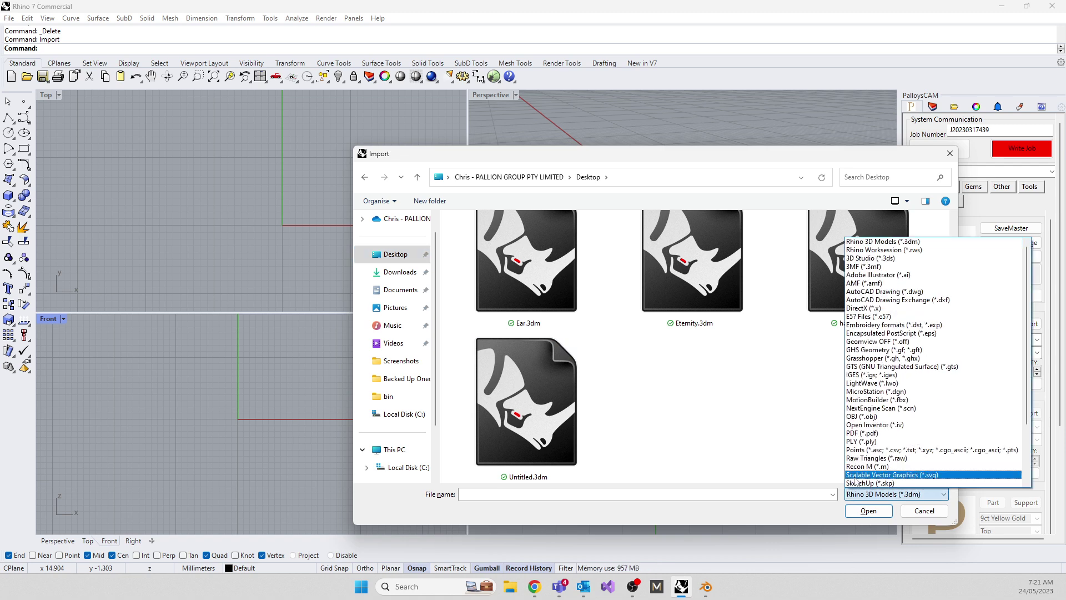
Import gem.stl from the Desktop with the file type filter set to Supported Files
scroll(862, 477, "down", 3)
left_click(869, 483)
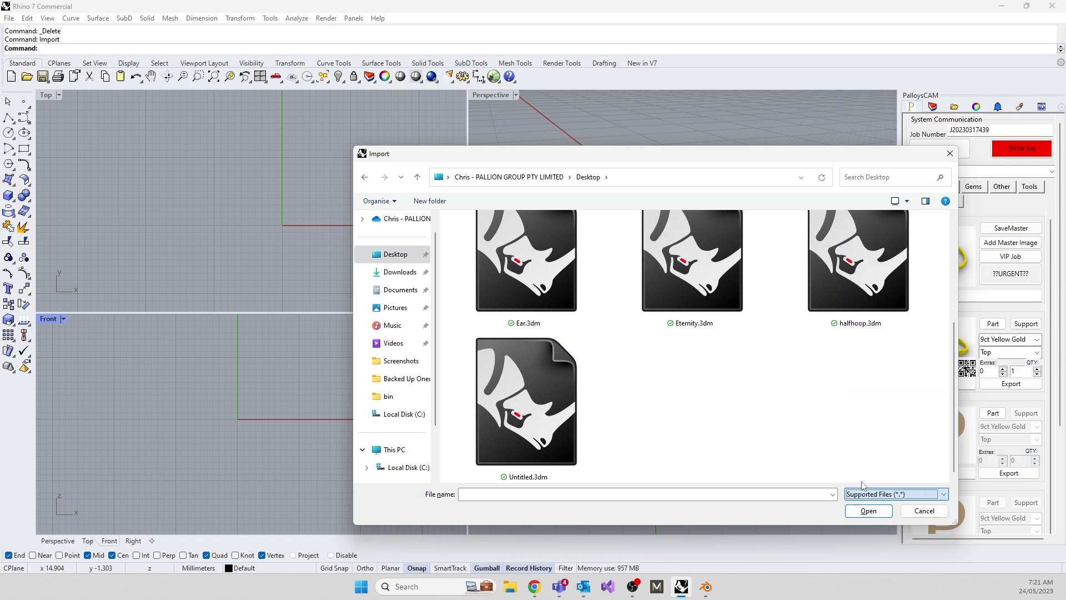
double_click(844, 421)
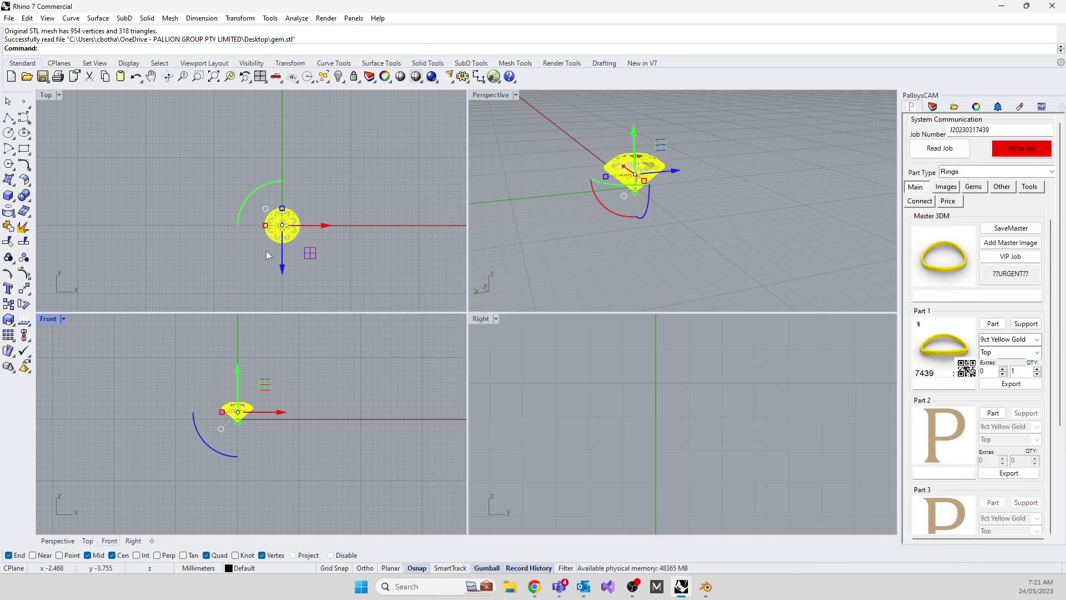
Raise the imported gem slightly and shift it off the origin along the positive Y axis
left_click_drag(237, 373, 238, 371)
left_click_drag(282, 263, 280, 244)
scroll(278, 218, "up", 8)
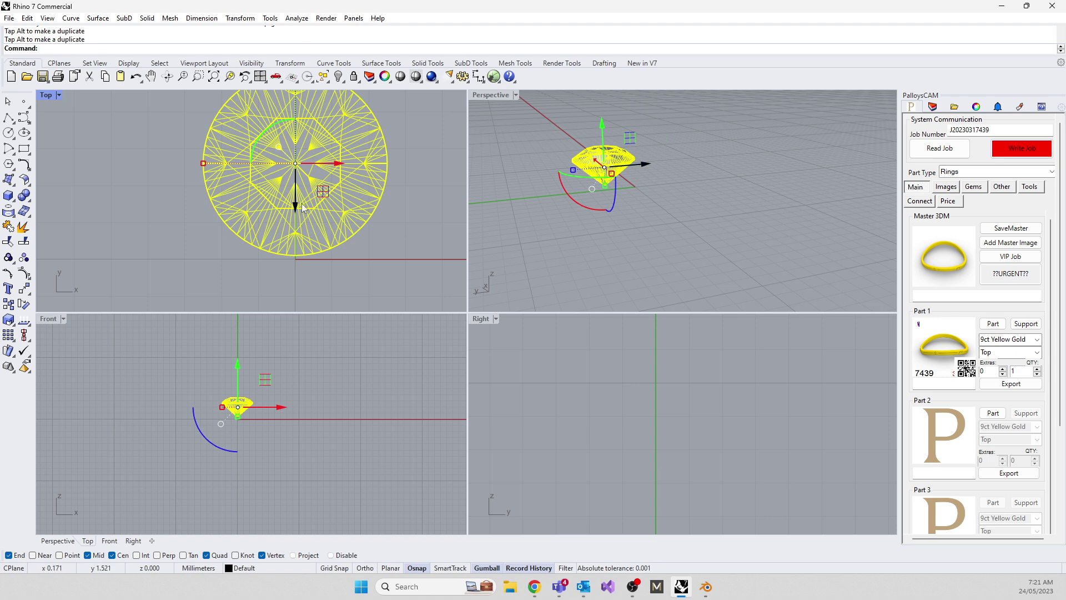
scroll(218, 207, "down", 8)
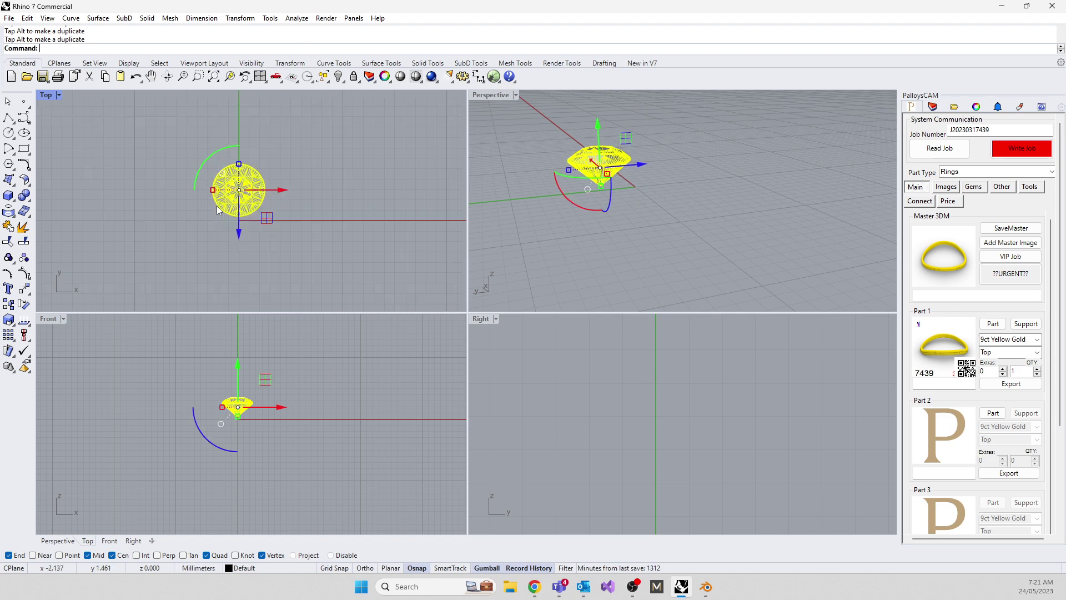
left_click(174, 240)
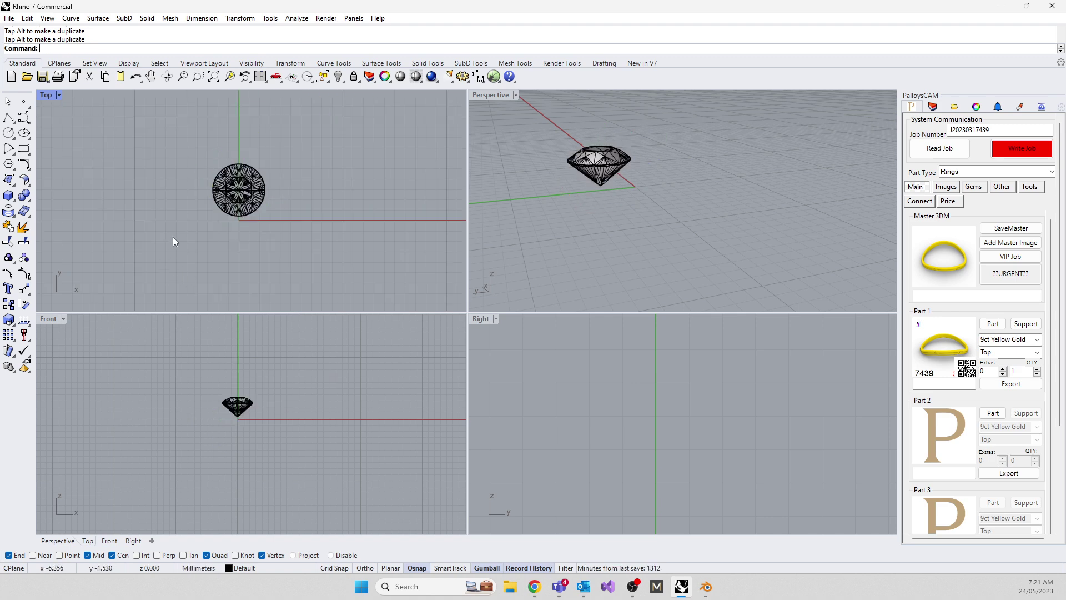
Draw a horizontal circle about 4.4 mm in diameter, centred on the gem's bottom tip and slightly inside its girdle
type("Circle")
key("Return")
type("0")
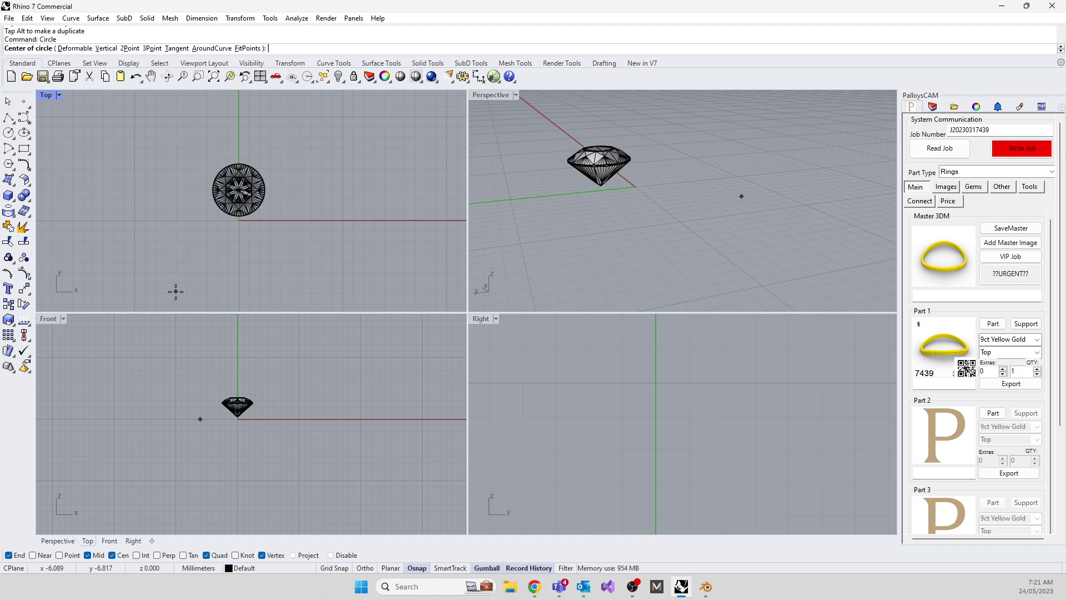
key("BackSpace")
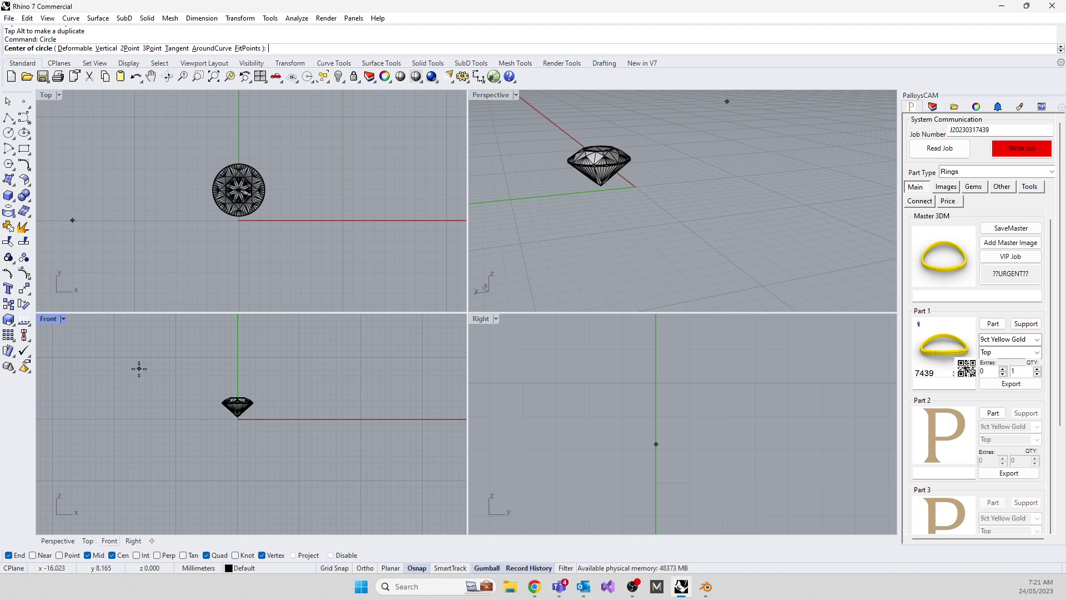
scroll(265, 438, "up", 5)
left_click(170, 363)
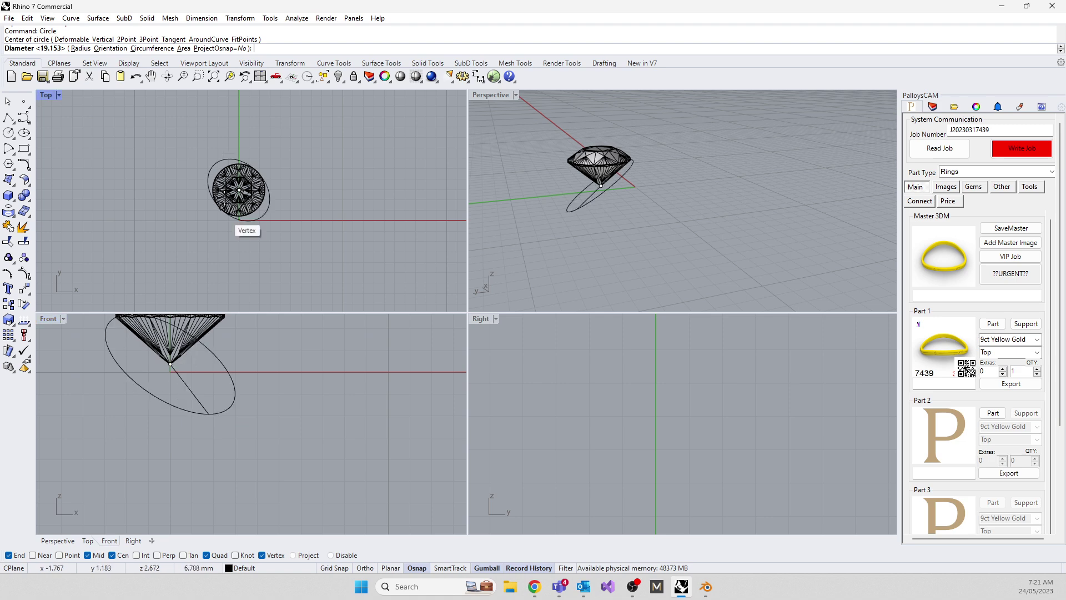
scroll(233, 128, "up", 5)
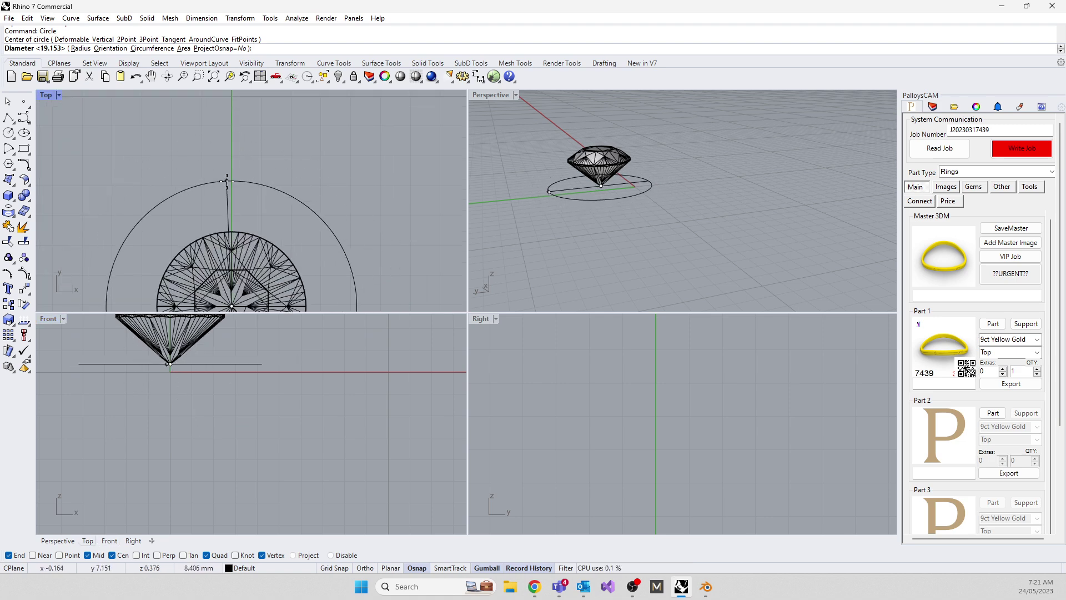
key("shift")
key("shift")
key("alt")
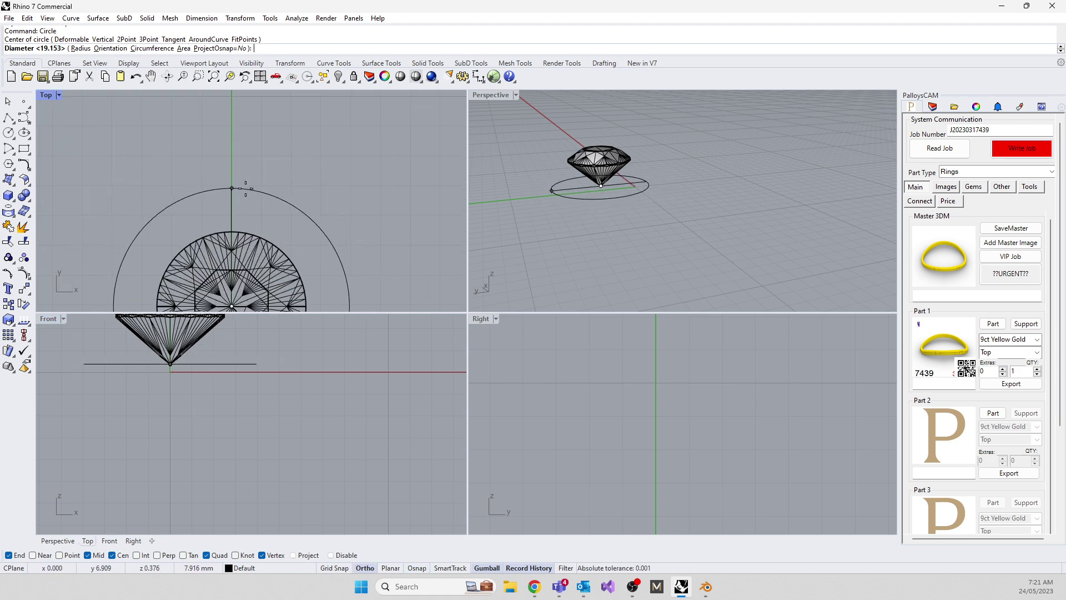
left_click(232, 239)
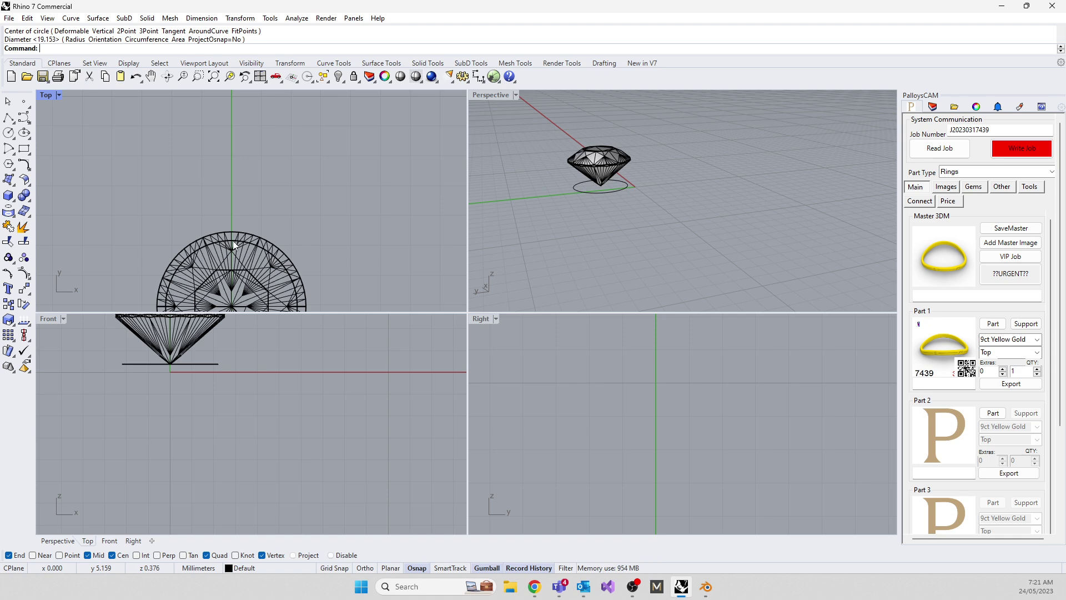
right_click(227, 332)
left_click(170, 365)
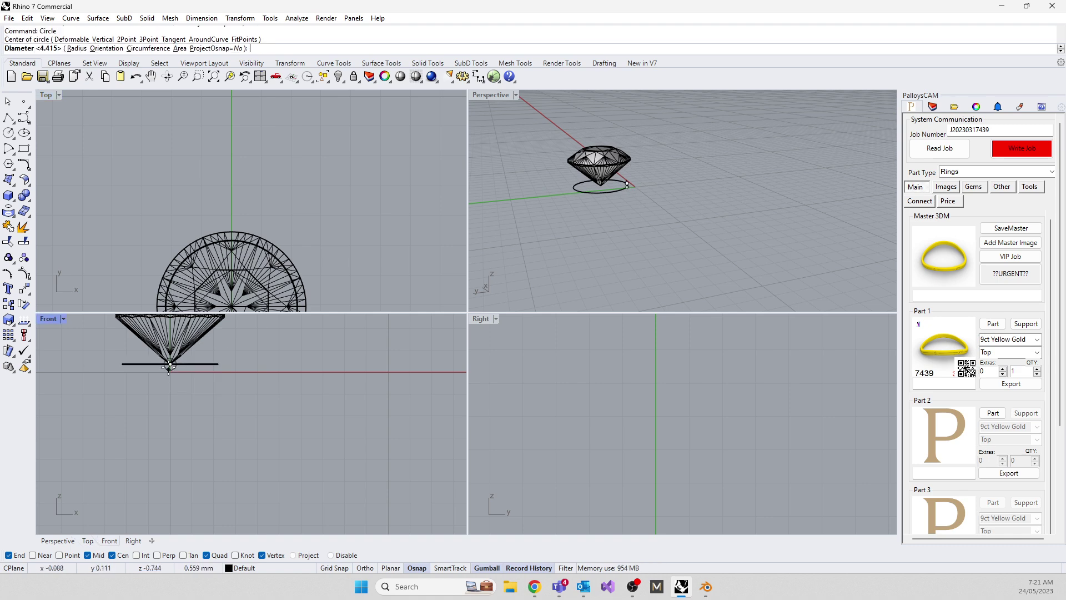
right_click(227, 209)
Draw a second horizontal circle about 6.5 mm in diameter, centred on the gem's bottom tip and extending beyond its girdle
right_click(228, 210)
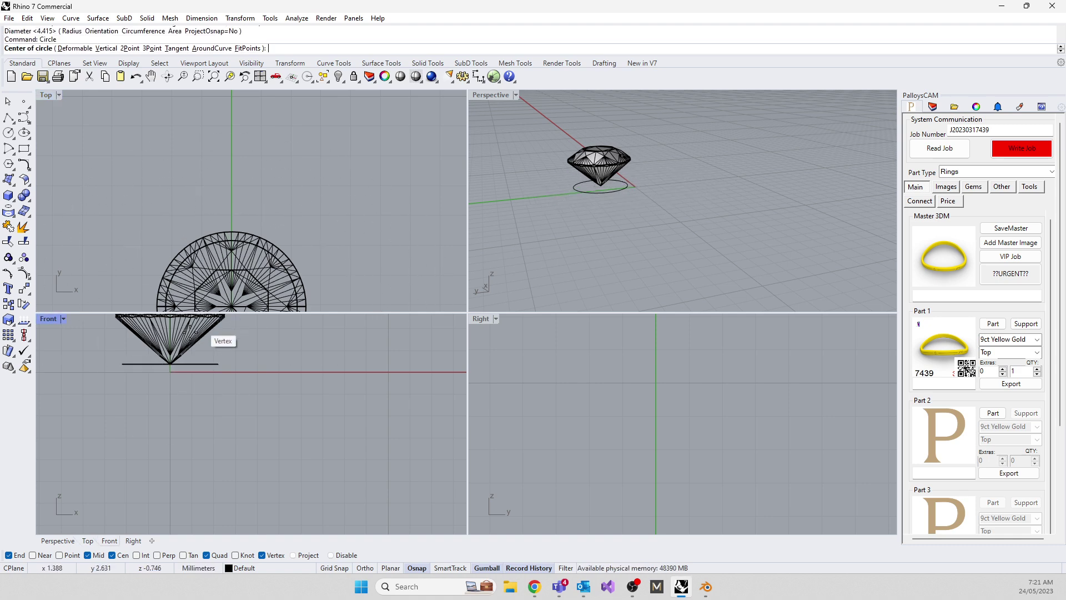
right_click_drag(186, 272, 185, 202)
scroll(616, 169, "up", 5)
left_click(563, 226)
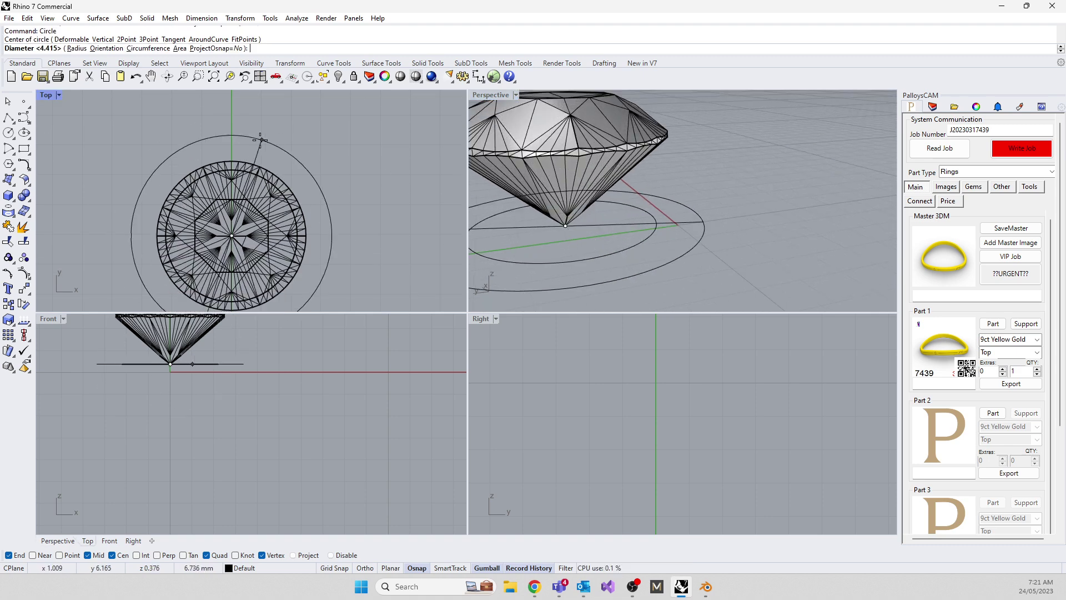
key("shift")
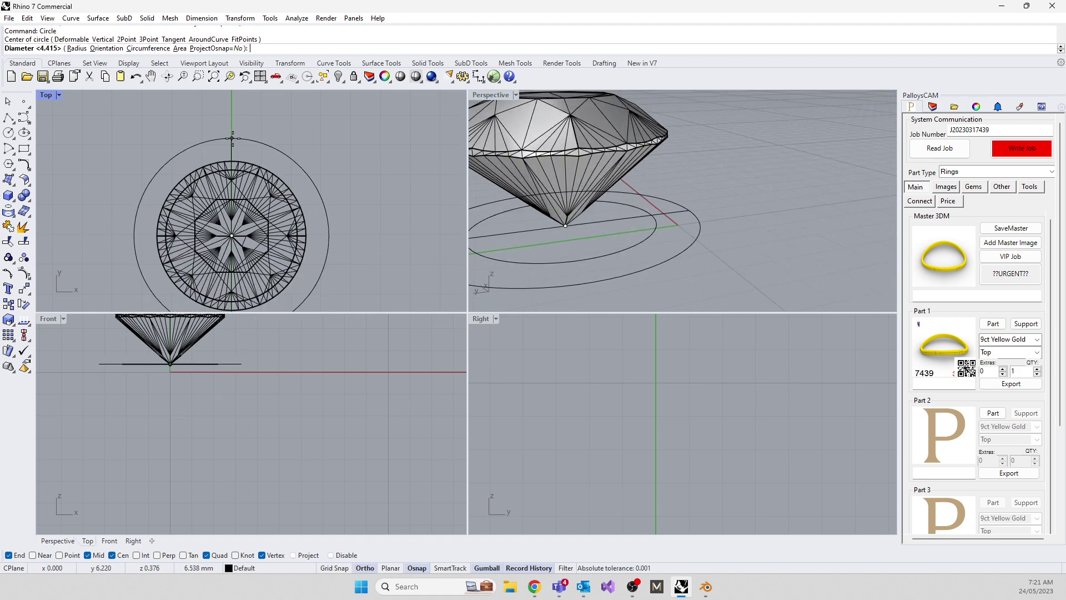
left_click(232, 139)
Move both circles straight down to sit slightly below the gem's bottom tip
left_click_drag(647, 279, 589, 252)
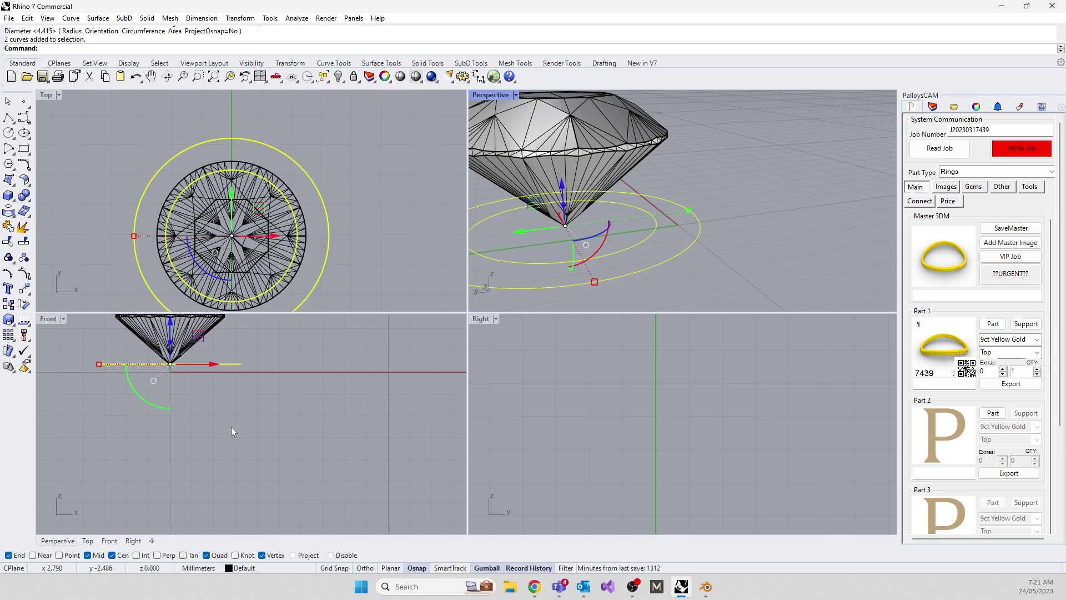
right_click_drag(231, 427, 335, 486)
left_click_drag(275, 389, 269, 428)
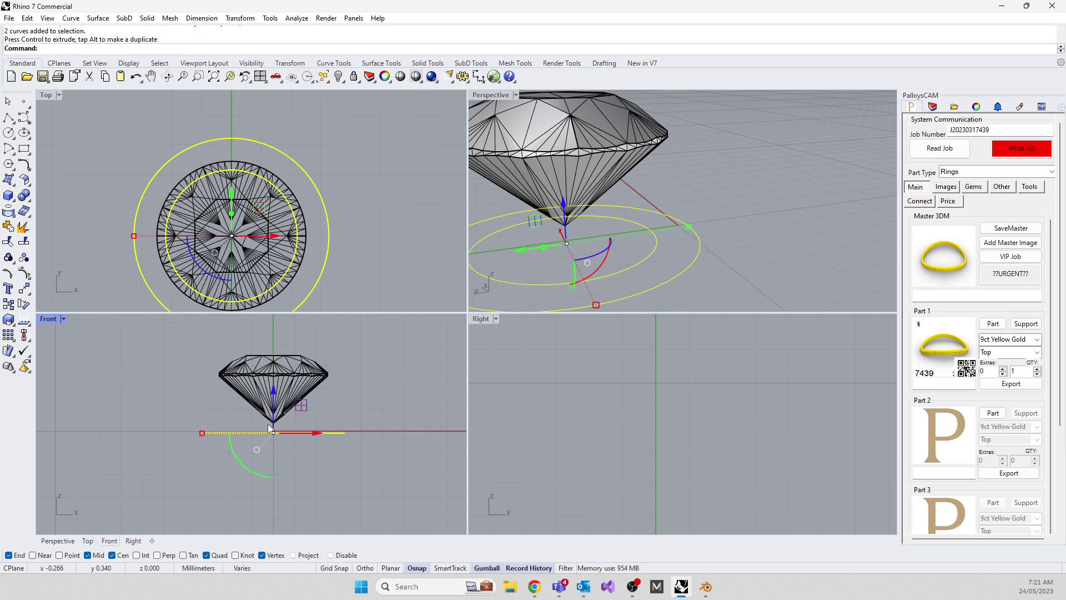
Extrude both circles upward as a solid bezel, with BothSides off, to just above the gem's girdle
type("ExtrudeCrv")
key("Return")
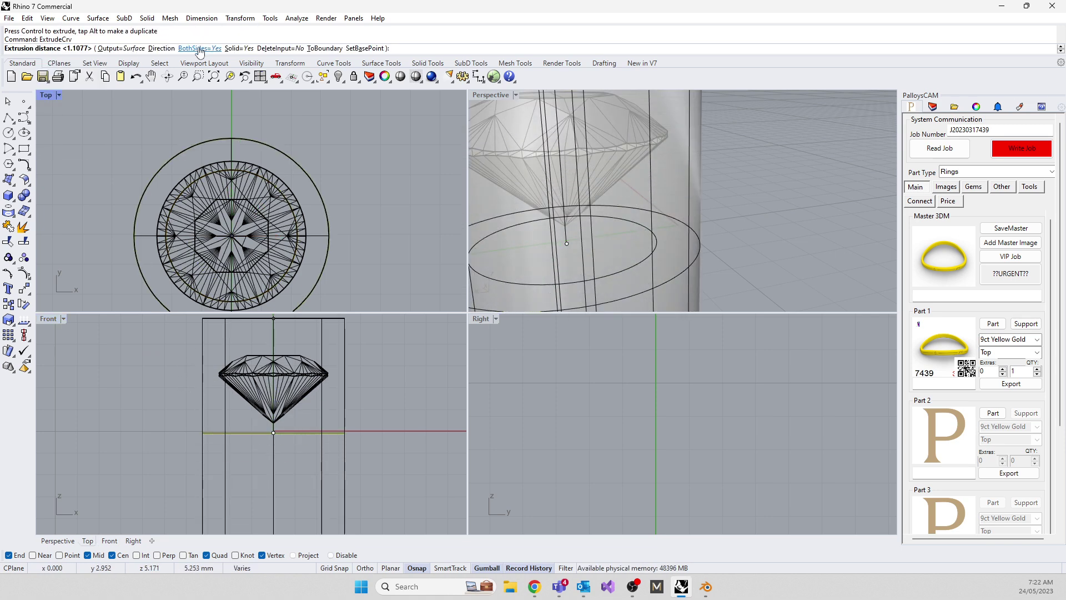
left_click(219, 50)
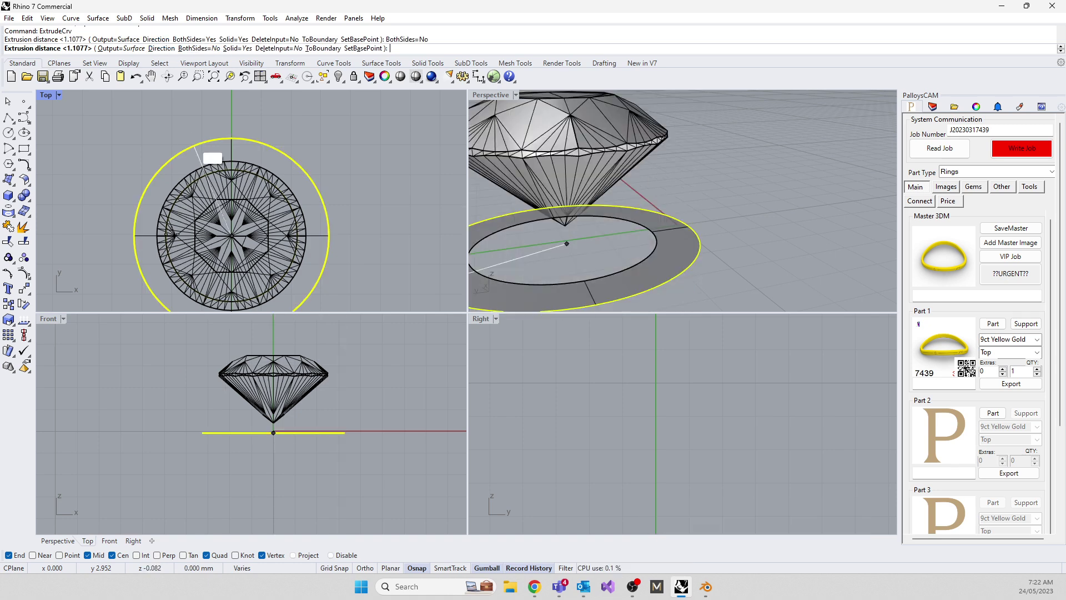
left_click(156, 365)
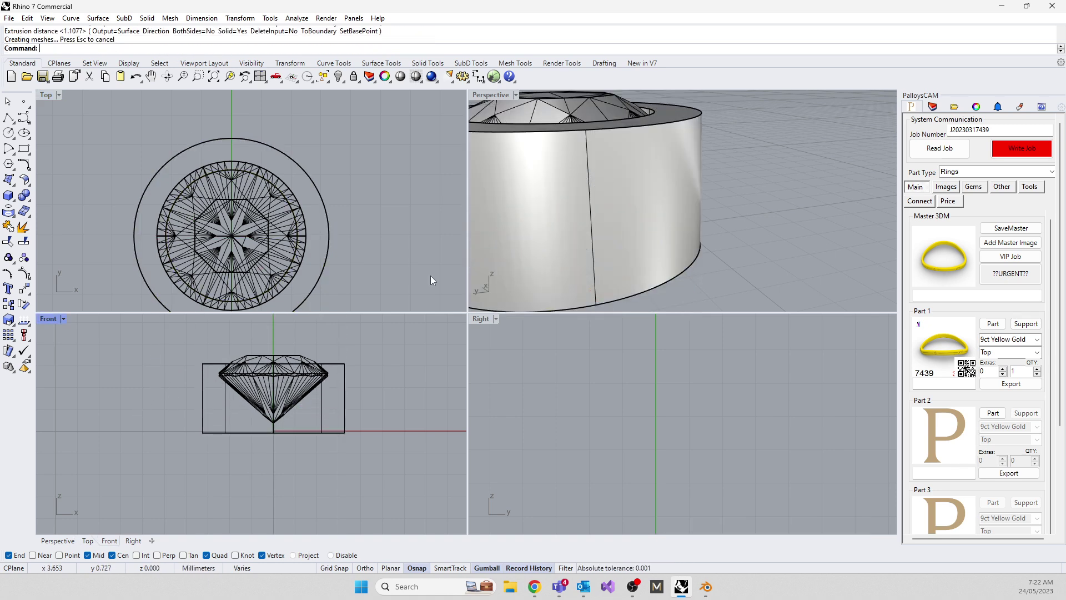
Chamfer the bezel's outer top edge with a distance of 0.25 mm and accept the broken history
scroll(613, 188, "down", 3)
right_click_drag(614, 188, 596, 223)
right_click_drag(674, 185, 597, 125)
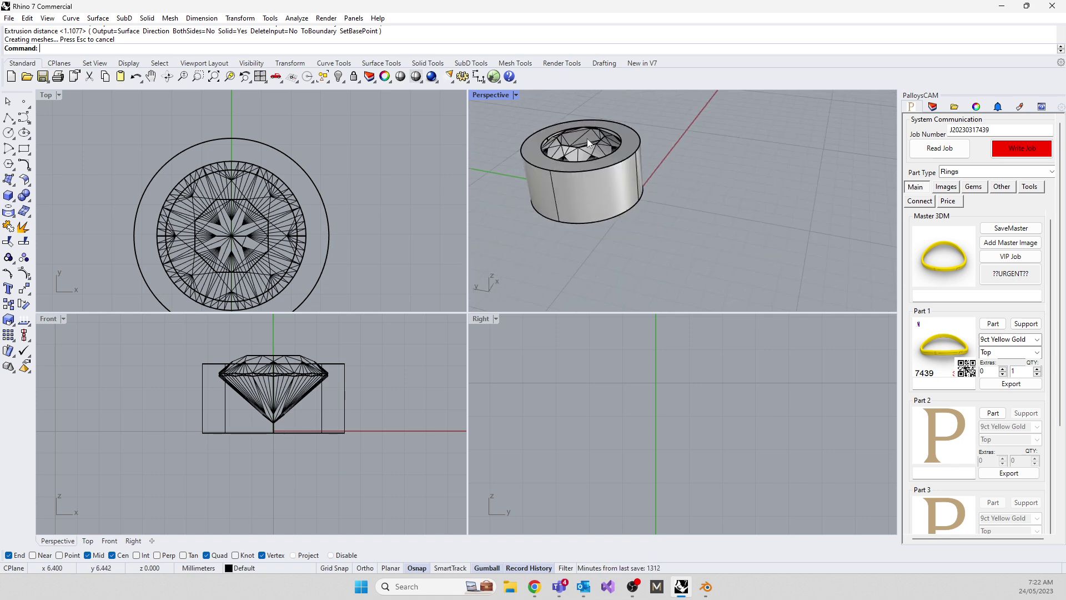
type("ChamferEdge")
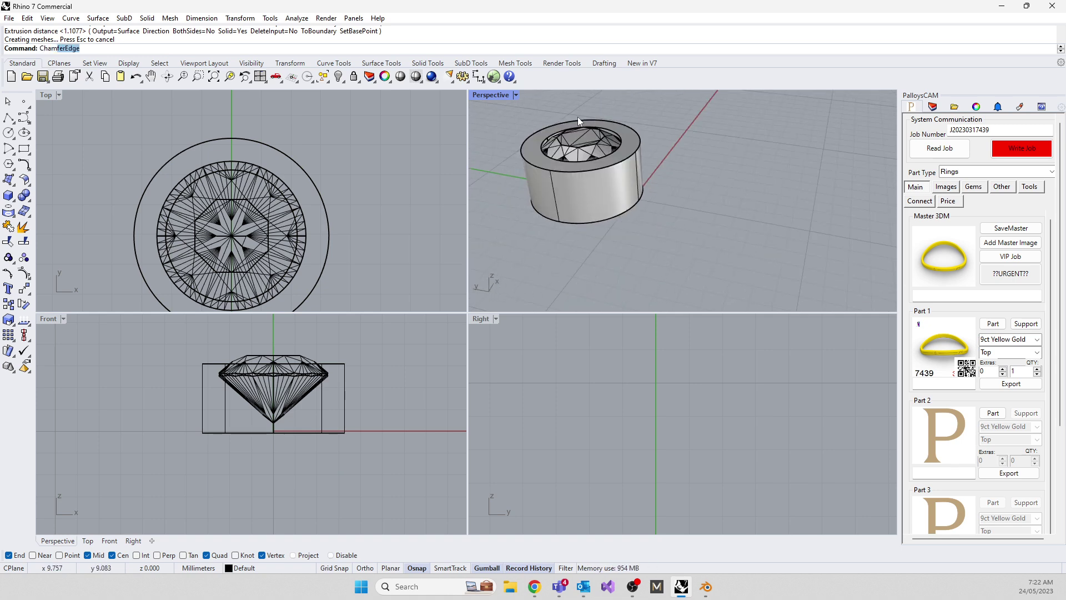
key("Return")
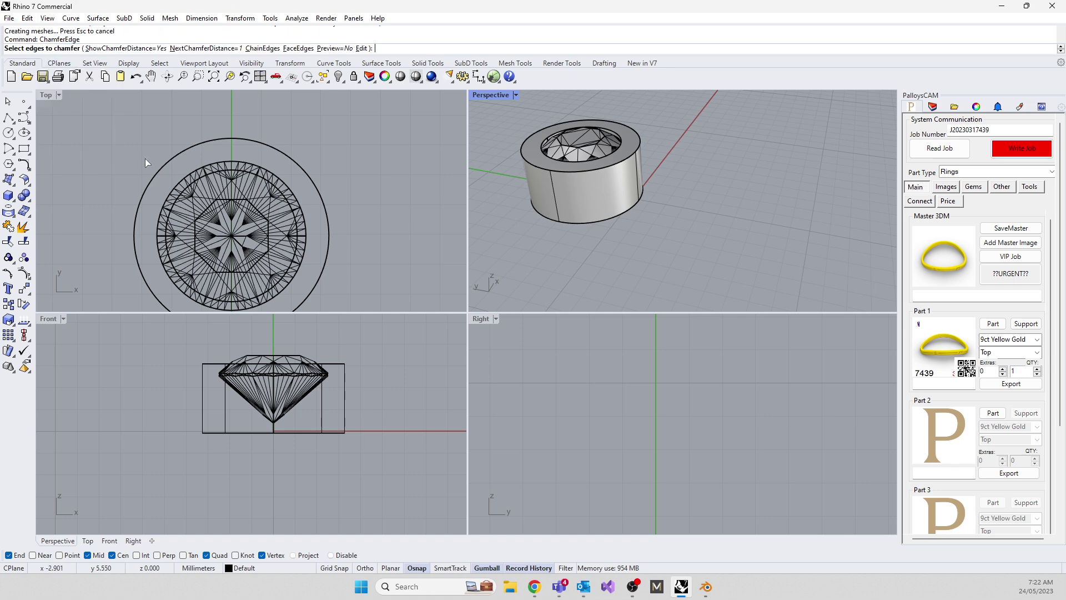
type("0.25")
key("Return")
left_click(623, 125)
key("Return")
key("Return")
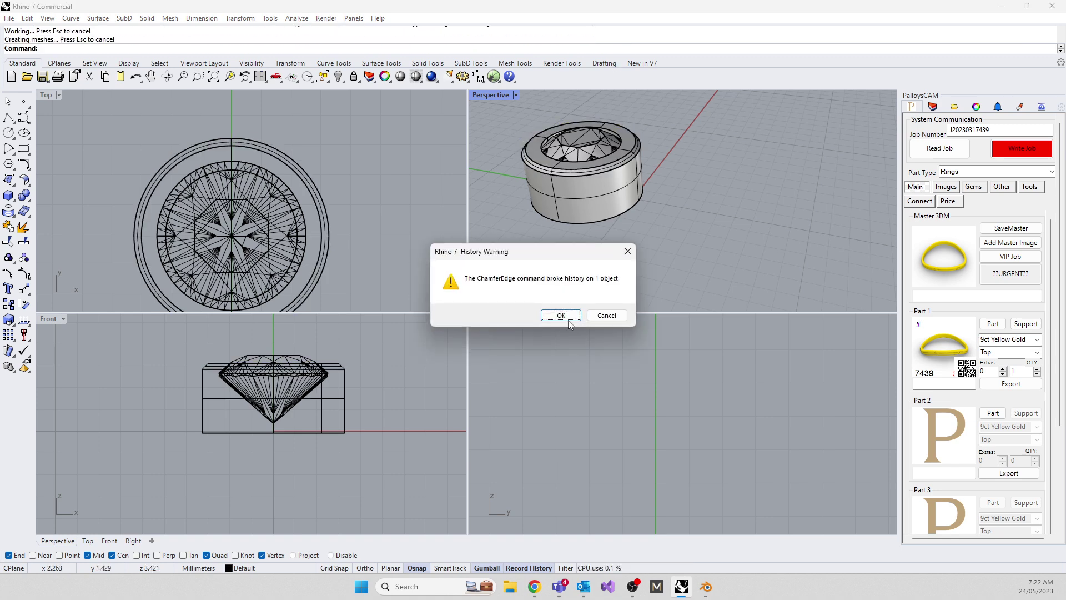
left_click(562, 315)
Undo the 0.25 mm chamfer on the bezel's top edge
key("Return")
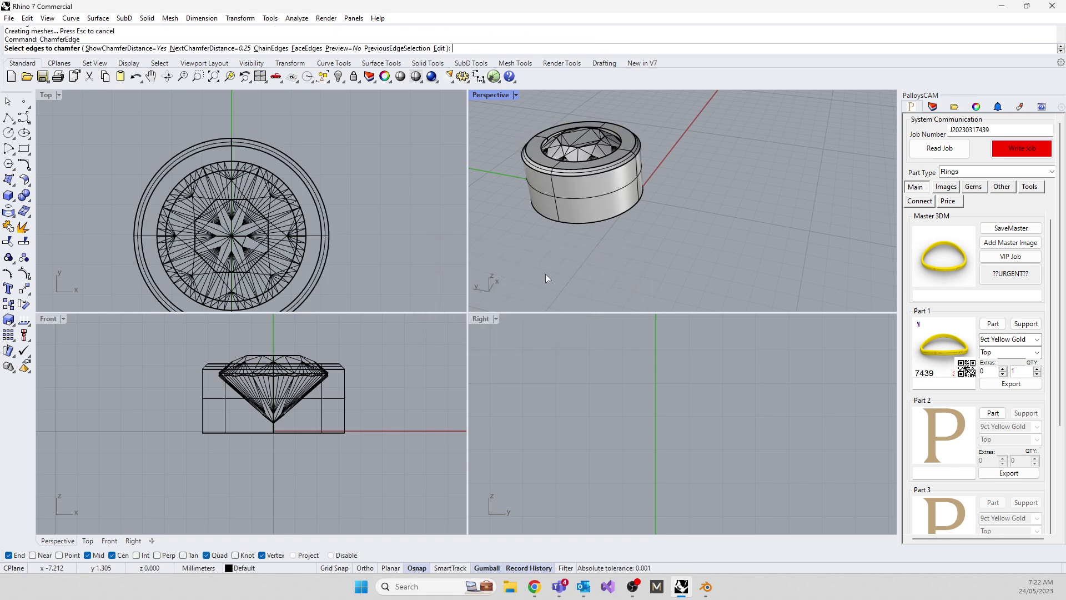
key("ctrl+z")
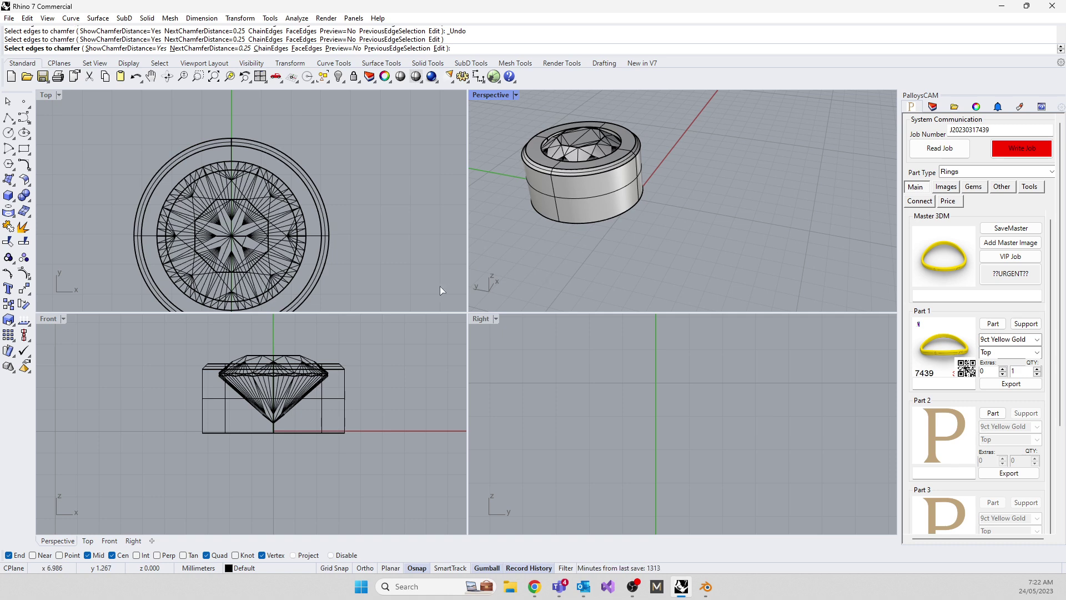
key("Escape")
key("ctrl+z")
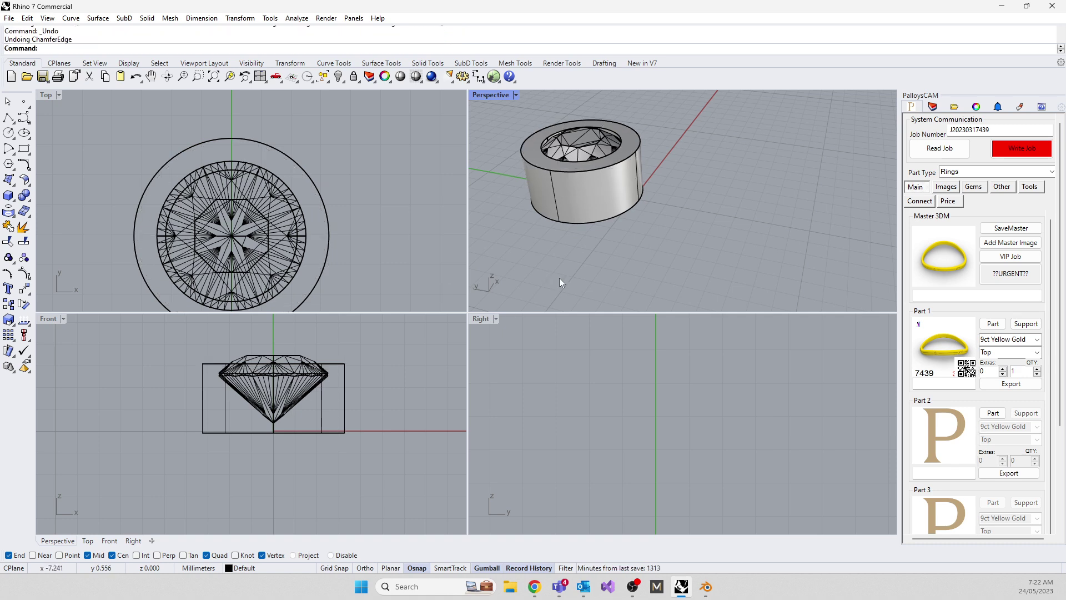
Chamfer the bezel's outer top edge with a distance of 0.5 mm and accept the broken history
key("Return")
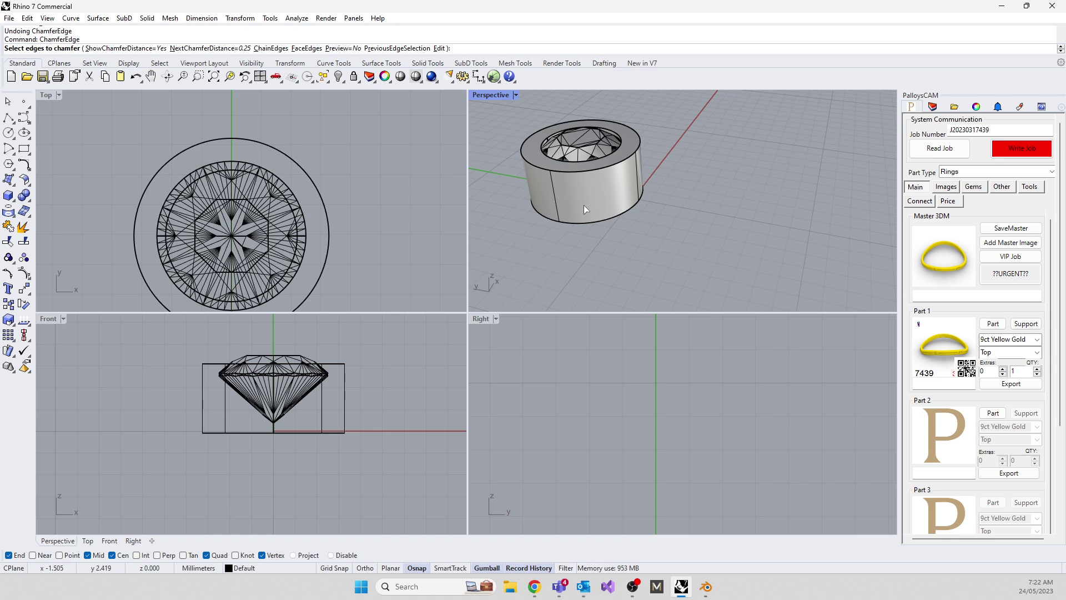
type("0.5")
key("Return")
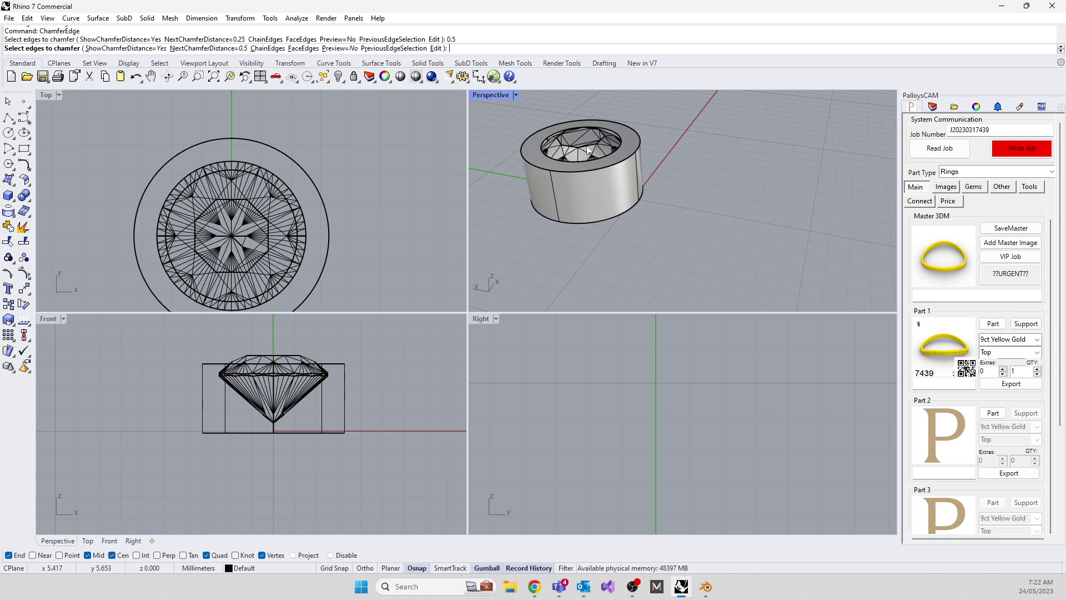
left_click(640, 149)
key("Return")
key("Return")
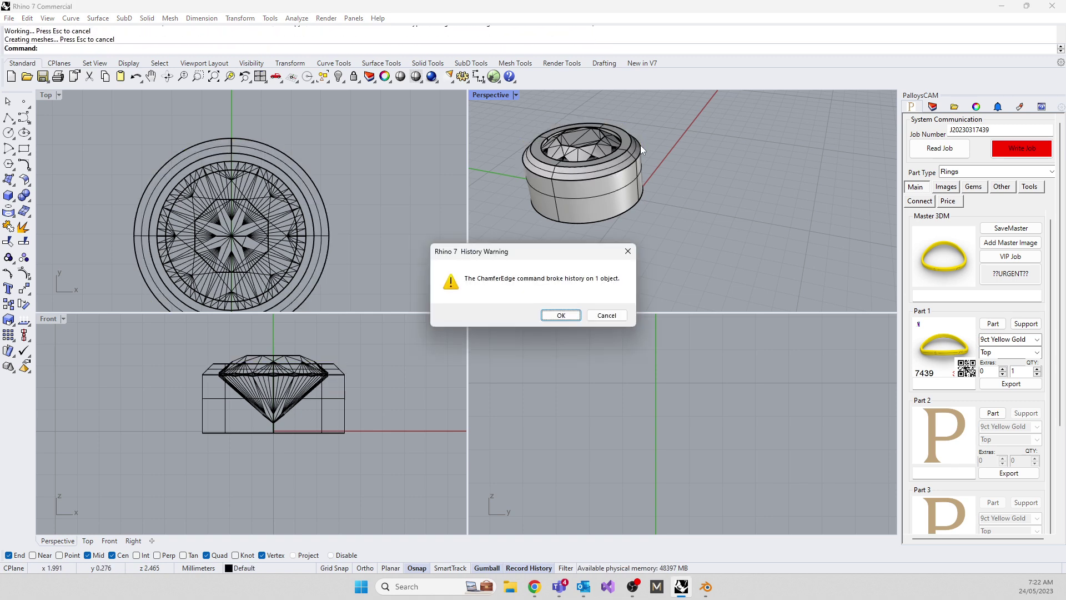
left_click(561, 315)
Create a polar array of the gem, bezel and circles around the origin with 3 items over 360 degrees
scroll(311, 164, "down", 3)
left_click_drag(376, 127, 257, 249)
type("ArrayPolar")
key("Return")
type("0")
key("Return")
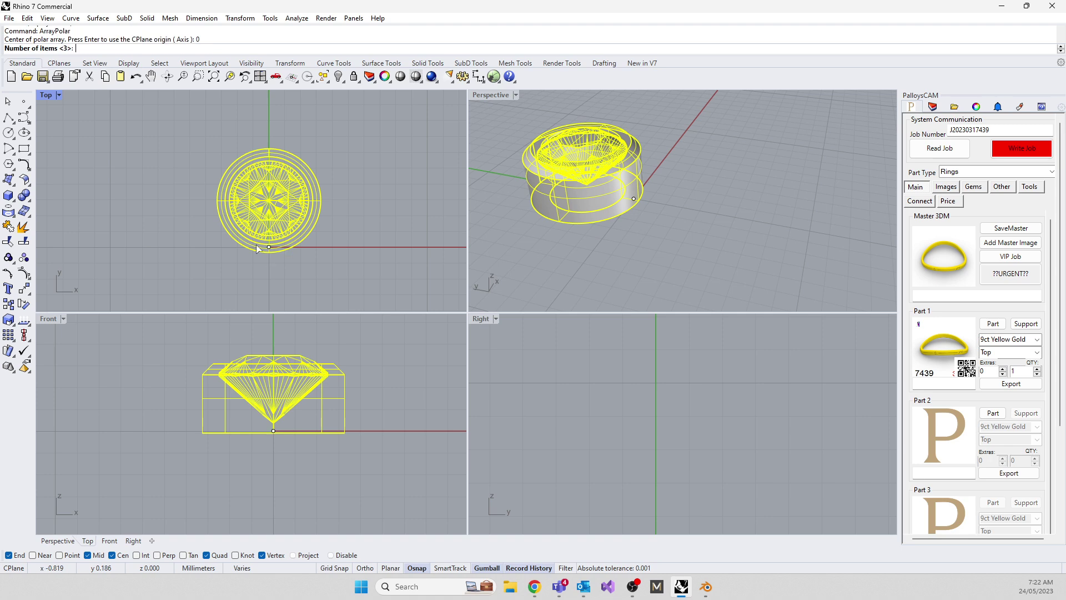
key("Return")
key("Return")
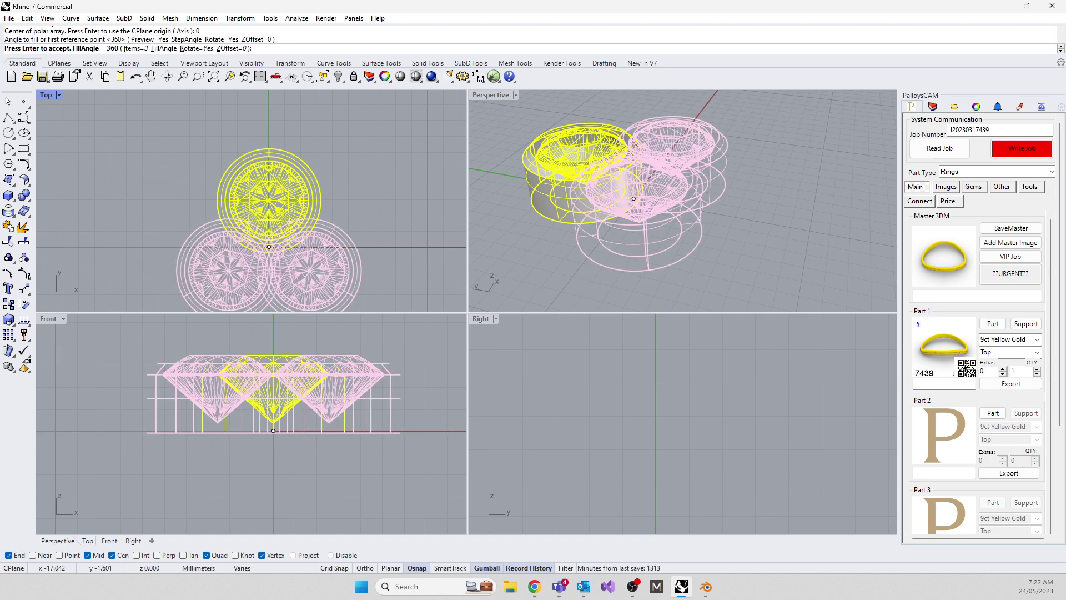
key("Return")
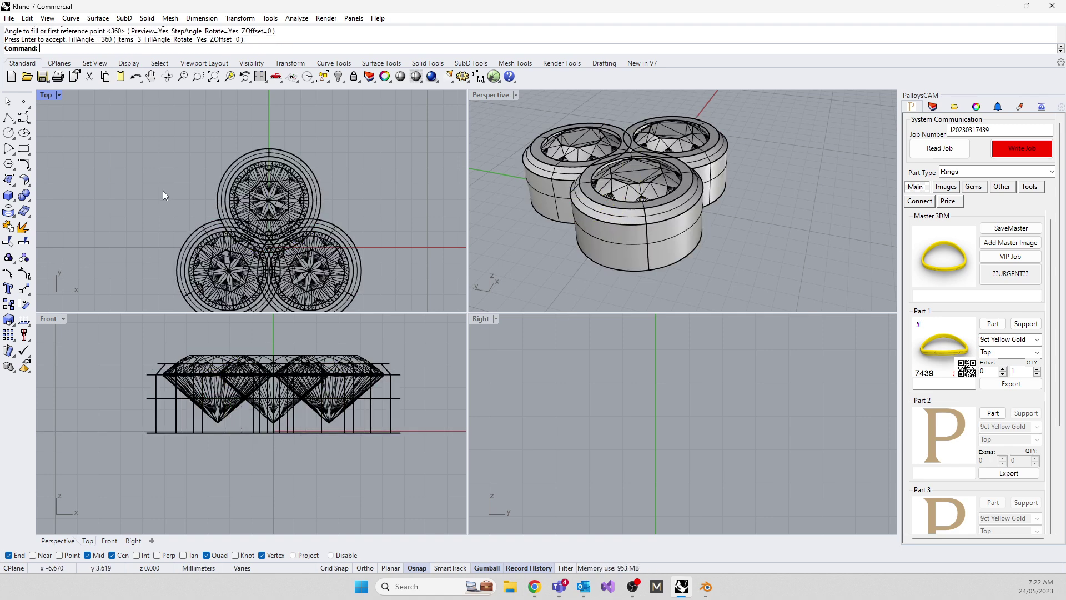
Draw a vertical line from the origin to just above the gems, about 3.7 mm long
right_click_drag(556, 163, 609, 235)
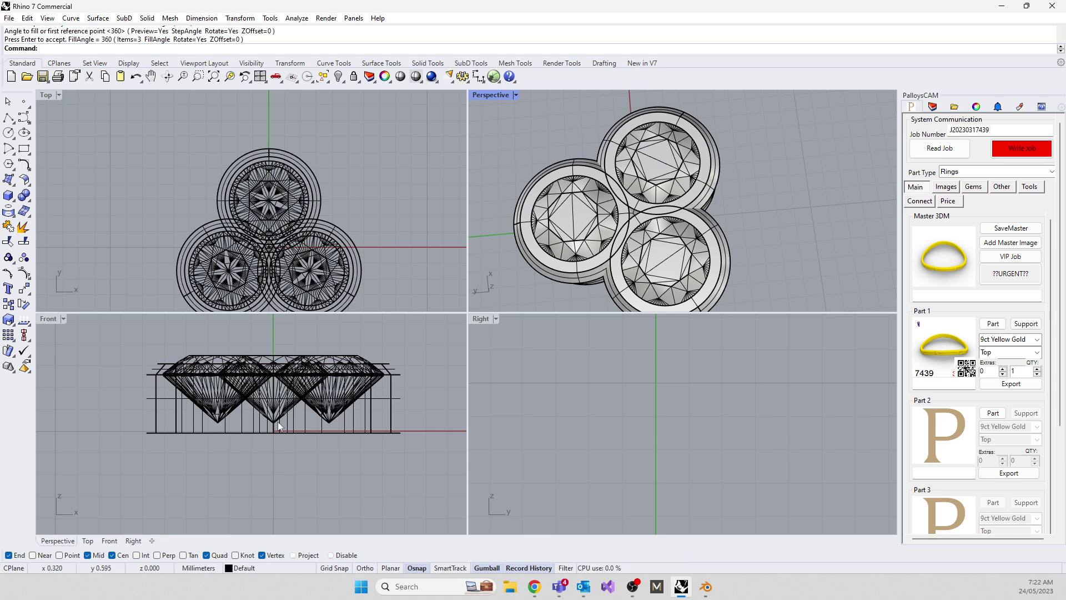
key("Return")
type("0")
key("Return")
scroll(274, 361, "up", 5)
scroll(274, 361, "up", 5)
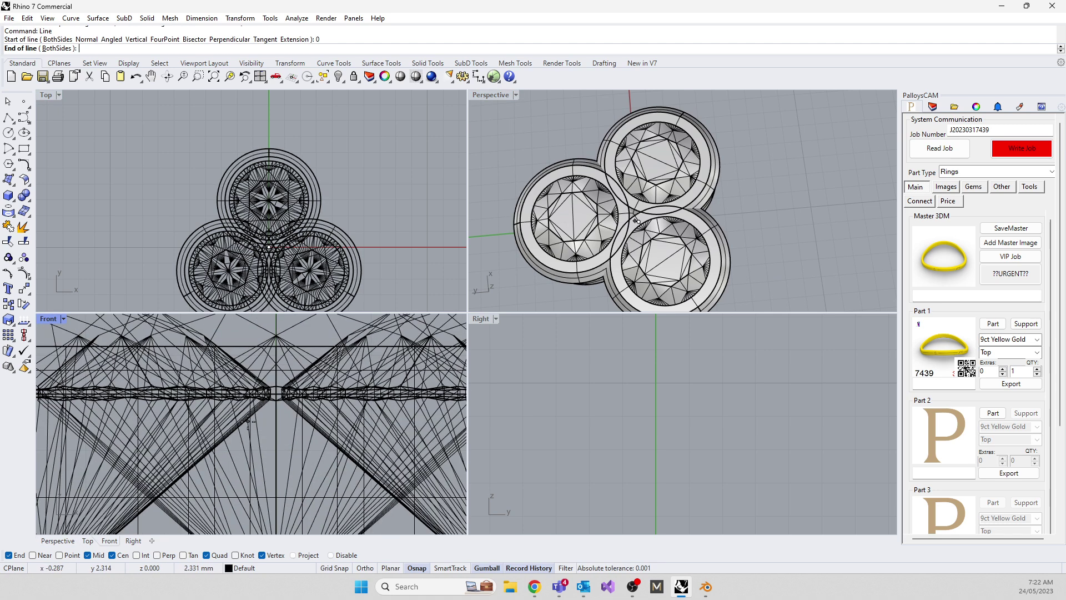
left_click(283, 361)
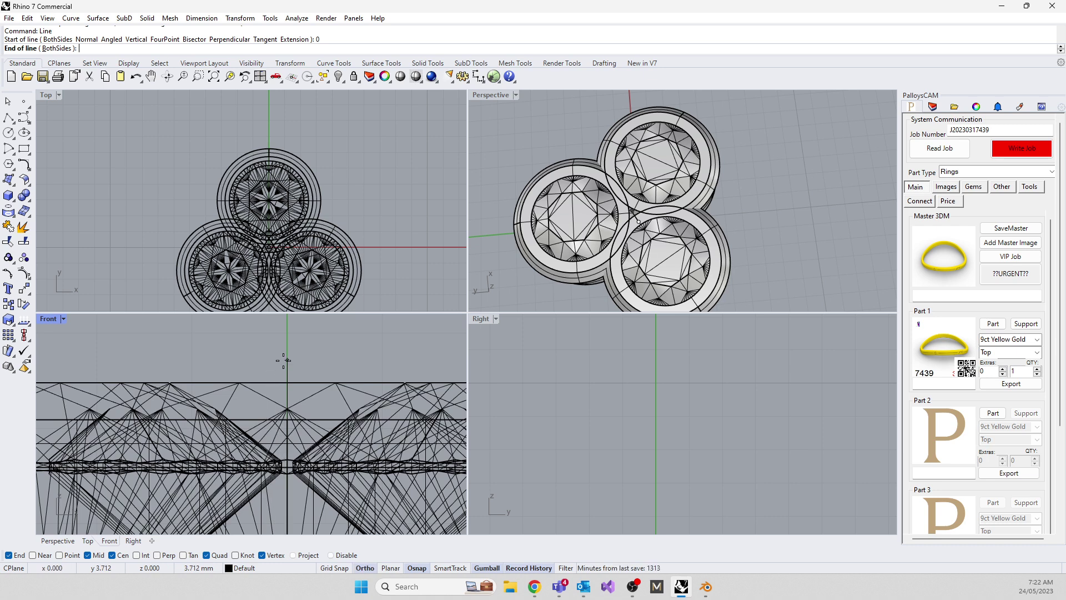
left_click(287, 364)
Create a flat-capped pipe of about 0.82 mm radius along the vertical centre line
type("pipe")
key("Return")
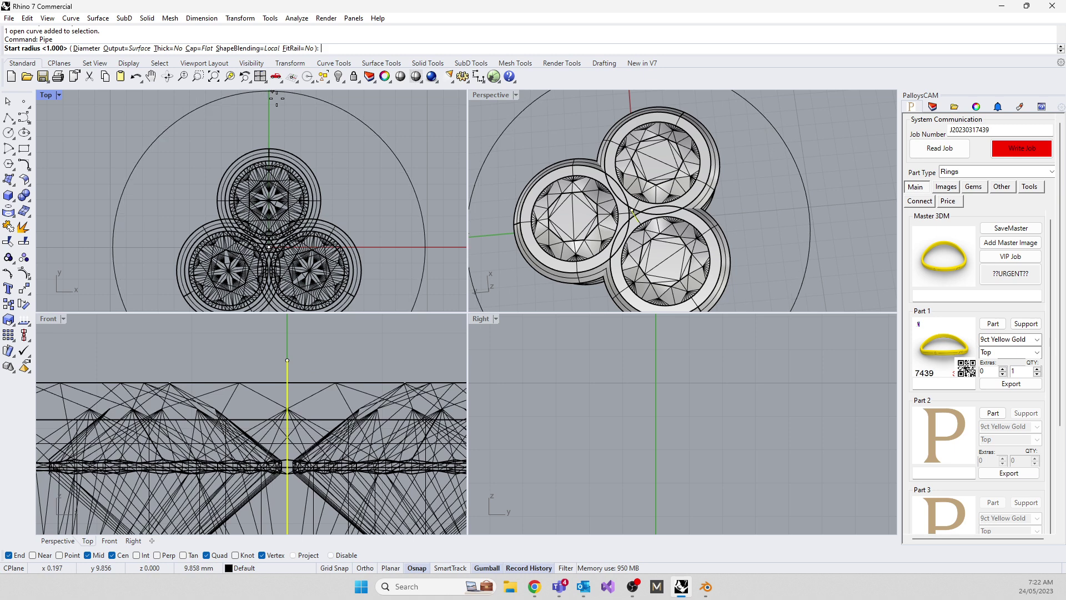
scroll(269, 248, "up", 5)
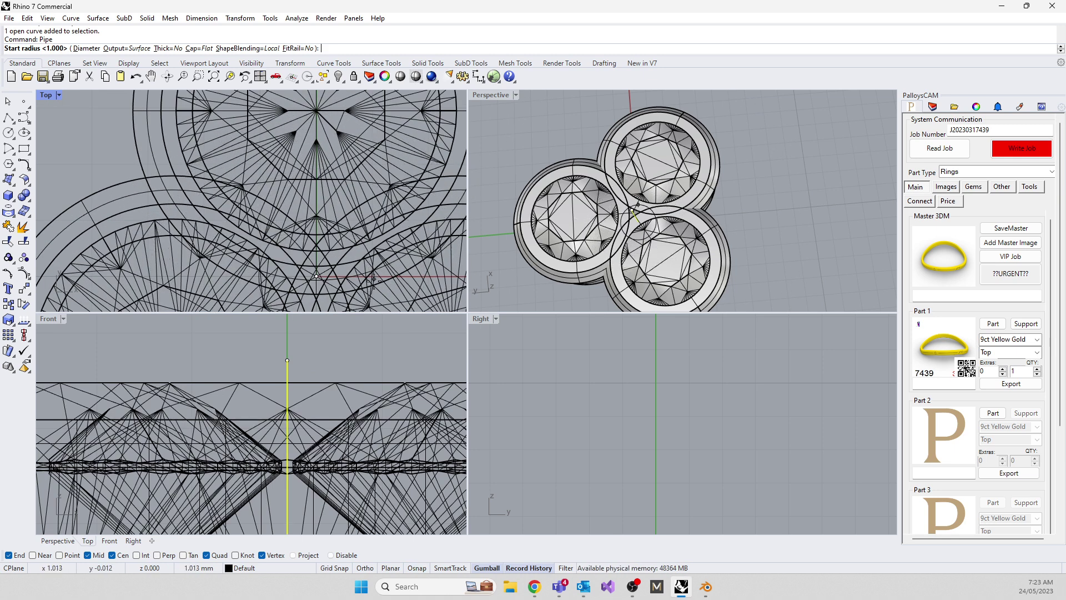
left_click(318, 230)
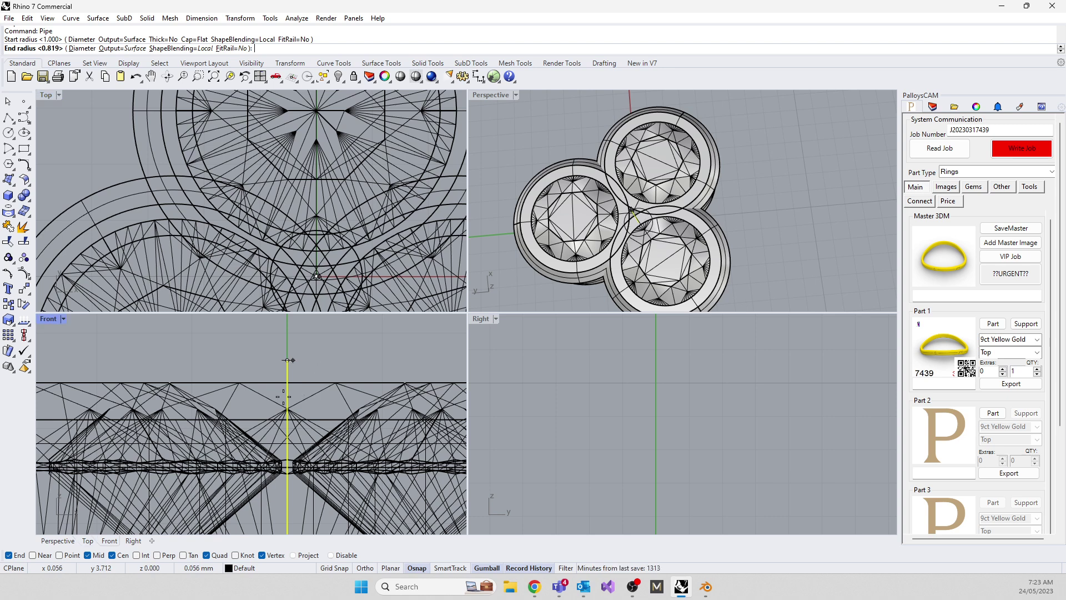
left_click(280, 351)
key("Return")
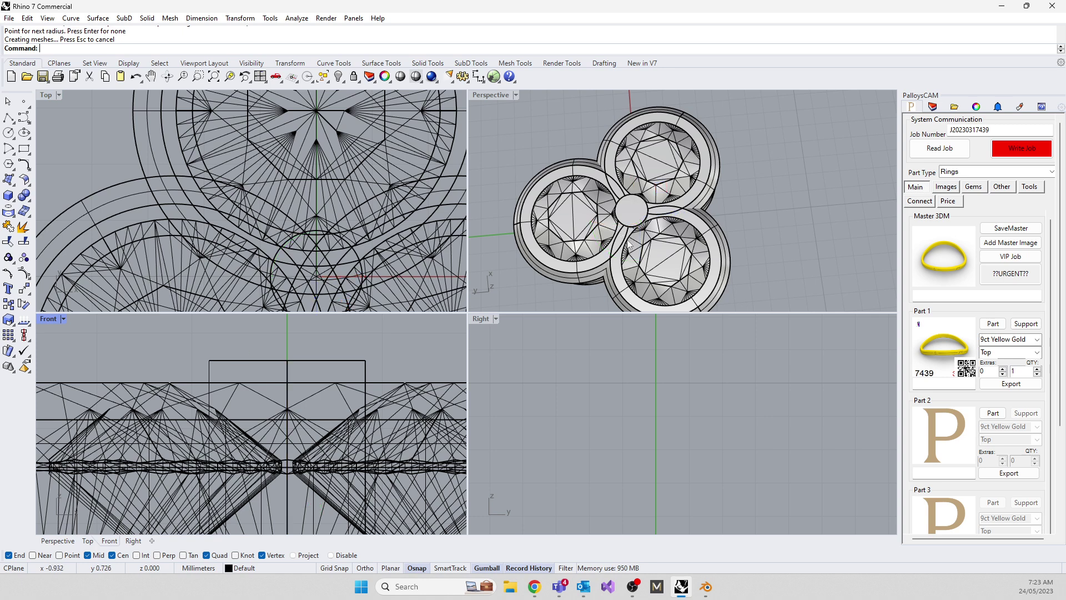
Duplicate the central pipe between the three bezels in place
right_click_drag(631, 243, 644, 165)
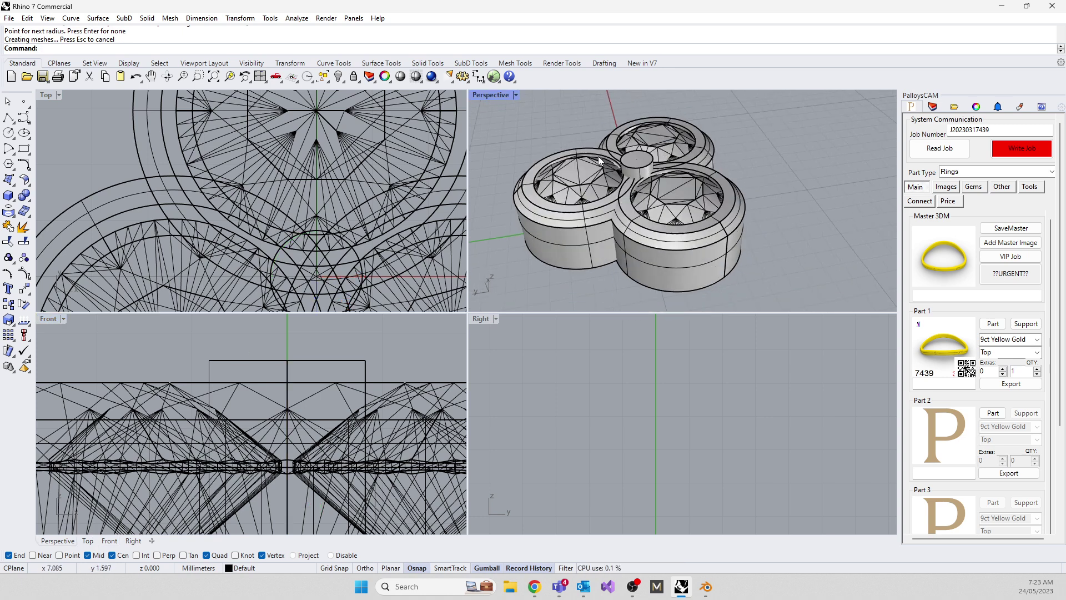
scroll(321, 175, "down", 2)
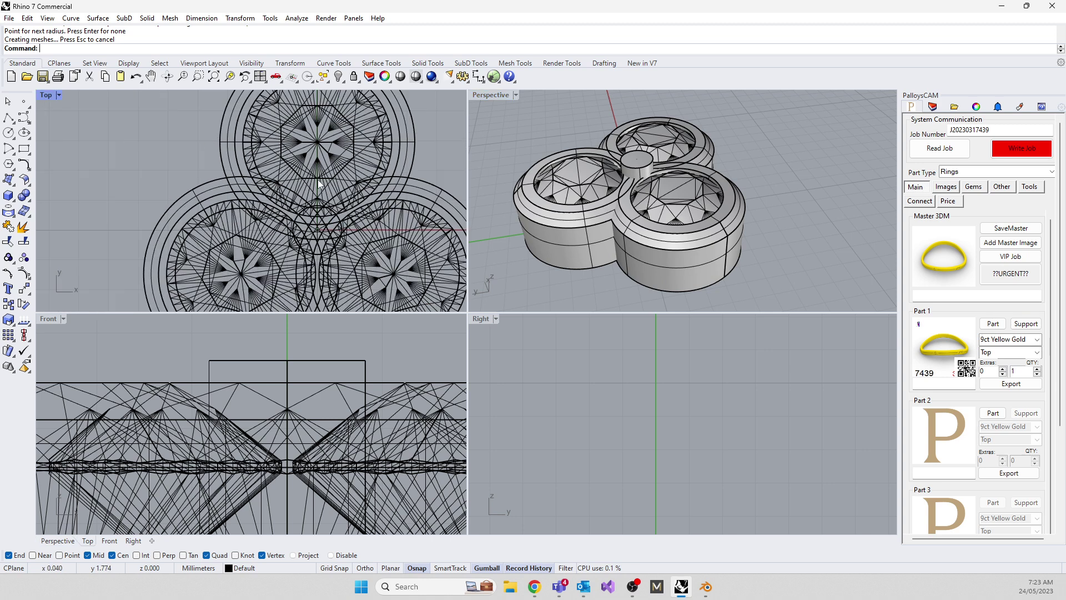
left_click(297, 217)
left_click(341, 261)
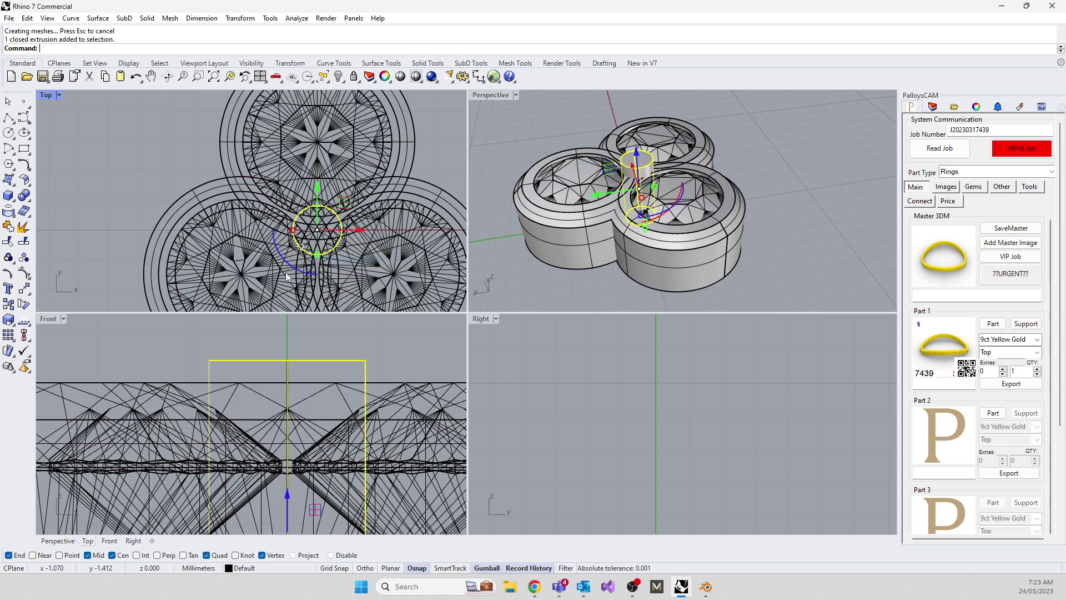
key("ctrl+c")
key("ctrl+v")
Move the copied central cylinder upward, accept the broken history, and scale it up uniformly in 3D until it overlaps the inner bezel walls
scroll(229, 406, "down", 2)
scroll(229, 405, "down", 3)
left_click_drag(248, 410, 248, 373)
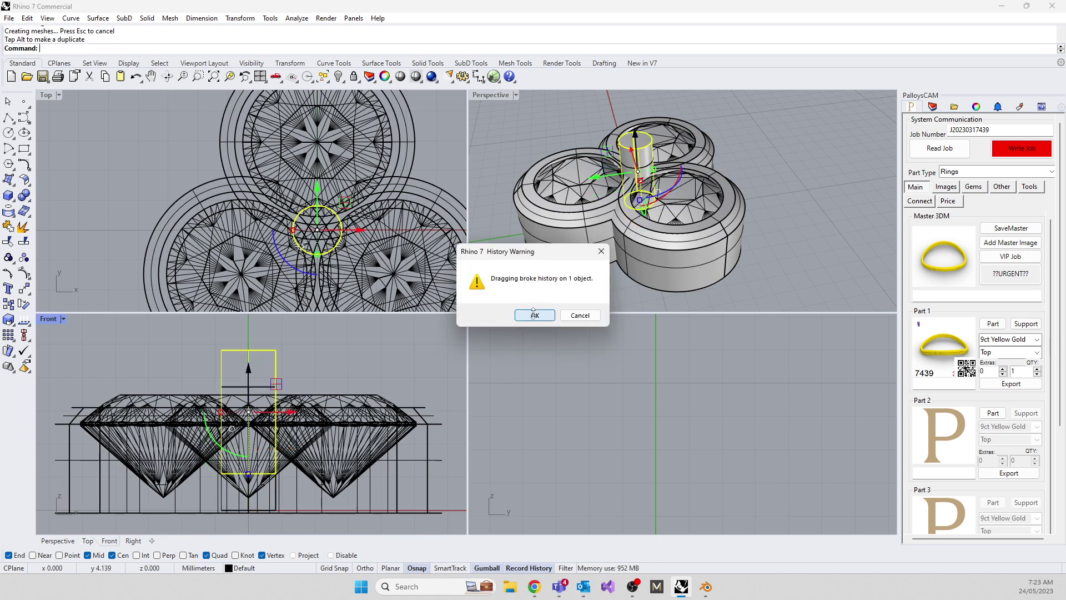
left_click(535, 316)
right_click_drag(235, 369, 255, 413)
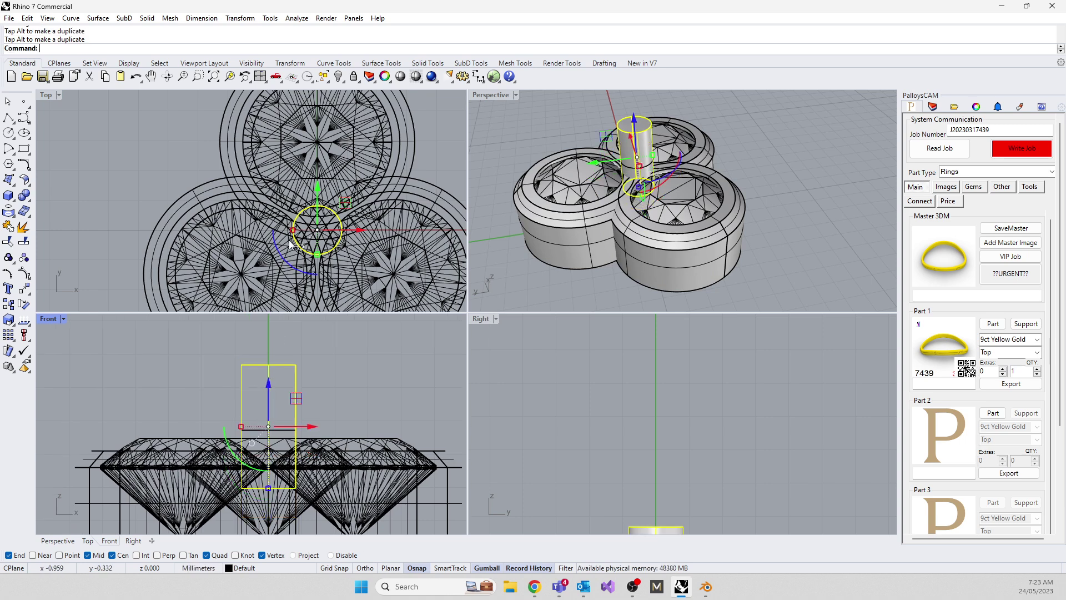
left_click_drag(295, 233, 261, 237)
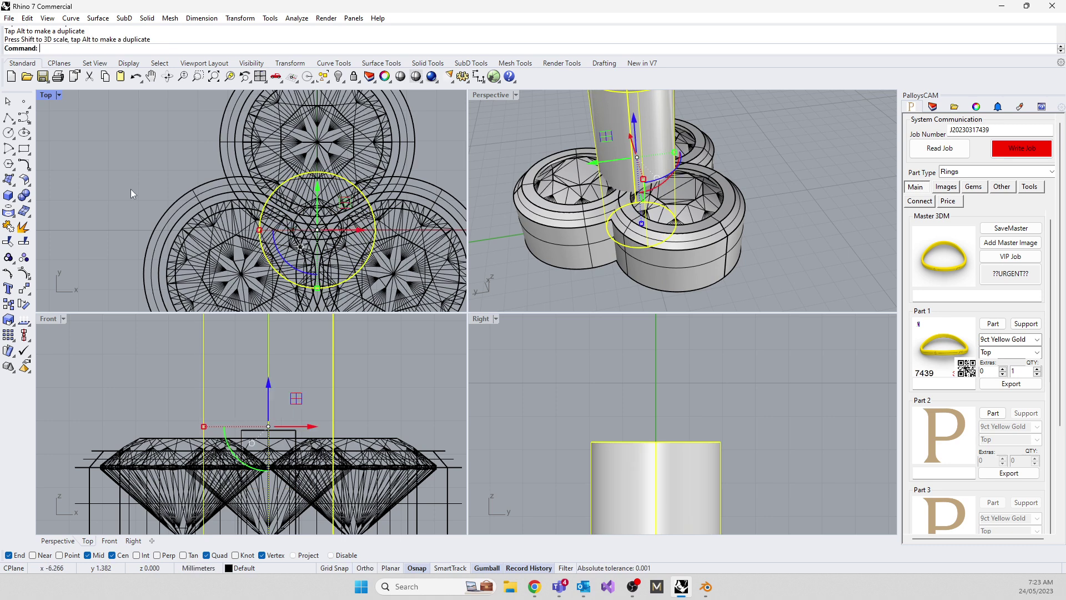
Boolean-union the three bezel polysurfaces into one solid, accepting the broken history
left_click(124, 173)
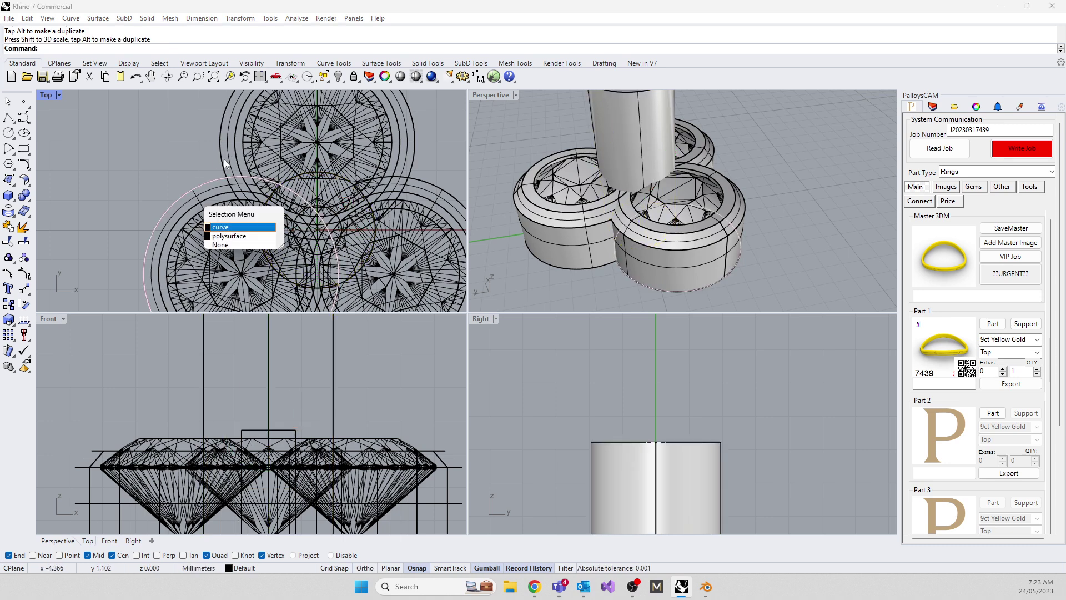
left_click(244, 227)
left_click(231, 145, "shift")
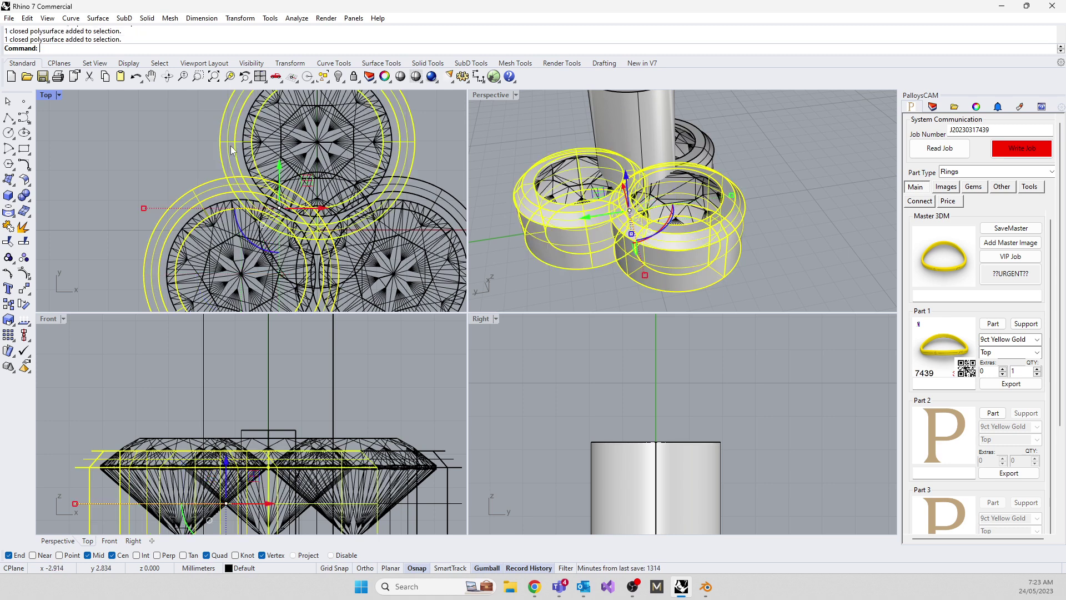
left_click(416, 192, "shift")
type("bu")
key("Return")
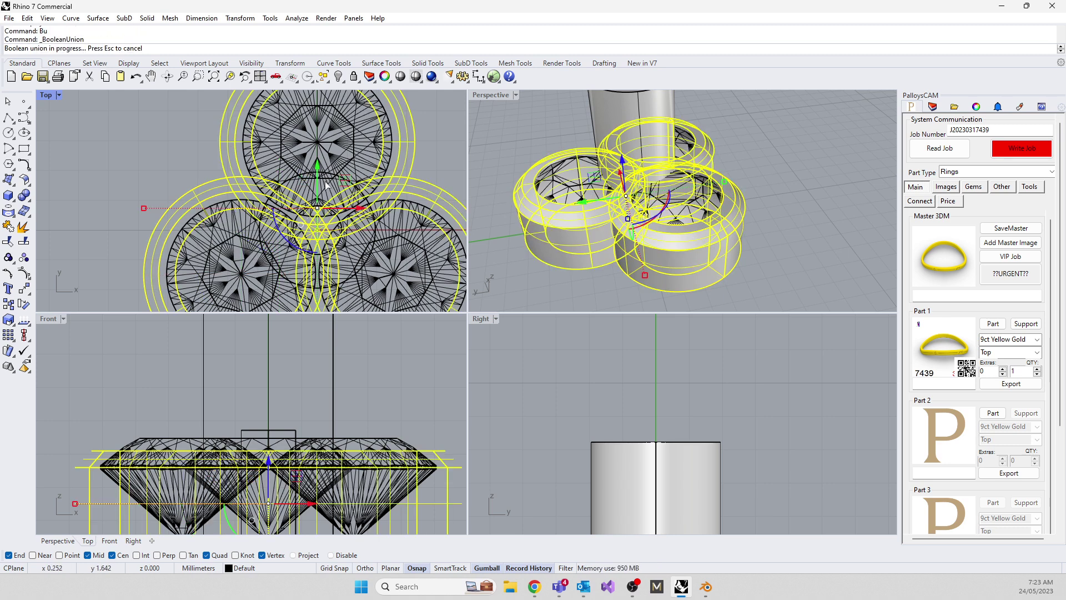
left_click(564, 316)
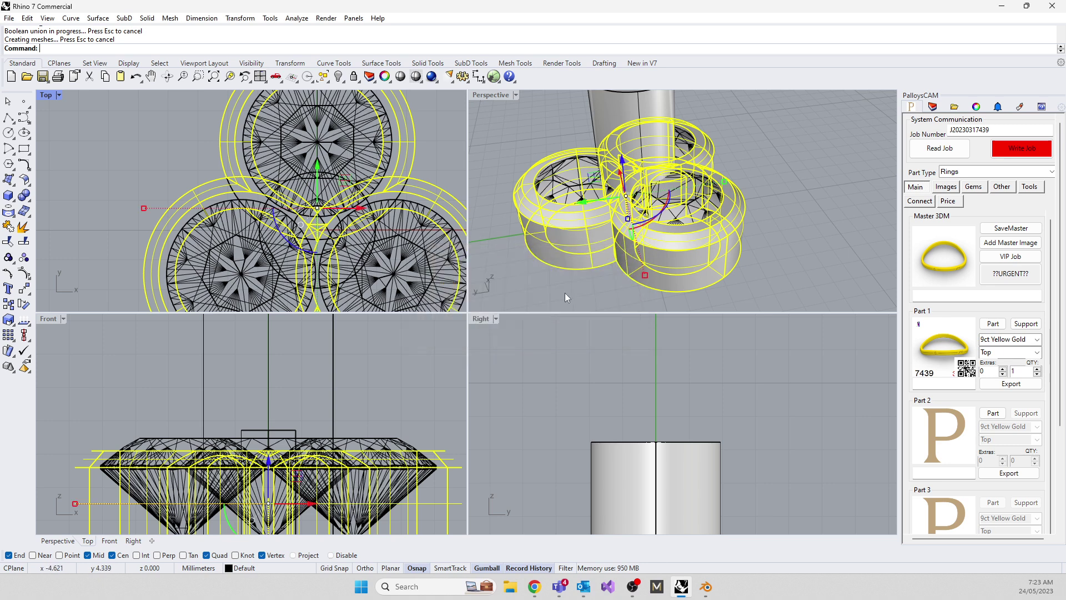
Try subtracting the enlarged cylinder from the united bezels and deleting the cutter, and undo both operations
type("bd")
key("Return")
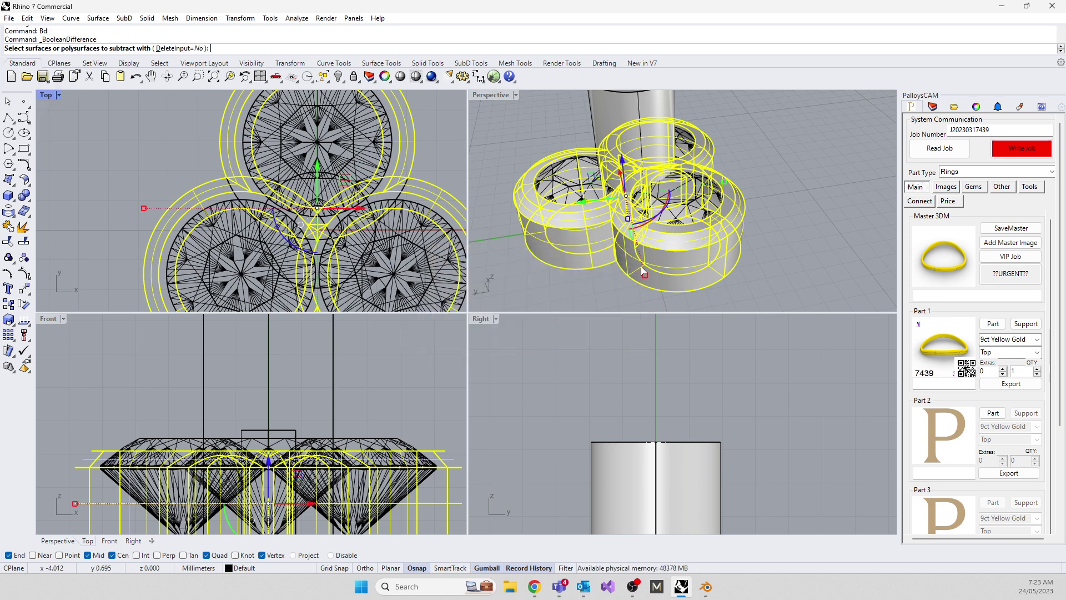
left_click(598, 107)
key("Return")
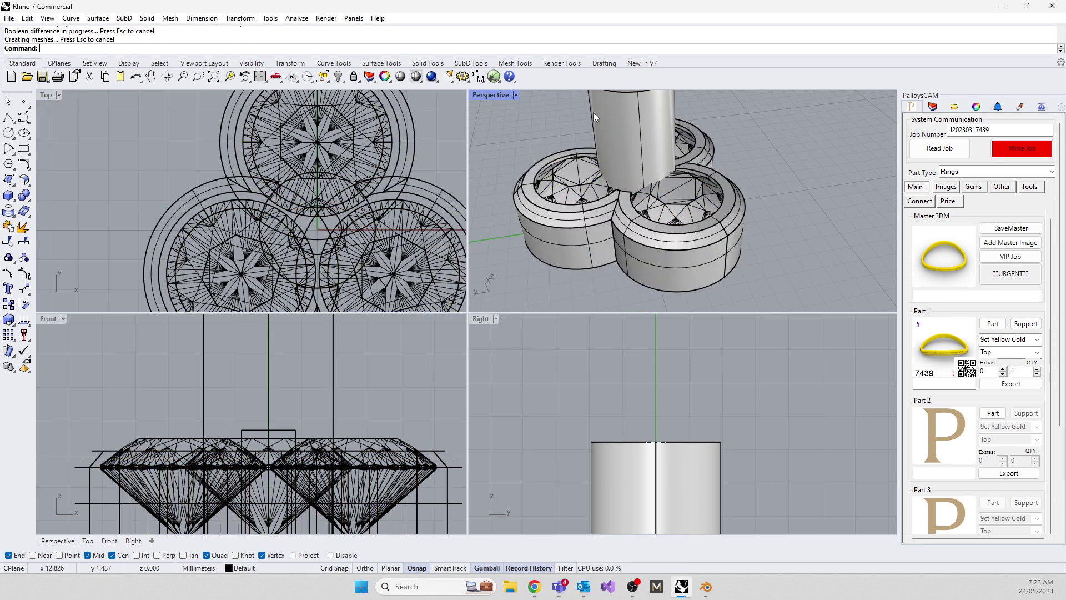
key("Delete")
right_click_drag(585, 110, 620, 99)
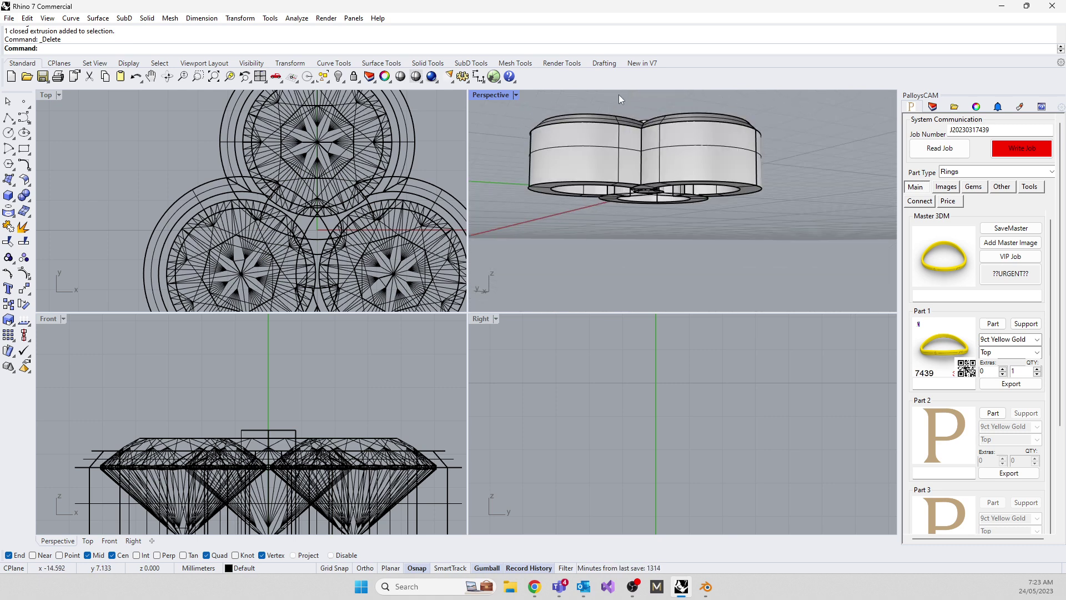
key("ctrl+z")
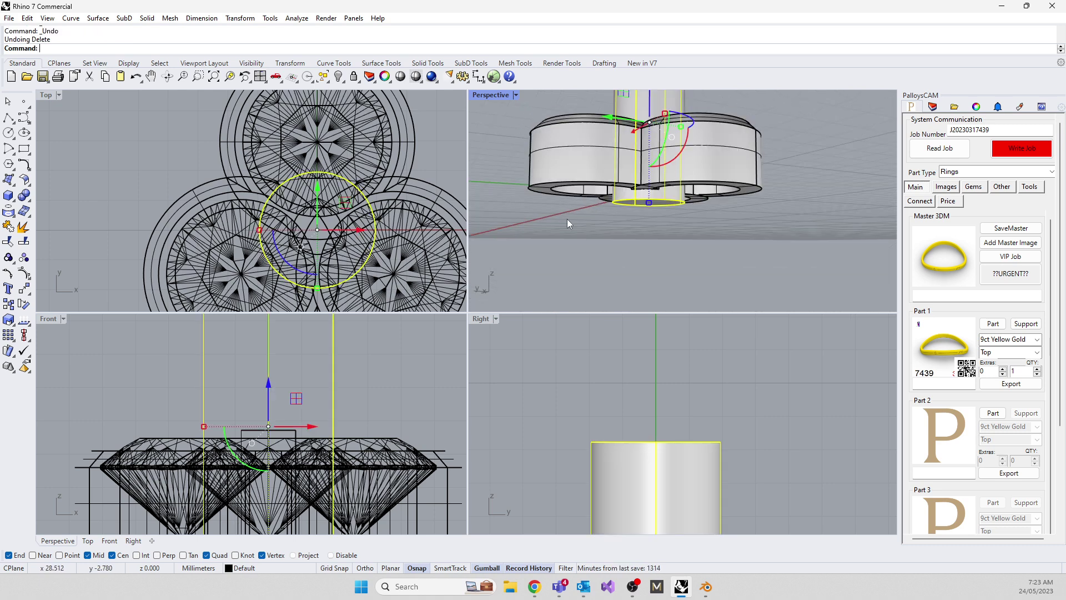
key("ctrl+z")
Raise the enlarged cutting cylinder slightly higher relative to the united bezels
scroll(583, 402, "down", 3)
key("Escape")
left_click_drag(606, 410, 605, 390)
left_click(573, 411)
Boolean-subtract the raised cylinder from the united bezels and delete the cutting cylinder
left_click(616, 179)
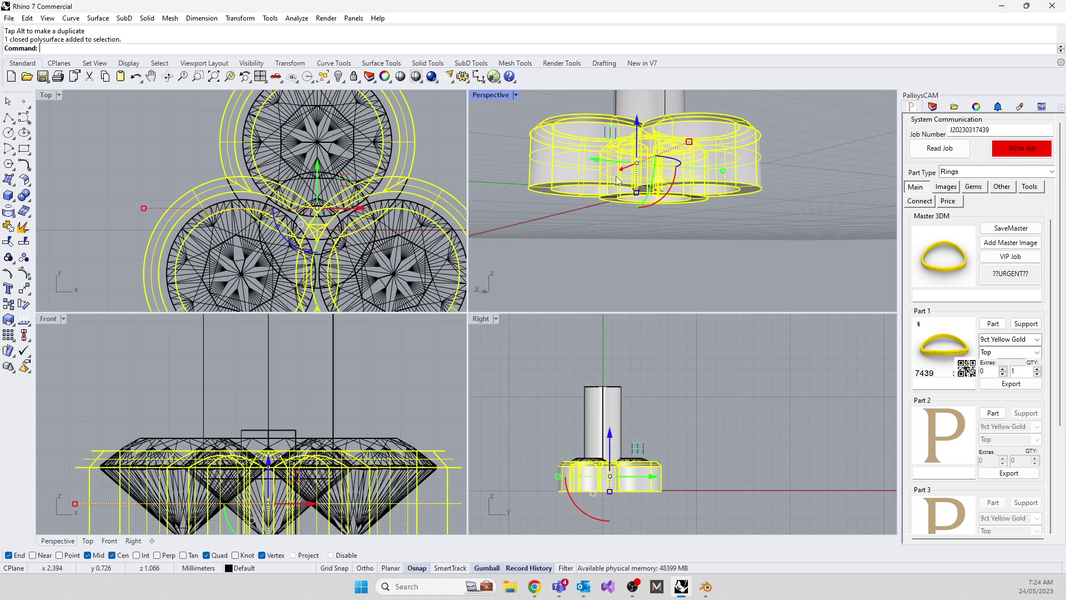
right_click(616, 180)
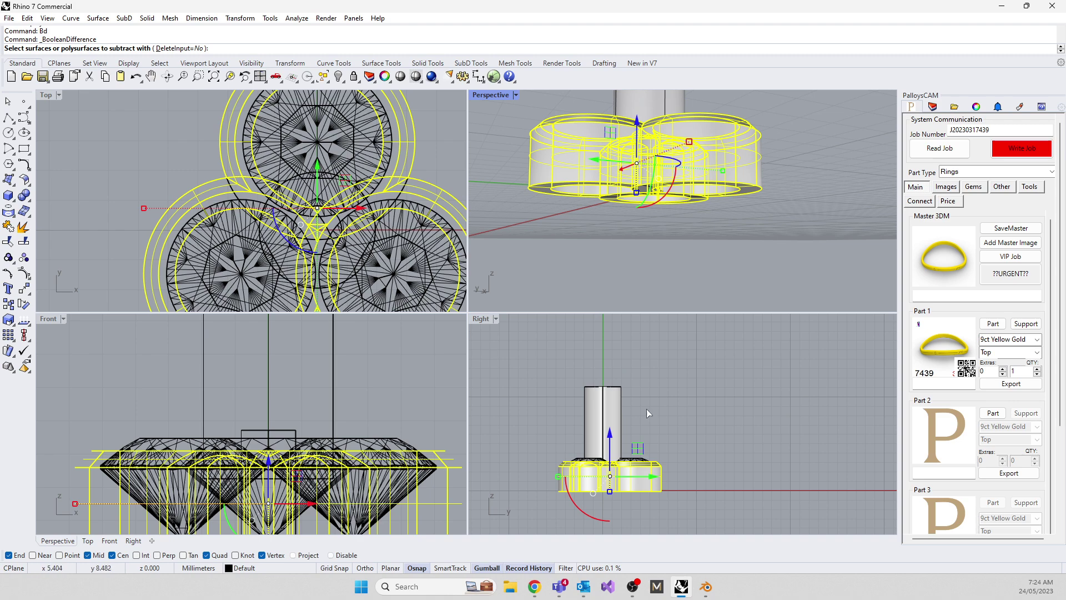
left_click(610, 406)
right_click(531, 389)
left_click(602, 416)
key("Delete")
Fillet the top edge of the small central pipe with a 0.3 mm radius and accept the broken history
right_click_drag(638, 233, 697, 128)
scroll(645, 175, "up", 5)
key("Up")
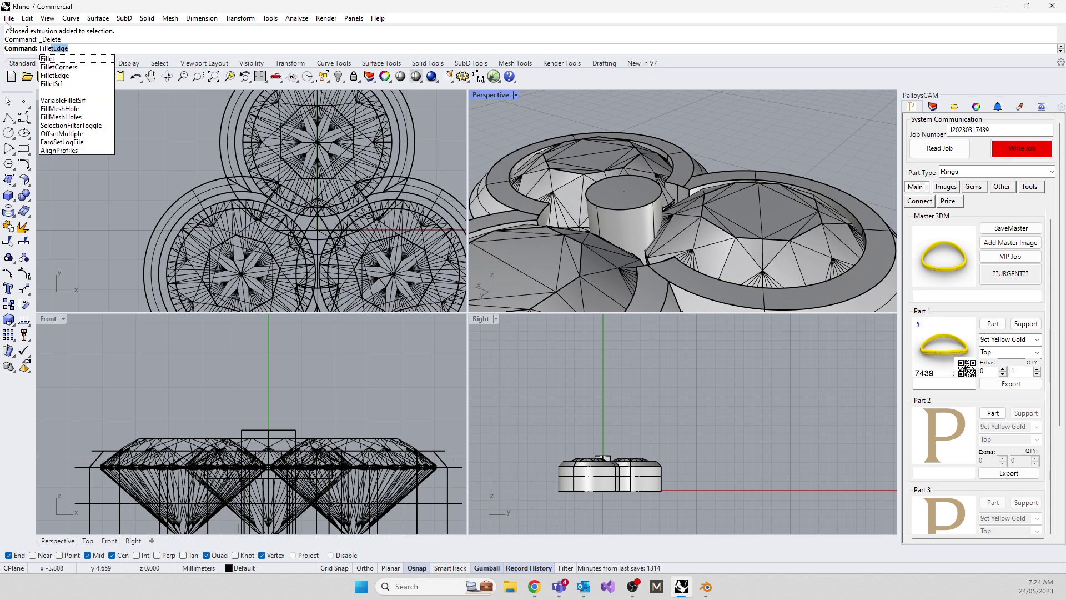
left_click(55, 75)
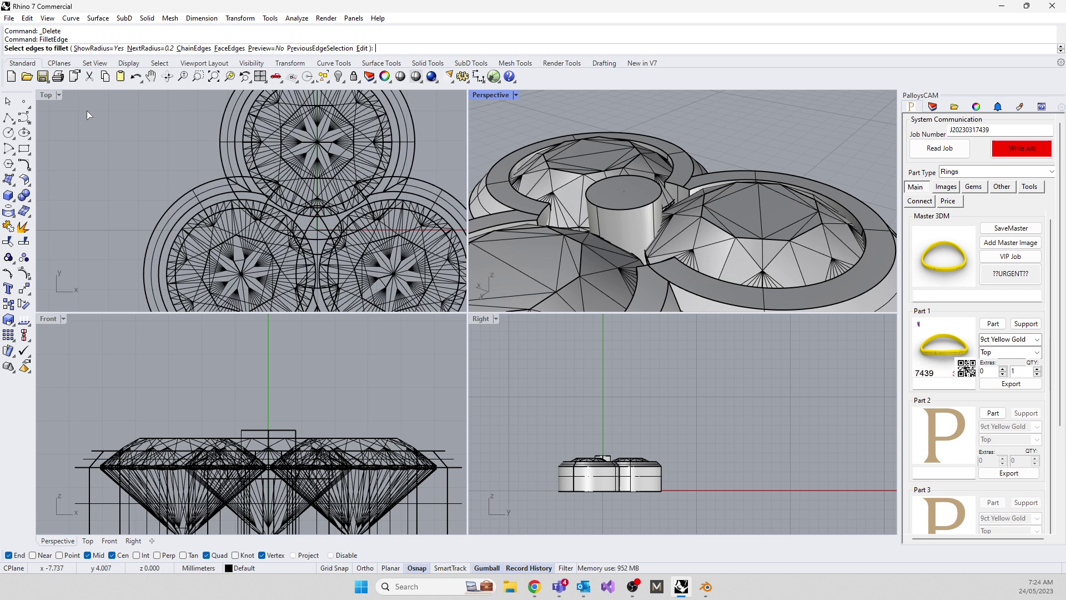
type("0.3")
key("Return")
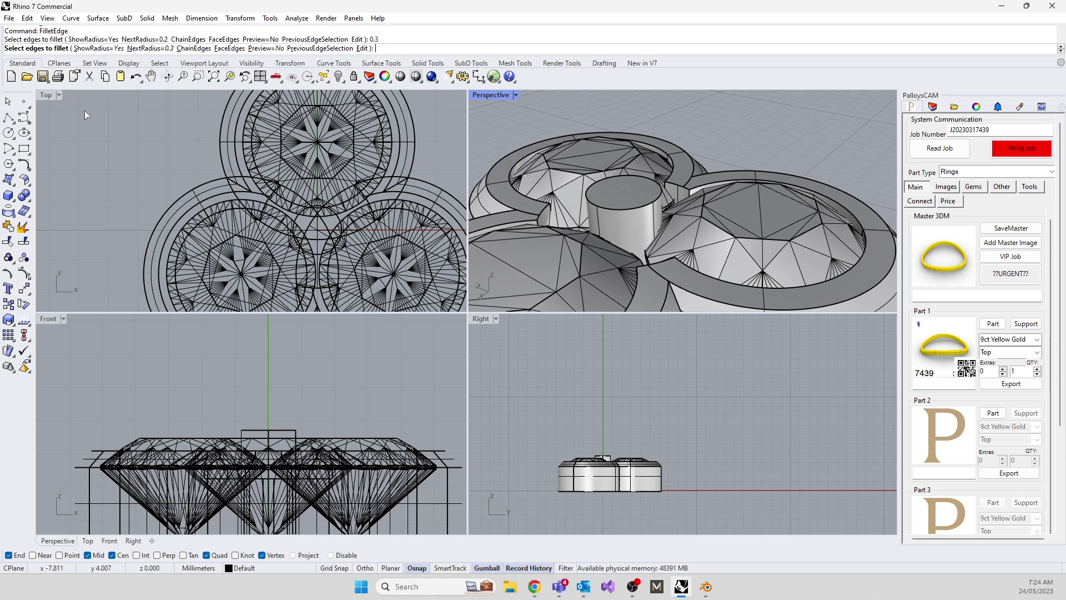
left_click(596, 214)
key("Return")
key("Return")
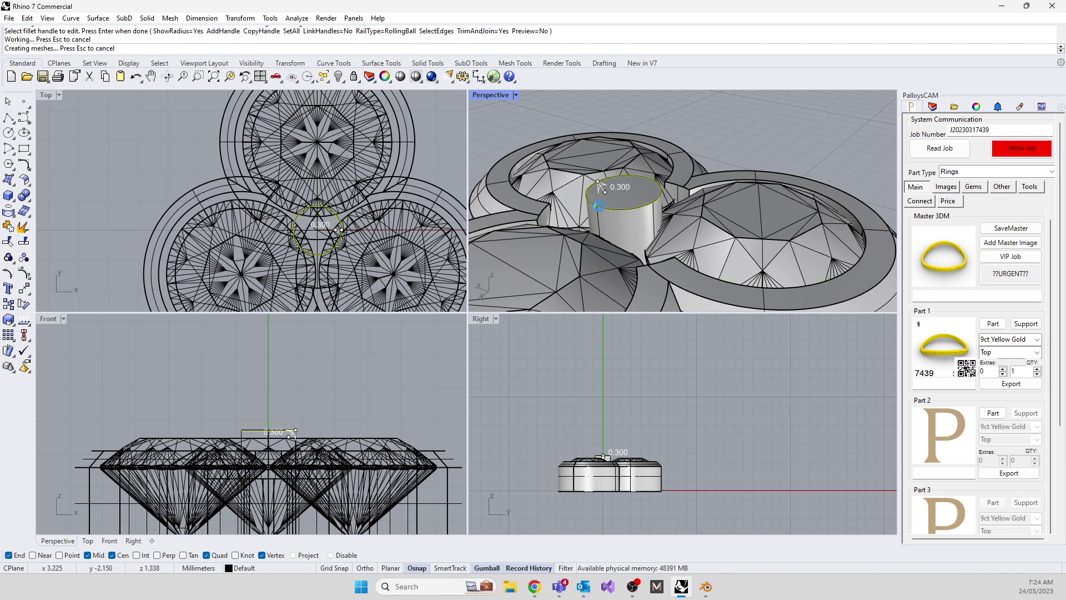
left_click(555, 315)
Extrude the inner circle under the gem on the Y axis upward as a solid cylinder reaching above the setting
mouse_move(639, 232)
right_mouse_down()
mouse_move(678, 216)
mouse_move(654, 219)
right_mouse_up()
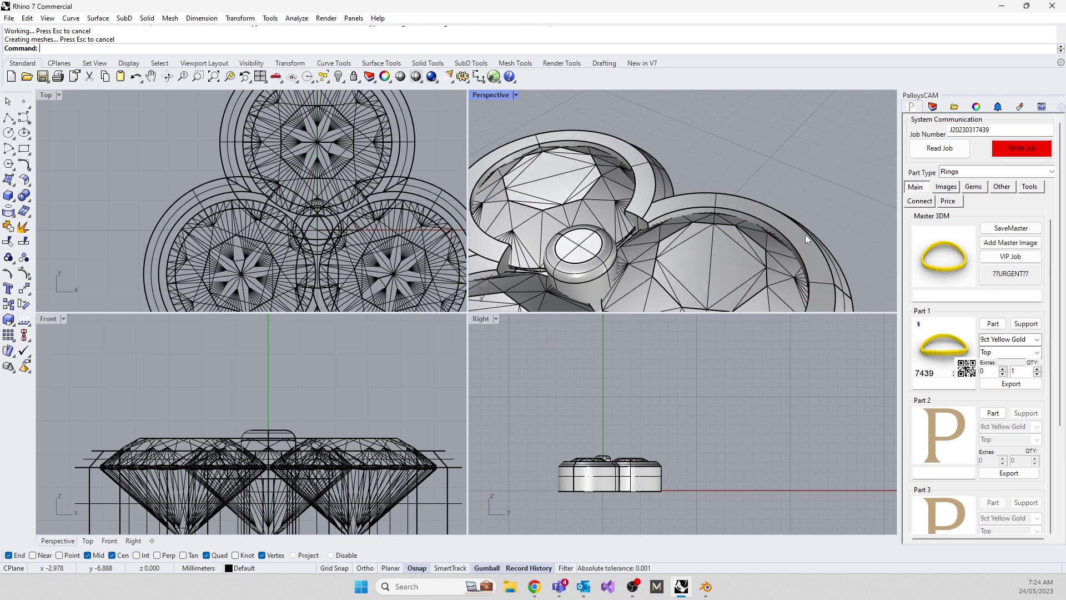
scroll(687, 158, "down", 6)
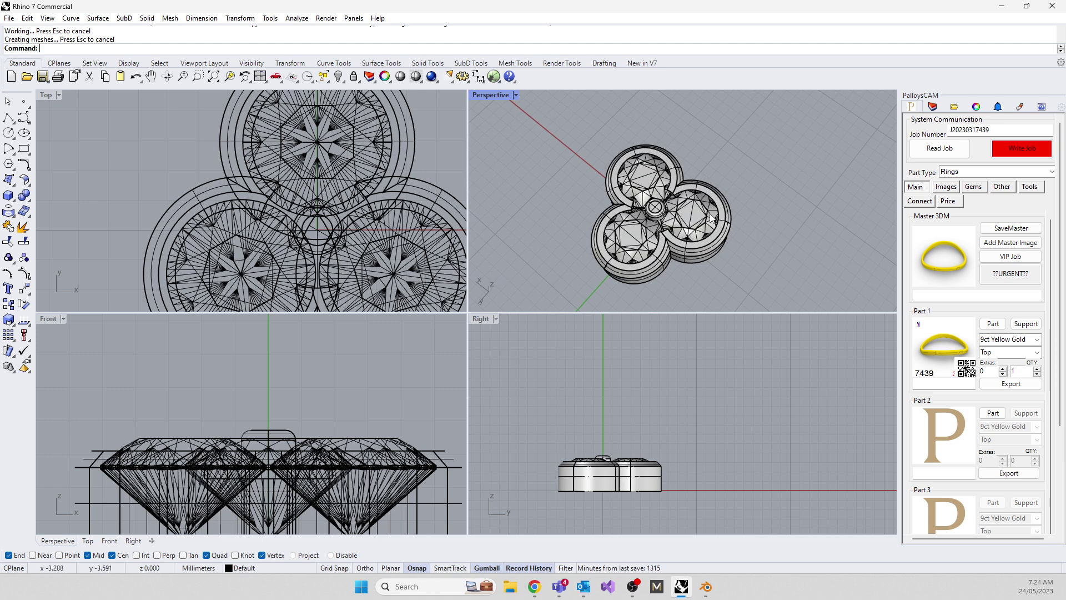
left_click(247, 173)
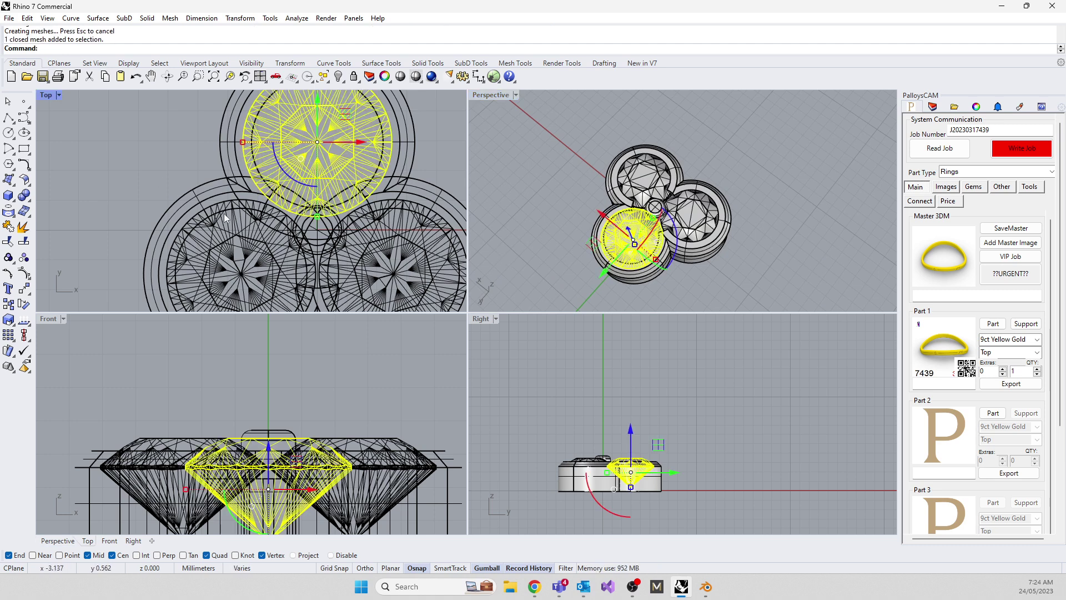
left_click(220, 211)
left_click(240, 161)
left_click(253, 147)
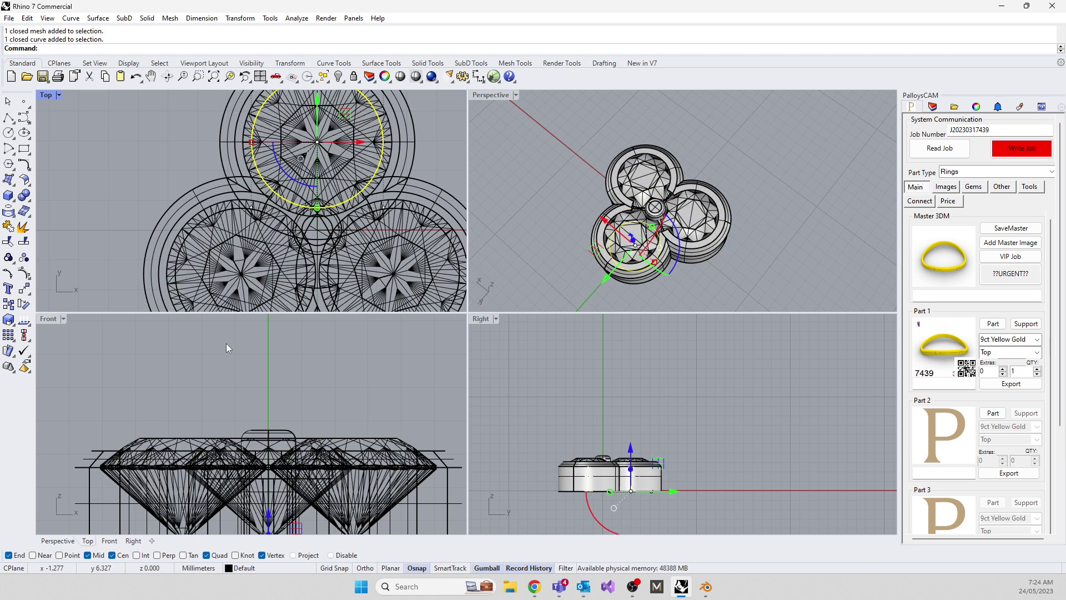
type("Extrudecrv")
key("Return")
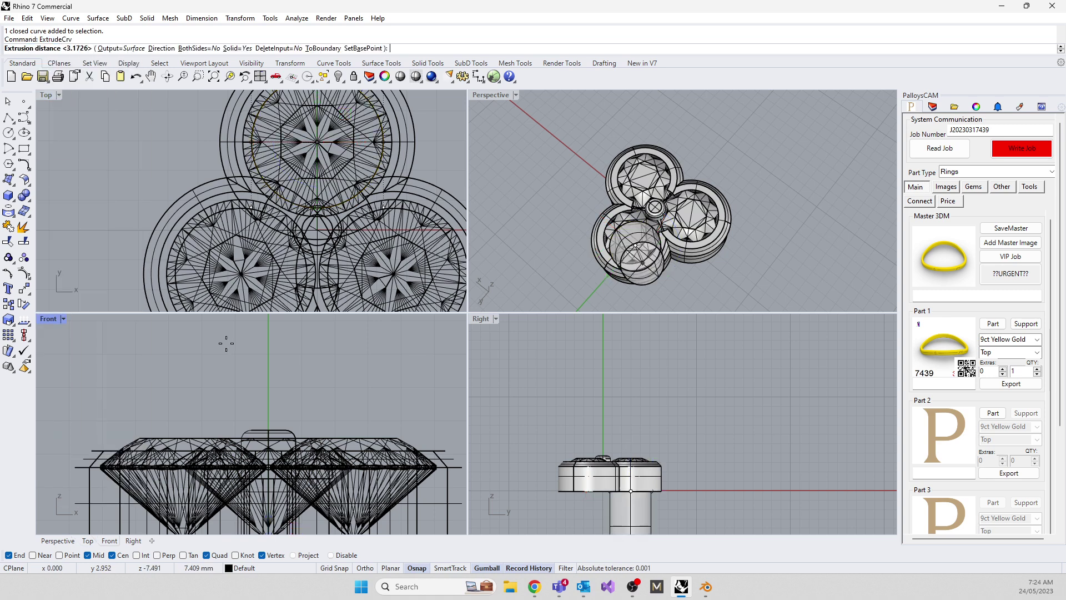
left_click(405, 385)
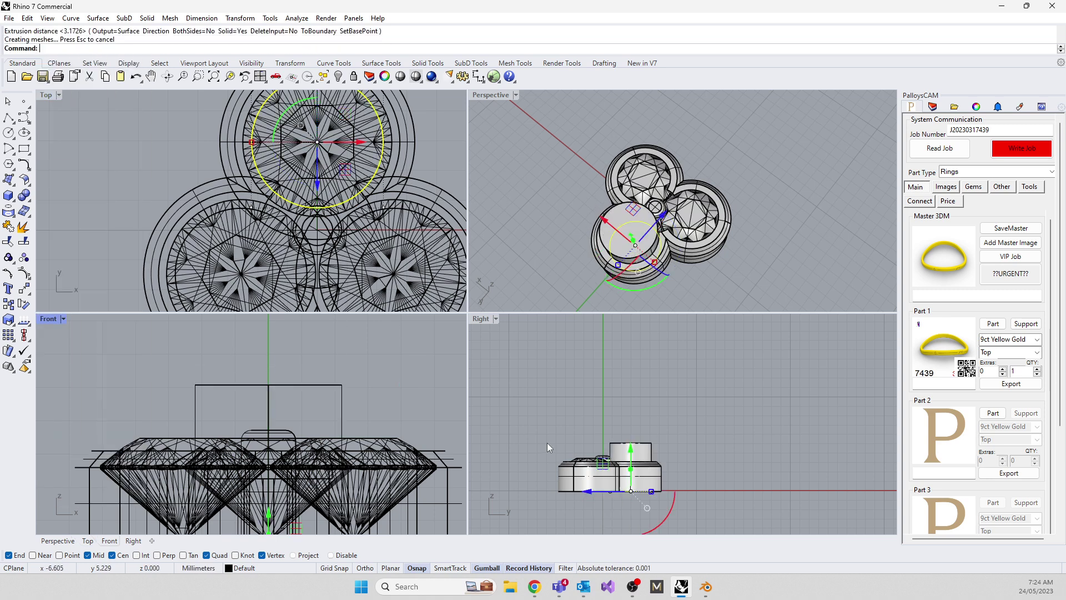
Move the newly extruded cylinder straight up until it sits clear above its bezel, accepting the broken history
left_click_drag(627, 452, 630, 374)
left_click(593, 420)
left_click(629, 427)
left_click(548, 315)
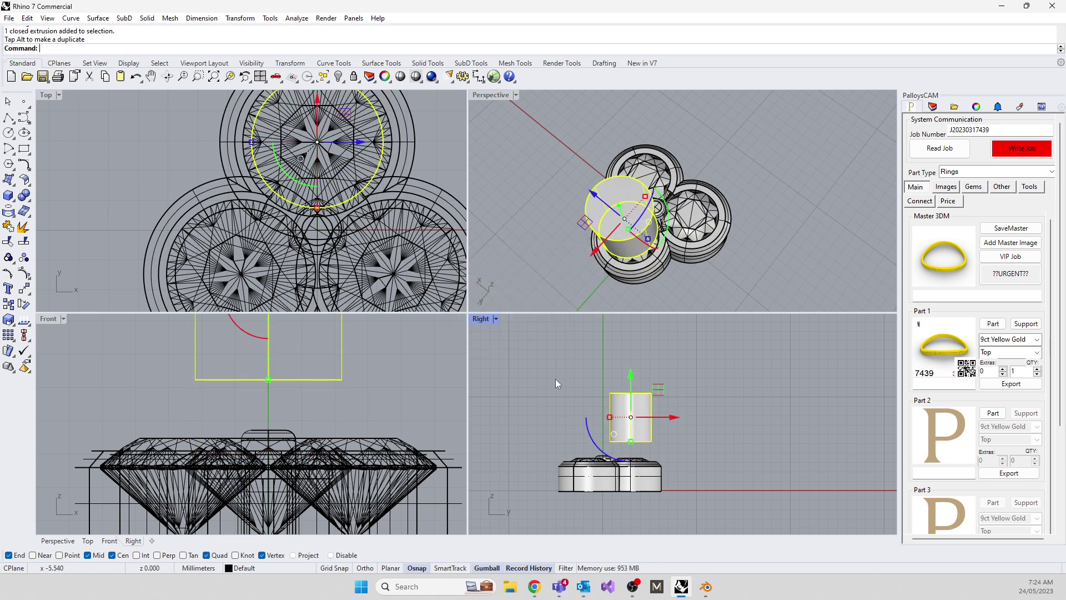
right_click_drag(631, 255, 665, 115)
scroll(666, 115, "up", 5)
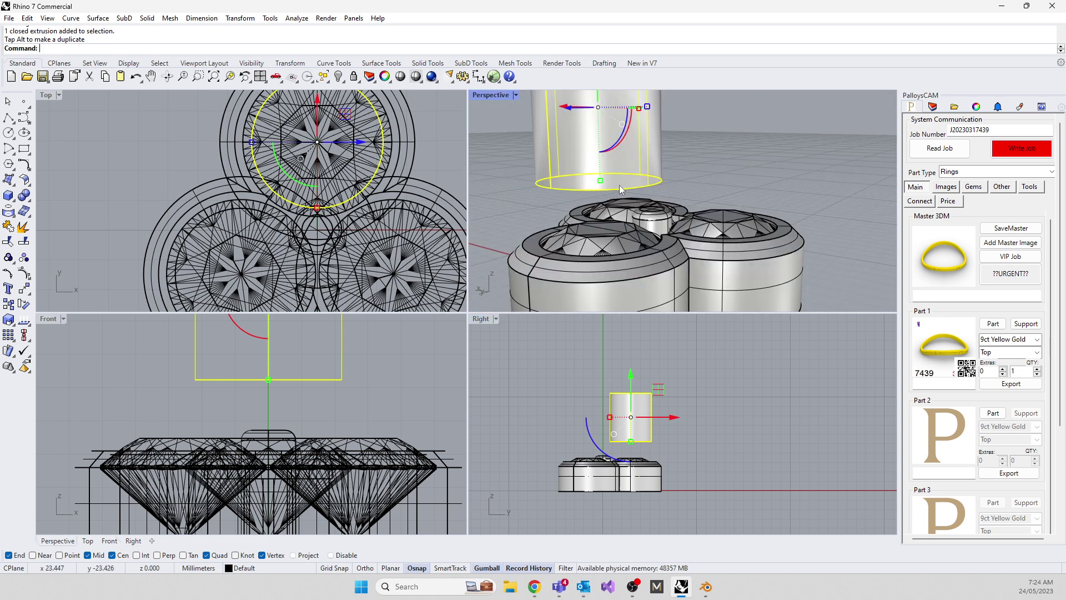
Chamfer the bottom edge of the raised cylinder above the bezel with ChamferEdge
type("ChamferEdge")
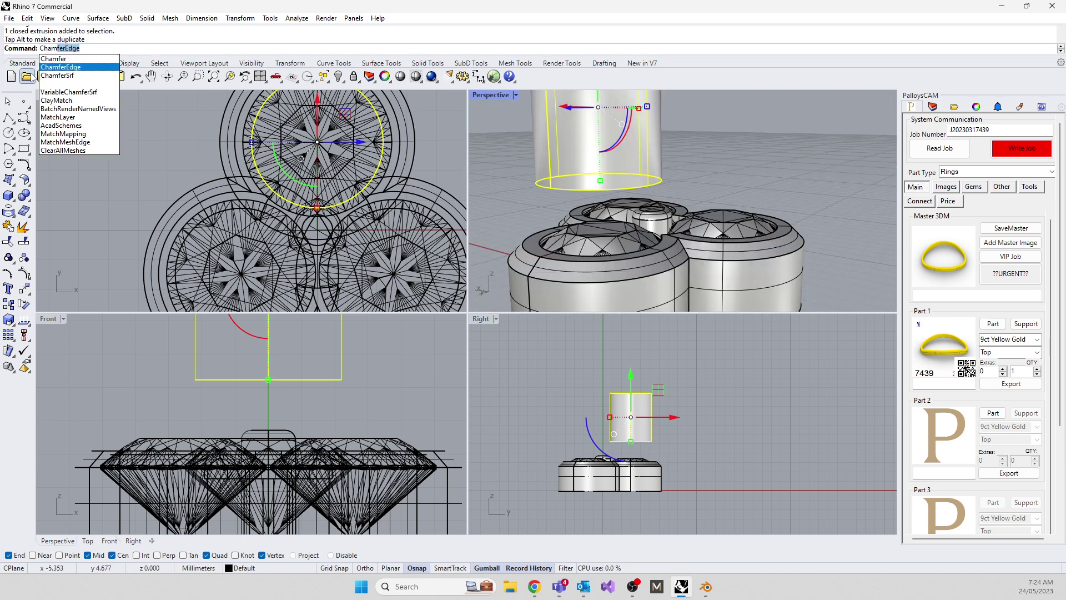
key("Return")
left_click(587, 190)
key("Return")
key("Return")
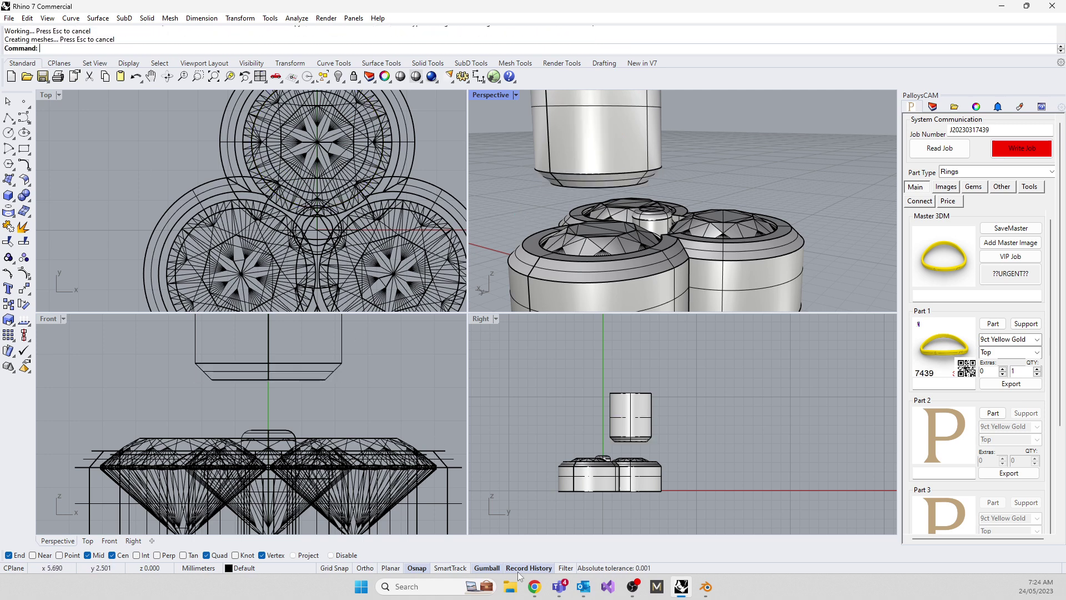
Lower the chamfered cylinder into the top of its bezel and scale it up slightly in all directions
left_click(622, 394)
left_click_drag(626, 379, 635, 398)
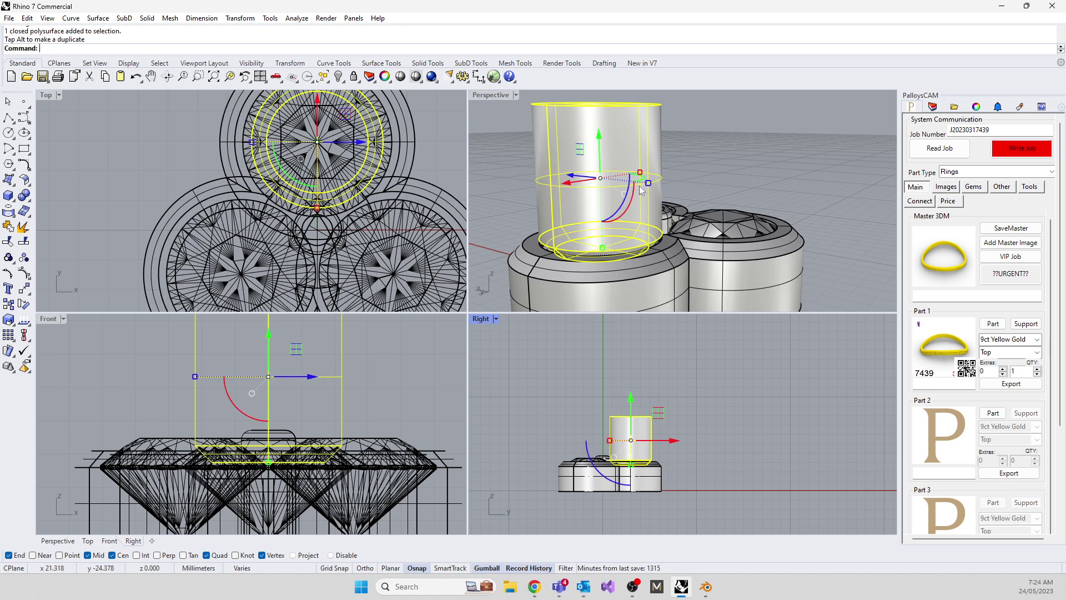
left_click_drag(648, 183, 655, 186)
left_click_drag(632, 395, 626, 393)
right_click_drag(626, 252, 563, 263)
scroll(242, 182, "down", 5)
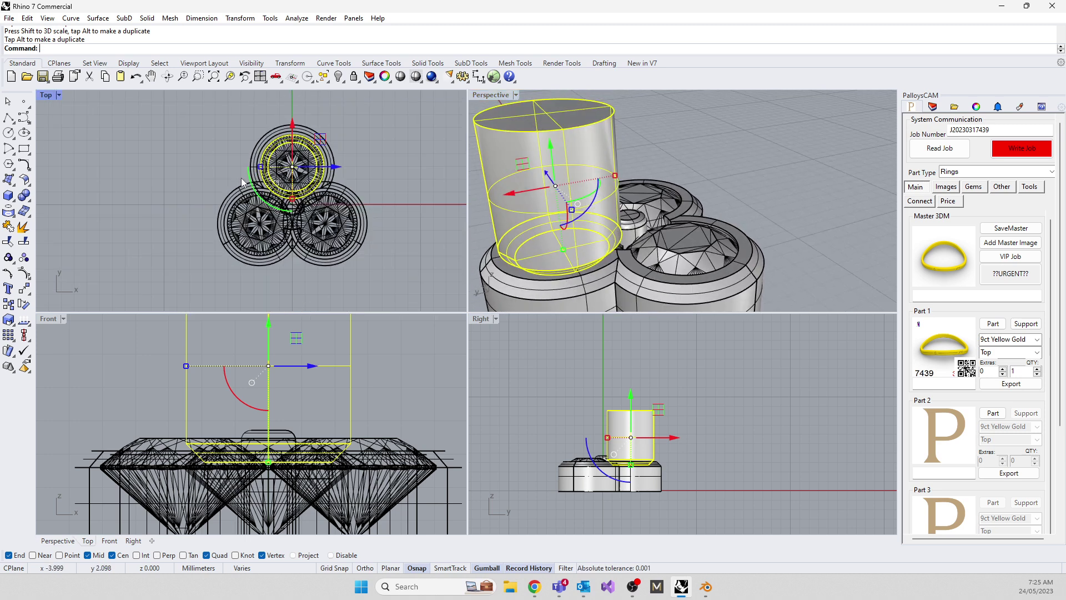
Polar-array the chamfered cylinder around the origin as 3 items over 360 degrees
type("arraypolar")
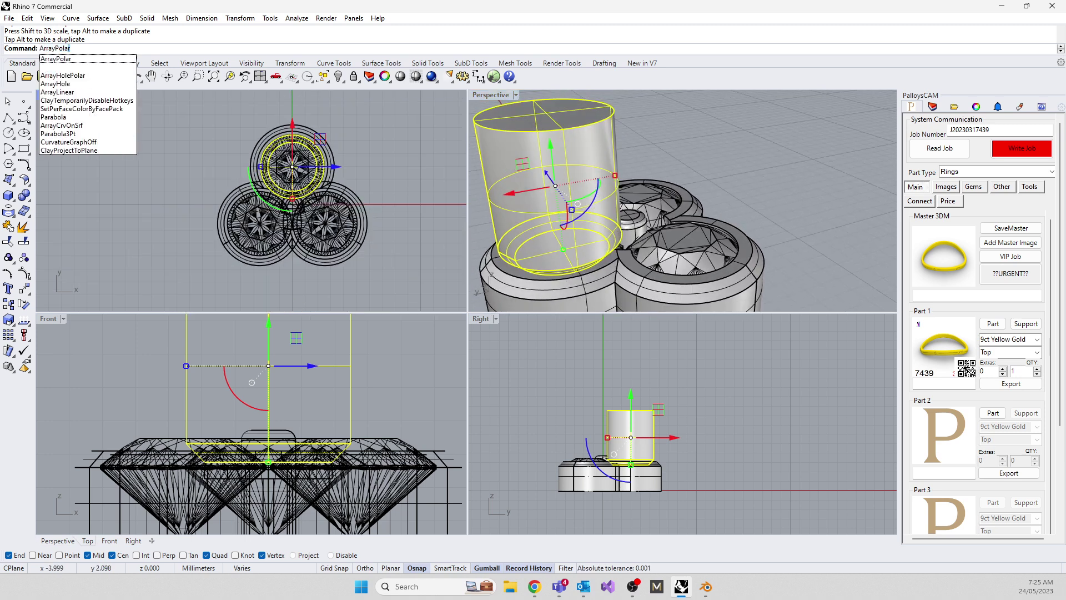
key("Return")
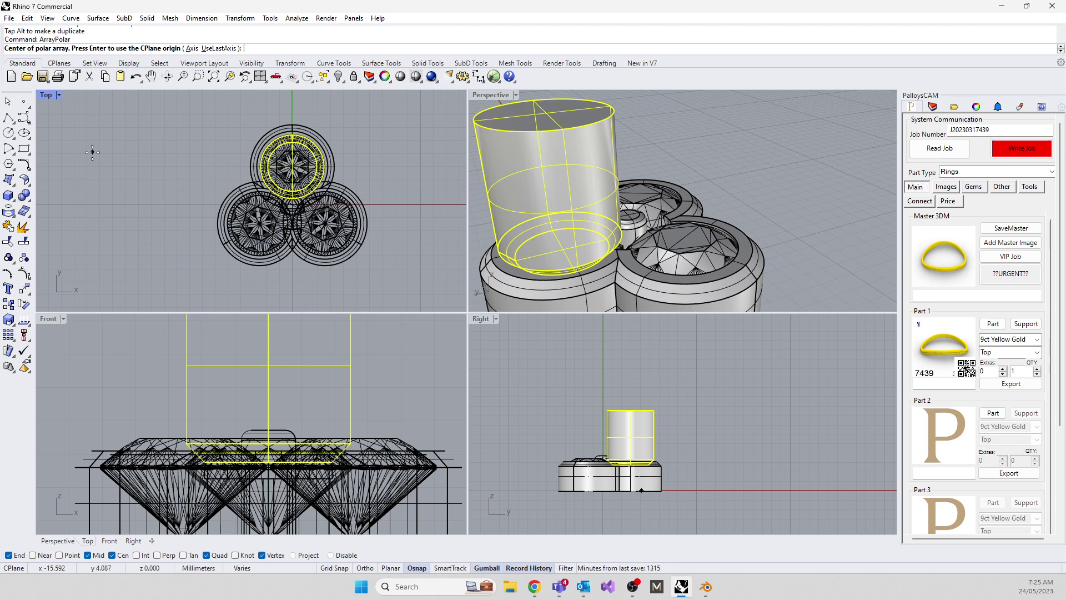
type("0")
key("Return")
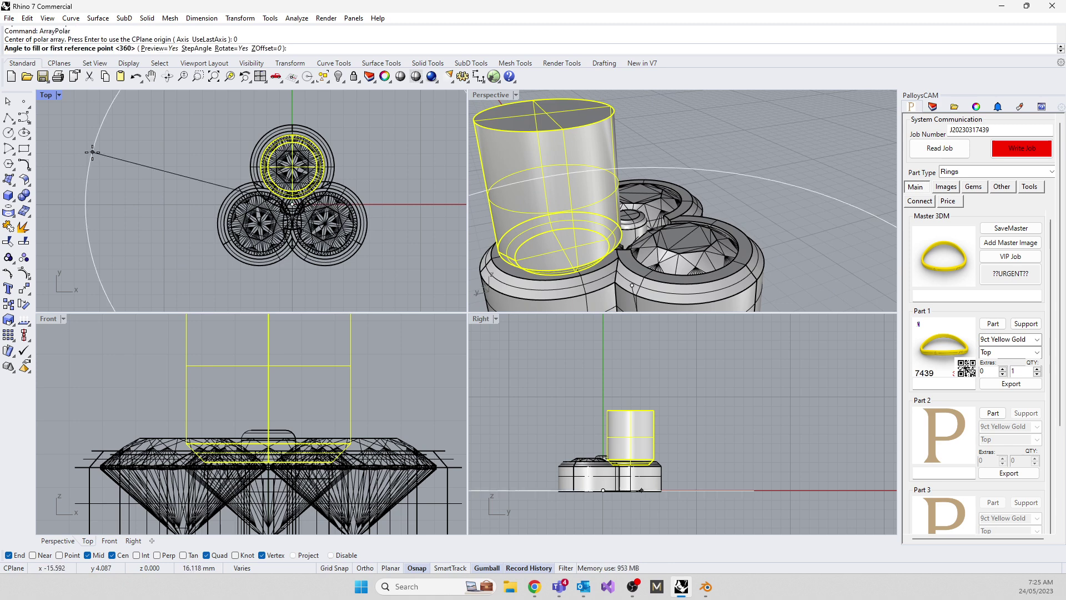
key("Return")
key("Return")
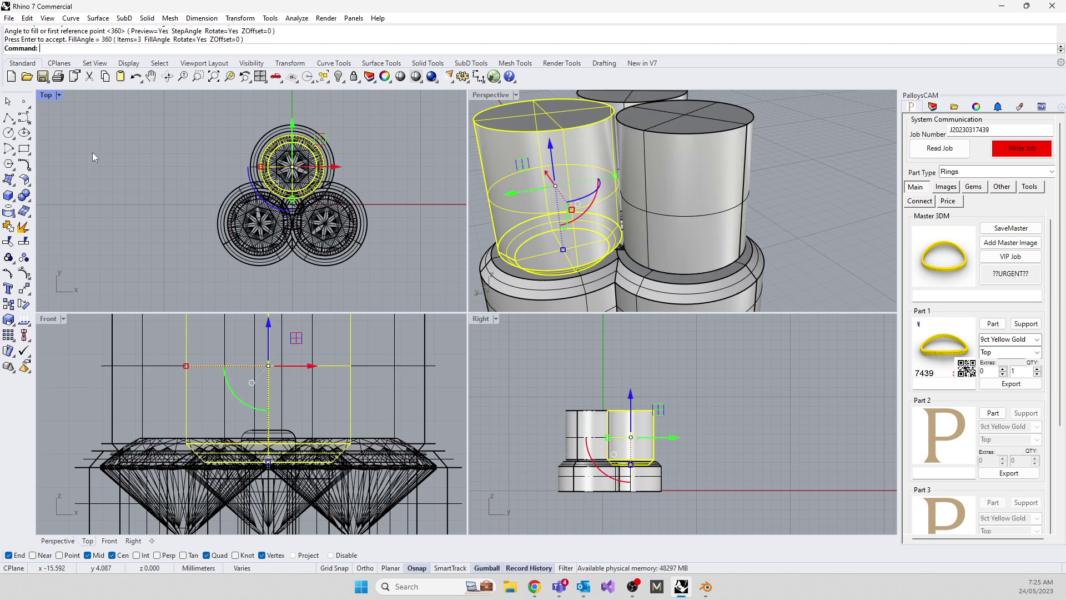
Try to Boolean-subtract the three chamfered cylinders from the united bezels and delete the cylinders
left_click(556, 302)
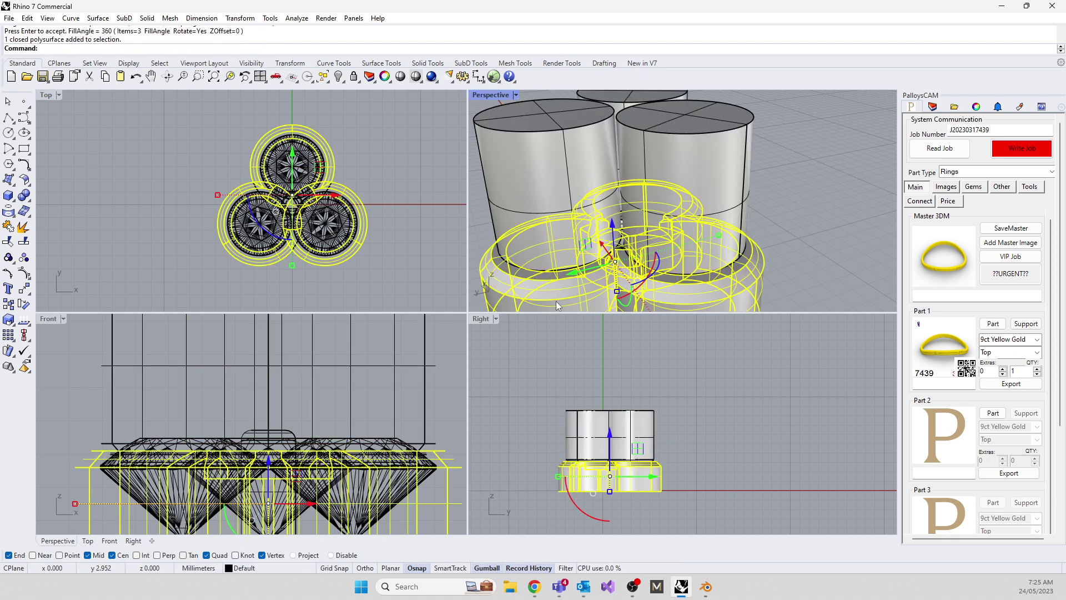
type("Bd")
key("Return")
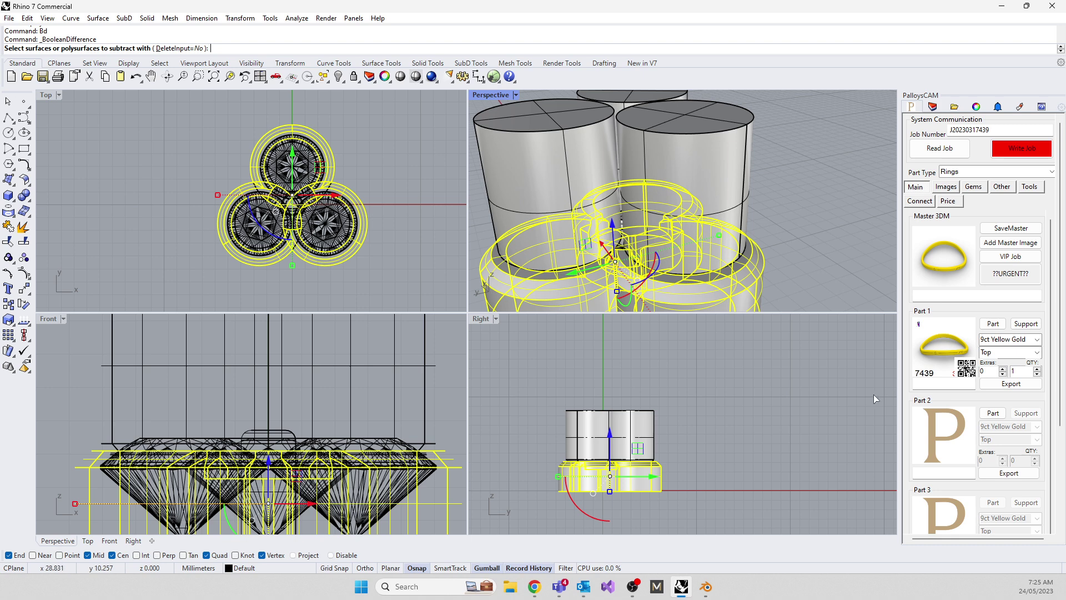
left_click_drag(684, 391, 493, 430)
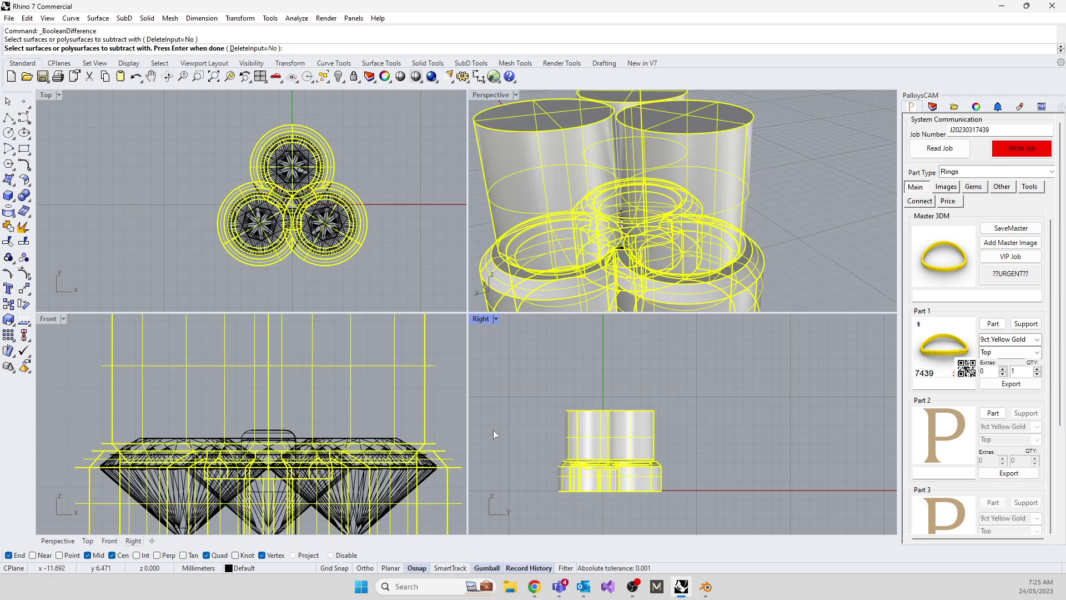
key("Return")
left_click_drag(697, 382, 558, 429)
key("Delete")
Check the cut around the central pin, then undo the cylinder deletion and the Boolean subtraction
right_click_drag(658, 158, 643, 264)
scroll(627, 205, "up", 6)
left_click(771, 245)
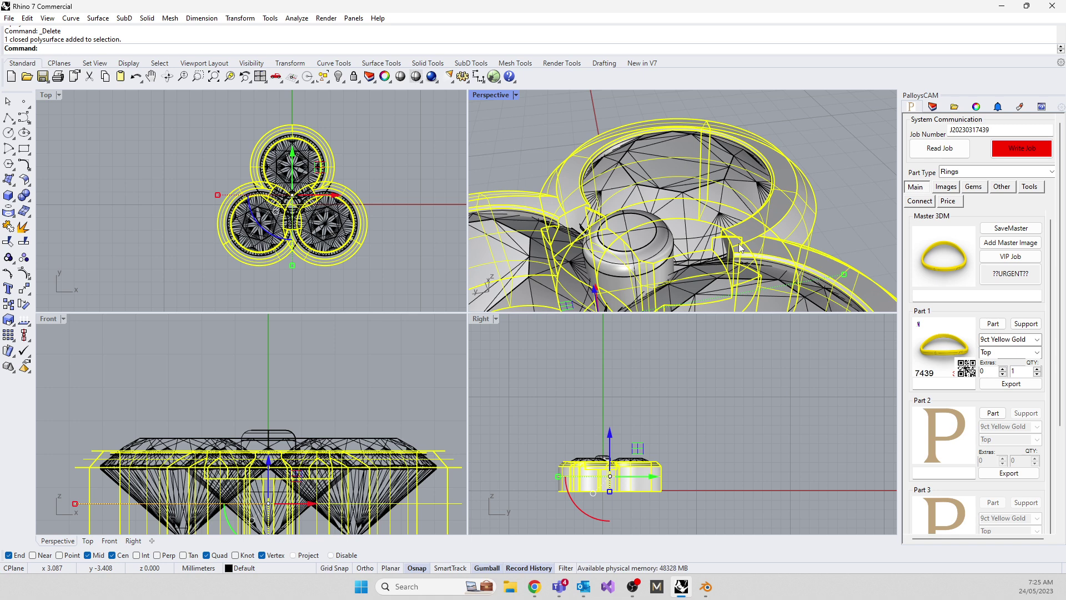
key("ctrl+z")
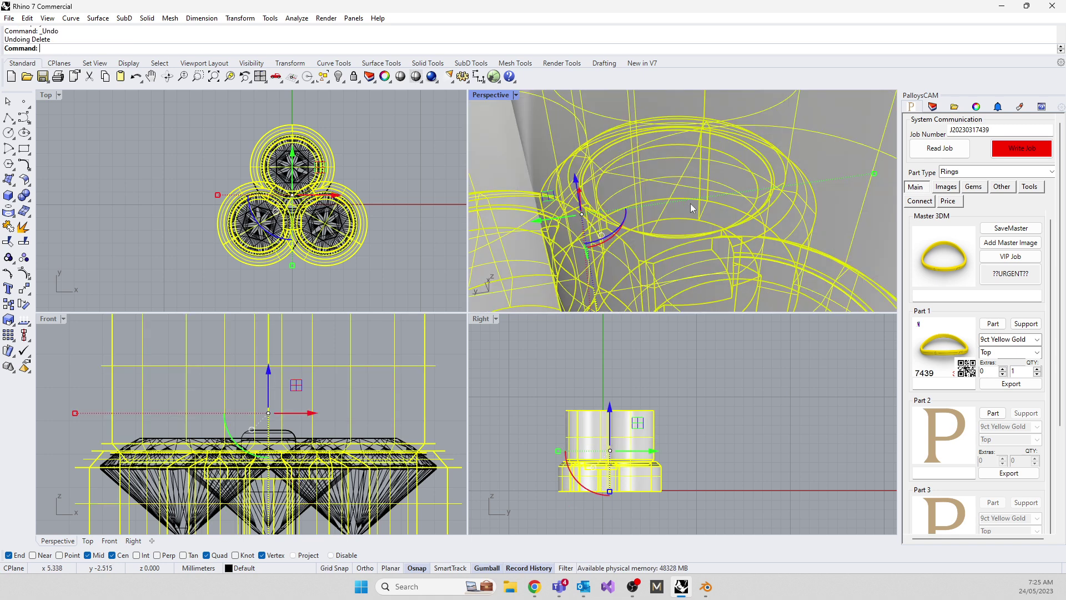
left_click(598, 361)
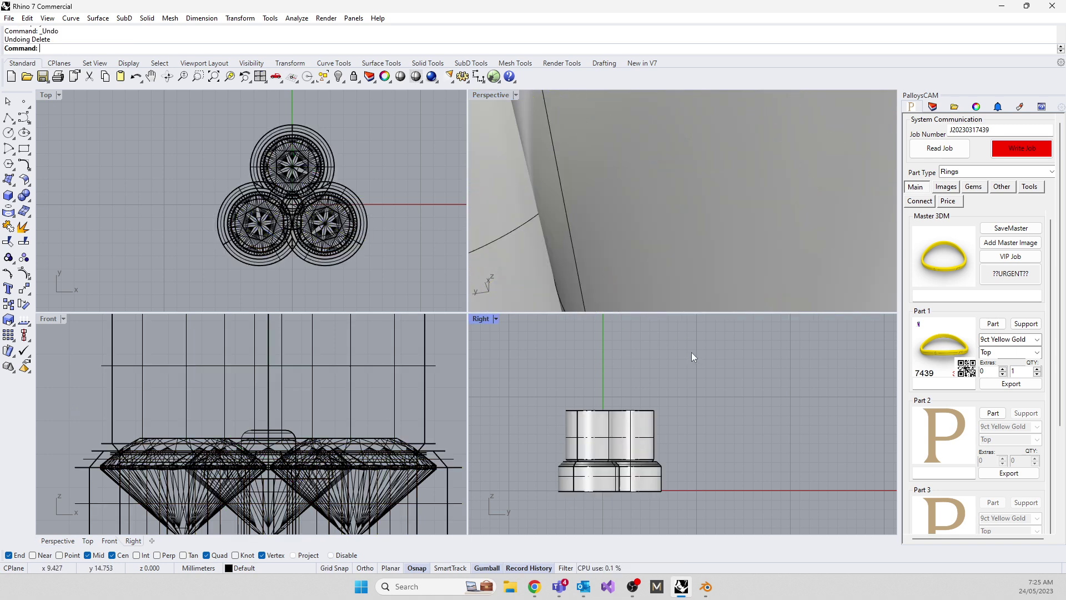
key("ctrl+z")
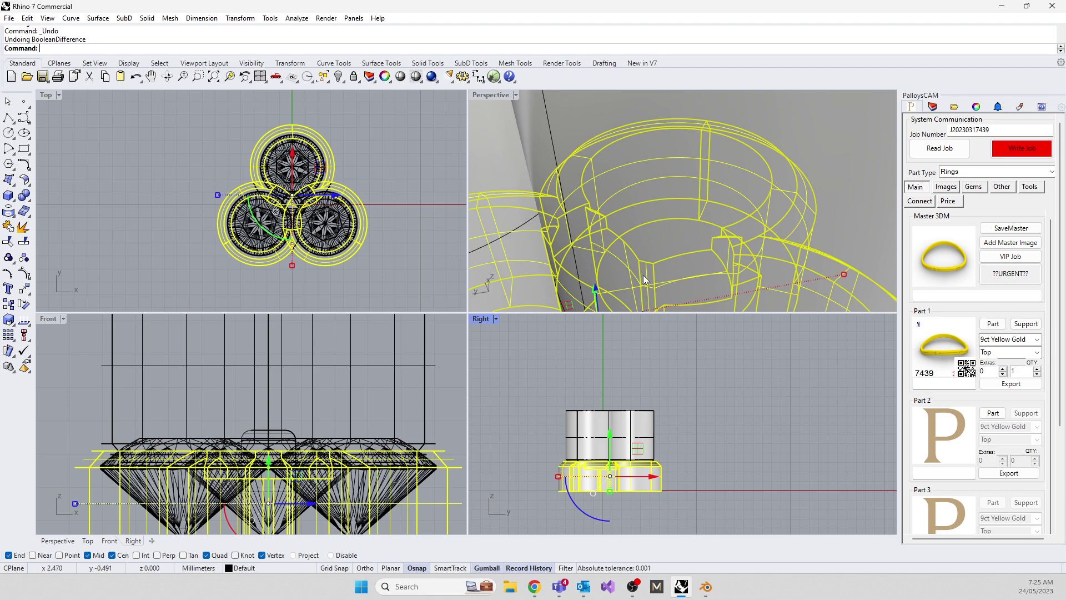
Select all three chamfered cutters and nudge them slightly in height over the bezels
scroll(694, 377, "up", 2)
right_click_drag(705, 233, 705, 209)
scroll(705, 208, "up", 6)
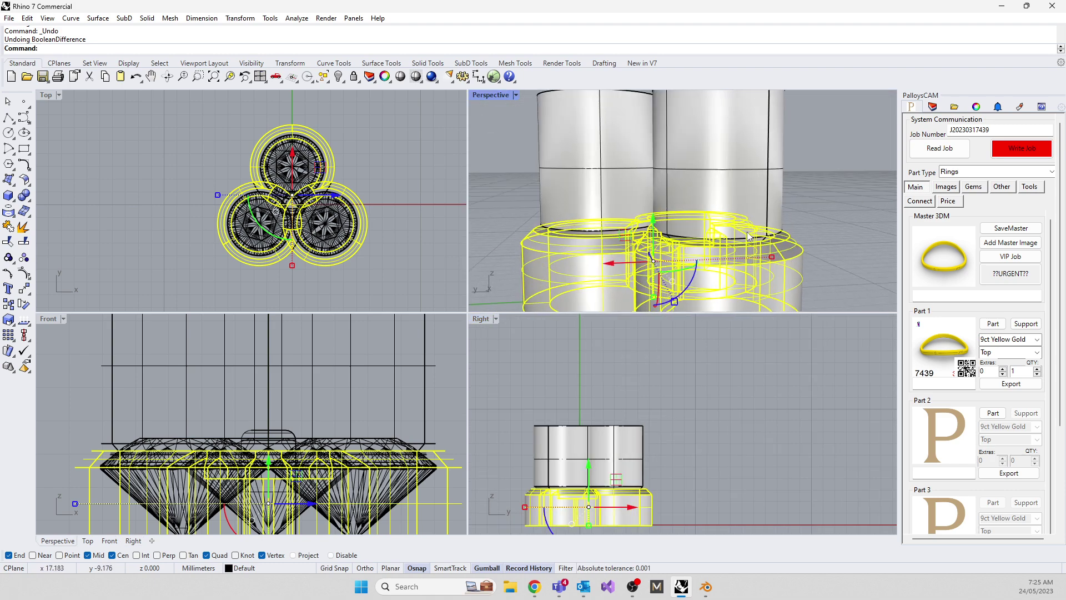
left_click(806, 159)
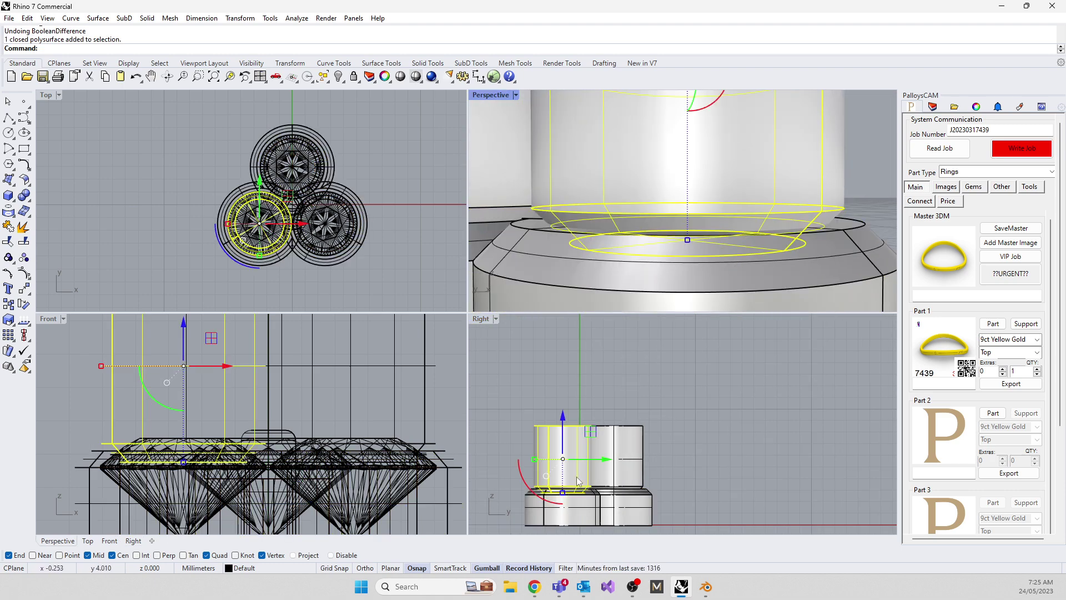
scroll(577, 483, "up", 3)
left_click(619, 348)
left_click_drag(619, 348, 526, 376)
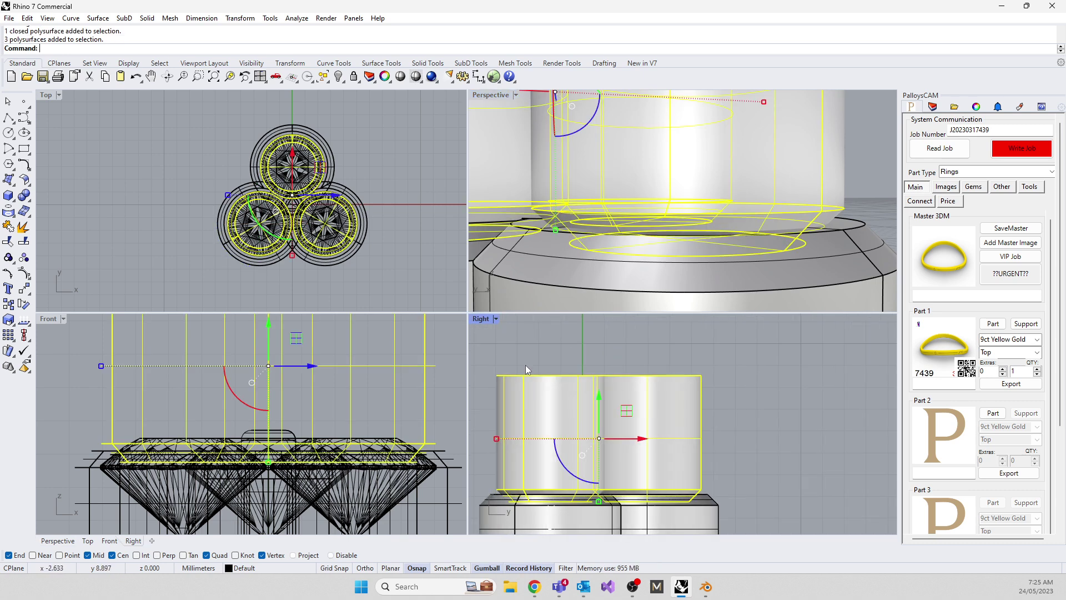
left_click_drag(598, 396, 596, 394)
right_click_drag(634, 221, 732, 305)
left_click(766, 445)
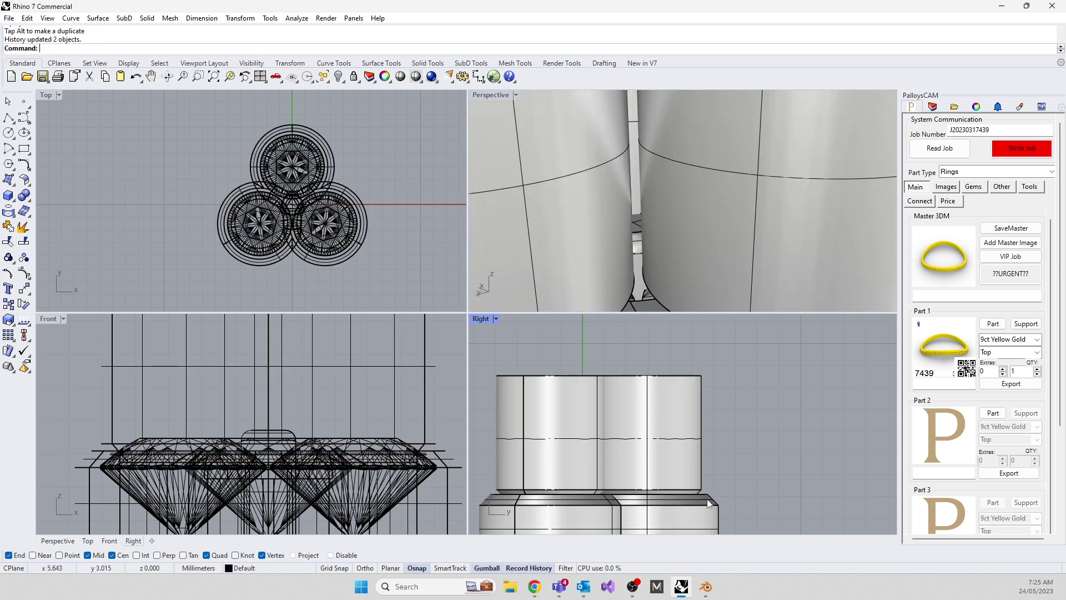
Try to Boolean-subtract the nudged cutters from the united bezels, keeping the cutting objects
left_click(712, 511)
key("ctrl+shift+d")
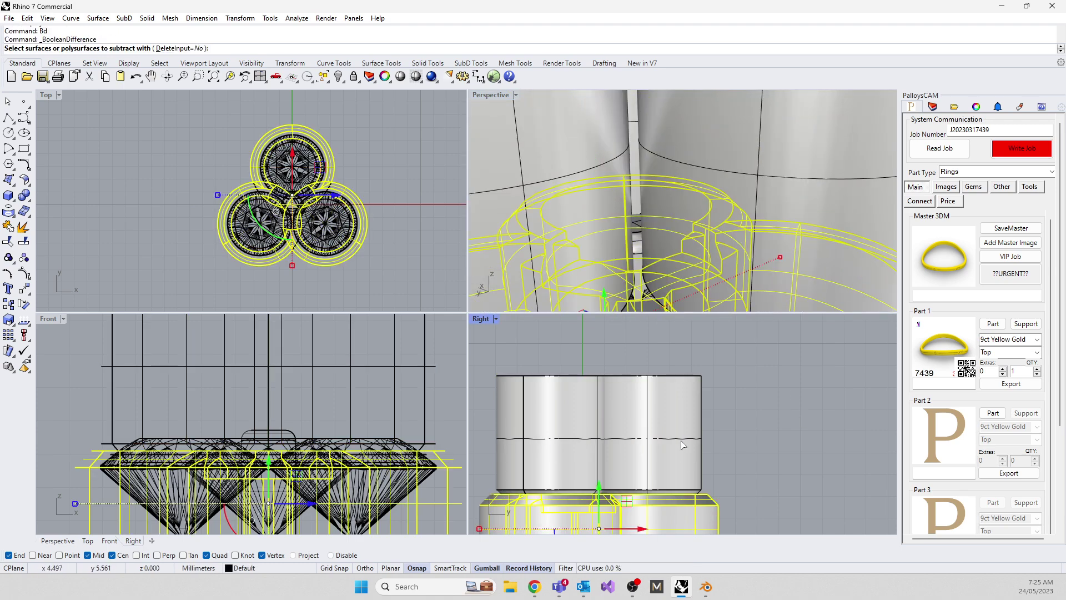
left_click(683, 468)
right_click_drag(558, 459, 502, 465)
right_click_drag(627, 211, 615, 171)
left_click(615, 171)
key("Return")
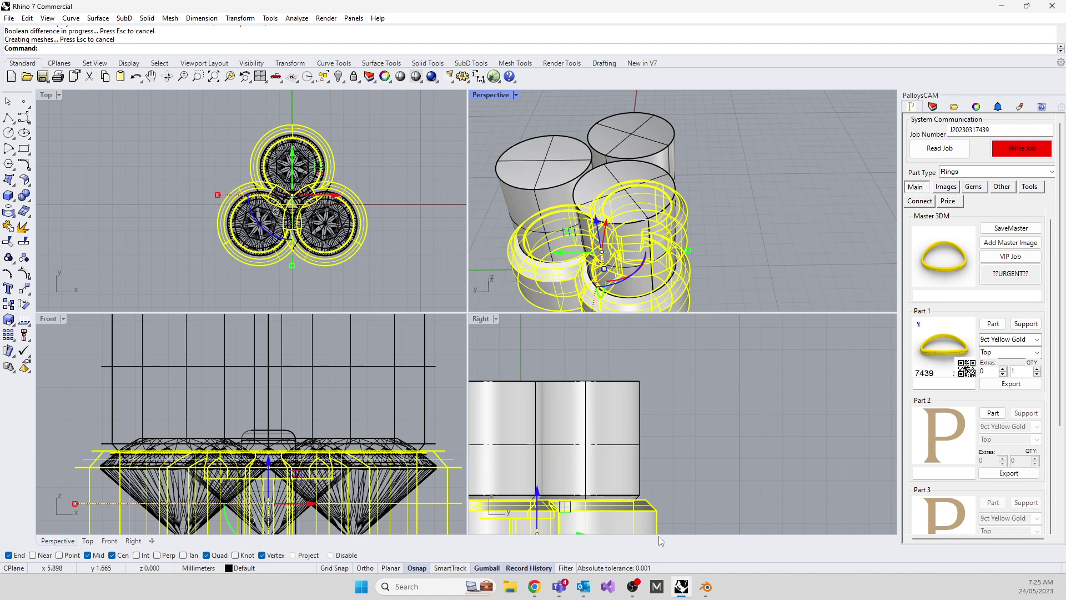
Check how deep the cutters reach into the bezel rims and undo the last Boolean subtraction
scroll(620, 498, "up", 5)
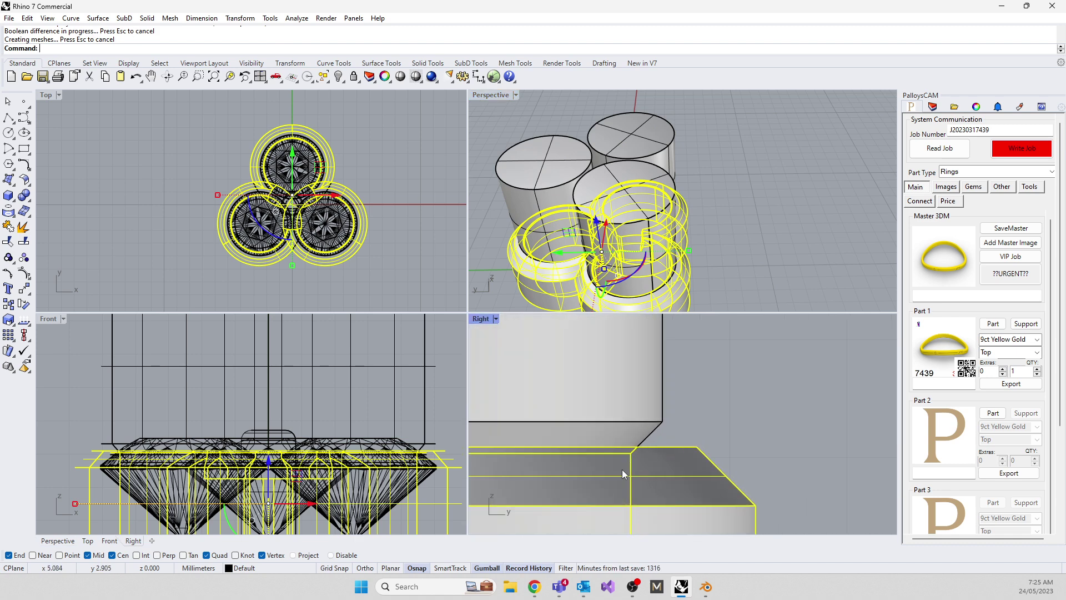
scroll(744, 413, "down", 2)
key("ctrl+z")
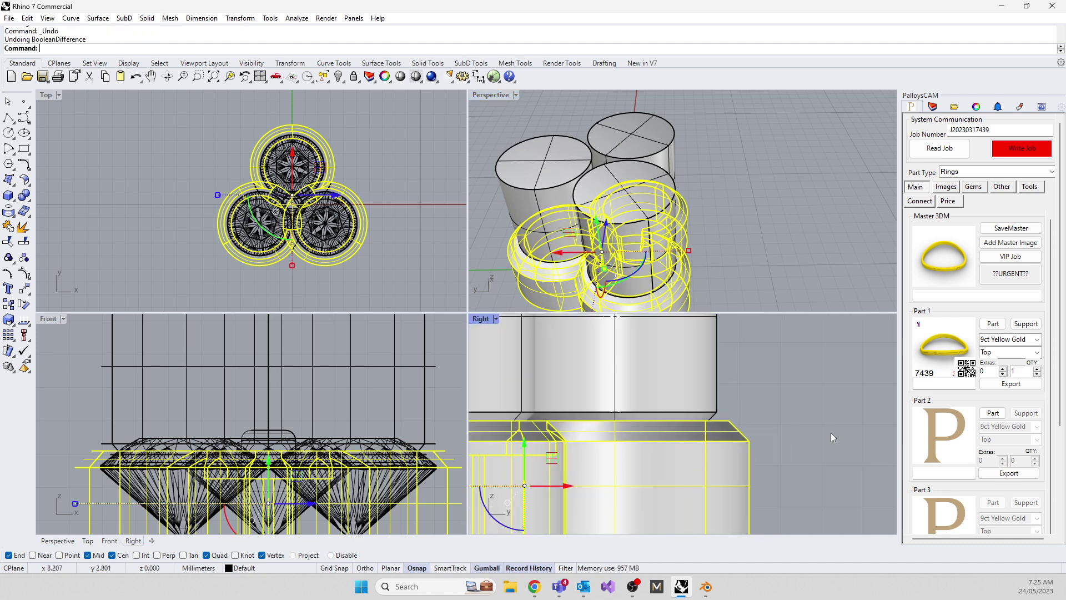
Move the three chamfered cutters down slightly so that they sit deeper in the bezel openings
scroll(831, 432, "down", 2)
left_click_drag(809, 350, 684, 362)
scroll(694, 357, "up", 3)
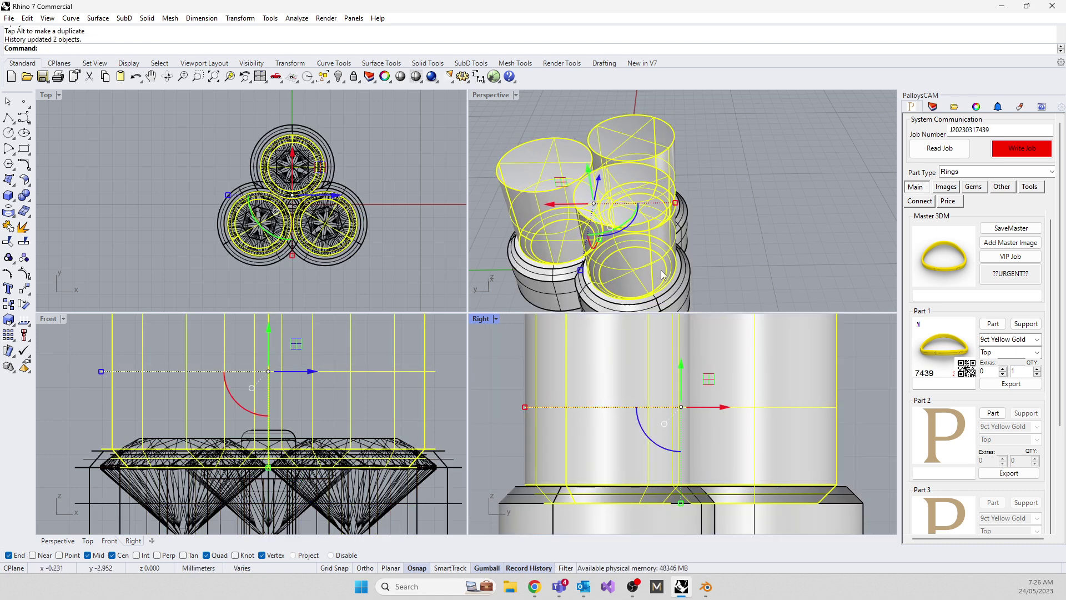
scroll(611, 206, "up", 3)
scroll(651, 411, "down", 3)
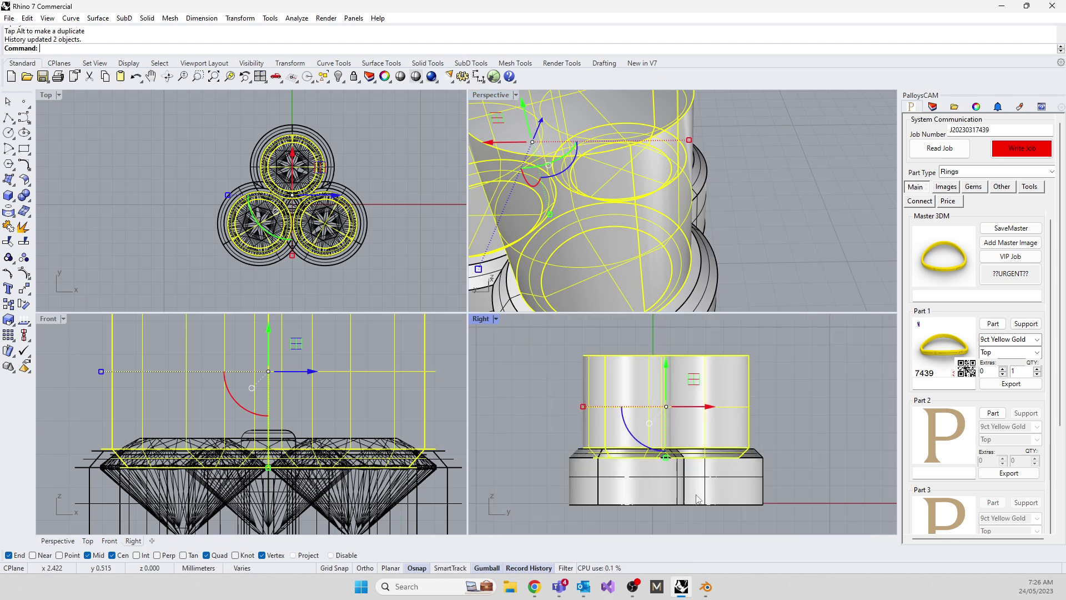
Boolean-subtract the three lowered cutters from the united bezels and delete the cutters
left_click(698, 498)
type("Bd")
key("Return")
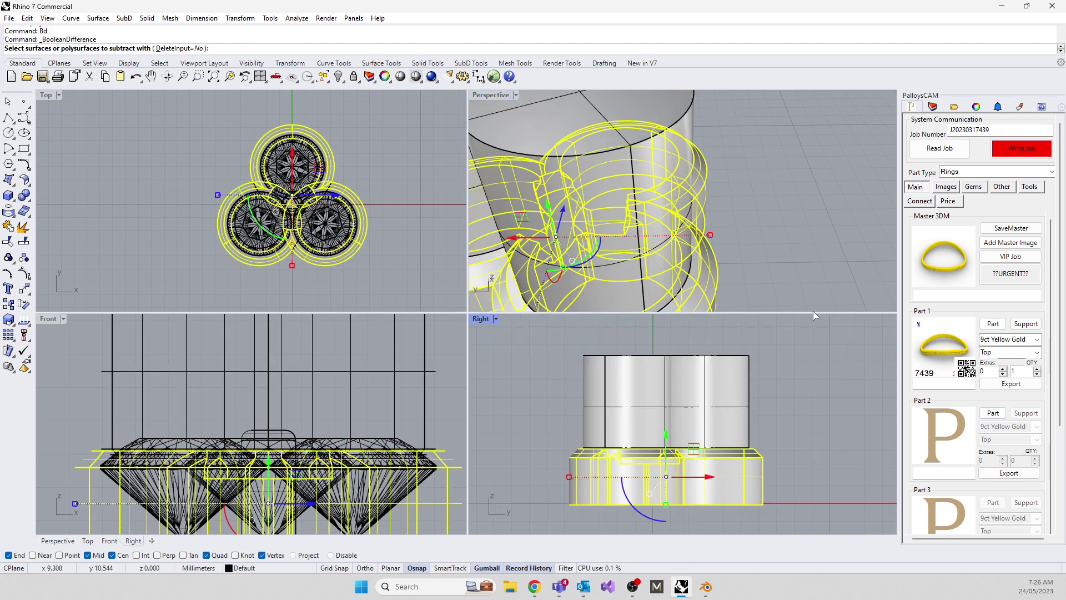
left_click_drag(755, 355, 551, 380)
key("Return")
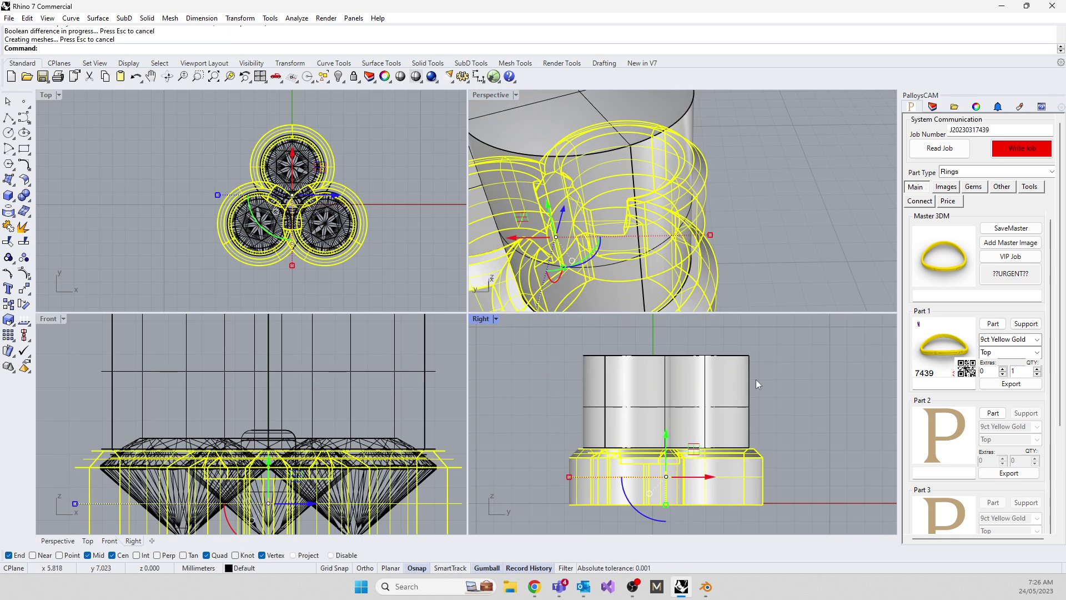
left_click_drag(763, 435, 580, 354)
key("Delete")
Inspect the cut bezel rims up close and set the Perspective viewport's display mode to Rendered
scroll(583, 200, "down", 3)
right_click_drag(583, 200, 638, 208)
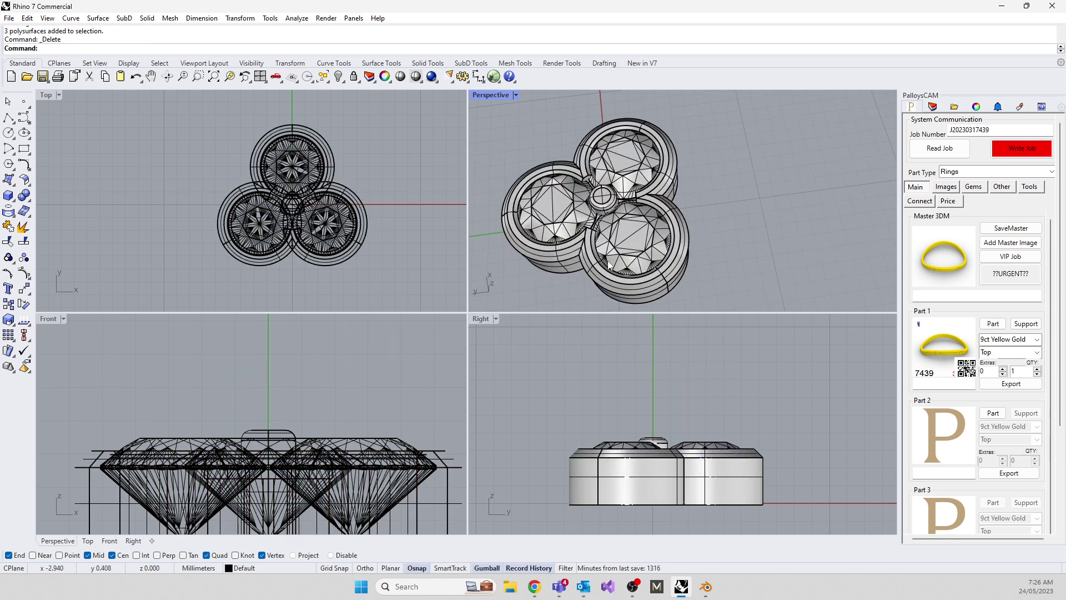
scroll(585, 237, "up", 6)
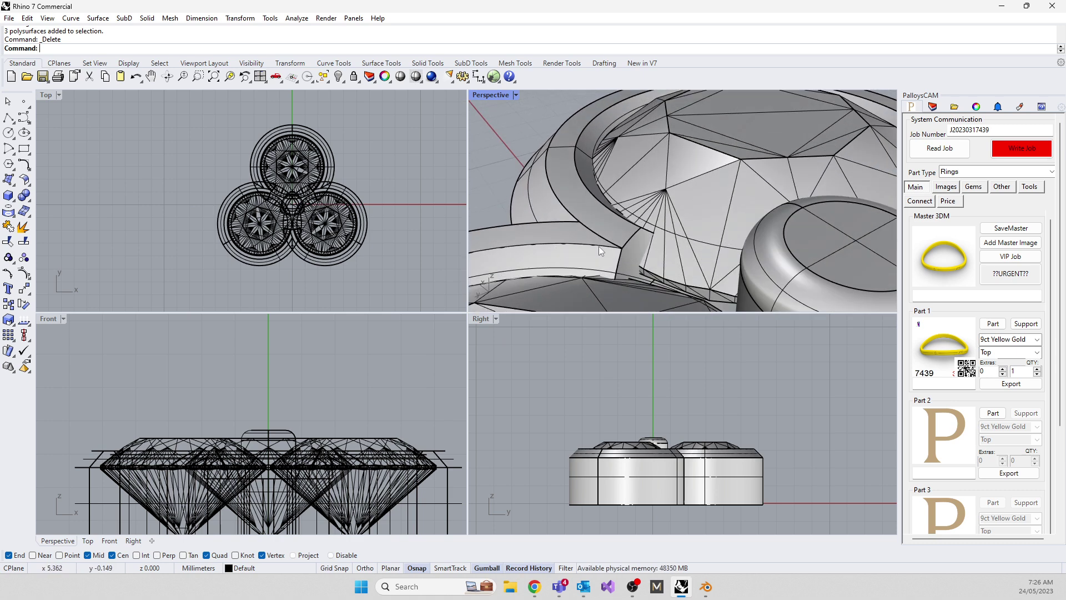
scroll(597, 211, "down", 6)
left_click(481, 95)
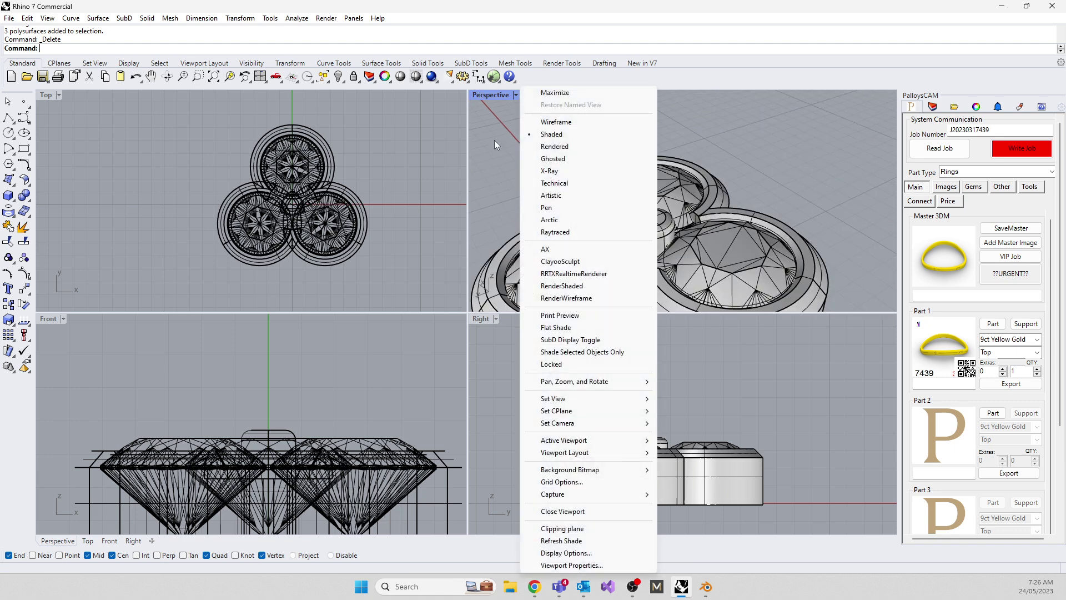
left_click(555, 146)
scroll(693, 218, "down", 4)
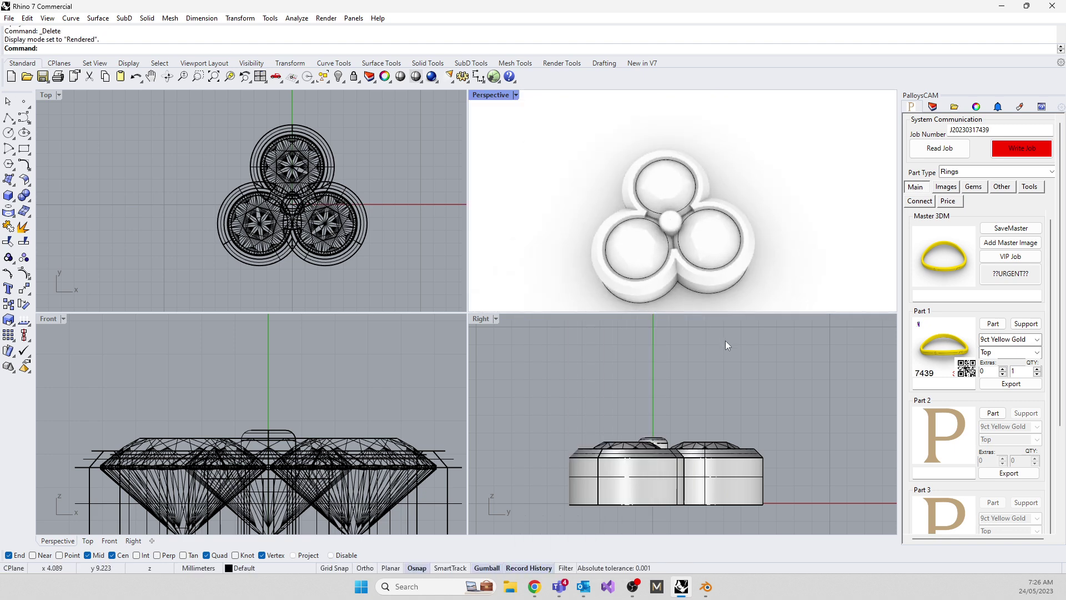
Select all curves in the model with SelCrv and delete them
type("SelCrv")
key("Return")
key("Delete")
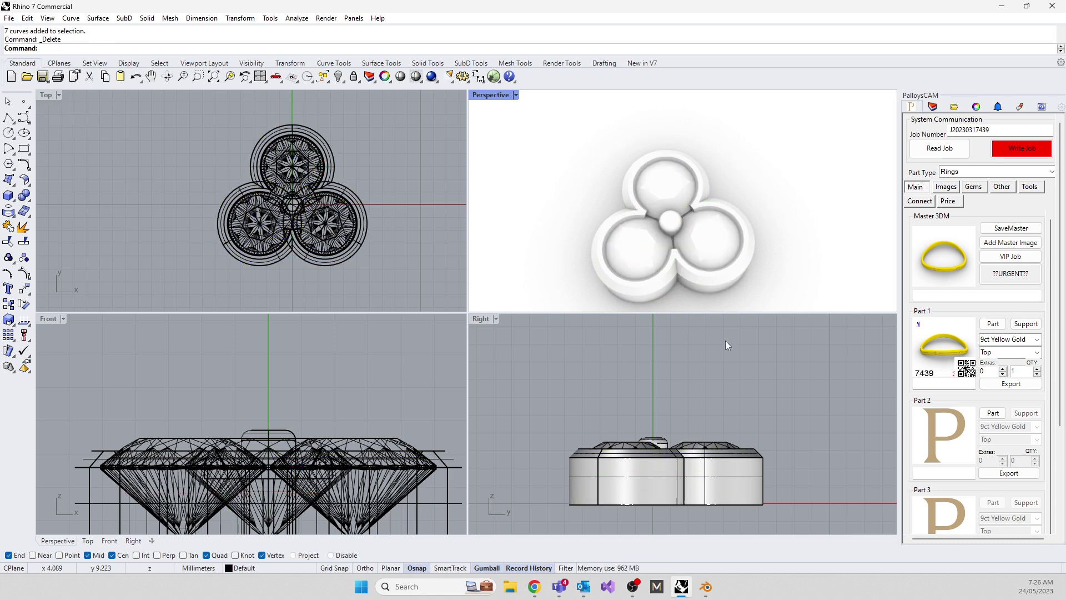
Delete the complete three-stone cluster, including the bezels, the central pin and the gems
scroll(613, 458, "down", 2)
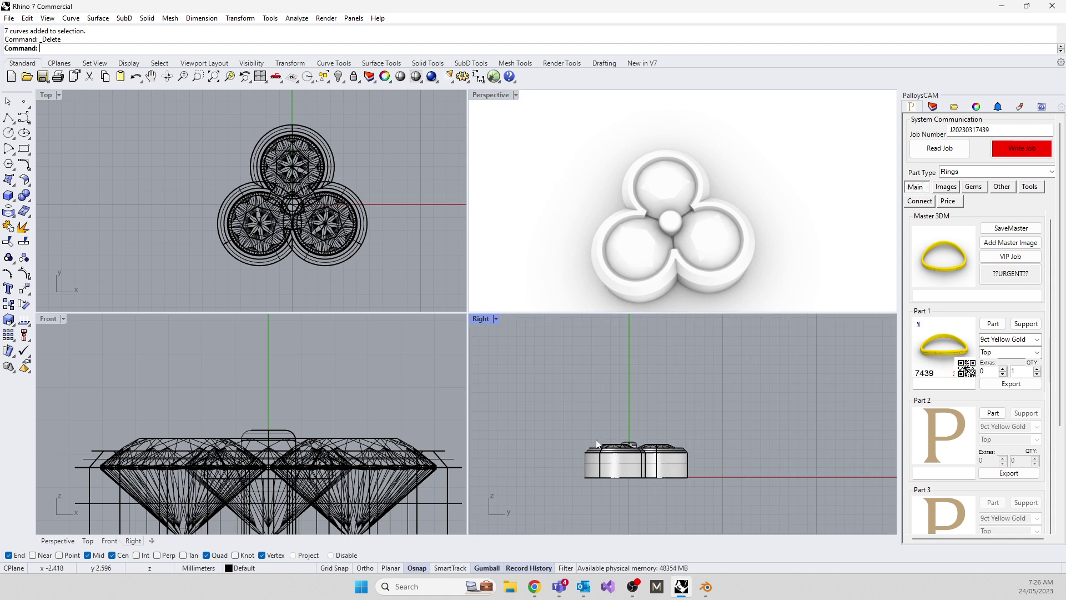
left_click_drag(538, 397, 694, 502)
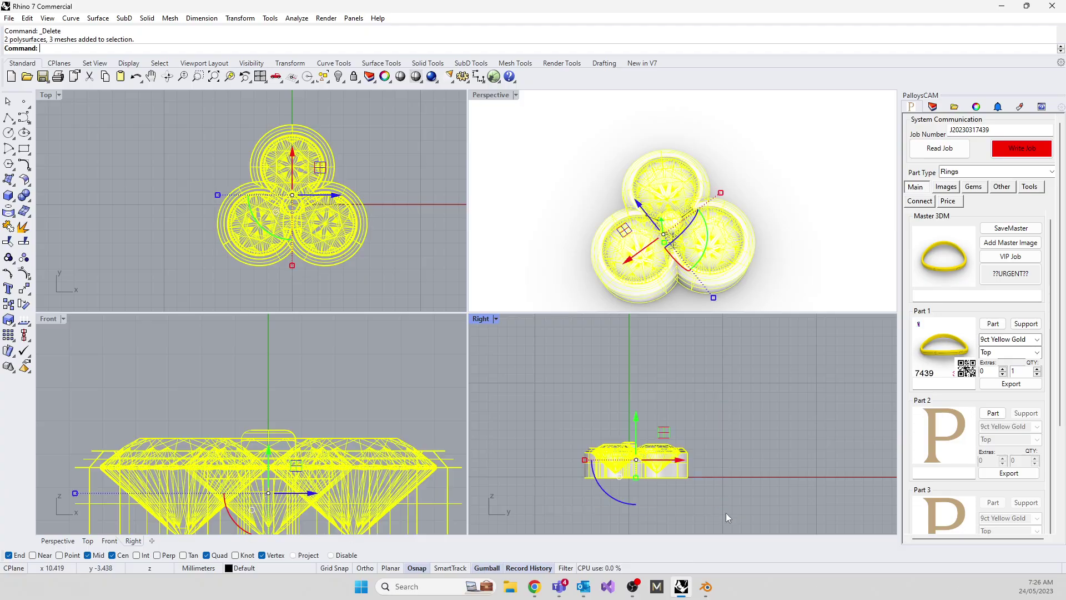
key("Delete")
Switch to Chrome and view the Google Images results for "4 stone ring"
left_click(532, 587)
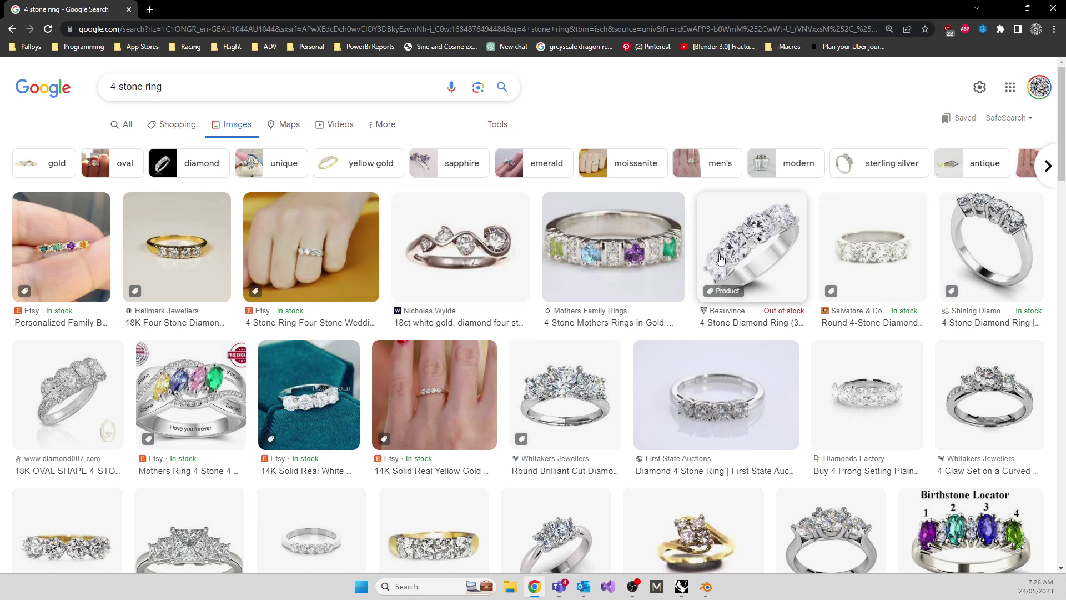
Open the large preview of the 18ct white gold diamond four stone ring with the wavy band in the image results
left_click(500, 242)
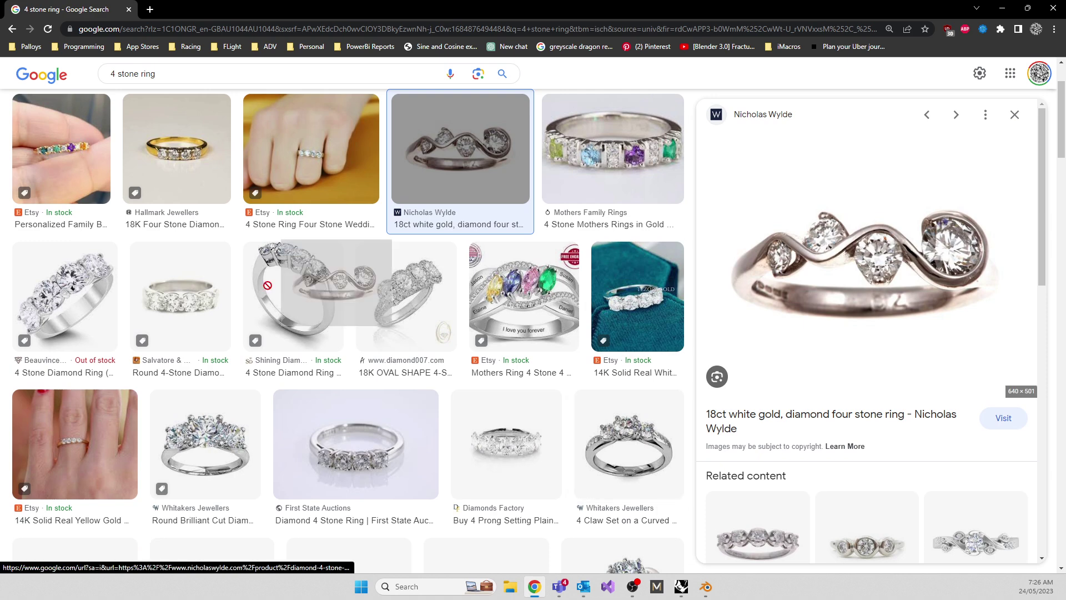
left_click(478, 74)
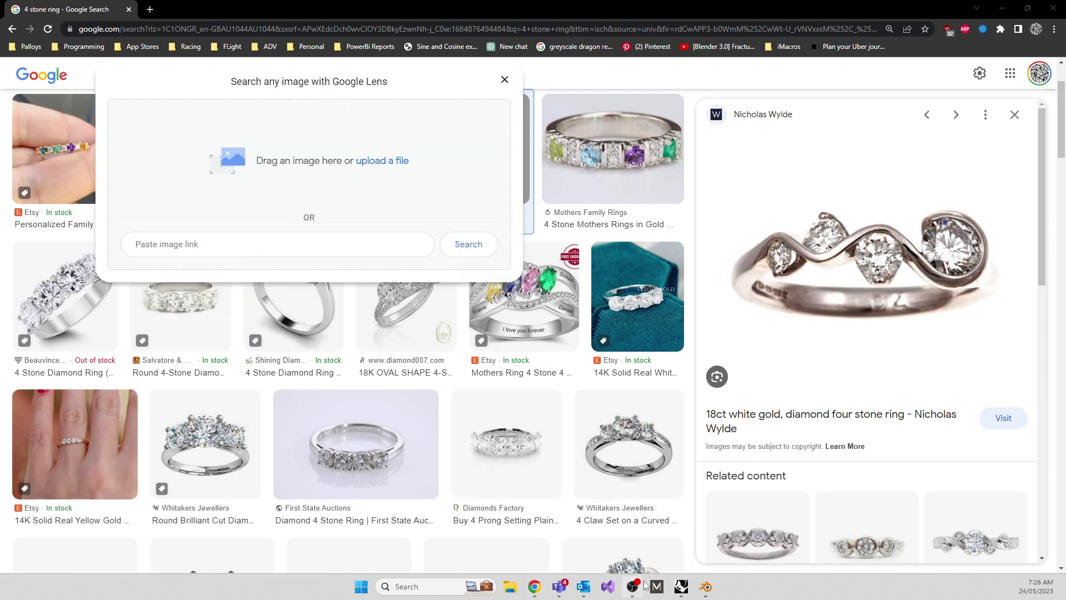
Switch to Rhino and set the Perspective viewport's display mode to Shaded
left_click(681, 586)
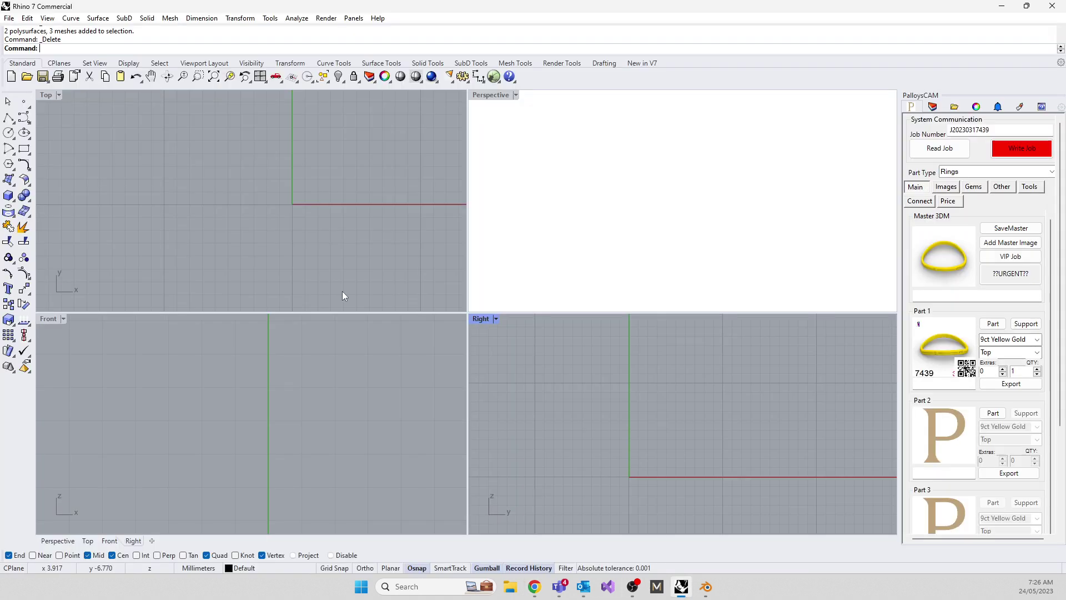
left_click(516, 95)
left_click(550, 135)
Load the four-stone ring photo 15741-small.jpg from the Desktop folder with the Picture command
left_click(247, 288)
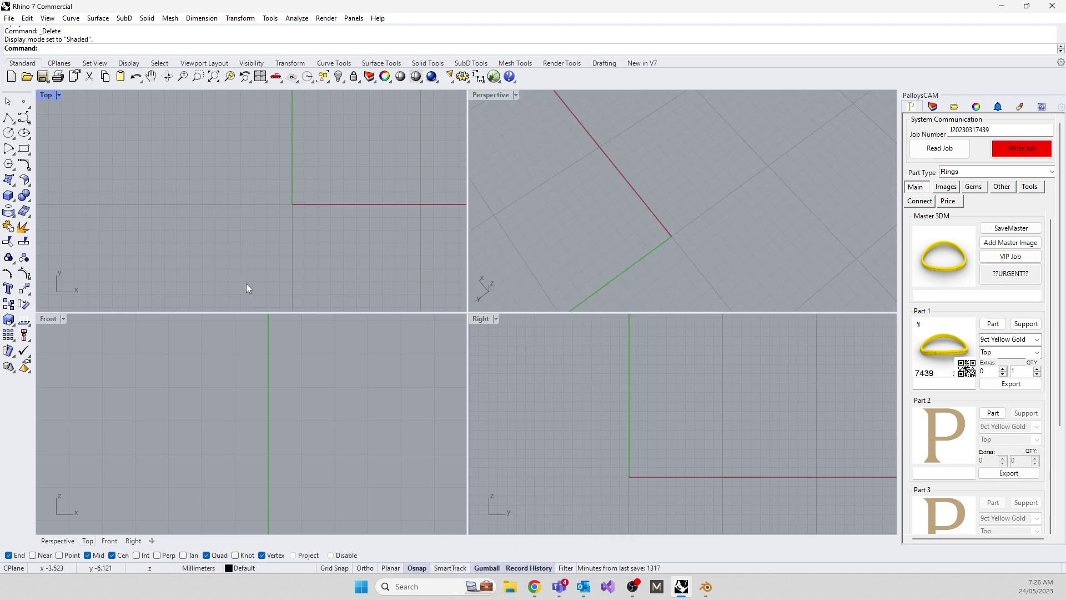
type("Picture")
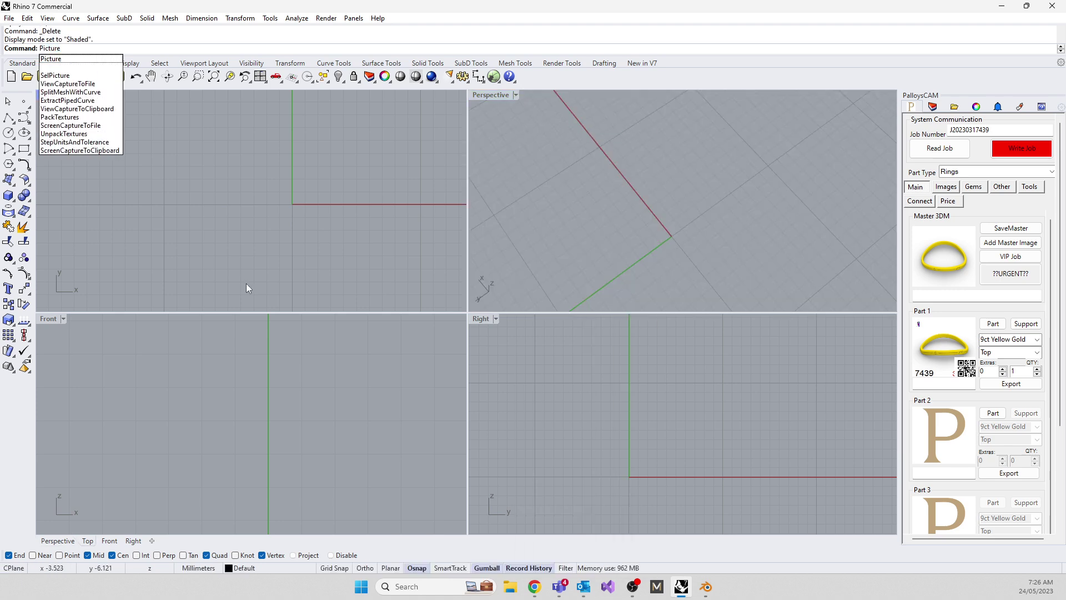
key("Return")
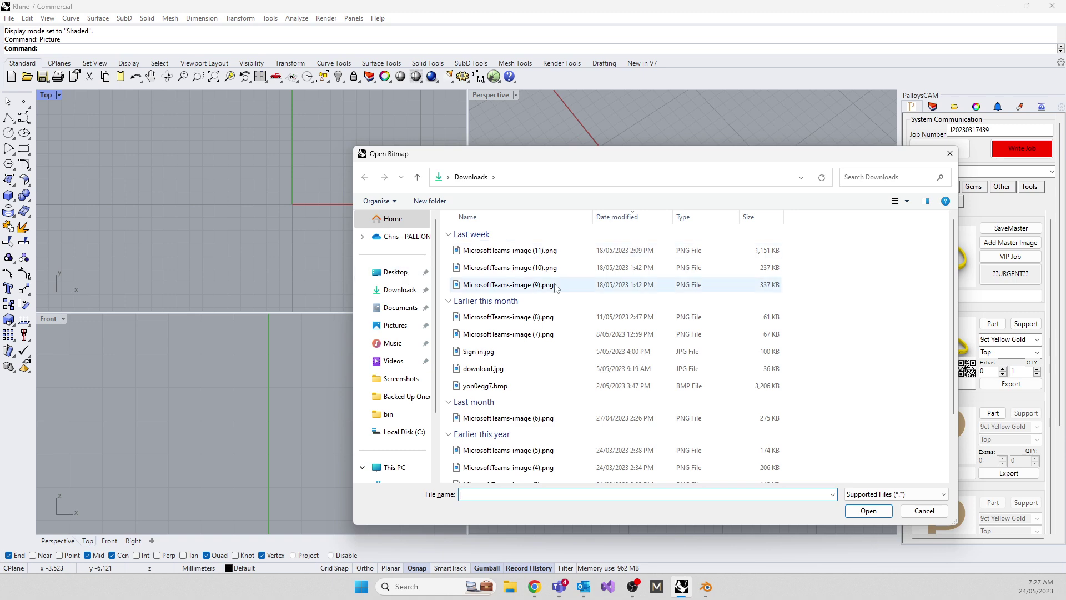
scroll(549, 318, "up", 5, "ctrl")
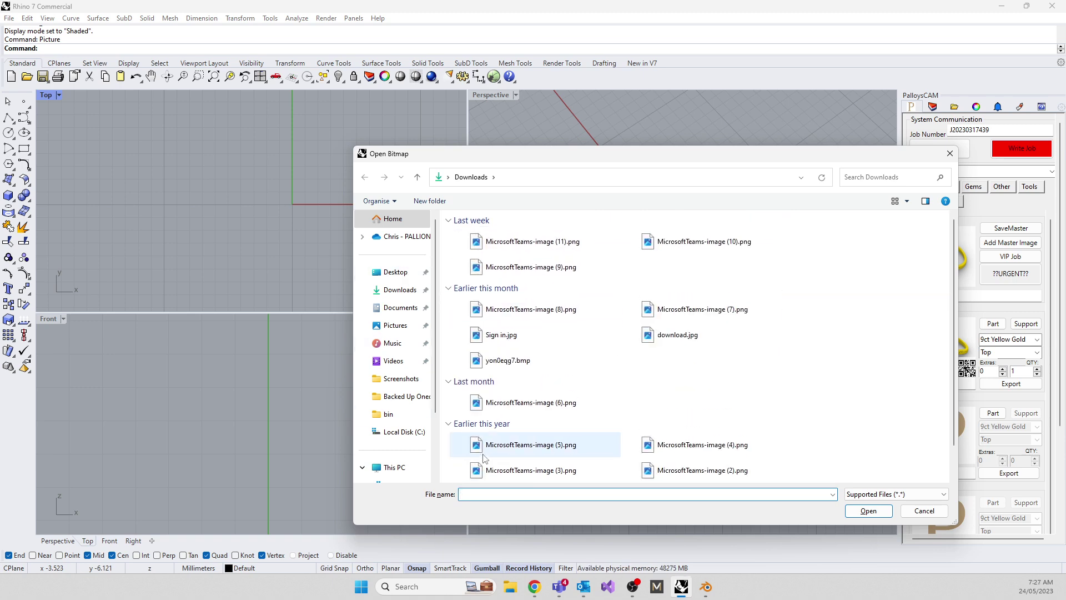
scroll(558, 330, "down", 6)
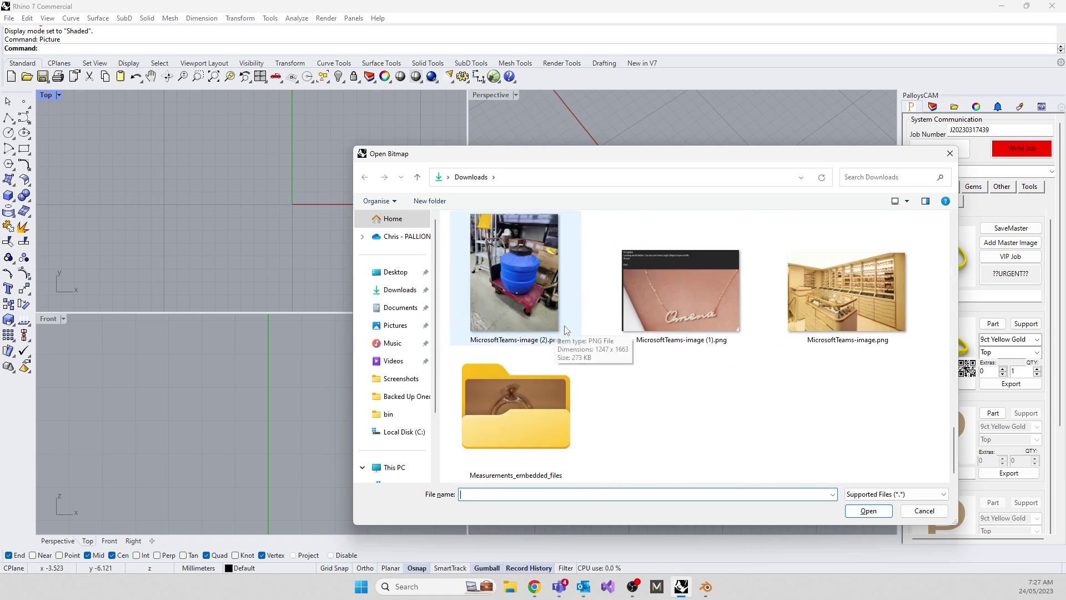
scroll(725, 428, "up", 6)
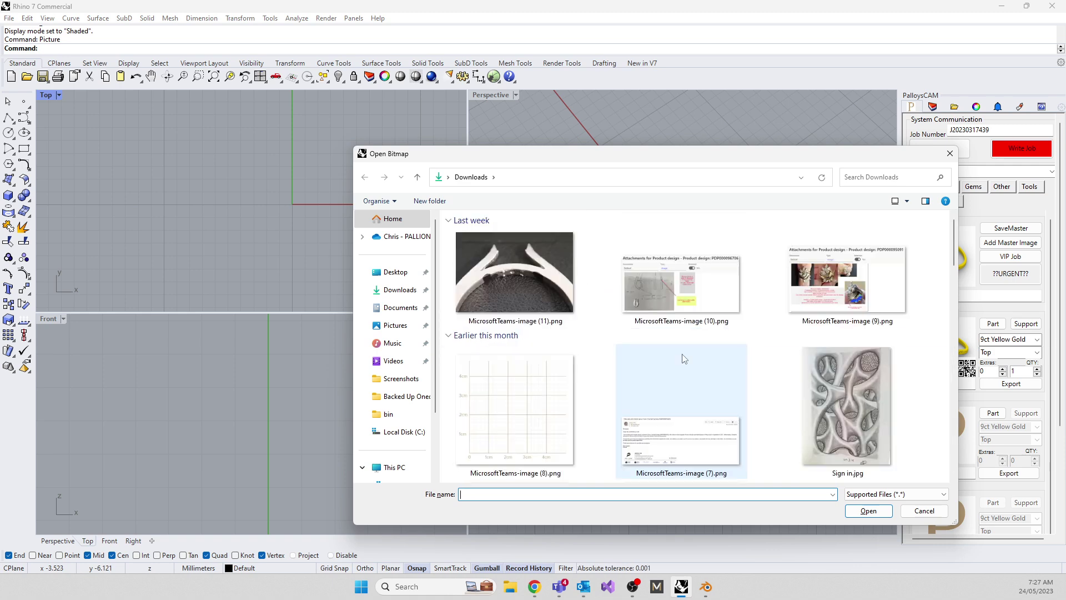
left_click(395, 271)
scroll(628, 322, "down", 1)
double_click(636, 344)
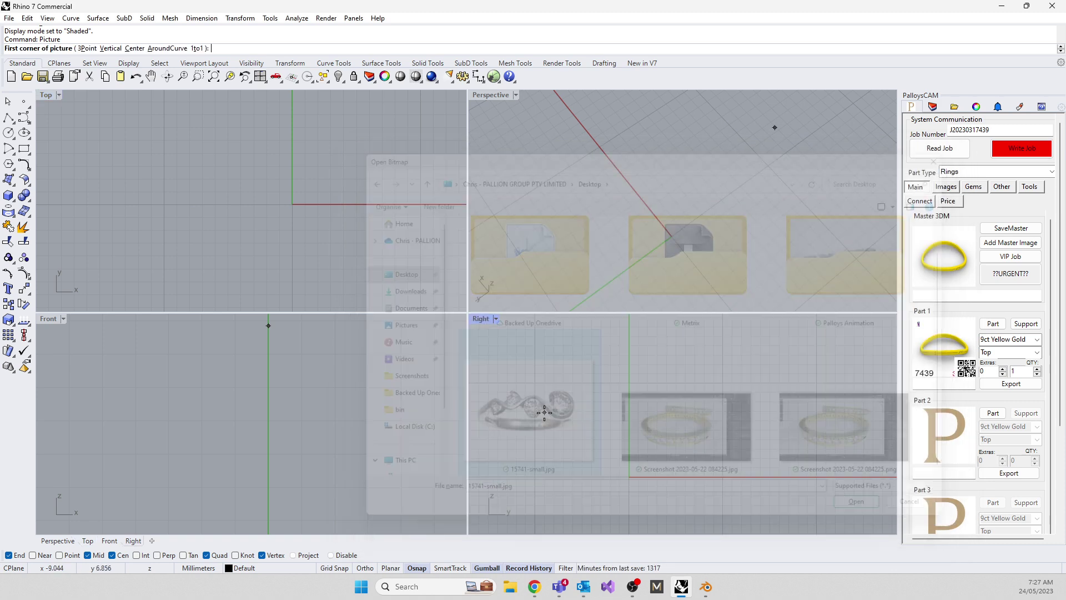
Place the ring picture in the Top view, above the X axis and mostly on the negative X side of the origin
right_click_drag(293, 249, 267, 281)
left_click(156, 193)
left_click(282, 191)
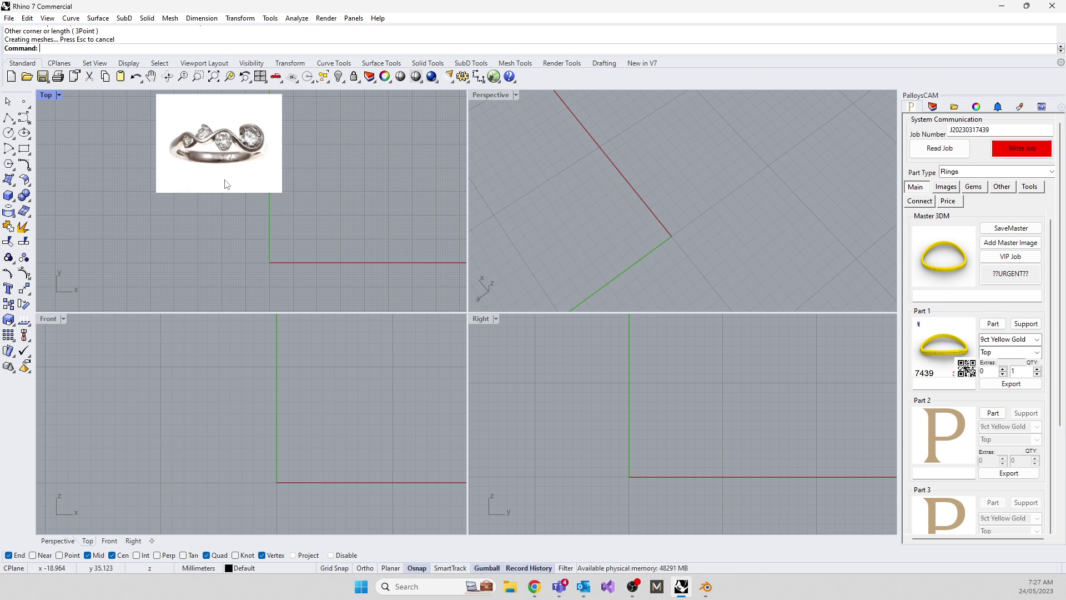
Draw a circle 16.8 mm in diameter centred on the origin in the Front view
left_click(288, 467)
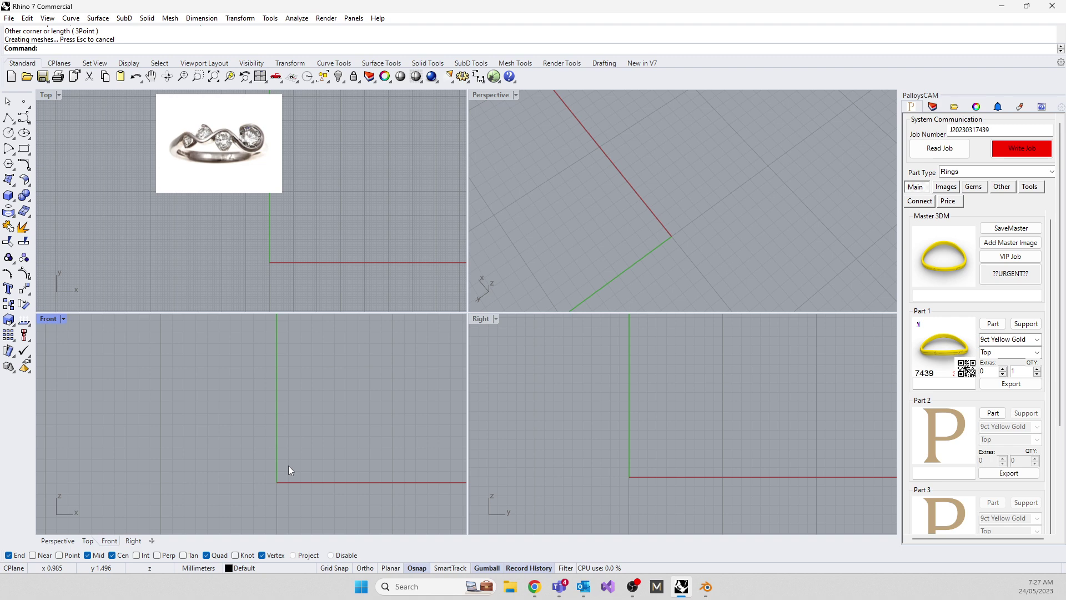
key("Return")
type("0")
key("Return")
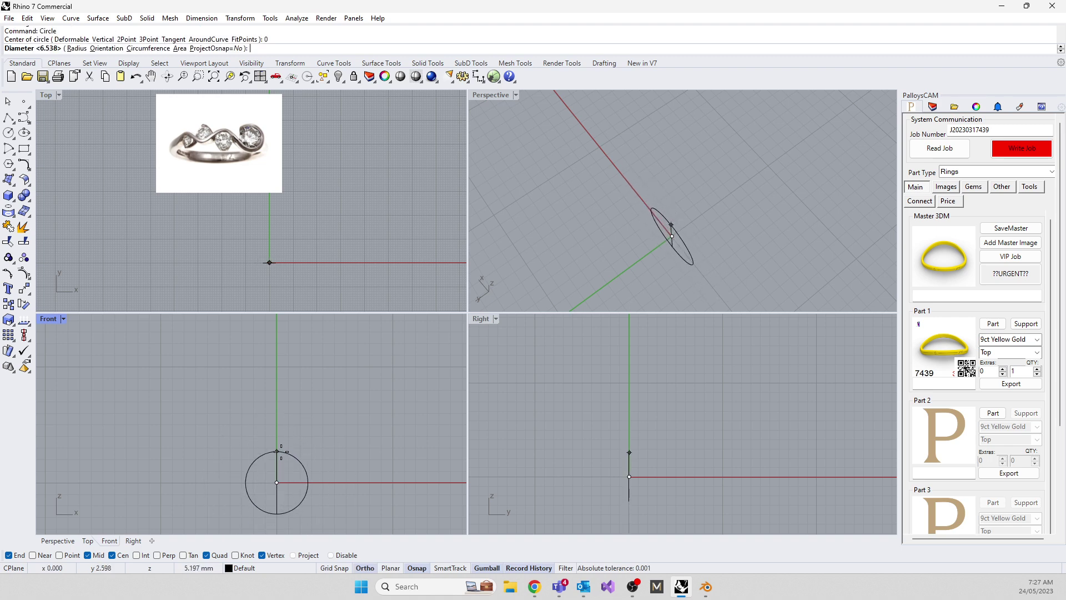
type("16.8")
key("Return")
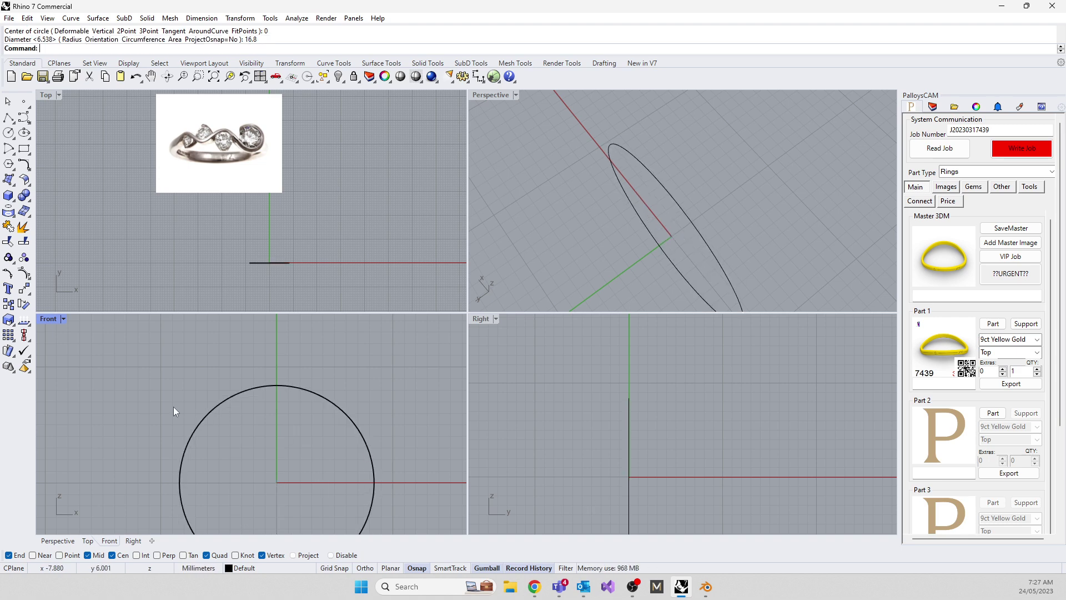
right_click_drag(218, 450, 226, 412)
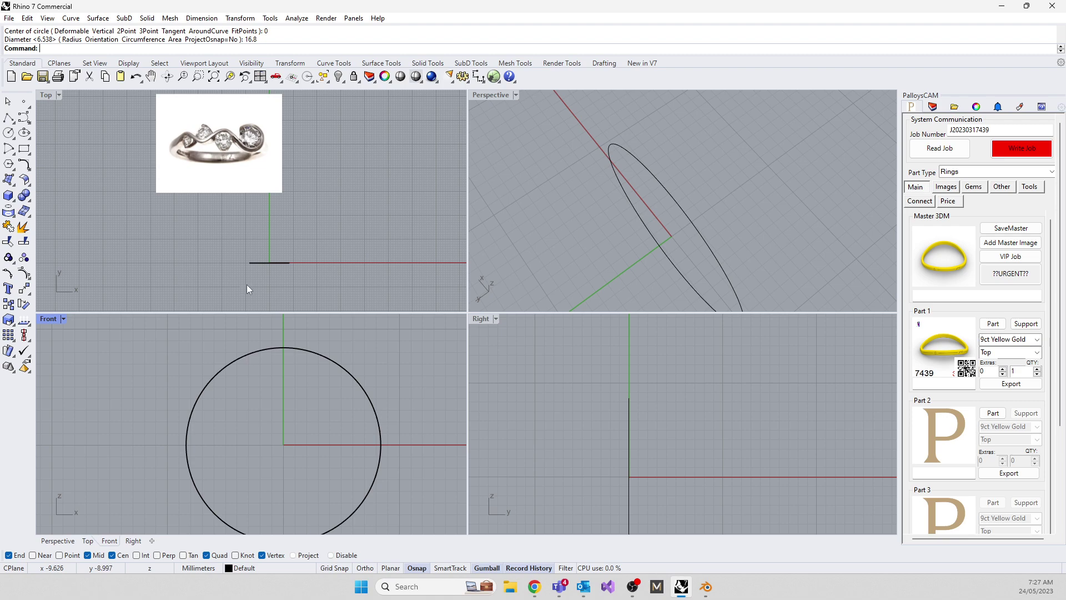
Import the gem mesh gem.stl from the Desktop folder into the model
left_click(207, 260)
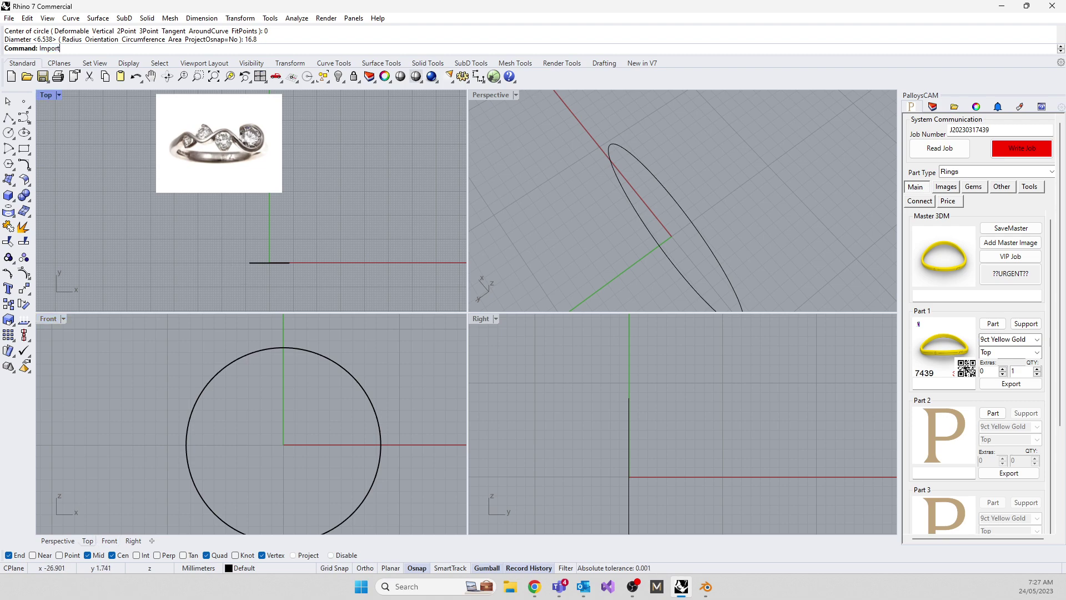
type("Import")
key("Return")
double_click(547, 415)
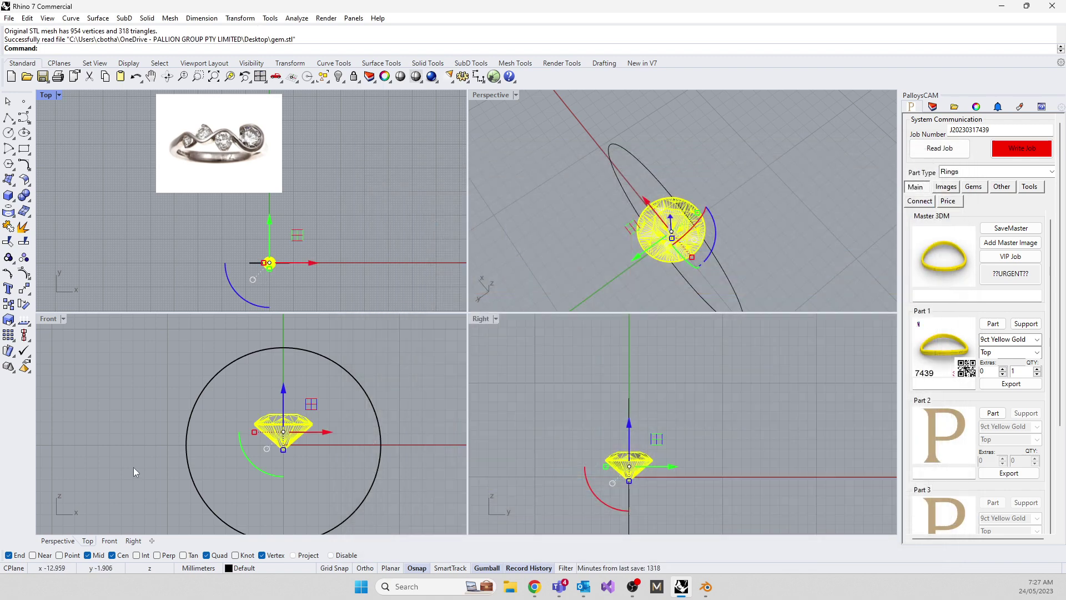
right_click_drag(304, 389, 325, 487)
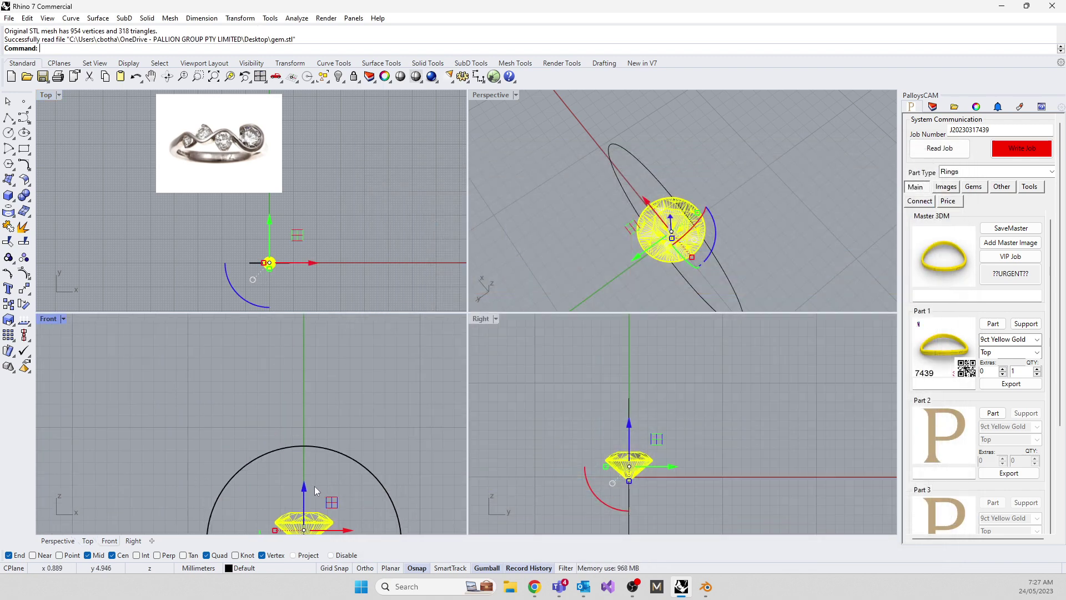
Duplicate the gem and line the copies up beside the original along the negative X direction in the Top view
right_click_drag(254, 290, 264, 278)
key("ctrl+c")
key("ctrl+v")
left_click_drag(324, 247, 290, 262)
key("ctrl+v")
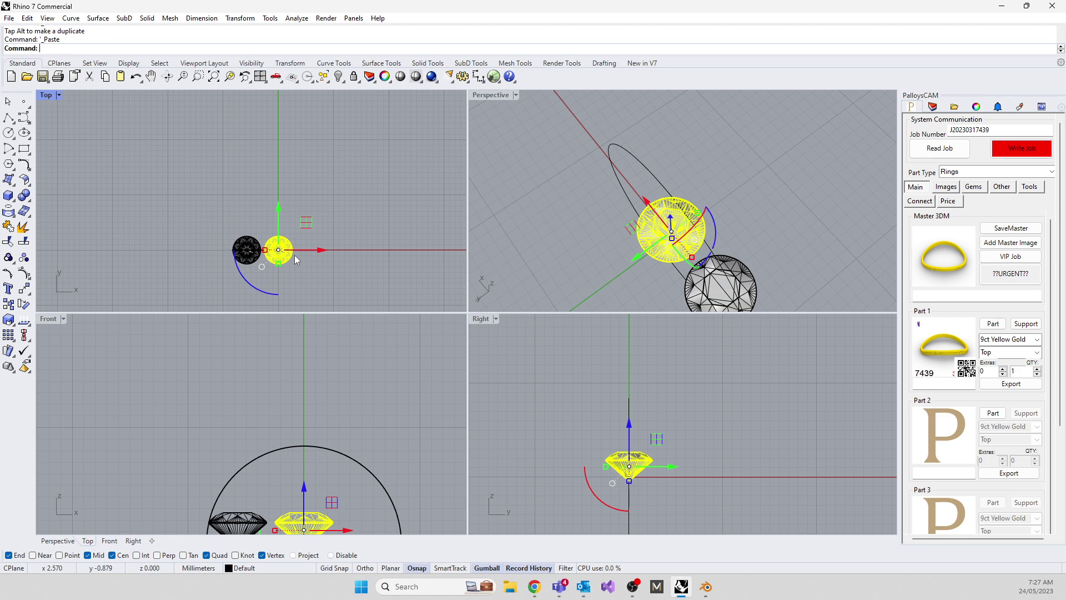
left_click_drag(320, 251, 269, 283)
left_click(278, 250)
left_click(196, 285)
Scale the gem copies so the row of four decreases in size away from the origin, and even out their spacing
scroll(225, 250, "up", 5)
left_click_drag(123, 249, 131, 250)
left_click_drag(84, 195, 235, 284)
left_click_drag(134, 246, 185, 275)
left_click_drag(140, 247, 144, 247)
left_click(129, 170)
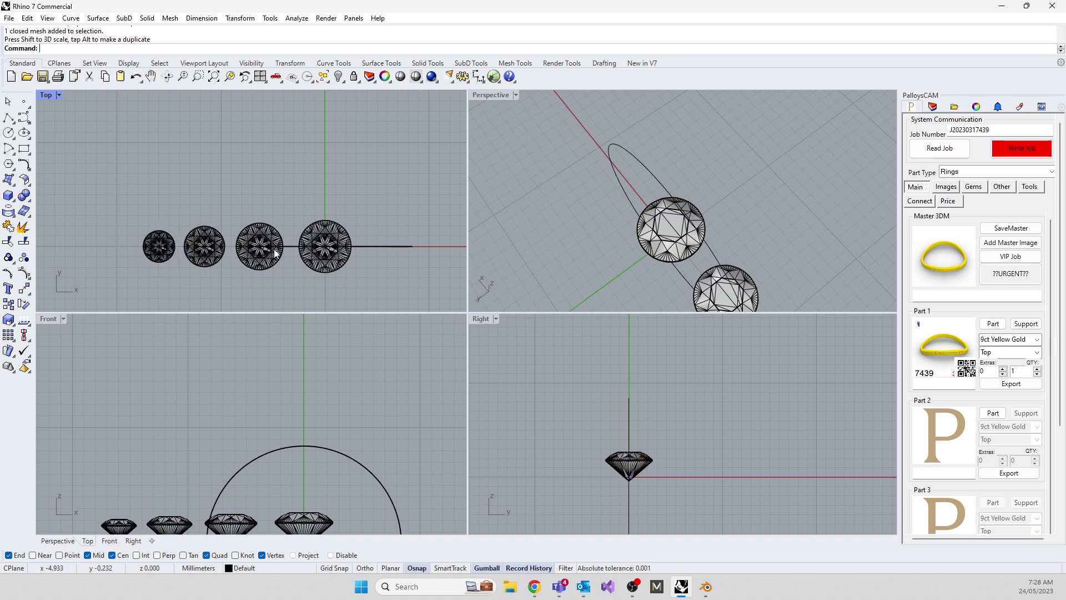
Move all four gems together along positive Y, clear of the ring circle
scroll(236, 210, "down", 3)
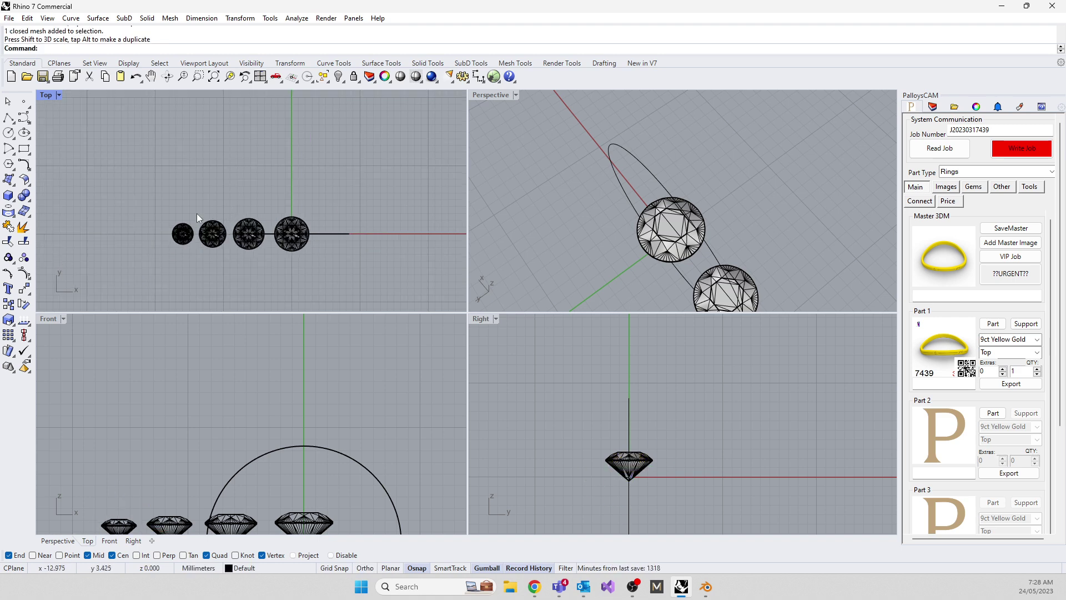
left_click_drag(108, 186, 312, 283)
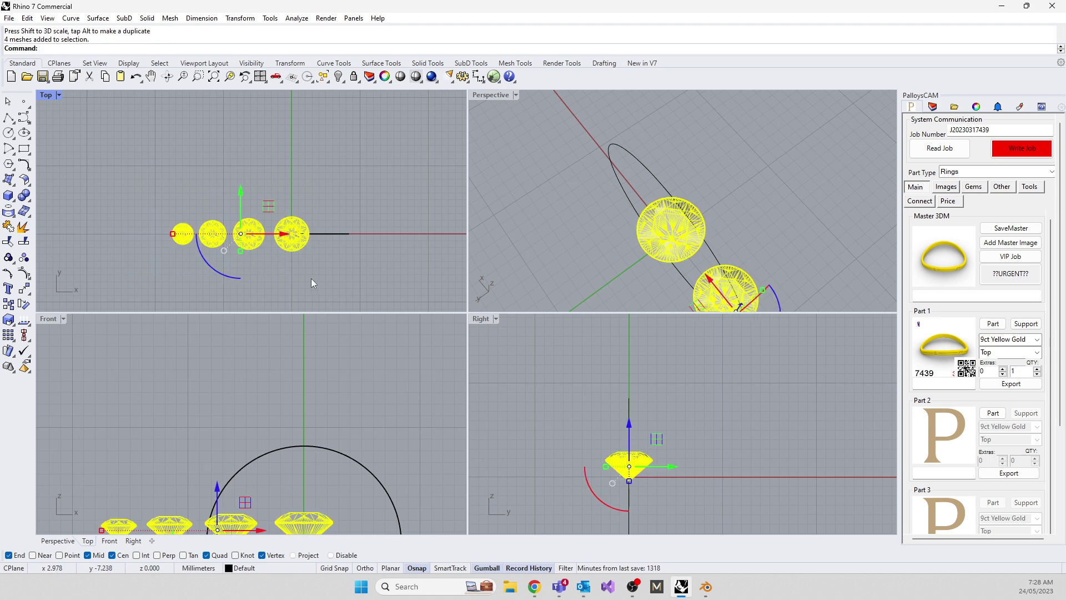
left_click_drag(243, 192, 238, 128)
left_click(137, 238)
Measure the finger circle's length with the Length command and copy the measured value
scroll(248, 258, "down", 3)
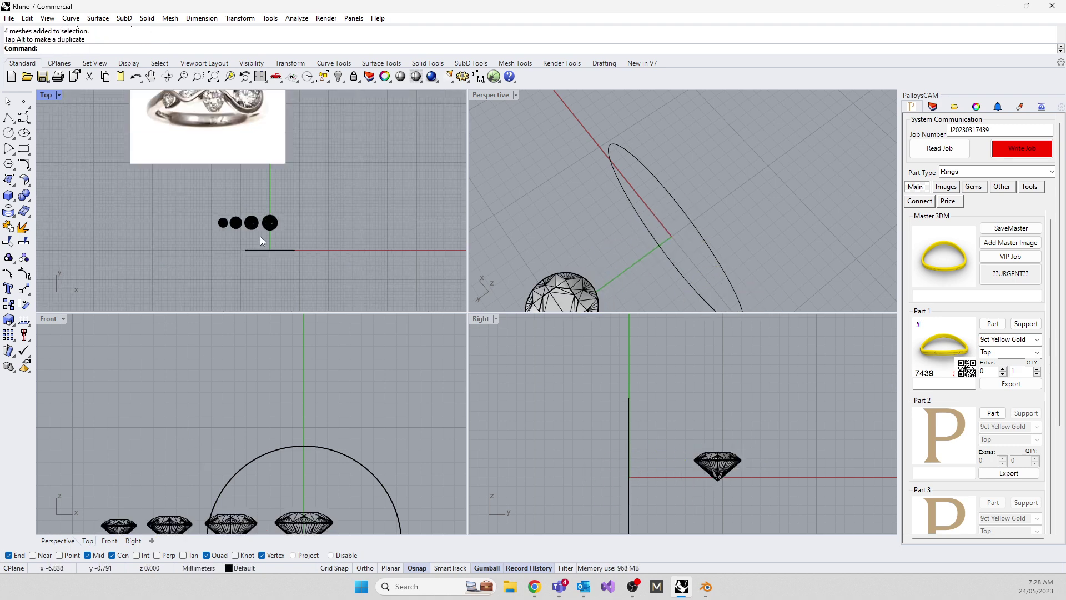
scroll(203, 134, "up", 1)
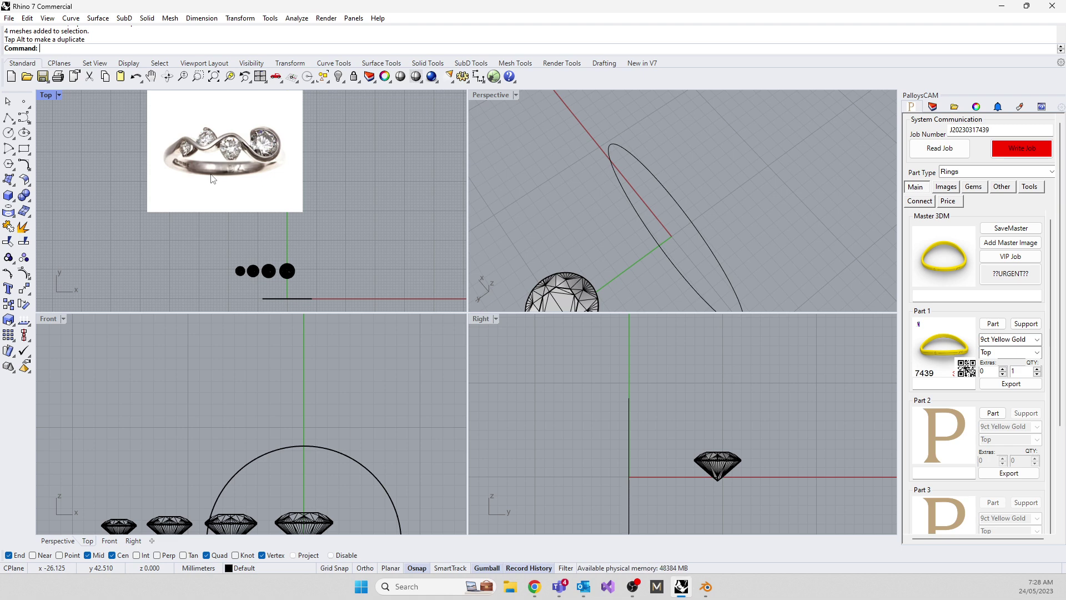
right_click_drag(160, 245, 165, 255)
left_click(287, 308)
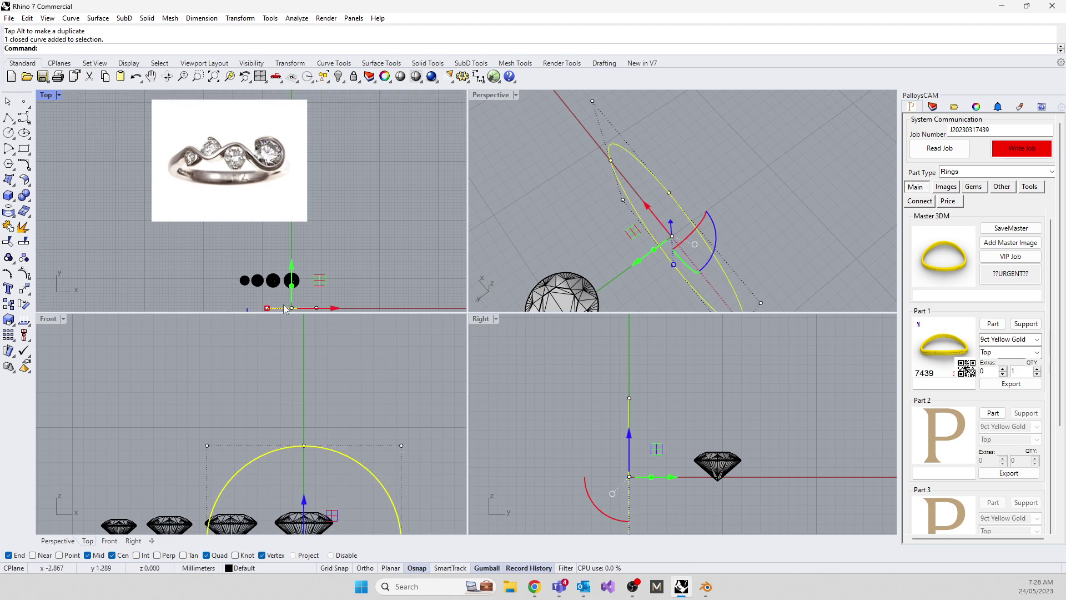
type("Length")
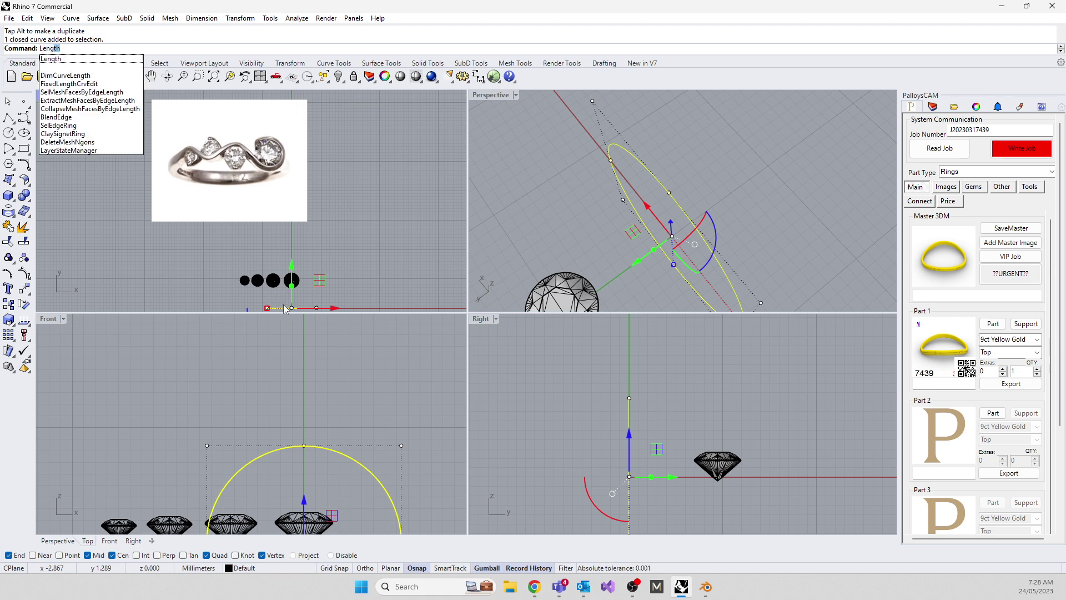
key("Return")
left_click_drag(32, 39, 51, 42)
right_click(51, 42)
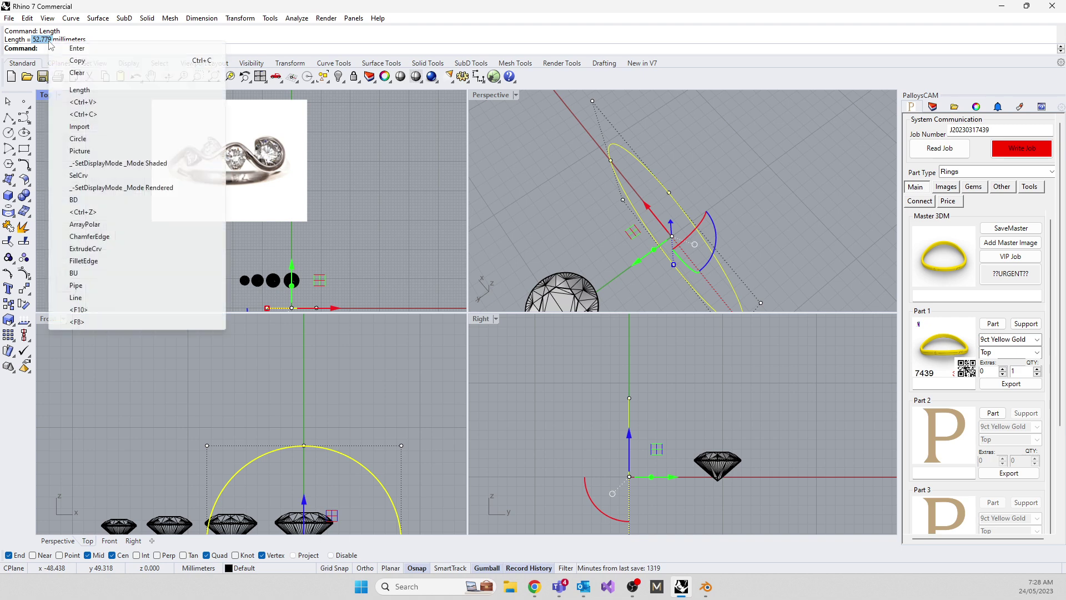
left_click(77, 61)
left_click(182, 262)
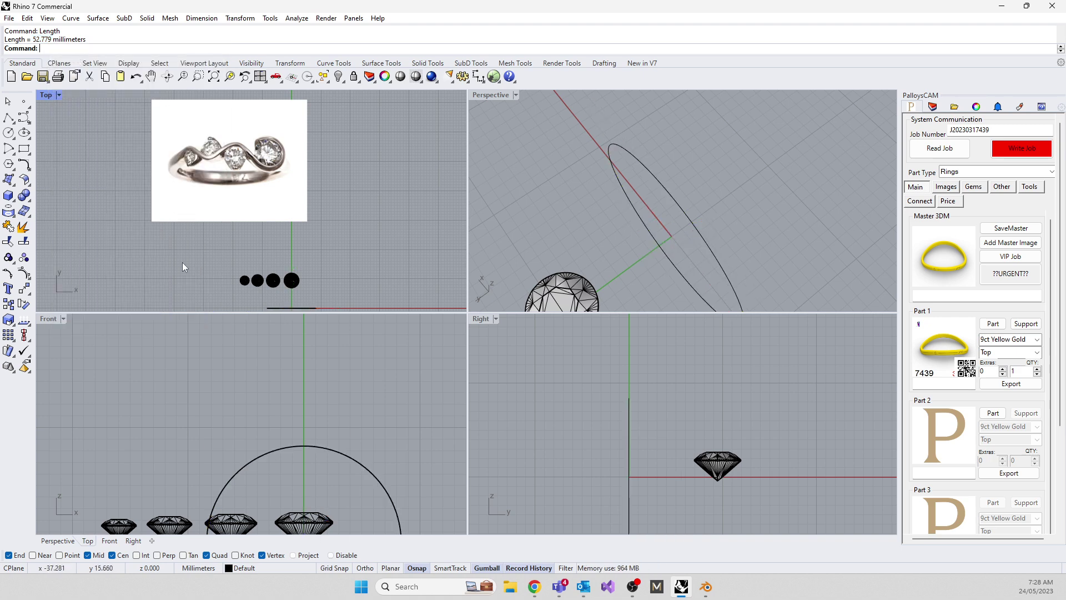
Draw a horizontal line 52.779 mm long in the Top view, between the reference picture and the gem row
type("line")
key("Return")
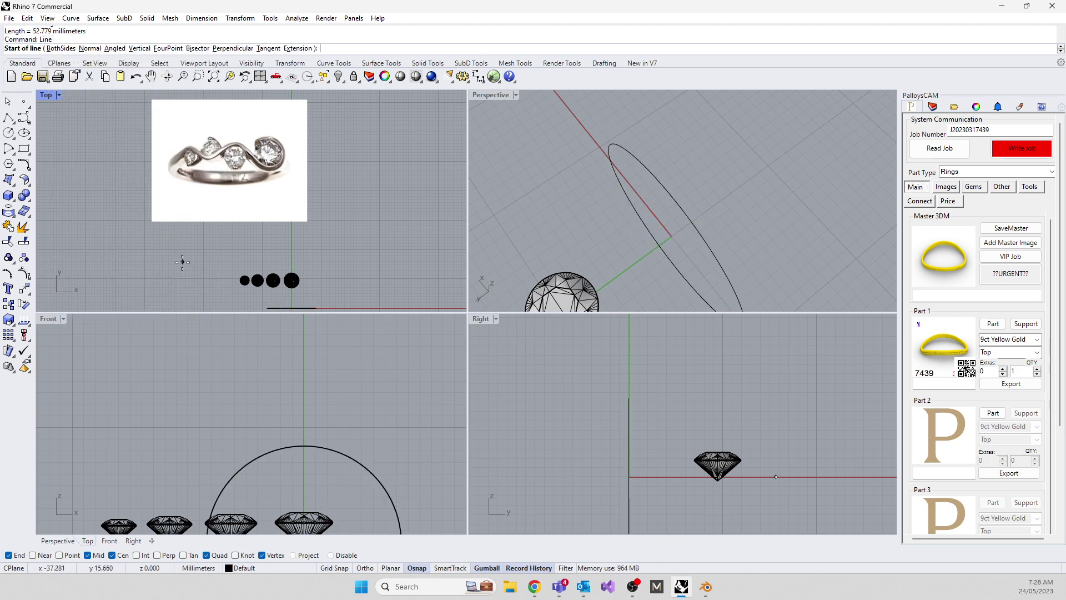
left_click(235, 241)
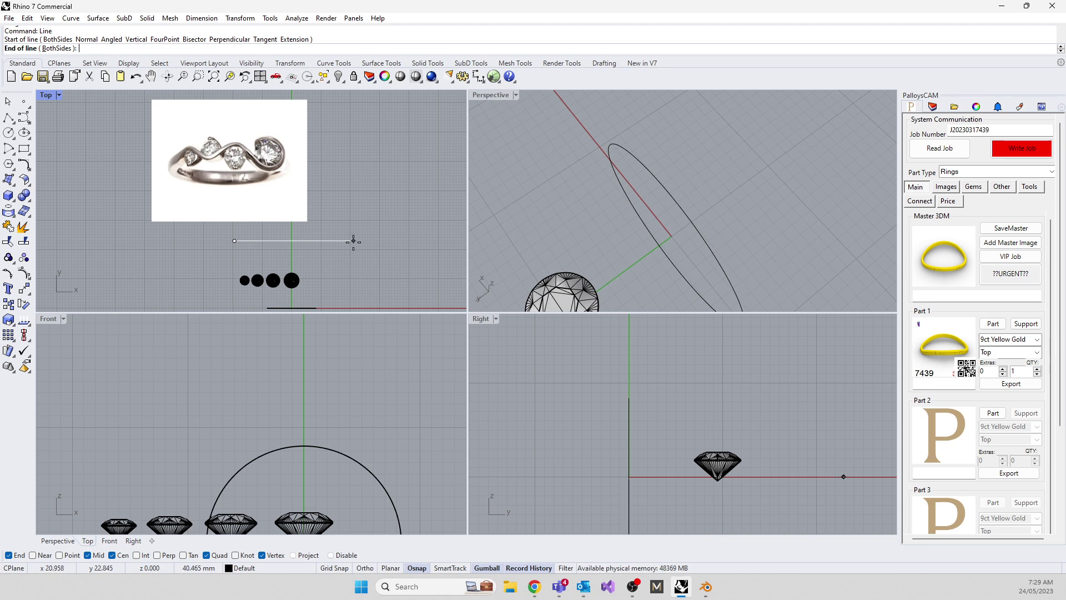
key("ctrl+v")
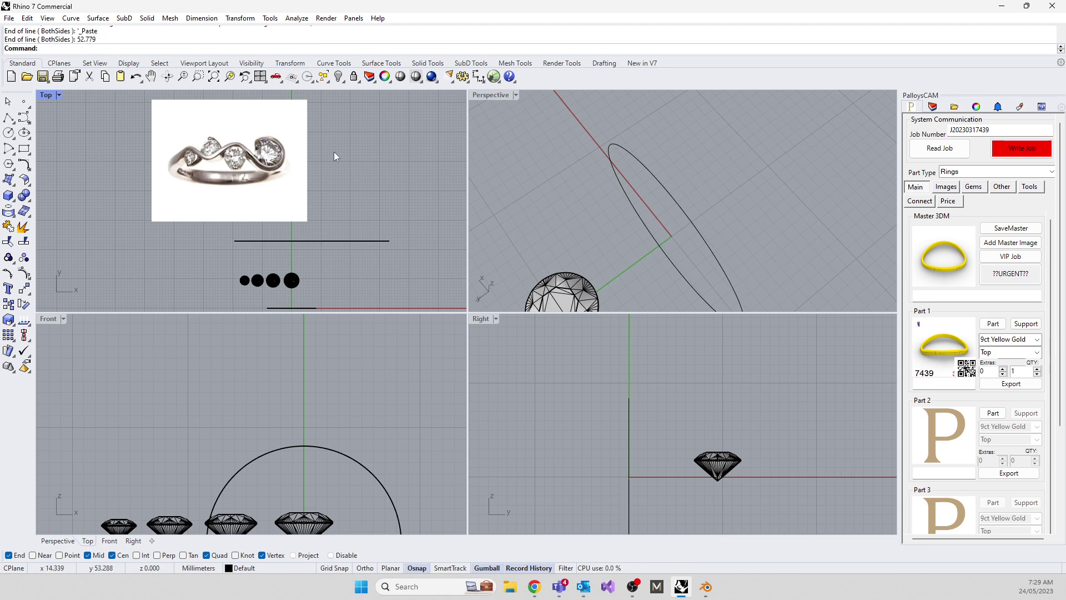
Move the row of four gems onto the horizontal line, around its midpoint
scroll(564, 242, "down", 3)
right_click_drag(559, 229, 683, 146)
scroll(195, 298, "up", 4)
left_click_drag(216, 263, 360, 305)
right_click_drag(202, 274, 136, 265)
left_click_drag(256, 249, 333, 178)
scroll(315, 233, "down", 3)
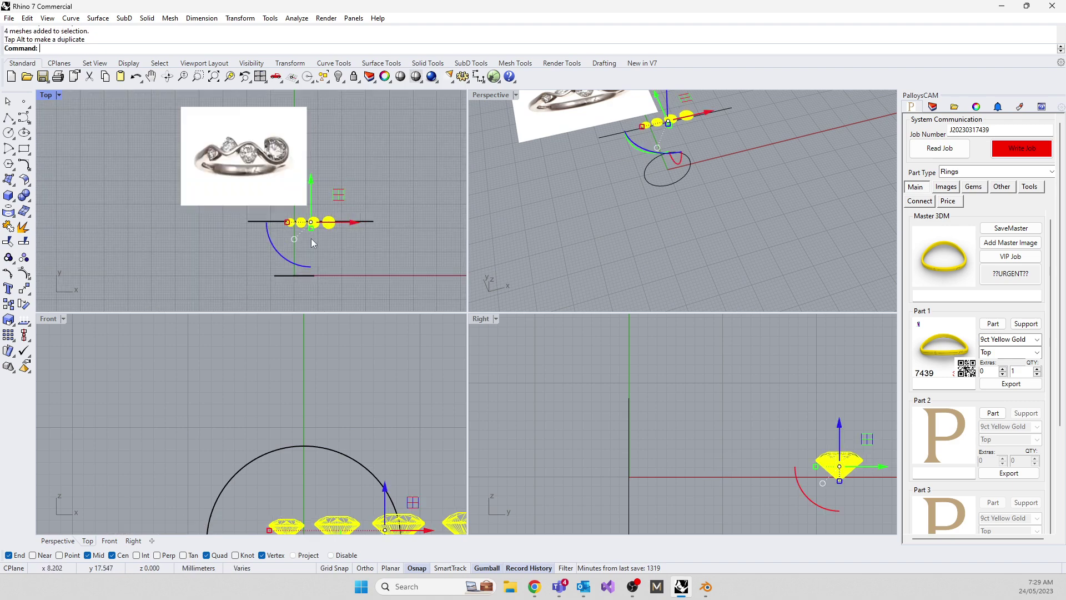
Maximize the Top viewport around the reference picture and the gem row, and deselect the gems
double_click(46, 95)
right_click_drag(391, 376, 302, 376)
scroll(402, 358, "up", 3)
scroll(406, 351, "down", 2)
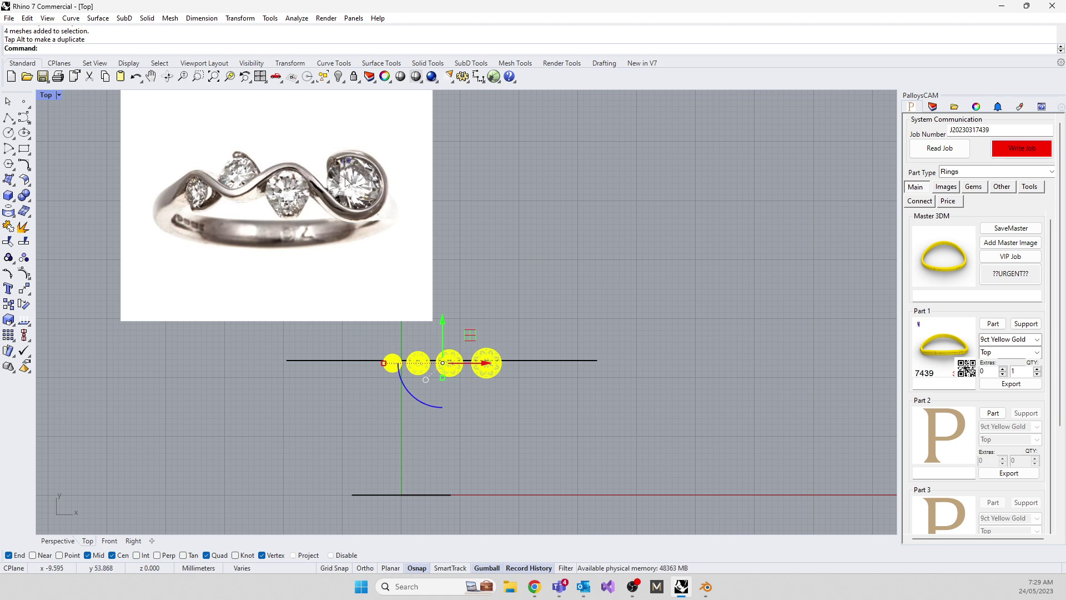
scroll(472, 317, "up", 2)
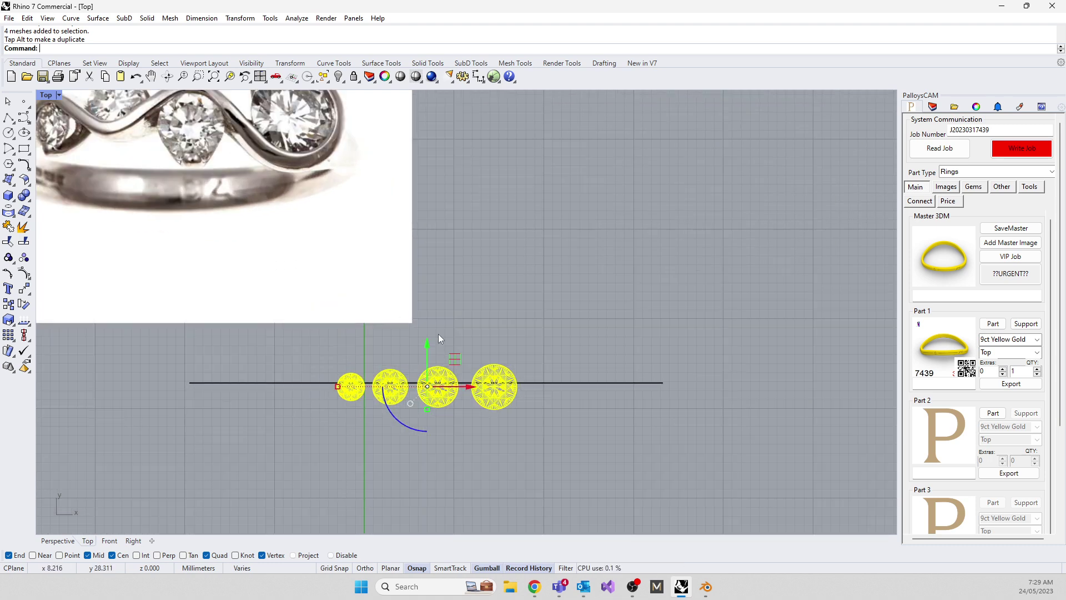
left_click(408, 364)
scroll(330, 351, "down", 1)
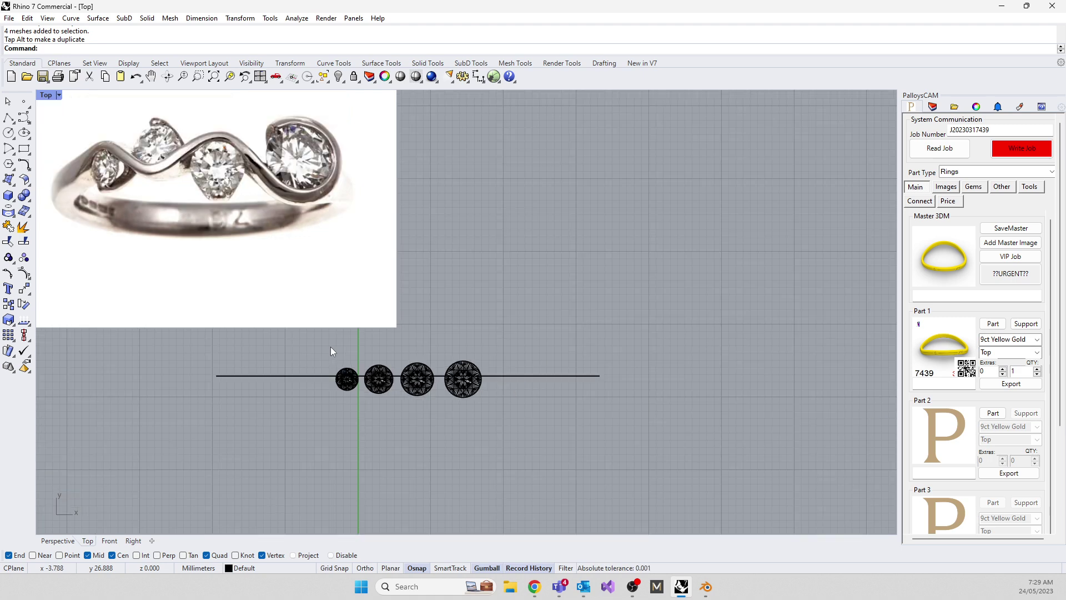
Move the row of four gems straight down so it sits clear below the horizontal line
left_click_drag(328, 343, 502, 421)
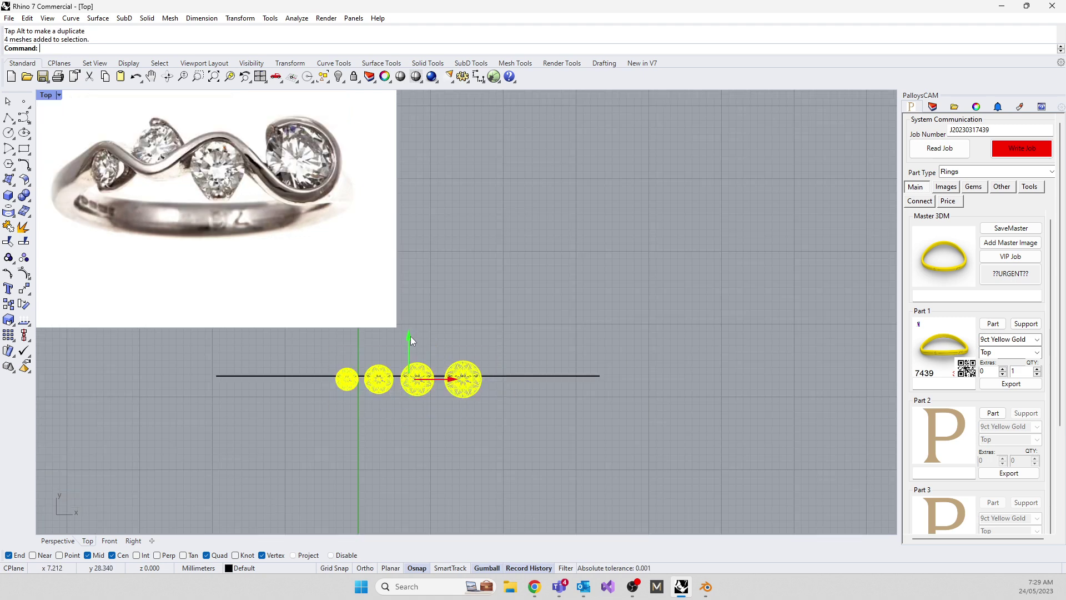
left_click_drag(411, 335, 414, 371)
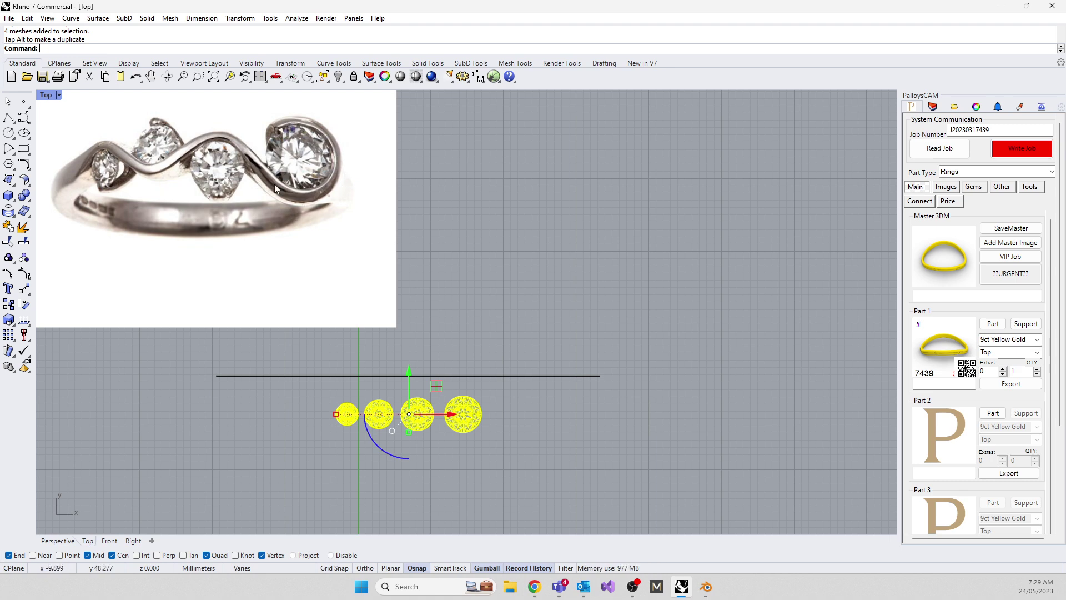
Draw a circle about 4.27 mm in diameter centred on the midpoint of the horizontal line
left_click(20, 119)
key("Escape")
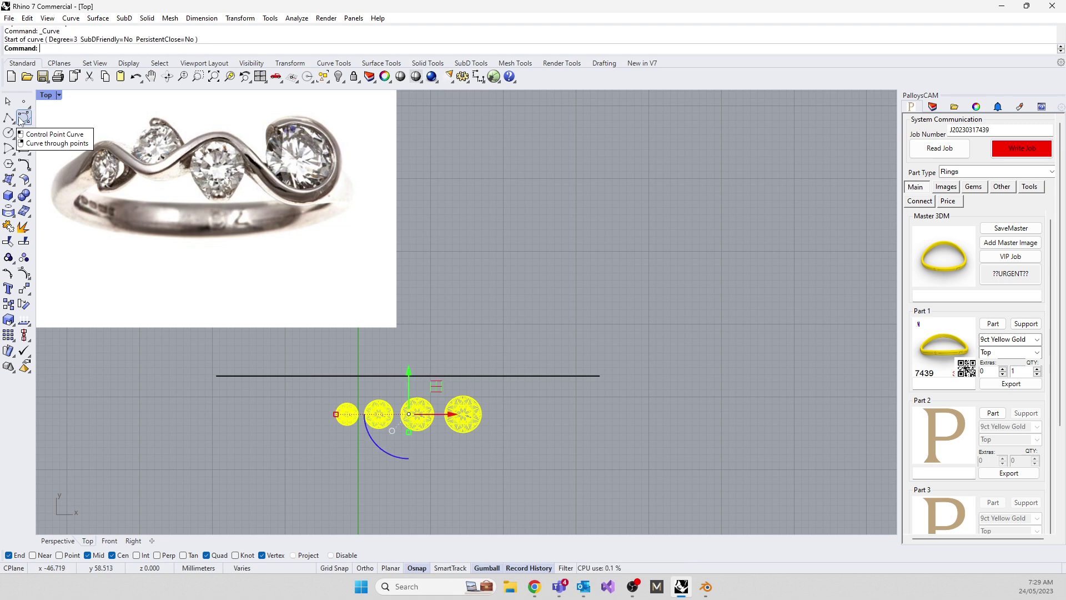
left_click(8, 132)
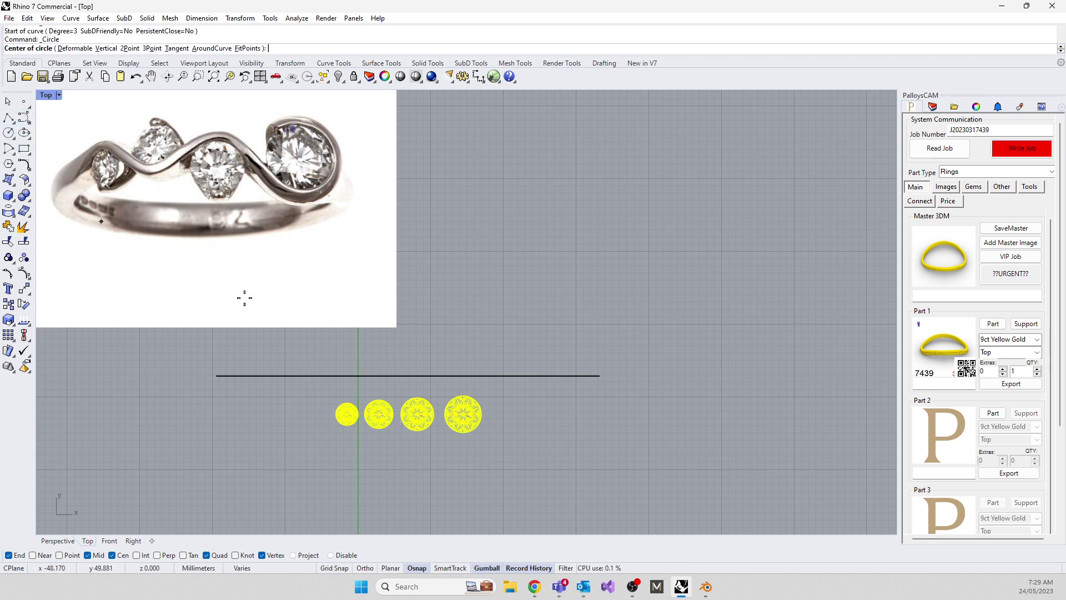
left_click(407, 376)
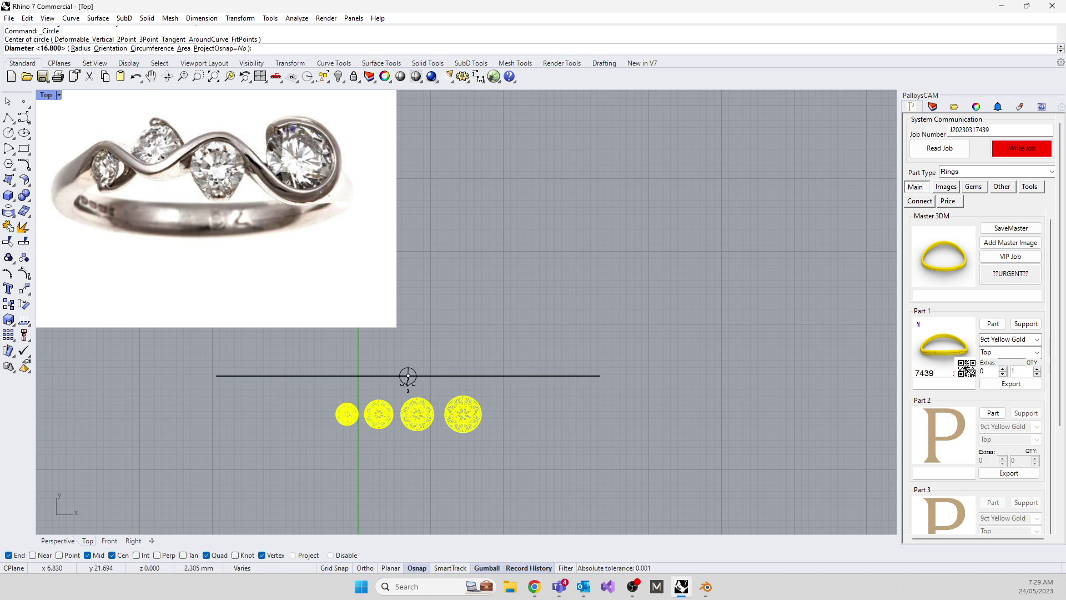
key("F8")
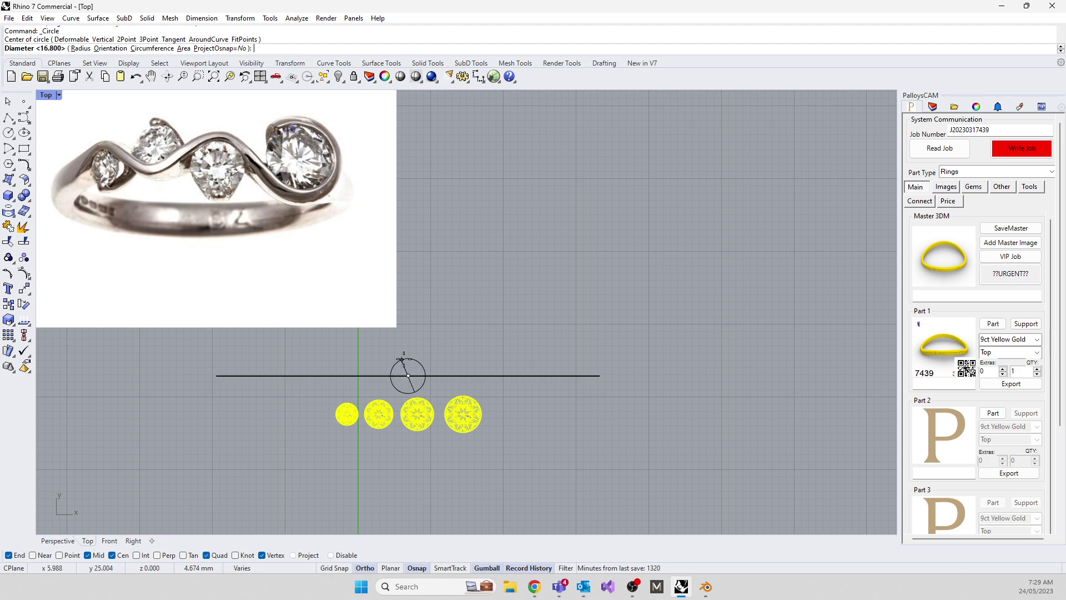
left_click(408, 360)
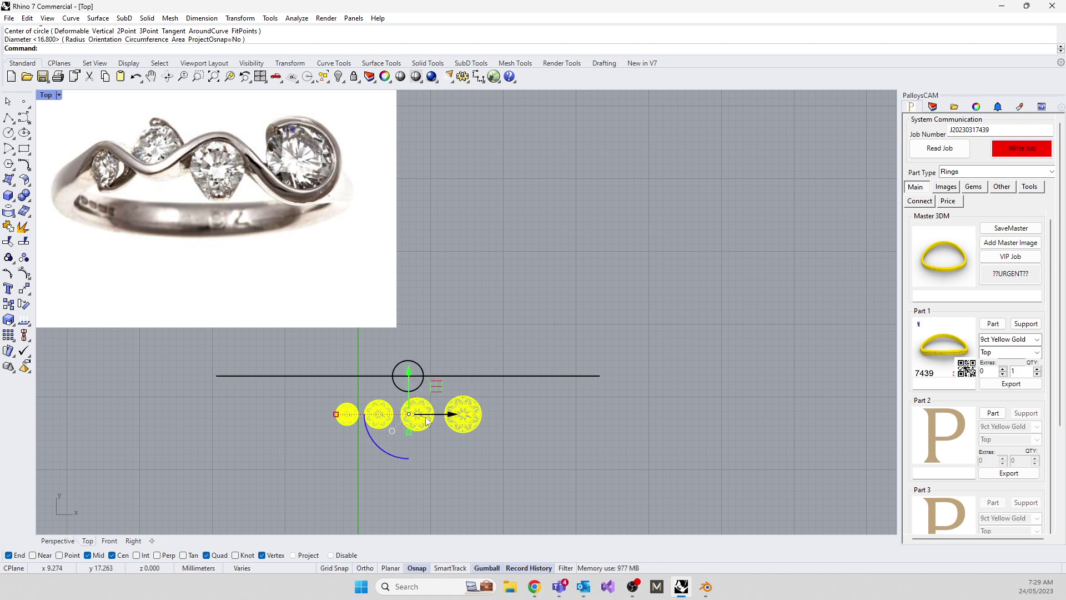
left_click(444, 414)
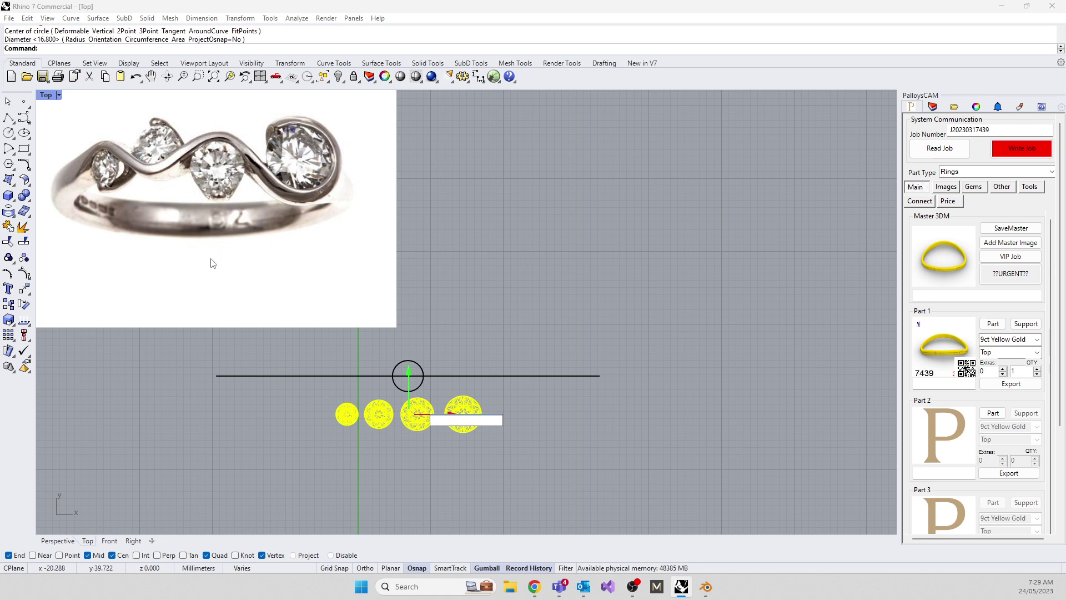
key("Escape")
key("Escape")
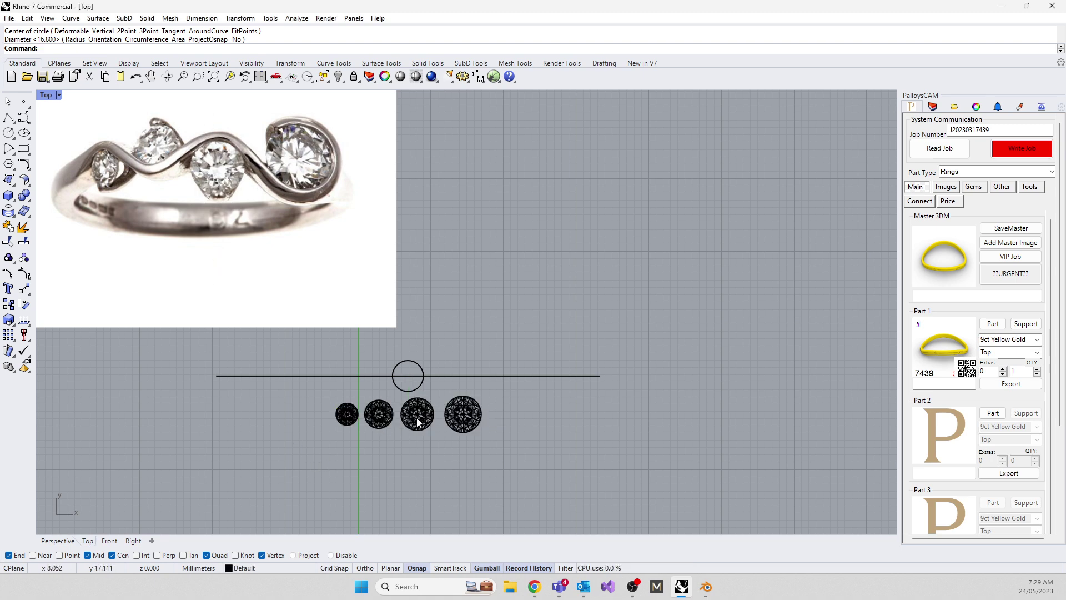
Move the third gem of the row onto the circle at the midpoint of the line
left_click_drag(413, 408, 433, 348)
scroll(362, 388, "up", 10)
left_click(419, 315)
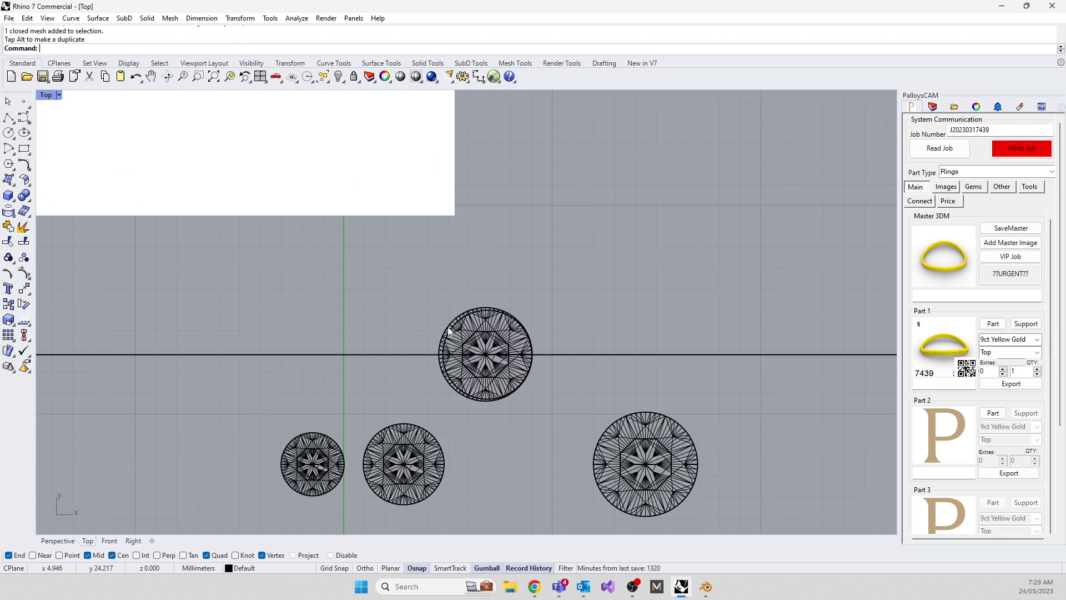
Scale the circle slightly wider to fit the outline of the third gem
left_click(456, 336)
left_click(478, 358)
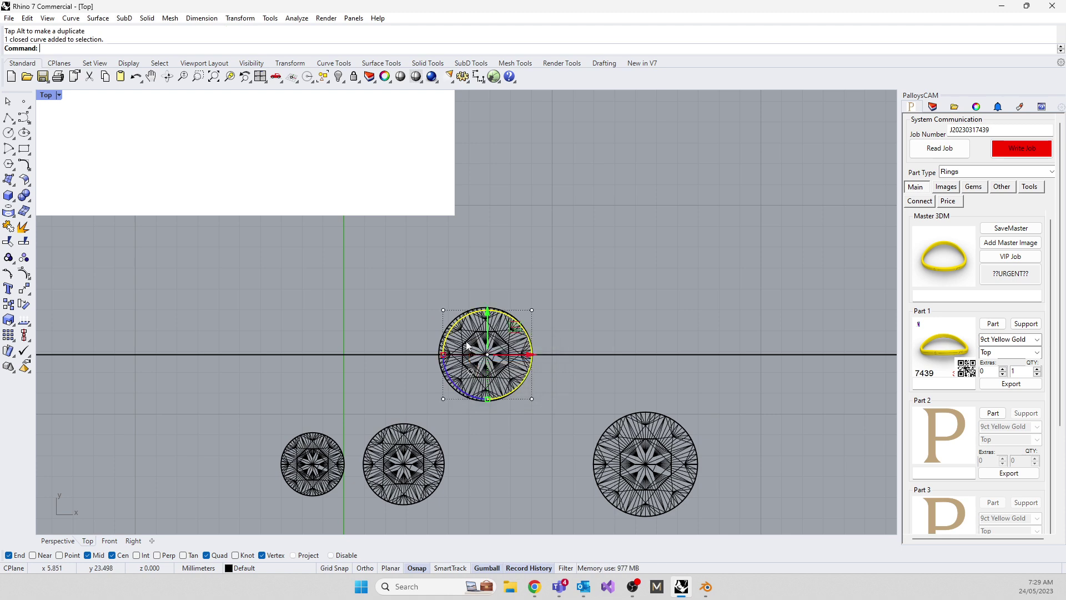
left_click_drag(441, 357, 439, 356)
scroll(440, 356, "down", 10)
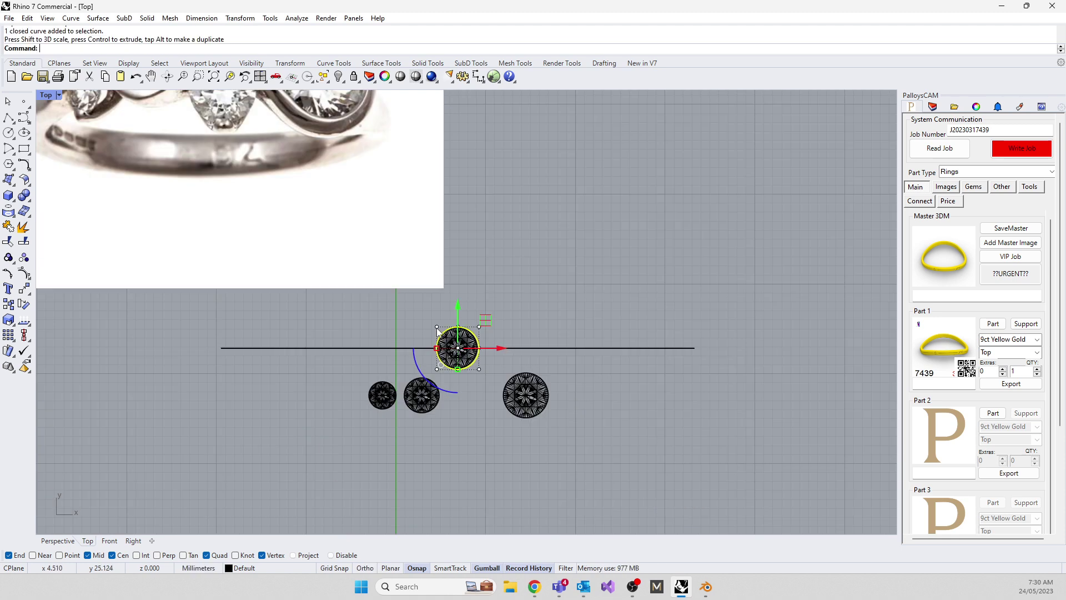
scroll(254, 235, "down", 5)
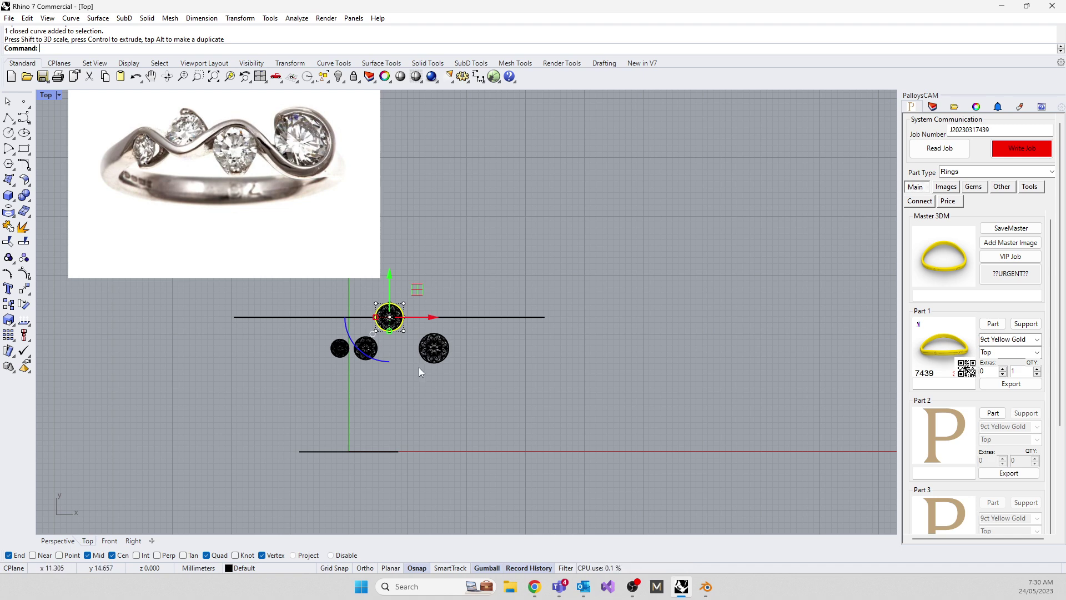
Move the largest gem up onto the line beside the third gem and close up the gap between them
scroll(405, 318, "up", 2)
right_click_drag(346, 415, 358, 460)
left_click(359, 460)
left_click(409, 415)
left_click_drag(414, 368, 402, 337)
left_click_drag(458, 372, 445, 376)
left_click(362, 462)
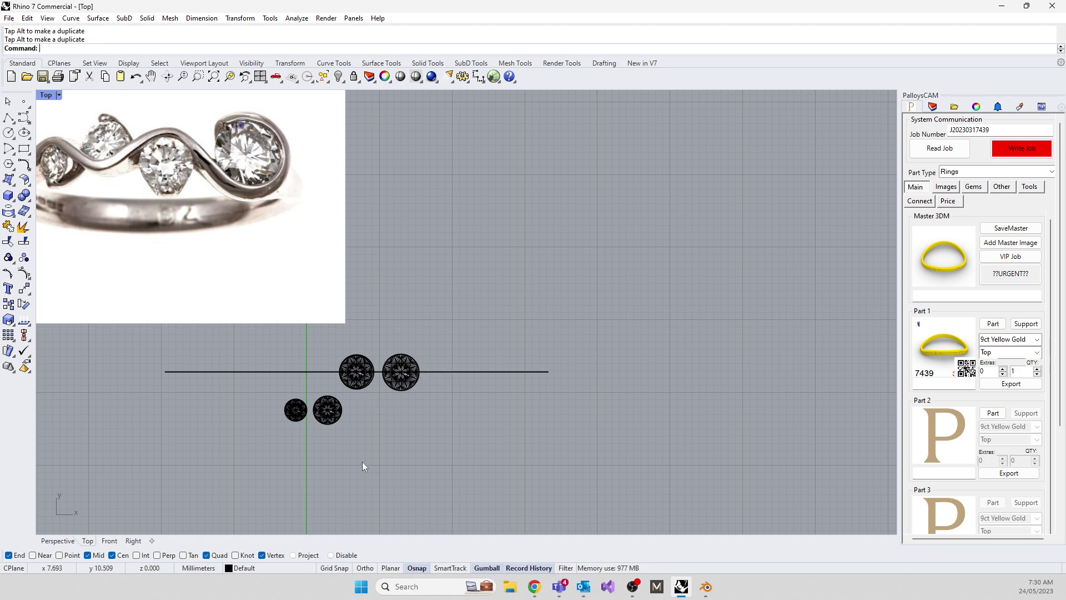
Lower the third gem together with its circle so it sits slightly below the line
left_click(348, 384)
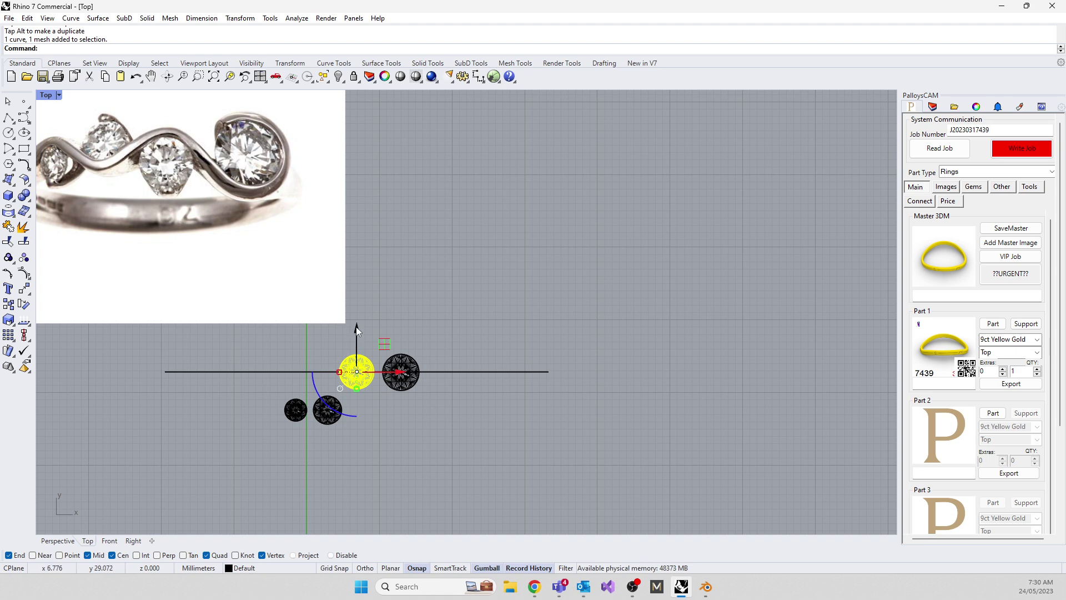
left_click_drag(356, 328, 357, 331)
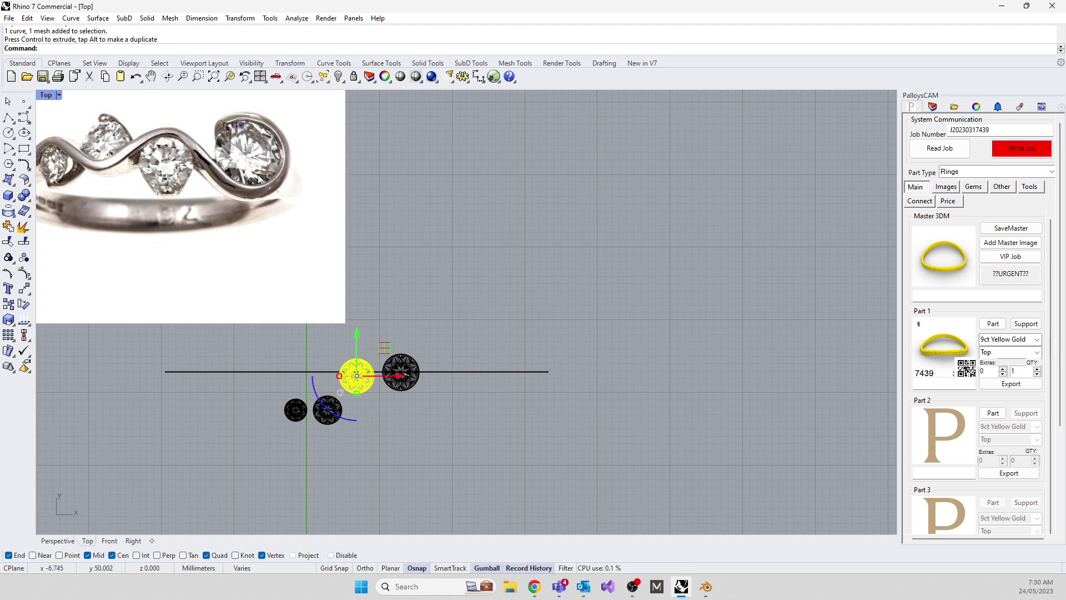
left_click(336, 451)
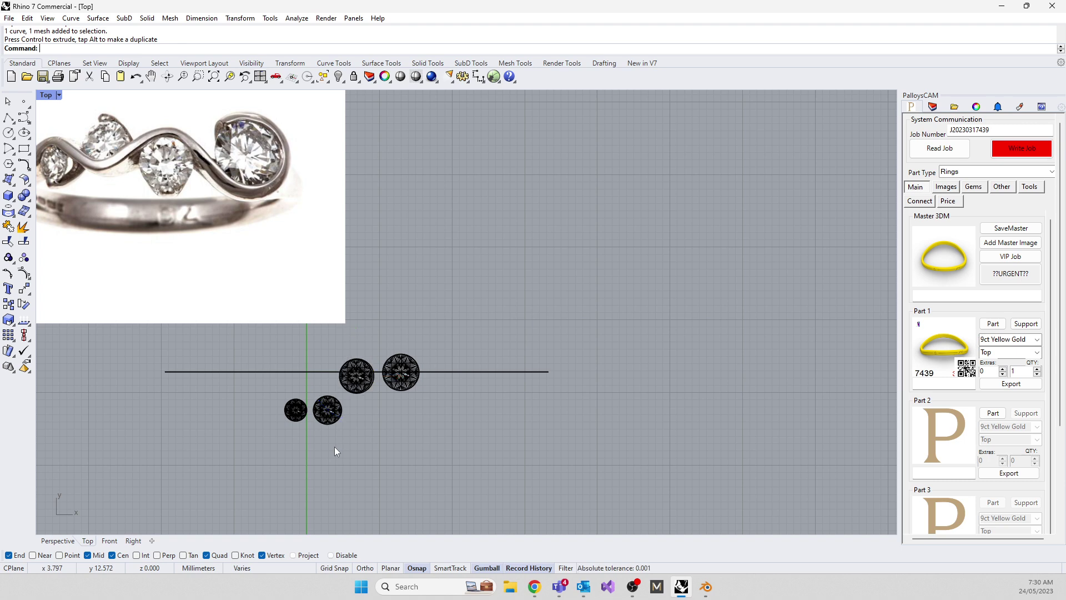
Move the second gem onto the line beside the third, and place the smallest gem next to it slightly below the line
left_click(330, 417)
left_click_drag(349, 383, 323, 343)
left_click(296, 410)
scroll(290, 389, "up", 5)
scroll(323, 343, "down", 5)
key("Escape")
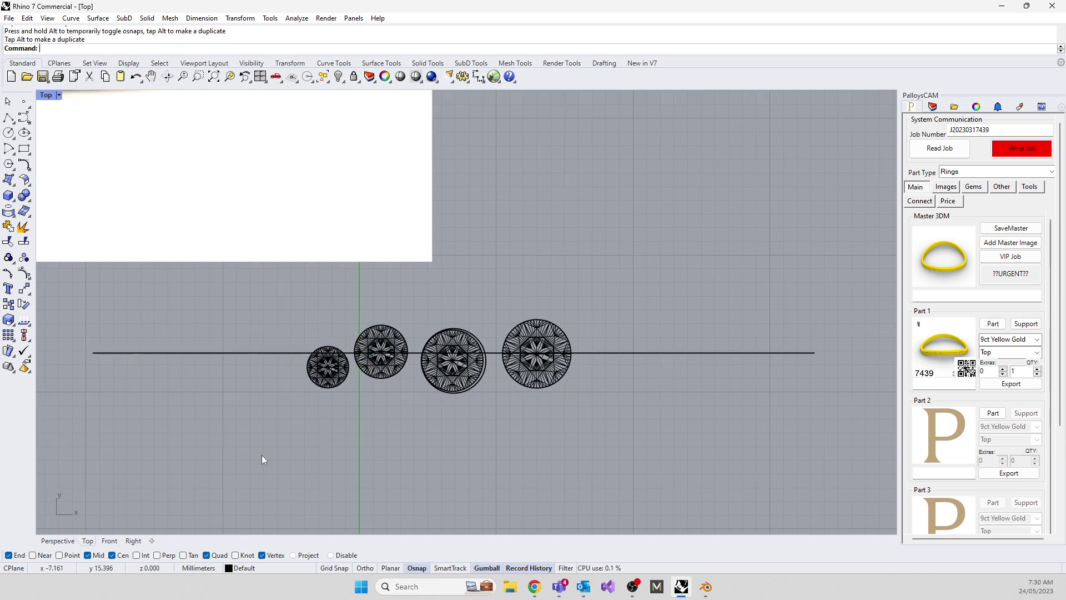
Shift all four gems and the circle slightly right along the line, and nudge the smallest gem slightly away from the second
scroll(279, 392, "down", 2)
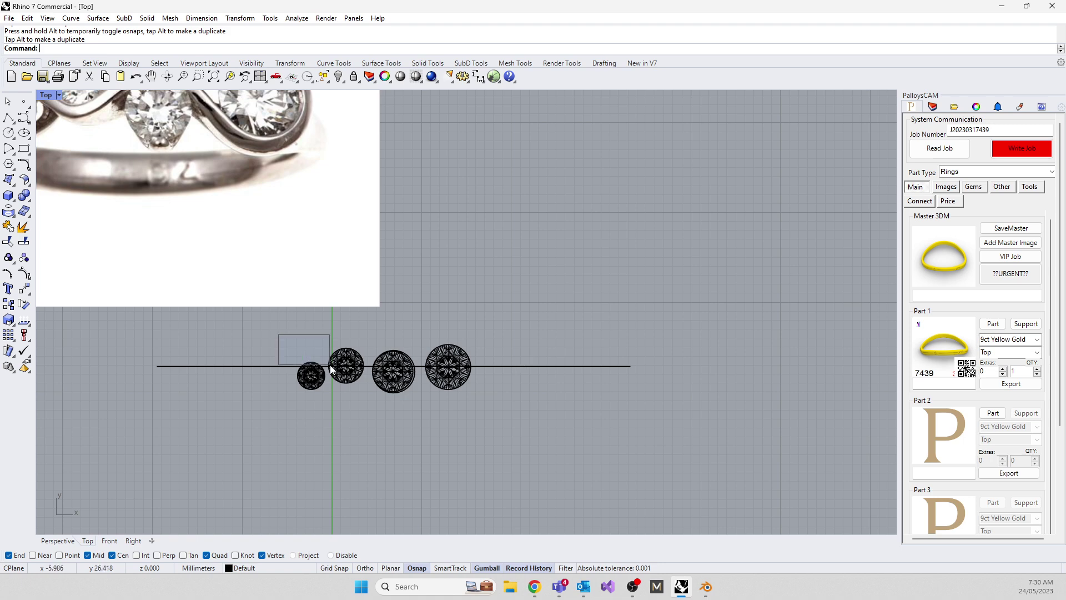
key("ctrl+a")
left_click_drag(427, 368, 434, 371)
key("Escape")
left_click(315, 386)
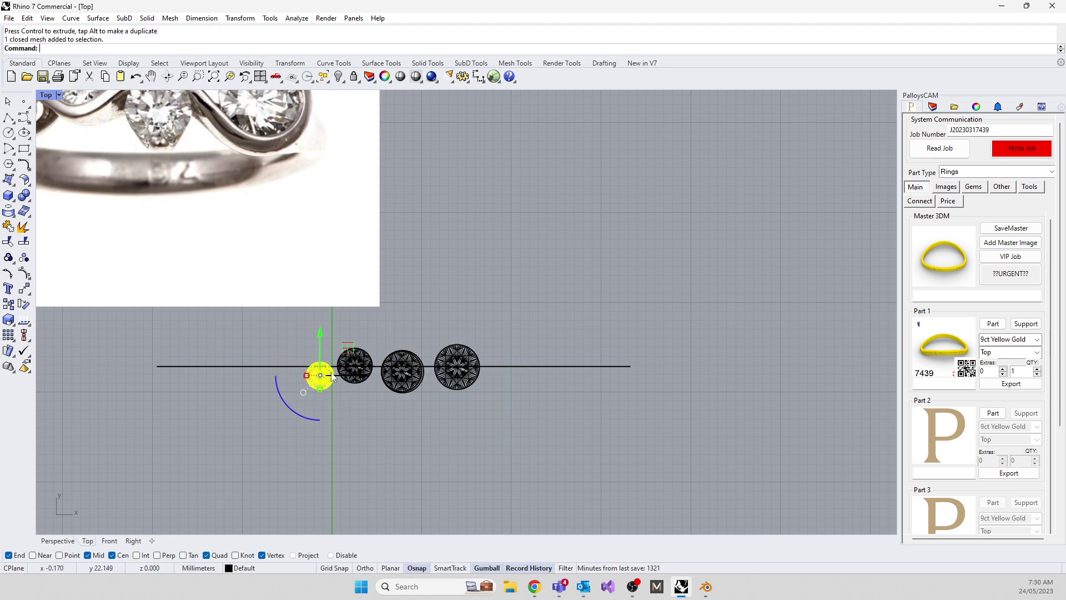
left_click_drag(362, 380, 358, 377)
left_click(357, 444)
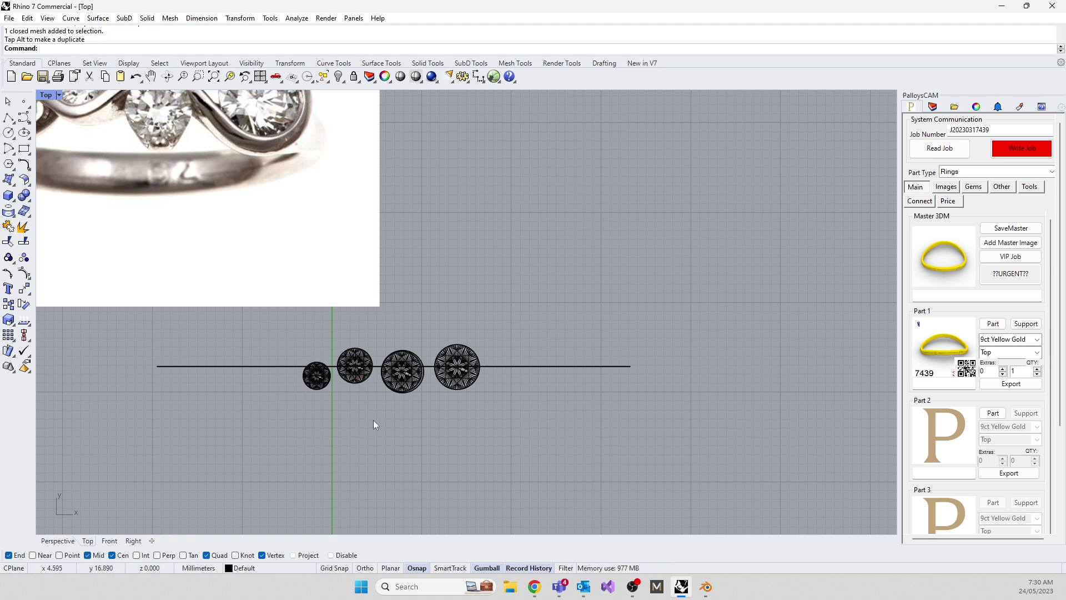
Replace the third gem's circle with a new one about 4.37 mm in diameter, centred on the gem and just inside its edge
scroll(407, 383, "up", 5)
left_click(434, 391)
key("Delete")
type("Circvle")
key("Return")
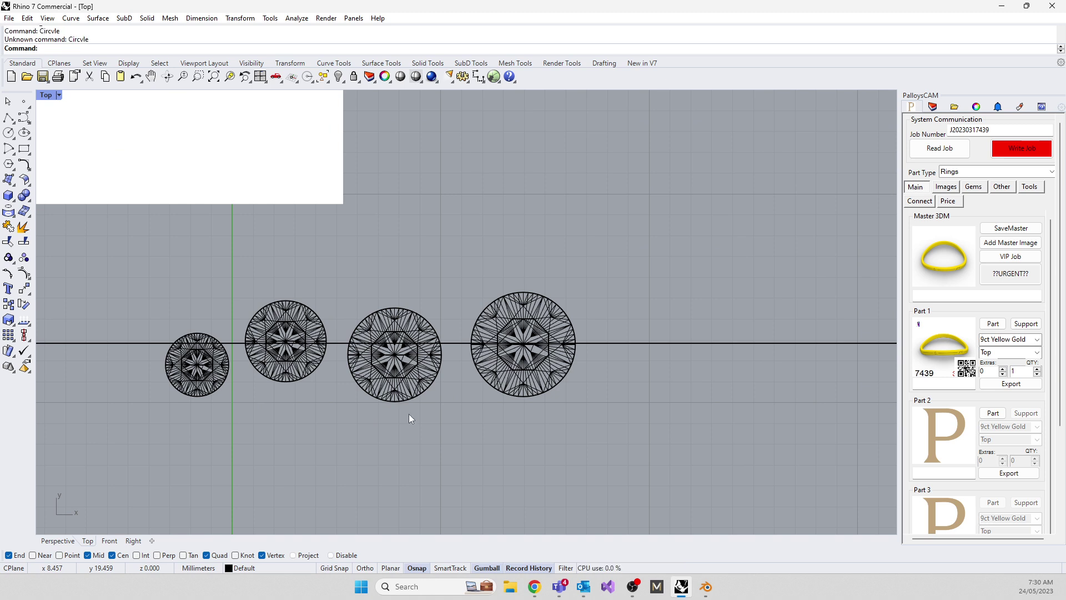
key("BackSpace")
type("Circ")
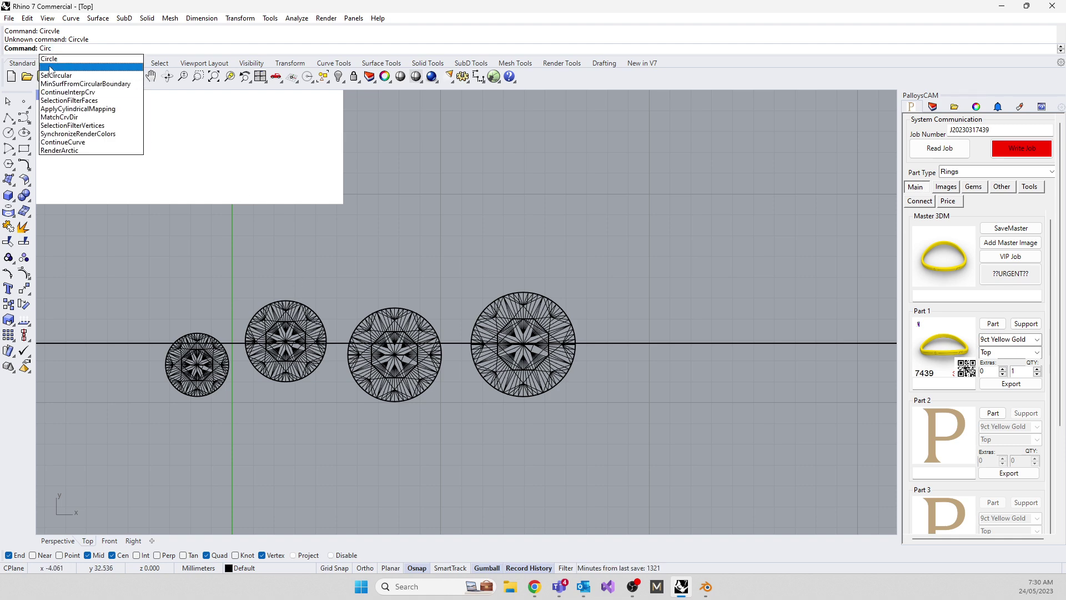
left_click(50, 68)
scroll(533, 339, "up", 8)
left_click(464, 379)
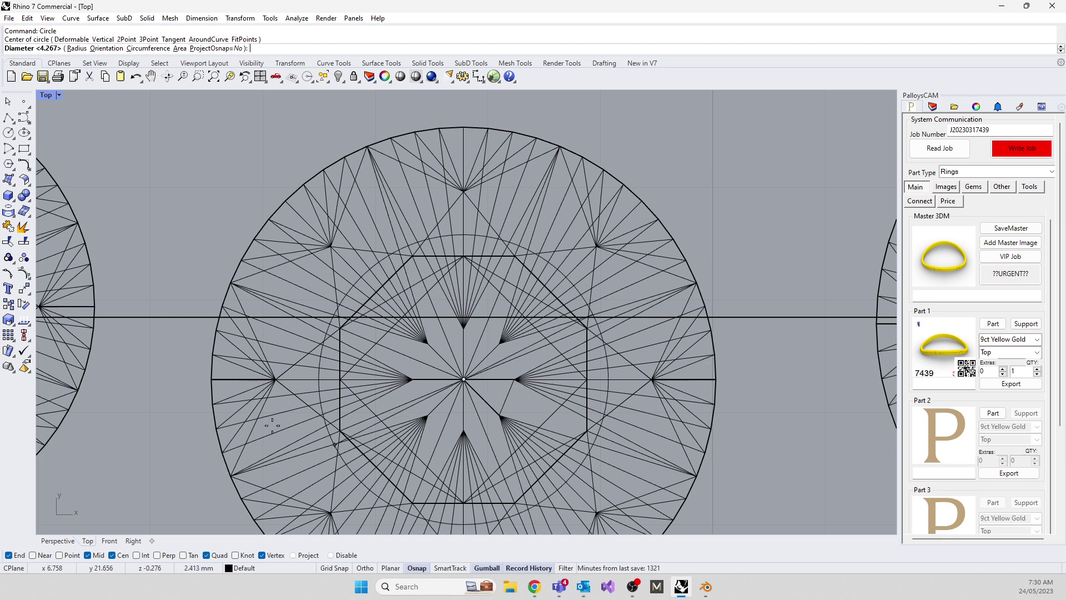
left_click(463, 134)
scroll(438, 170, "down", 5)
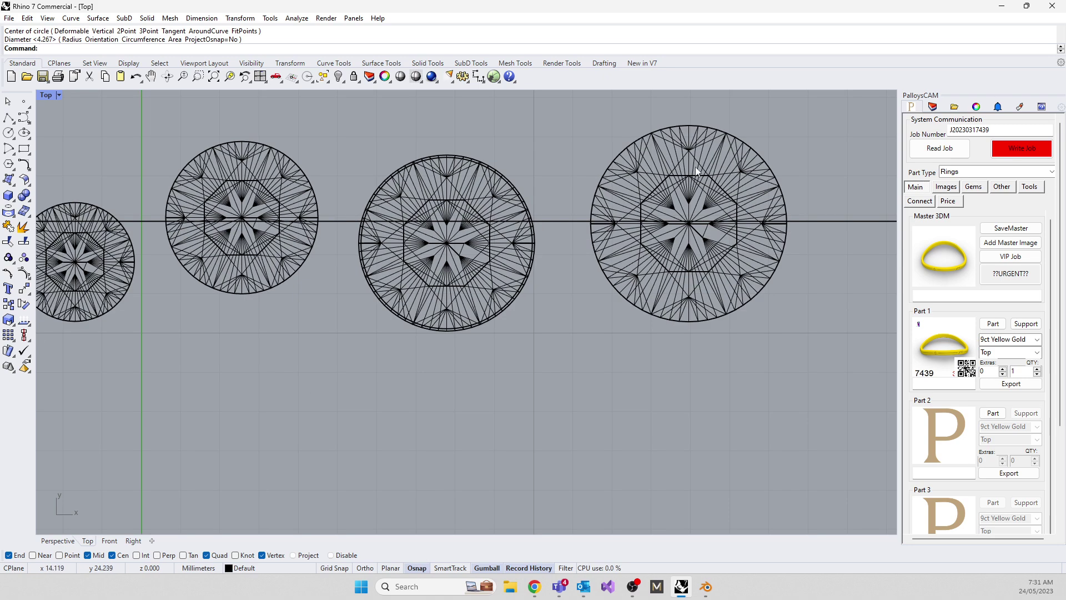
Draw a circle about 4.78 mm in diameter centred on the largest gem, just inside its edge and without object snaps
key("Return")
scroll(680, 220, "up", 8)
left_click(689, 223)
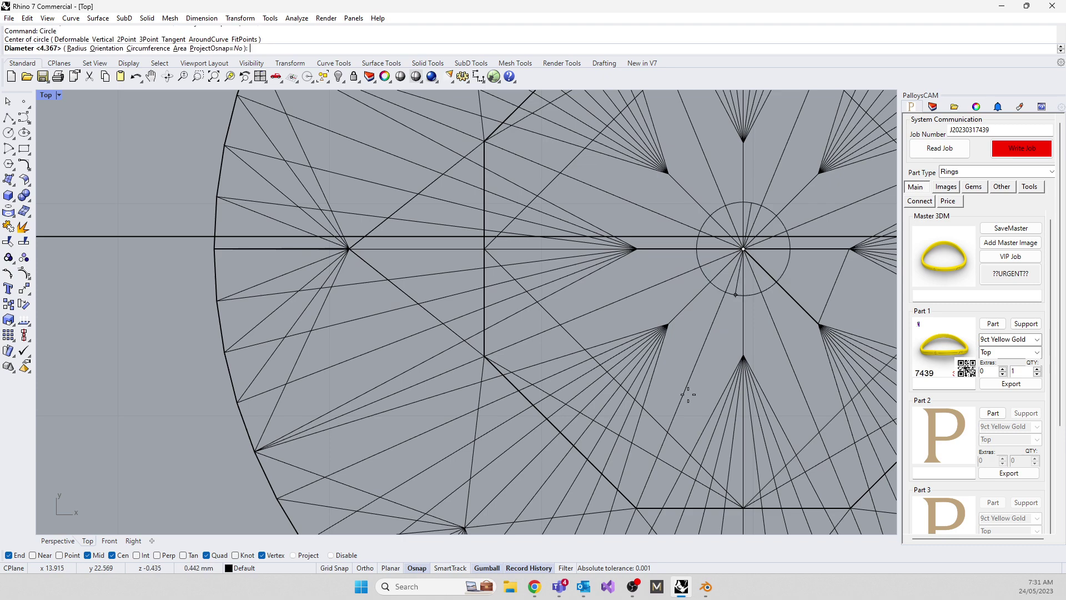
scroll(571, 453, "down", 8)
scroll(464, 427, "down", 3)
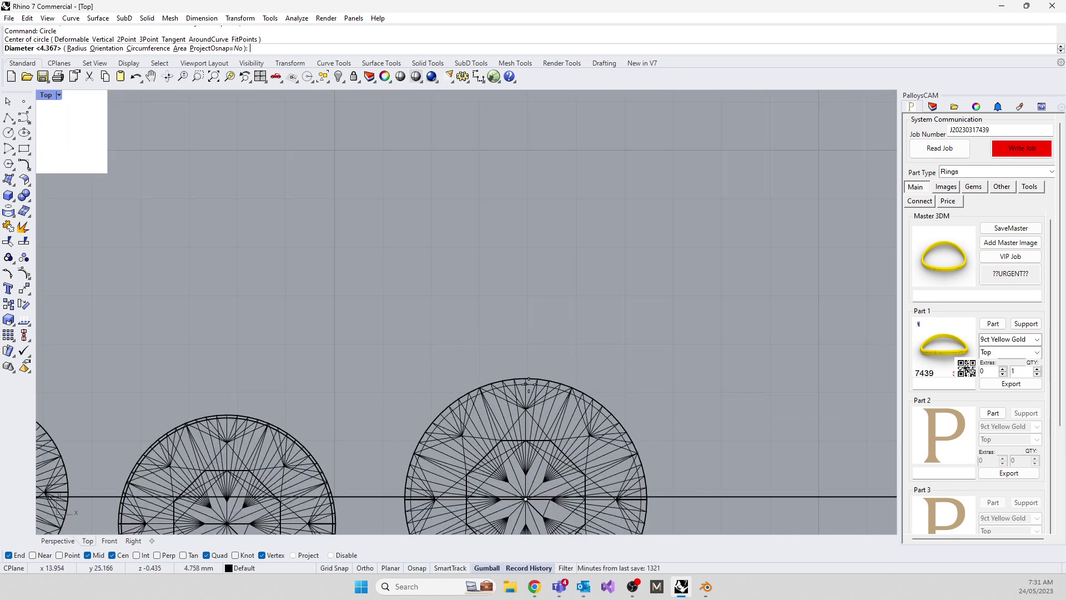
left_click(523, 383, "alt")
scroll(552, 352, "down", 5)
scroll(422, 383, "up", 5)
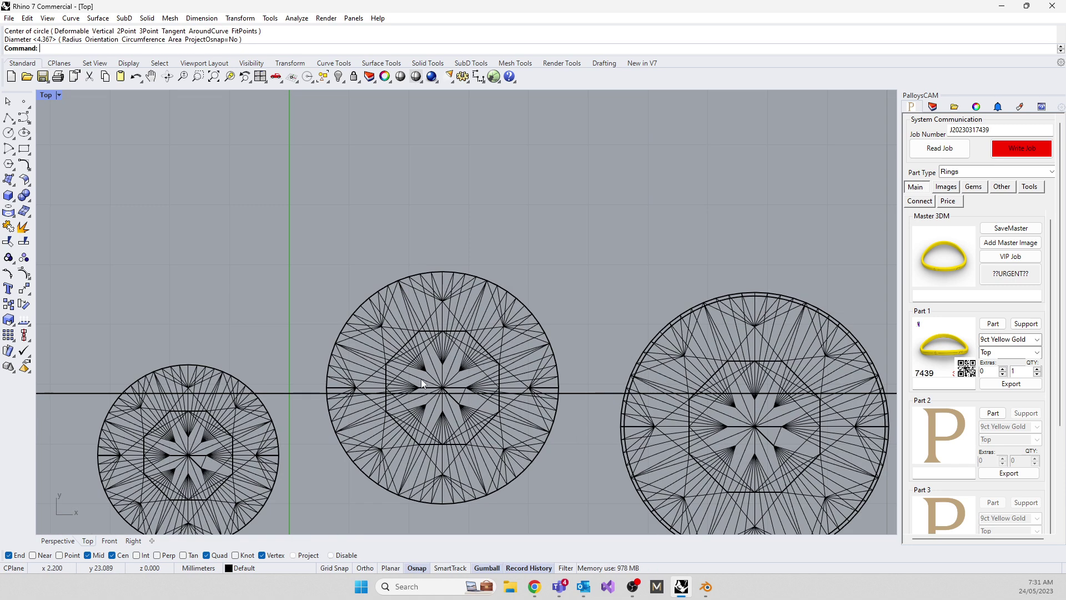
Draw a circle about 3.7 mm in diameter on the second gem and a smaller one centred on the smallest gem, inside their edges
key("Return")
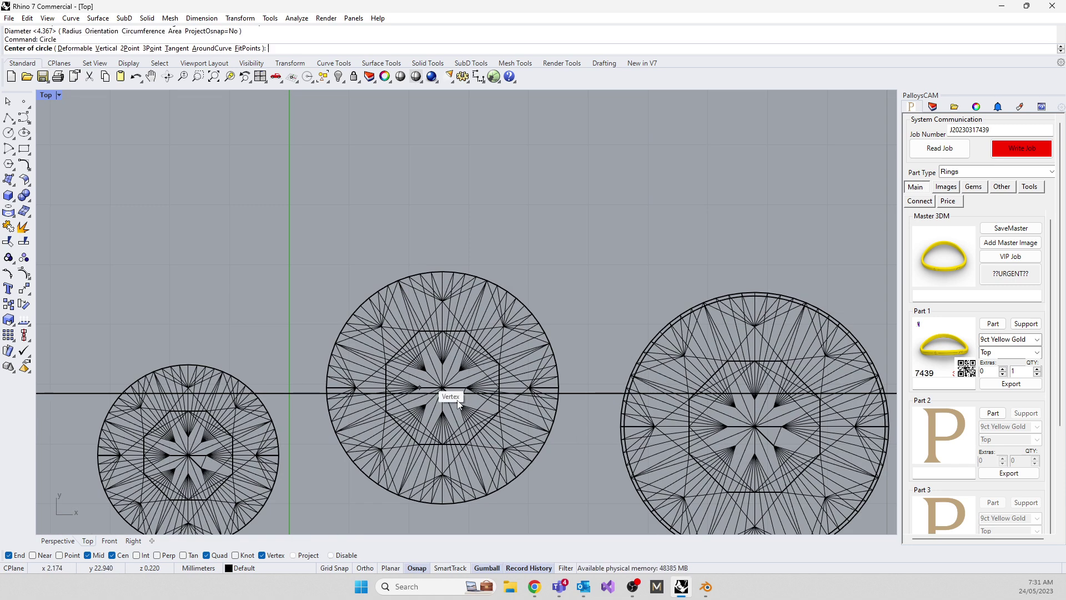
left_click(442, 387)
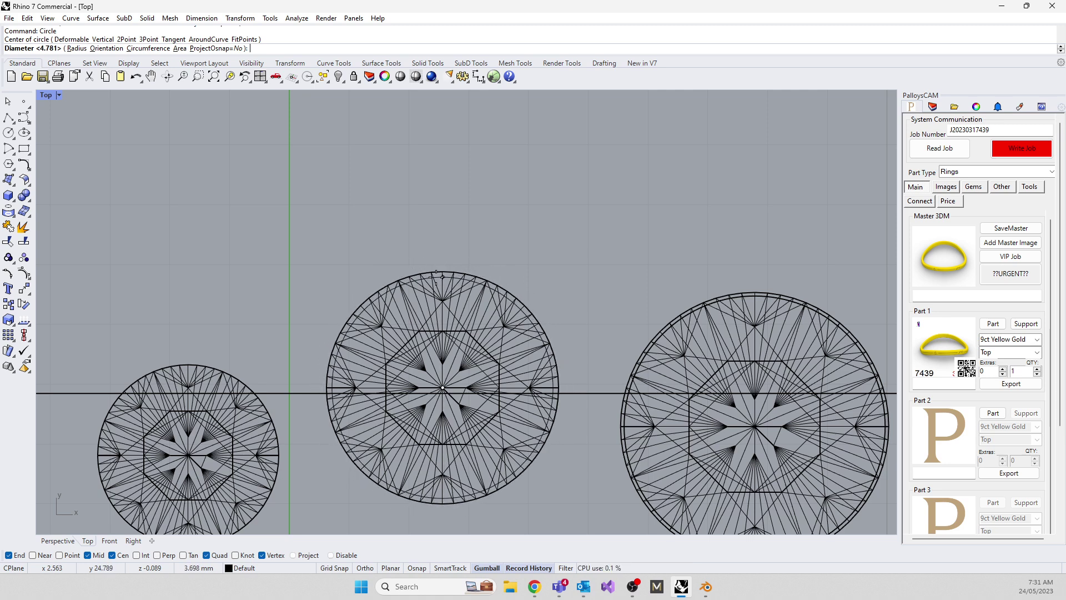
left_click(436, 276)
key("Return")
left_click(189, 455)
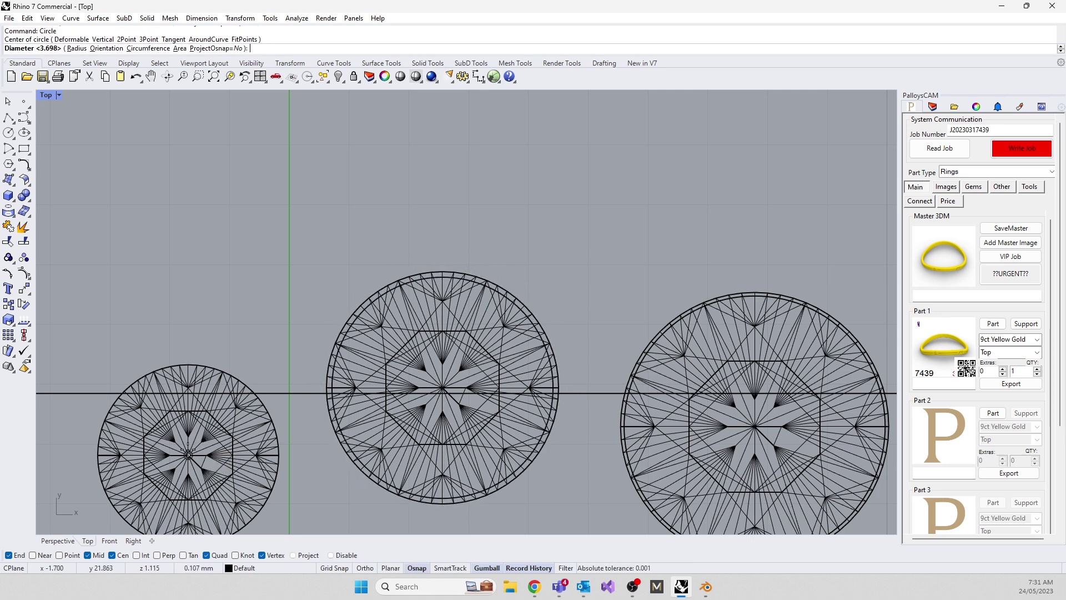
left_click(188, 378)
Check the gem layout and guide circles along the line against the reference photo
scroll(270, 312, "down", 5)
scroll(272, 314, "down", 6)
right_click_drag(210, 331, 264, 423)
right_click_drag(205, 245, 498, 246)
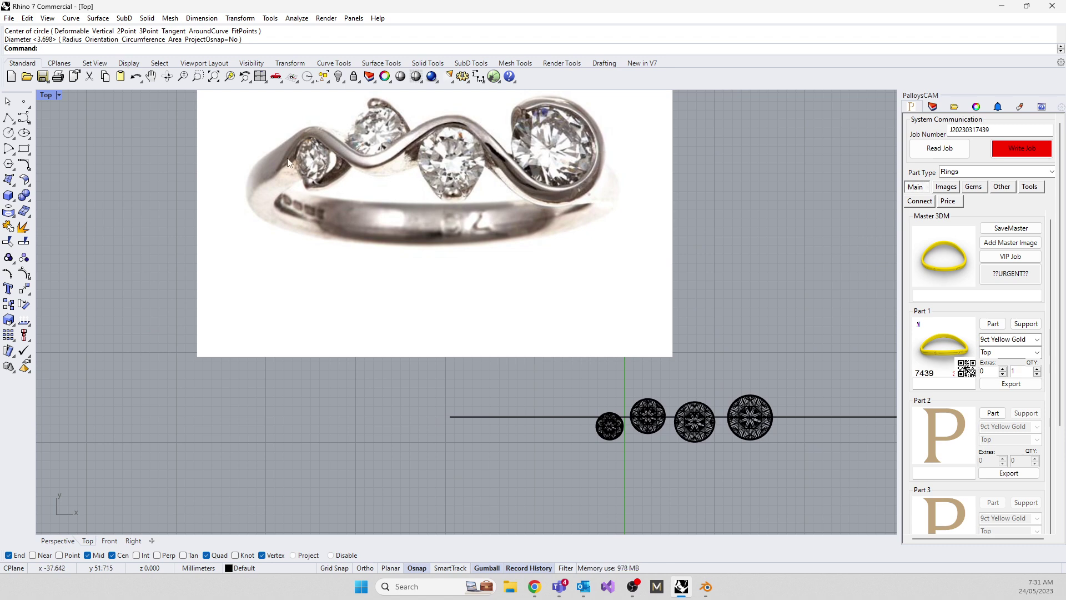
scroll(648, 431, "up", 5)
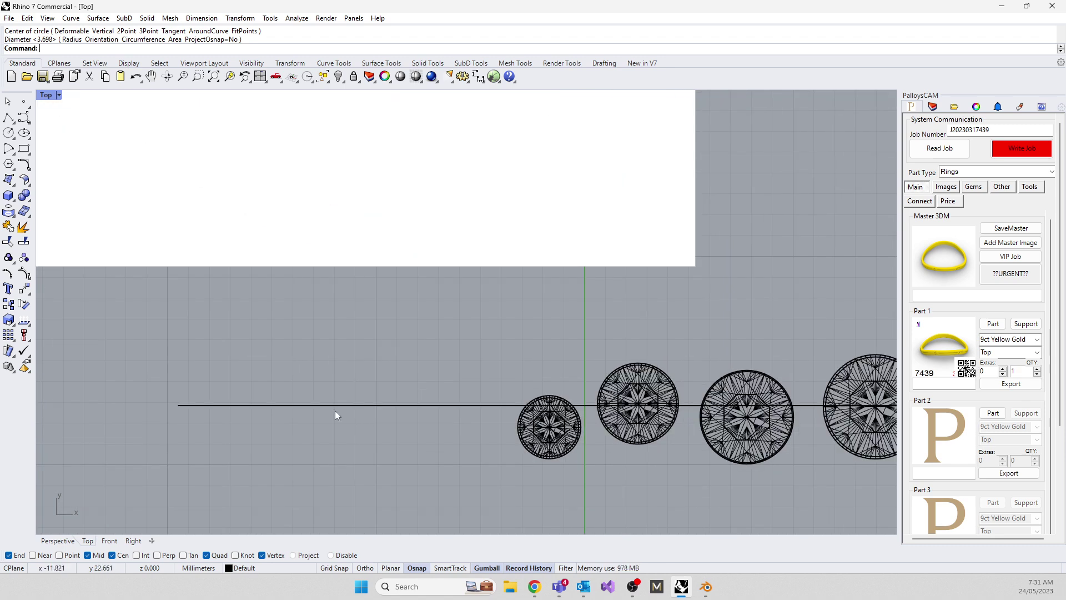
right_click_drag(495, 449, 220, 402)
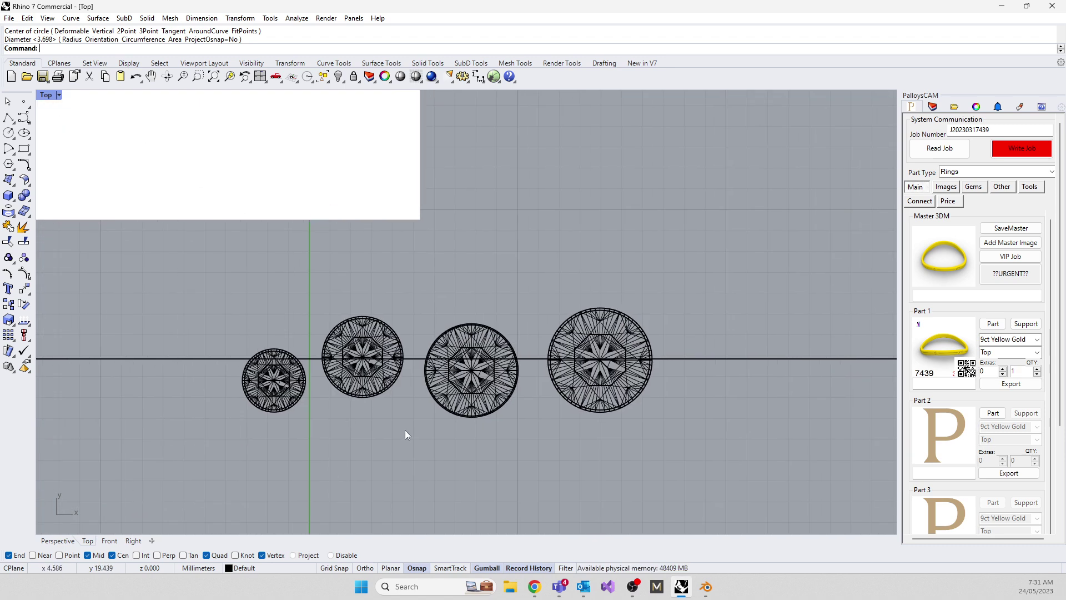
left_click(273, 389)
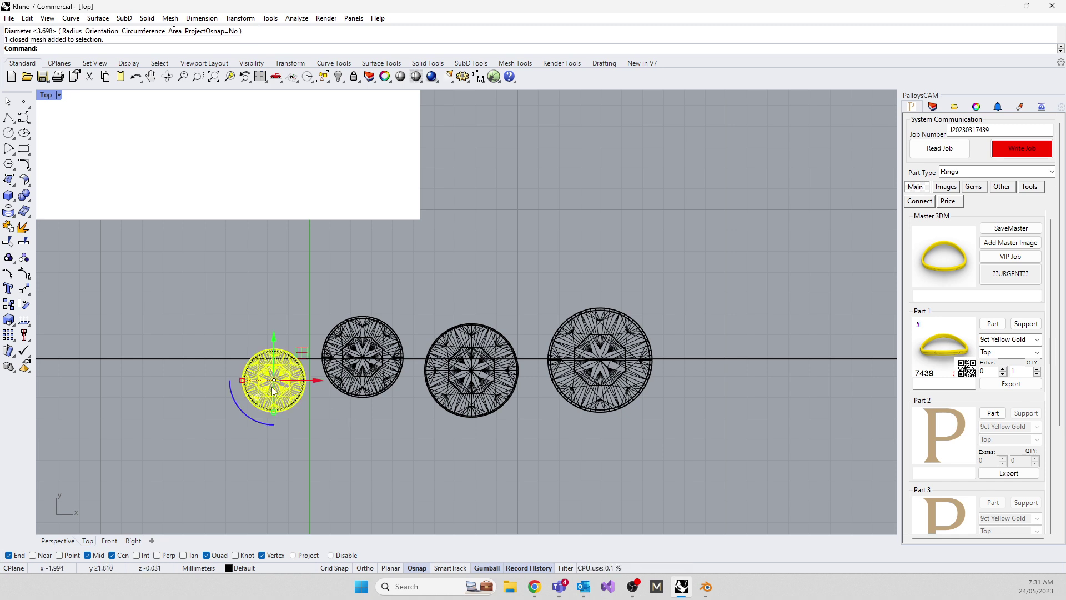
left_click(467, 448)
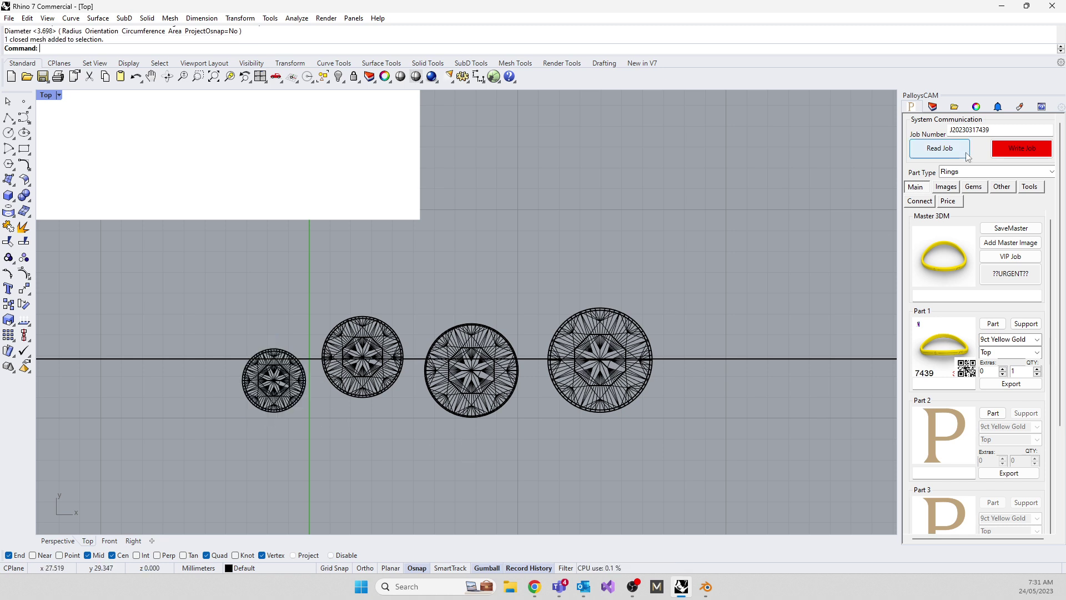
Rename the first layer below Default as Gems
left_click(933, 106)
left_click(917, 161)
left_click(918, 160)
type("Gems")
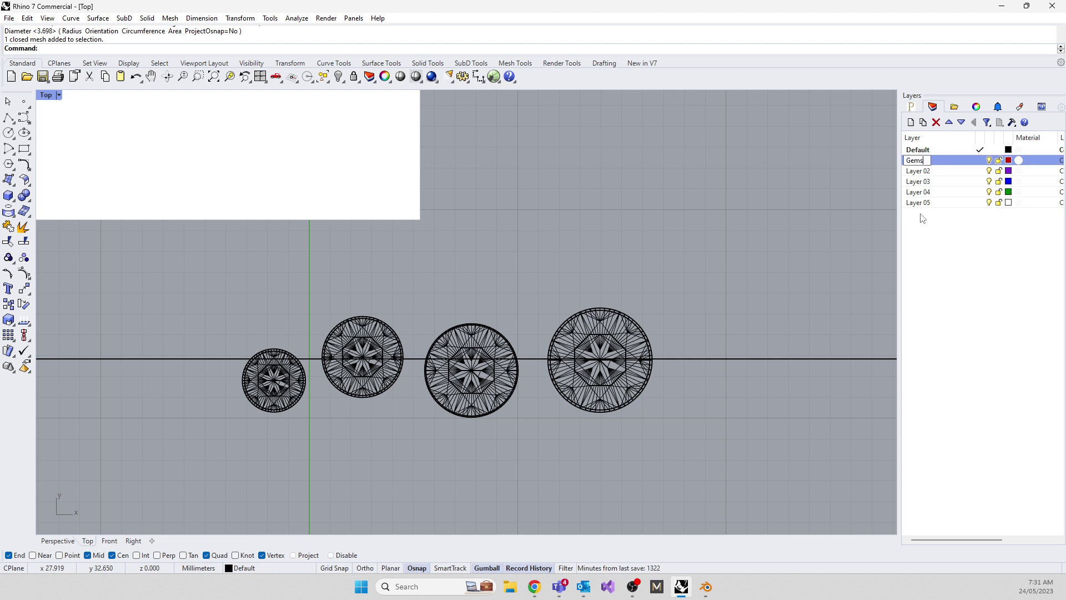
key("Return")
Move all four gem meshes to the Gems layer and hide that layer so only the guide circles show
left_click(605, 412)
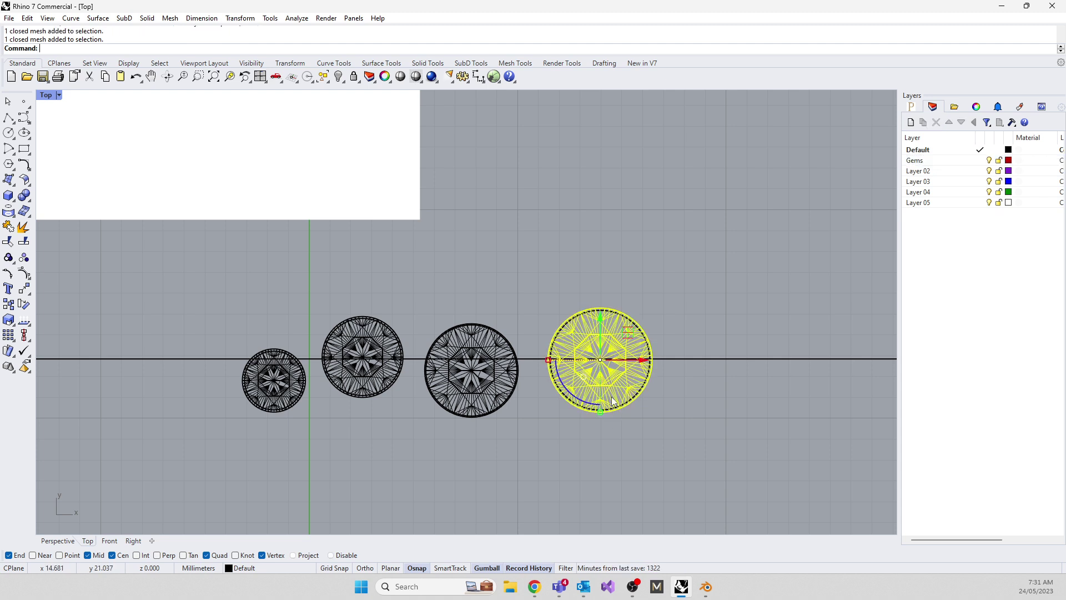
left_click(469, 396, "shift")
left_click(339, 372, "shift")
left_click(273, 383, "shift")
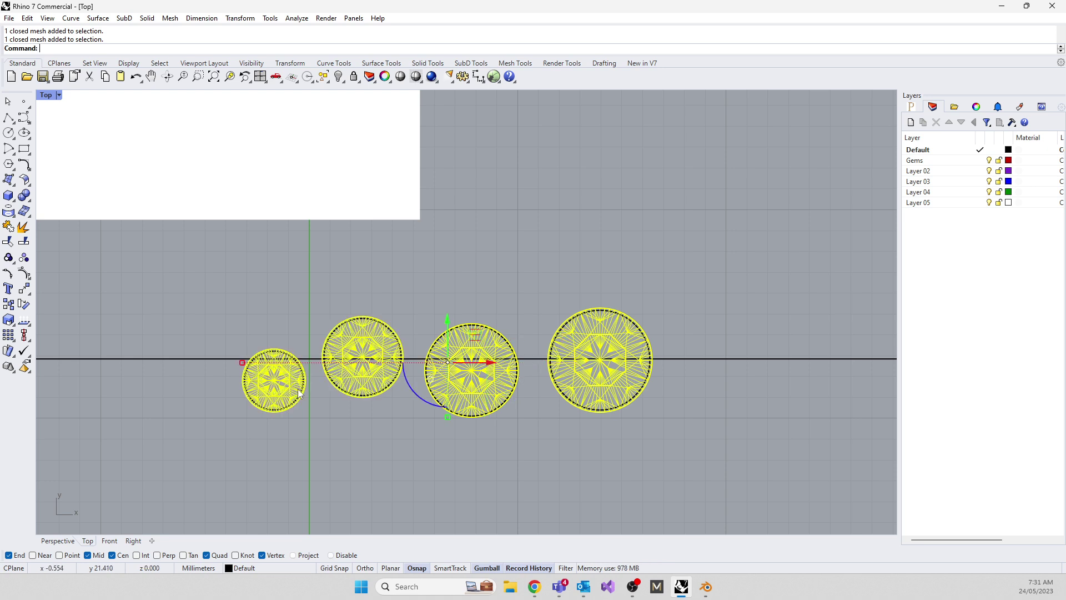
right_click(937, 162)
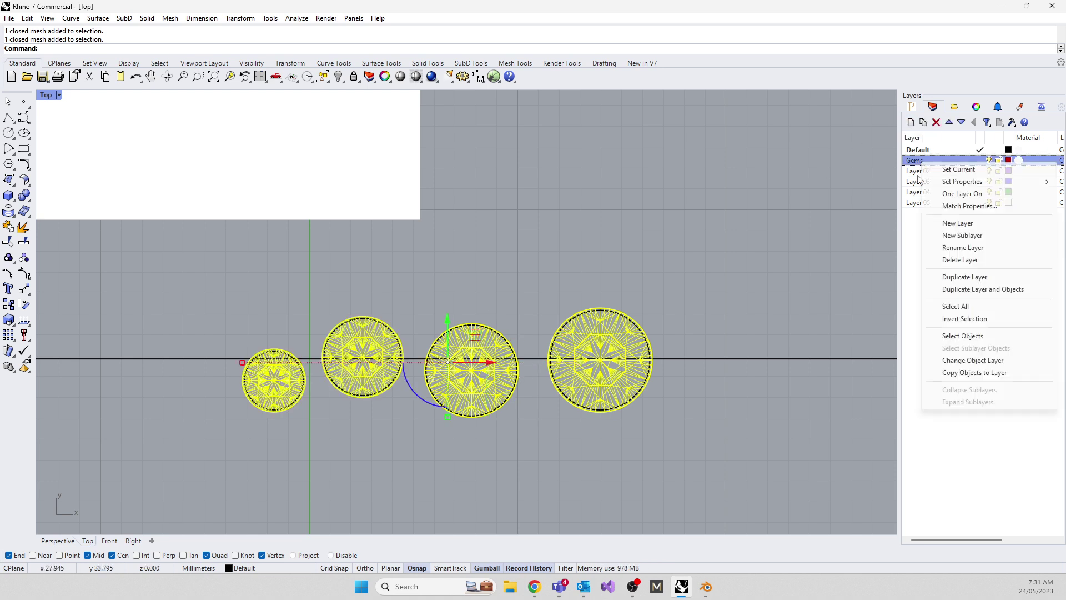
left_click(943, 360)
left_click(877, 217)
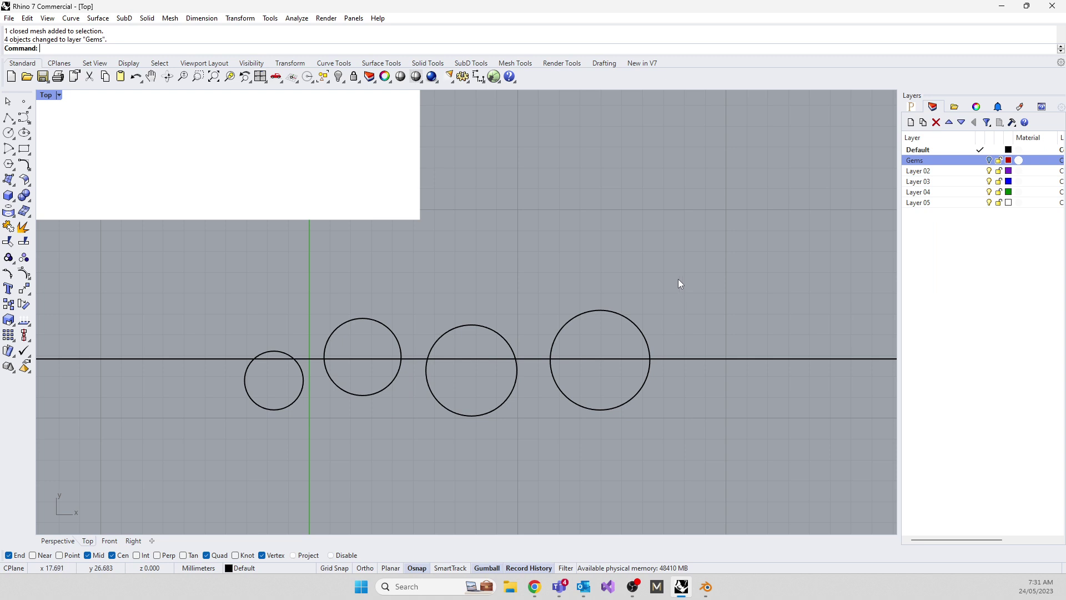
Duplicate the horizontal circumference line in place and lock the copy as a reference
scroll(679, 279, "down", 3)
right_click_drag(684, 307, 618, 353)
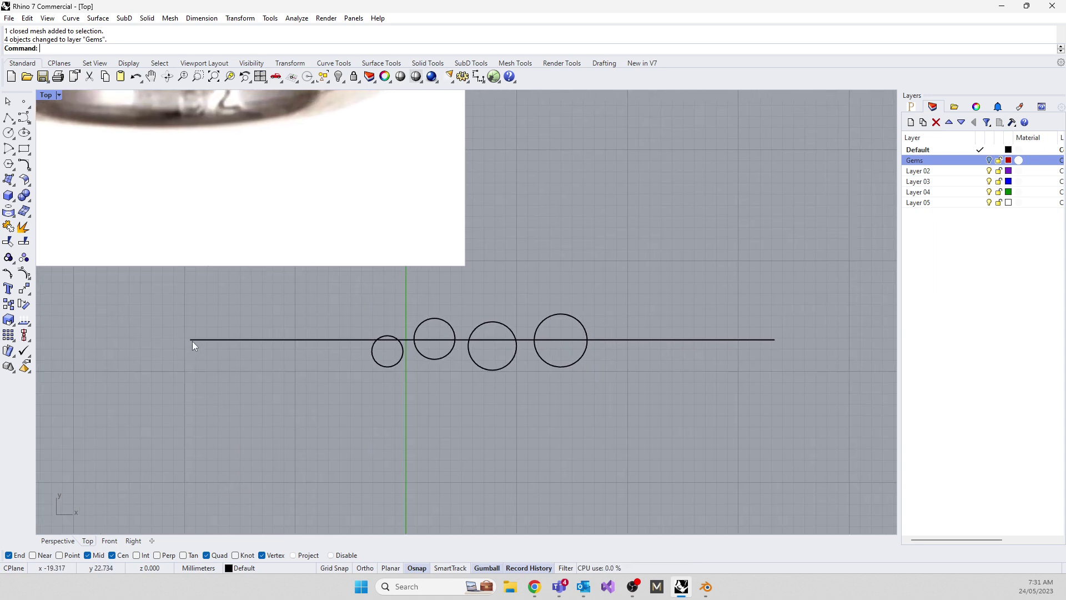
left_click(664, 340)
key("ctrl+c")
key("ctrl+v")
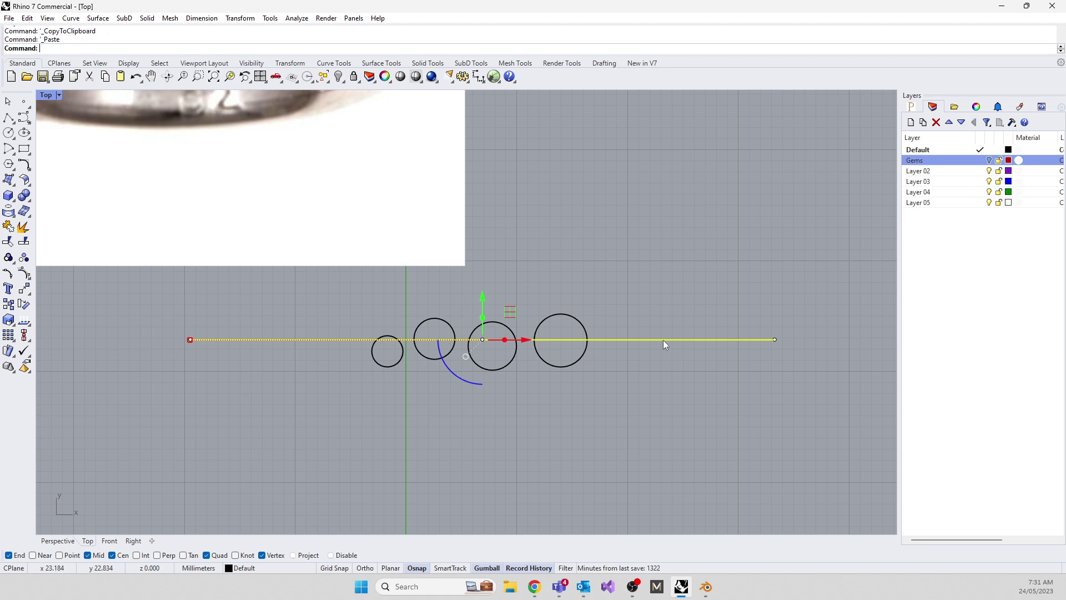
type("ck")
key("Return")
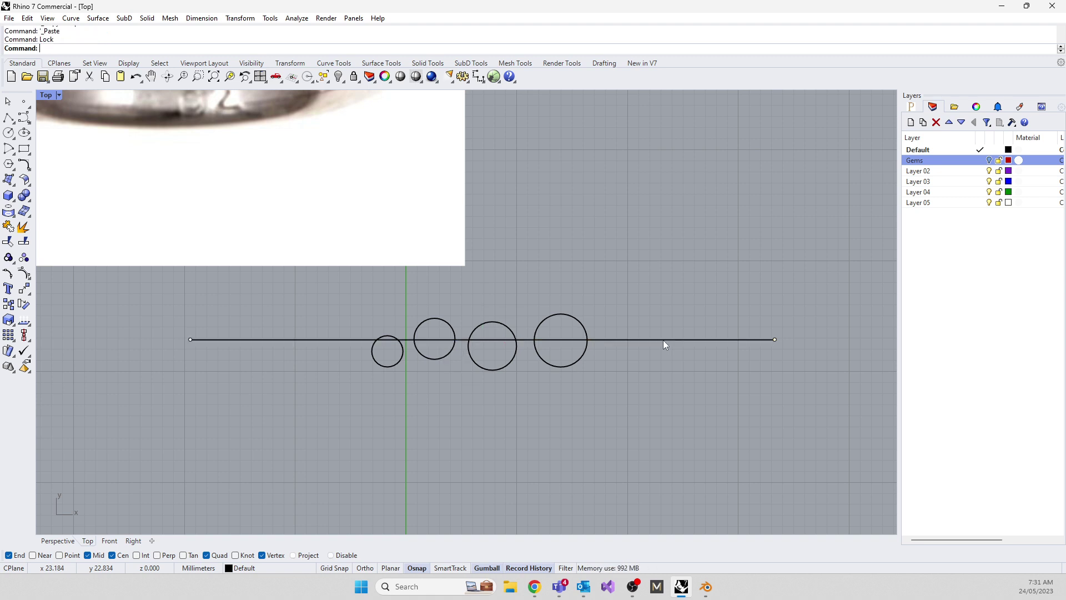
Delete the unlocked duplicate of the circumference line
left_click(664, 344)
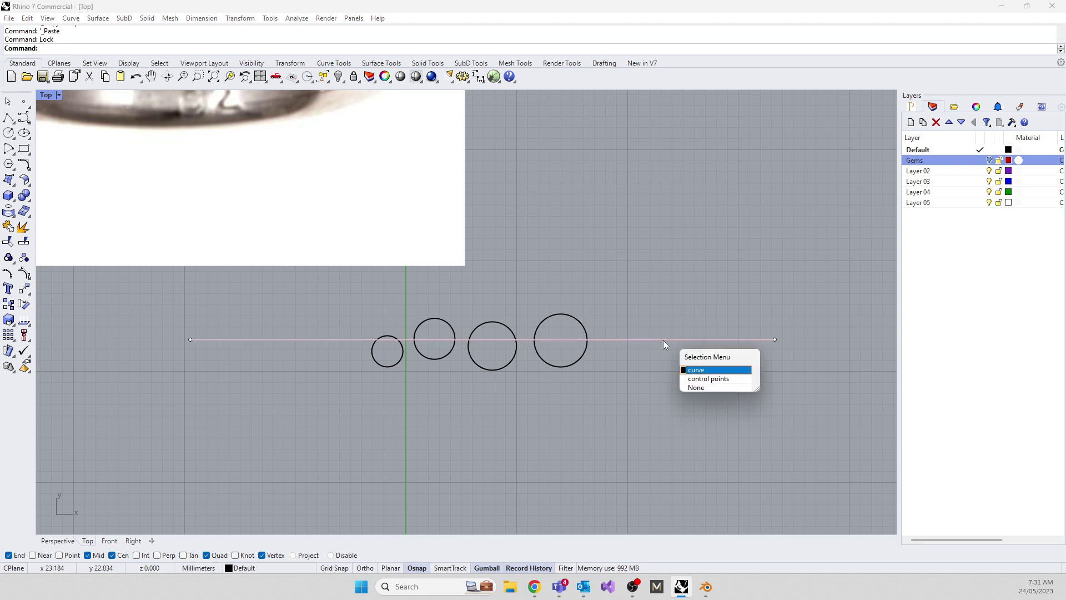
left_click(708, 370)
key("Delete")
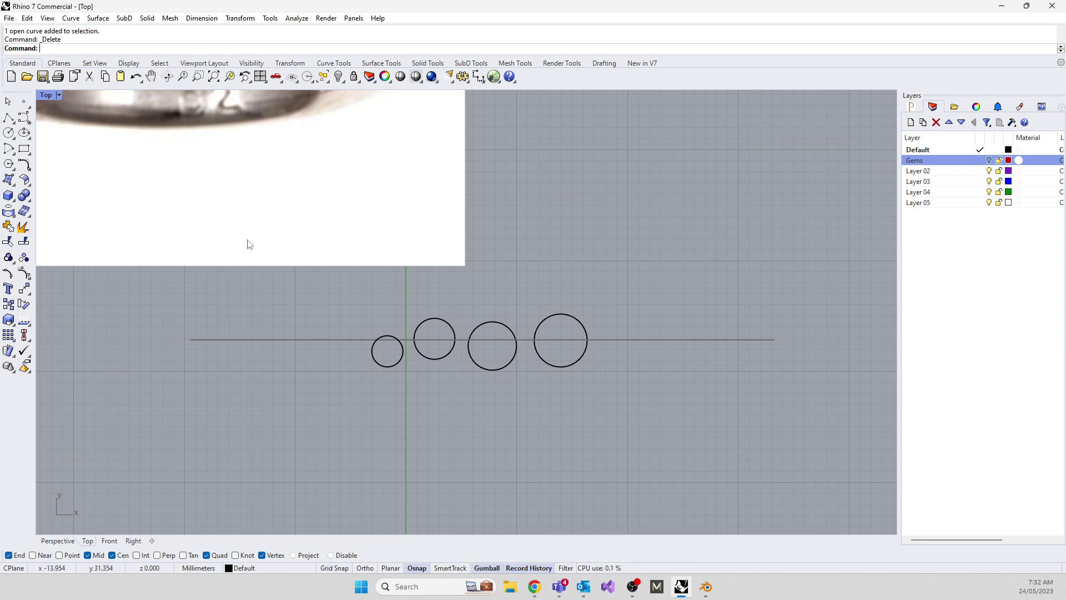
Draw a straight four-point, degree 3 control-point curve along the locked line from its left end, stopping short of the smallest circle
left_click(23, 119)
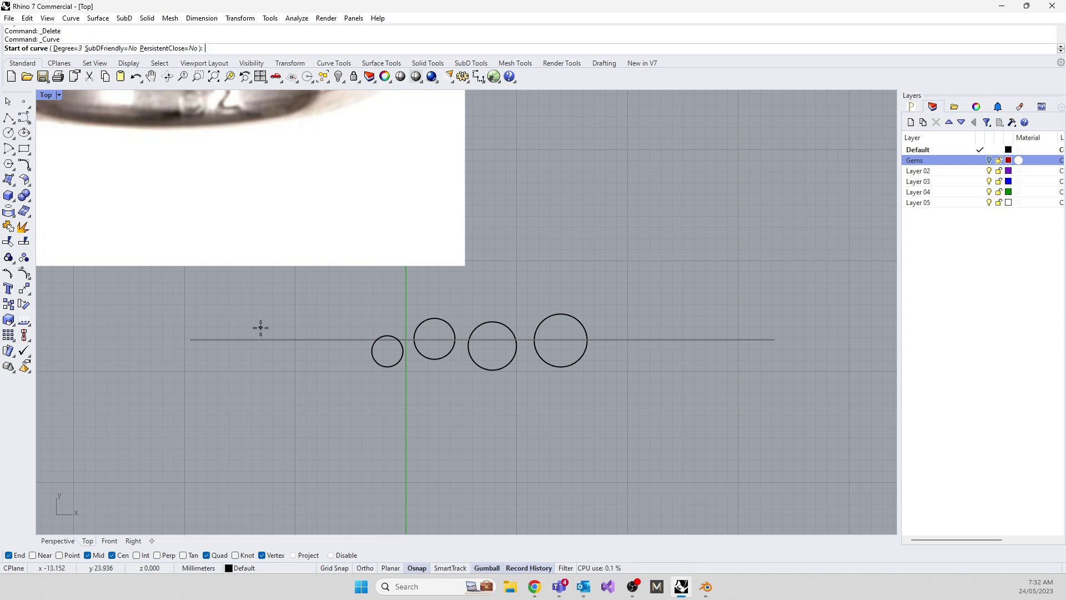
left_click(203, 339)
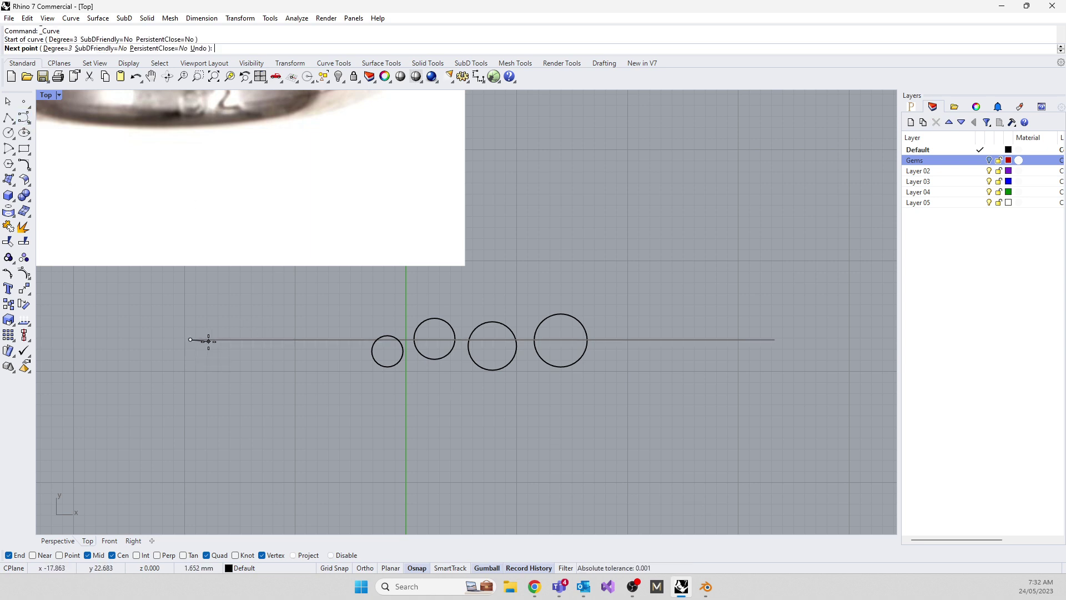
left_click(218, 339, "shift")
left_click(255, 339, "shift")
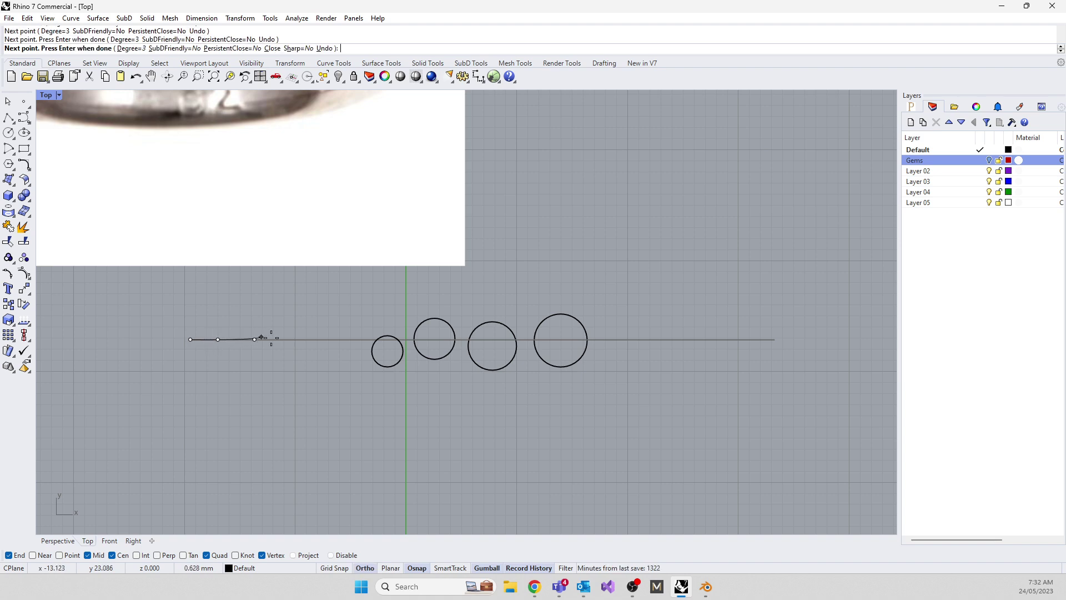
scroll(302, 339, "down", 4)
scroll(305, 336, "up", 2)
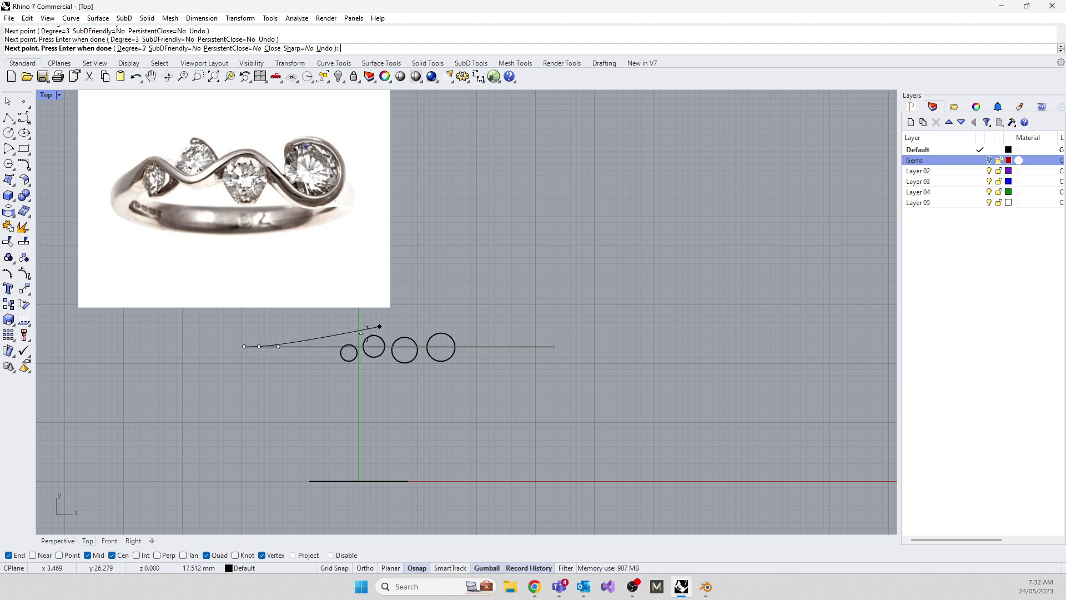
scroll(302, 333, "up", 1)
scroll(315, 350, "up", 5)
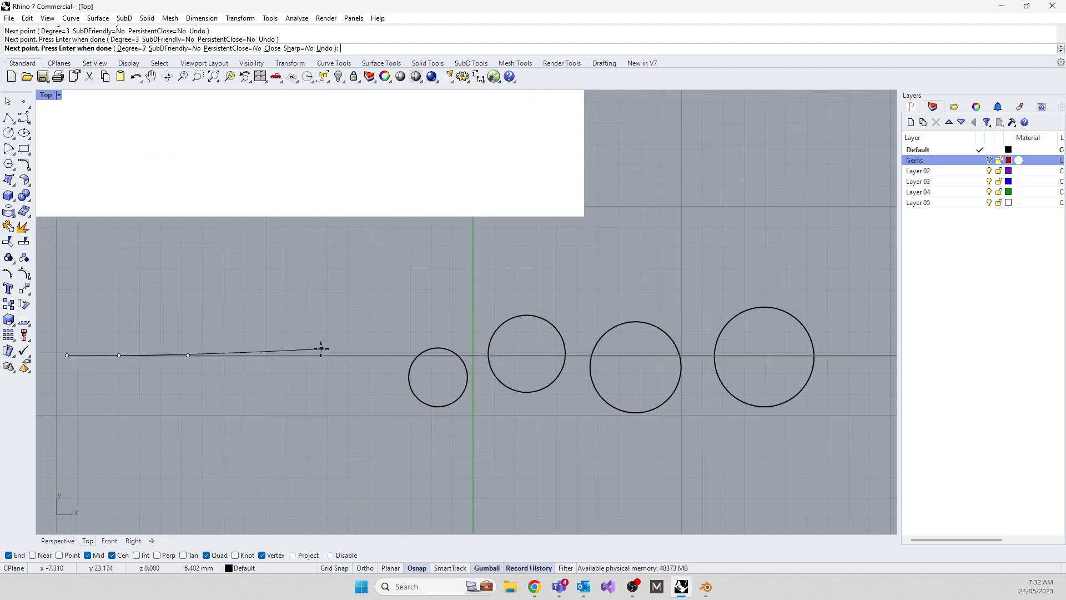
key("F8")
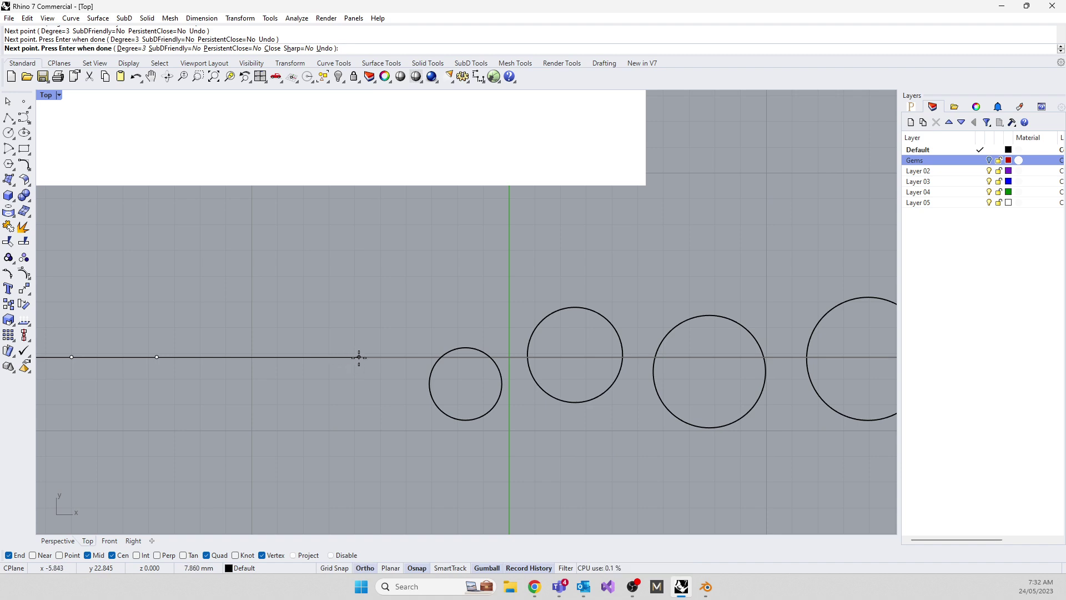
left_click(352, 357, "shift")
right_click(353, 357)
Draw a straight three-point, degree 3 control-point curve along the locked line from its right end, stopping just before the largest circle
scroll(324, 314, "down", 12)
scroll(611, 326, "up", 2)
scroll(551, 321, "down", 6)
right_click_drag(496, 223, 456, 249)
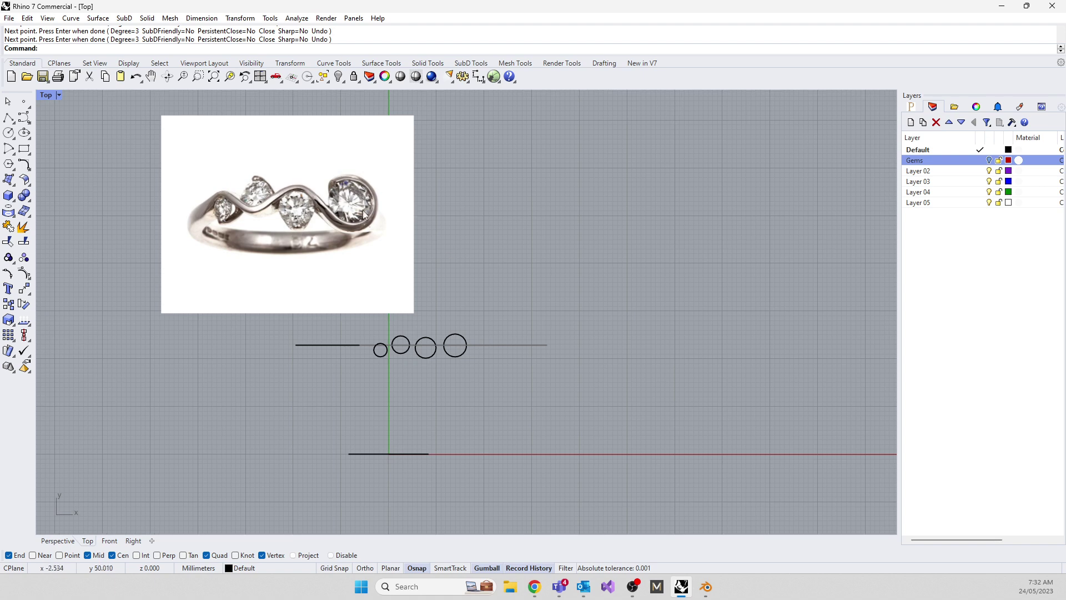
scroll(408, 233, "up", 3)
right_click(552, 361)
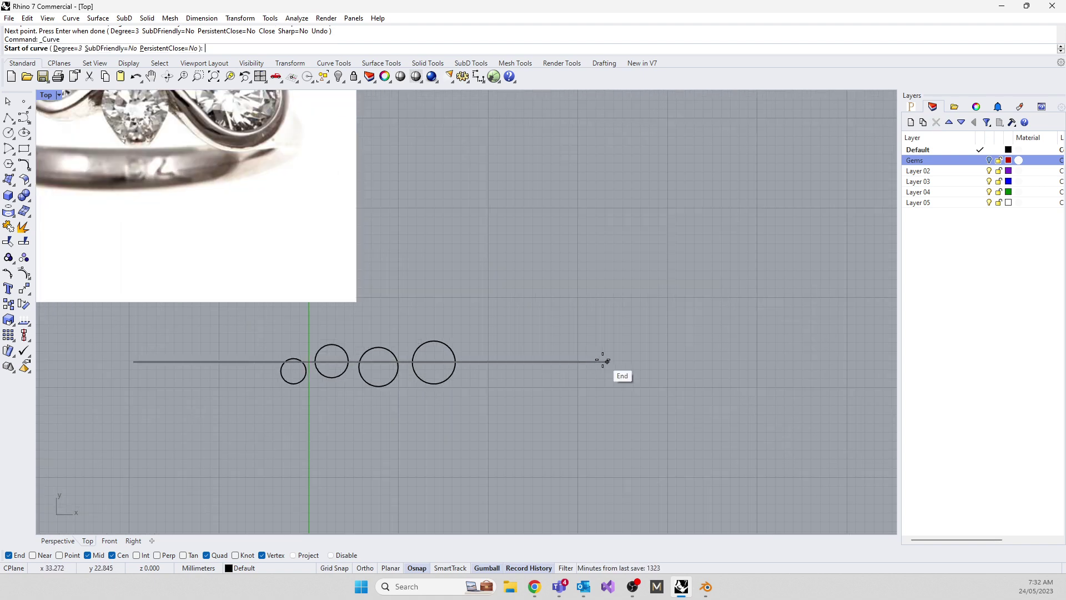
left_click(603, 362)
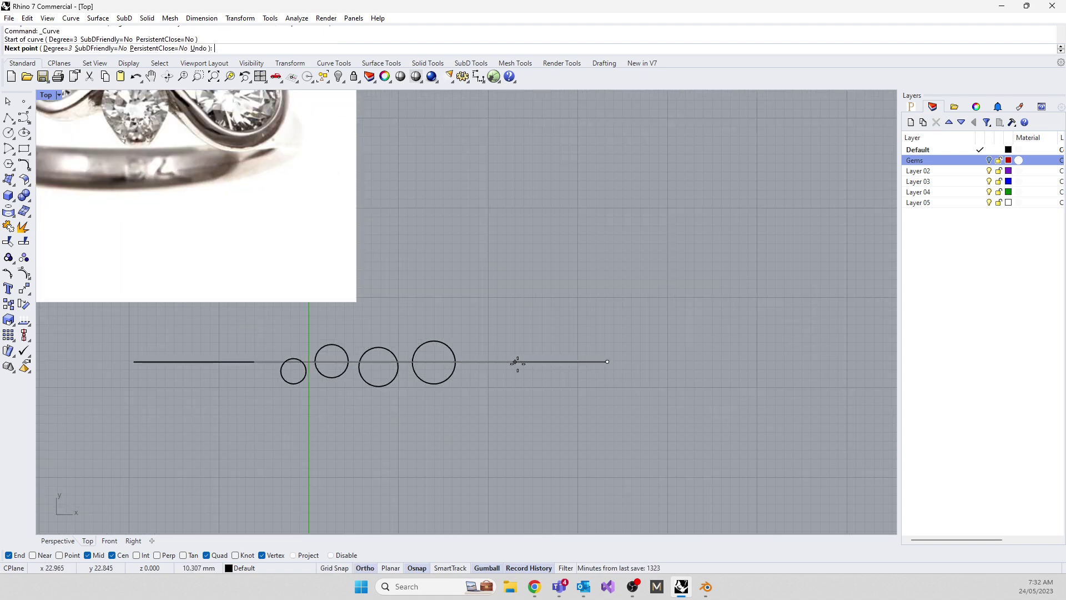
left_click(545, 361)
left_click(470, 361)
right_click(470, 361)
Split the third gem's circle at two points on the sides of its upper half, with the centre snap off
right_click_drag(444, 411, 497, 426)
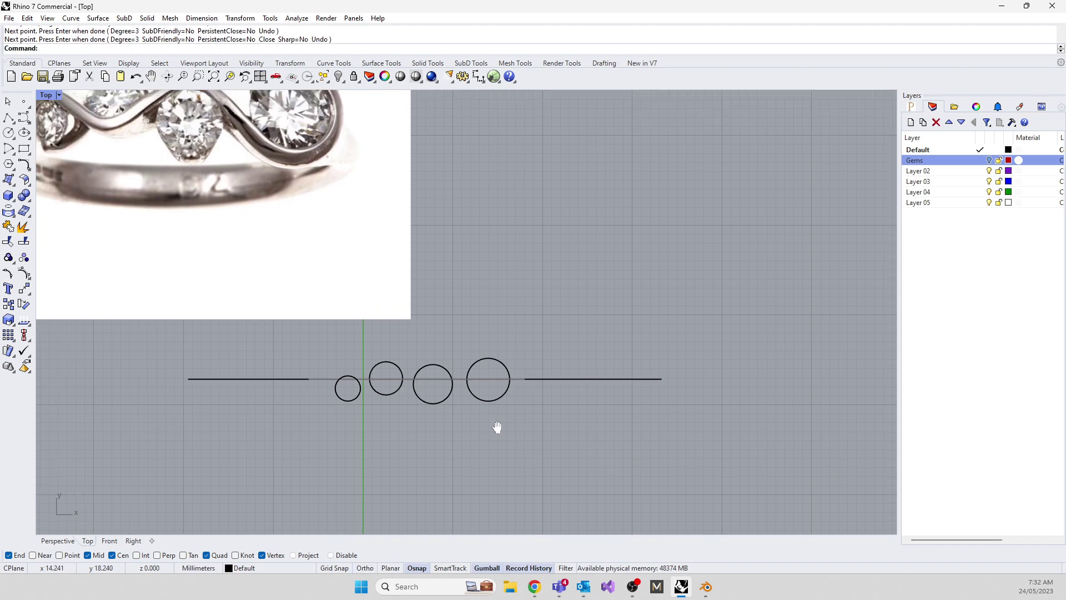
right_click_drag(480, 344, 496, 397)
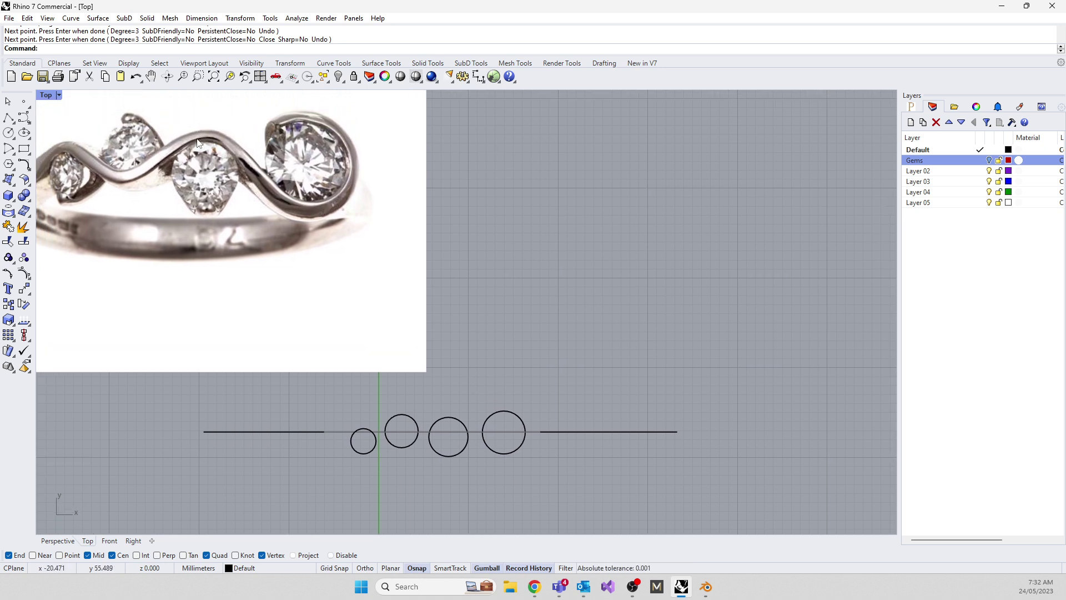
scroll(470, 431, "up", 2)
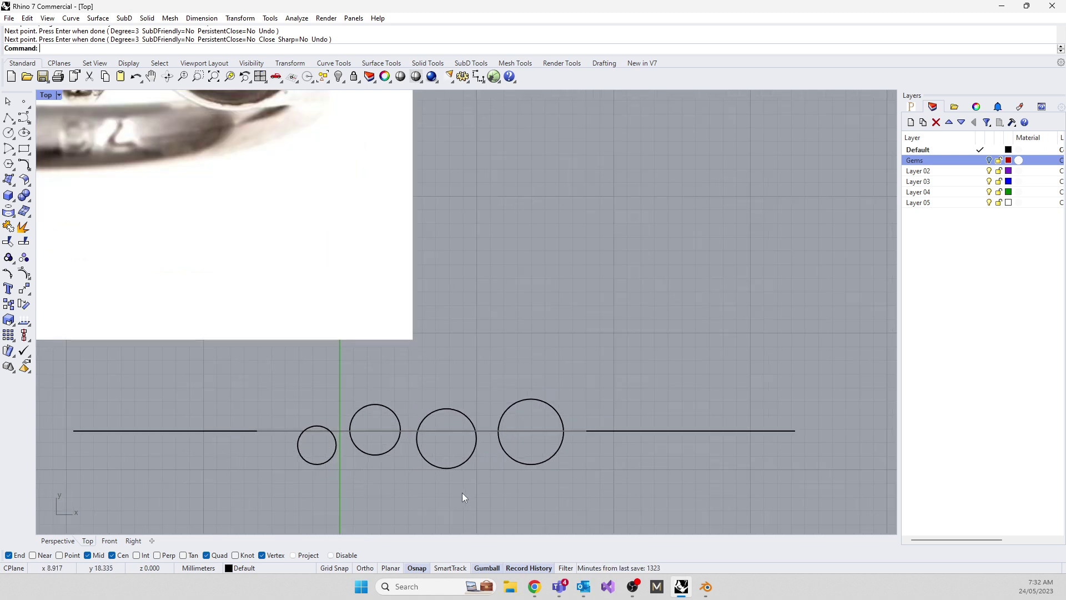
left_click(461, 468)
type("split")
key("Return")
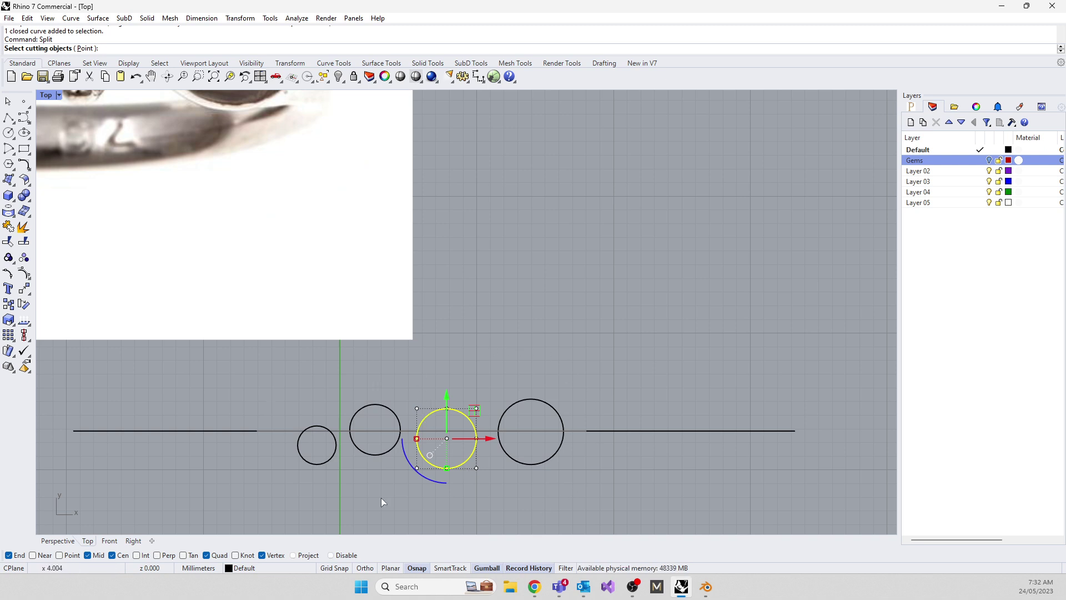
left_click(86, 49)
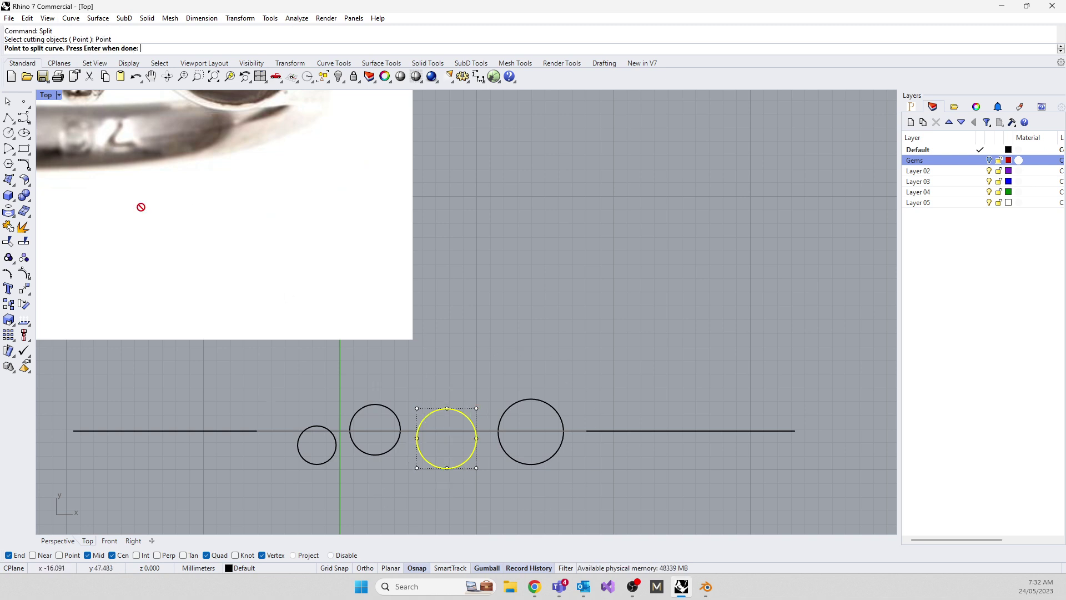
scroll(311, 268, "down", 5)
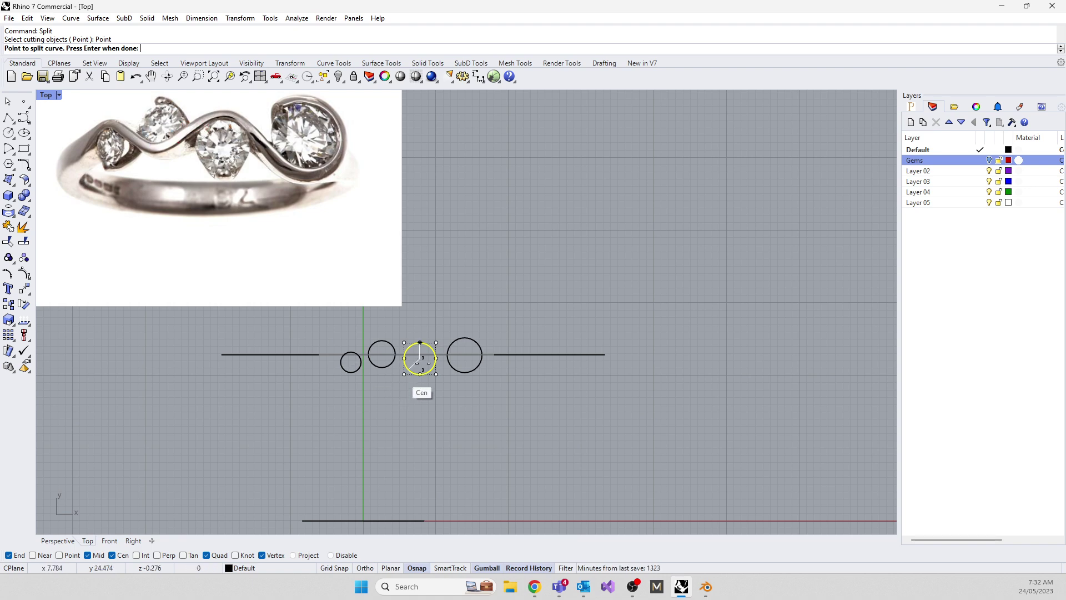
scroll(433, 355, "up", 5)
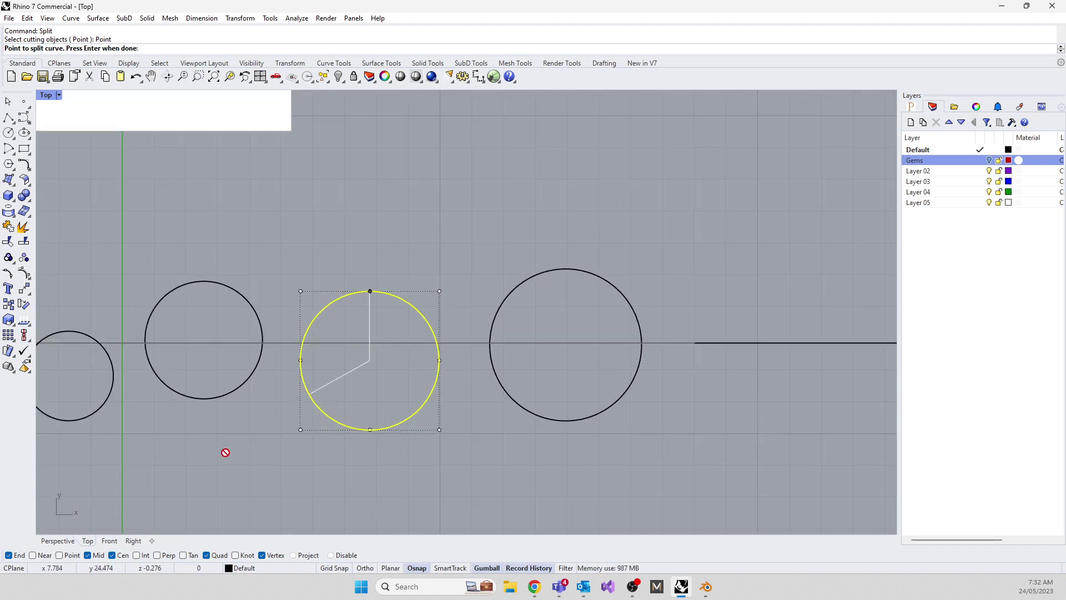
left_click(88, 555)
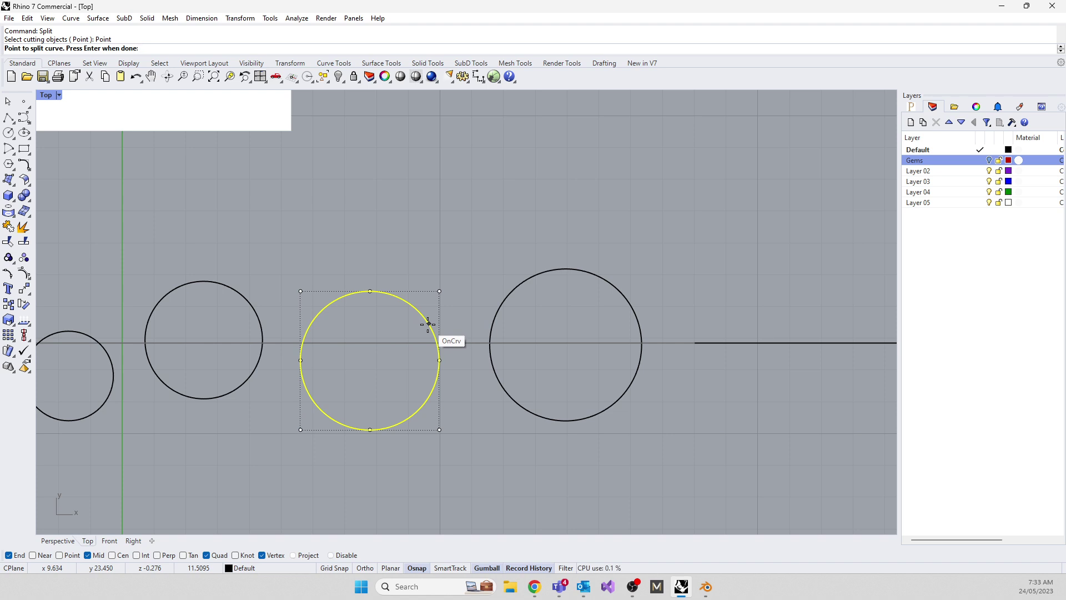
left_click(428, 323)
left_click(309, 330)
key("Return")
Delete the lower part of the third gem's split circle, keeping its upper arc
left_click(343, 424)
scroll(412, 447, "down", 8)
key("Delete")
Split the second gem's circle at two points on its lower half and delete the upper part, keeping the bottom arc
scroll(343, 404, "up", 5)
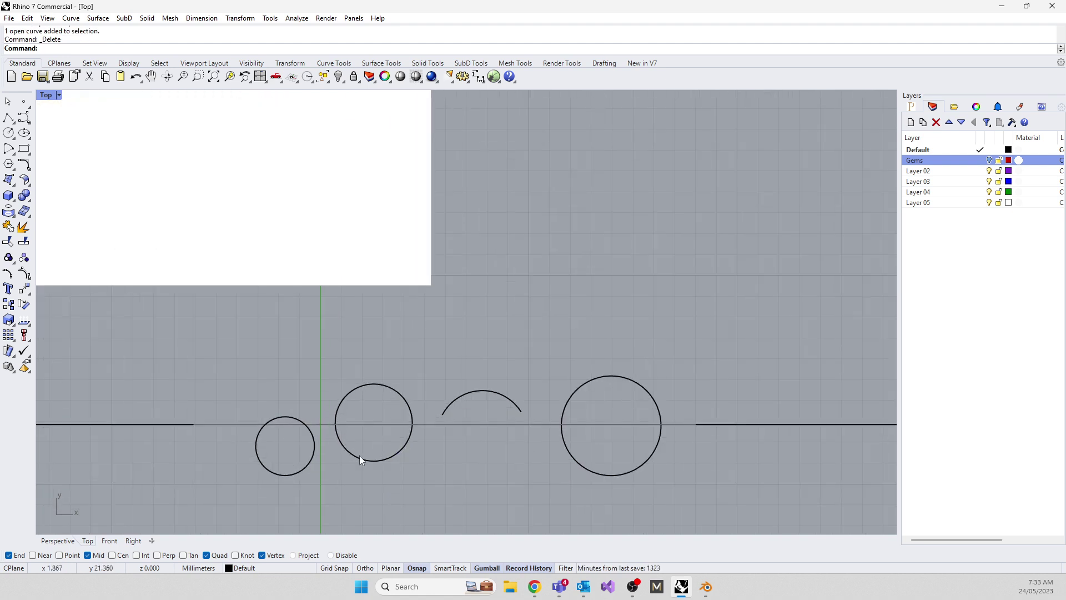
left_click(359, 456)
type("split")
key("Return")
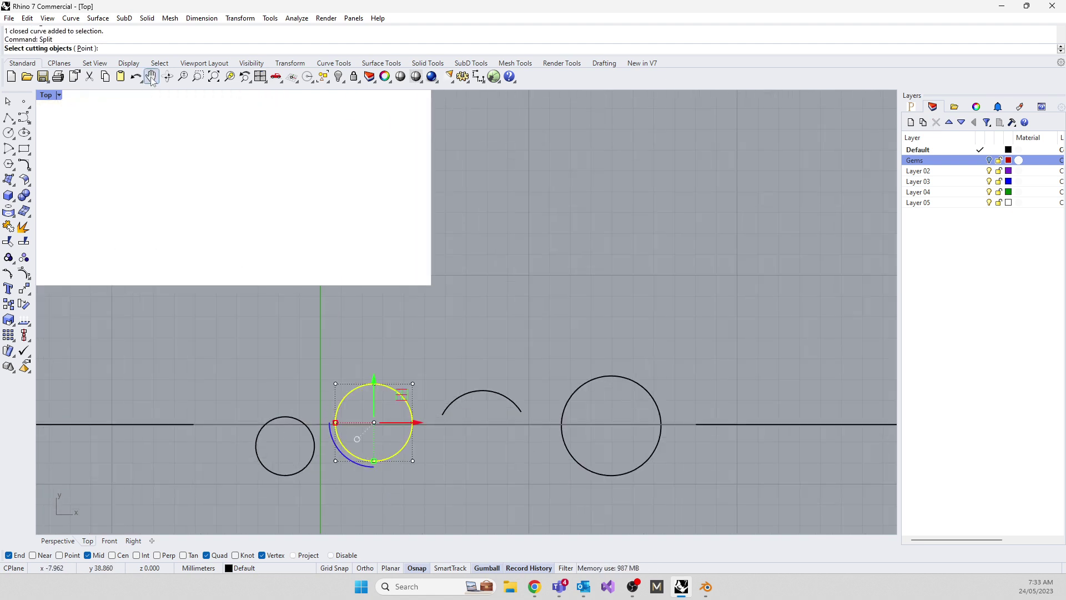
left_click(86, 49)
left_click(407, 441)
left_click(340, 438)
key("Return")
key("Escape")
left_click(353, 399)
key("Delete")
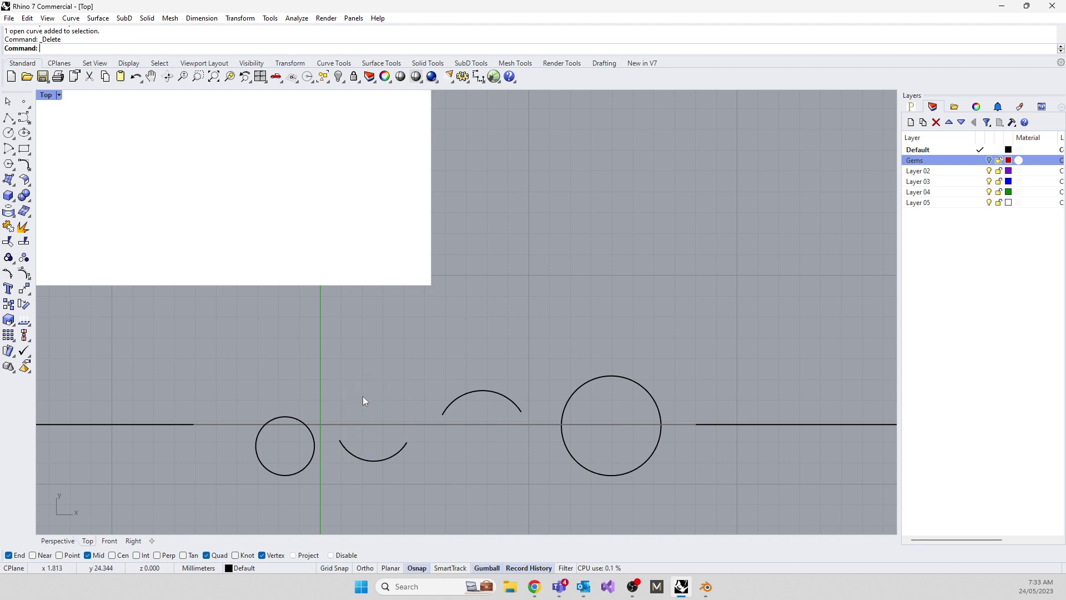
Split the first gem's circle at two points on its left and right sides
scroll(444, 393, "down", 2)
scroll(429, 478, "down", 4)
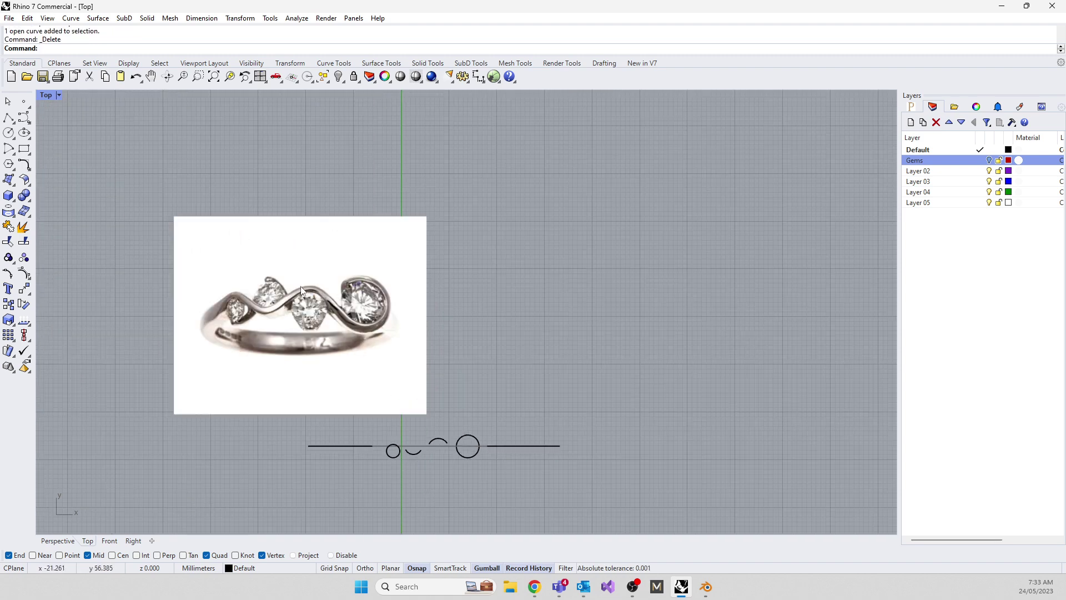
scroll(395, 455, "up", 4)
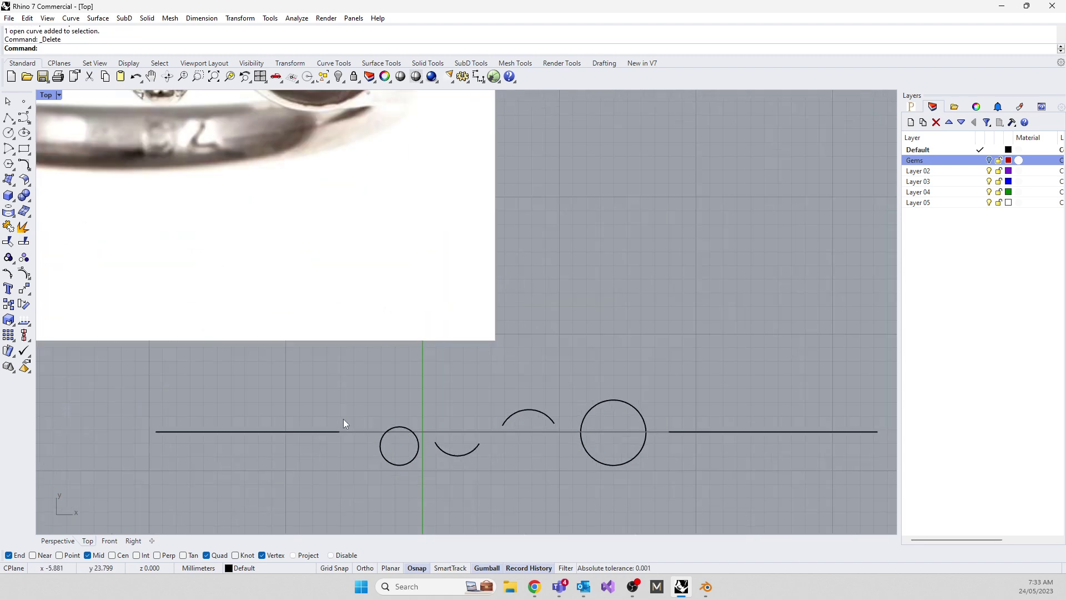
scroll(340, 420, "down", 2)
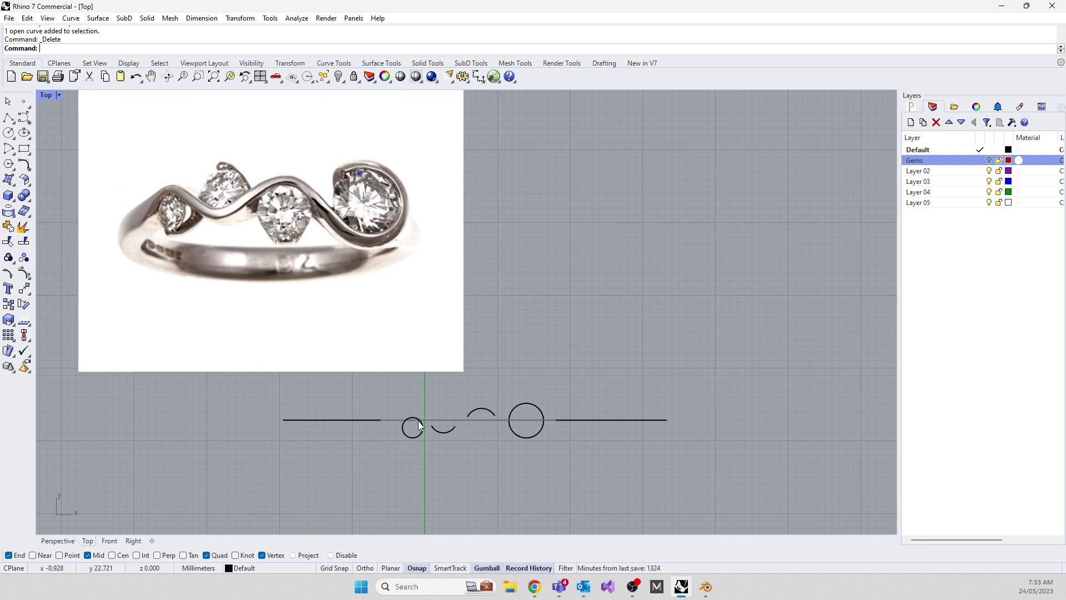
scroll(422, 426, "up", 5)
left_click(418, 460)
type("split")
key("Return")
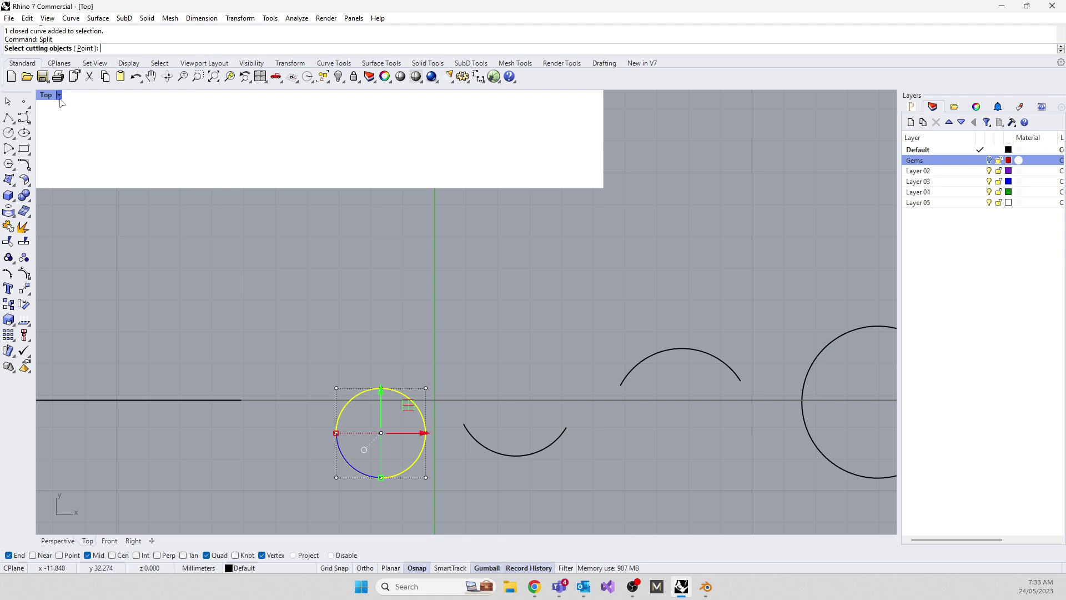
left_click(88, 49)
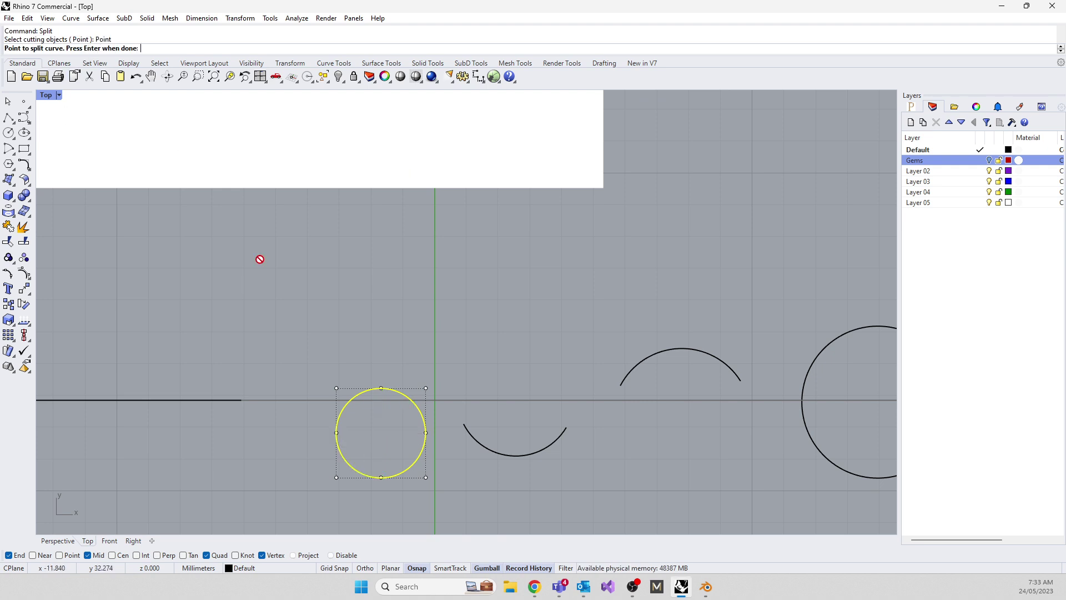
left_click(417, 435)
left_click(317, 436)
key("Return")
Delete the lower part of the first gem's split circle and raise the remaining upper arc slightly
key("Escape")
left_click(359, 473)
key("Delete")
scroll(270, 472, "down", 3)
scroll(275, 444, "down", 2)
right_click_drag(278, 401, 430, 421)
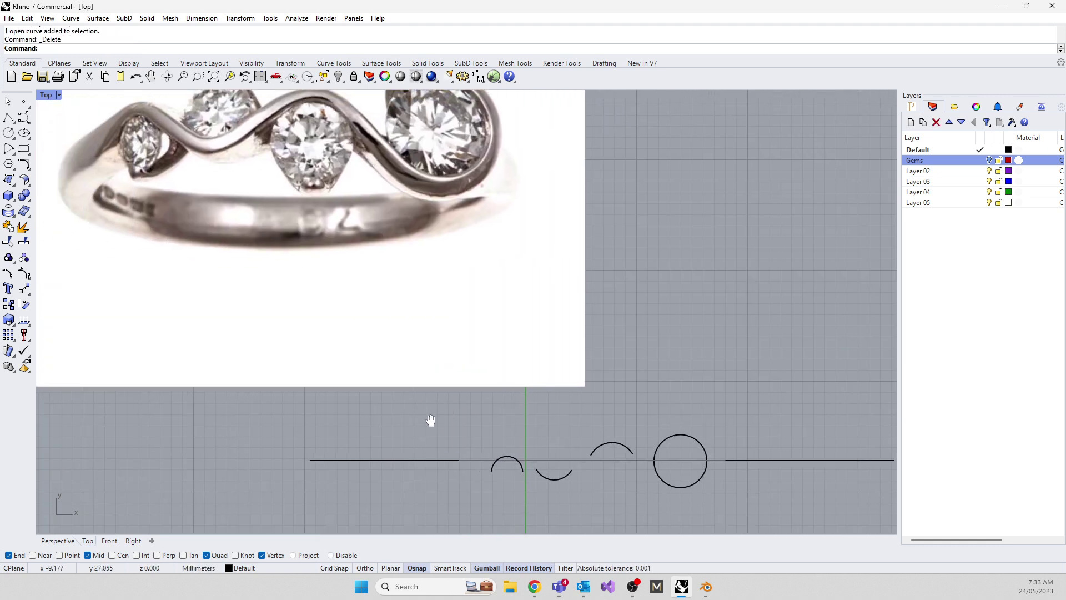
left_click(489, 456)
left_click_drag(504, 415, 503, 419)
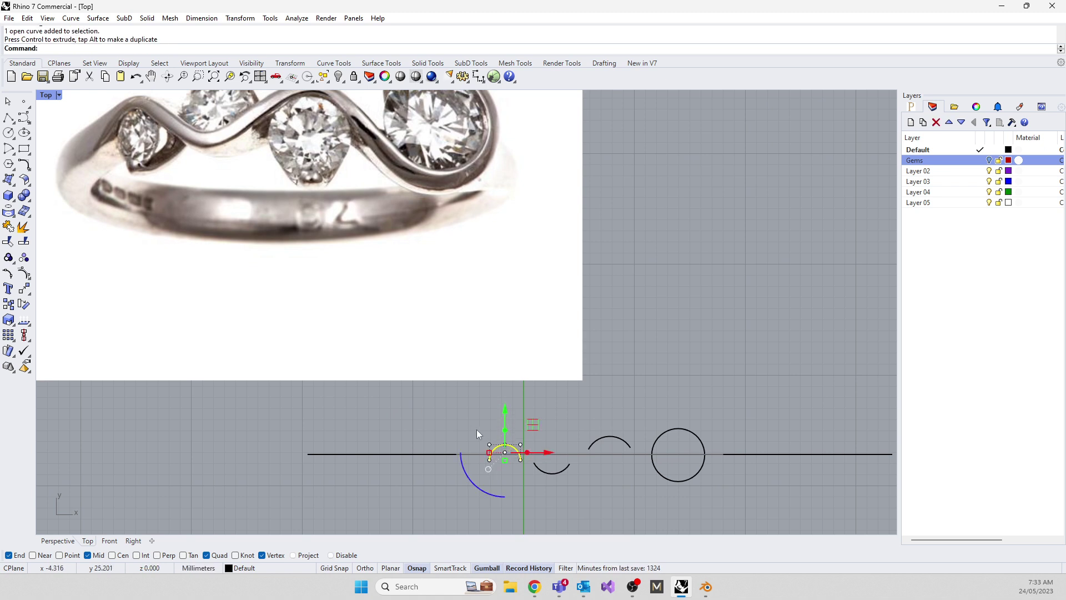
scroll(531, 461, "up", 5)
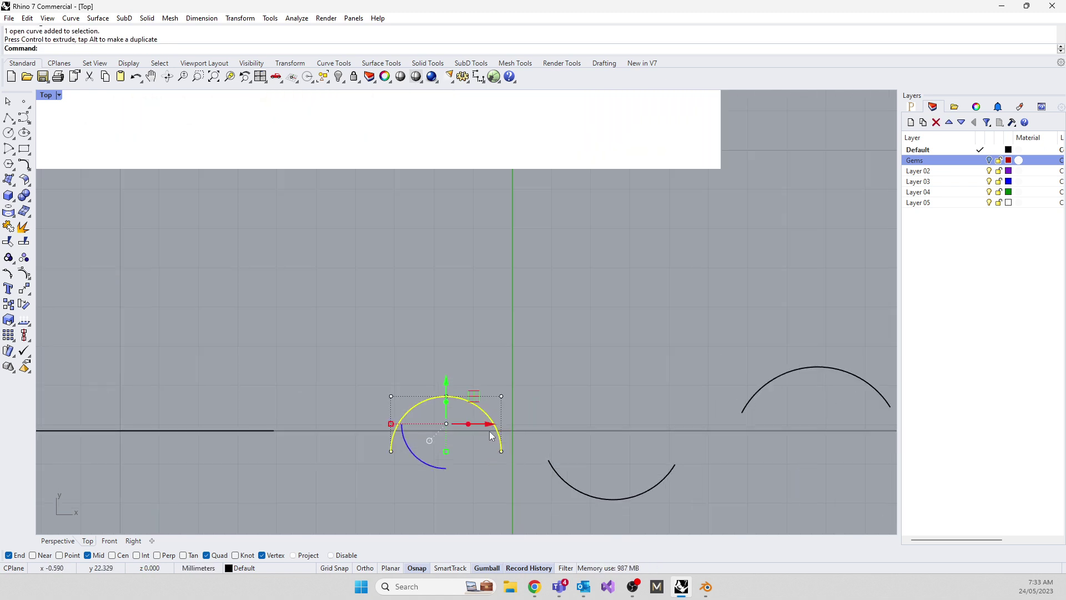
scroll(489, 454, "down", 6)
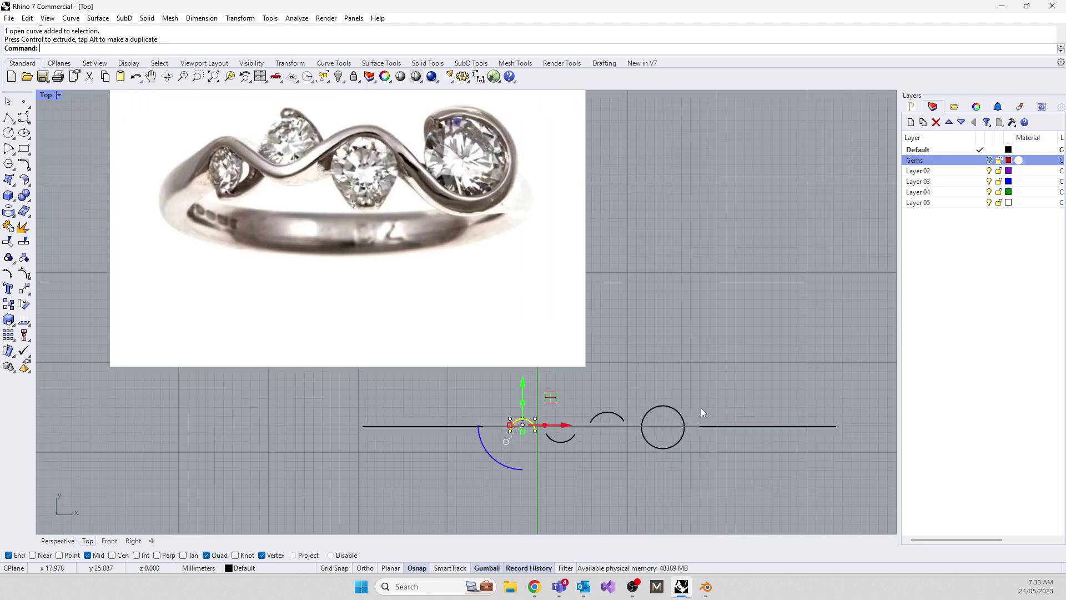
Split the largest gem's circle at two points, upper left and lower left
left_click(658, 448)
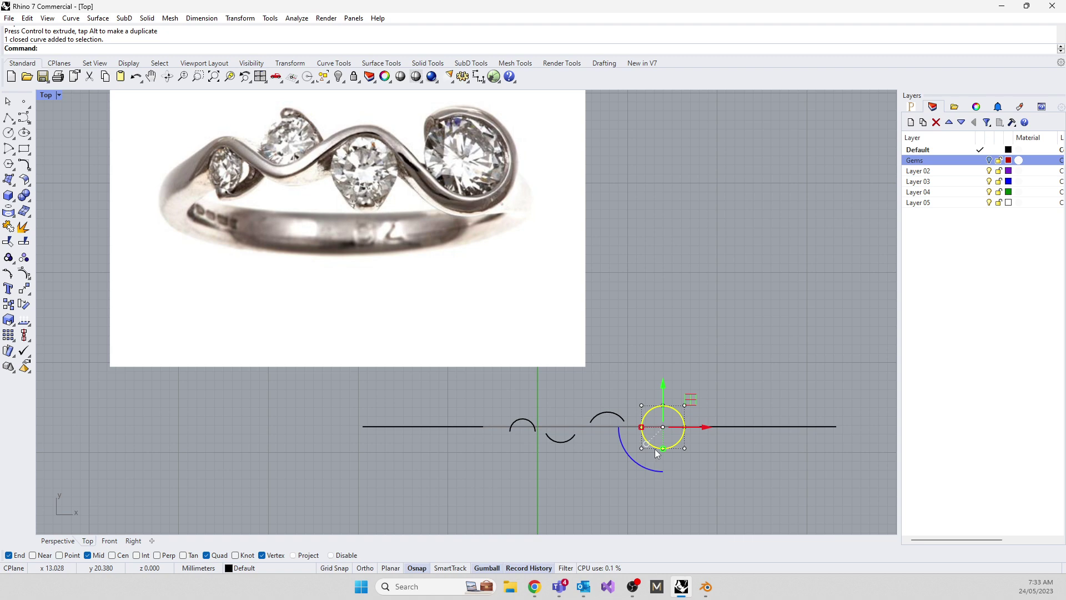
key("Return")
scroll(670, 430, "up", 4)
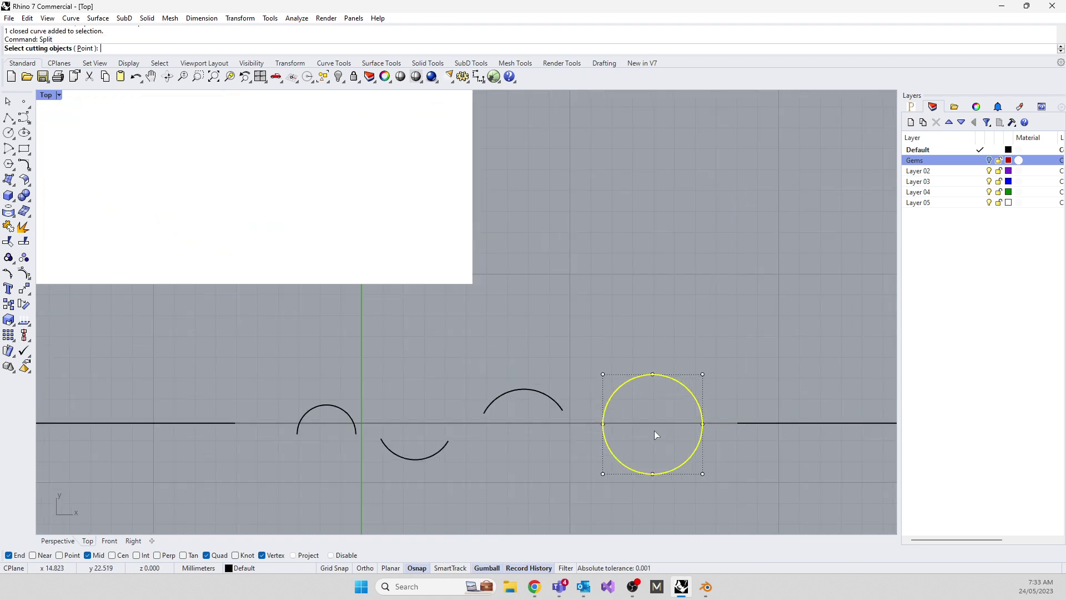
type("p")
key("Return")
scroll(516, 405, "down", 4)
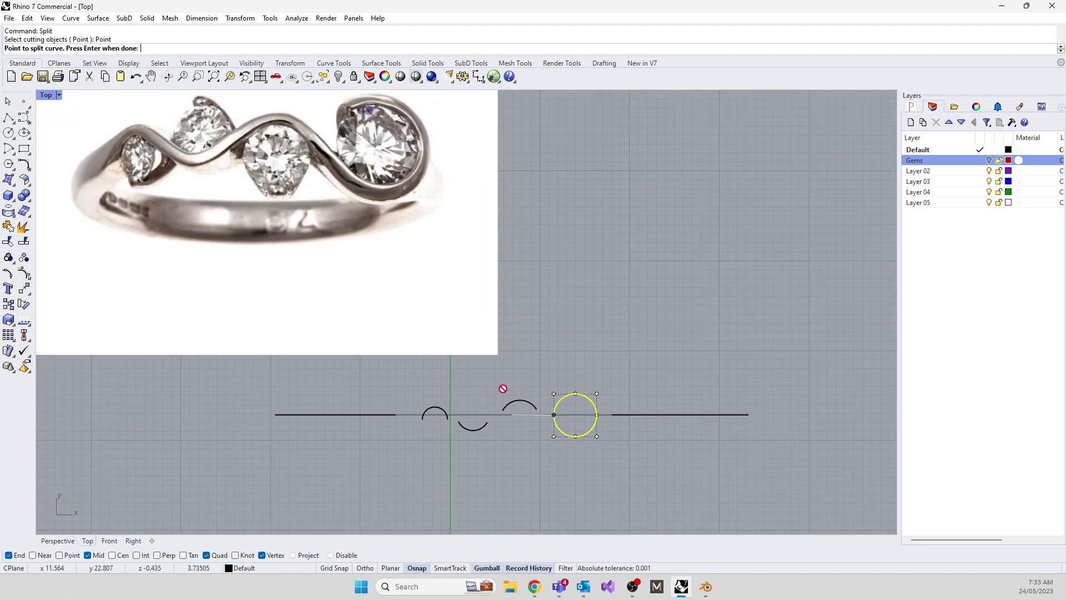
left_click(560, 399)
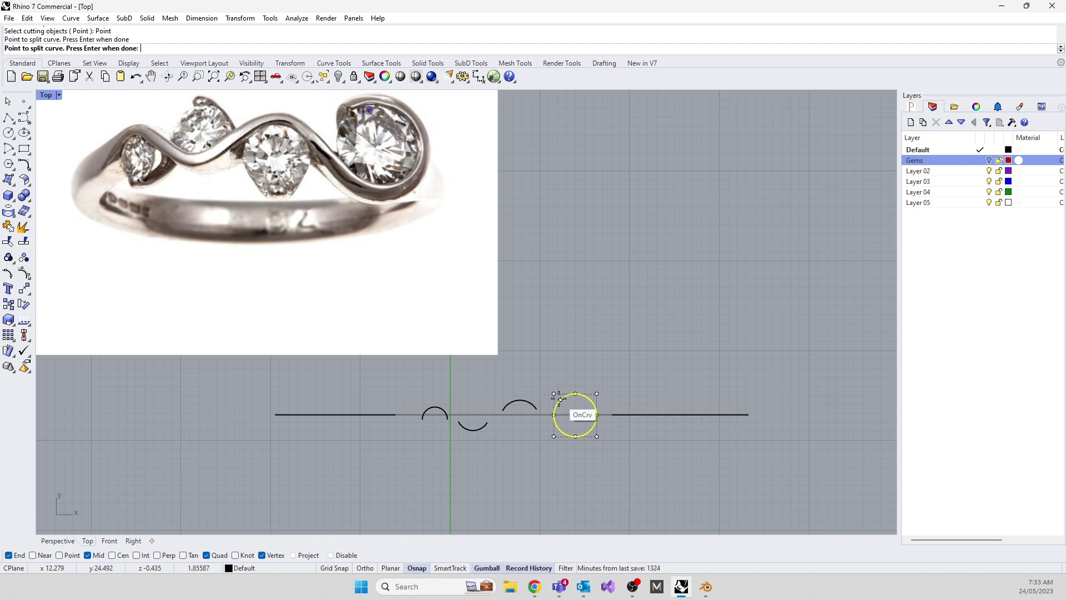
left_click(560, 431)
key("Return")
left_click(575, 392)
key("Delete")
key("ctrl+z")
Delete the short left piece of the largest split circle, keeping the long arc around its right side
left_click(603, 474)
left_click(557, 415)
key("Delete")
scroll(522, 451, "up", 5)
right_click_drag(608, 444, 627, 440)
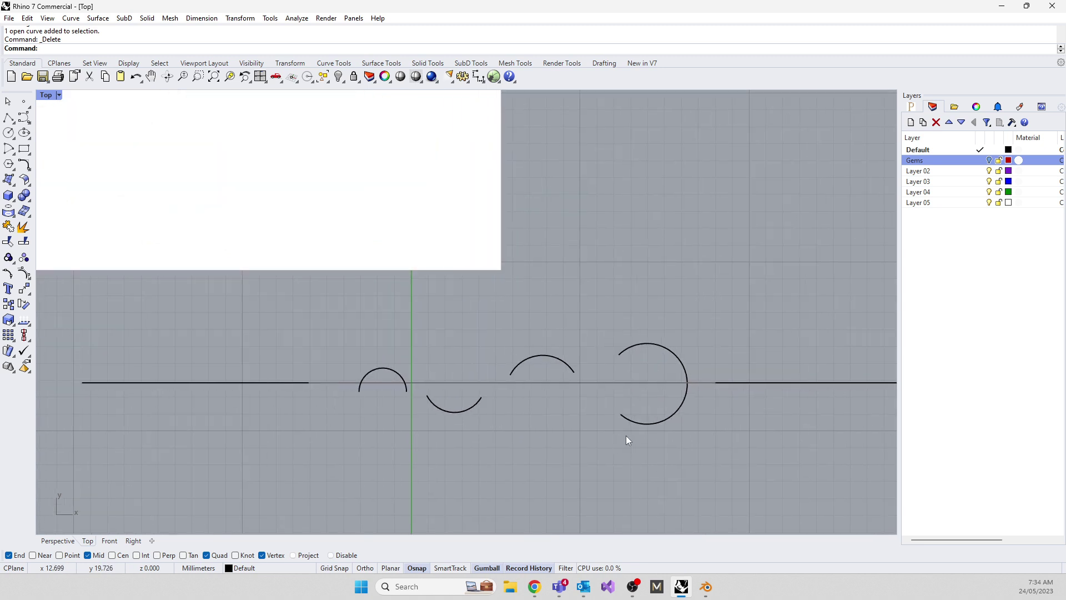
type("Bledn")
key("Down")
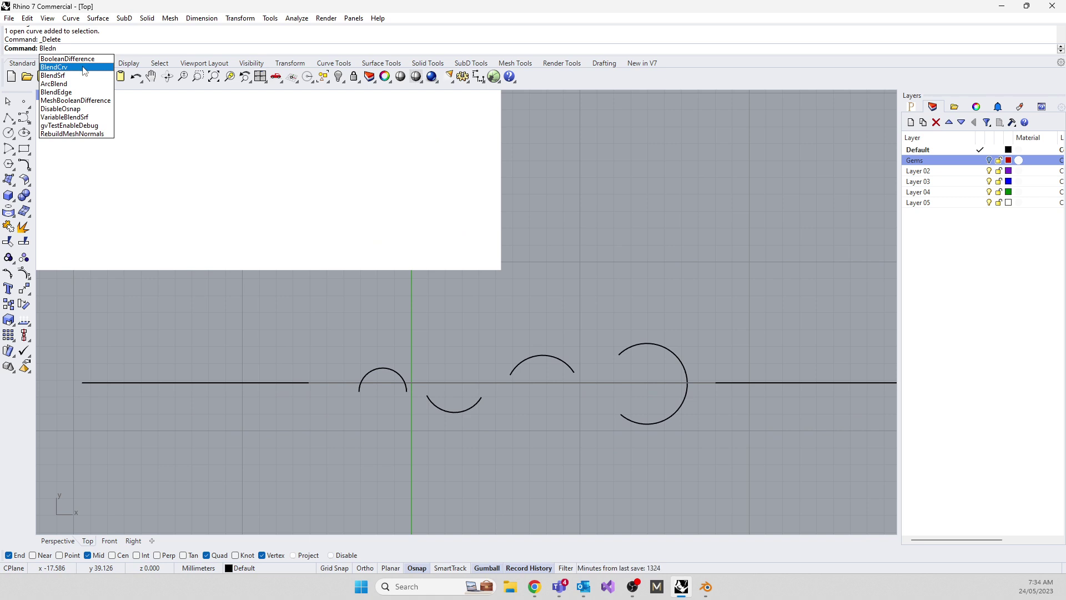
key("Return")
left_click(621, 421)
left_click(569, 365)
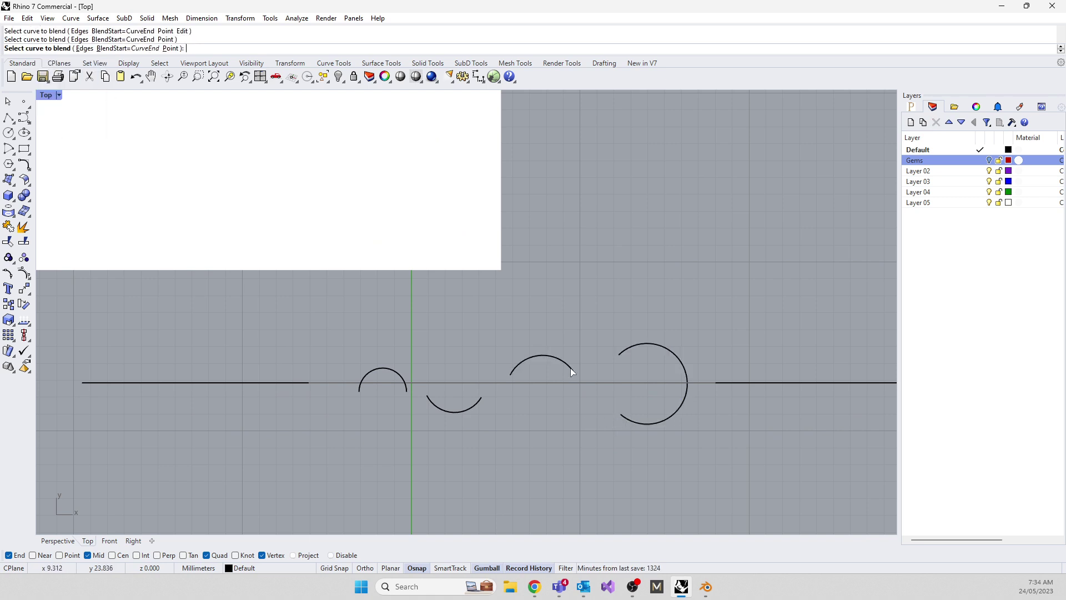
left_click(378, 221)
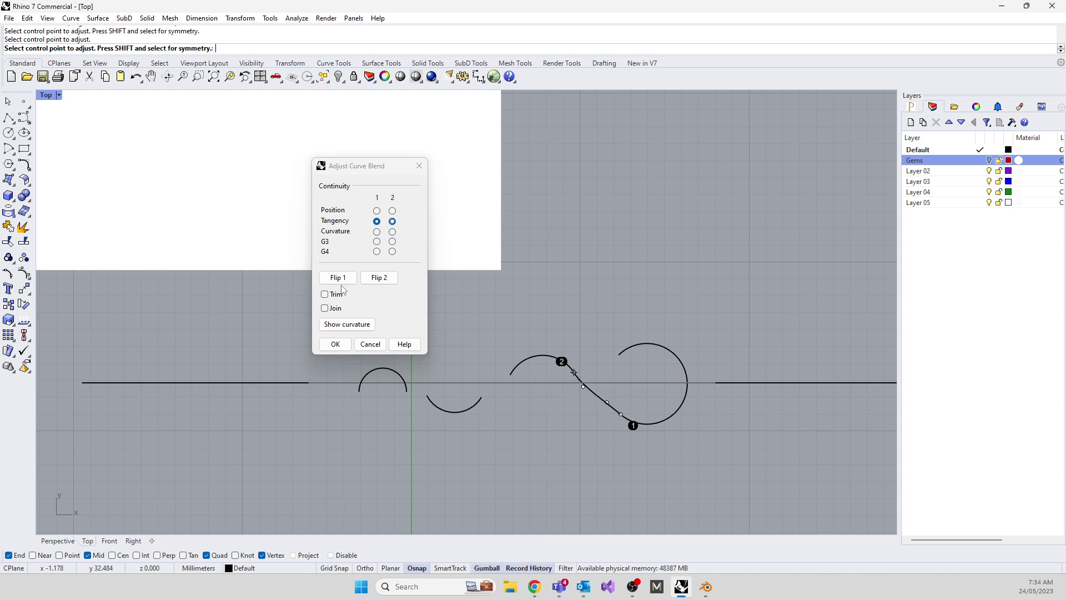
left_click(370, 344)
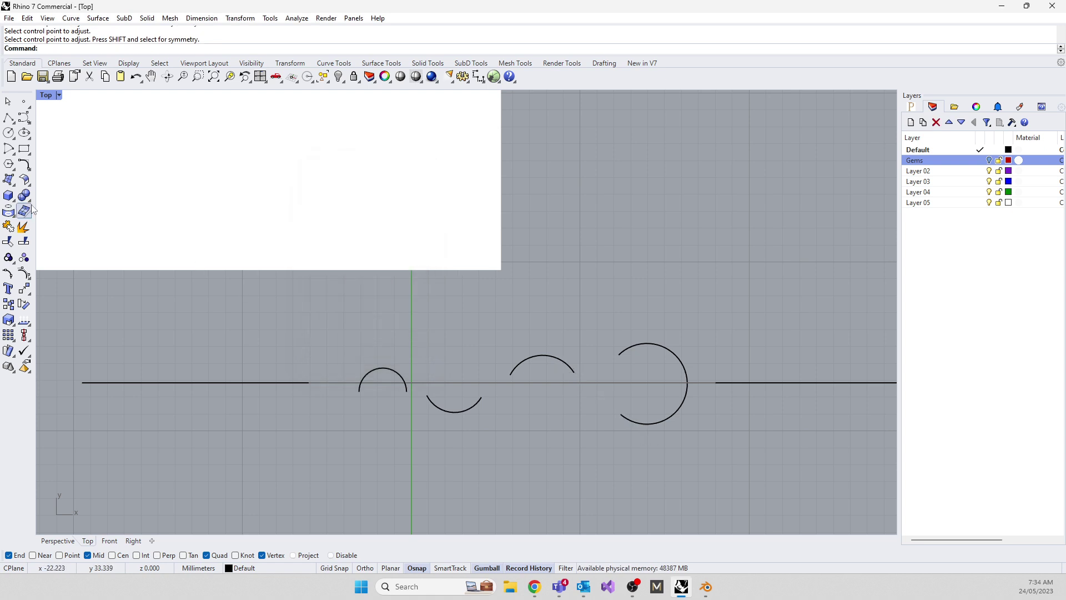
Draw a degree 3 control-point curve from the largest arc's lower end through a midpoint to the third gem's arc's right end
left_click(24, 117)
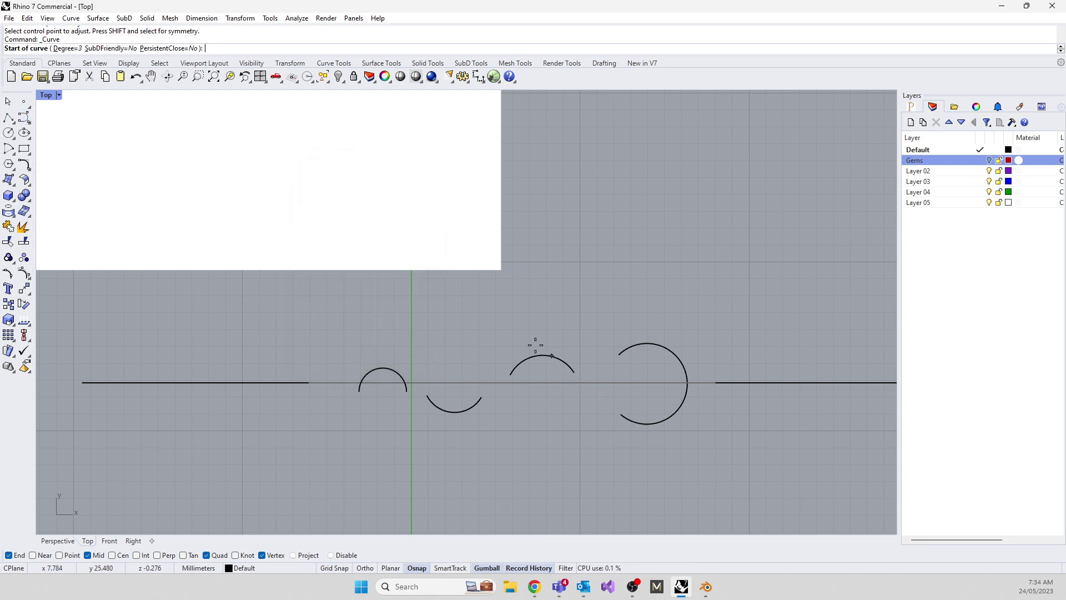
left_click(617, 408)
left_click(595, 391)
left_click(575, 372)
key("Return")
scroll(595, 426, "down", 5)
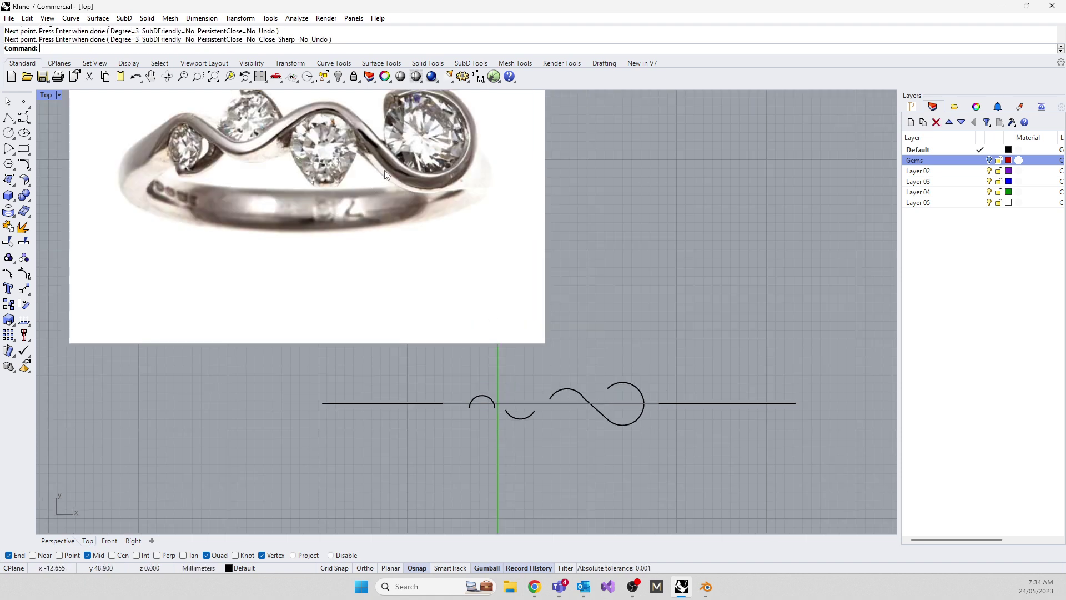
Connect the third gem's arc's left end to the second gem's arc's right end with a two-point control-point curve
scroll(530, 401, "up", 3)
right_click(552, 402)
left_click(565, 367)
left_click(535, 396)
key("Return")
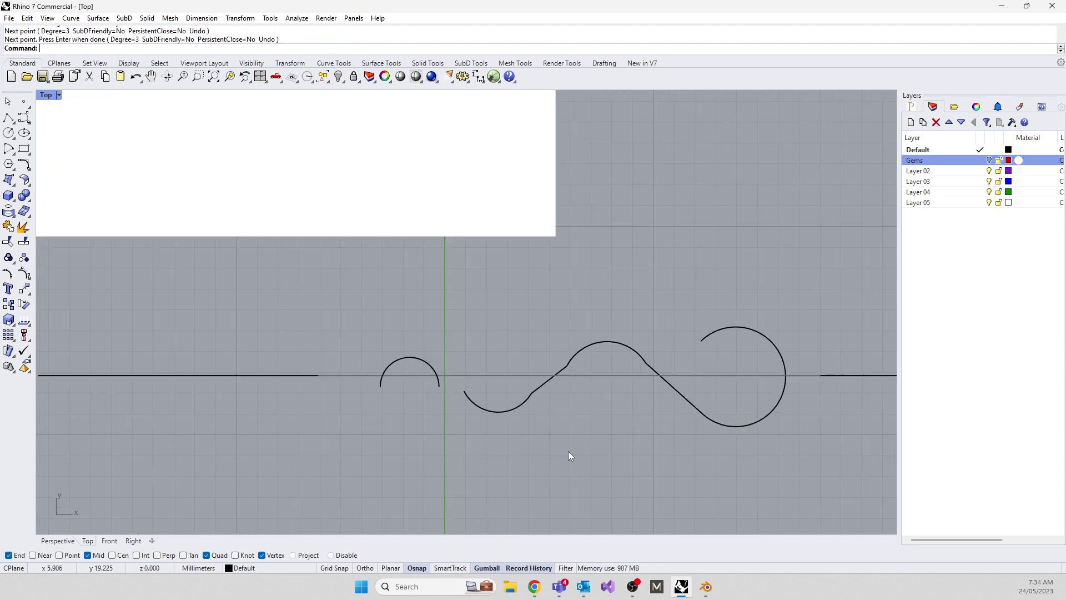
Connect the second gem's arc's left end to the first gem's arc's right end with a two-point control-point curve
scroll(567, 452, "down", 3)
scroll(447, 283, "down", 2)
scroll(281, 214, "down", 2)
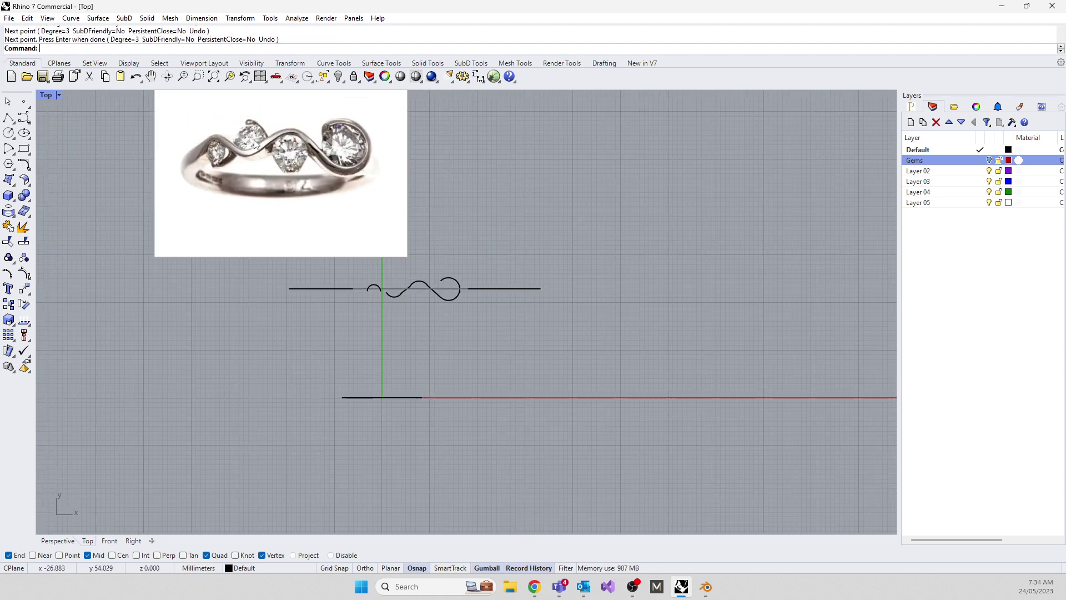
scroll(354, 261, "up", 7)
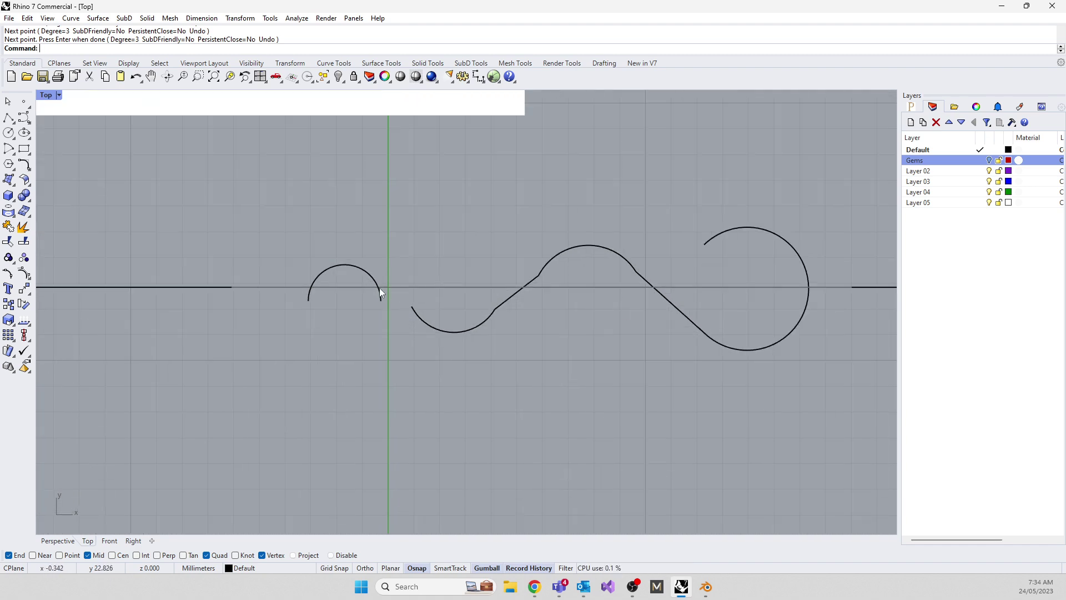
scroll(396, 324, "down", 6)
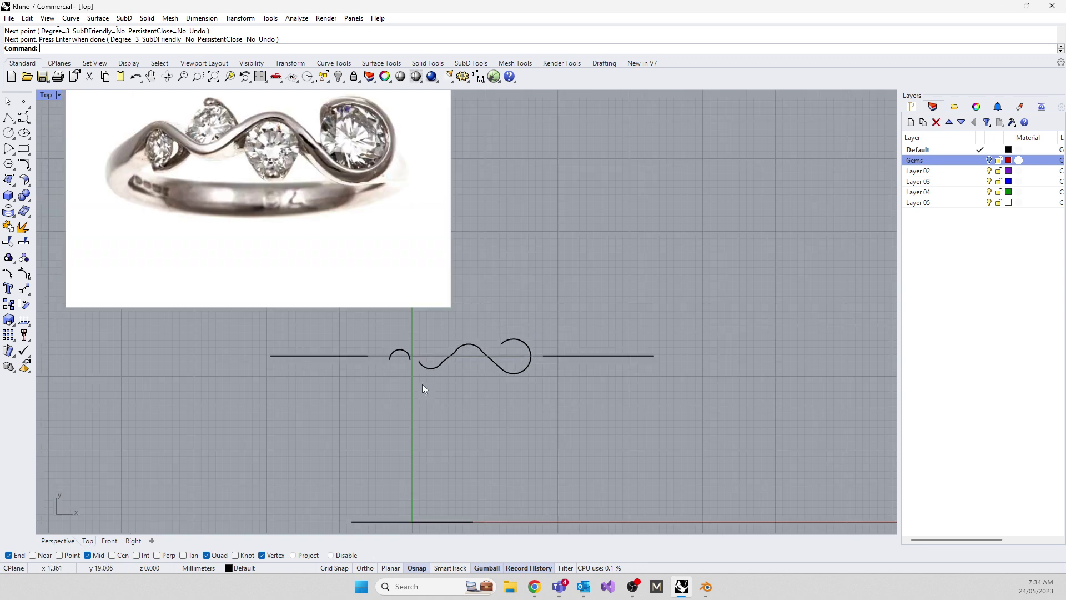
scroll(422, 384, "up", 5)
right_click(407, 336)
left_click(413, 327)
left_click(388, 322)
right_click(374, 362)
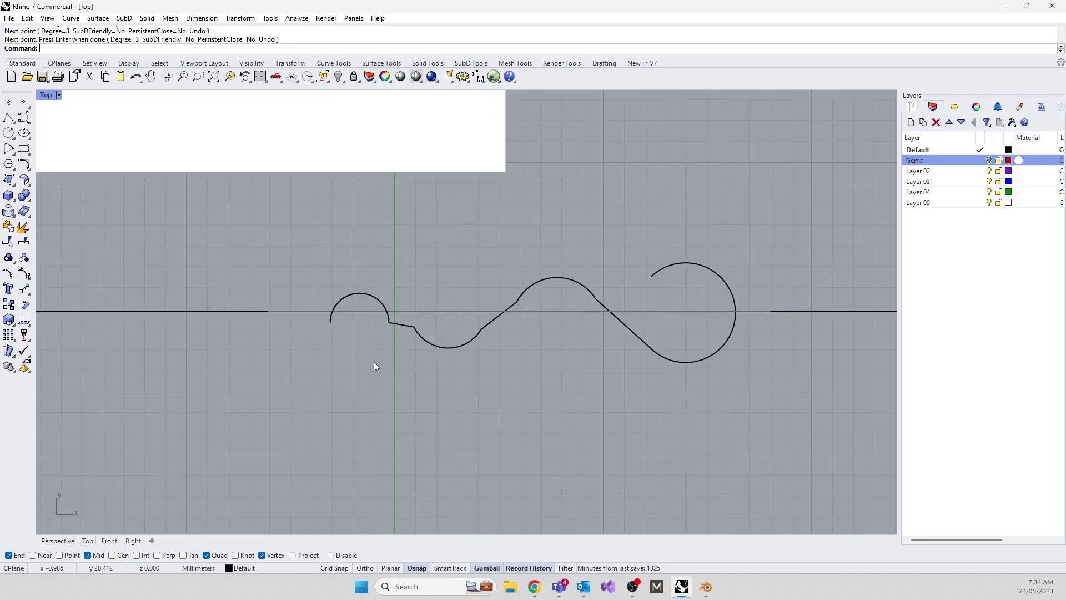
Connect the first gem's arc's left end to the inner end of the left straight curve with a two-point control-point curve
right_click(338, 330)
left_click(330, 322)
left_click(268, 311)
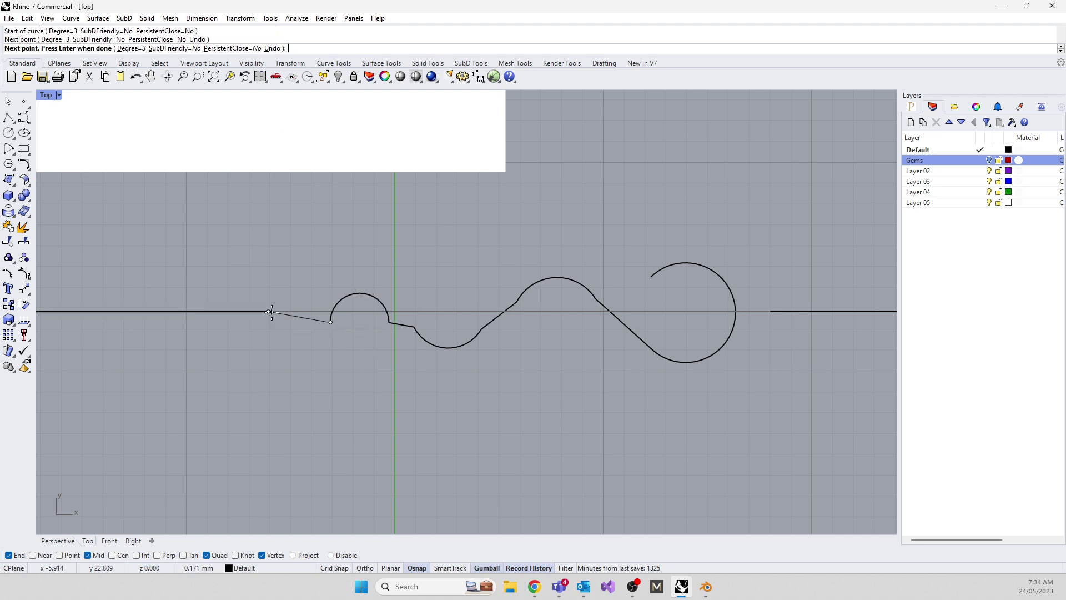
right_click(291, 362)
Join the left straight curve, the four gem arcs and their connecting curves into one open curve
scroll(311, 360, "down", 4)
left_click_drag(198, 322, 455, 397)
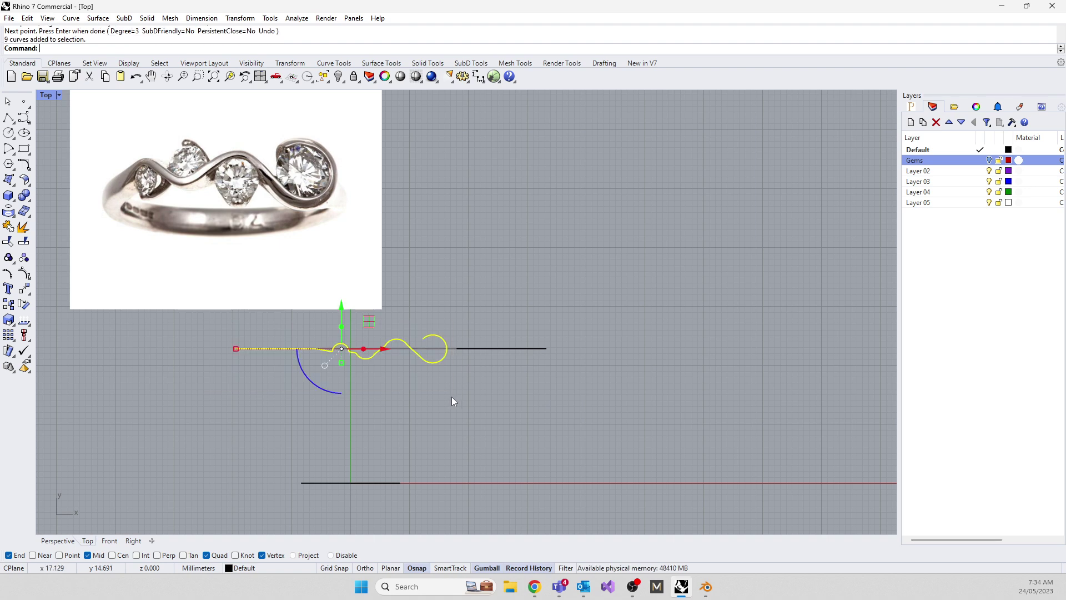
type("Join")
key("Return")
key("Escape")
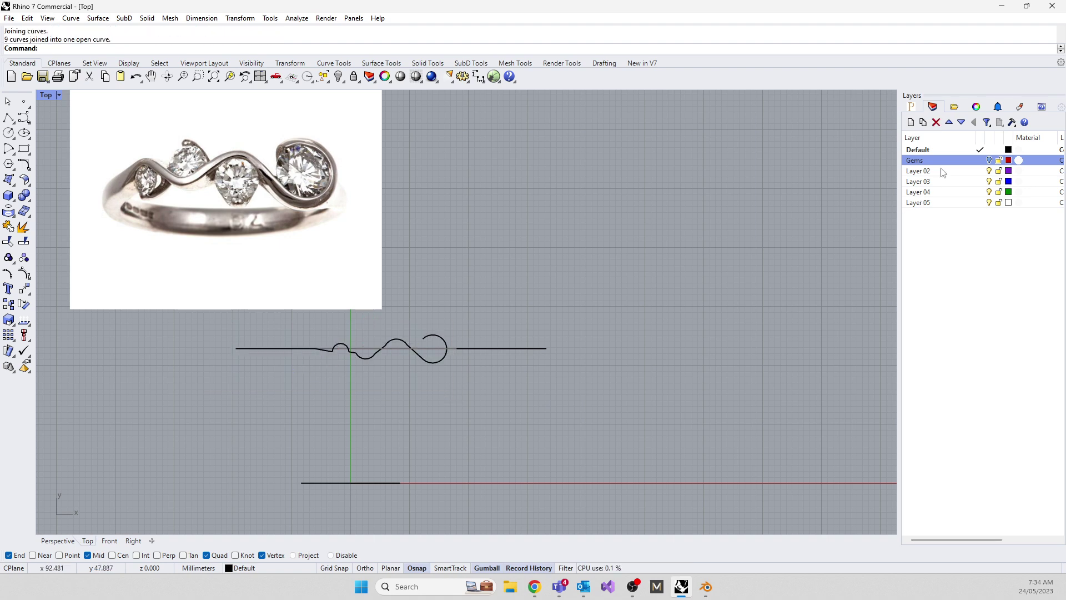
Show and lock the Gems layer to compare the joined curve with the stones
left_click(988, 160)
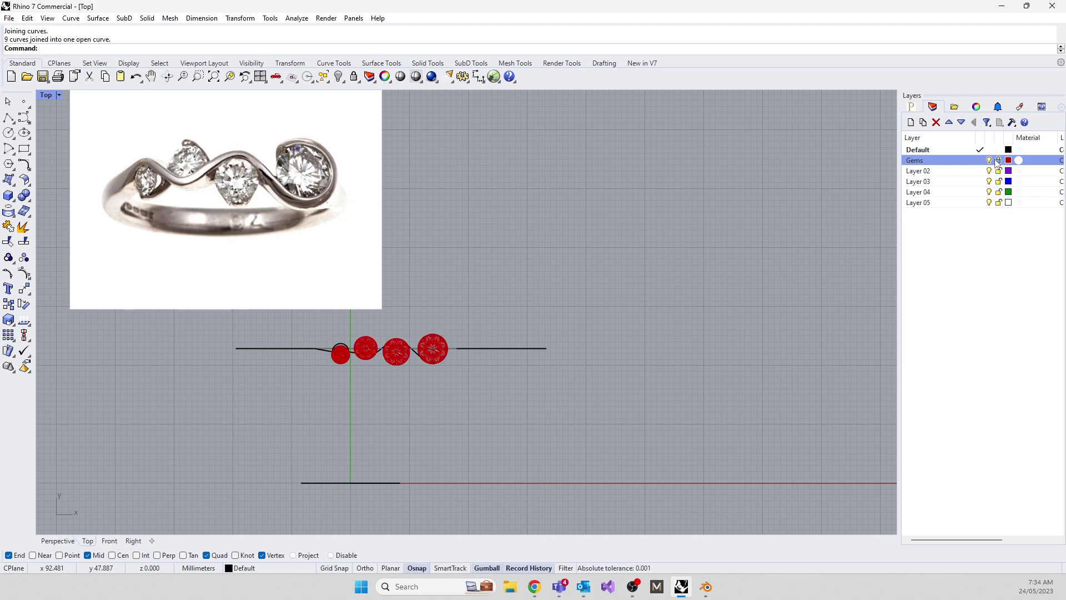
scroll(452, 341, "up", 10)
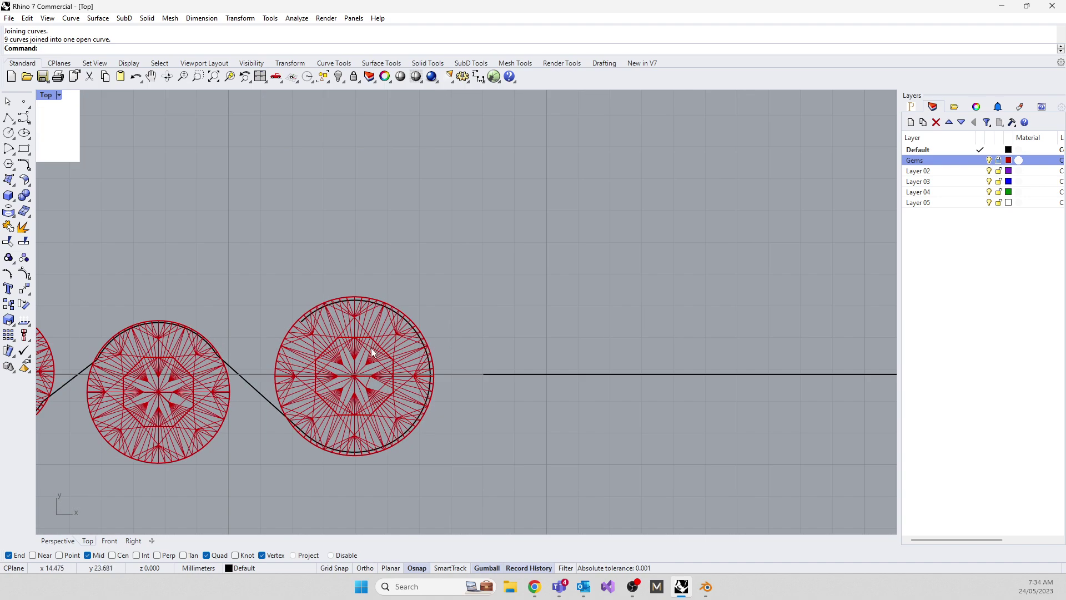
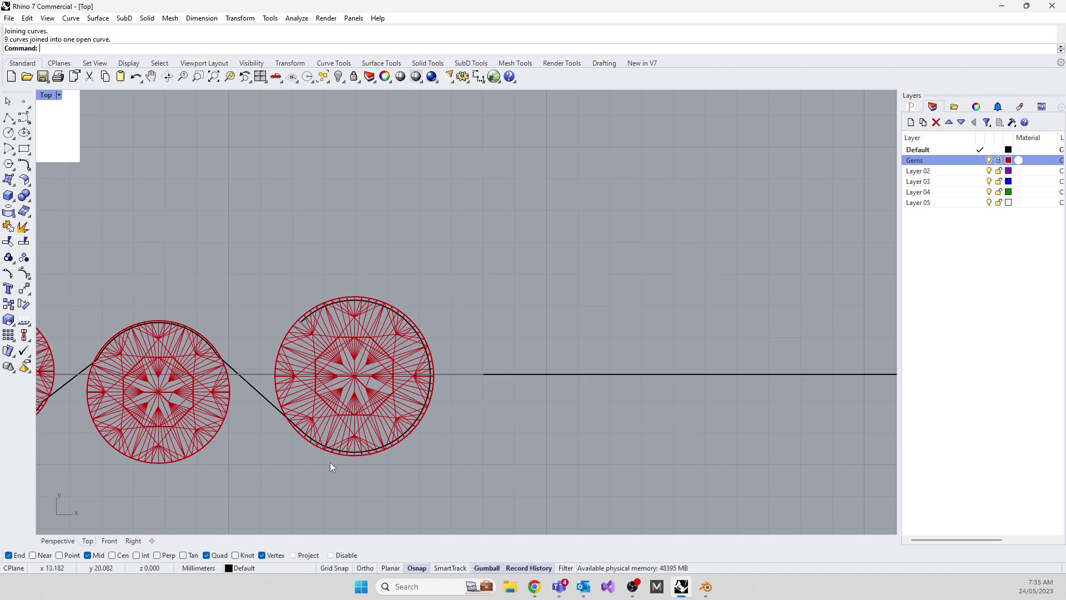
Move the joined curve's control point at the left foot of the first gem's arc down and left, beside the gem's edge
right_click_drag(196, 335, 489, 257)
left_click(95, 312)
scroll(95, 310, "up", 8)
left_click_drag(90, 298, 134, 335)
left_click_drag(147, 296, 129, 327)
Lower the three control points over the top of the first gem's arc to bring the curve closer to the stone
left_click_drag(64, 189, 335, 237)
left_click_drag(224, 186, 224, 210)
right_click_drag(155, 381, 408, 387)
scroll(399, 366, "down", 3)
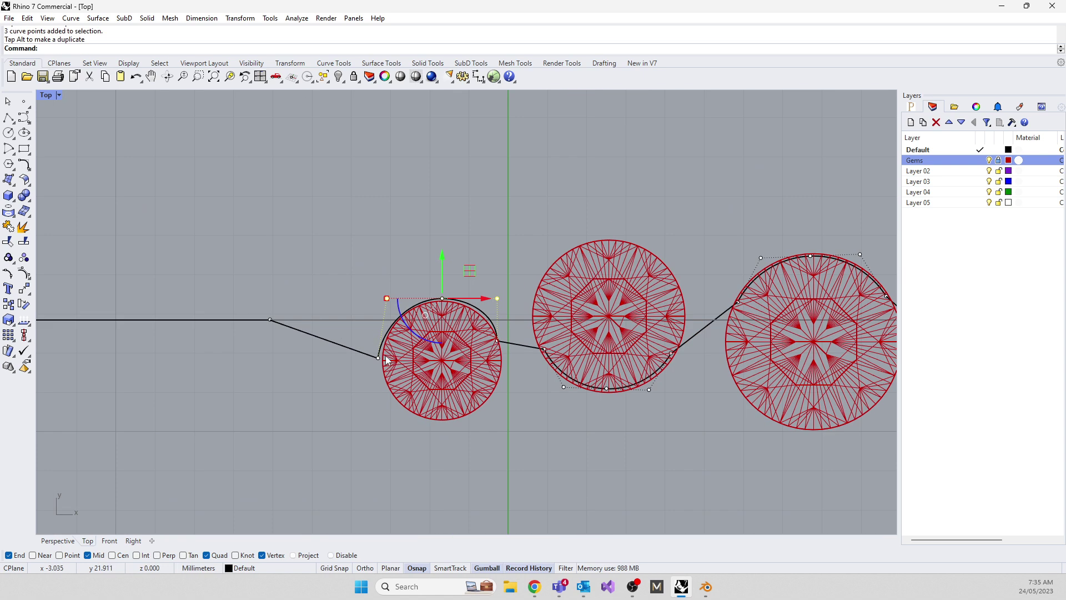
Delete the control point at the kink where the left straight section meets the slope towards the first gem
right_click_drag(377, 311, 592, 519)
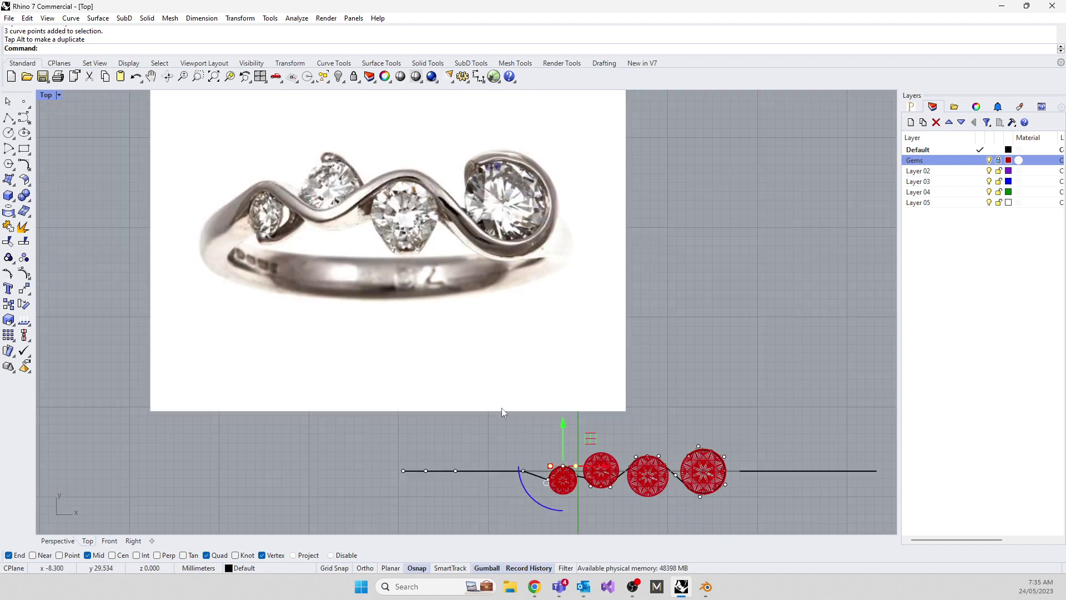
scroll(584, 497, "up", 5)
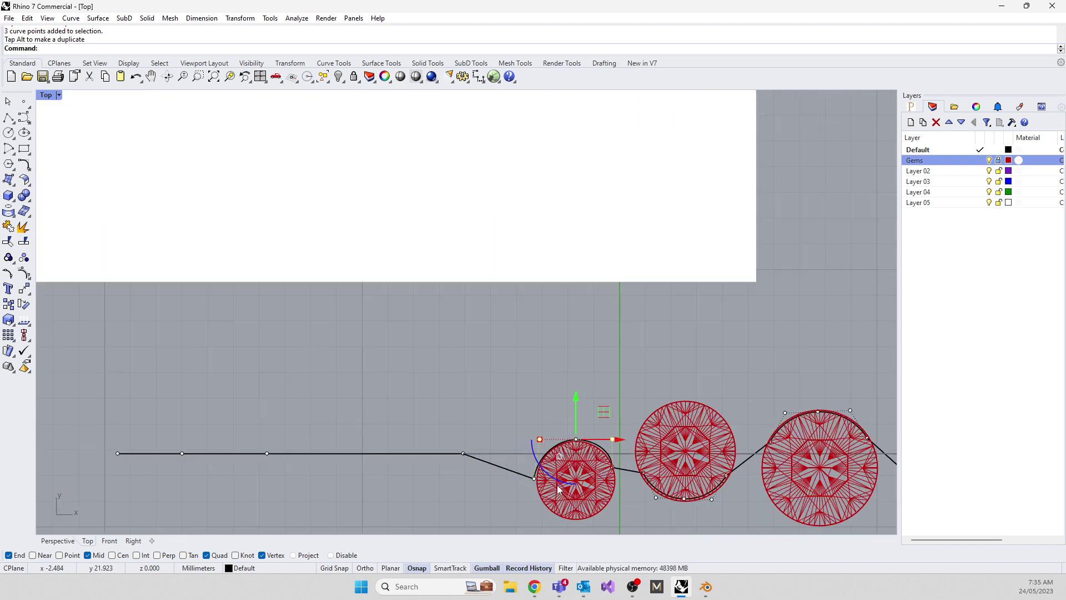
scroll(314, 394, "up", 2)
left_click_drag(257, 366, 304, 416)
key("Delete")
Shift the joined curve's control point on the left straight section horizontally right, closer to the first gem
scroll(302, 425, "down", 3)
left_click(202, 350)
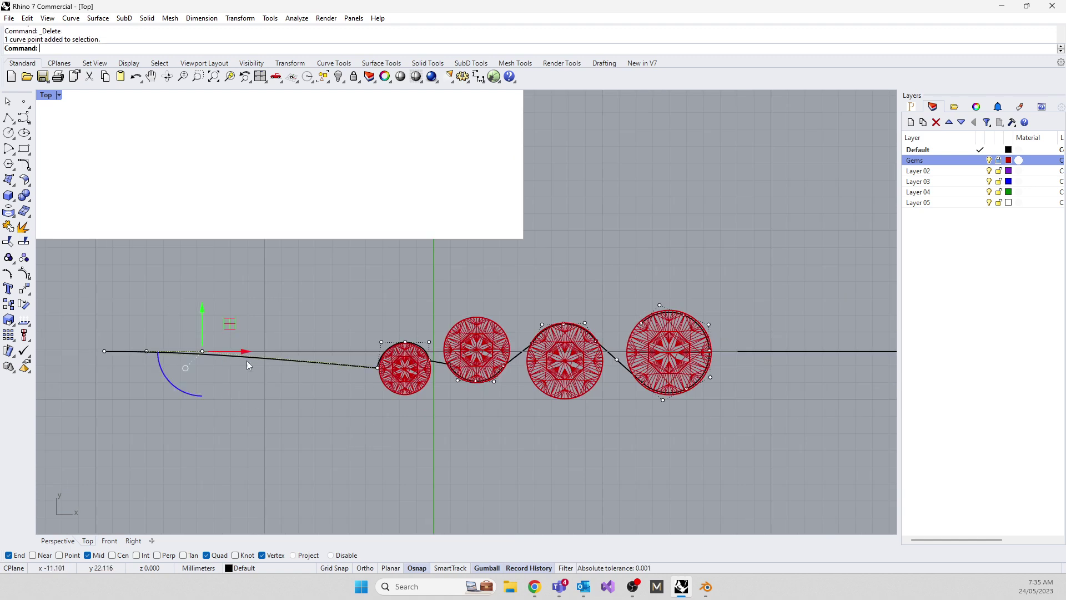
left_click_drag(243, 350, 367, 344)
scroll(382, 381, "down", 5)
scroll(397, 452, "up", 3)
right_click_drag(397, 452, 304, 314)
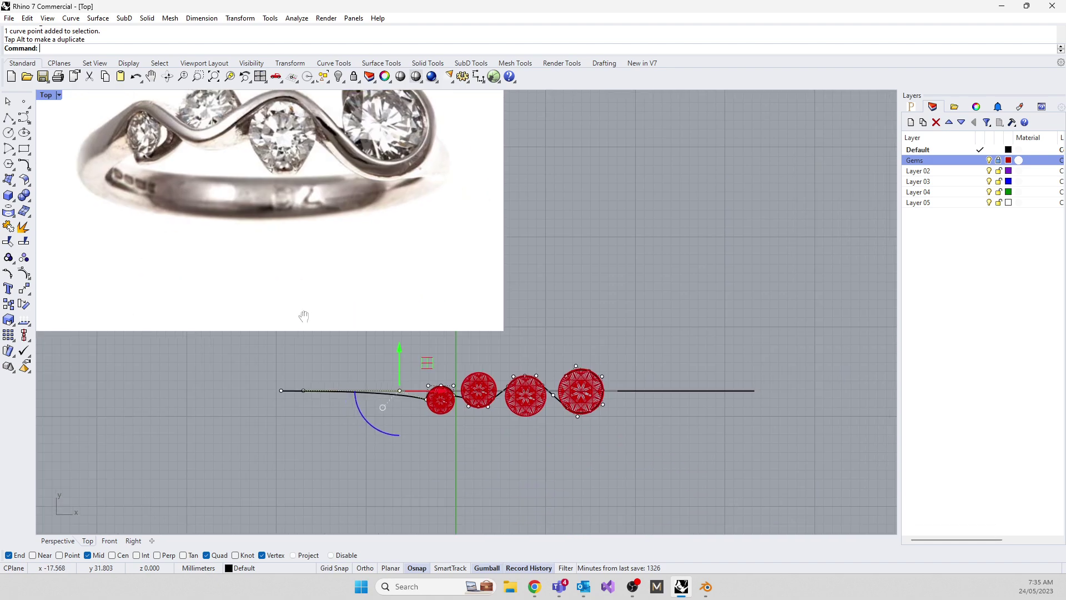
Nudge the control point at the left foot of the first gem's arc slightly up and right, against the gem's edge
scroll(435, 382, "up", 4)
scroll(398, 396, "up", 3)
left_click(390, 402)
left_click_drag(416, 375, 429, 372)
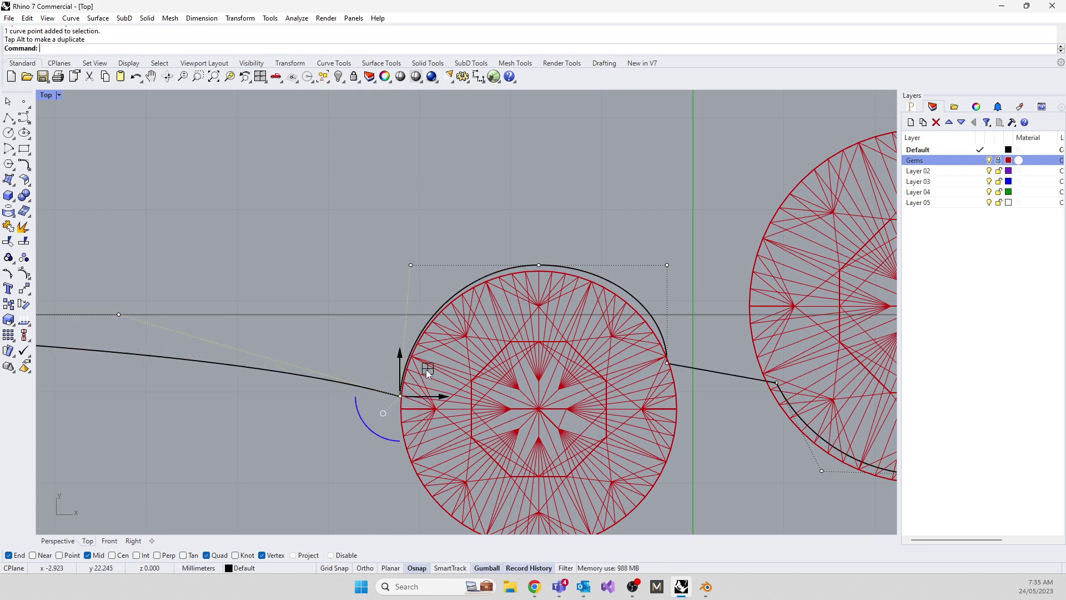
scroll(429, 372, "down", 4)
right_click_drag(418, 404, 452, 452)
scroll(447, 415, "down", 5)
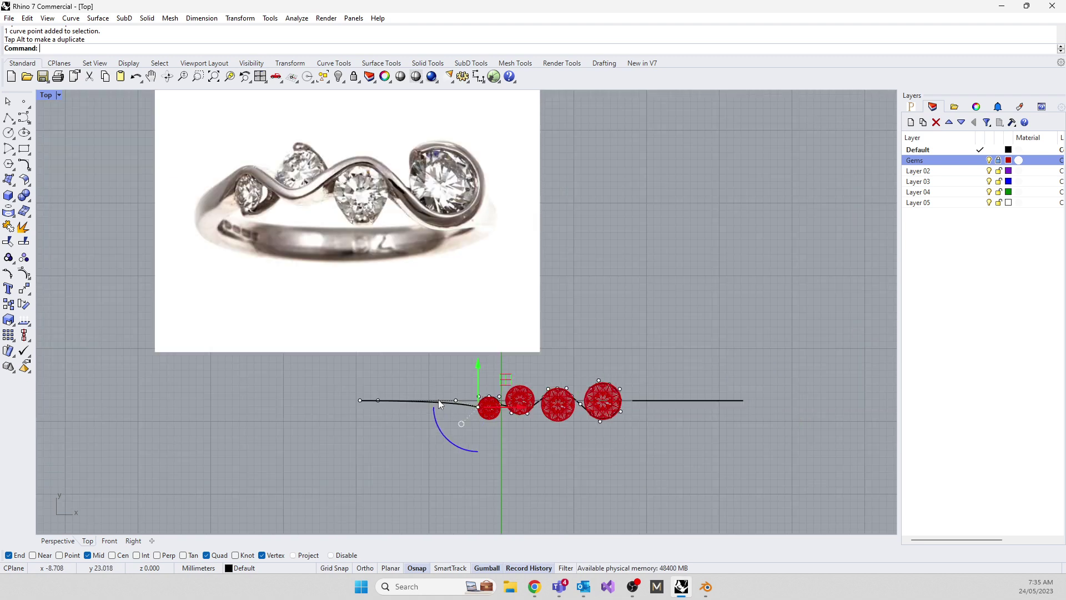
Lower the two leftmost control points and the one before the first gem to level the left section, and end point editing
scroll(468, 380, "up", 5)
left_click_drag(159, 362, 251, 402)
left_click_drag(212, 362, 215, 381)
left_click_drag(433, 364, 480, 427)
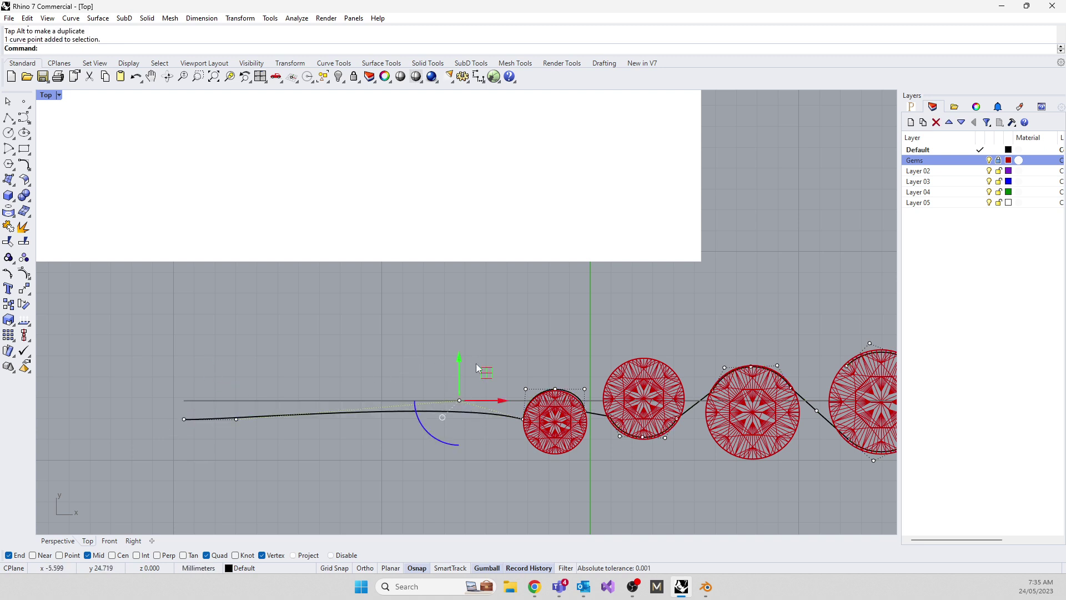
left_click_drag(461, 359, 463, 372)
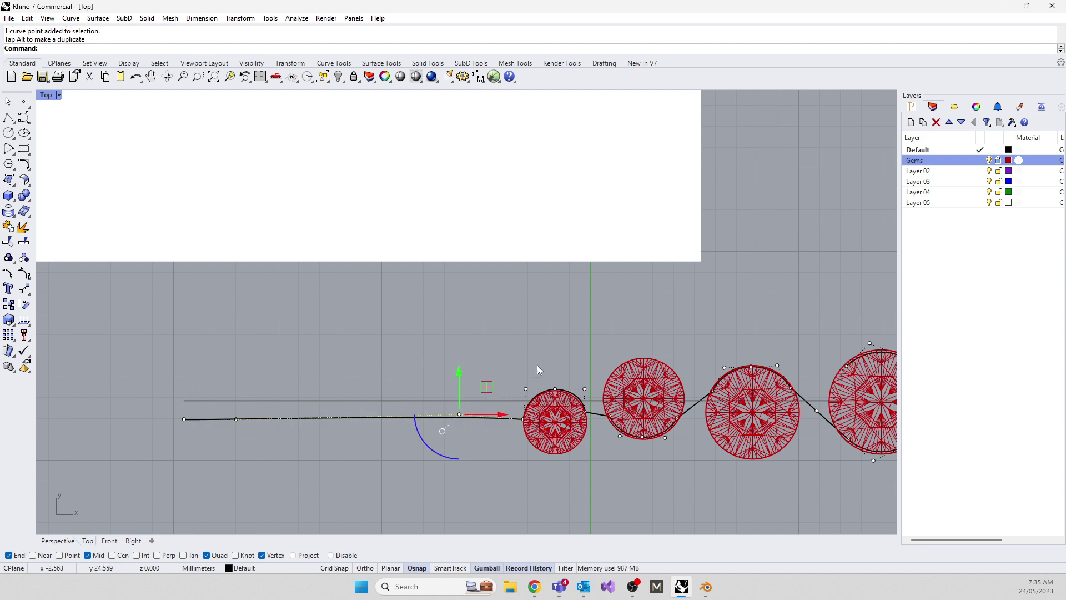
key("Escape")
key("Escape")
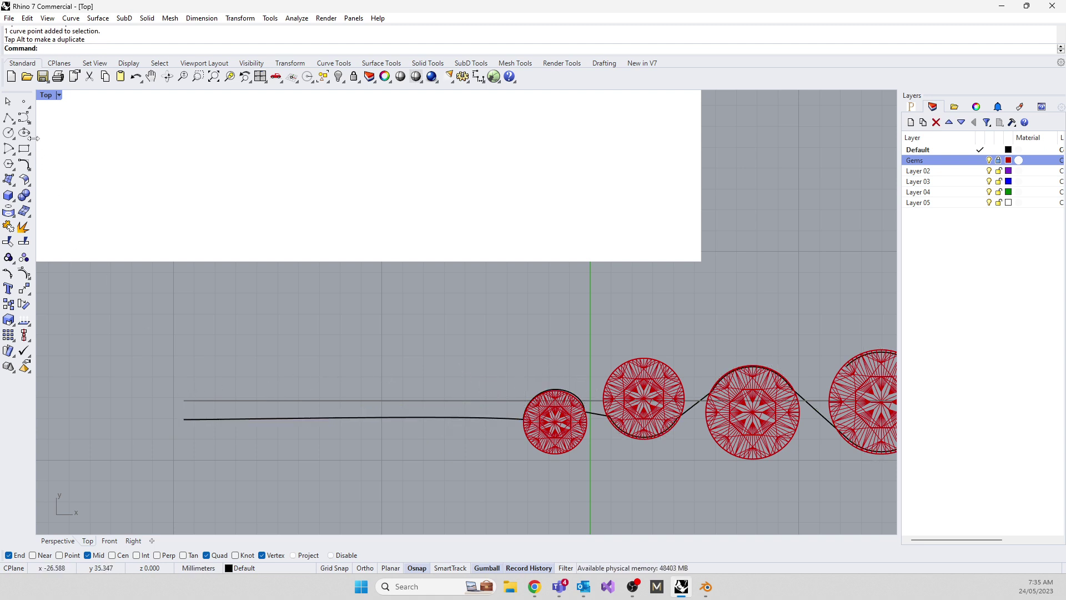
Sketch a trial control-point curve from the guide line's left end along the line and over the first gem
left_click(23, 119)
left_click(183, 399)
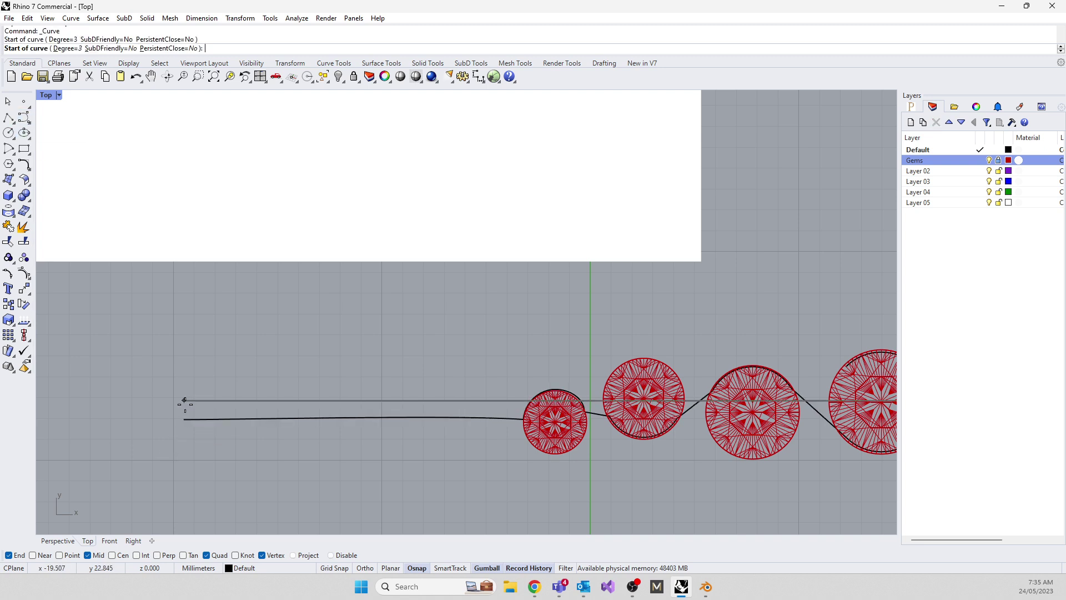
left_click(341, 399, "shift")
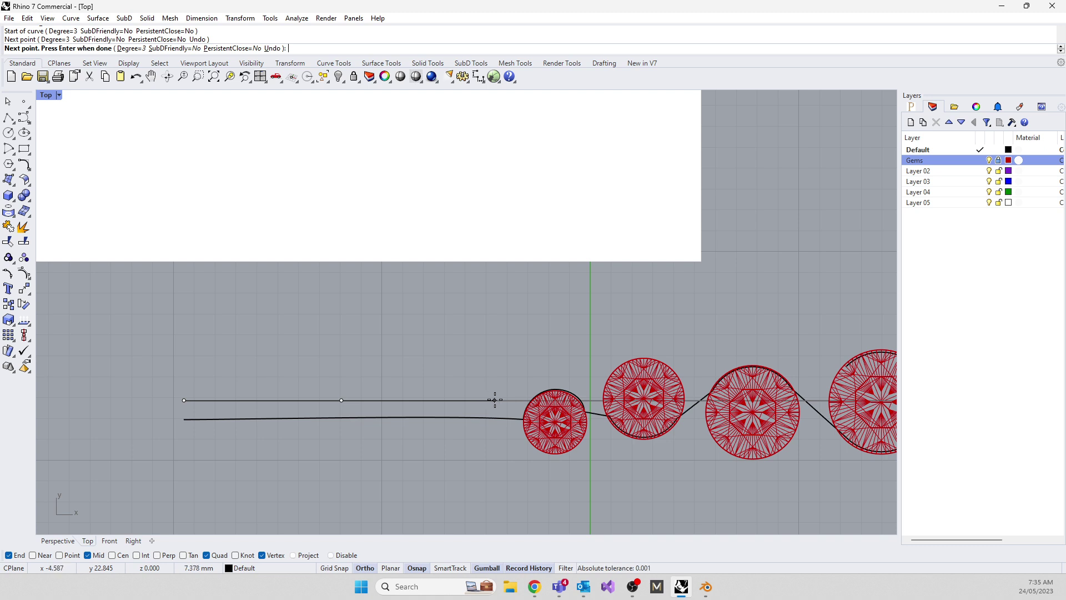
left_click(506, 400, "shift")
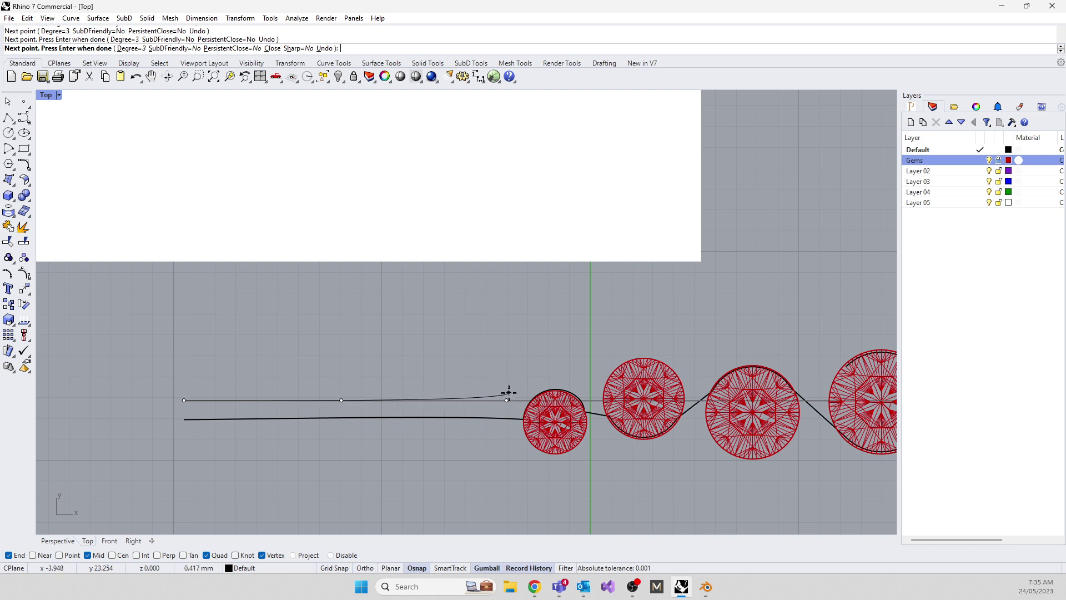
left_click(523, 382)
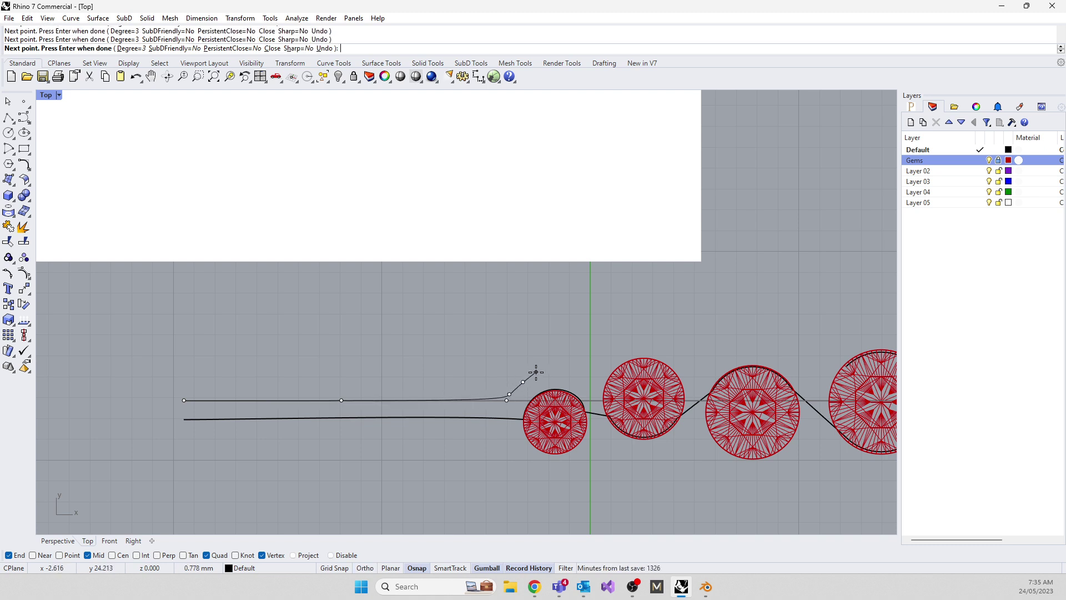
left_click(537, 371)
left_click(557, 370)
left_click(582, 376)
left_click(605, 410)
key("Return")
scroll(560, 466, "down", 4)
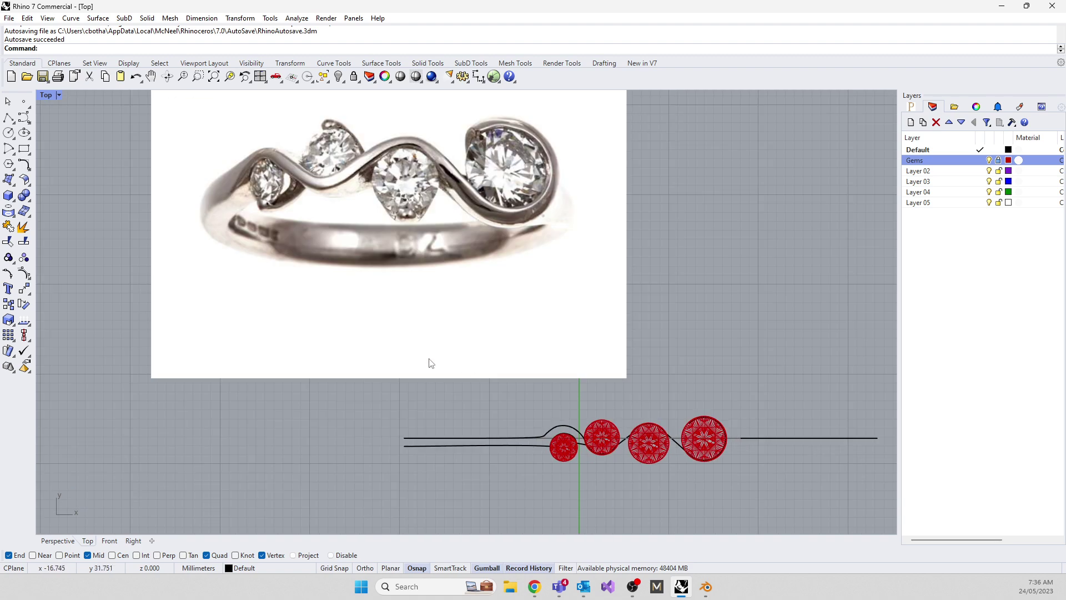
Delete the trial curve and the joined band curve, leaving the gems and the straight guide lines
right_click_drag(364, 260, 335, 294)
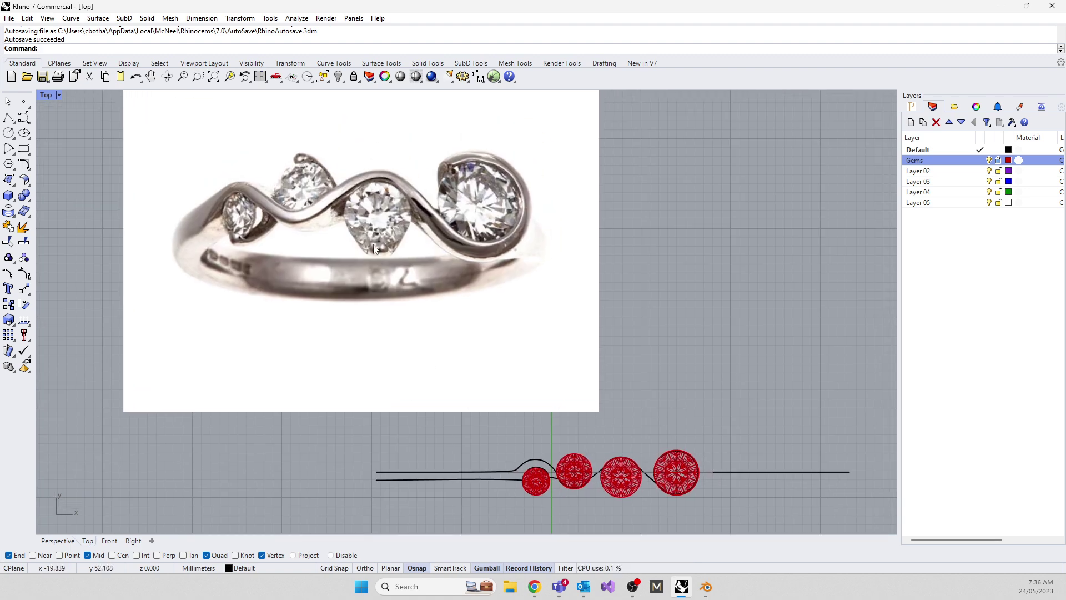
right_click_drag(699, 476, 654, 435)
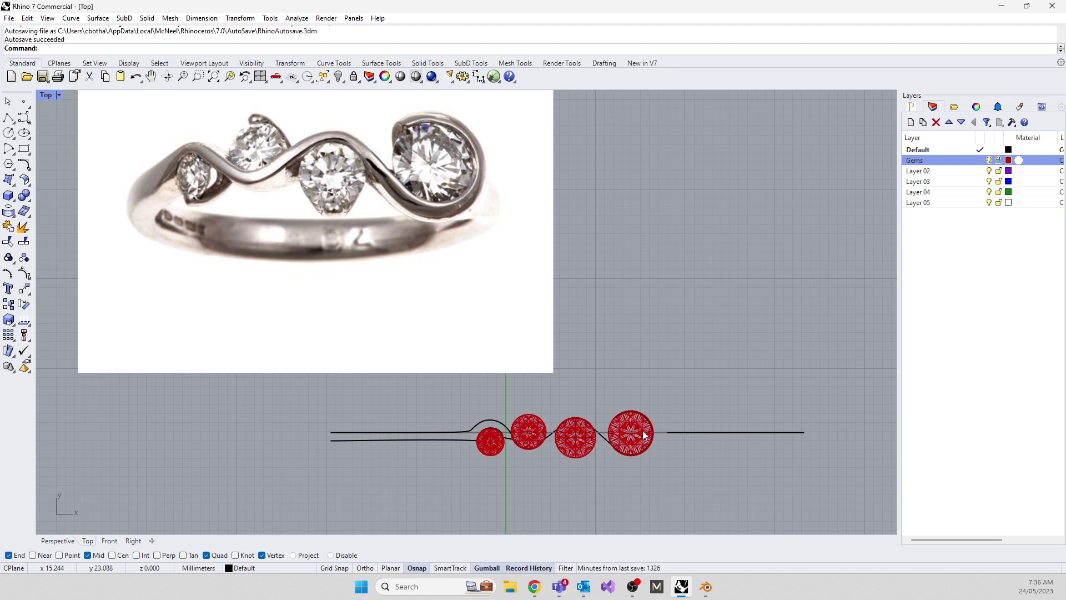
left_click(391, 431)
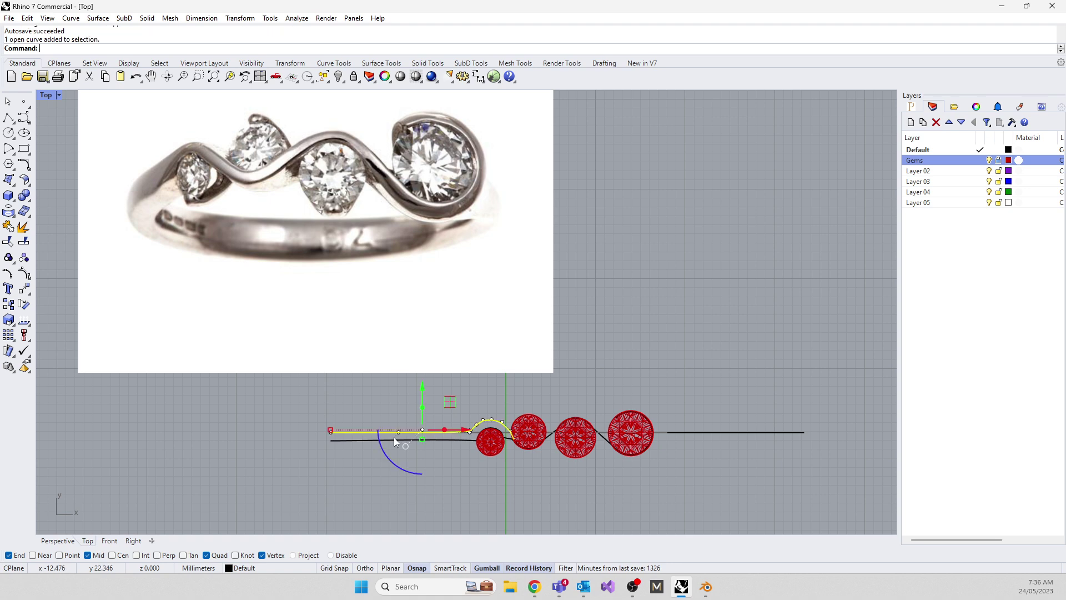
key("Delete")
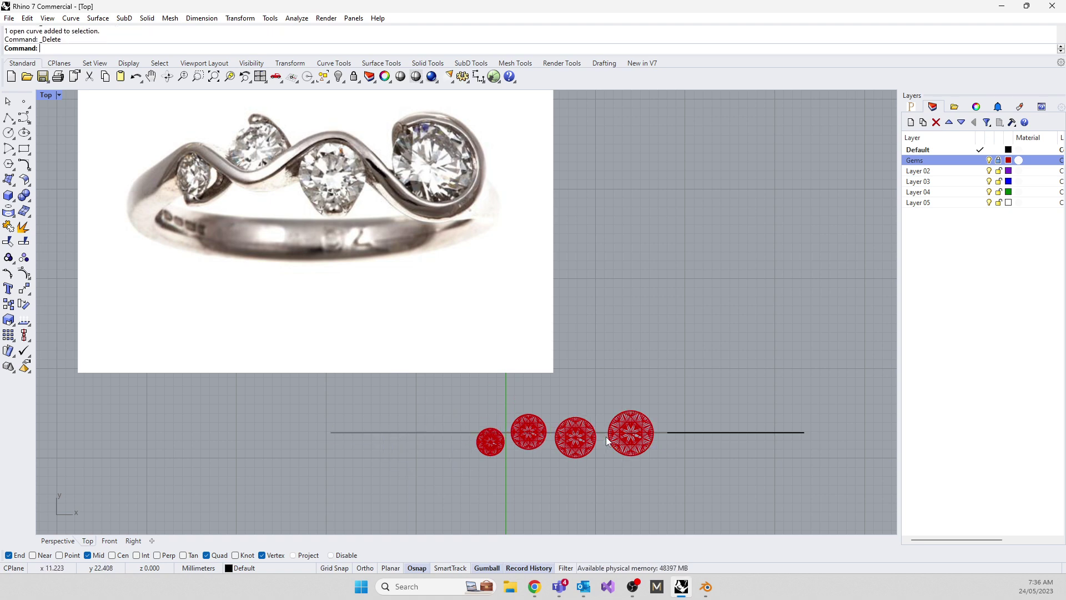
right_click_drag(476, 427, 452, 414)
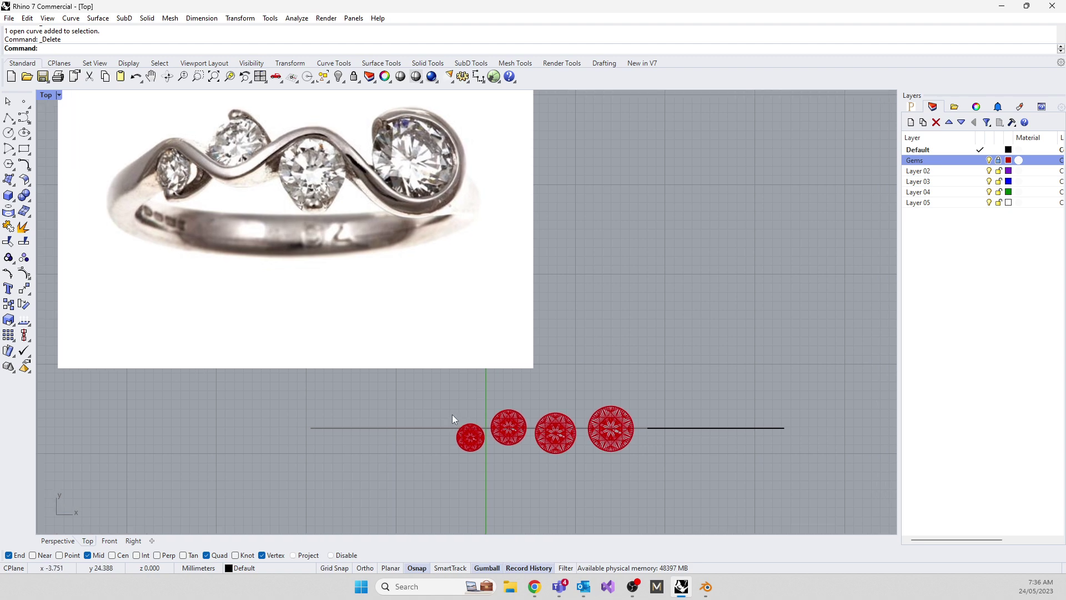
scroll(511, 422, "up", 5)
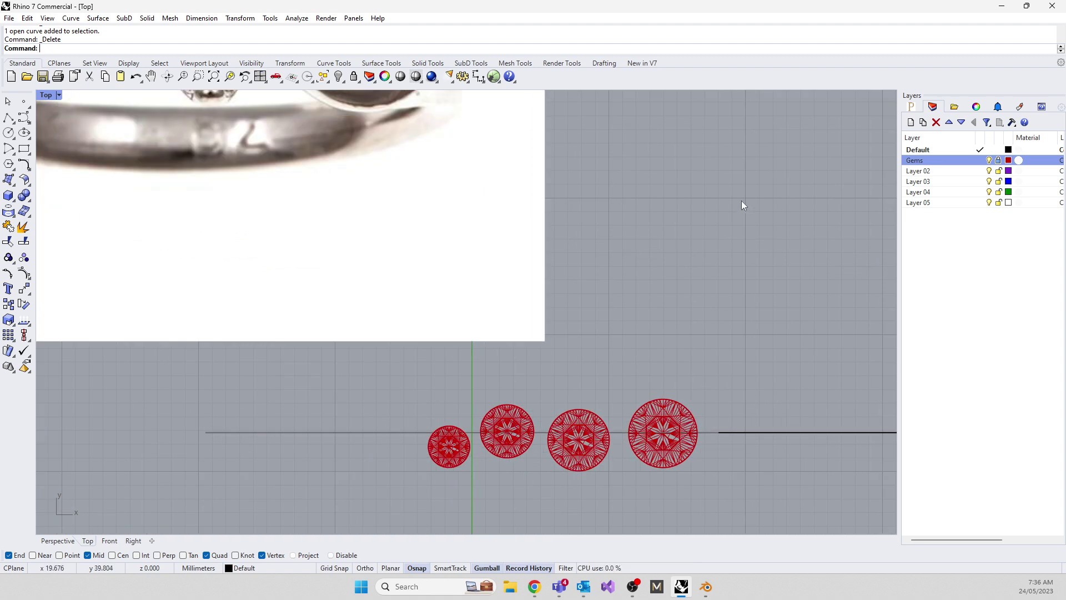
Unlock the Gems layer and nudge the second and third gems slightly upward
scroll(614, 362, "up", 10)
left_click(391, 482)
right_click_drag(400, 435, 486, 361)
left_click_drag(455, 393, 455, 384)
left_click(606, 418)
left_click_drag(618, 409, 618, 403)
key("Escape")
scroll(537, 331, "down", 3)
scroll(538, 333, "down", 3)
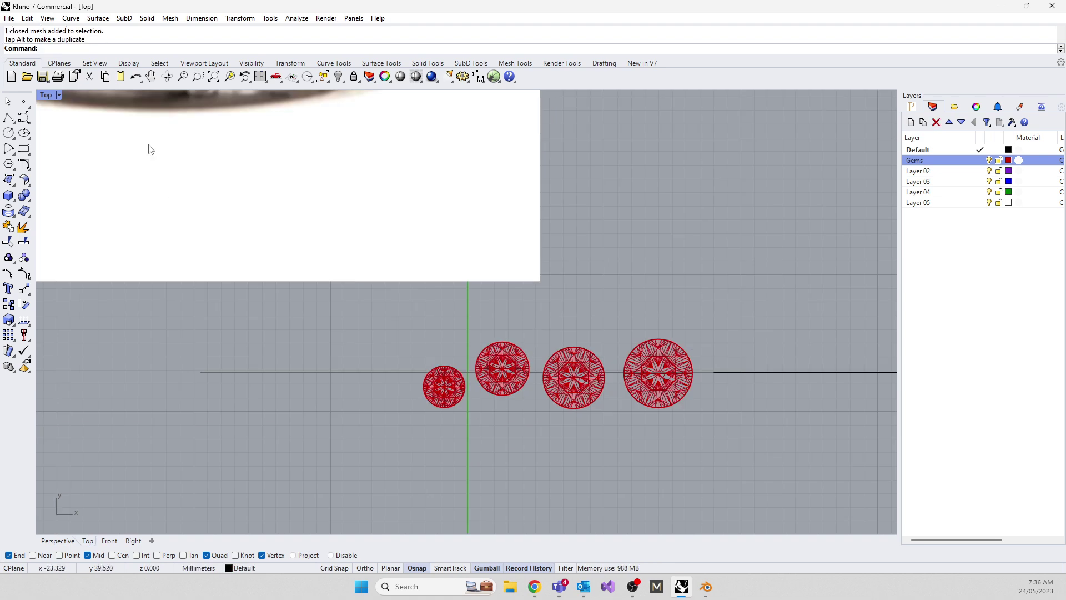
Start a degree-3 control-point curve at the guide line's left end and place points straight along it towards the first gem
left_click(9, 118)
left_click(201, 372)
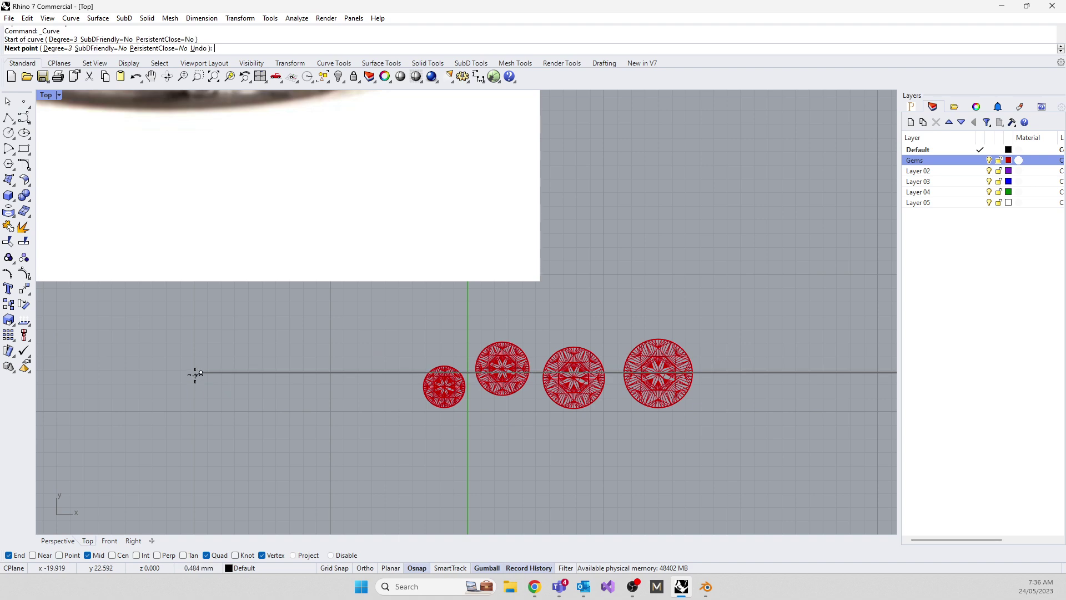
scroll(250, 371, "up", 4)
left_click(243, 372, "shift")
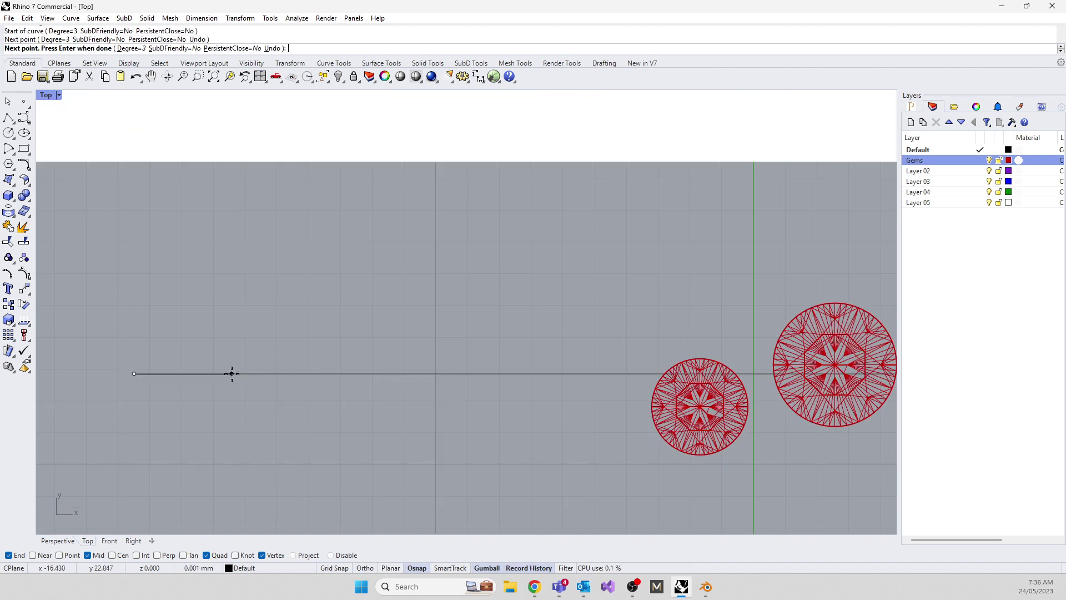
left_click(292, 372, "shift")
left_click(485, 373, "shift")
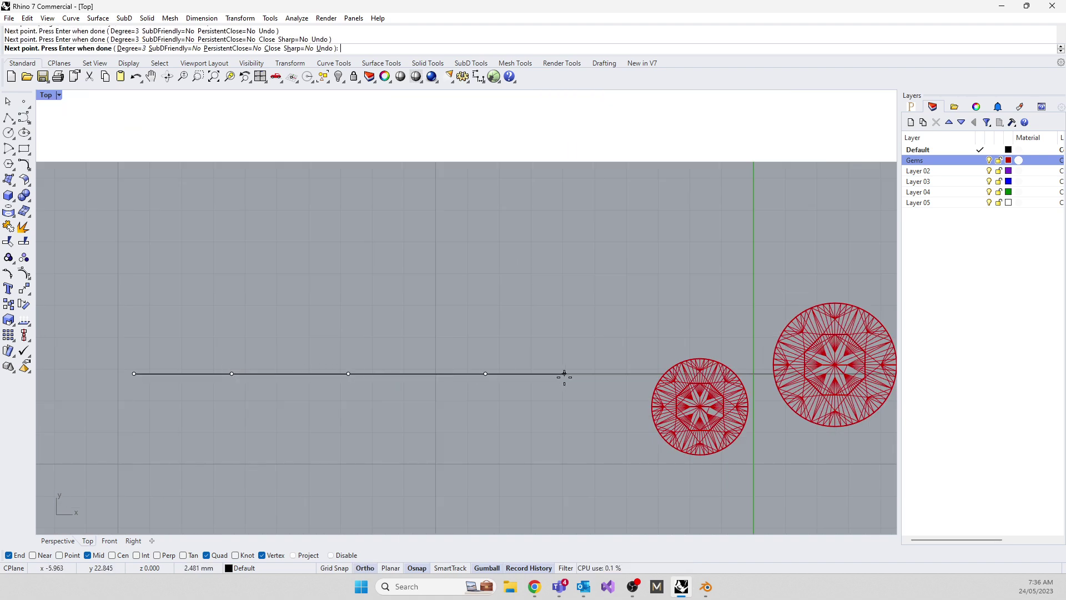
left_click(610, 373, "shift")
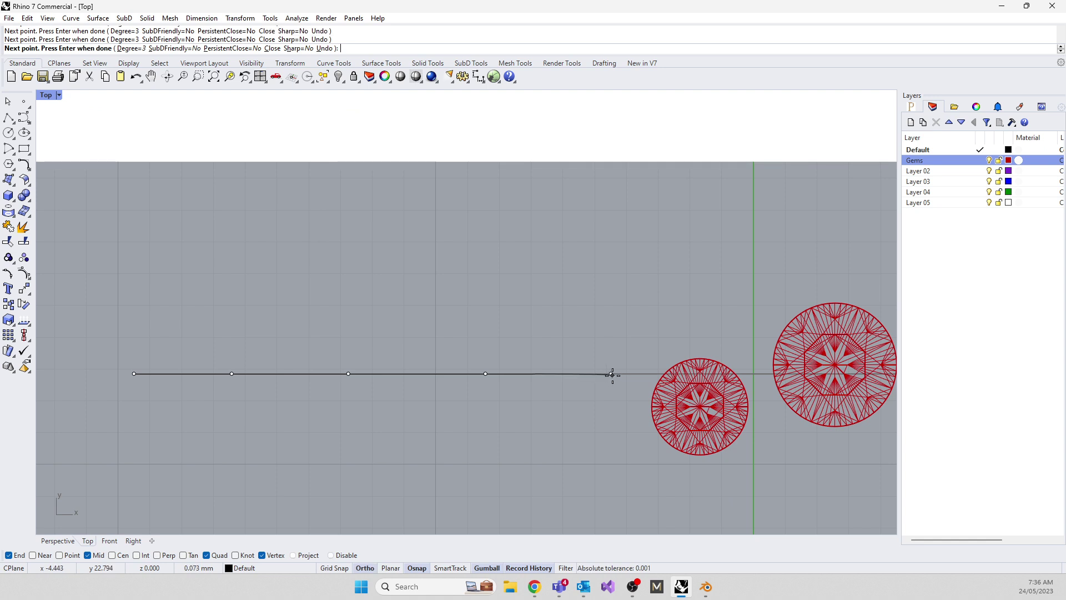
Continue the curve with points arching over the first gem with a gap and descending between the first two gems
left_click(644, 366)
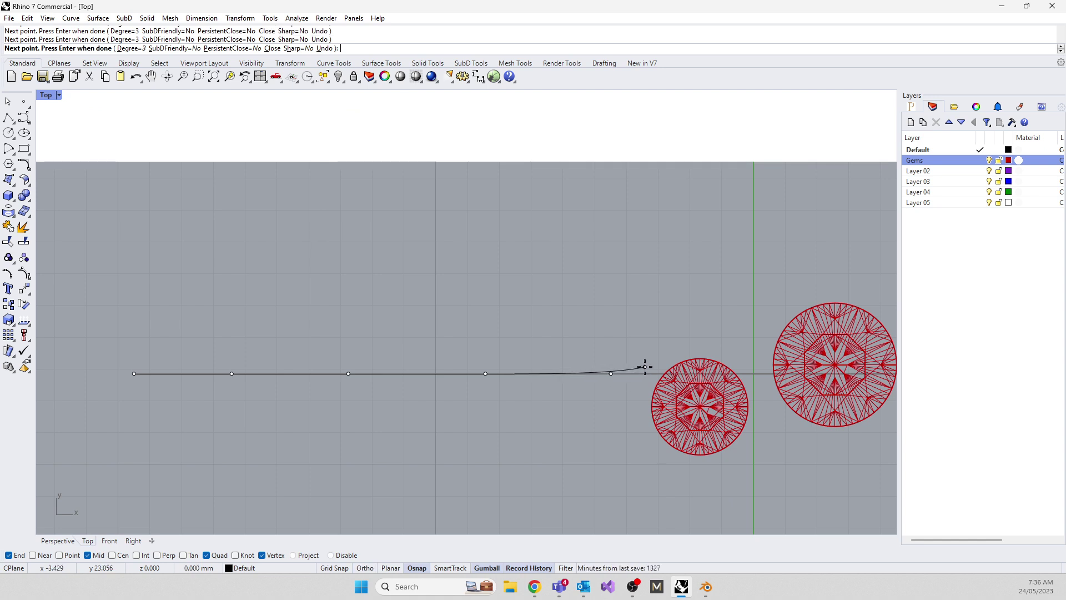
left_click(660, 355)
left_click(677, 344)
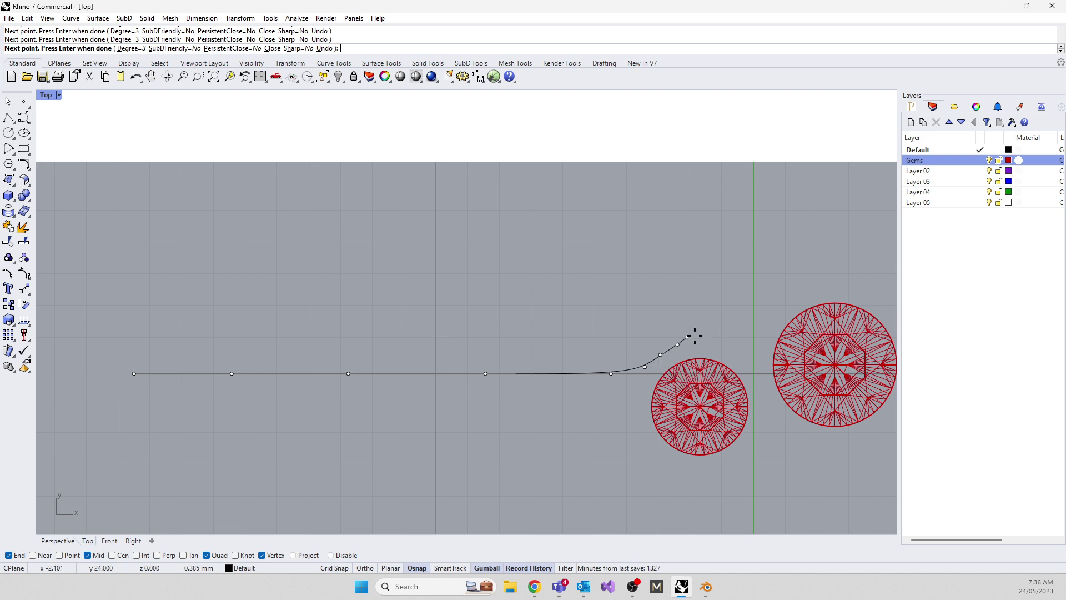
left_click(738, 351)
left_click(760, 377)
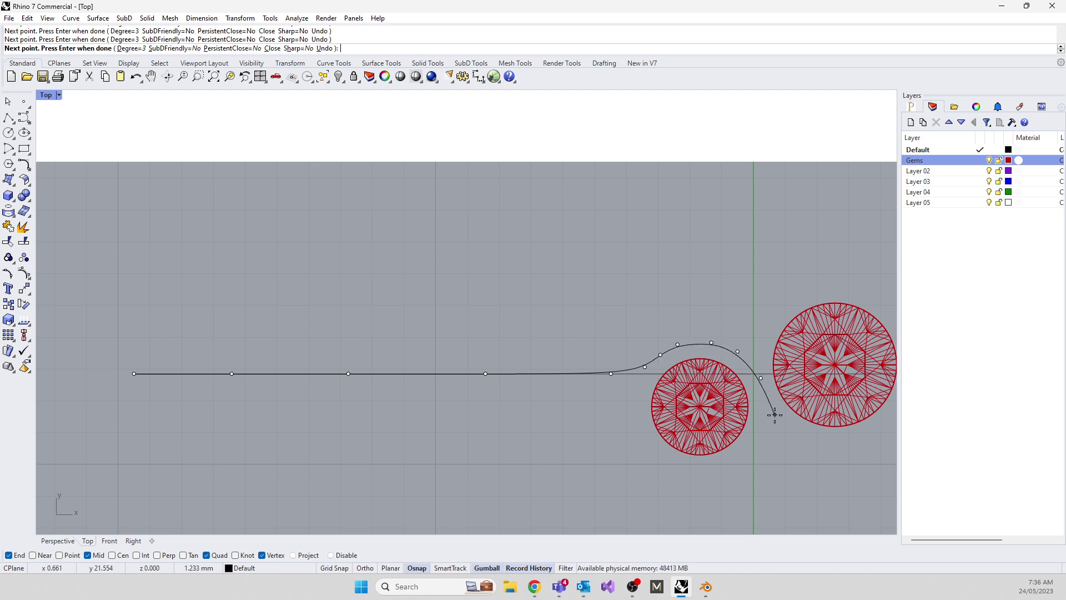
Continue the curve beneath the second gem with a gap, rising to the guide line before the third gem
right_click_drag(786, 432, 445, 372)
left_click(446, 372)
left_click(476, 376)
left_click(511, 371)
left_click(534, 347)
left_click(550, 304)
Continue the curve in an arch over the third gem and down between the third and fourth gems
left_click(564, 266)
left_click(589, 238)
left_click(629, 227)
left_click(674, 233)
left_click(705, 258)
left_click(728, 303)
left_click(733, 355)
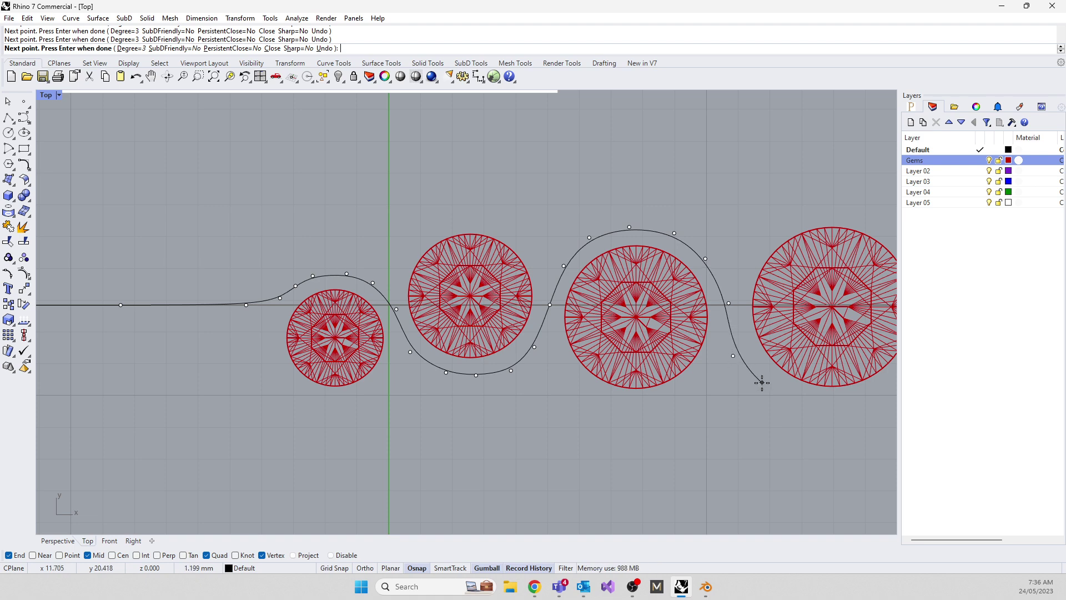
Continue the curve around the underside of the fourth gem and up its right side with a gap
right_click_drag(799, 400, 475, 409)
left_click(460, 389)
left_click(497, 409)
left_click(530, 413)
left_click(567, 407)
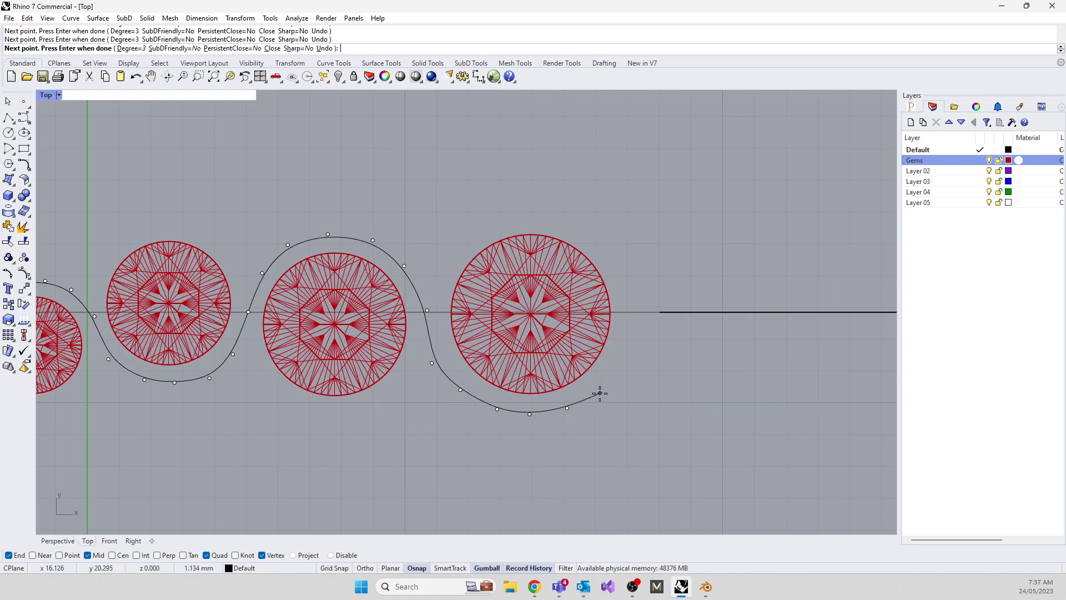
left_click(615, 366)
left_click(629, 334)
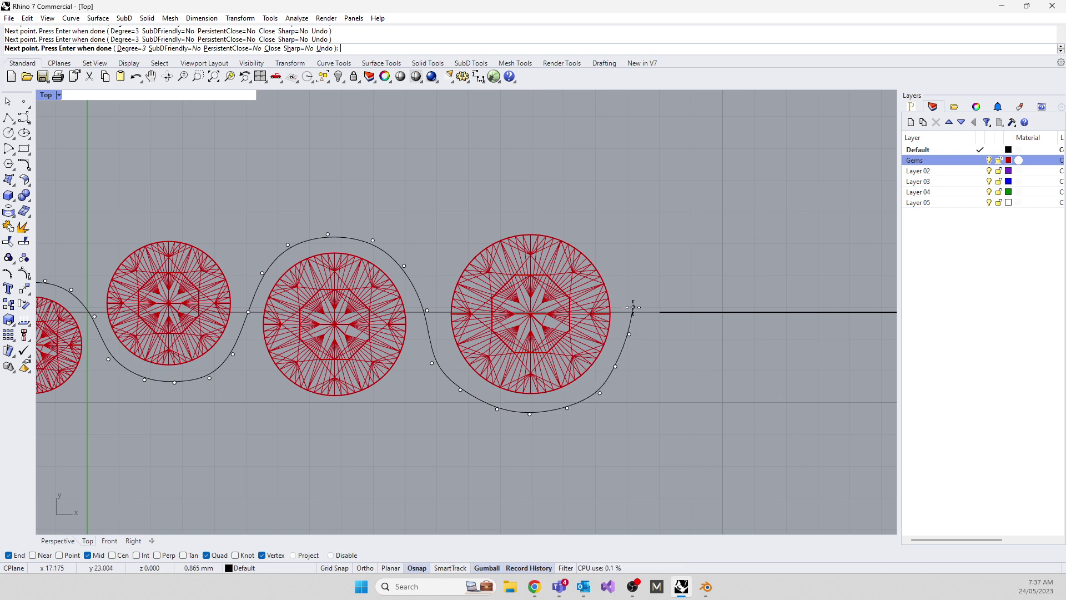
Wrap the curve over the top of the fourth gem and finish it at the gem's upper left
left_click(615, 262)
left_click(589, 234)
left_click(549, 217)
left_click(513, 221)
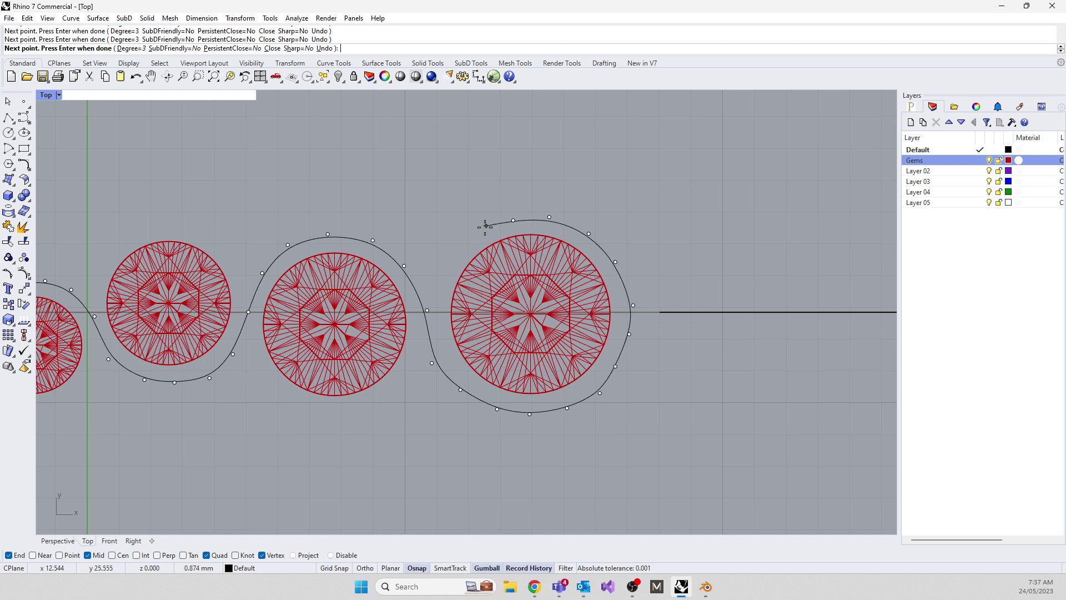
scroll(467, 238, "down", 2)
key("Return")
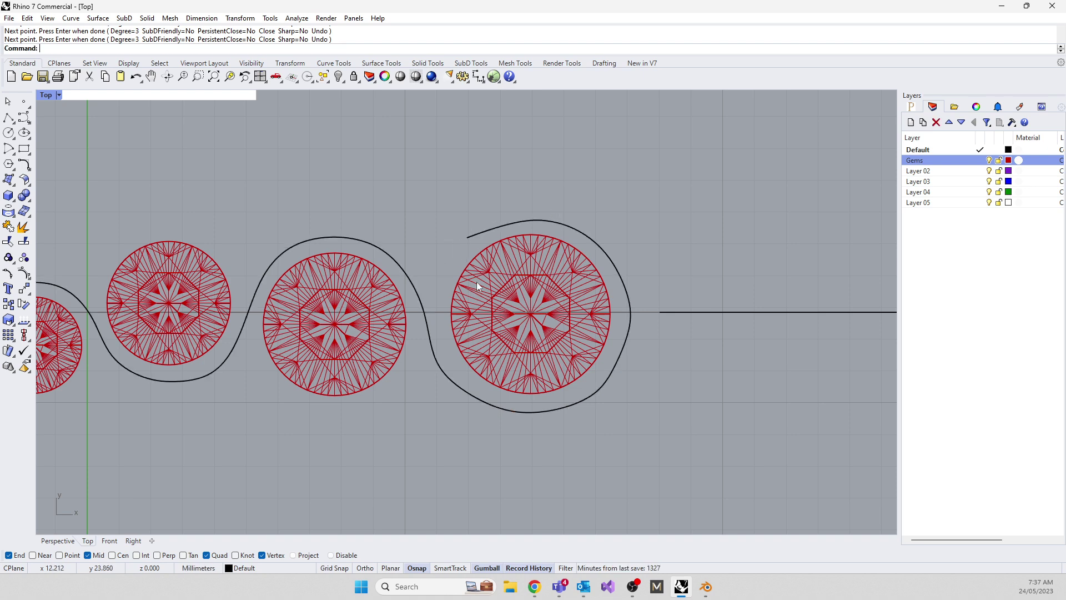
Move the finished wave curve straight down so that it lies clear below the four gems
scroll(468, 276, "down", 3)
left_click(26, 121)
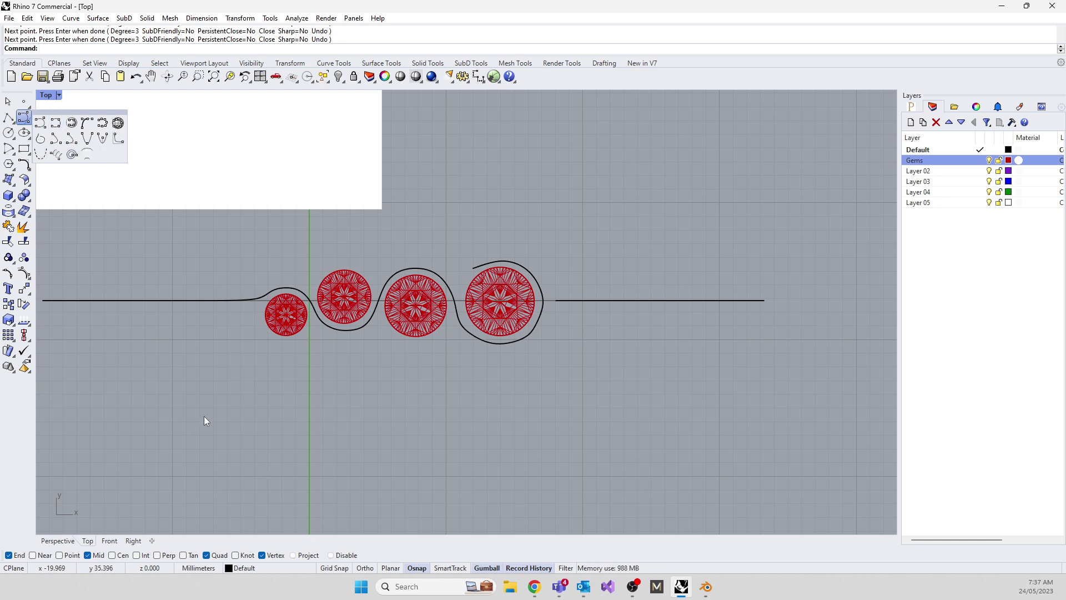
right_click_drag(118, 421, 442, 434)
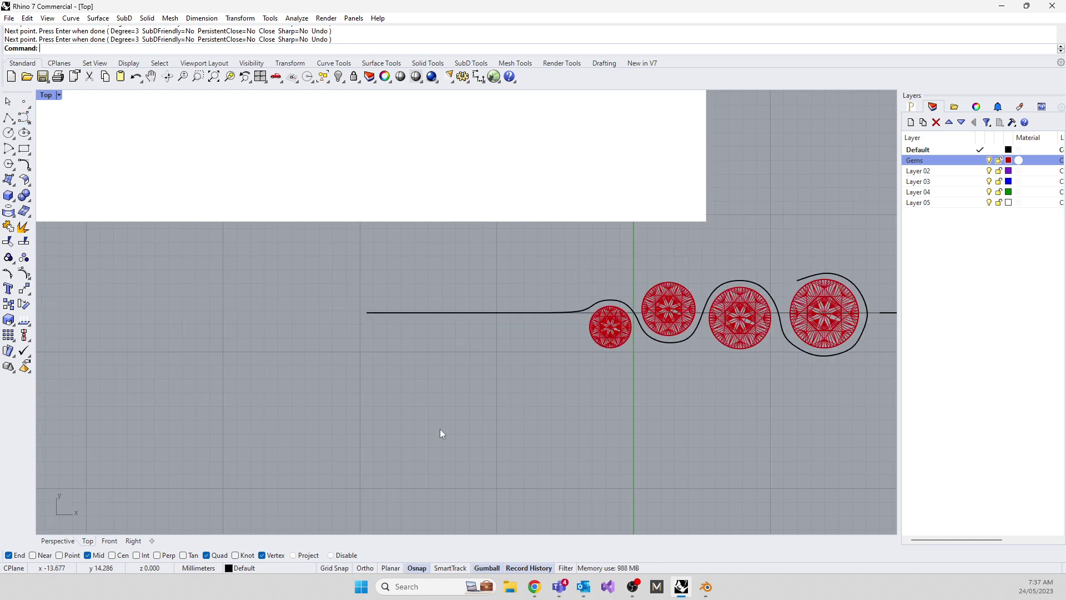
left_click(679, 342)
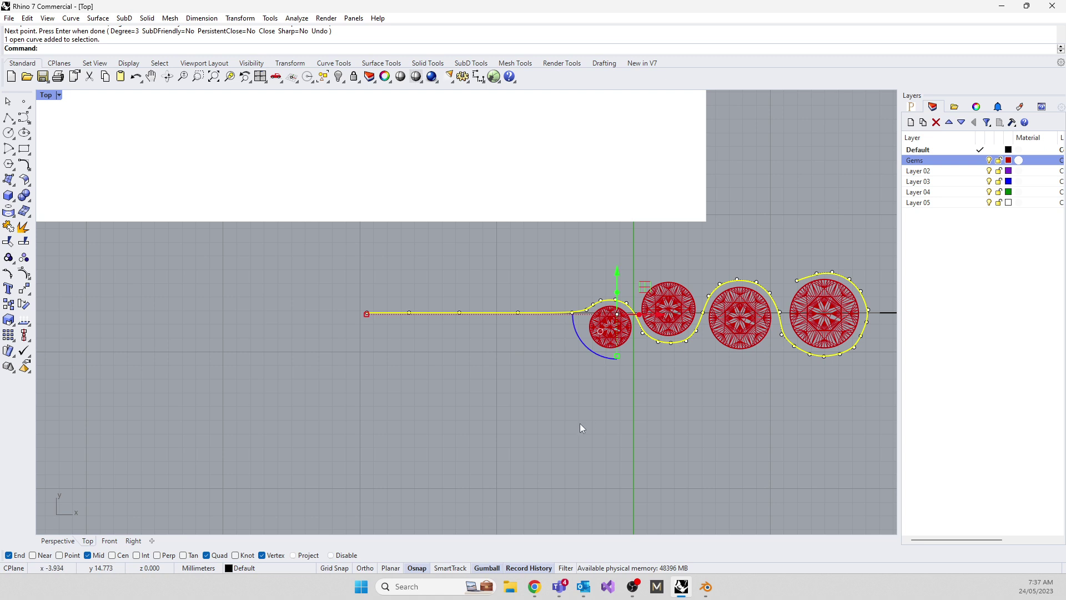
left_click_drag(619, 269, 619, 414)
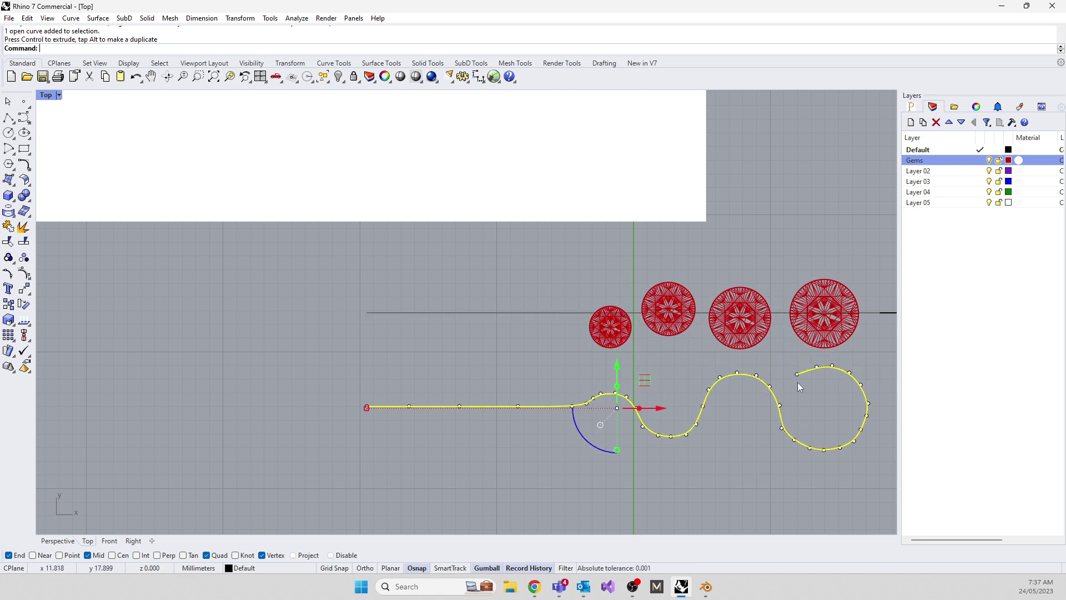
Start an interpolated curve at the outer end of the long horizontal line and place straight points along it toward the smallest gem
left_click(27, 120)
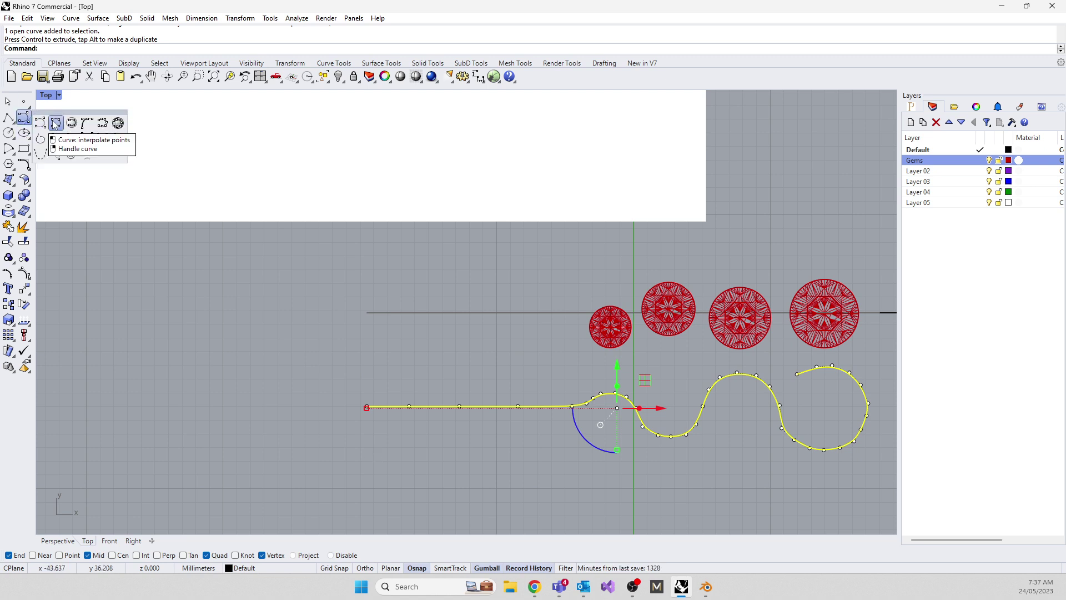
left_click(55, 122)
left_click(363, 307)
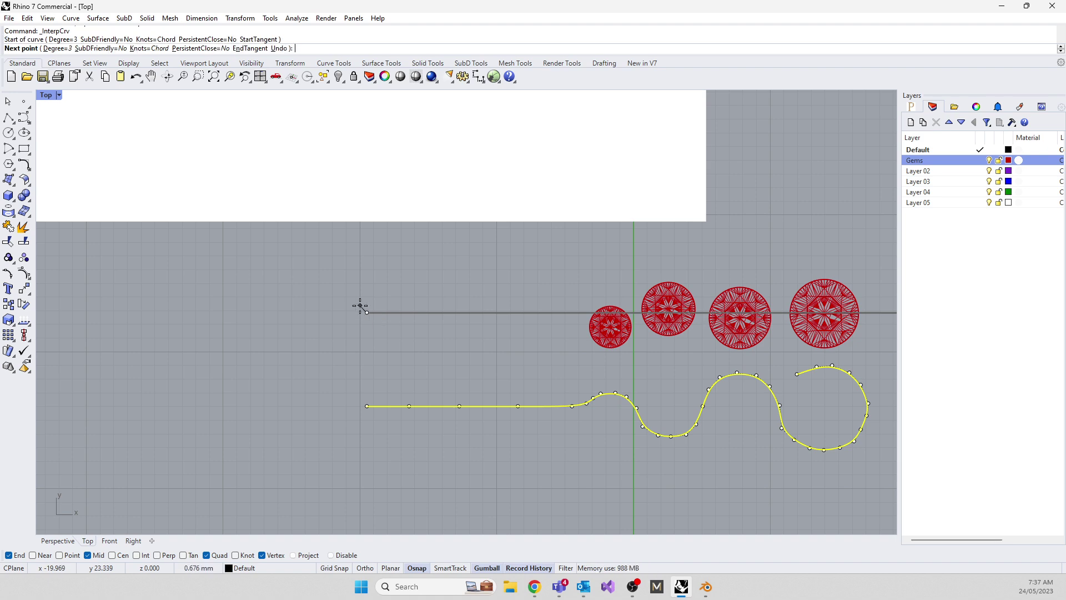
scroll(277, 339, "down", 4)
scroll(512, 326, "up", 3)
scroll(500, 324, "up", 6)
right_click_drag(367, 320, 649, 290)
left_click(301, 312, "shift")
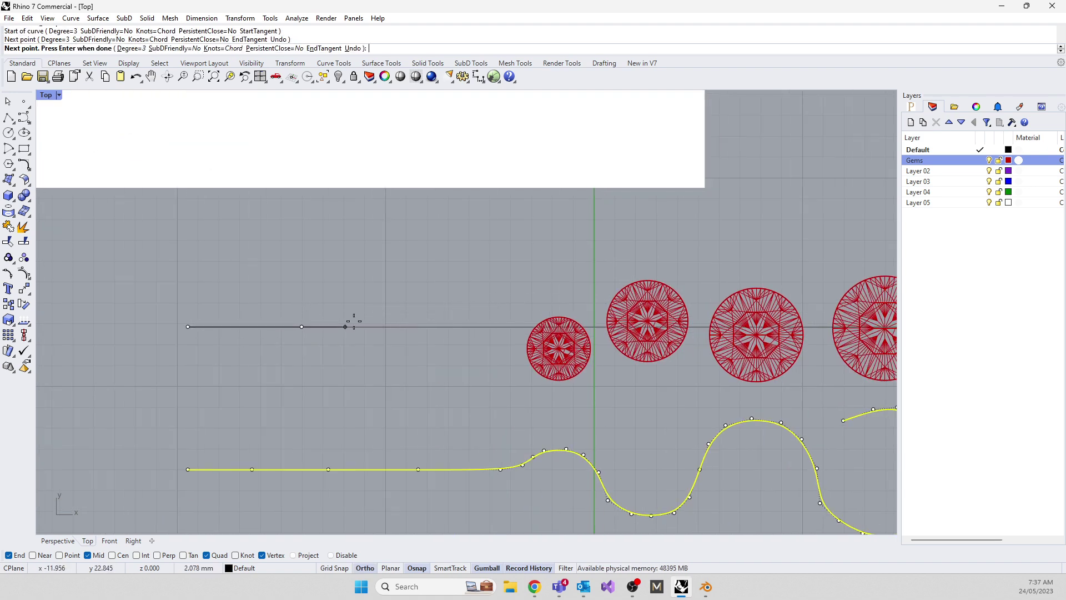
left_click(439, 327, "shift")
left_click(502, 326)
Continue the interpolated curve in an arch over the smallest gem and down into the gap before the second gem
scroll(516, 325, "up", 8)
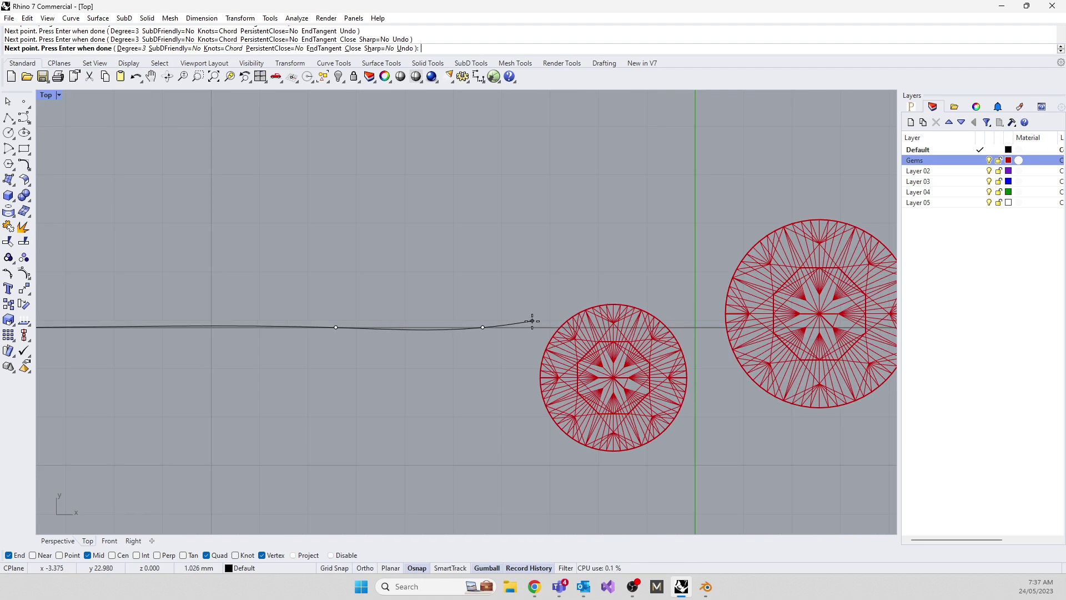
left_click(532, 320)
left_click(579, 286)
left_click(652, 284)
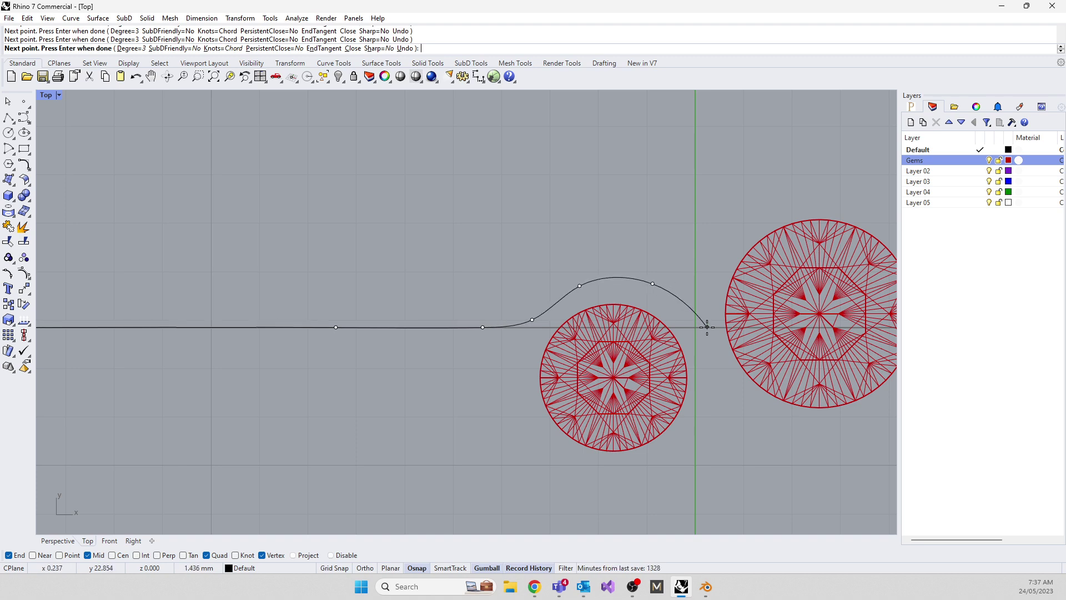
left_click(709, 340)
Continue the curve beneath the second gem and up into the gap before the third gem
left_click(755, 410)
right_click_drag(842, 438, 387, 438)
left_click(442, 428)
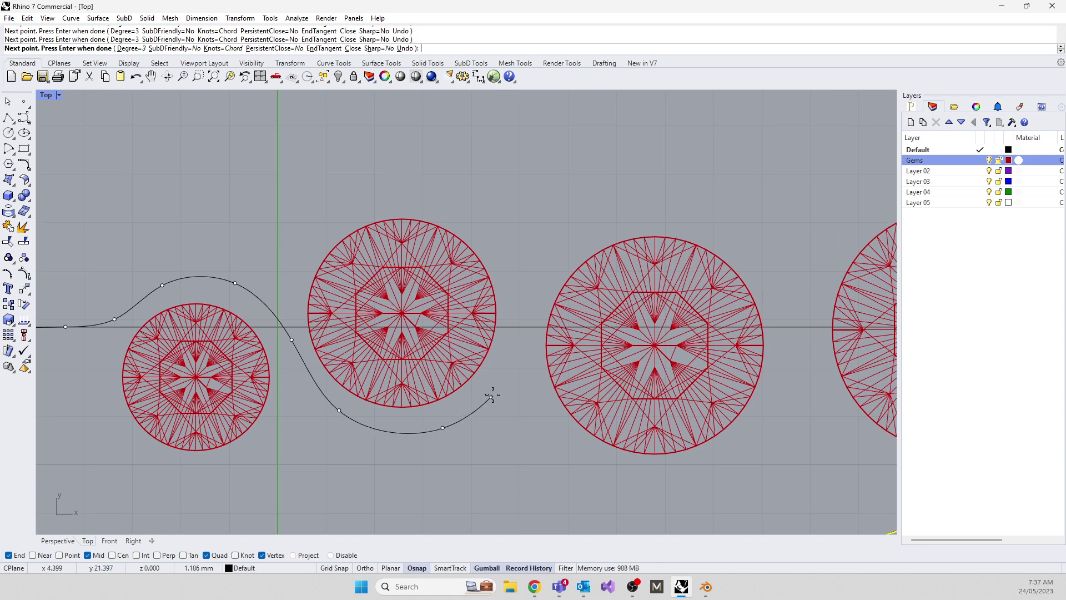
left_click(505, 379)
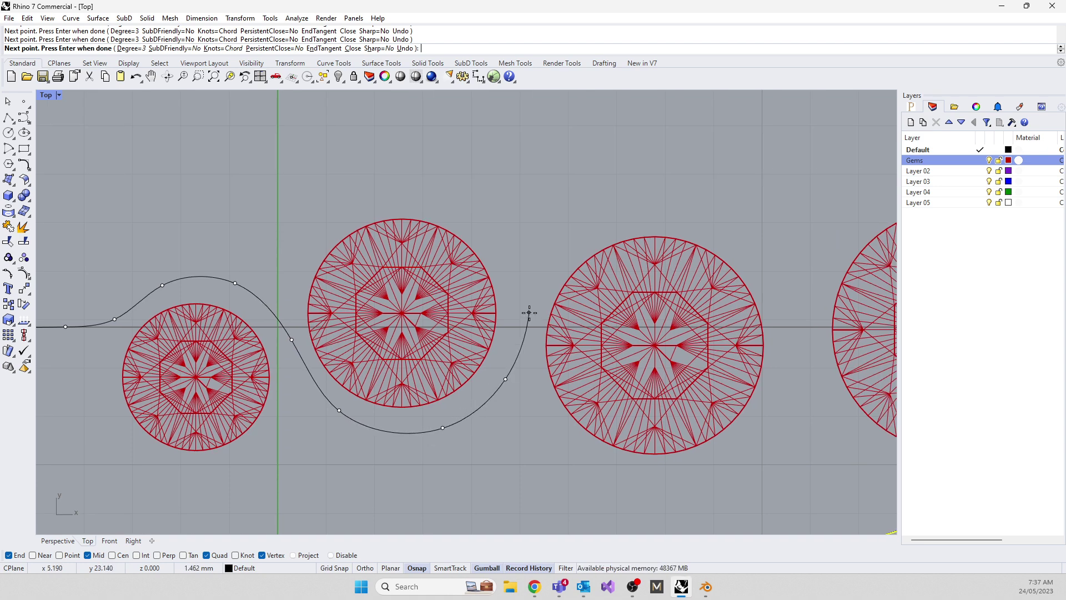
left_click(525, 308)
Continue the curve in an arch over the third gem and down toward the largest gem
left_click(550, 247)
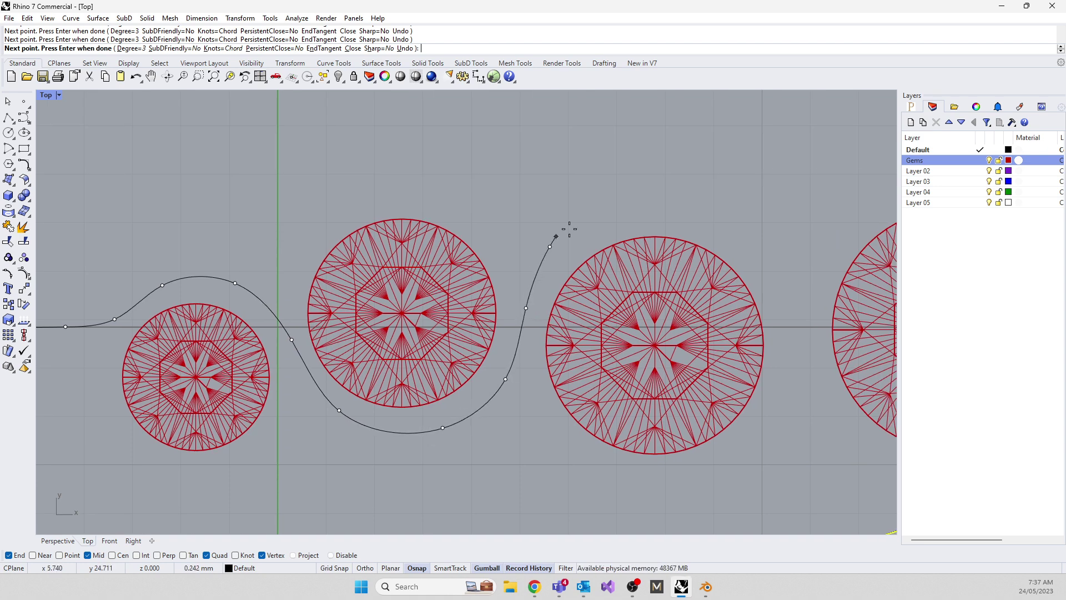
left_click(627, 206)
left_click(720, 218)
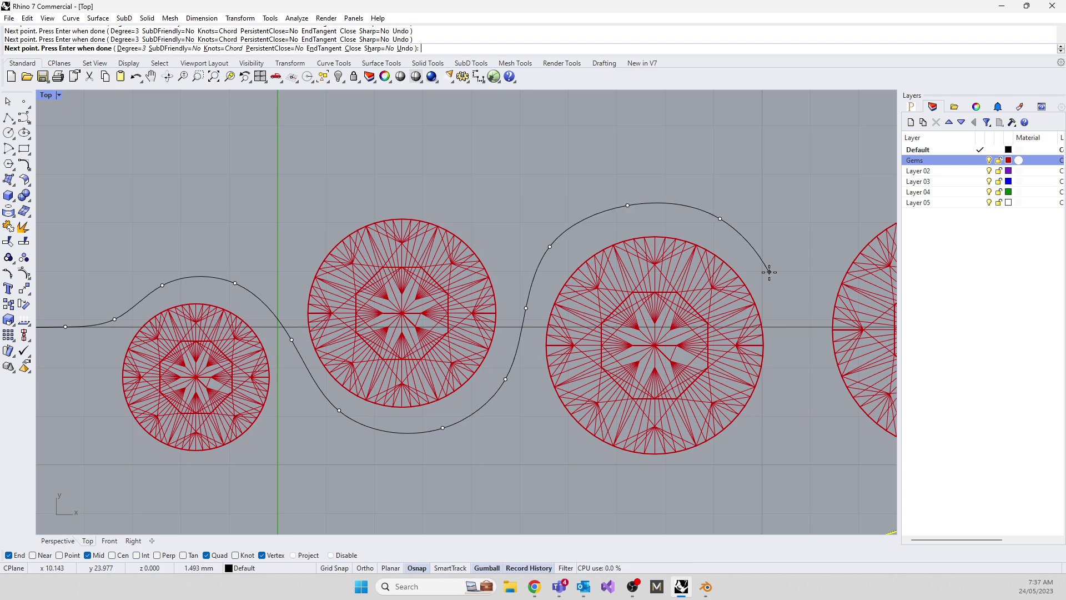
left_click(778, 276)
right_click_drag(801, 369, 392, 352)
Wrap the curve under, around and back over the largest gem, and finish it above the gem's inner side
left_click(431, 347)
left_click(542, 373)
left_click(624, 357)
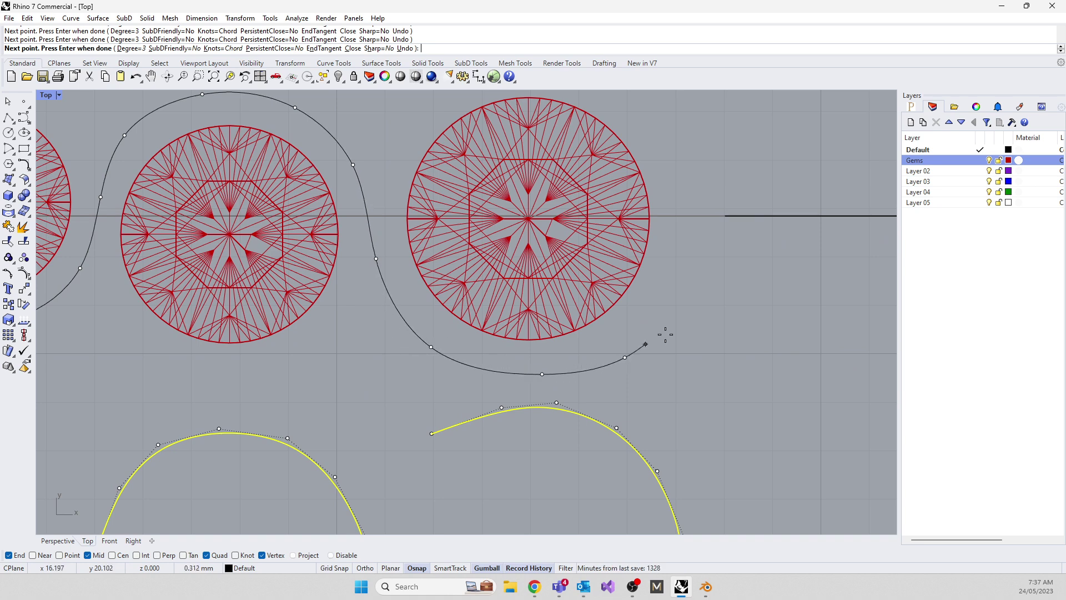
left_click(688, 277)
left_click(702, 201)
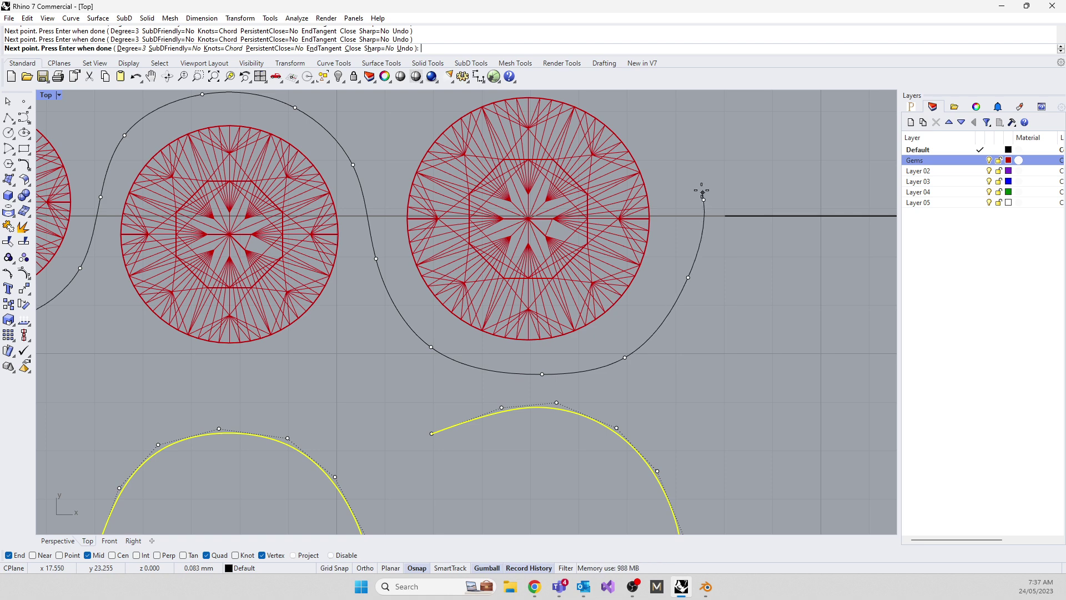
right_click_drag(671, 142, 690, 250)
left_click(659, 201)
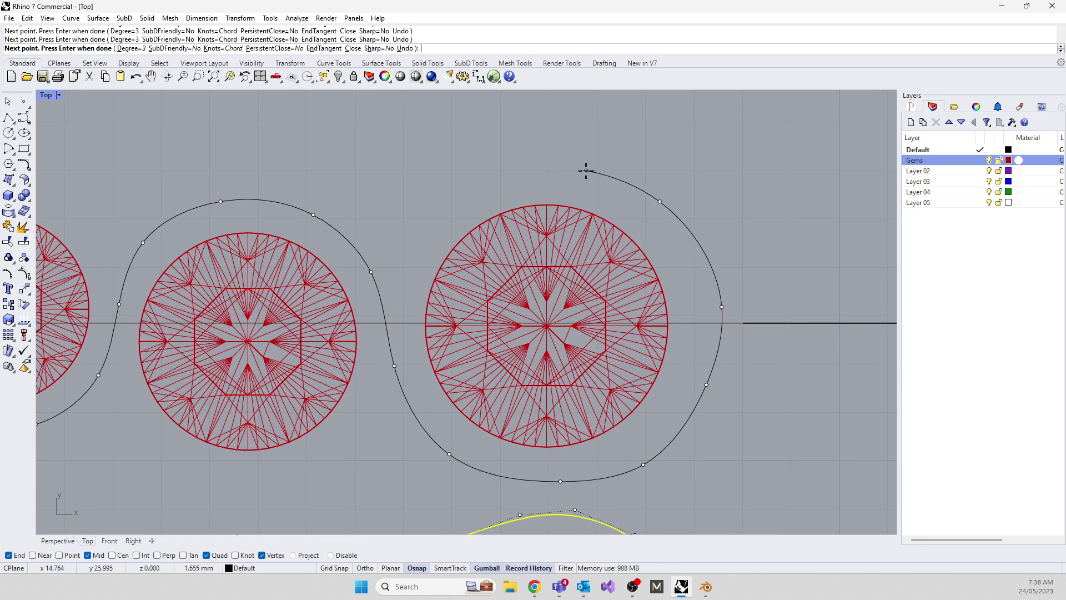
left_click(571, 160)
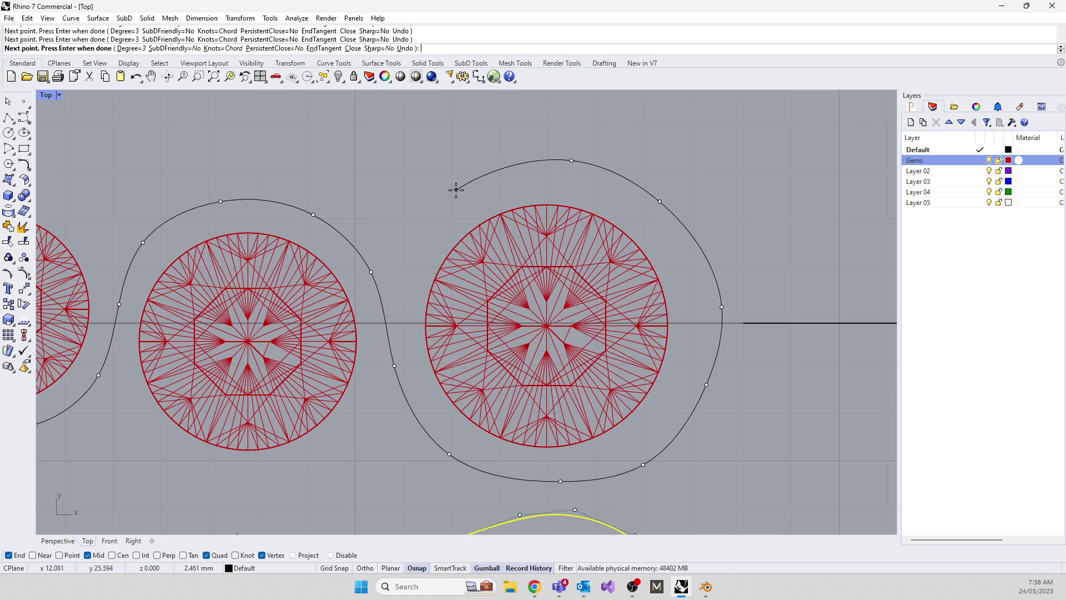
left_click(459, 186)
key("Return")
Try to fair the new gem-wrapping curve with a tolerance of 1
scroll(572, 252, "down", 6)
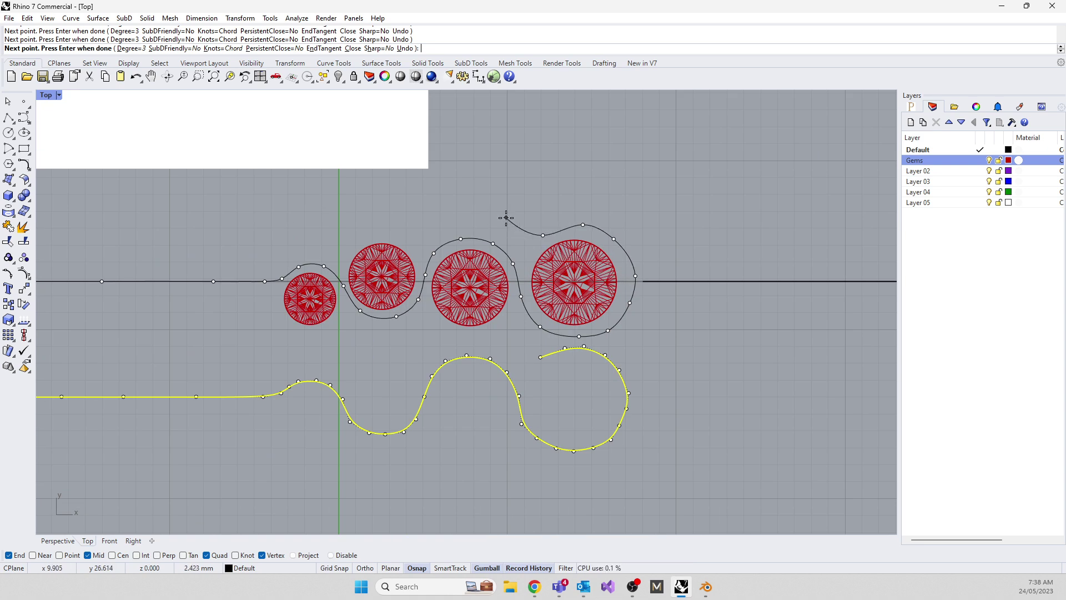
scroll(421, 286, "up", 3)
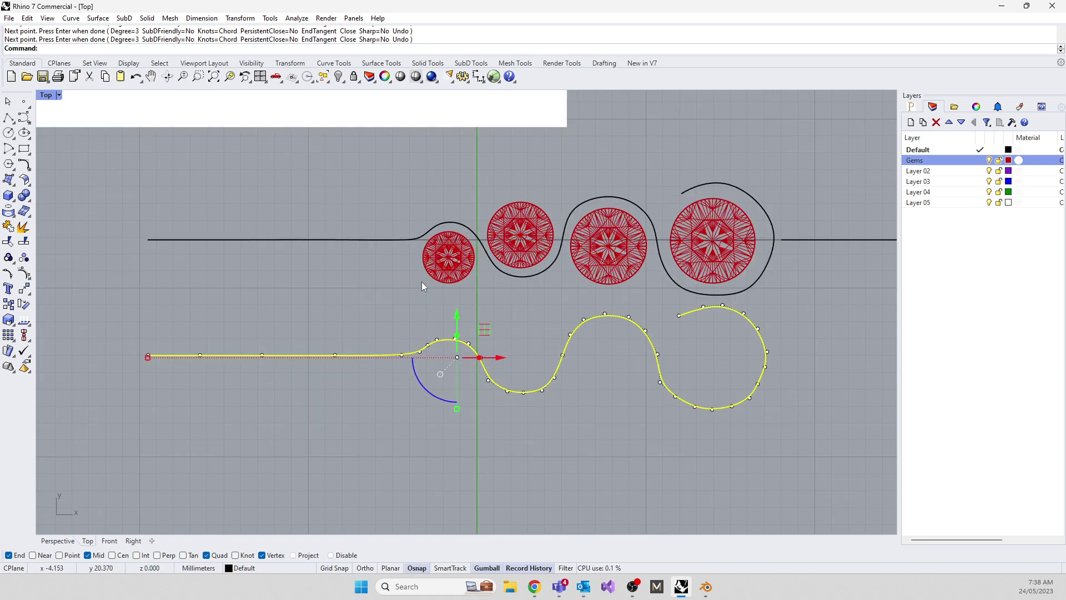
left_click(523, 277)
type("F")
key("Return")
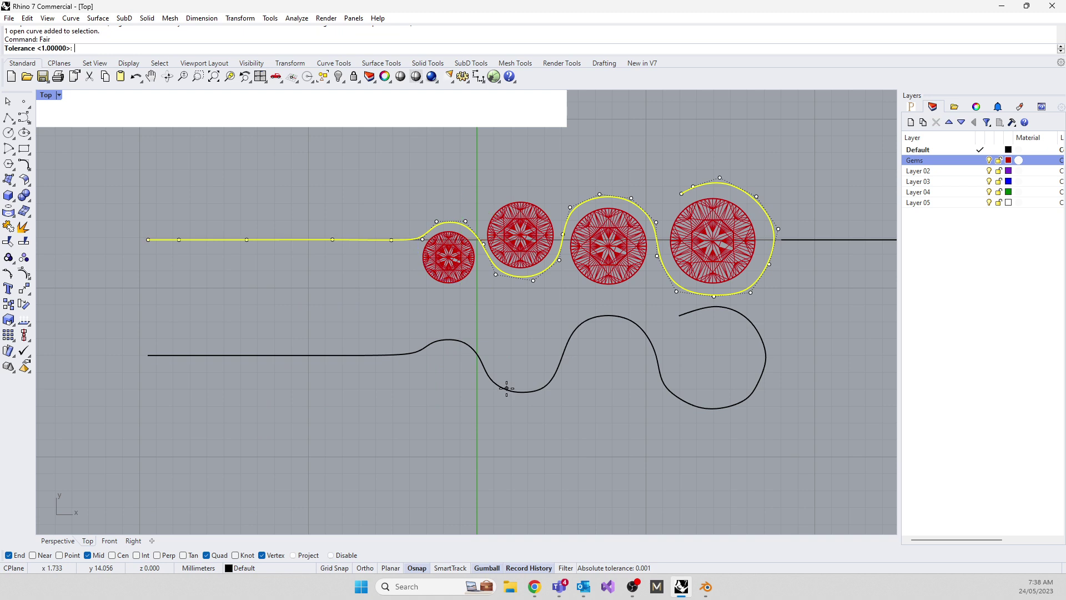
key("Return")
key("ctrl+z")
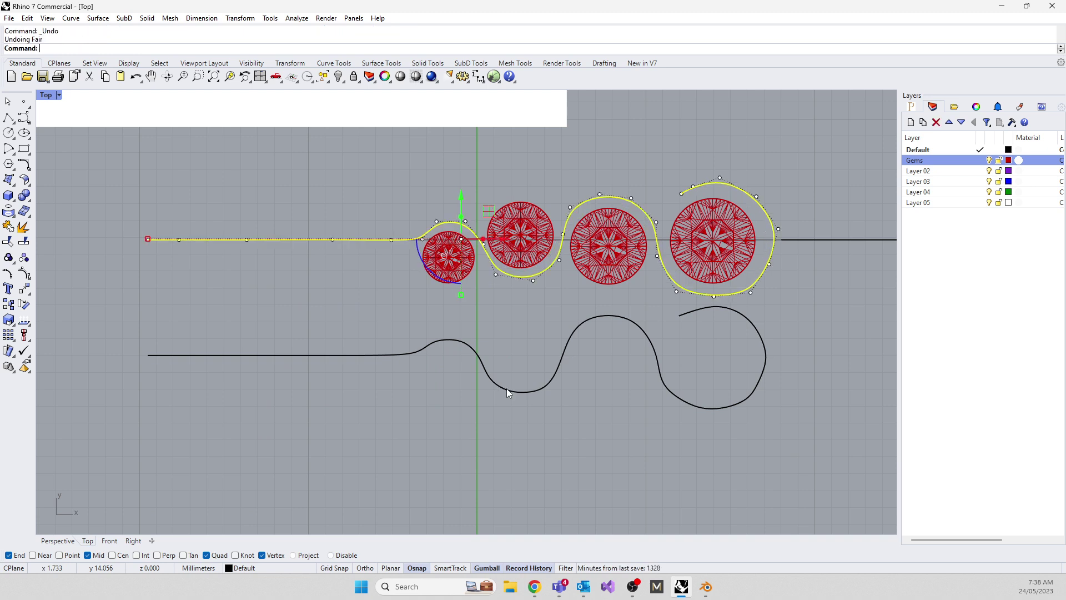
Fair the gem-wrapping curve repeatedly with a tolerance of 0.1
right_click_drag(199, 233, 193, 232)
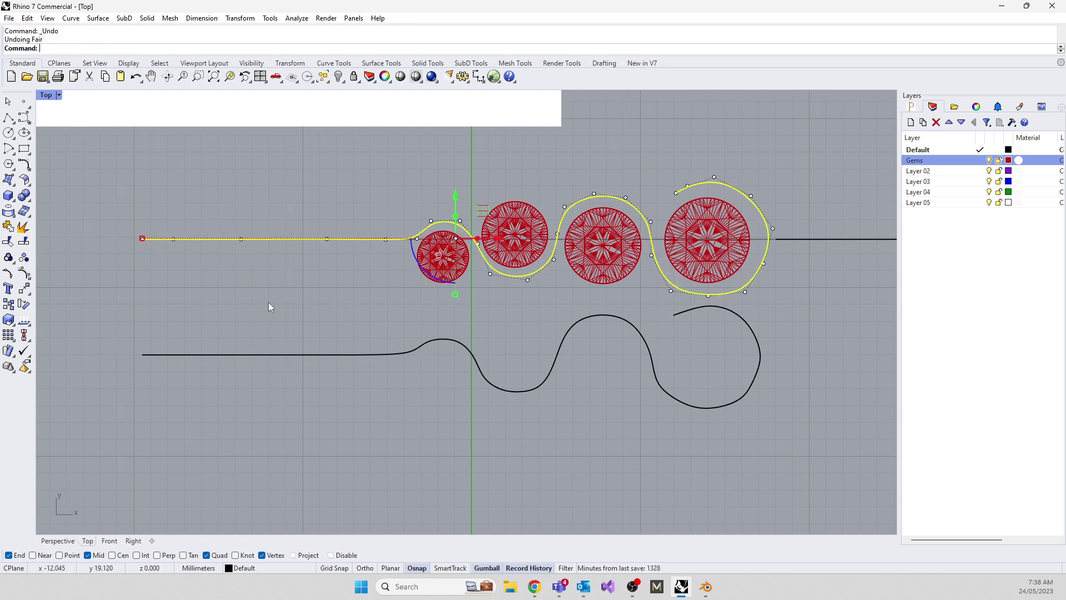
key("Return")
type("0.1")
key("Return")
key("Return")
key("Return")
key("Return")
key("Return")
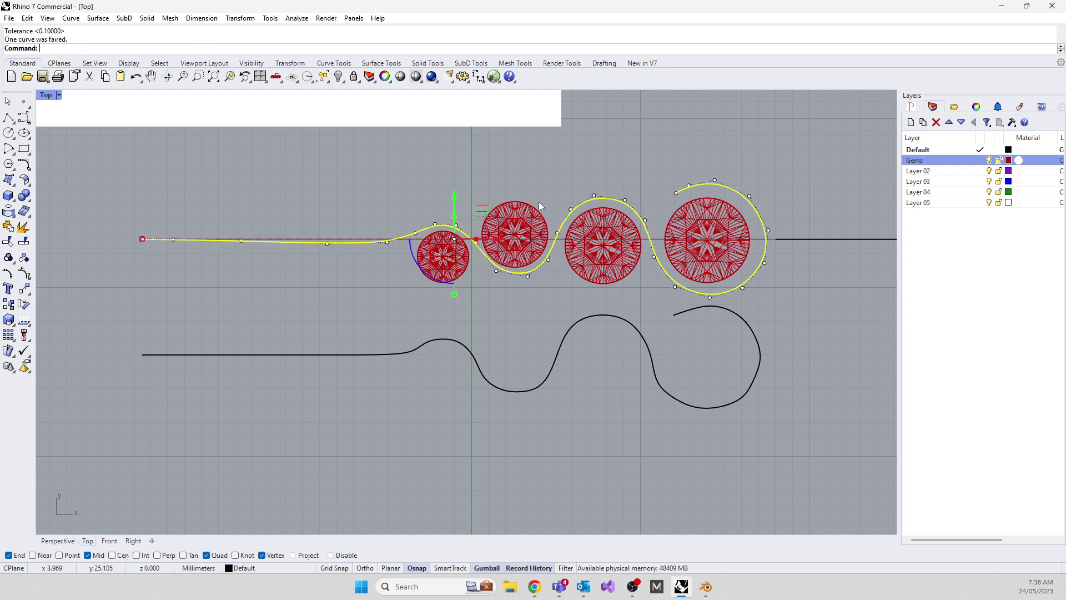
Adjust the faired curve's control points below the second gem and around the smallest gem to even out its spacing from the stones
scroll(478, 250, "up", 5)
left_click(524, 300)
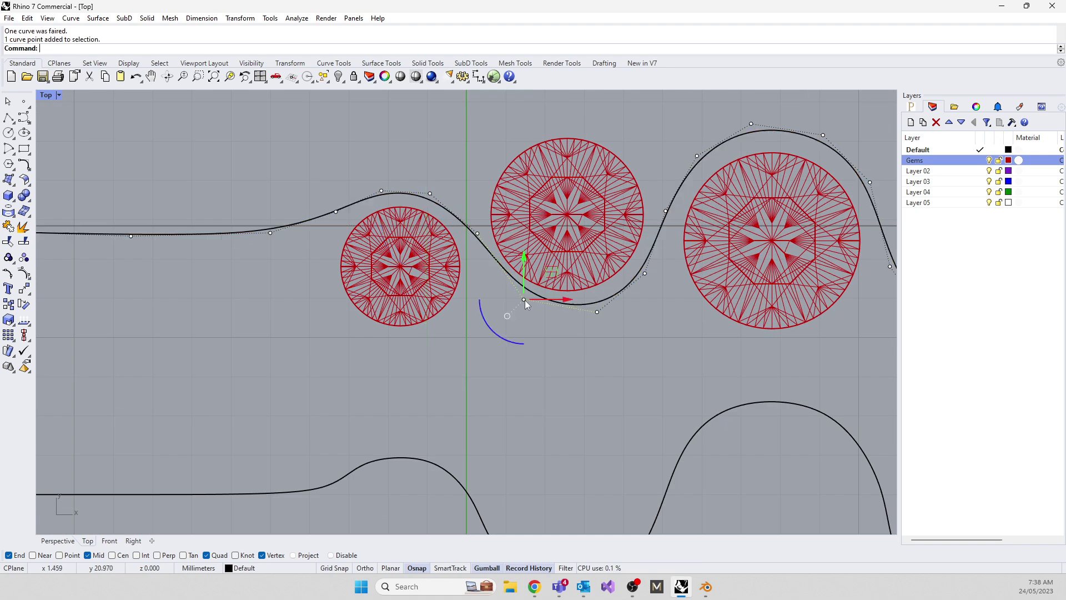
left_click_drag(552, 272, 545, 283)
left_click(431, 192)
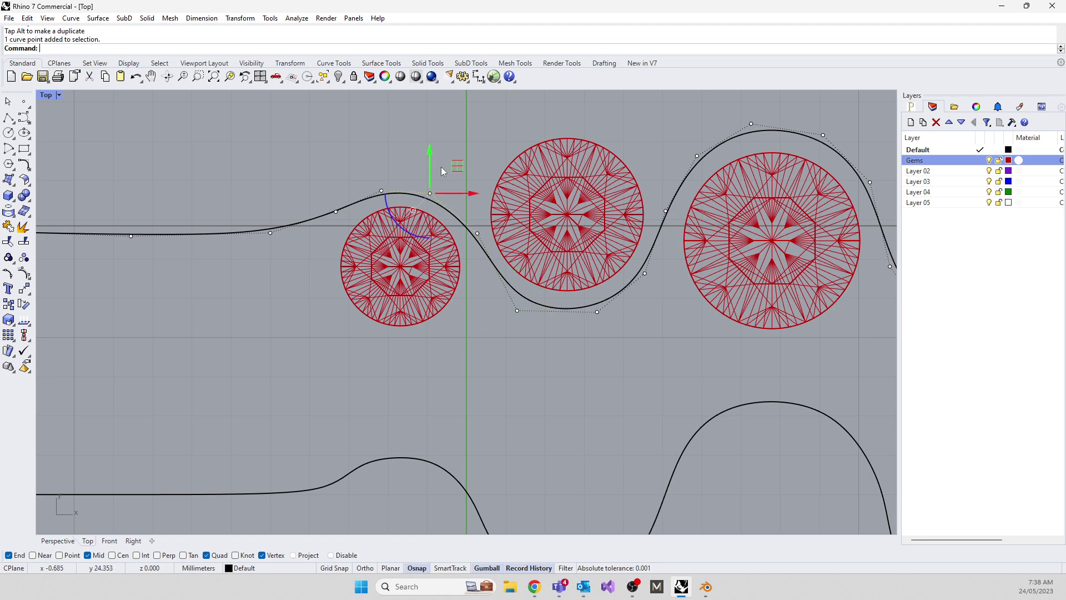
left_click_drag(457, 167, 461, 164)
left_click(335, 209)
left_click_drag(362, 185, 347, 203)
left_click(382, 189)
left_click_drag(400, 165, 396, 167)
Move the ring reference picture sideways so it sits above the row of gems
scroll(300, 205, "down", 5)
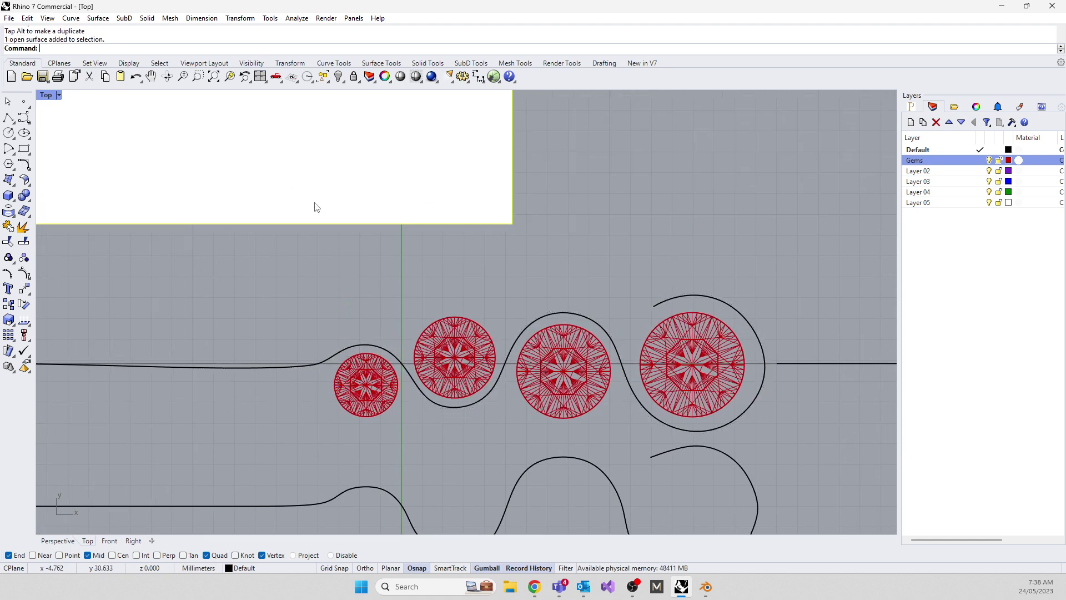
scroll(298, 205, "down", 5)
left_click_drag(252, 200, 367, 207)
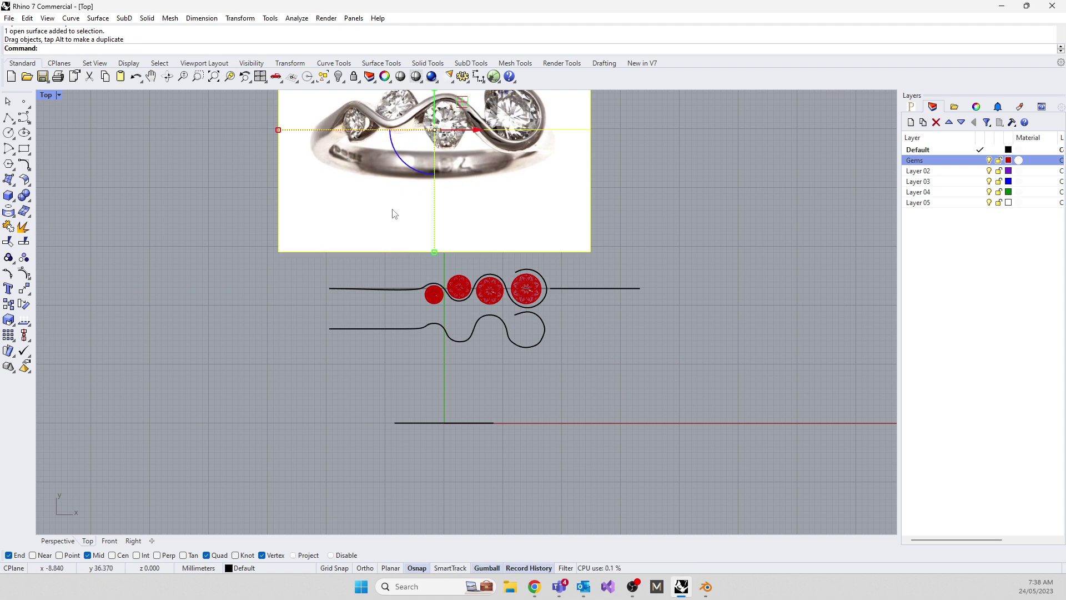
right_click_drag(395, 212, 374, 269)
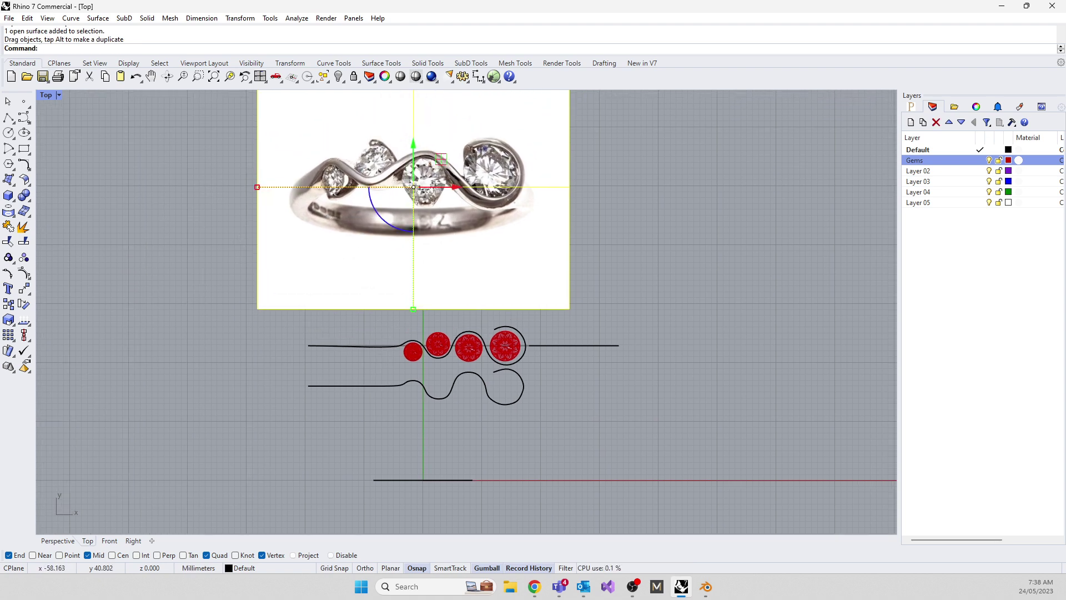
Draw a rectangle tightly framing the ring in the reference picture
left_click(24, 149)
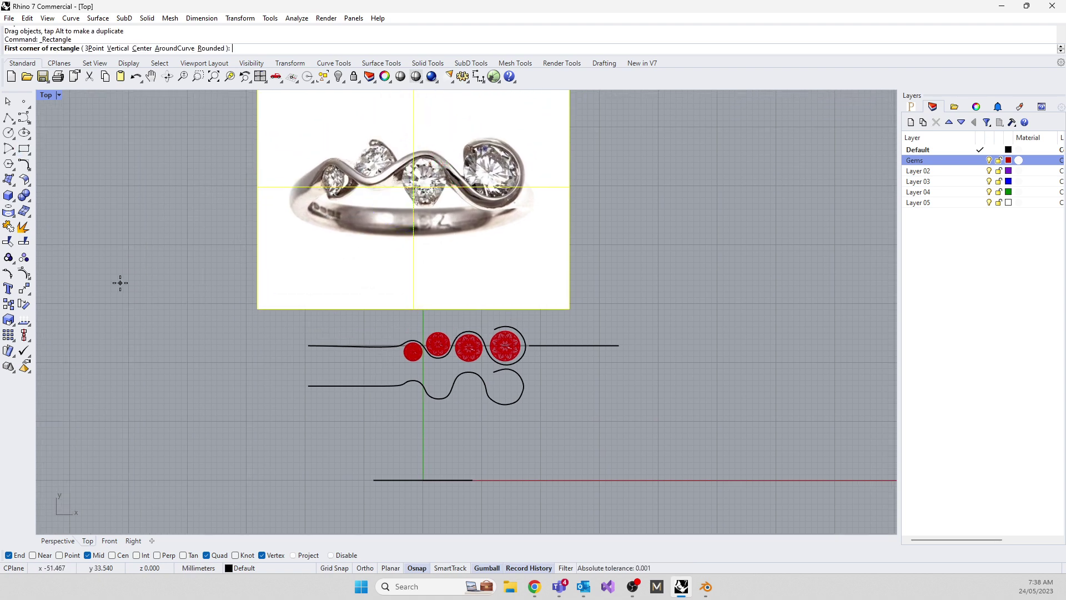
left_click(277, 128)
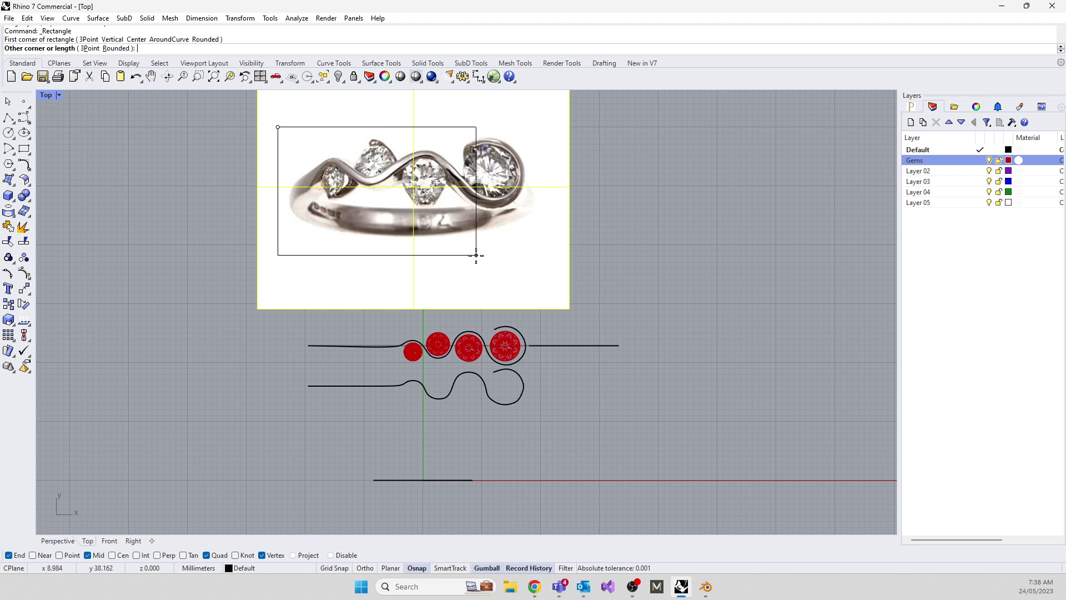
left_click(534, 239)
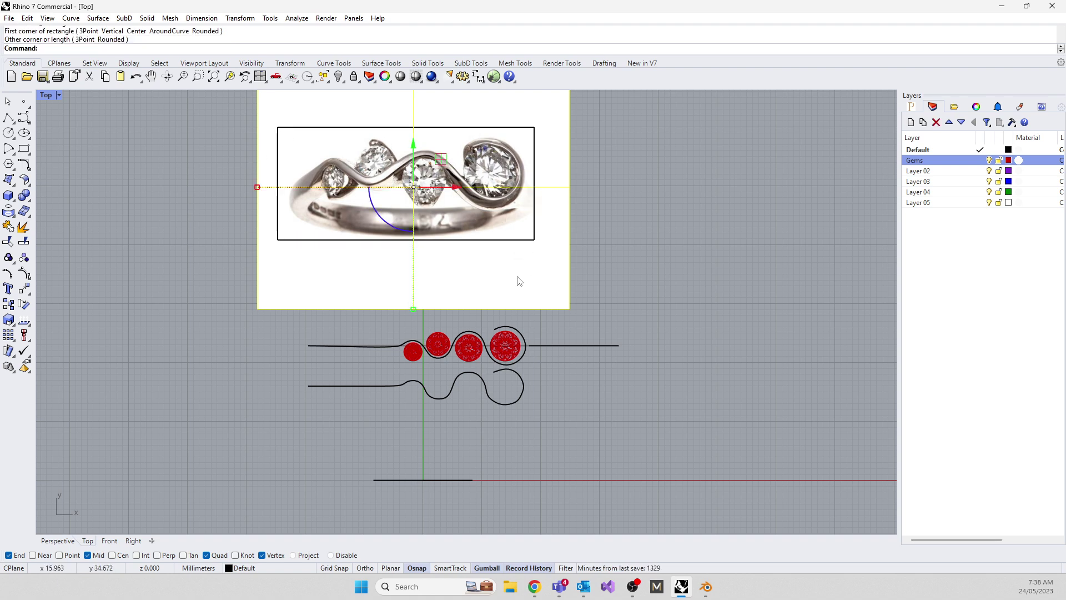
Split the reference picture with the rectangle and delete the portion outside it
type("Split")
key("Return")
left_click(461, 239)
key("Return")
left_click(538, 284)
key("Delete")
Scale the cropped ring picture down uniformly and place it just above the gems and their curve
left_click(385, 194)
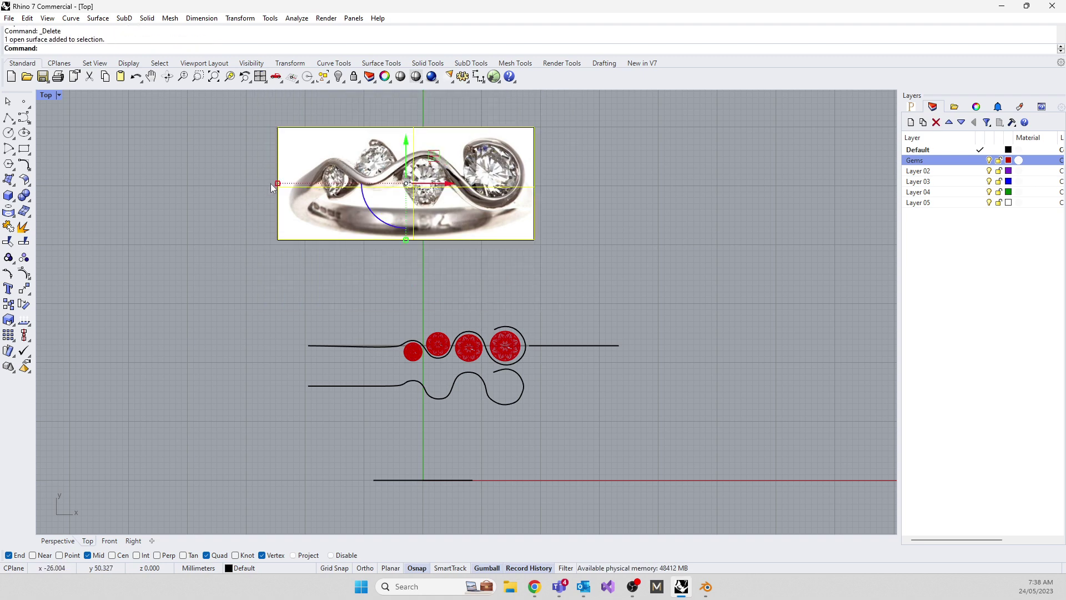
left_click_drag(276, 184, 333, 183)
left_click_drag(446, 202, 492, 278)
scroll(491, 278, "up", 5)
right_click_drag(337, 229, 475, 289)
scroll(475, 290, "down", 5)
left_click(439, 318)
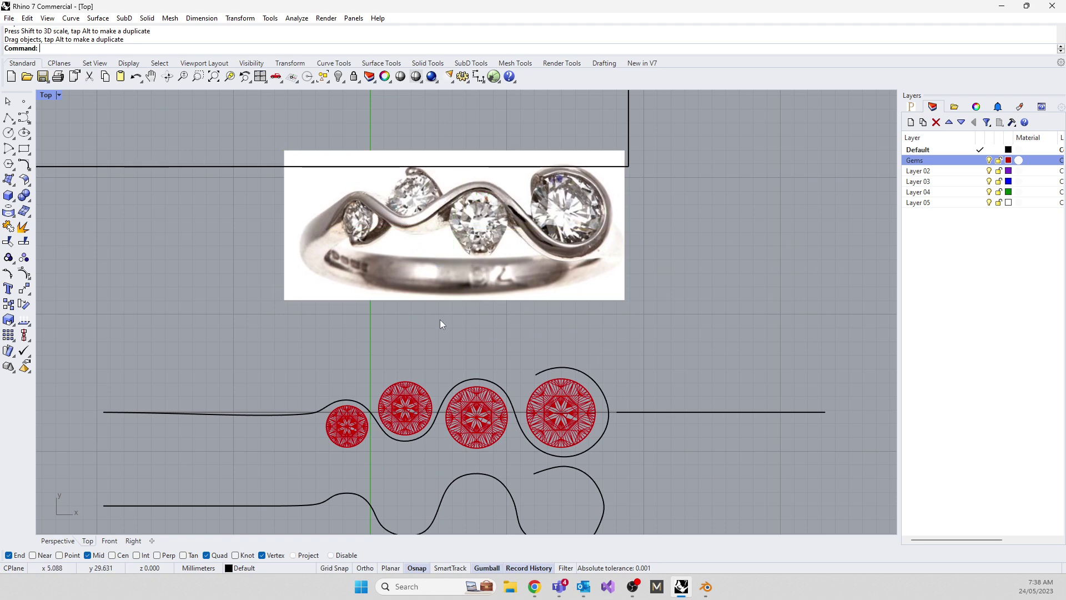
Move the two outermost control points beside the largest gem and the one diagonally below it slightly inward
scroll(527, 444, "up", 5)
left_click(654, 454)
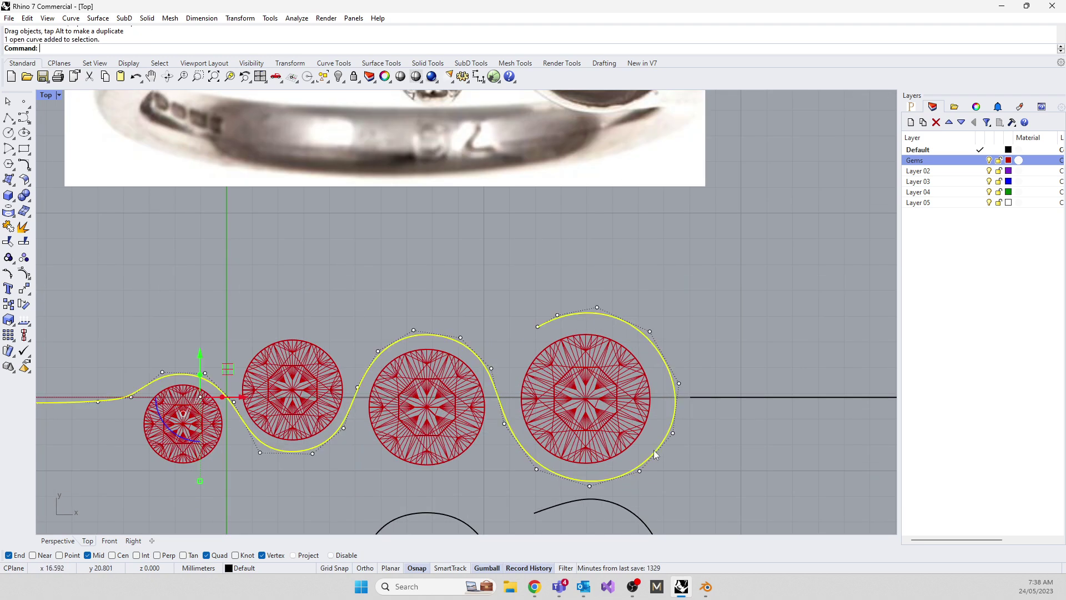
left_click(665, 388)
left_click_drag(658, 360, 699, 438)
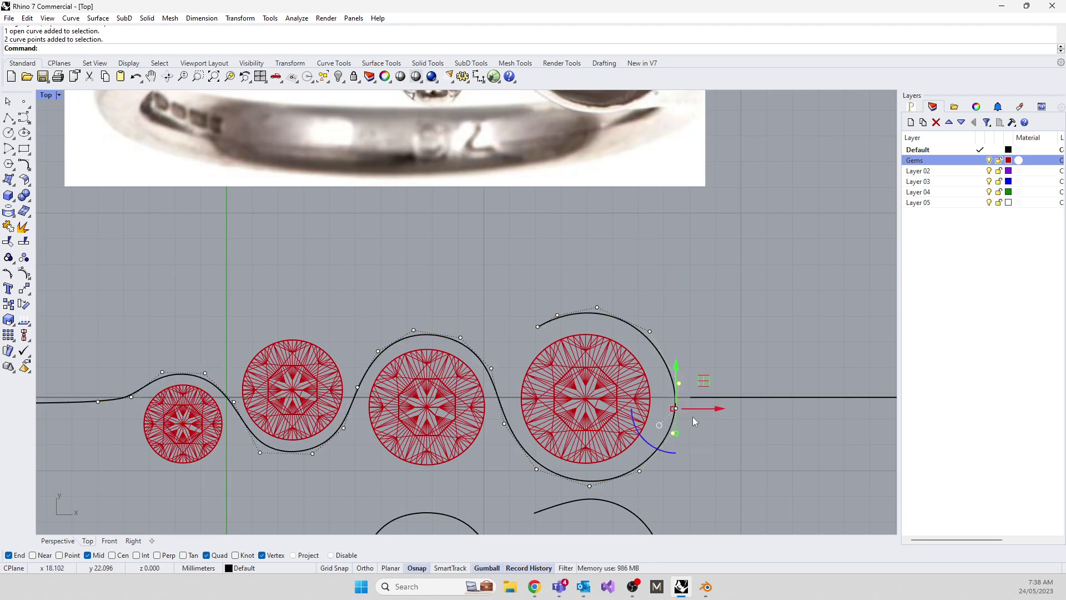
left_click_drag(698, 380, 694, 380)
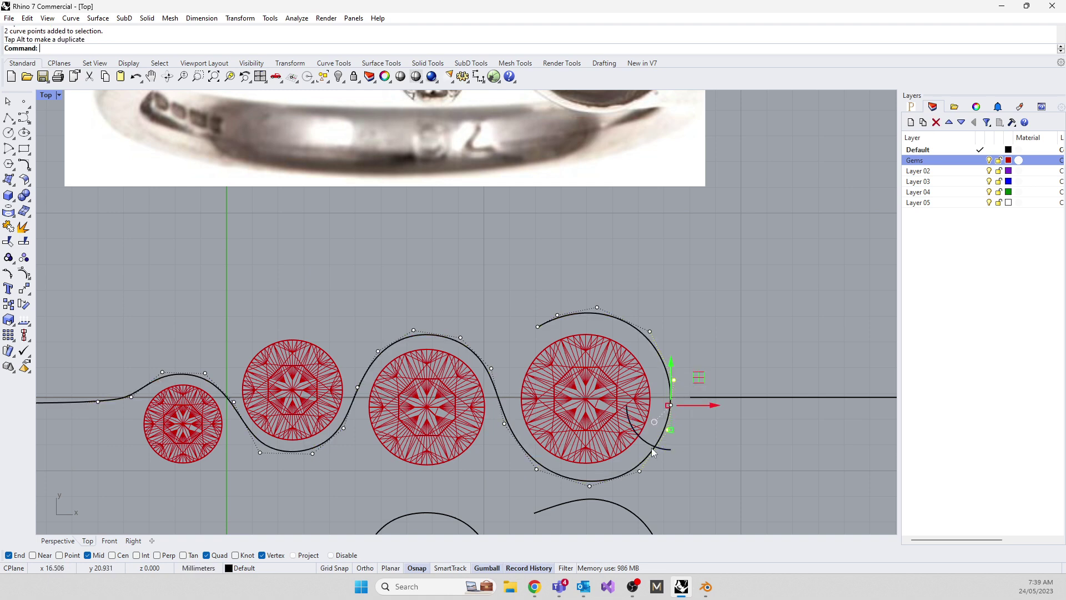
left_click(640, 471)
left_click_drag(663, 452, 615, 473)
Move the control point directly below the largest gem and the one at its lower left closer to the gem
scroll(613, 471, "up", 5)
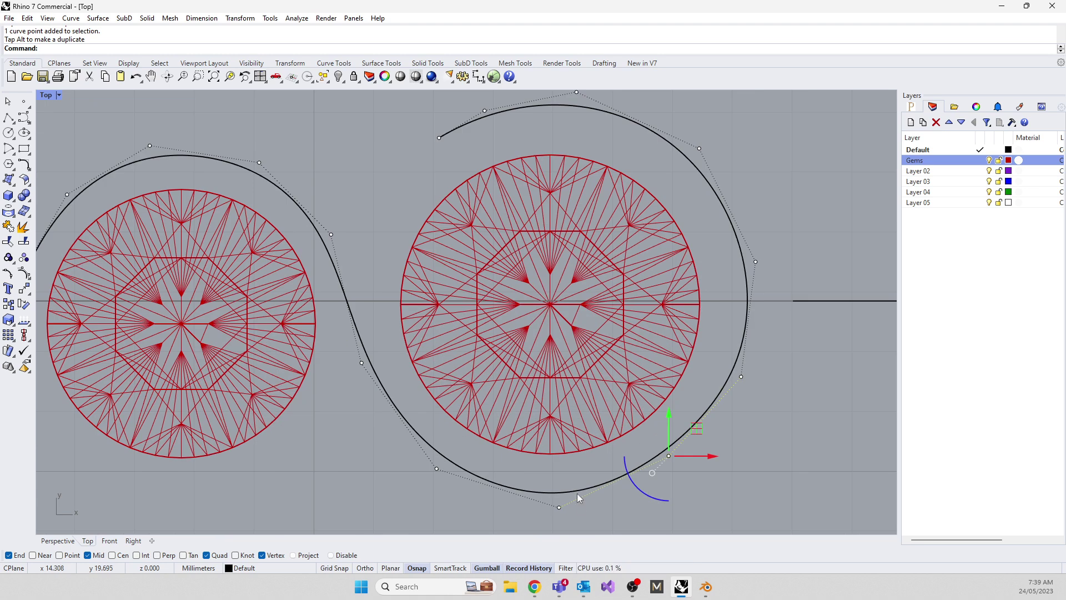
left_click(590, 486)
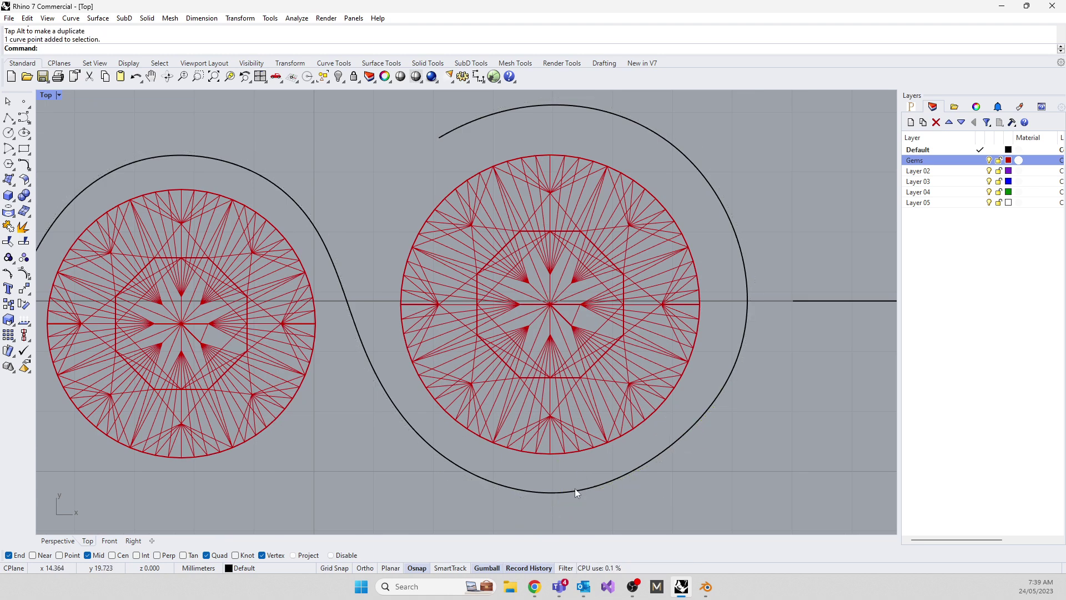
left_click(557, 492)
left_click(559, 506)
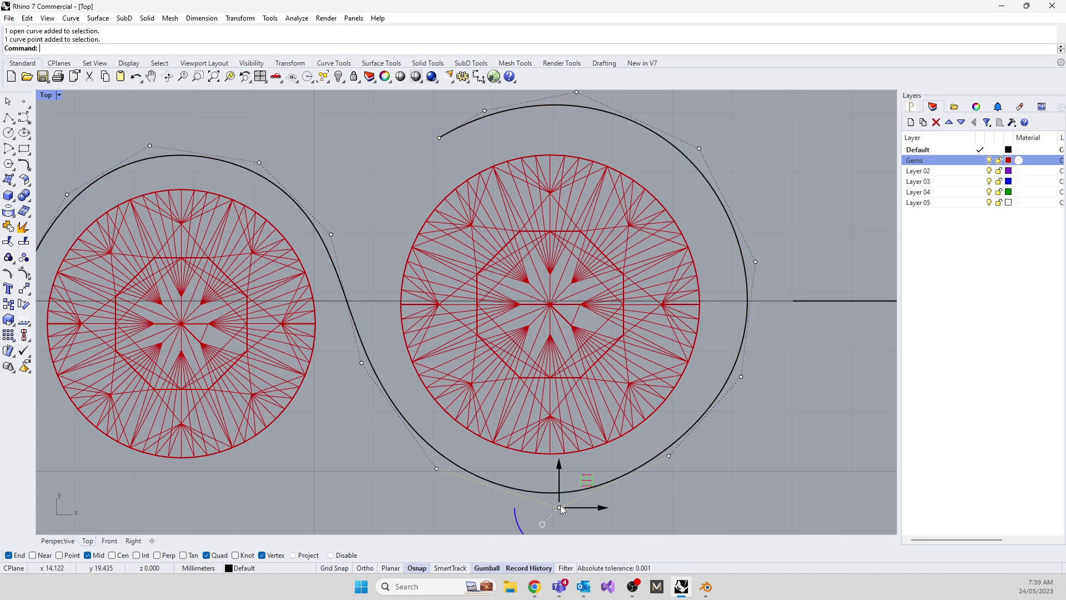
left_click_drag(584, 484, 588, 465)
left_click(435, 469)
left_click_drag(436, 468, 443, 465)
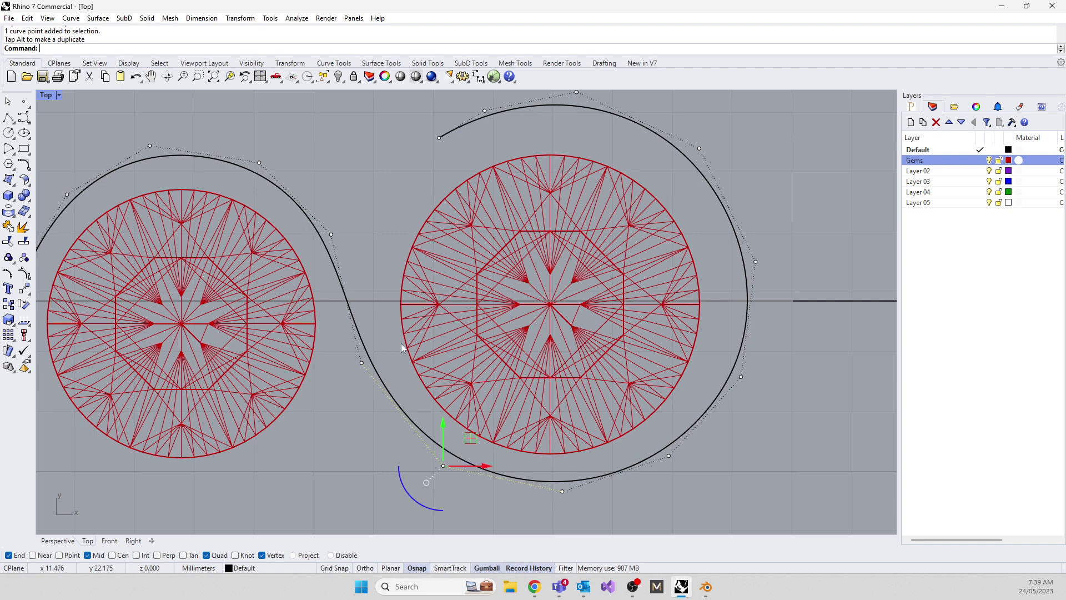
Lower the control points above the third gem slightly towards it
right_click_drag(401, 341, 539, 354)
left_click_drag(266, 131, 422, 194)
left_click_drag(330, 126, 328, 133)
scroll(438, 194, "down", 4)
right_click_drag(252, 291, 395, 285)
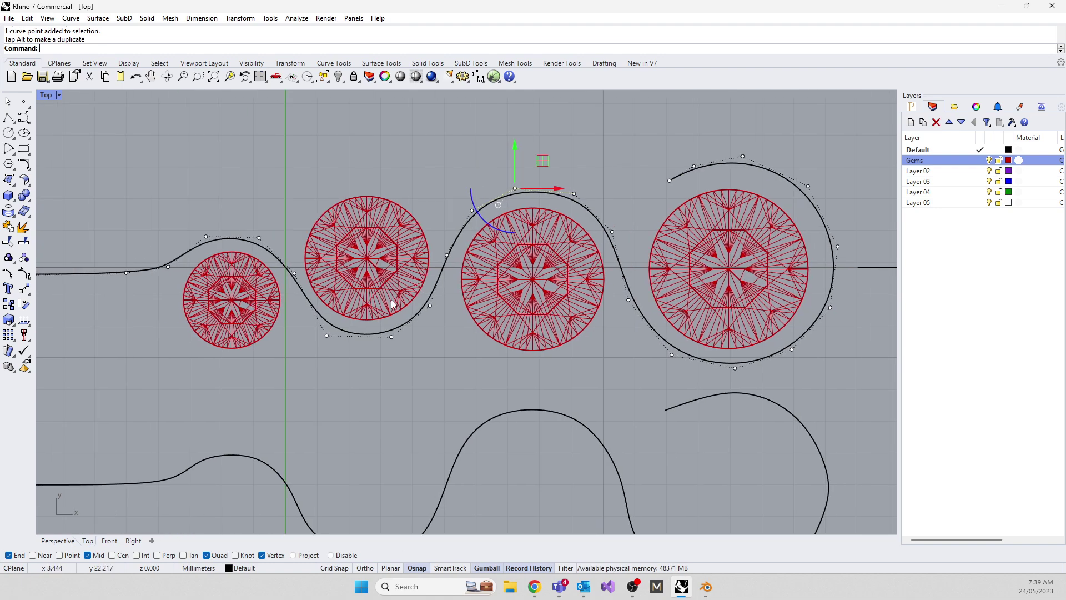
Shift the curve's control point at the lower left of the second gem slightly up and outward
scroll(372, 310, "up", 4)
left_click(305, 360)
left_click_drag(332, 332, 314, 314)
Reposition the two control points above the smallest gem, lowering the right one and shifting the left one to the right
right_click_drag(113, 102, 331, 233)
left_click(365, 263)
left_click_drag(393, 236, 391, 243)
left_click_drag(209, 226, 268, 294)
key("Escape")
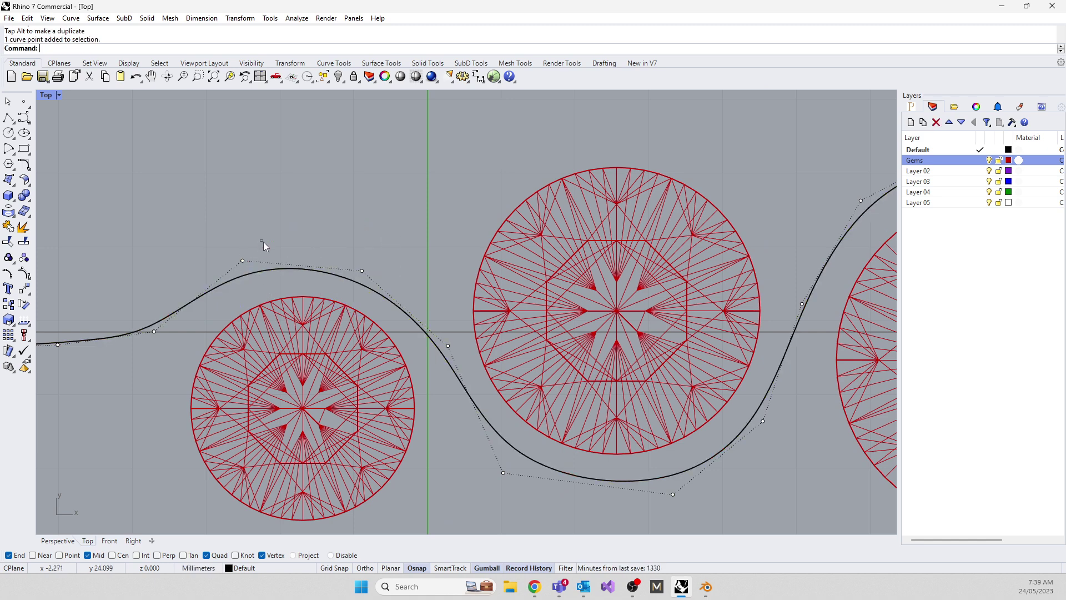
key("Escape")
left_click_drag(243, 238, 289, 296)
left_click(207, 278)
key("F10")
left_click_drag(190, 247, 270, 238)
scroll(281, 245, "down", 5)
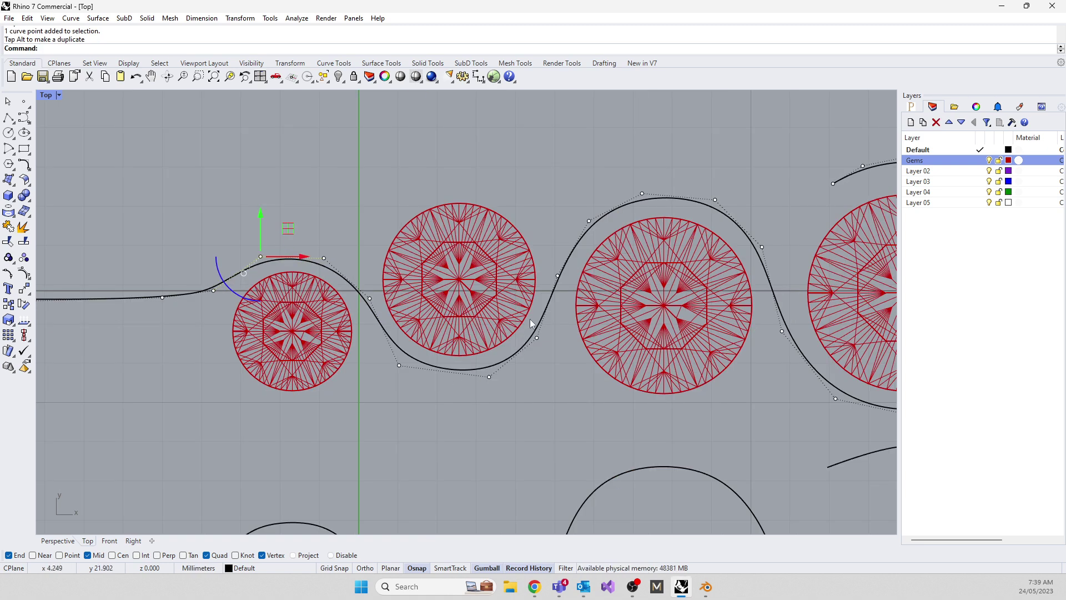
Lower both control points over the third gem slightly, and shift the right-hand one to the left
right_click_drag(615, 259, 438, 304)
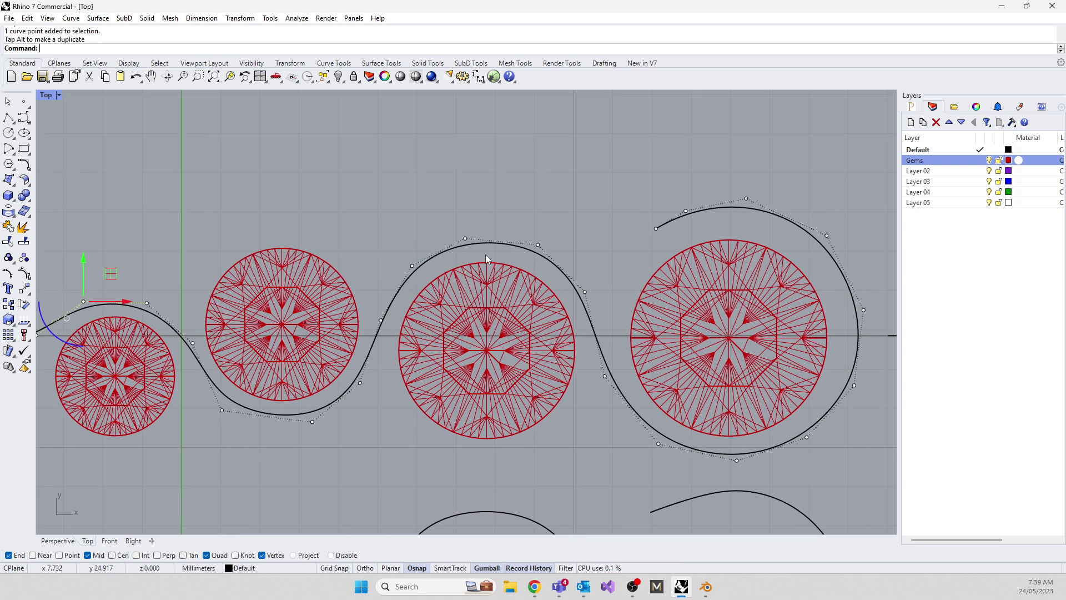
scroll(537, 249, "up", 2)
left_click_drag(360, 183, 545, 269)
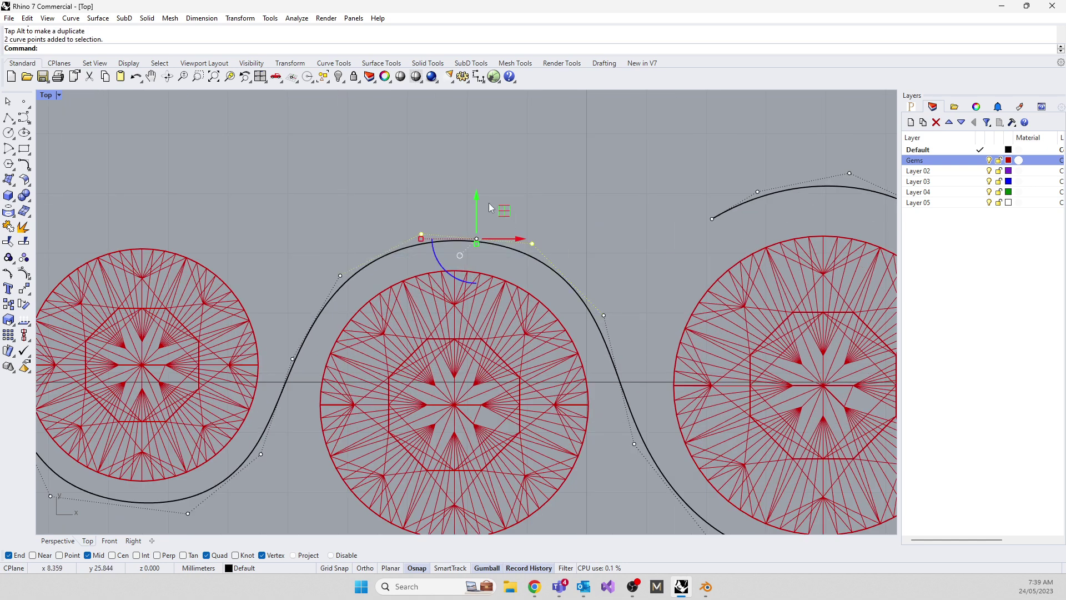
left_click_drag(480, 200, 481, 204)
left_click_drag(516, 155, 554, 266)
left_click_drag(558, 220, 544, 219)
right_click_drag(564, 374, 398, 241)
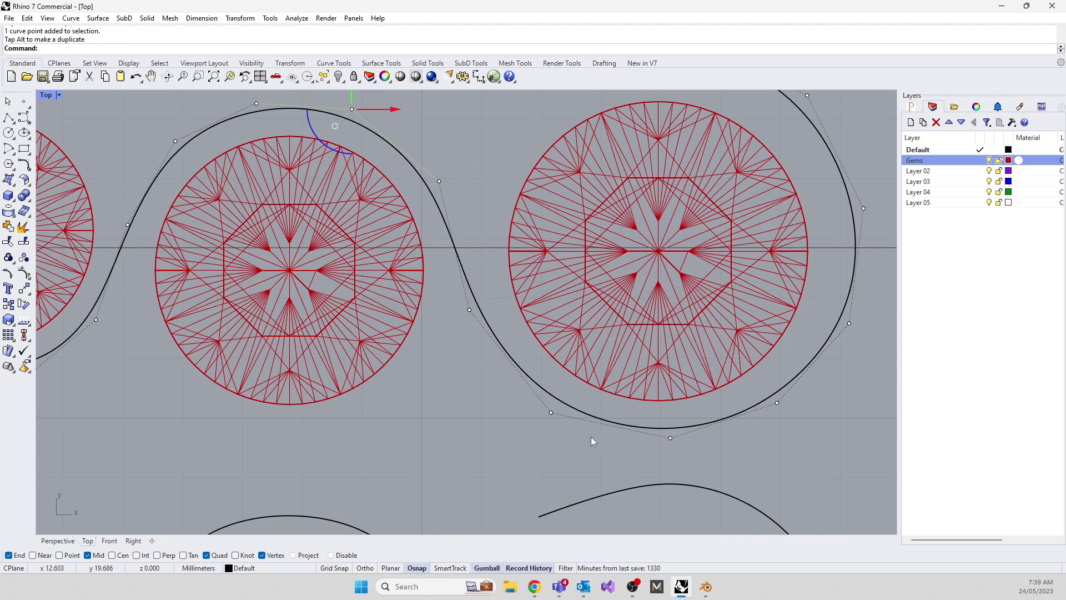
Move the control point at the upper right of the largest gem slightly inward
right_click_drag(827, 212, 648, 276)
left_click_drag(635, 252, 703, 369)
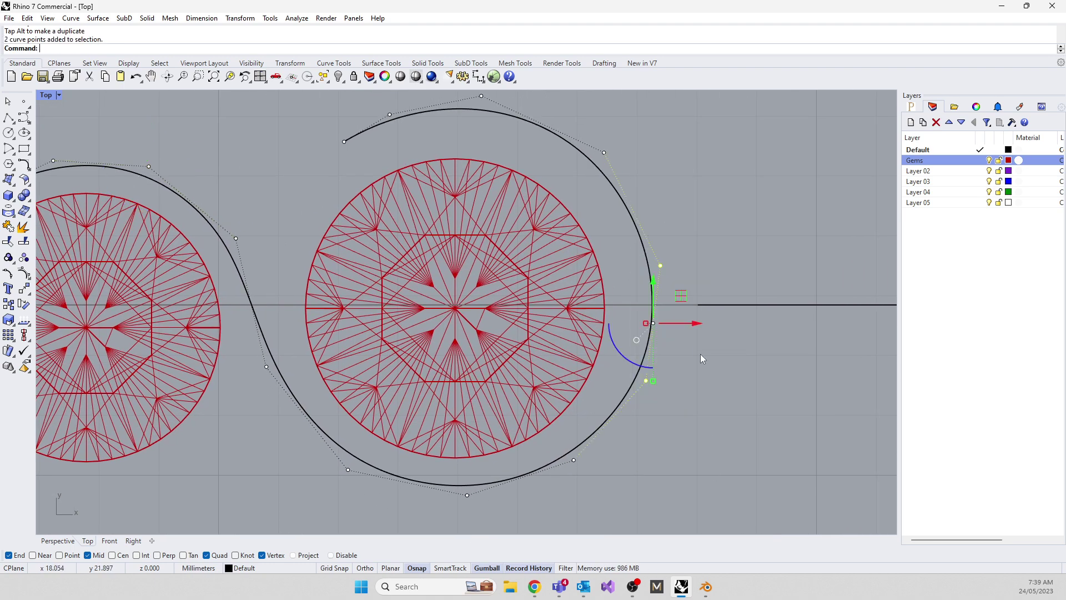
left_click(604, 152)
left_click_drag(633, 129, 621, 132)
Pull the control points at the curve's open end and above the largest gem closer around that gem
right_click_drag(416, 94, 434, 264)
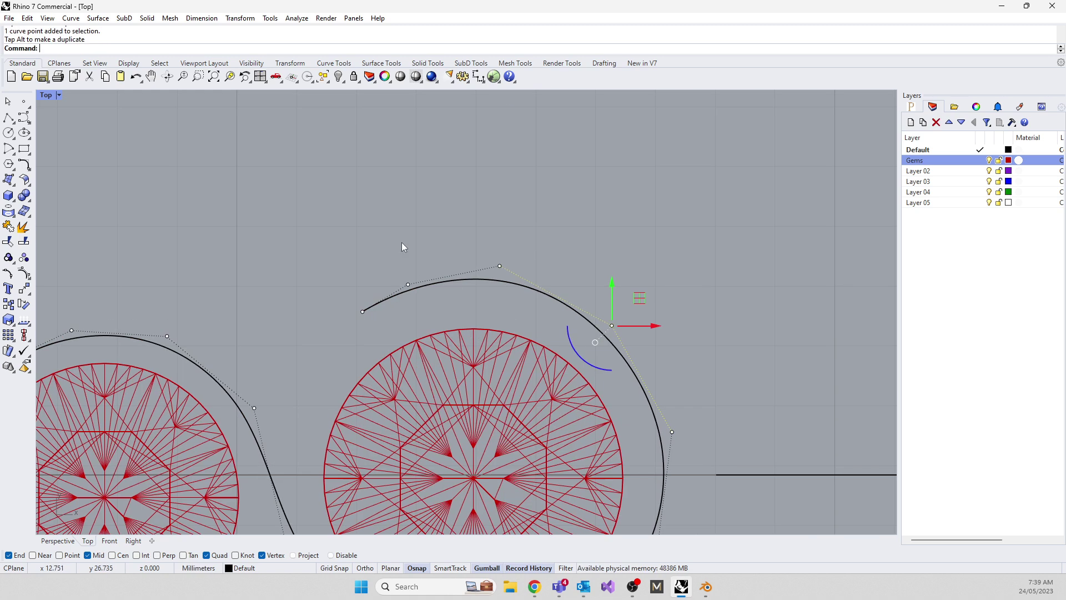
left_click_drag(402, 214, 524, 283)
left_click_drag(310, 187, 387, 334)
left_click_drag(390, 292, 389, 306)
left_click_drag(384, 235, 420, 294)
left_click_drag(480, 231, 521, 282)
left_click_drag(526, 237, 516, 267)
left_click_drag(388, 254, 294, 304)
left_click_drag(337, 355, 337, 355)
left_click_drag(419, 303, 388, 307)
Tighten the curve's outer side around the largest gem by moving the three upper-right points and the lower-right point inward
scroll(388, 307, "down", 3)
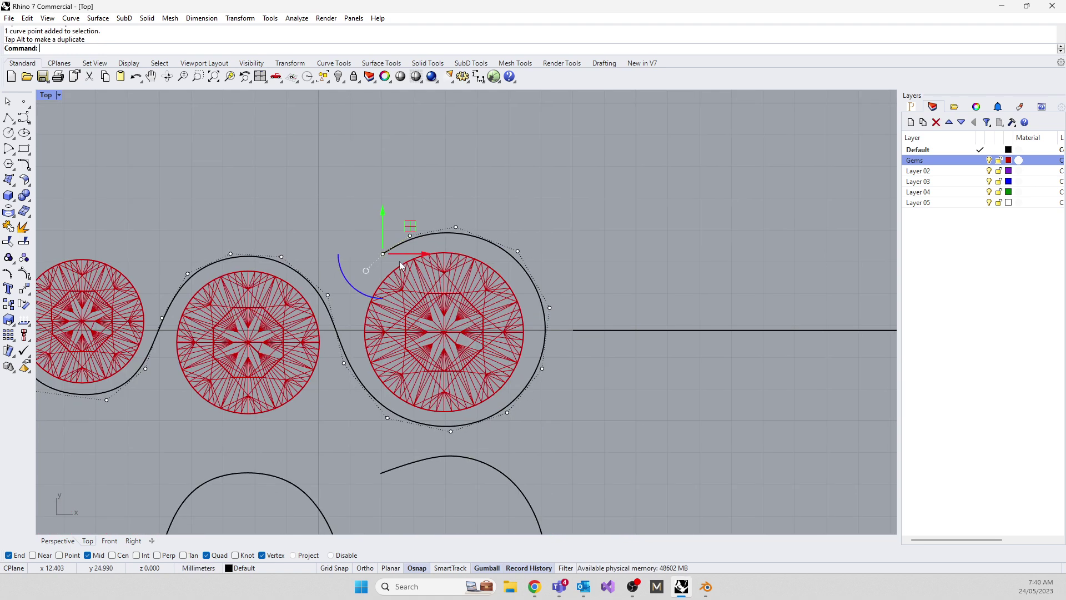
left_click_drag(438, 205, 577, 309)
left_click_drag(535, 238, 529, 242)
left_click(543, 370)
left_click_drag(567, 338, 564, 342)
scroll(565, 342, "down", 5)
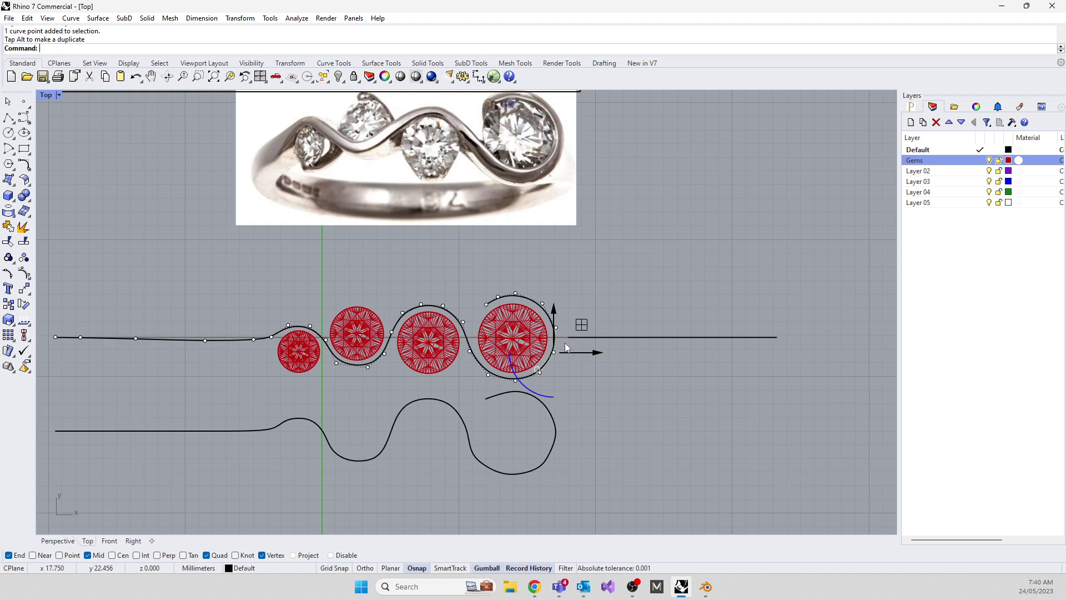
Nudge the right-hand control point above the smallest gem slightly to the right and deselect the curve
scroll(270, 341, "up", 5)
left_click(269, 325)
left_click_drag(271, 306, 273, 305)
left_click(174, 244)
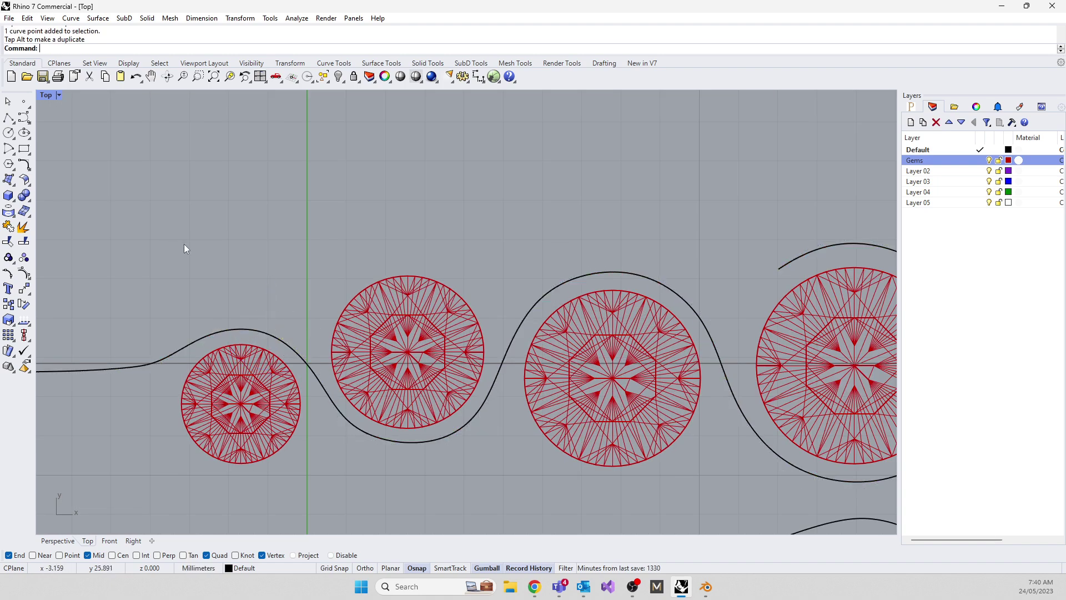
Move the curve's control point at the lower left of the second gem slightly down and to the right
scroll(177, 244, "down", 3)
scroll(293, 344, "up", 3)
left_click(298, 361)
scroll(283, 366, "up", 3)
left_click(243, 348)
left_click_drag(270, 325, 277, 332)
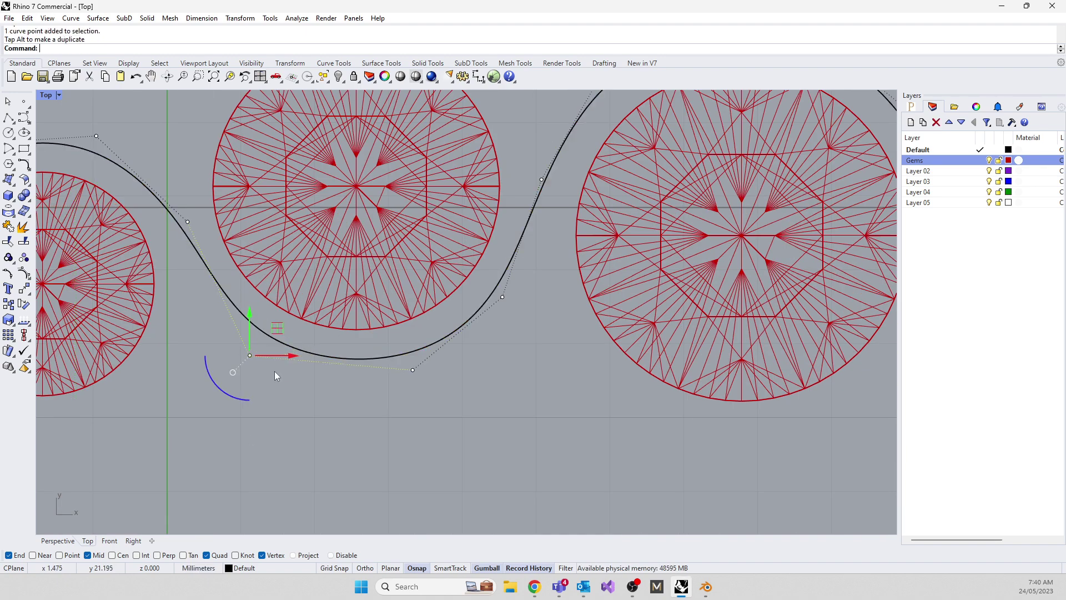
scroll(311, 405, "down", 5)
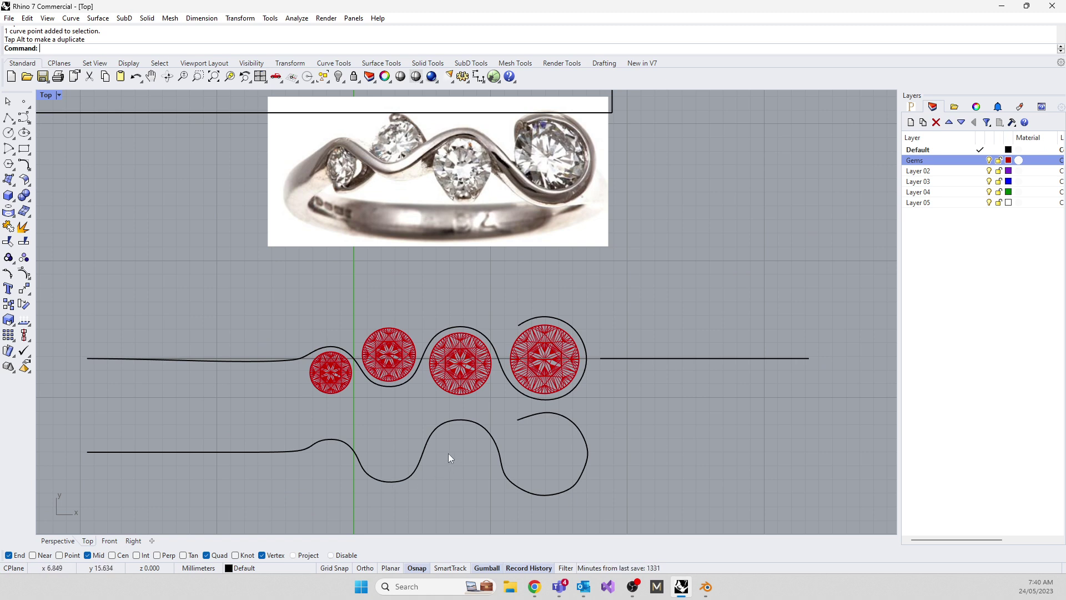
Delete the spare wavy curve below the gems
left_click(538, 494)
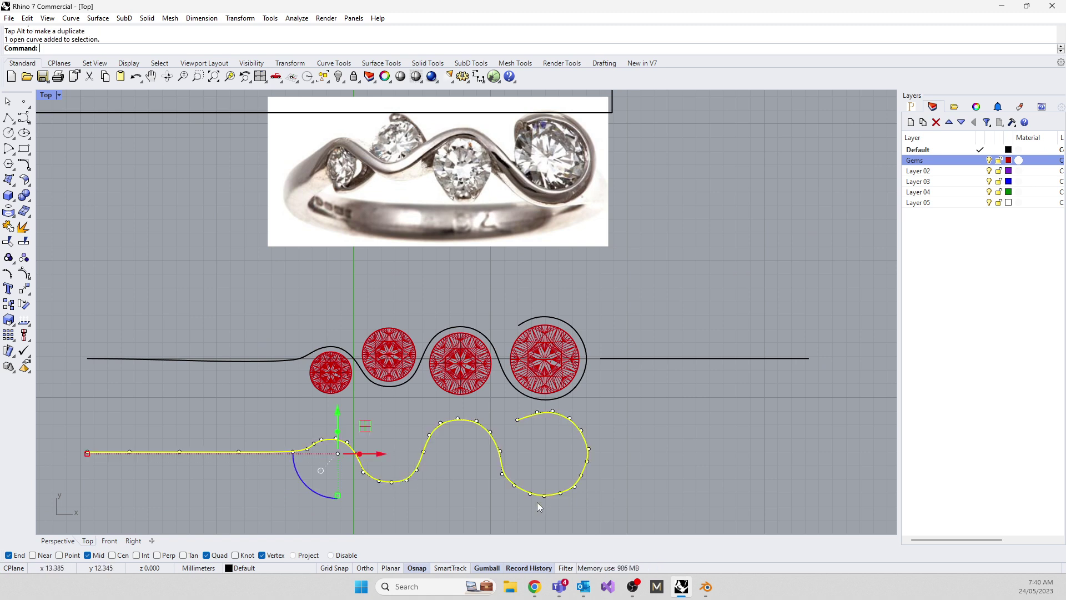
key("Delete")
scroll(548, 422, "up", 3)
right_click_drag(548, 422, 528, 442)
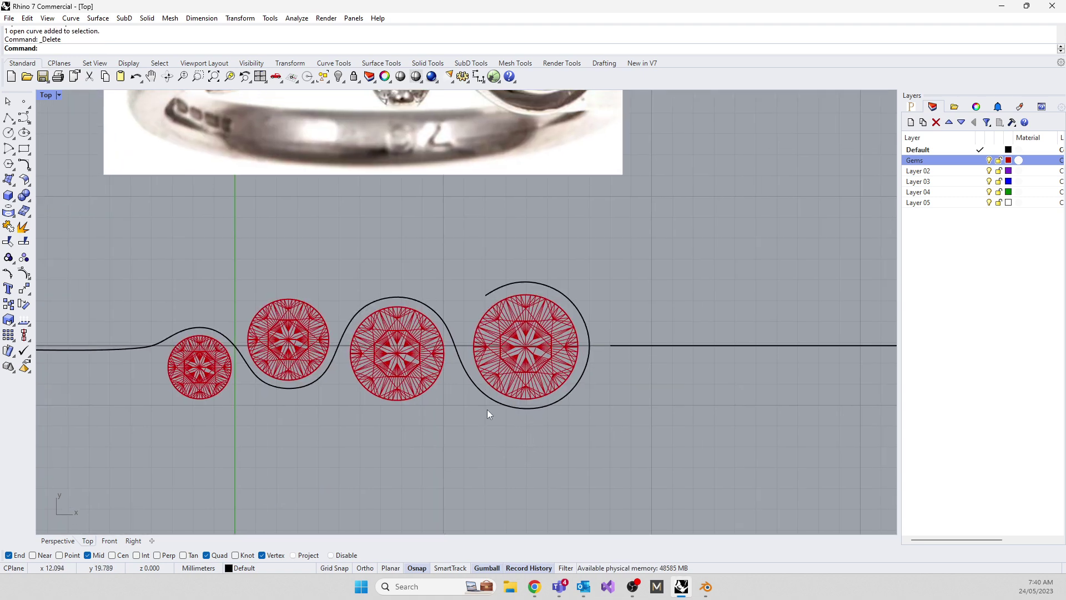
Lower the last three control points at the curve's open end slightly towards the top of the largest gem
left_click(525, 281)
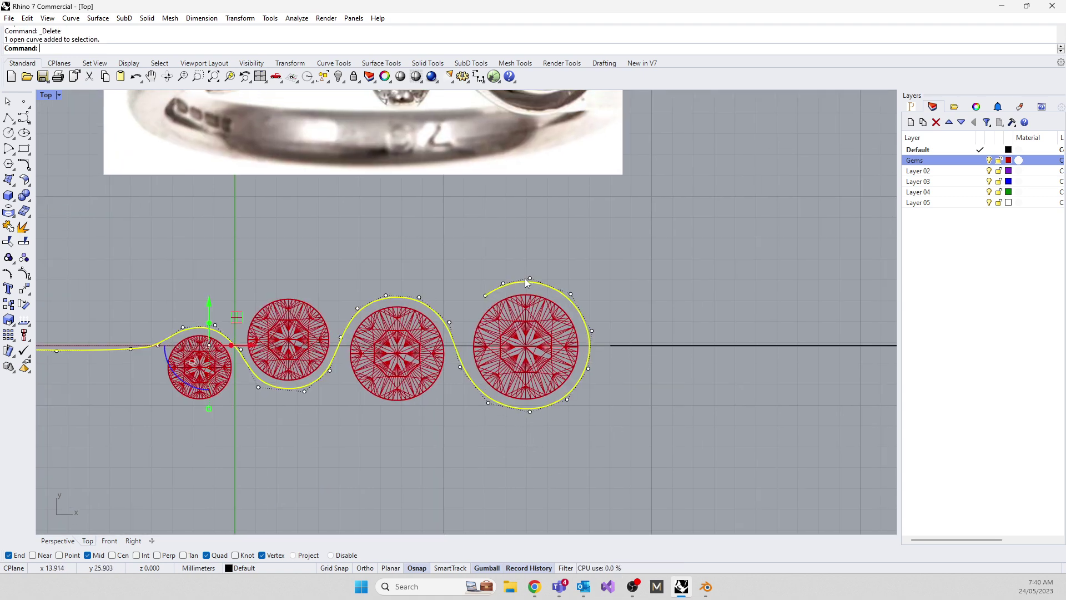
scroll(480, 409, "up", 2)
scroll(489, 405, "up", 2)
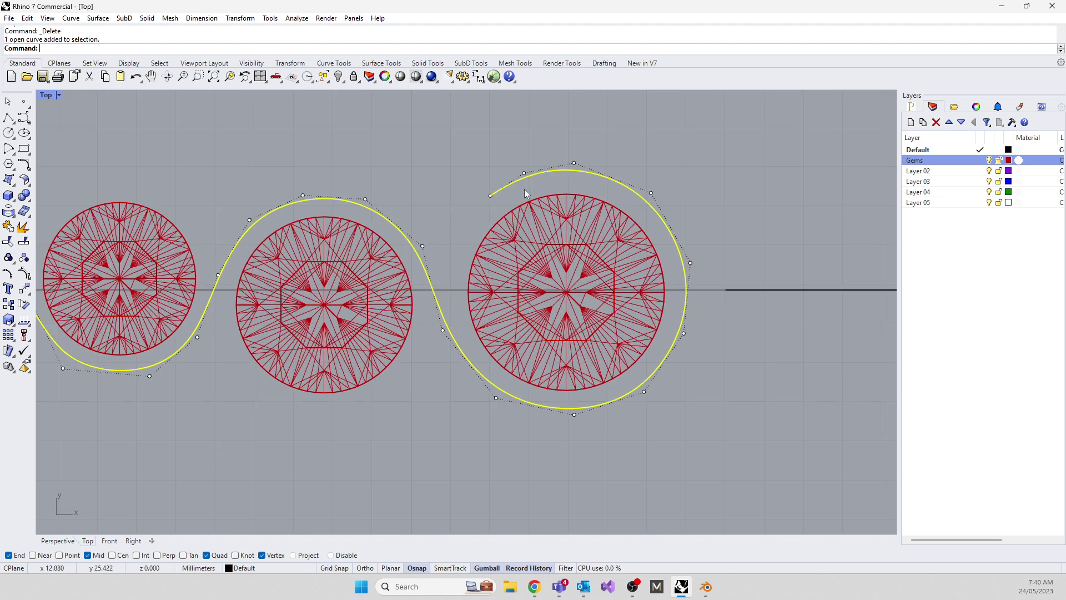
left_click_drag(464, 147, 591, 207)
left_click_drag(562, 150, 563, 155)
key("Escape")
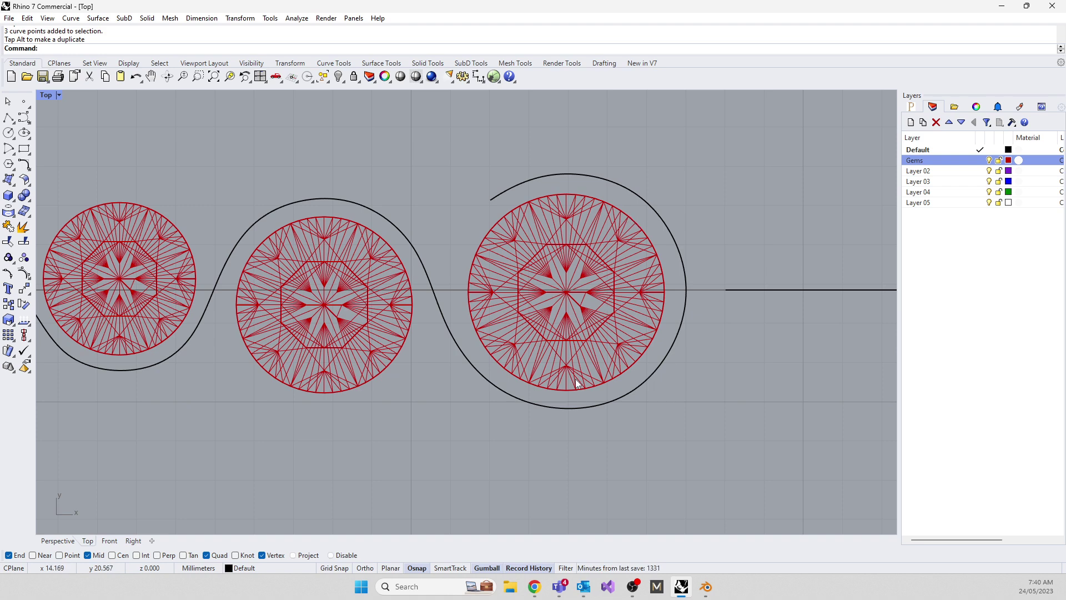
Offset the wavy curve to both sides through a point, placing the offsets just inside the gem edges
left_click(615, 400)
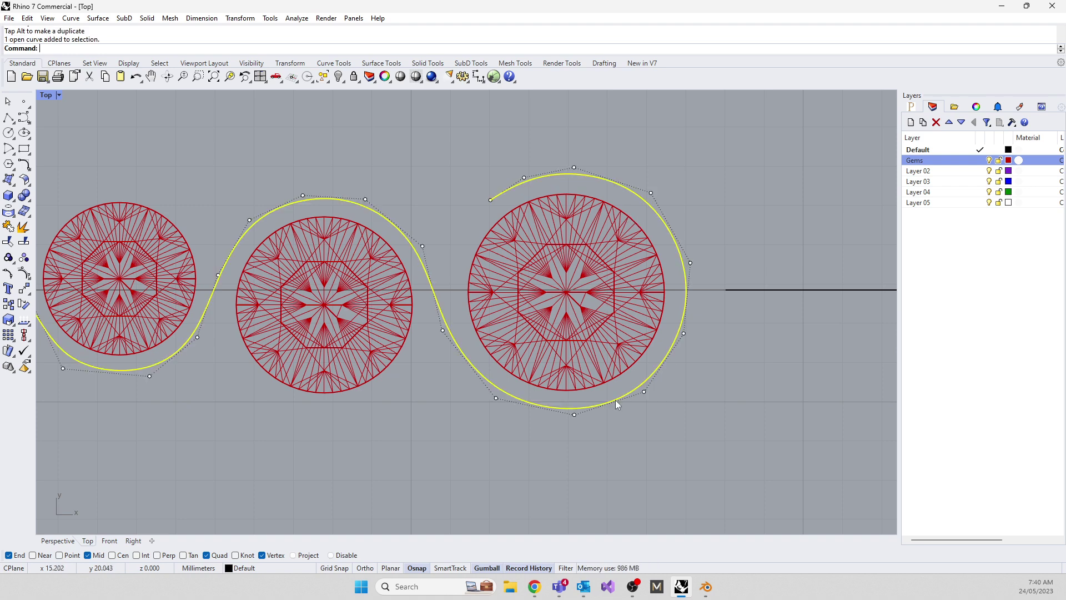
type("Offset")
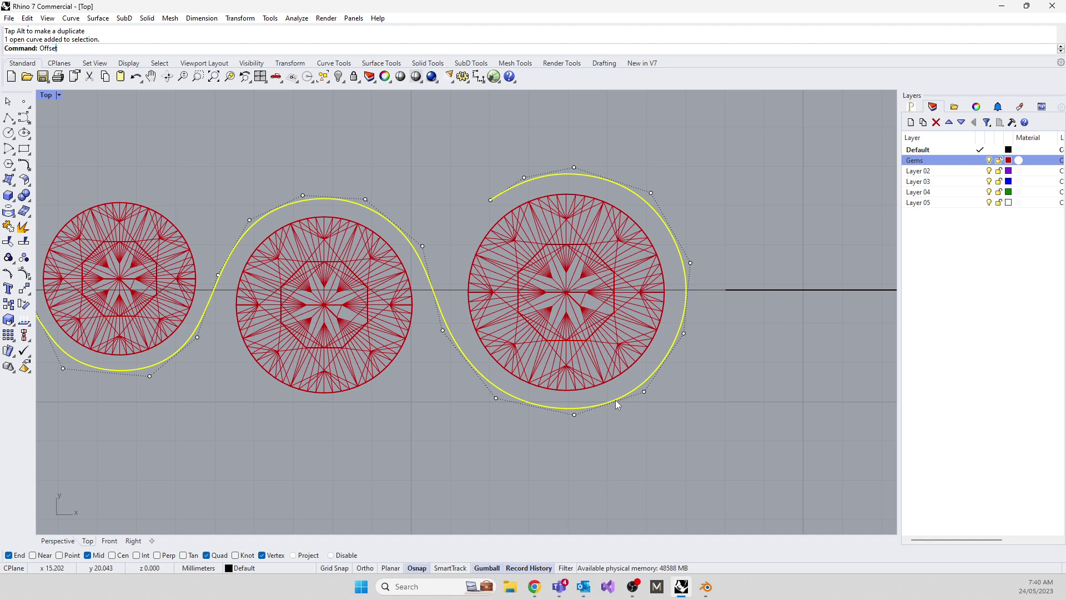
key("Return")
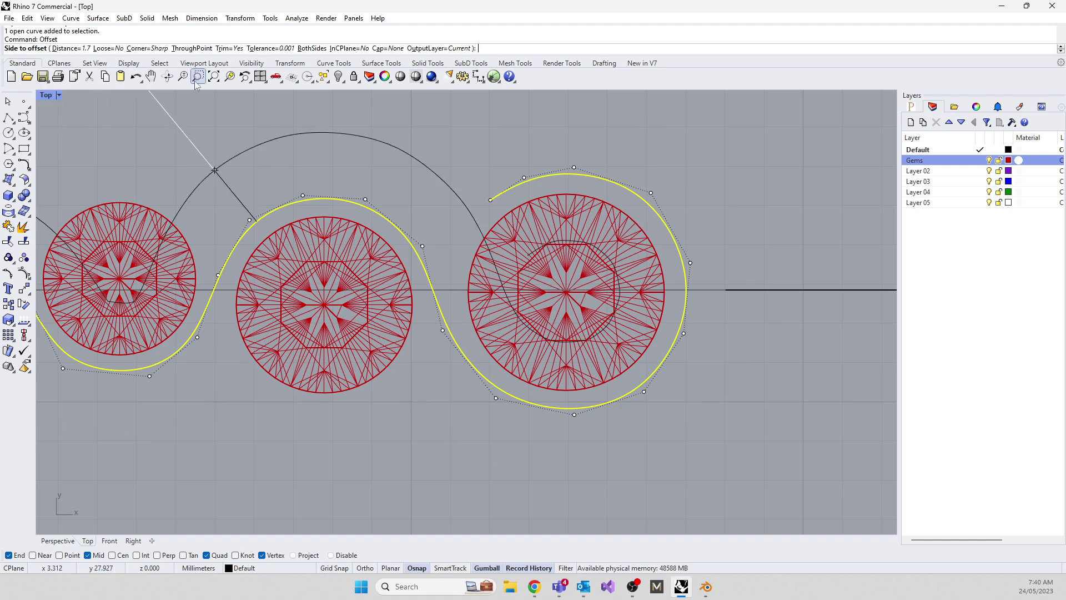
left_click(191, 50)
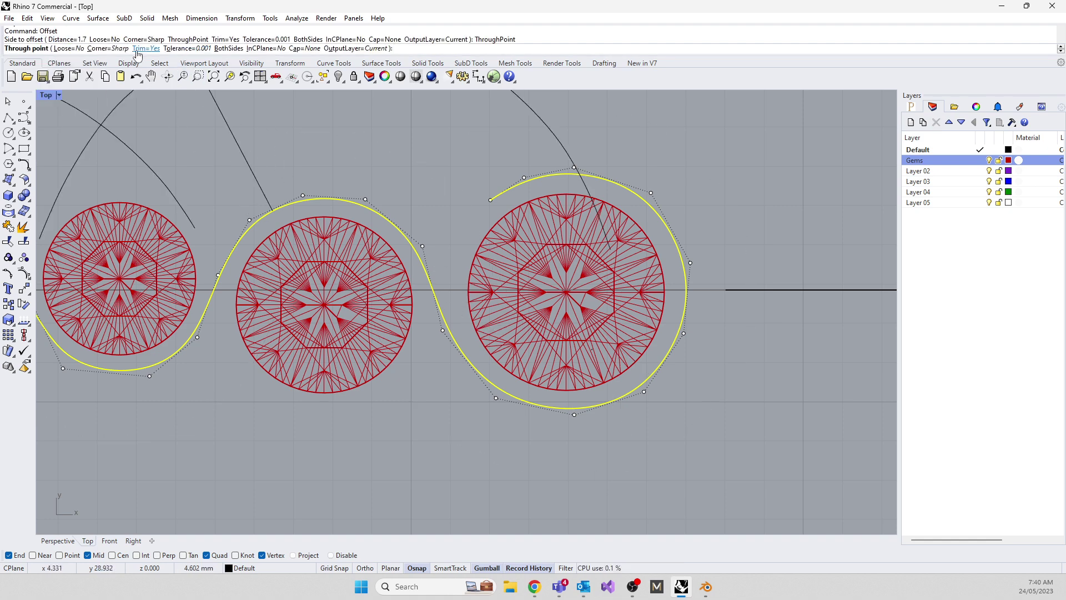
left_click(218, 50)
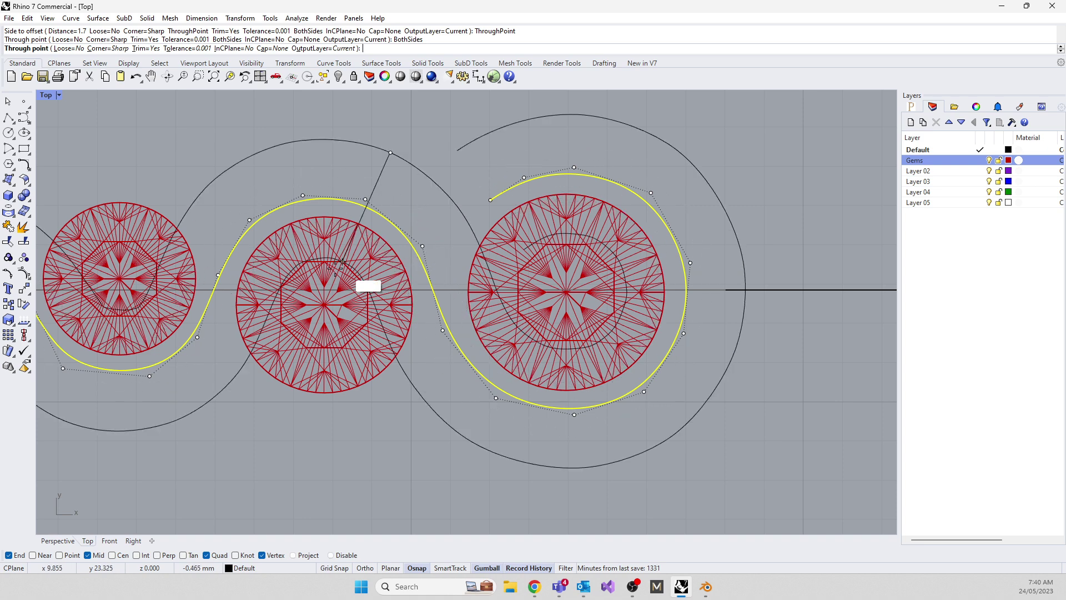
left_click(429, 222)
scroll(444, 242, "down", 6)
left_click(445, 341)
scroll(438, 238, "up", 6)
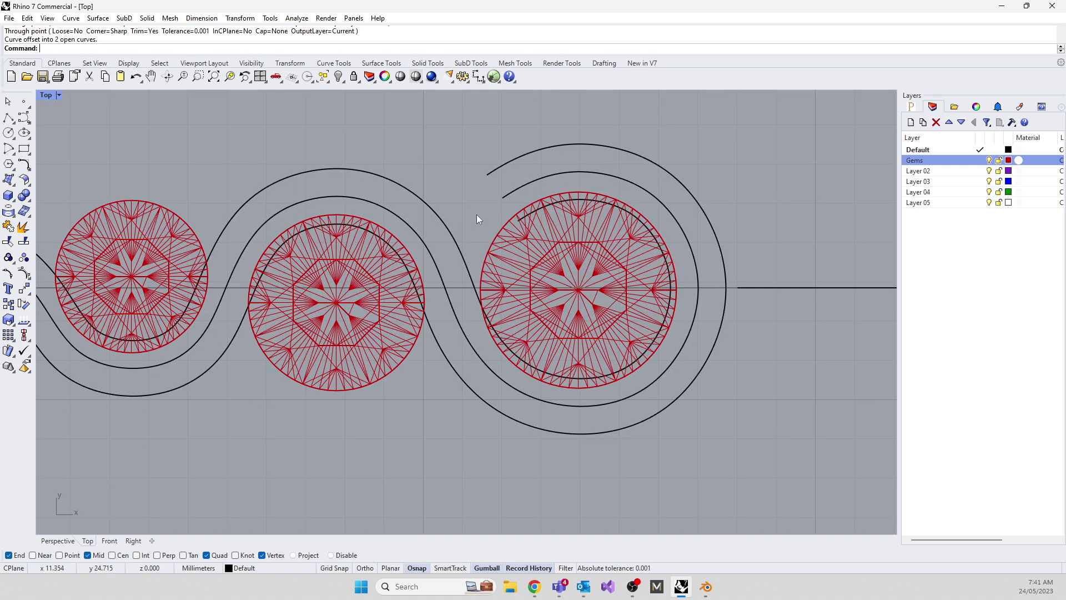
Fine-tune the two control points above the third gem on the centre curve so both offsets update with it
left_click(416, 228)
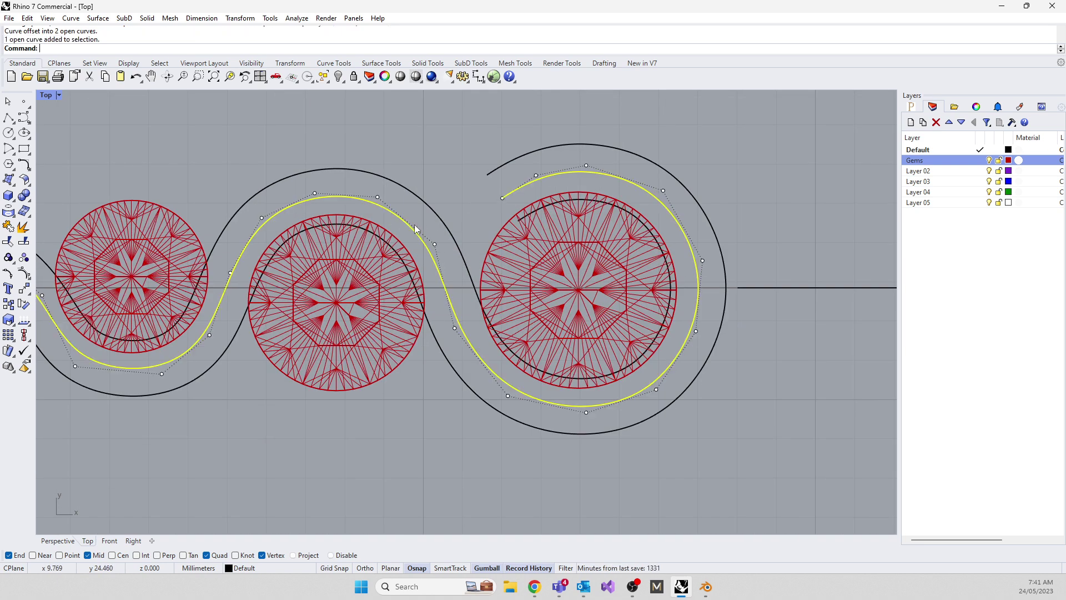
scroll(377, 206, "up", 3)
left_click(378, 190)
left_click_drag(404, 162, 403, 161)
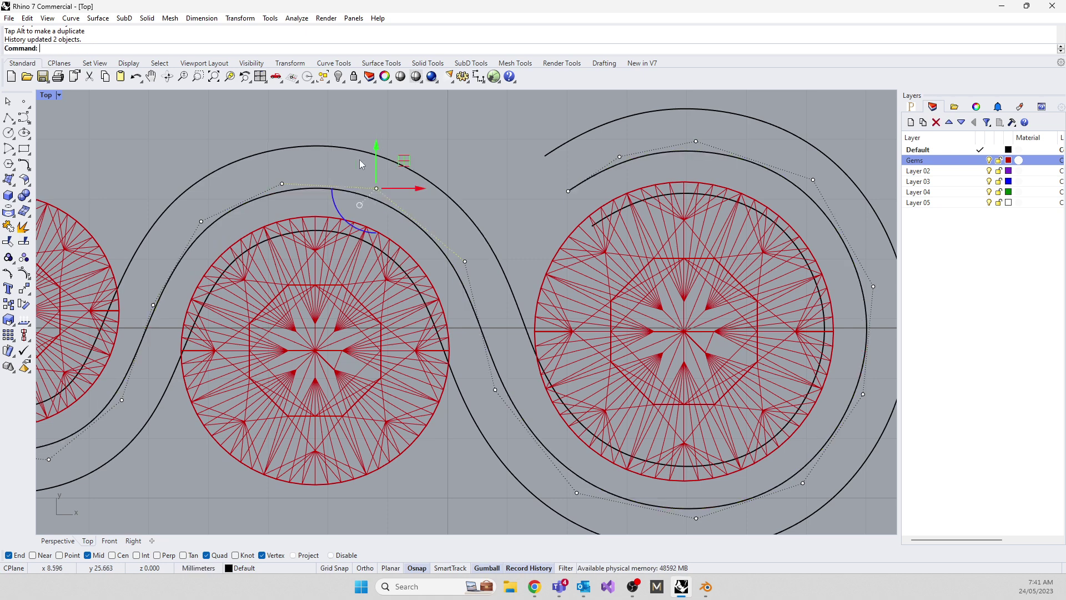
left_click(282, 184)
left_click_drag(304, 157, 303, 157)
right_click_drag(631, 383, 442, 340)
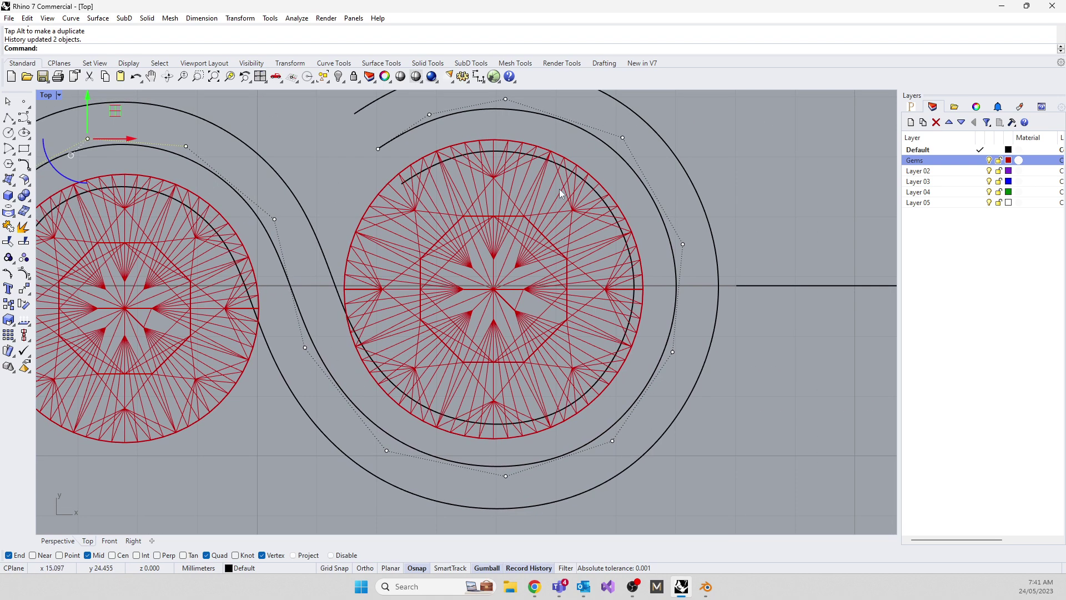
scroll(645, 375, "down", 5)
scroll(354, 374, "up", 4)
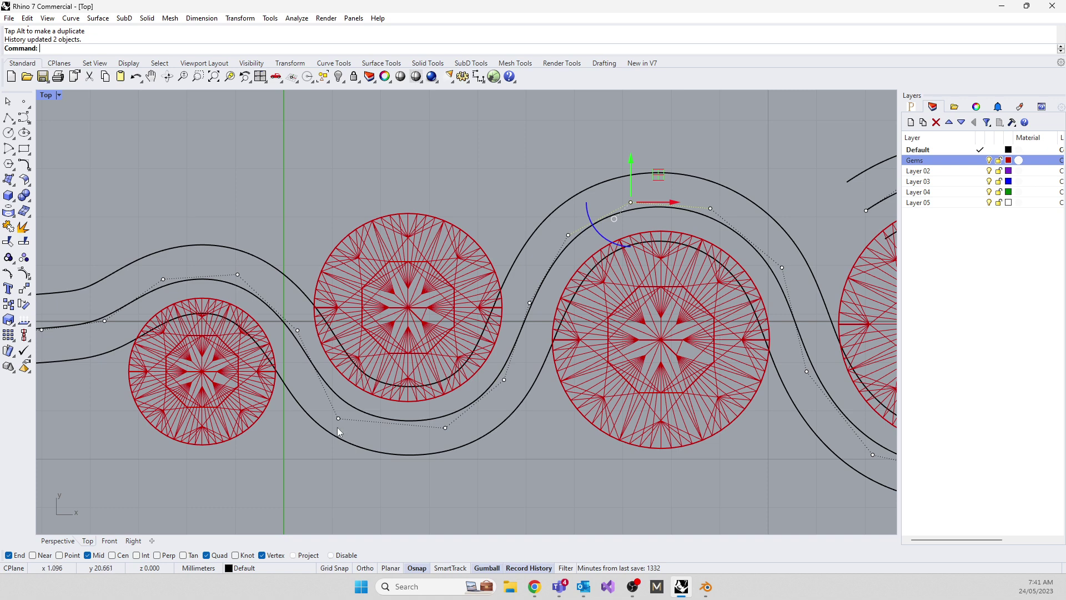
right_click_drag(314, 416, 565, 385)
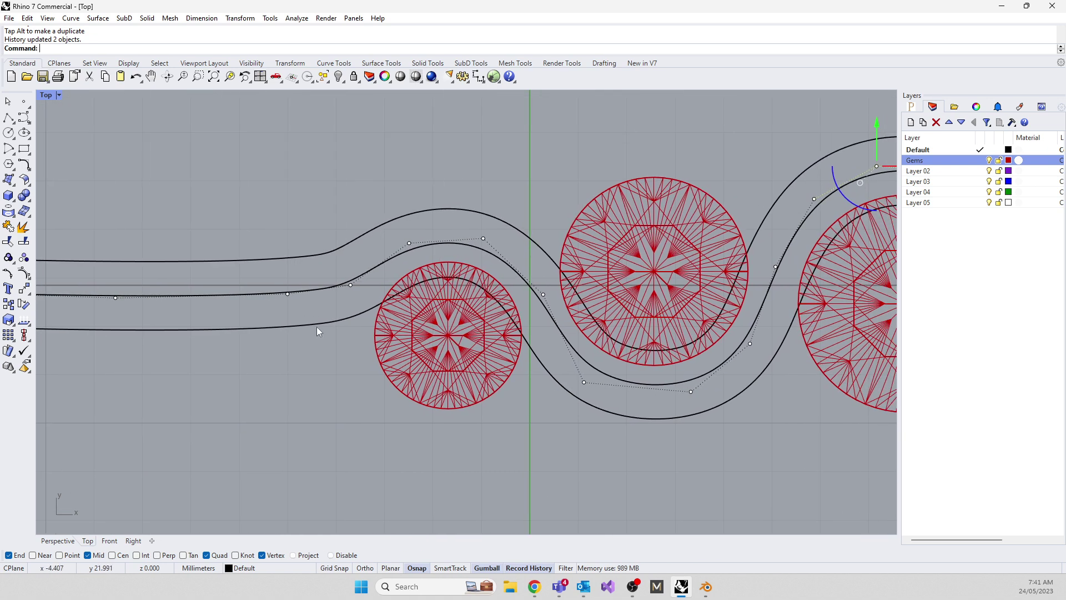
Delete the centre curve between the two offsets, accepting the broken history, and select the lower offset curve
key("Escape")
left_click(341, 287)
key("Delete")
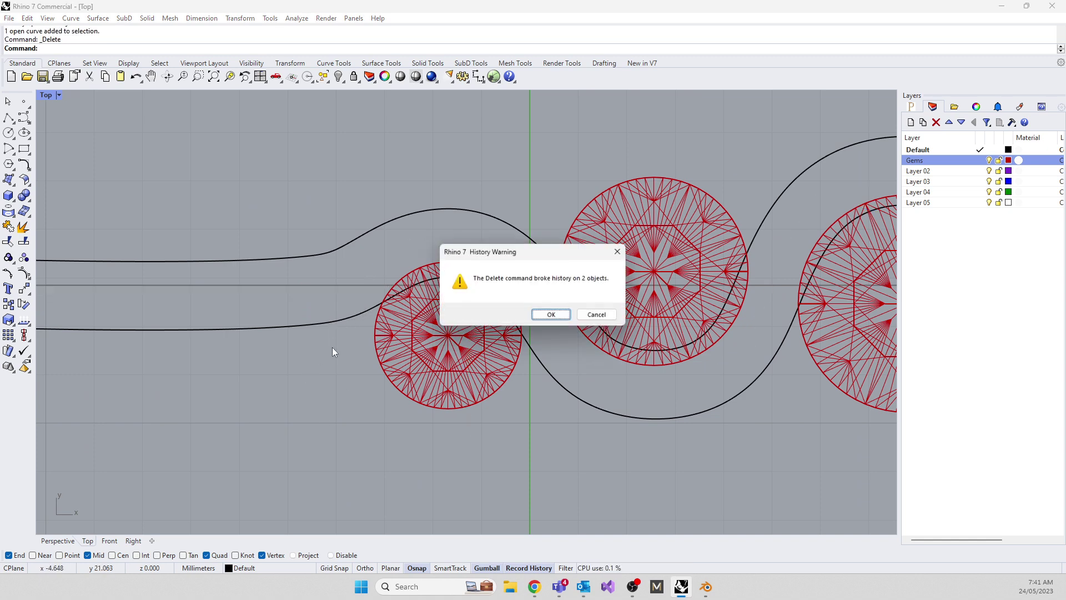
left_click(553, 316)
left_click(522, 385)
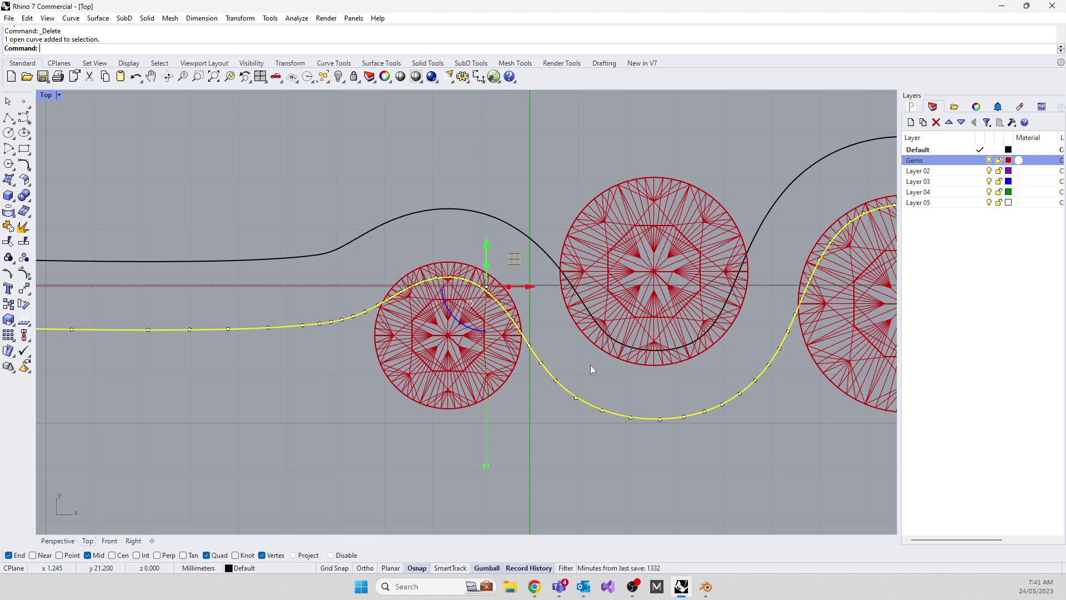
Try to simplify the lower offset curve with FitCrv at tolerance 0.1 and degree 3, and undo it
type("FitCrv")
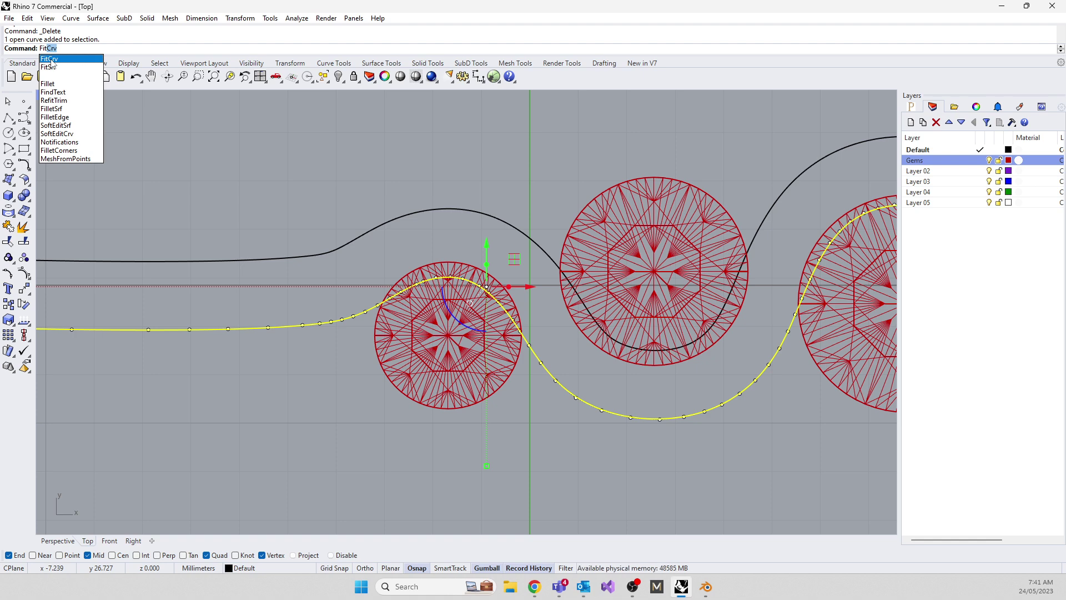
left_click(52, 60)
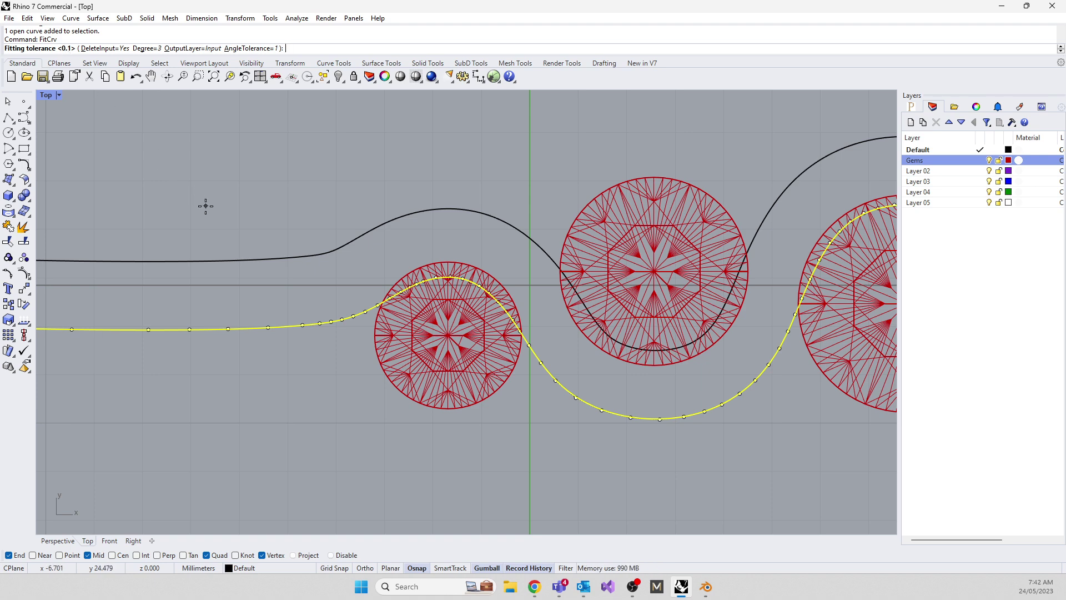
key("Return")
scroll(694, 411, "down", 3)
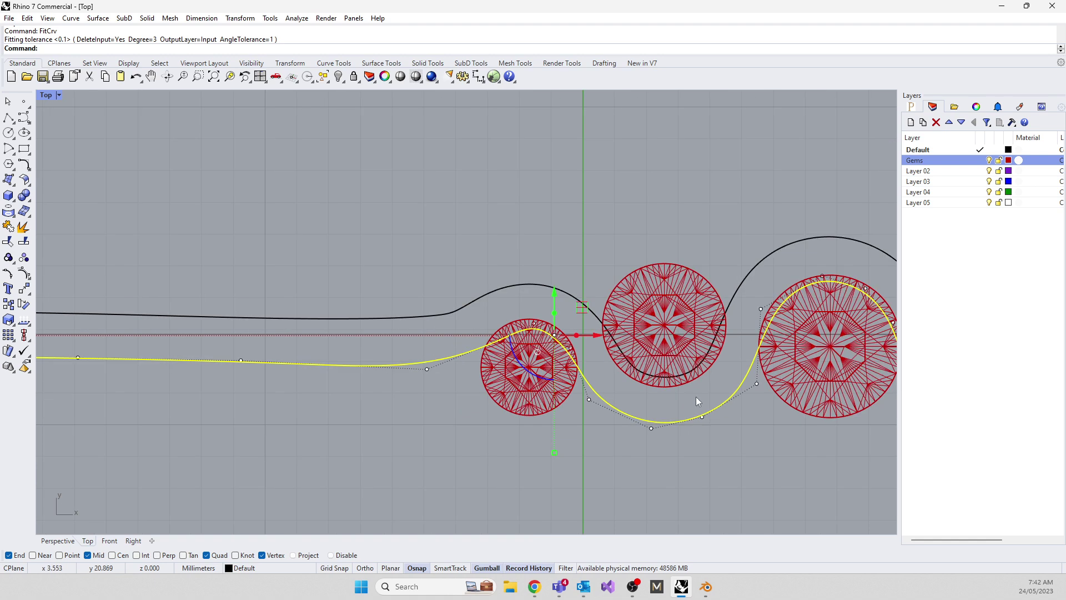
right_click_drag(680, 357, 697, 338)
key("ctrl+z")
Rebuild the lower offset curve with 34 points at degree 3, deleting the input curve
type("rebuild")
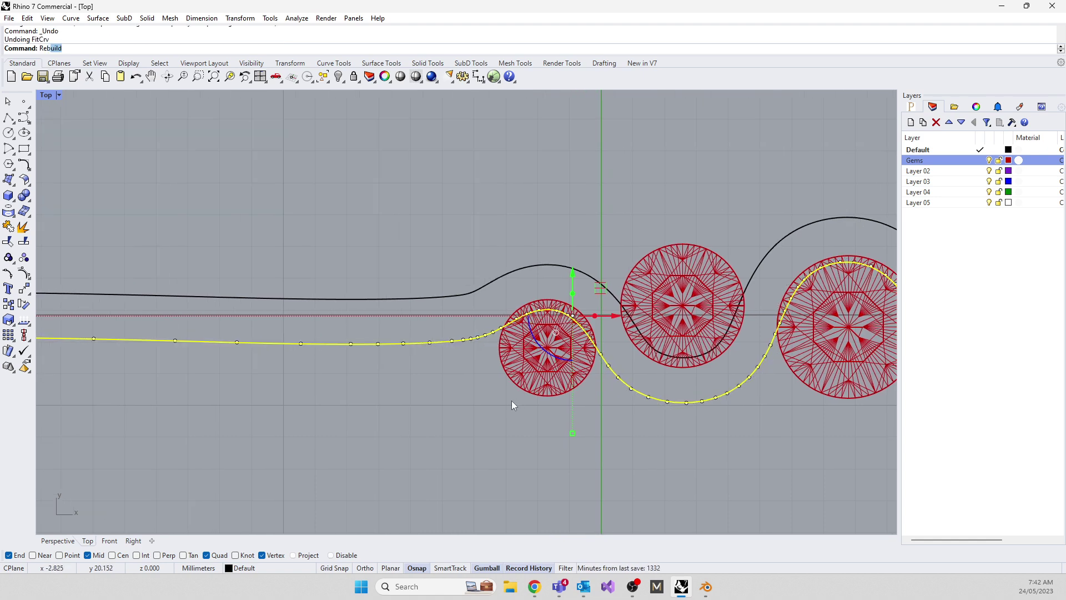
key("Return")
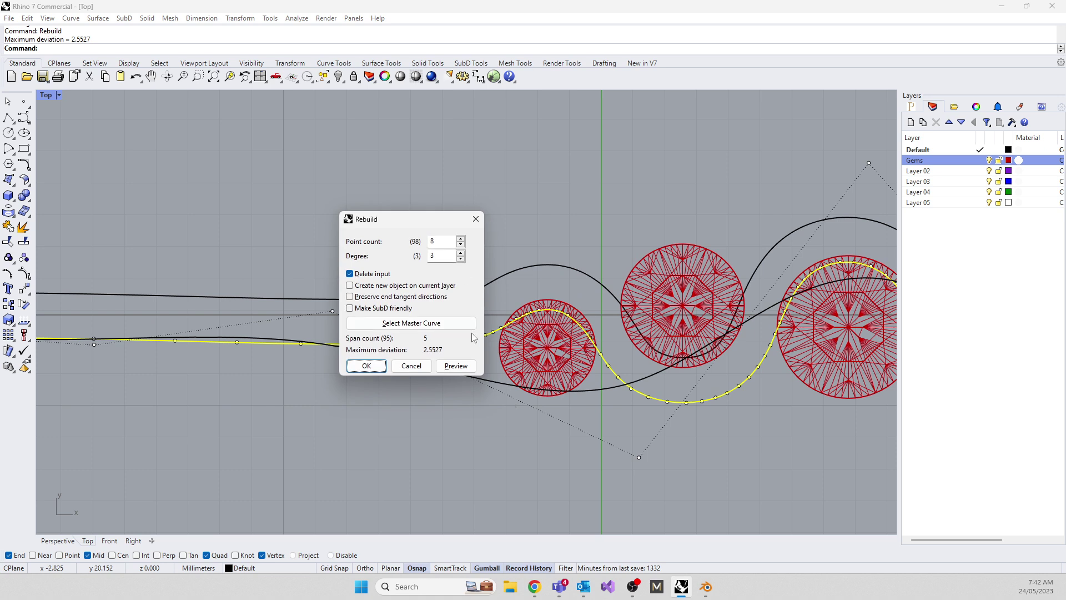
left_click(460, 239)
double_click(460, 239)
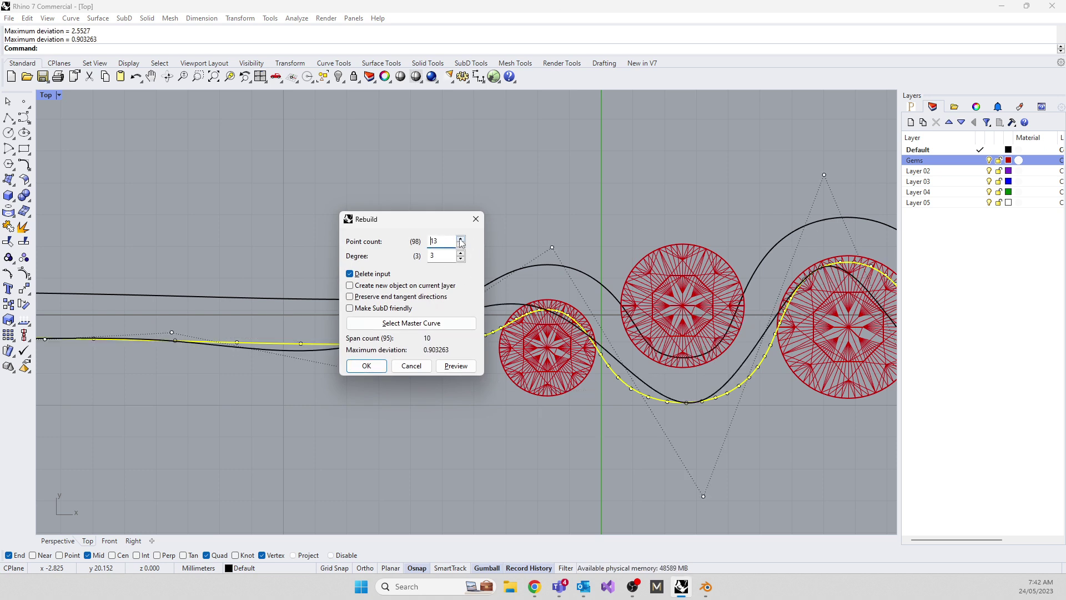
left_click(460, 240)
left_click(460, 239)
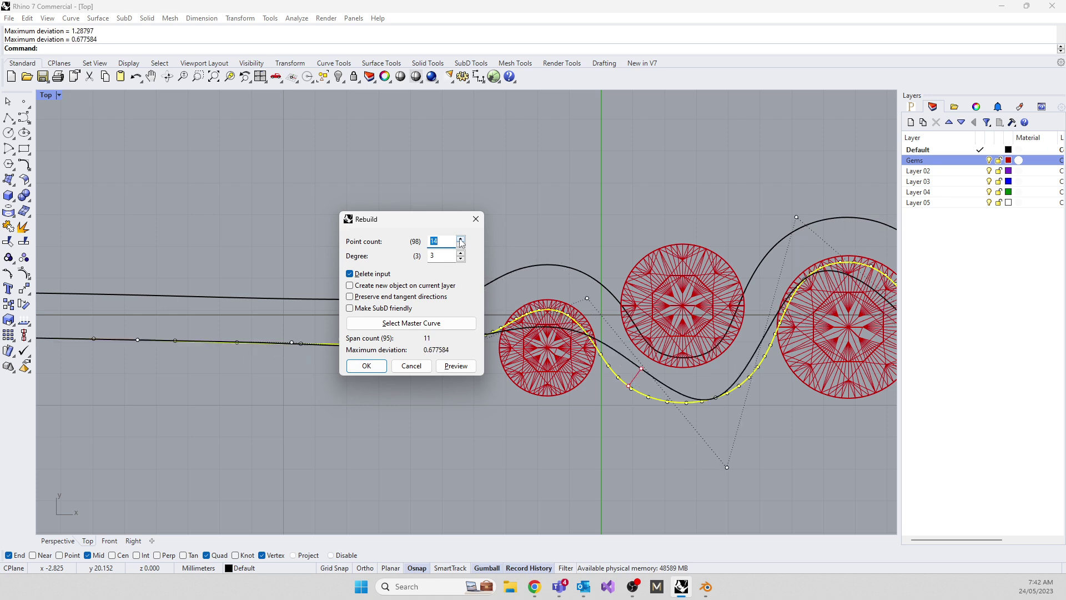
left_click(460, 239)
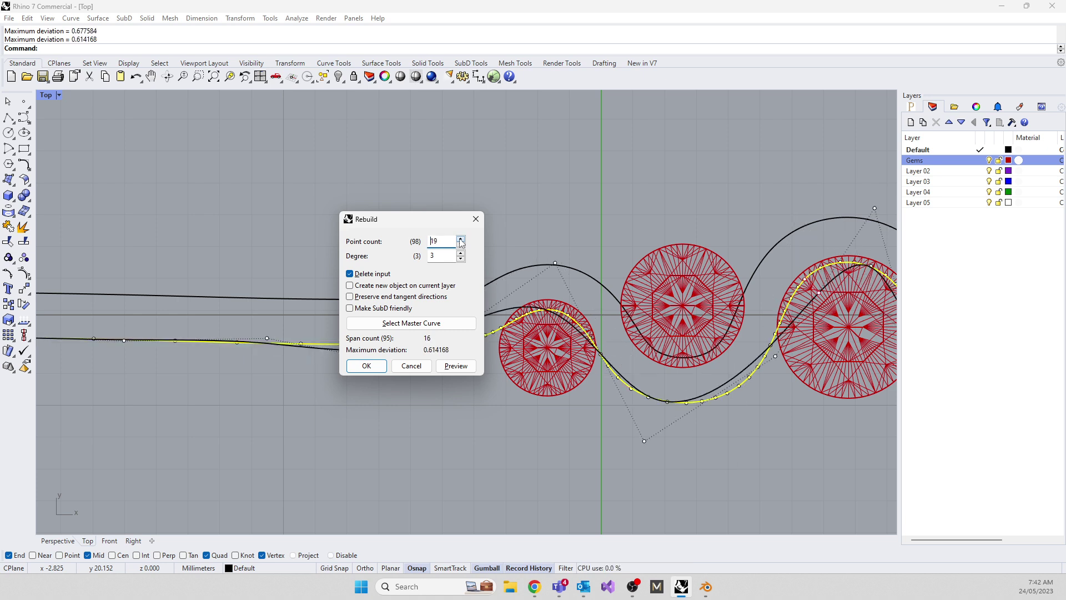
left_click(460, 239)
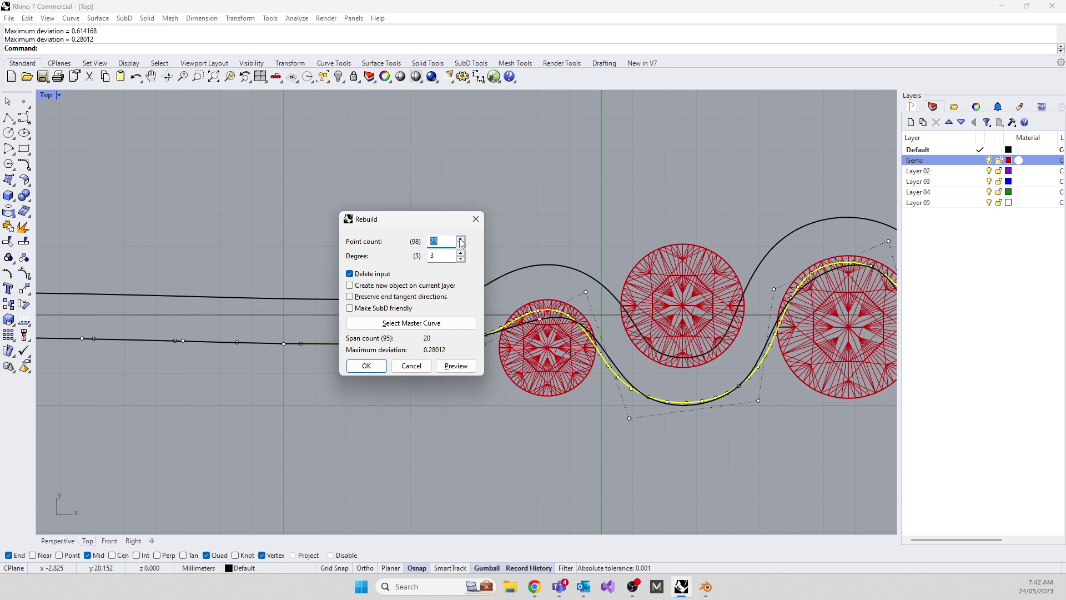
left_click(461, 239)
left_click(460, 239)
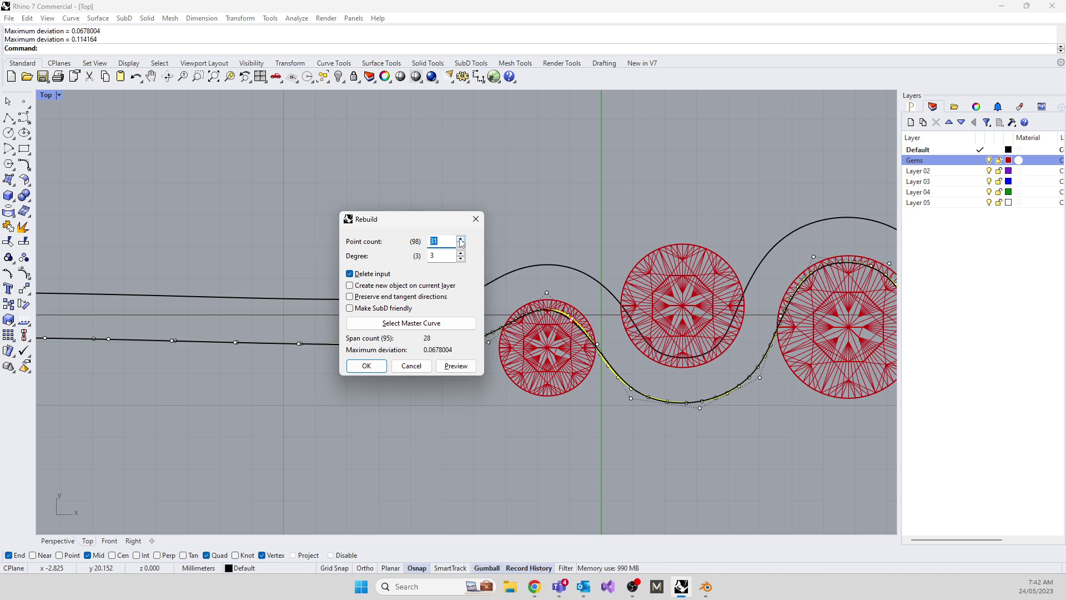
left_click(460, 239)
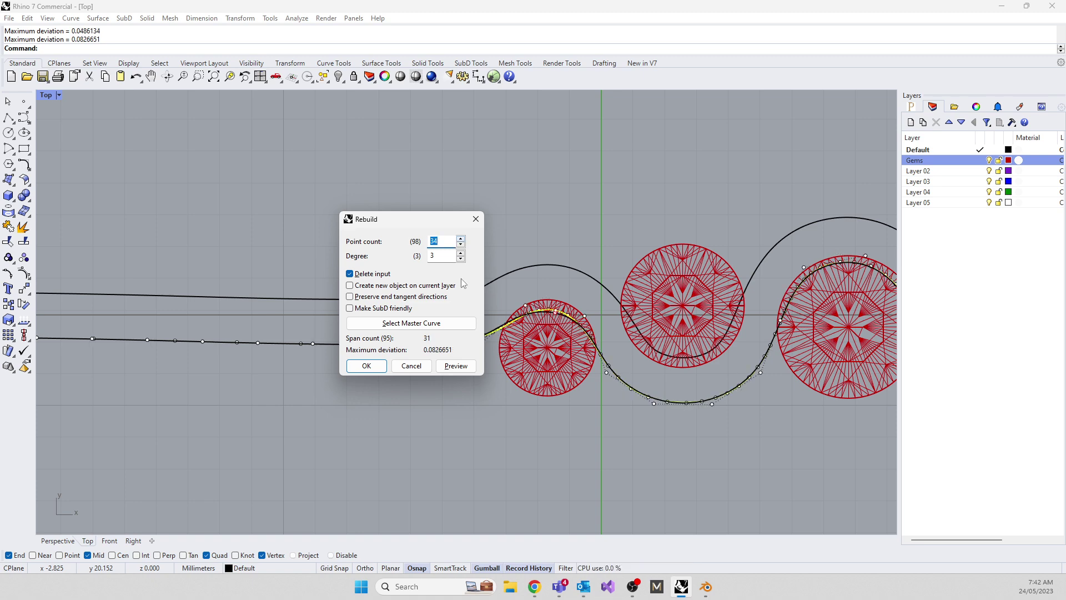
scroll(565, 383, "up", 4)
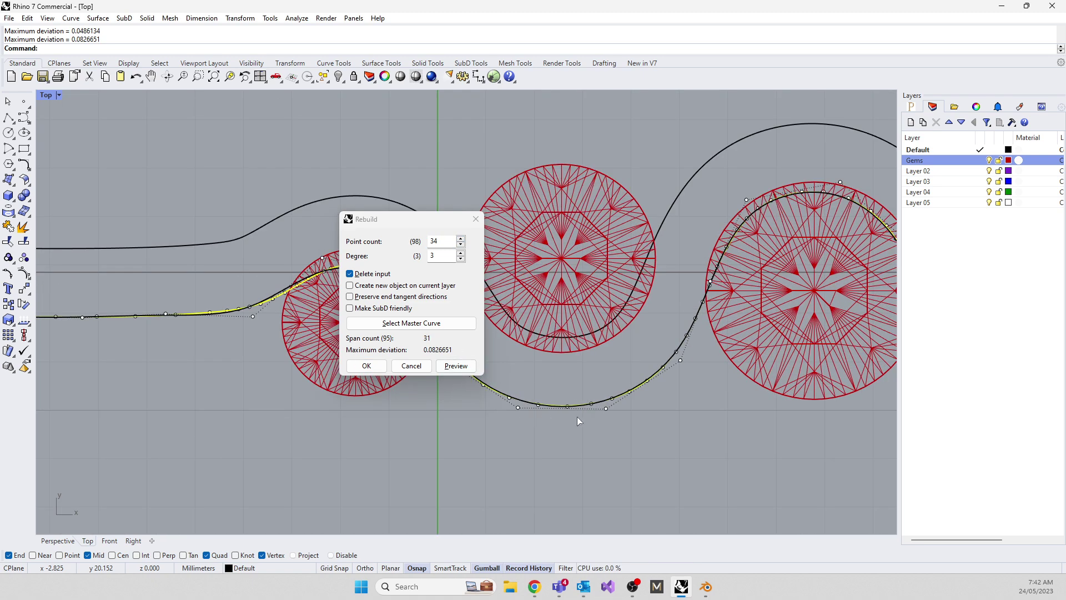
left_click(366, 365)
Rebuild the upper offset curve with the same 34 points and degree 3
left_click(282, 215)
key("Return")
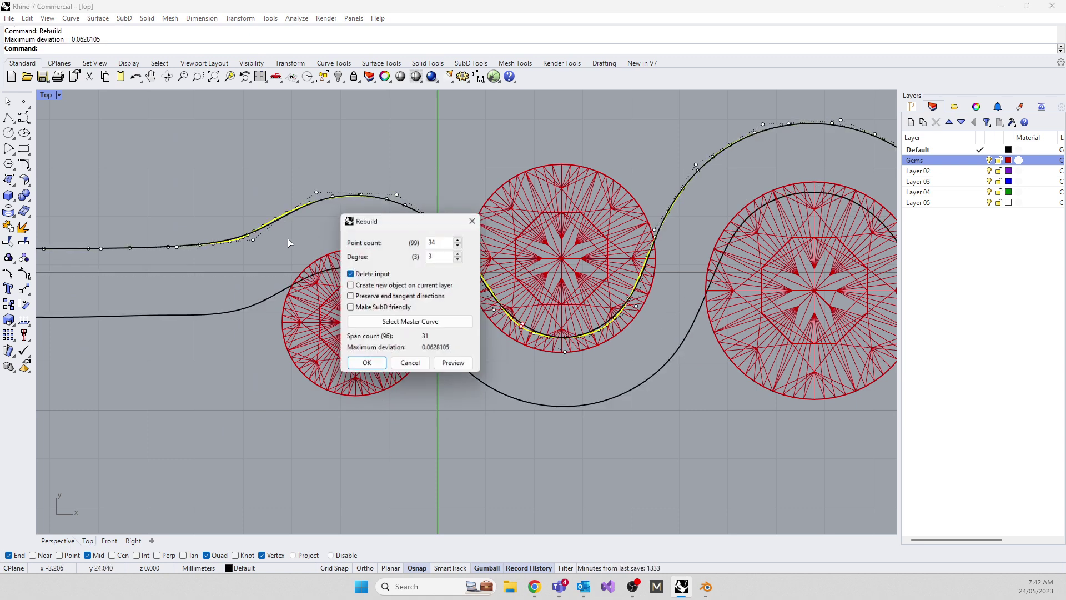
left_click(373, 365)
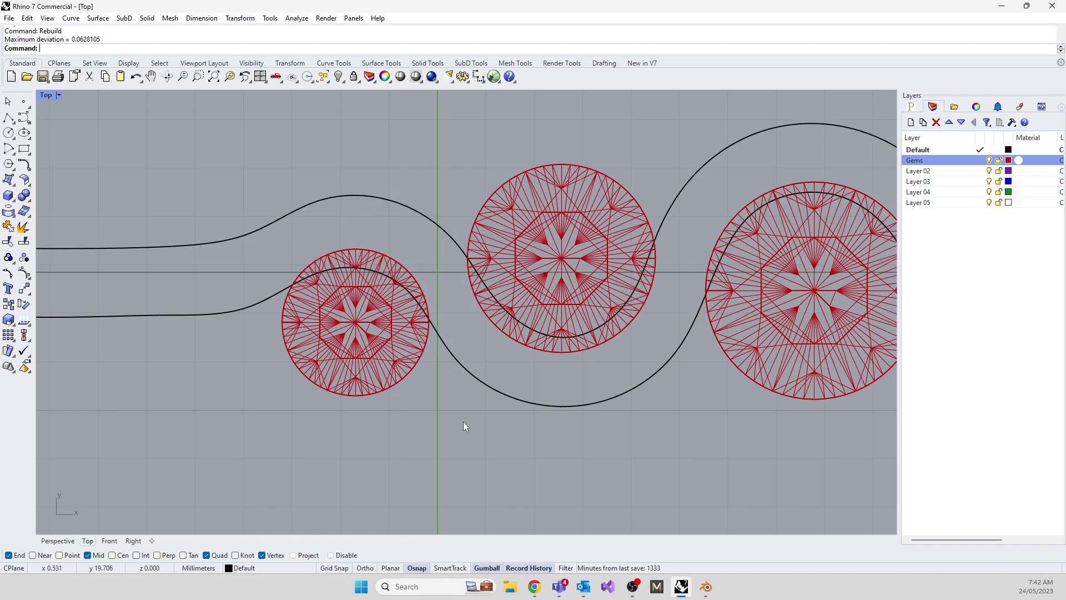
Move the upper curve's three control points beneath the second gem outwards so the curve runs closer to the gem's edge
scroll(463, 424, "down", 2)
scroll(451, 403, "down", 3)
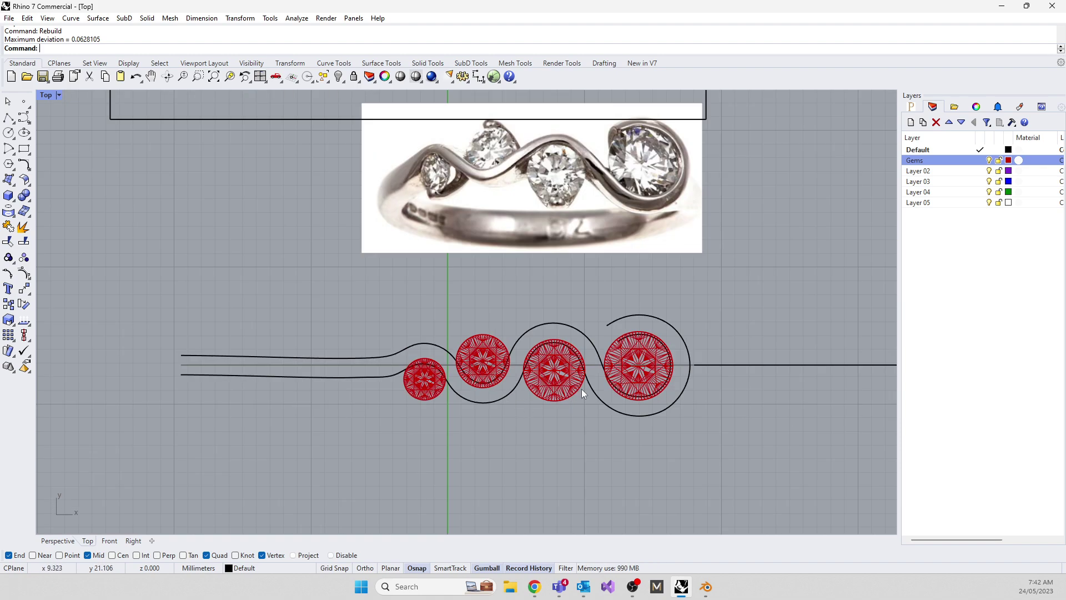
scroll(653, 360, "up", 5)
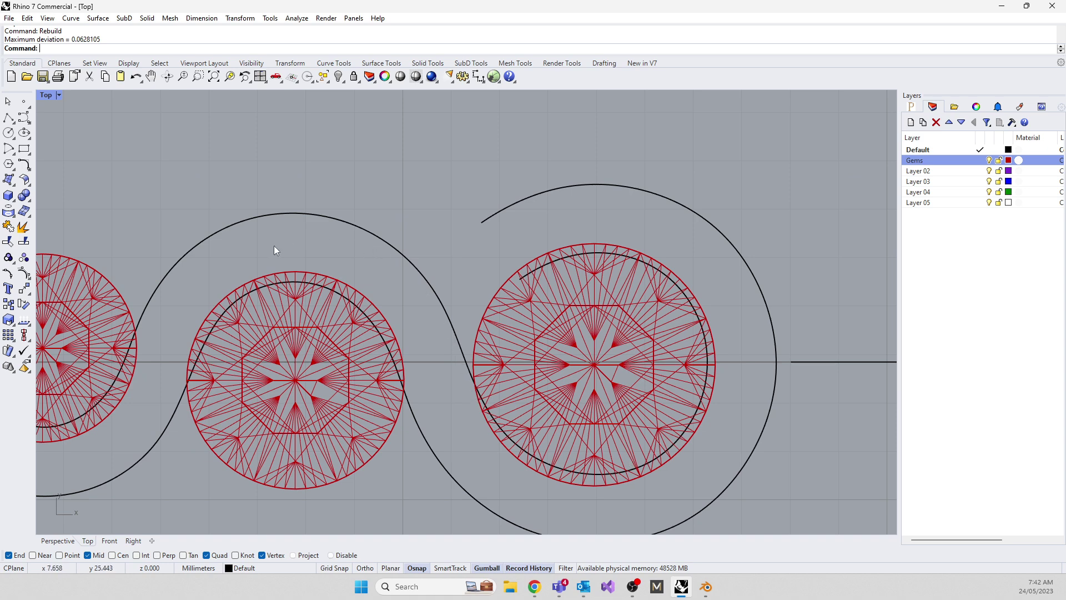
right_click_drag(261, 278, 415, 224)
right_click_drag(349, 235, 379, 312)
left_click(300, 274)
scroll(369, 311, "up", 4)
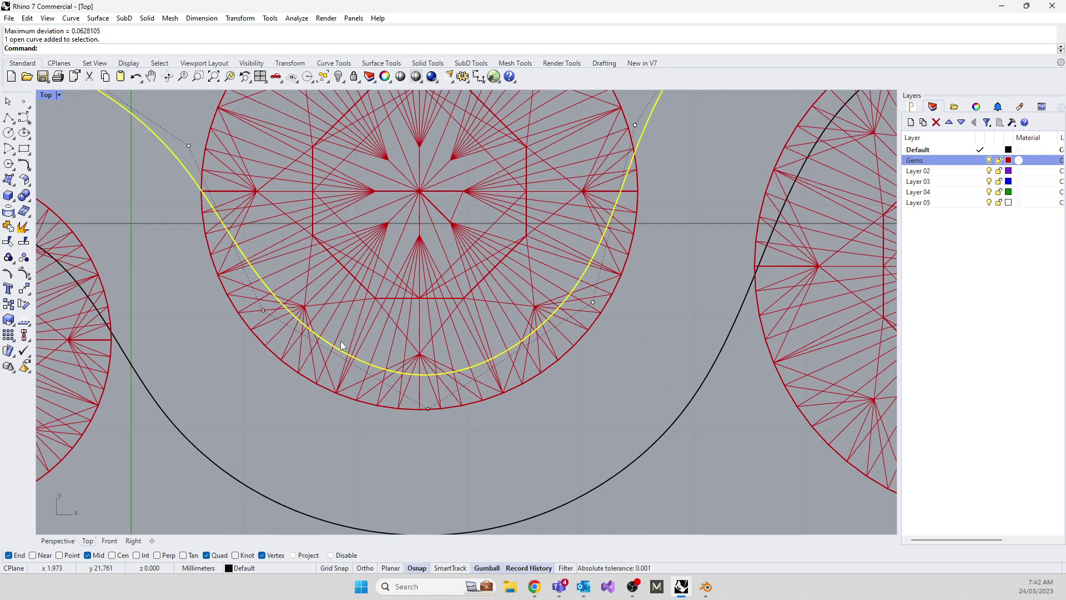
left_click(263, 309)
left_click_drag(291, 282, 276, 297)
left_click(429, 408)
left_click_drag(454, 380, 452, 403)
right_click_drag(452, 403, 339, 474)
left_click(385, 394)
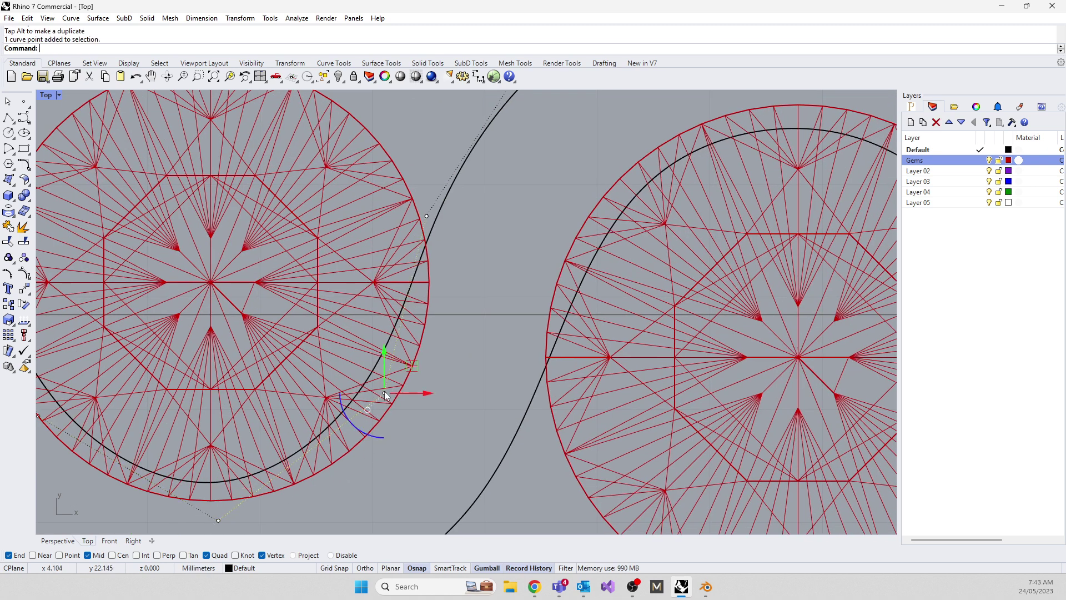
left_click_drag(412, 365, 436, 379)
scroll(462, 361, "down", 5)
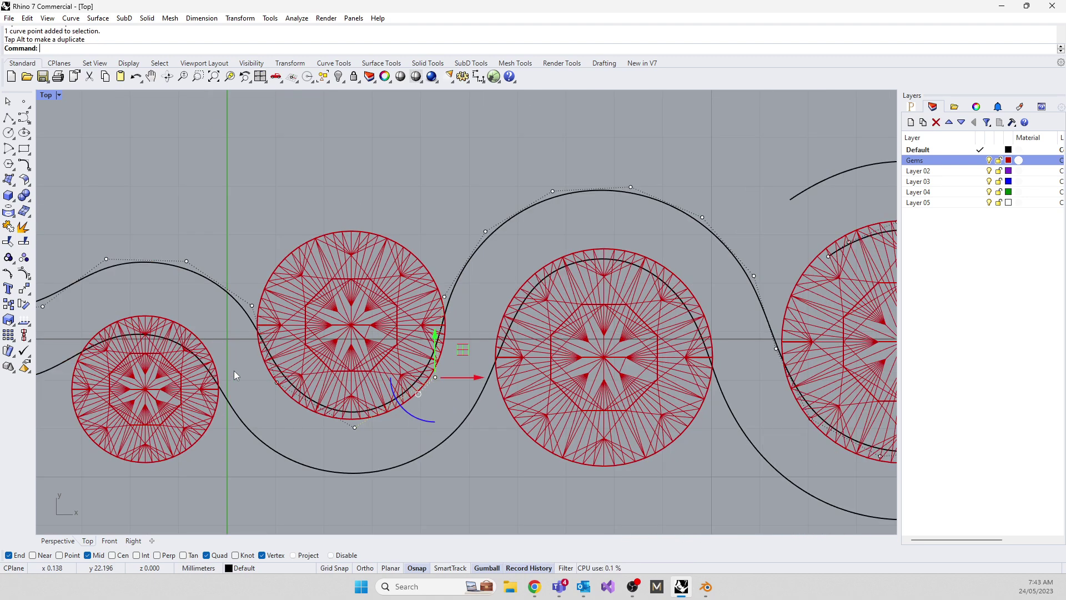
right_click_drag(227, 374, 502, 364)
key("Escape")
Show the lower curve's control points and raise those above the smallest gem so the curve follows its upper edge
scroll(423, 332, "up", 5)
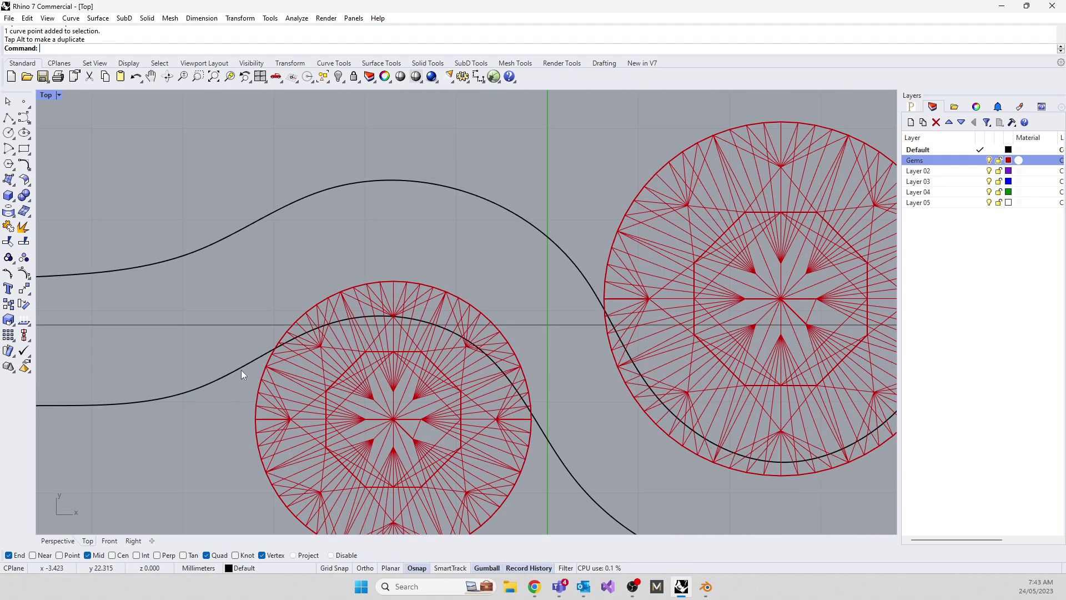
left_click(255, 363)
key("F10")
left_click(331, 297)
left_click_drag(365, 278, 358, 257)
left_click(500, 328)
left_click_drag(526, 301, 518, 274)
right_click_drag(481, 407, 373, 369)
left_click_drag(415, 228, 413, 225)
scroll(314, 394, "down", 5)
key("Escape")
key("Escape")
right_click_drag(115, 450, 160, 428)
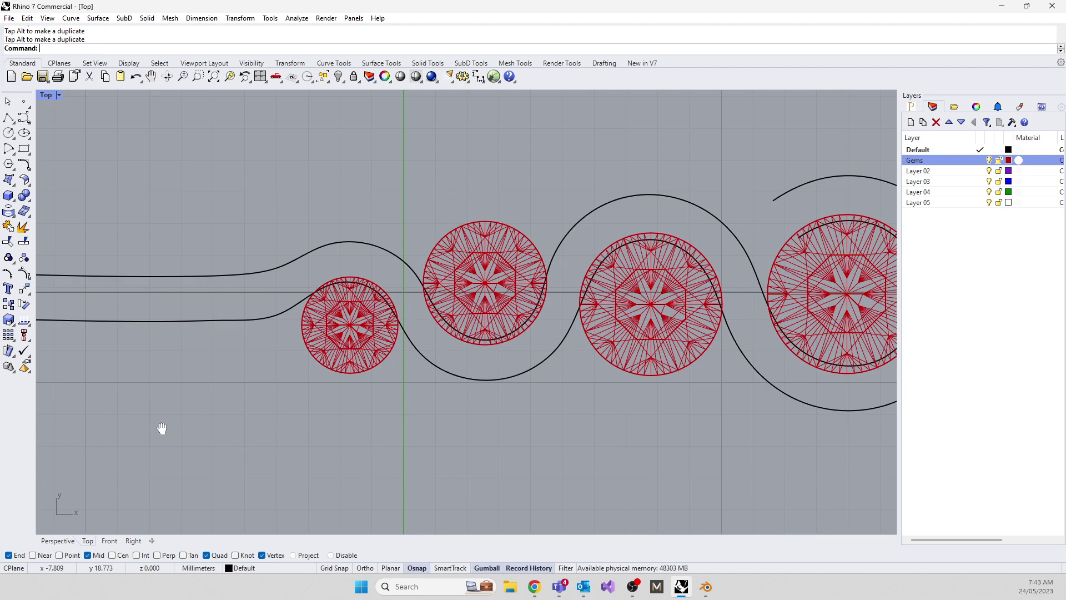
Thin out the lower curve's straight tail by deleting surplus control points one at a time
scroll(159, 422, "down", 2)
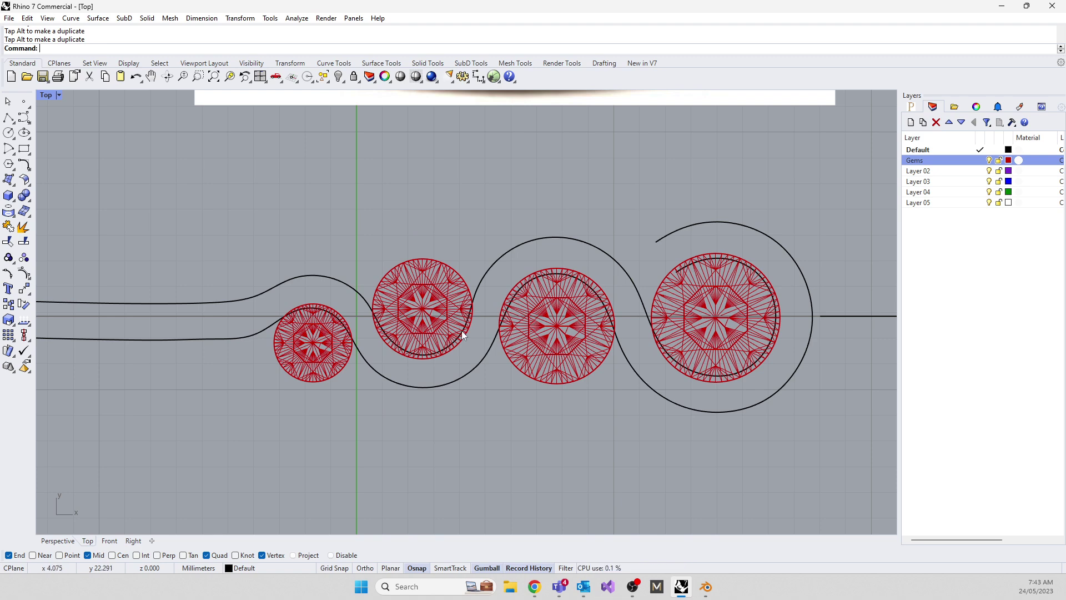
scroll(461, 331, "down", 4)
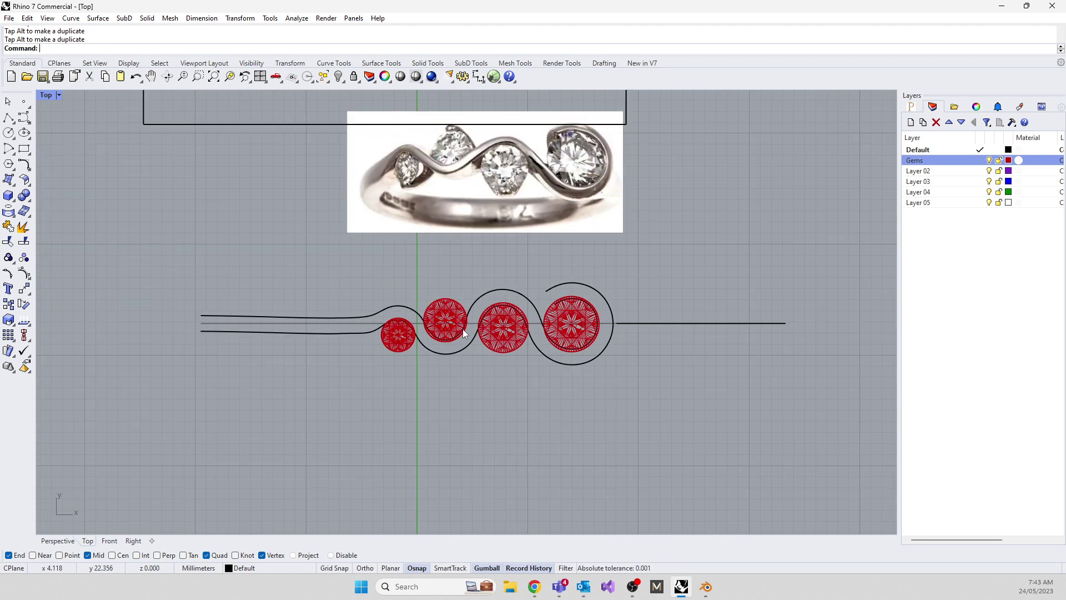
scroll(210, 332, "up", 2)
left_click(307, 334)
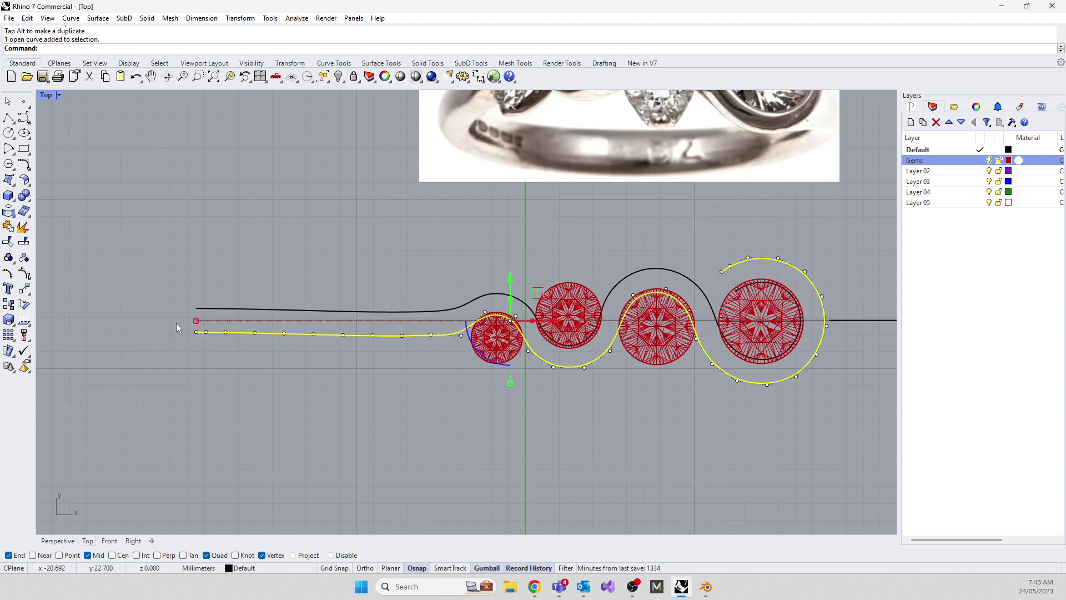
scroll(222, 312, "up", 3)
left_click_drag(178, 215, 589, 421)
left_click_drag(220, 230, 303, 371)
key("Delete")
left_click_drag(389, 178, 438, 366)
key("Delete")
left_click_drag(522, 255, 556, 369)
key("Delete")
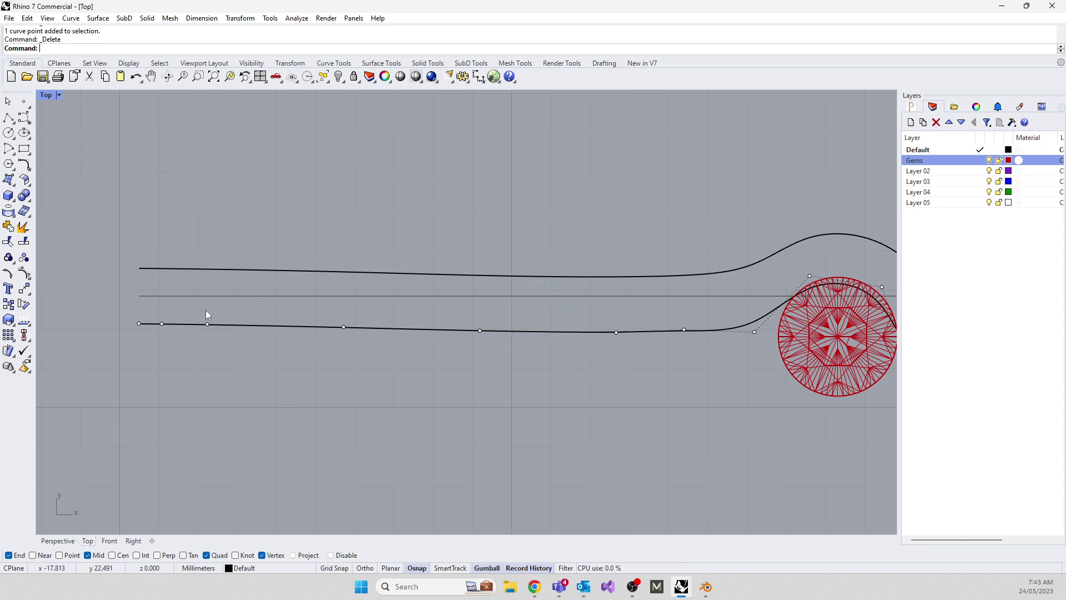
left_click_drag(154, 246, 182, 355)
key("Delete")
left_click_drag(195, 238, 244, 377)
key("Delete")
Lower the control points at the lower curve's tail end to widen the gap to the upper curve
left_click_drag(118, 311, 488, 375)
left_click_drag(306, 284, 309, 303)
left_click_drag(103, 314, 165, 356)
left_click_drag(142, 300, 143, 303)
left_click(134, 340)
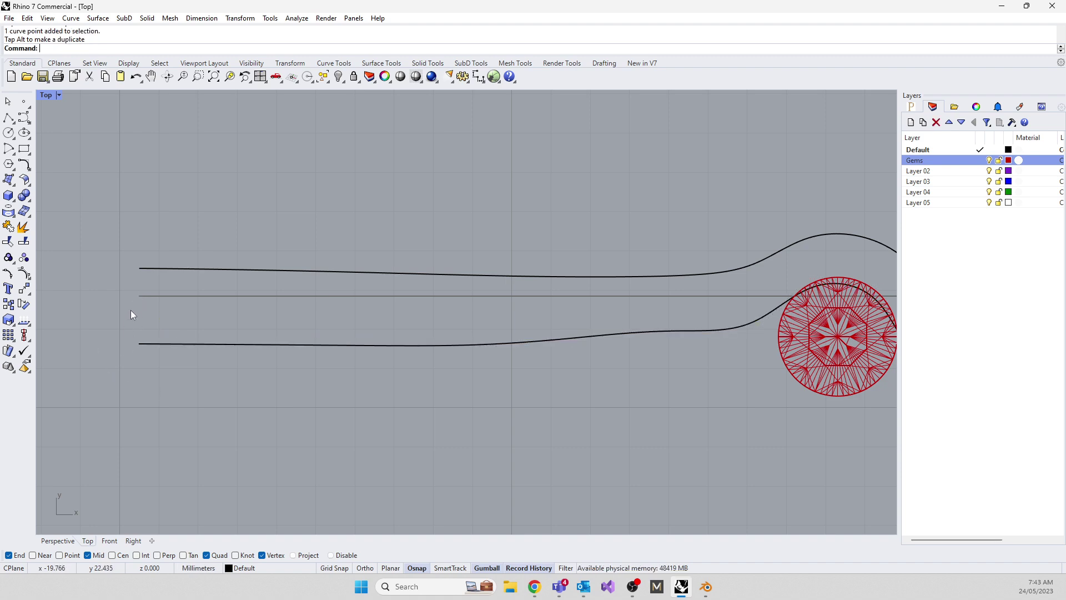
scroll(233, 317, "down", 5)
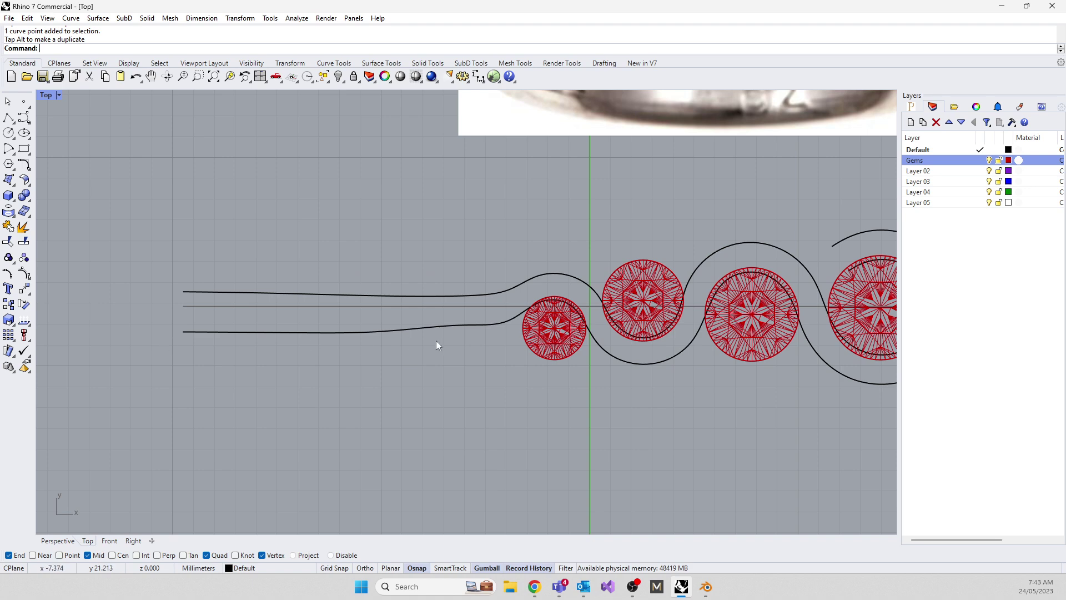
Delete two control points on the lower curve just before the smallest gem to smooth its transition
scroll(436, 340, "up", 3)
left_click(405, 321)
left_click(438, 319)
key("Delete")
left_click(493, 316)
key("Delete")
right_click_drag(315, 340, 105, 357)
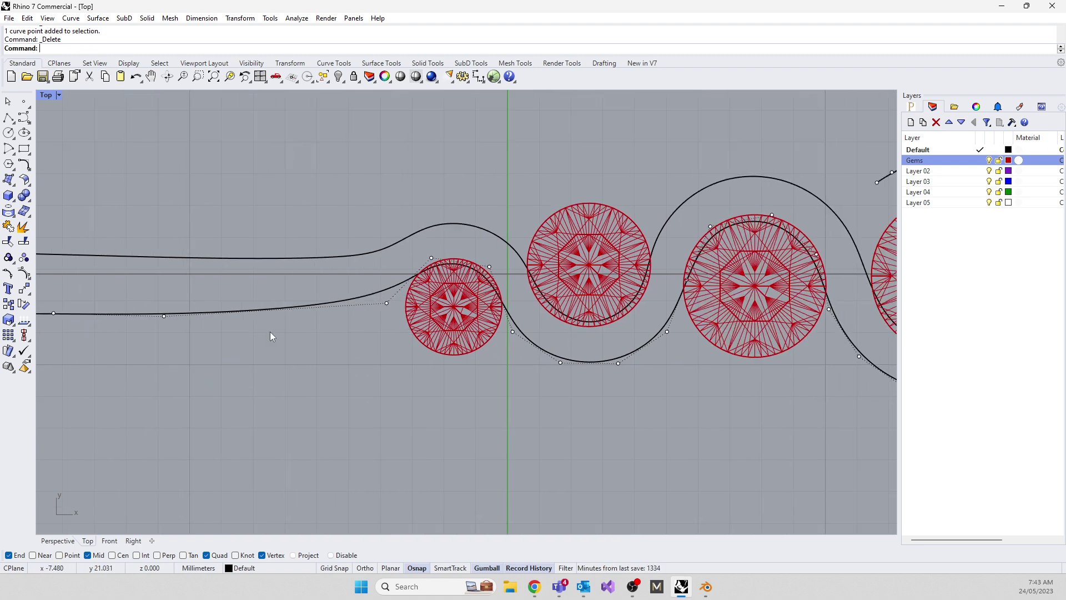
Delete the control point next to the lower curve's tail end and raise the two remaining tail points slightly
right_click_drag(270, 337, 642, 361)
scroll(299, 309, "up", 3)
scroll(195, 347, "down", 1)
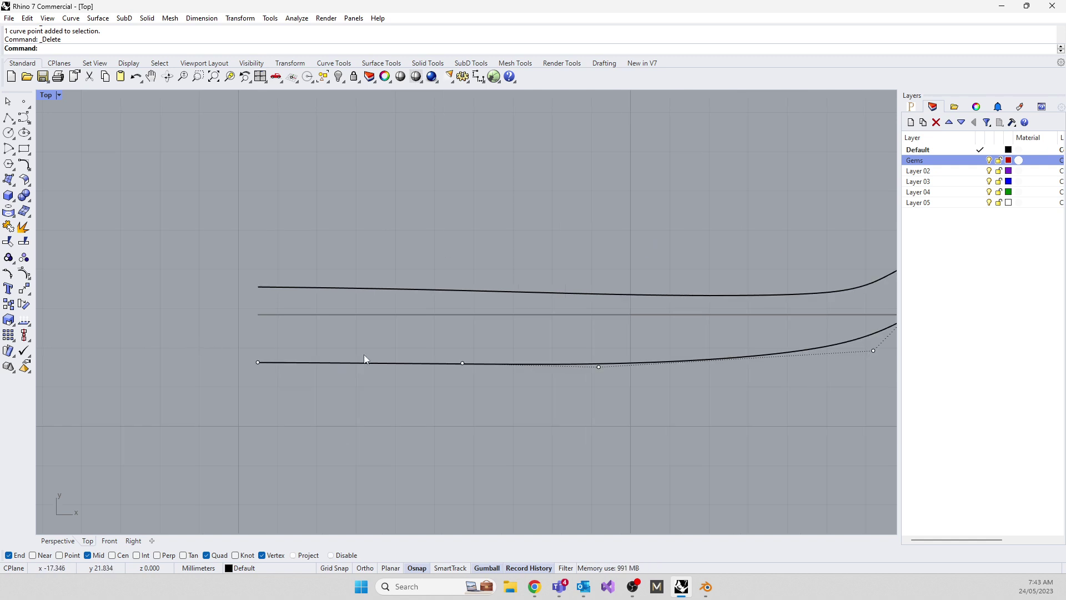
left_click(462, 363)
key("Delete")
left_click_drag(197, 352, 676, 393)
left_click_drag(422, 317, 422, 312)
key("Escape")
key("Escape")
scroll(303, 391, "down", 10)
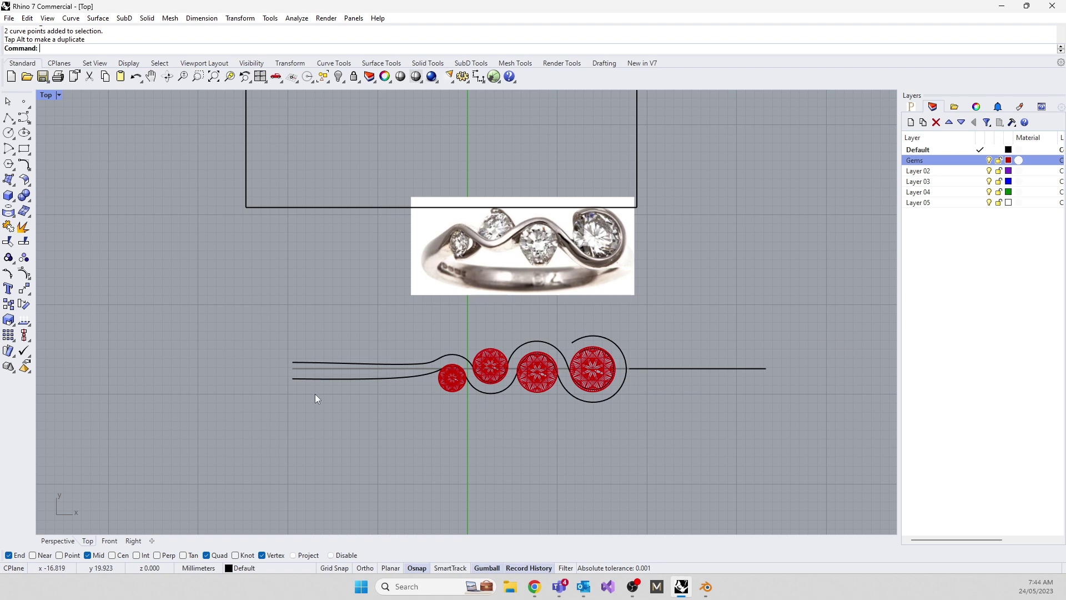
Draw a 1 mm vertical line downwards from the tail end of the horizontal centre line
scroll(266, 396, "up", 5)
type("line")
key("Return")
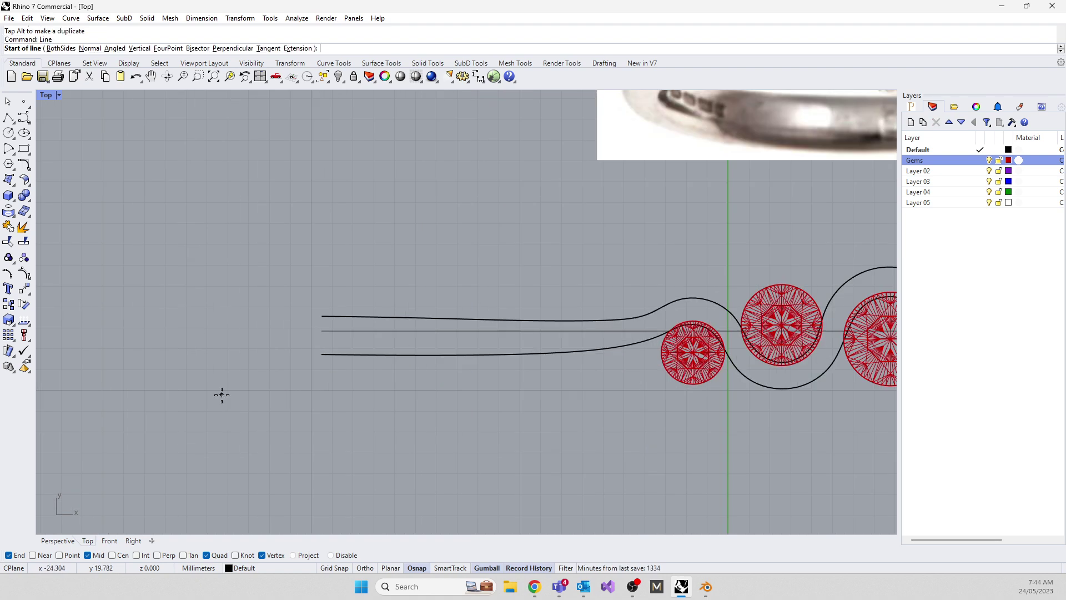
left_click(321, 337)
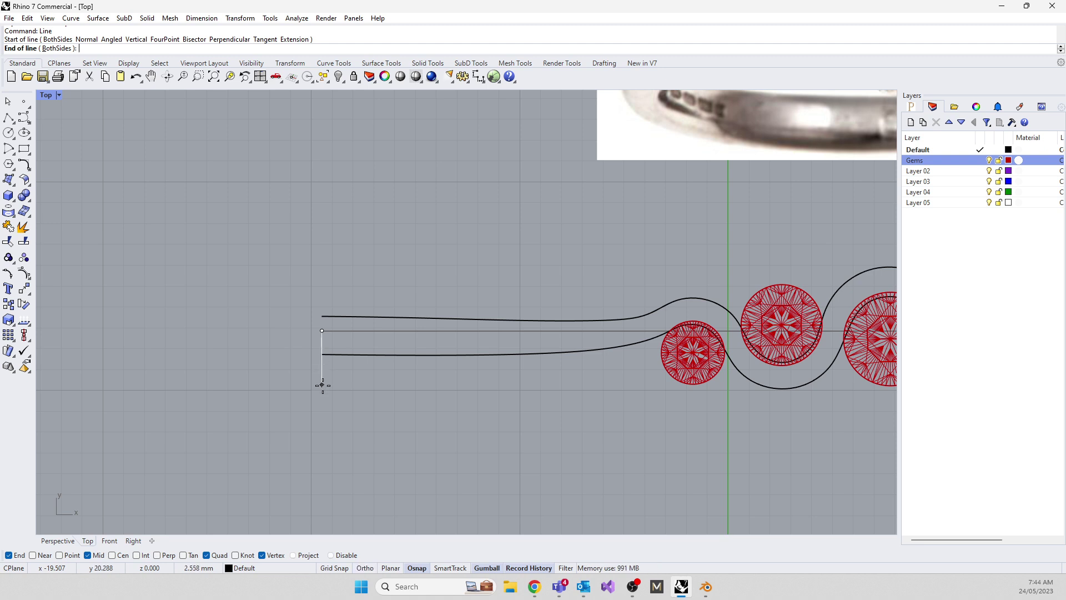
type("1")
key("Return")
Mirror the short vertical line at the tail across the horizontal centre line, keeping a copy above it
scroll(381, 328, "up", 5)
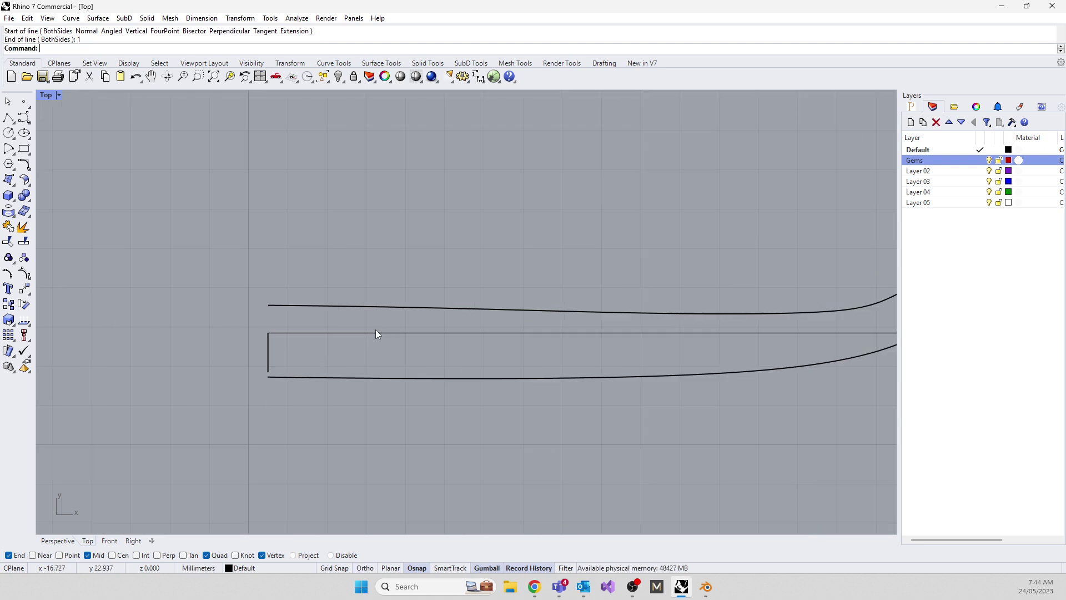
left_click(268, 358)
type("Mirror")
key("Return")
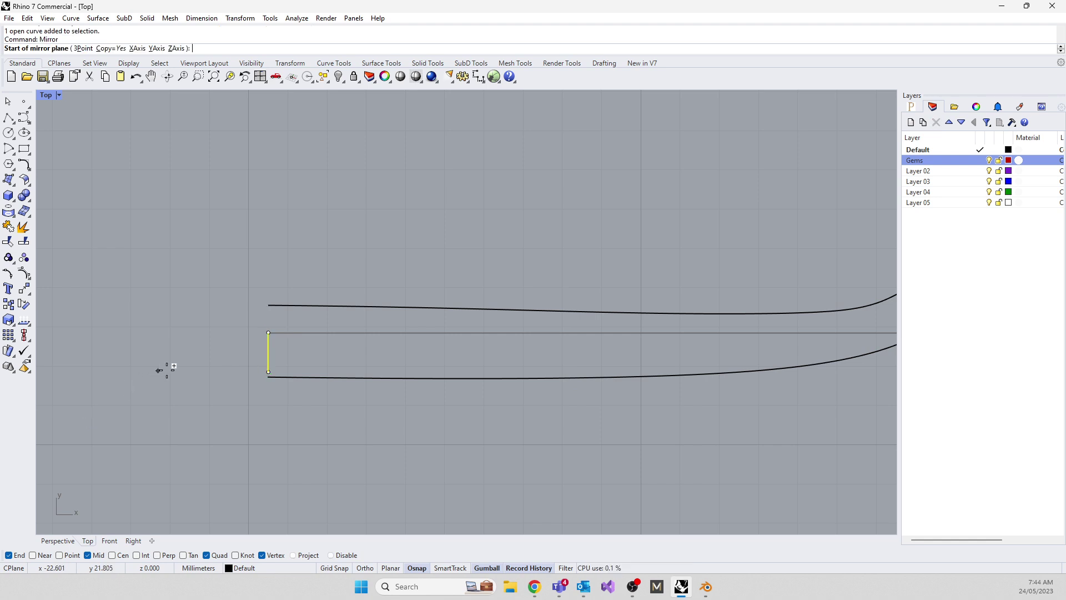
left_click(268, 333)
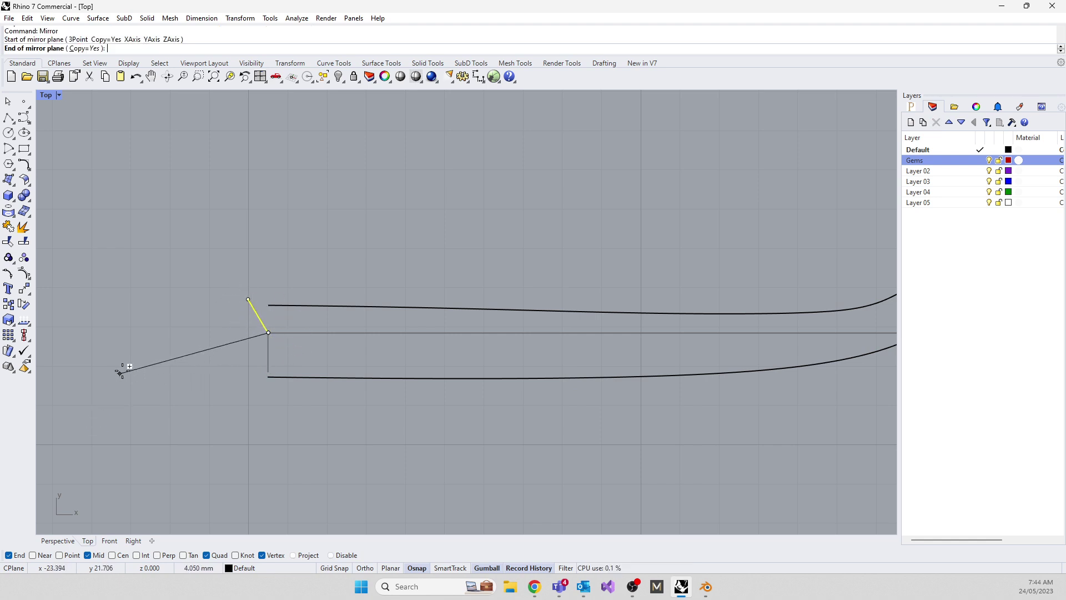
left_click(132, 334)
key("Escape")
Move the tail end points of the lower and upper curves onto the outer ends of the two vertical guide lines
left_click(279, 376)
left_click_drag(245, 362, 278, 380)
scroll(258, 368, "up", 3)
left_click(286, 252)
left_click_drag(265, 248, 279, 261)
left_click_drag(278, 250, 277, 229)
left_click(181, 328)
Delete most of the intermediate control points along the upper curve's tail to smooth its taper
scroll(172, 353, "down", 10)
left_click(233, 317)
left_click_drag(219, 303, 262, 325)
key("Delete")
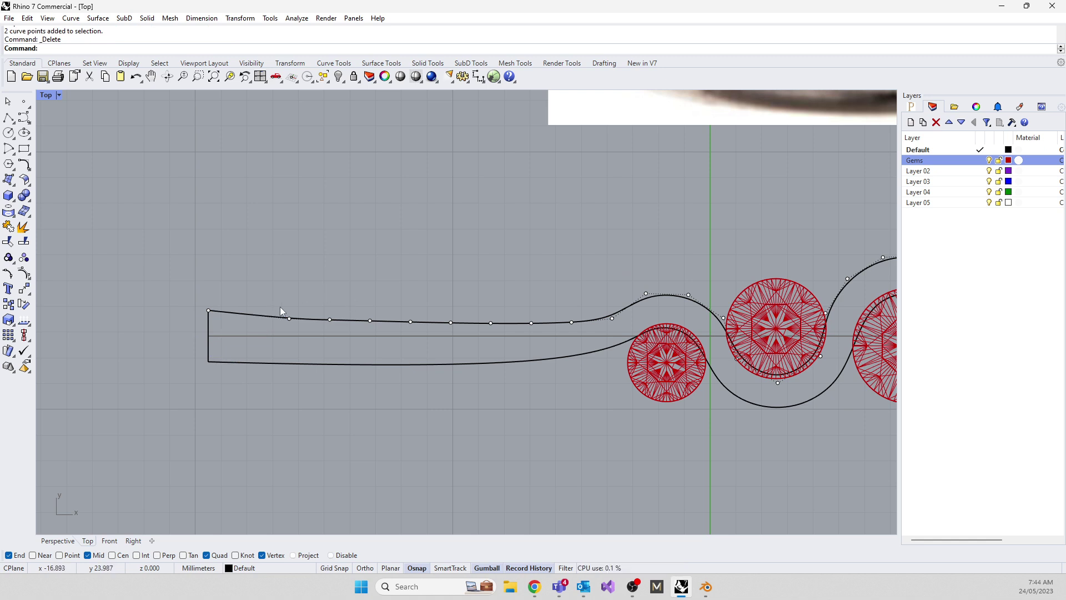
left_click_drag(384, 328, 384, 329)
key("Delete")
key("Delete")
left_click_drag(467, 328, 498, 328)
key("Delete")
left_click_drag(276, 292, 308, 325)
key("Delete")
scroll(454, 338, "down", 4)
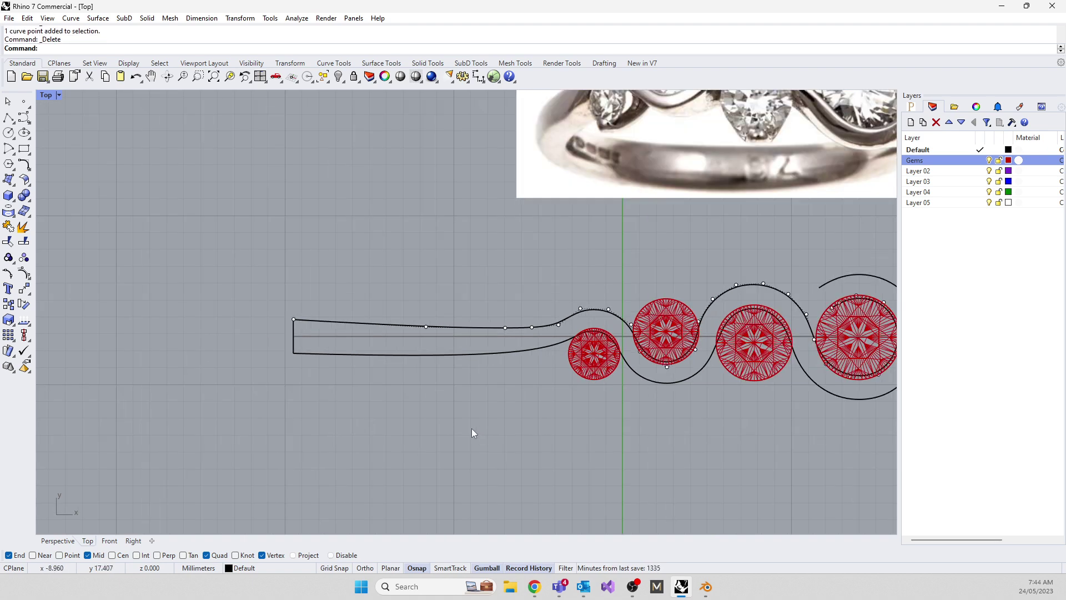
Delete the two vertical guide lines at the band's tail end
right_click_drag(475, 430, 369, 436)
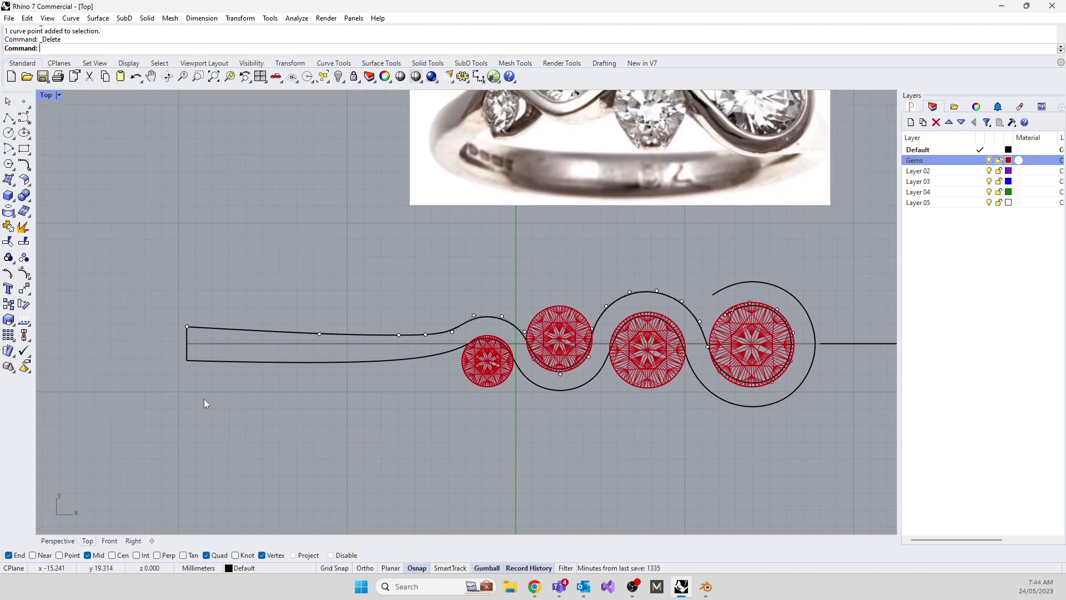
left_click(185, 332)
key("Delete")
left_click(186, 353)
key("Delete")
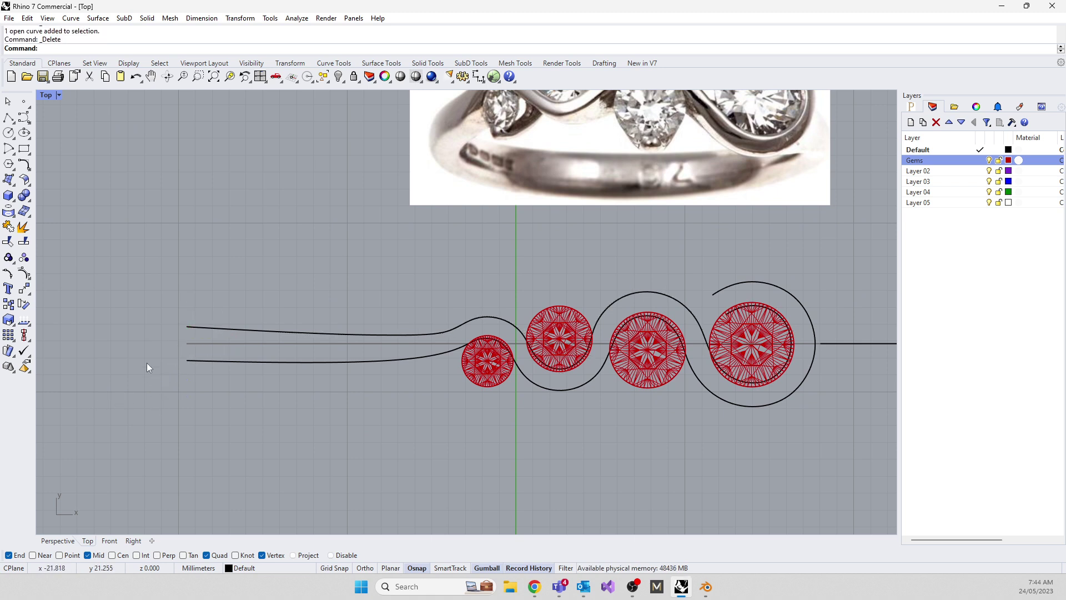
Lower the upper curve's two control points above the smallest gem slightly and pull in the neighbouring point before the second gem
right_click_drag(434, 366, 399, 438)
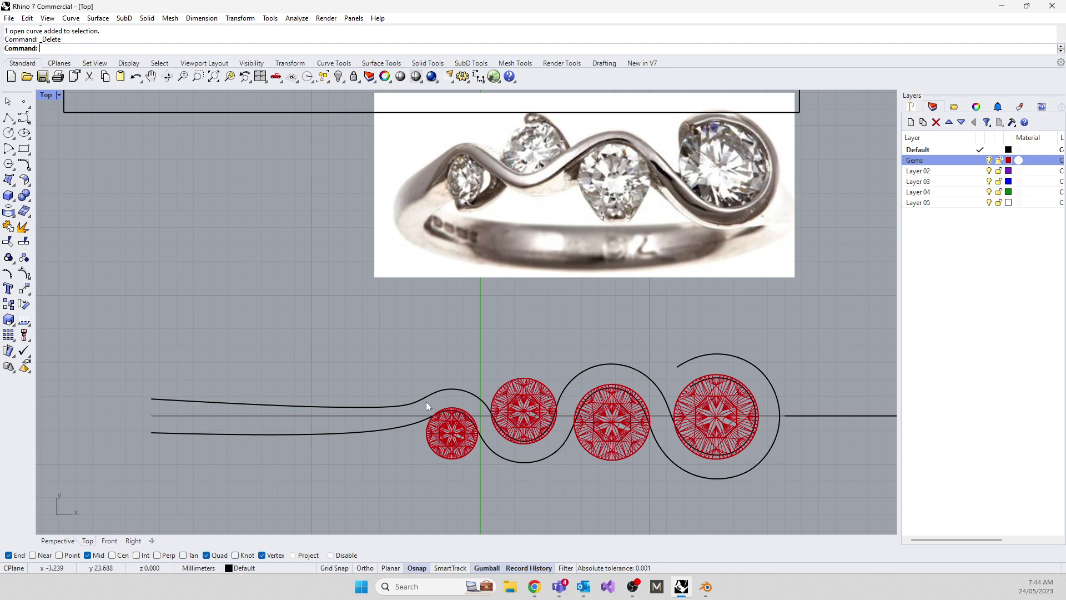
scroll(465, 408, "up", 4)
left_click(438, 376)
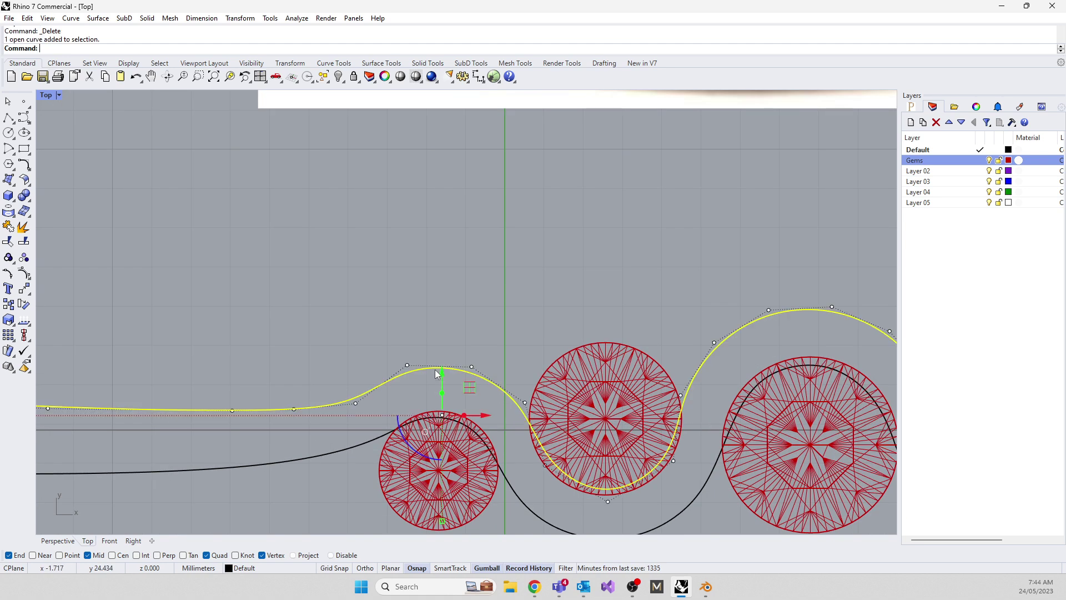
scroll(387, 356, "up", 3)
left_click_drag(380, 317, 492, 375)
left_click_drag(457, 320, 457, 325)
scroll(531, 391, "up", 3)
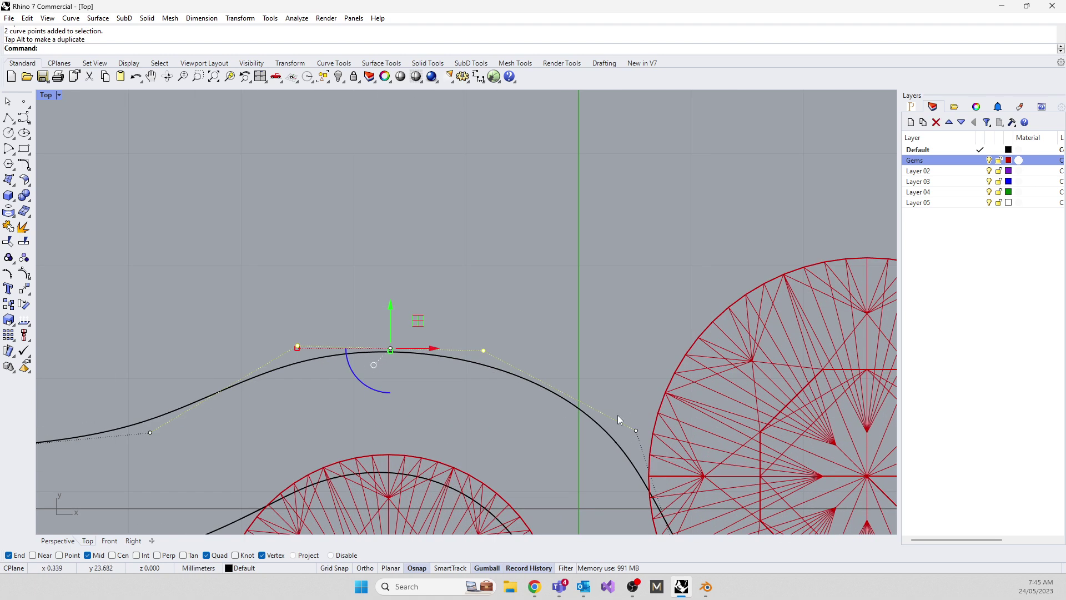
left_click(636, 431)
left_click_drag(657, 411, 640, 422)
scroll(507, 333, "down", 4)
scroll(464, 344, "down", 5)
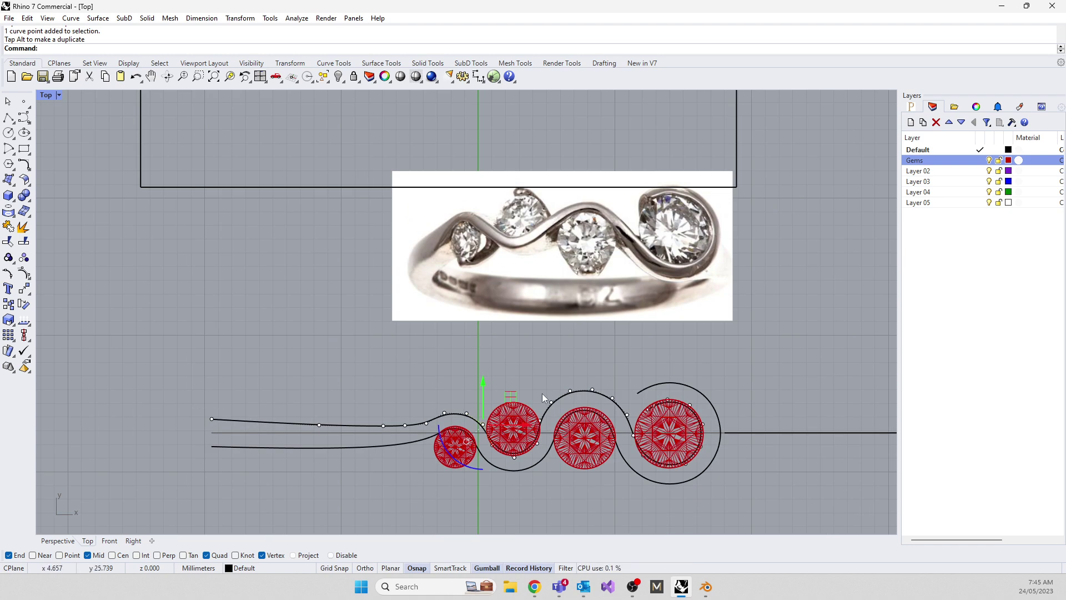
Raise the lower curve's two control points beneath the second gem and pull the points on either side of that dip inwards
left_click(518, 460, "shift")
scroll(519, 454, "up", 4)
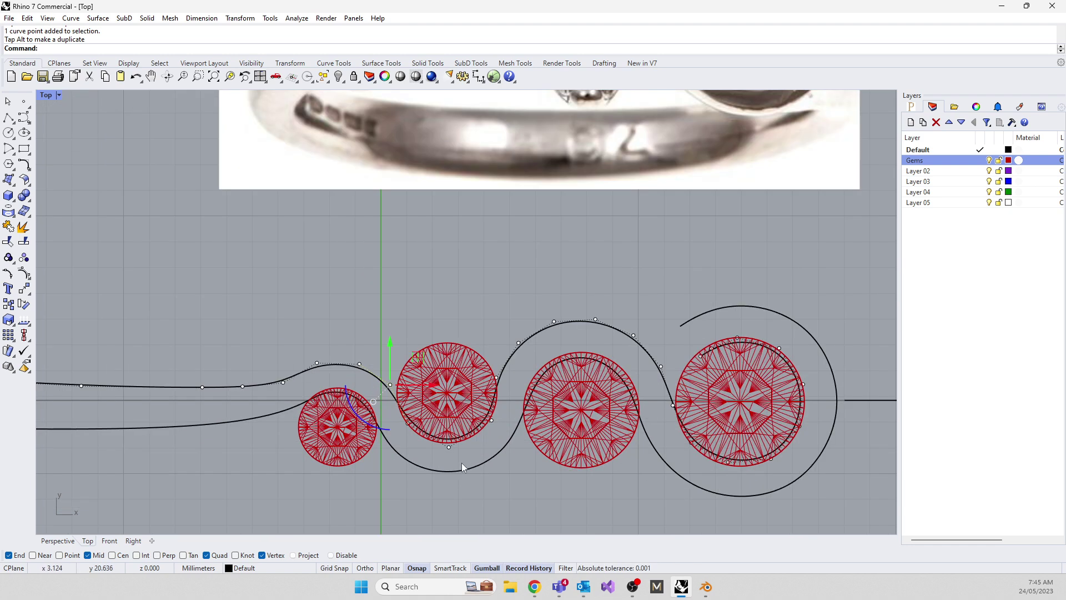
scroll(428, 481, "up", 4)
left_click_drag(412, 436, 516, 485)
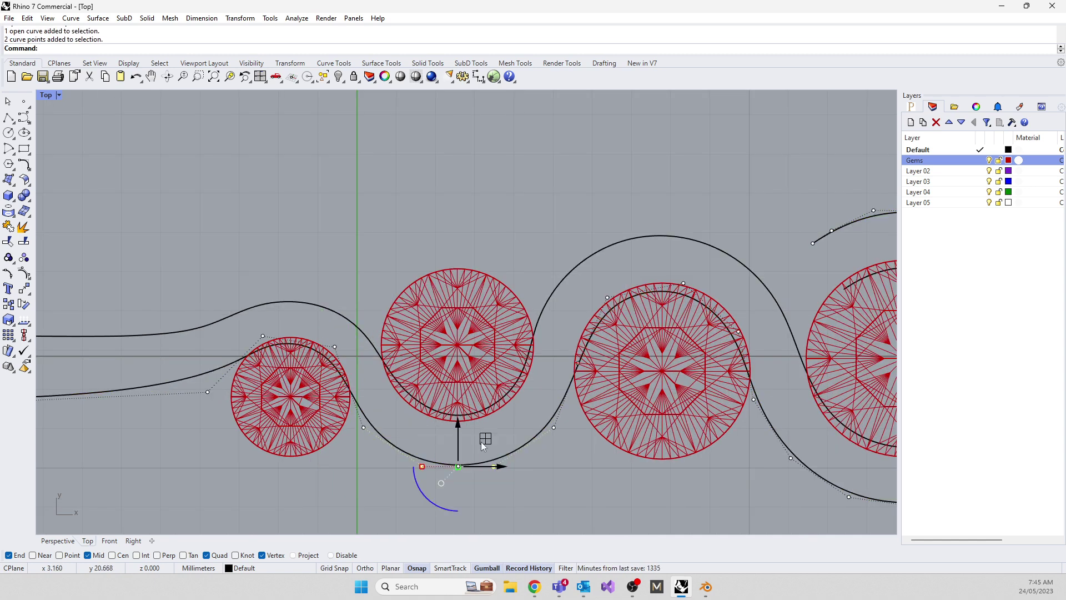
left_click_drag(458, 420, 457, 408)
key("Escape")
left_click(364, 419)
key("F10")
left_click(363, 427)
left_click_drag(363, 427, 369, 413)
left_click(553, 427)
left_click_drag(581, 400, 570, 395)
Shift the lower curve's control points on the third gem's near side slightly outwards towards the second gem
left_click(575, 334)
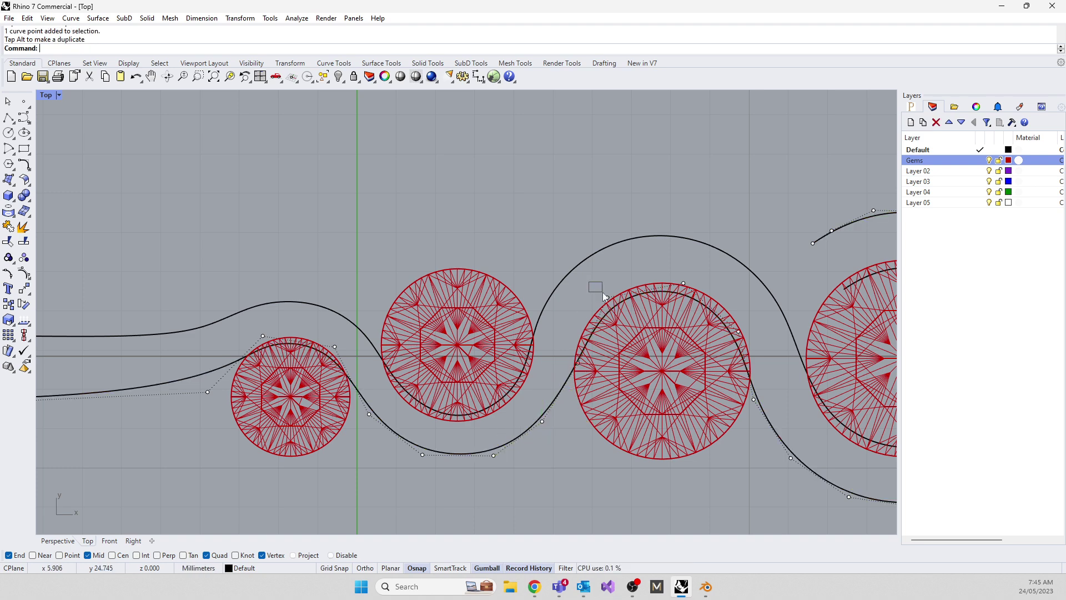
left_click(560, 394)
left_click(607, 298)
left_click_drag(635, 269, 629, 266)
left_click(576, 362)
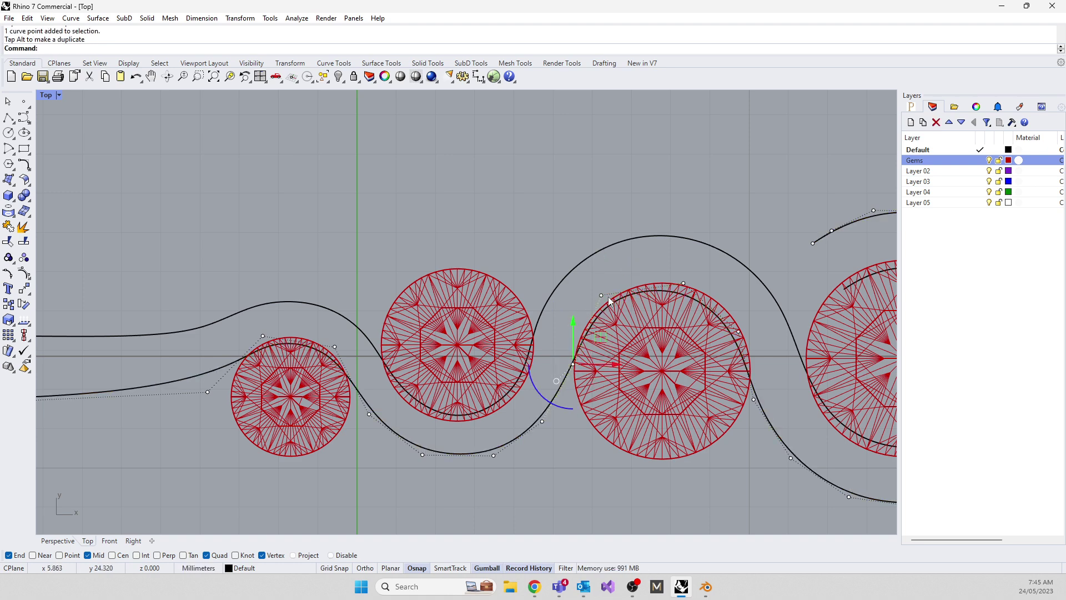
Delete the two control points on either side of the upper curve's peak over the third gem
left_click(588, 245)
left_click_drag(559, 189, 635, 284)
left_click_drag(621, 236, 622, 229)
left_click_drag(509, 236, 568, 298)
left_click_drag(628, 205, 710, 254)
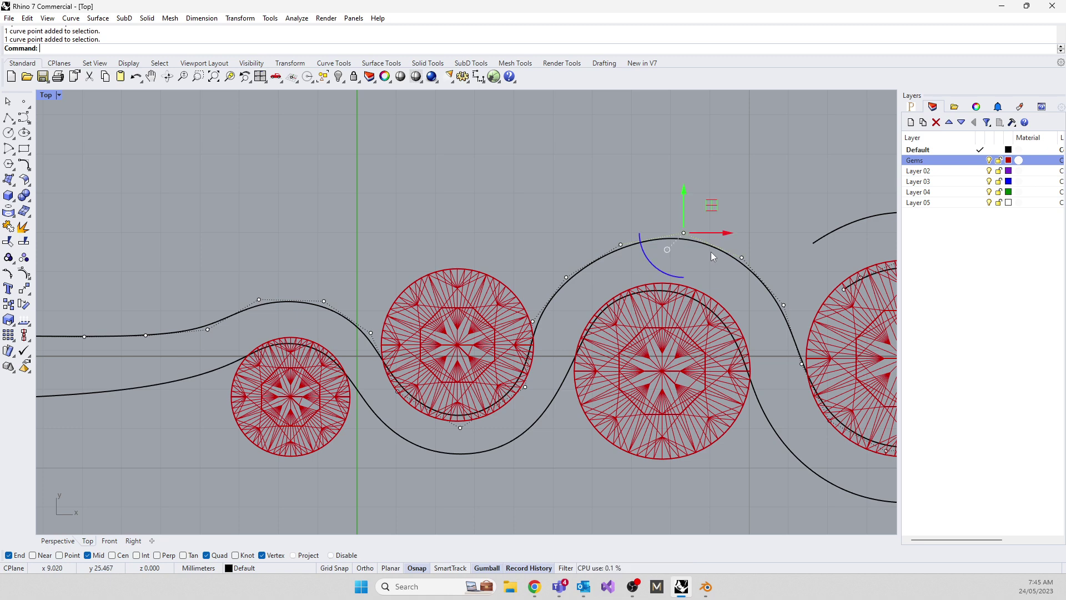
left_click_drag(705, 214, 764, 279)
left_click_drag(769, 230, 745, 282)
left_click(775, 285)
left_click(788, 321)
key("Delete")
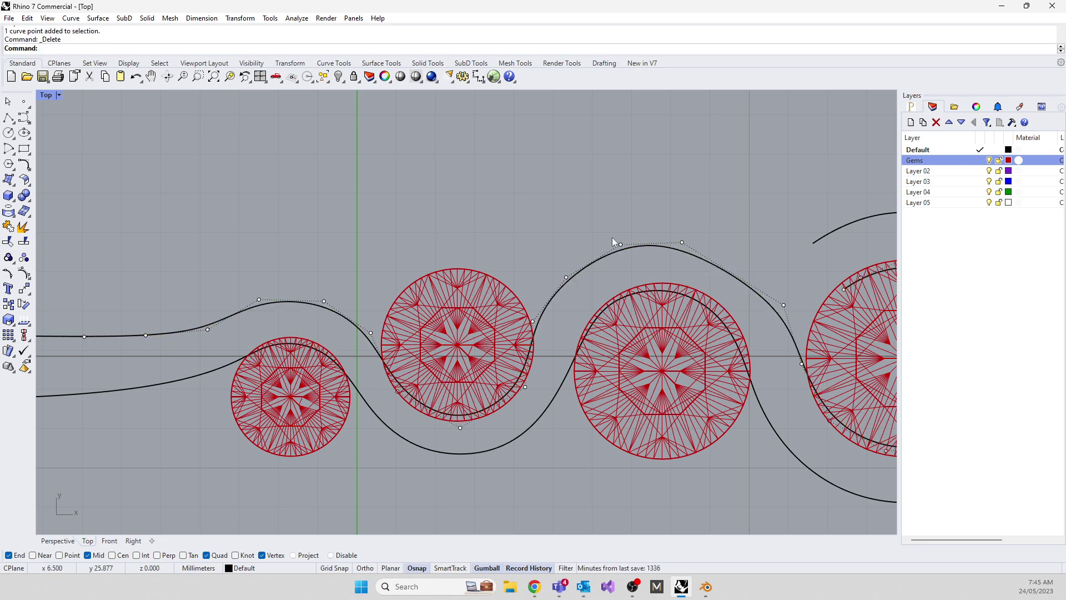
left_click_drag(634, 268, 635, 268)
key("Delete")
Raise the upper curve's peak point over the third gem and pull the point on its far side inwards
left_click(682, 243)
left_click_drag(697, 218, 711, 212)
left_click(783, 305)
left_click_drag(813, 279, 797, 275)
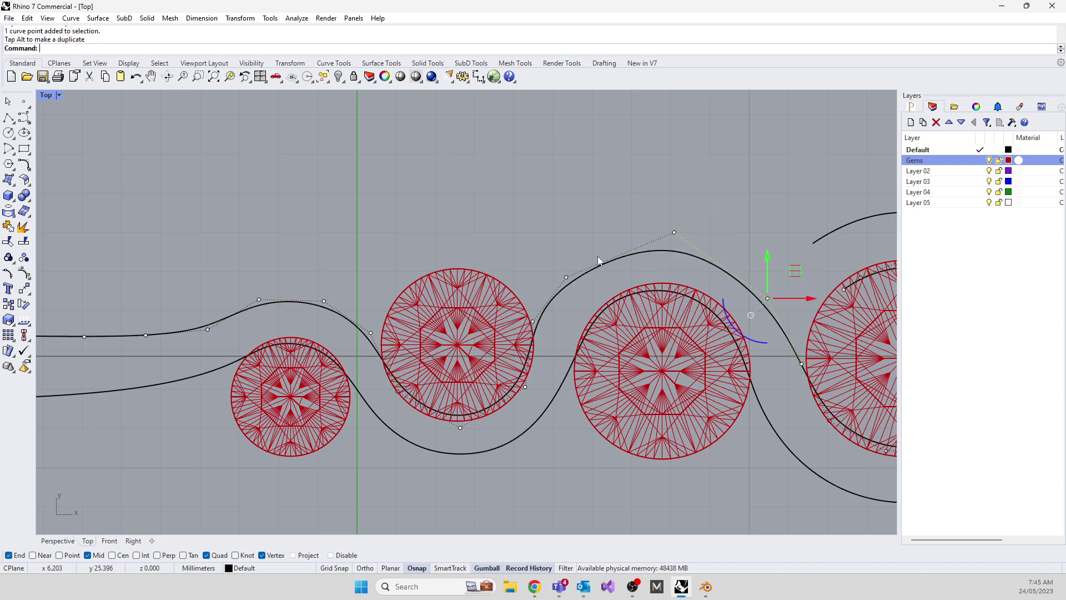
Delete the upper curve's control point beside the second gem and reposition the shoulder point leading up to the third gem
left_click(574, 278)
left_click_drag(590, 252, 609, 239)
scroll(534, 302, "up", 3)
key("Delete")
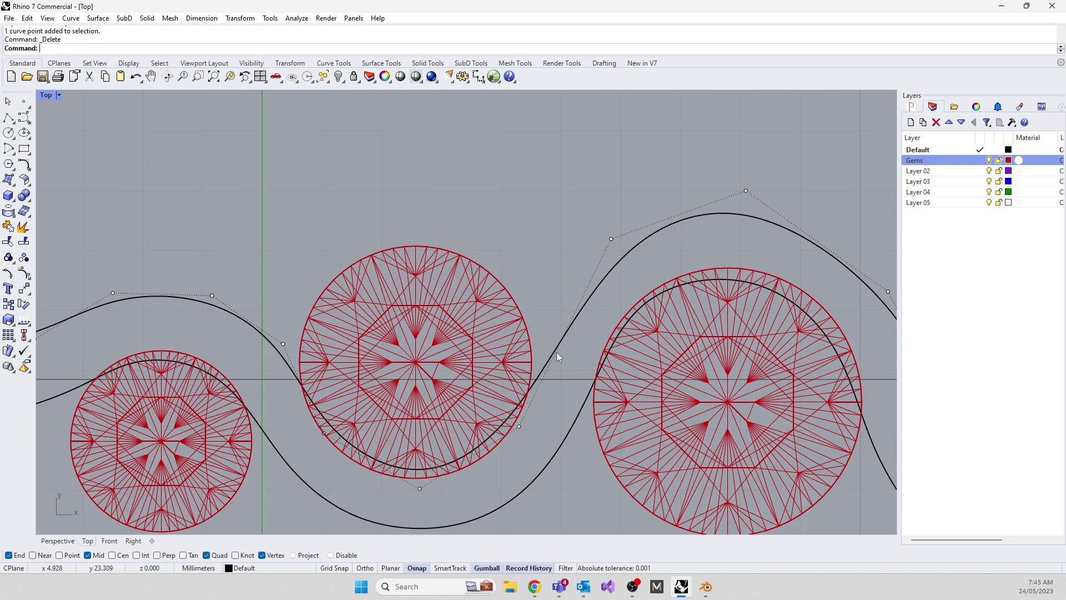
left_click(611, 239)
left_click_drag(640, 214, 612, 225)
Delete the upper curve's control point between the third and largest gems and adjust the adjacent shoulder and peak points
right_click_drag(745, 231, 510, 219)
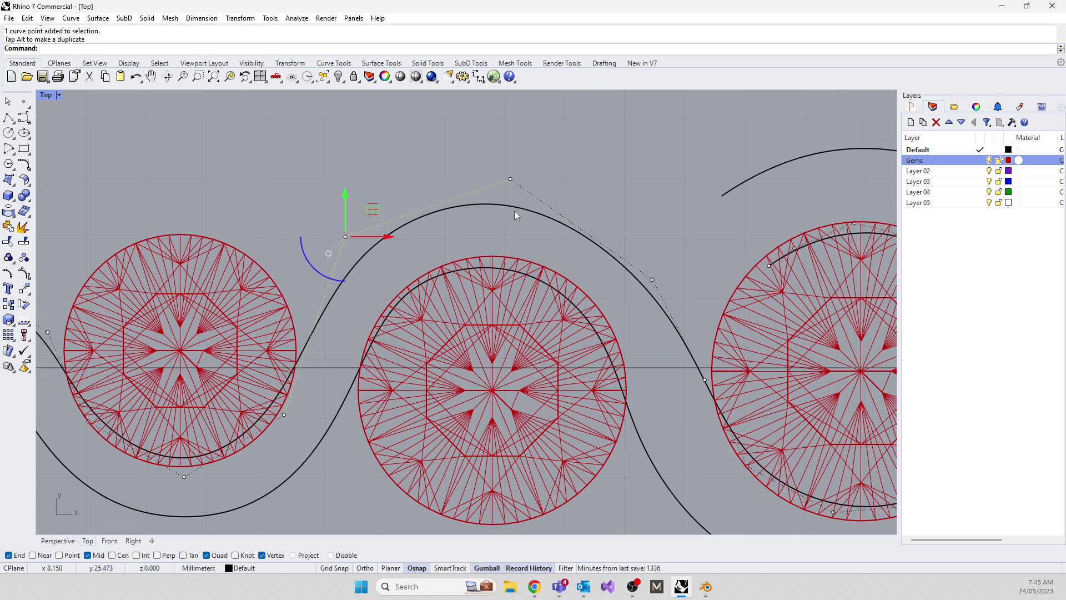
left_click(652, 279)
left_click(704, 379)
key("Delete")
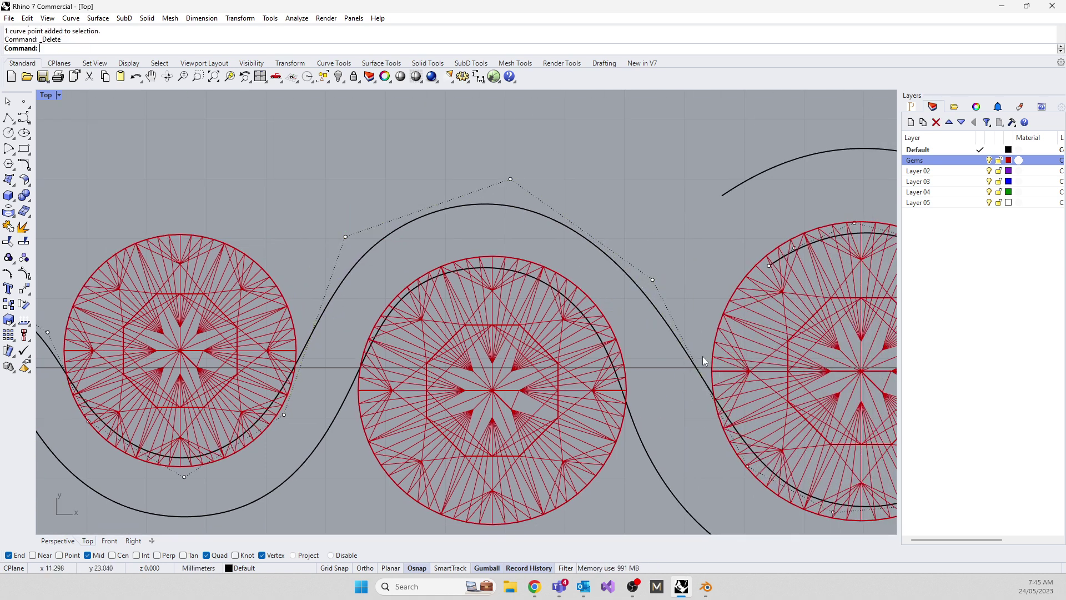
left_click(648, 279)
left_click_drag(678, 254, 695, 251)
scroll(541, 289, "down", 5)
scroll(556, 284, "up", 5)
left_click(486, 212)
left_click_drag(511, 182, 508, 191)
scroll(508, 191, "down", 6)
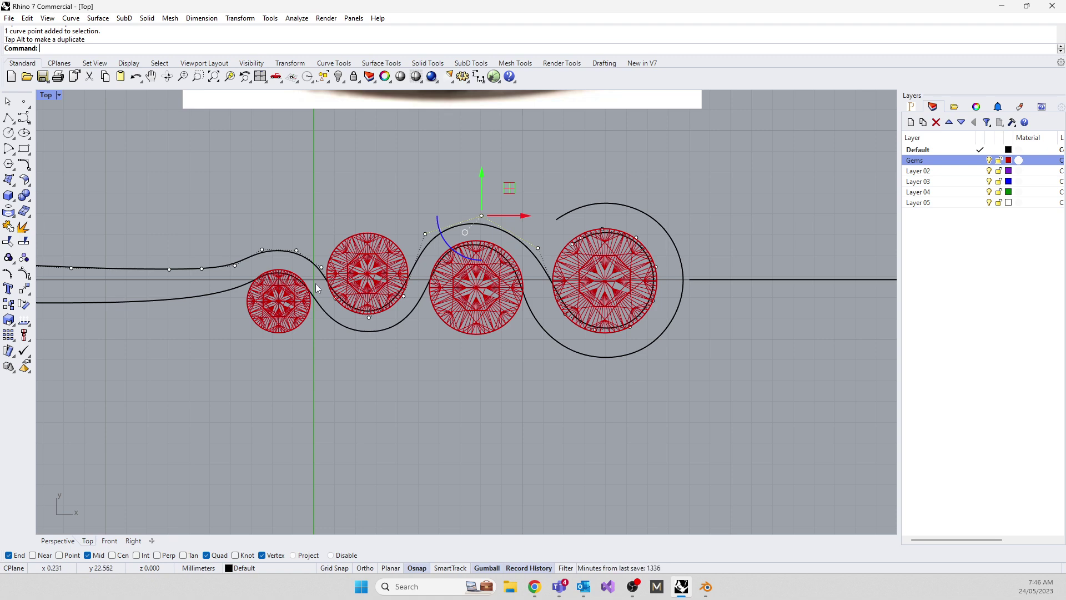
Delete the upper curve's control point between the smallest and second gems and move its neighbouring point towards the second gem
scroll(284, 262, "up", 6)
left_click(240, 235)
left_click_drag(268, 208, 320, 217)
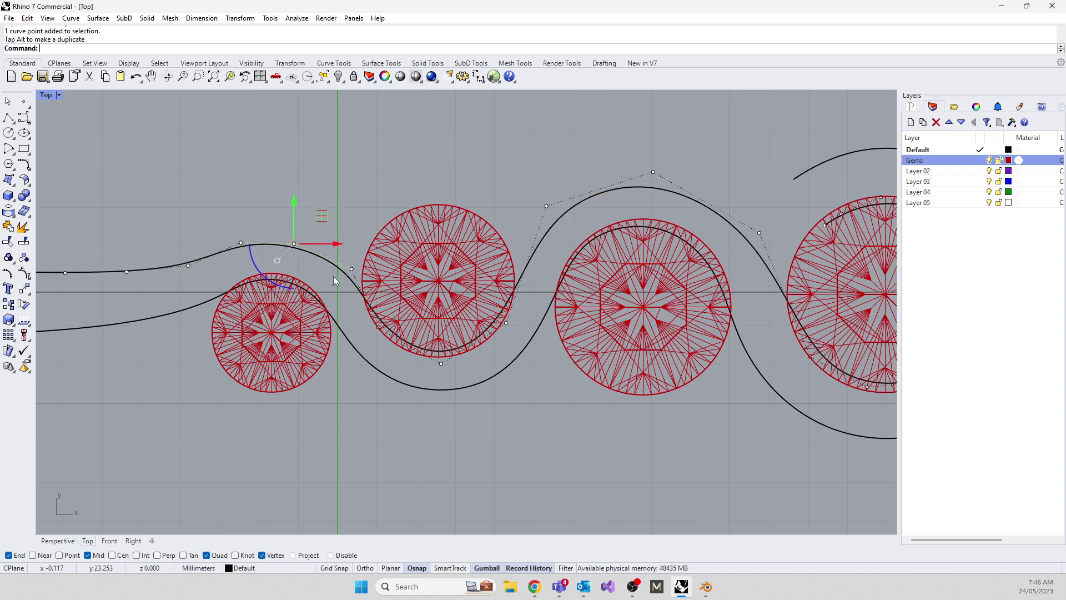
left_click(340, 196)
left_click(339, 267)
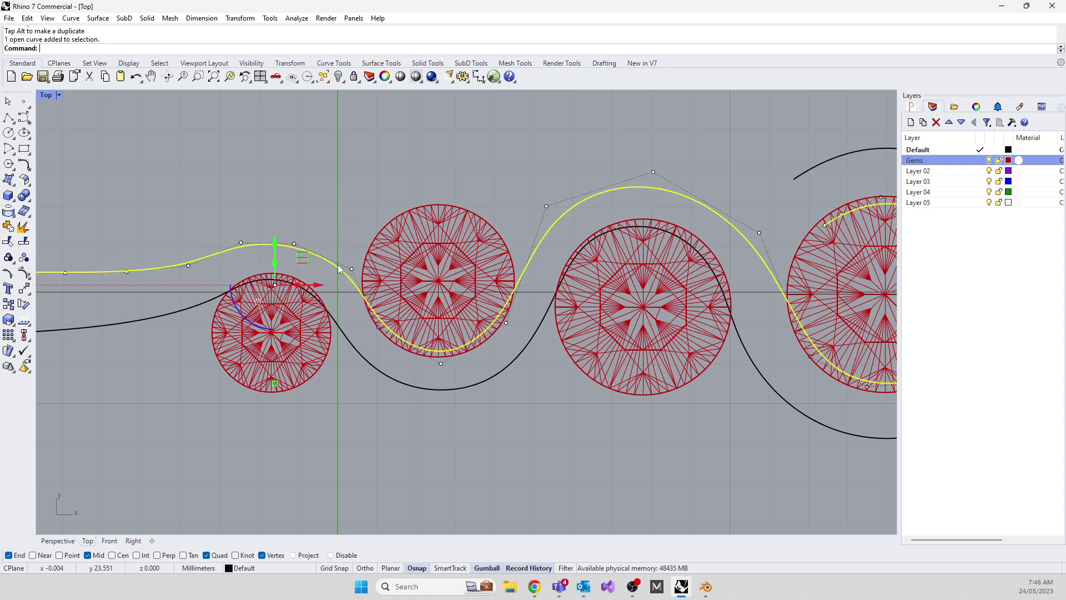
key("Delete")
left_click(294, 243)
left_click_drag(320, 214, 348, 221)
scroll(349, 221, "down", 3)
scroll(389, 288, "up", 3)
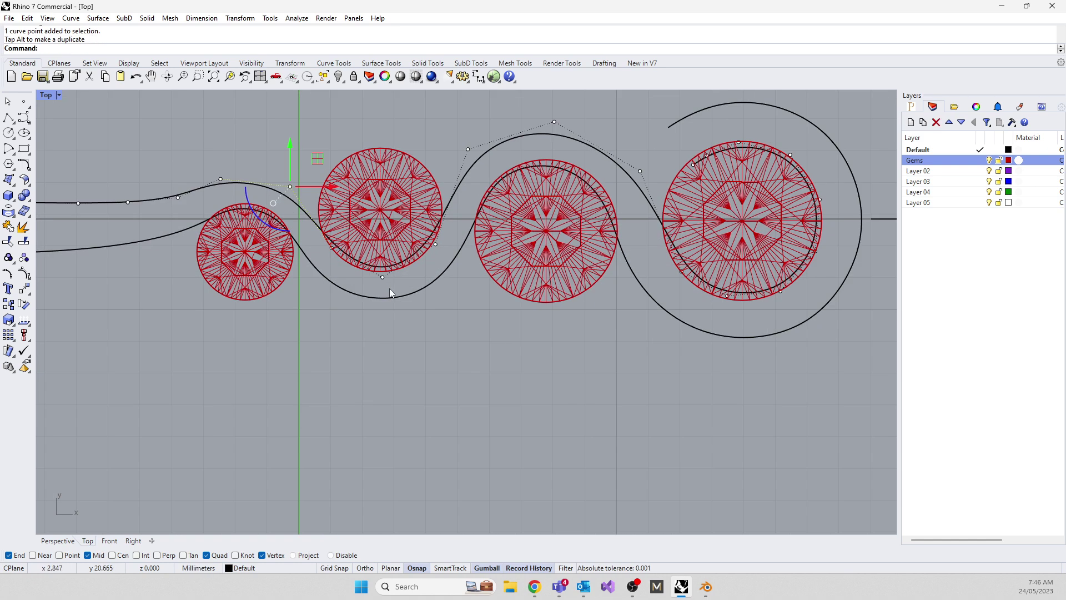
Raise the lower curve's two control points beneath the second gem slightly, along with the point between the smallest and second gems
left_click(357, 298)
left_click_drag(311, 281, 464, 319)
left_click_drag(381, 262, 283, 261)
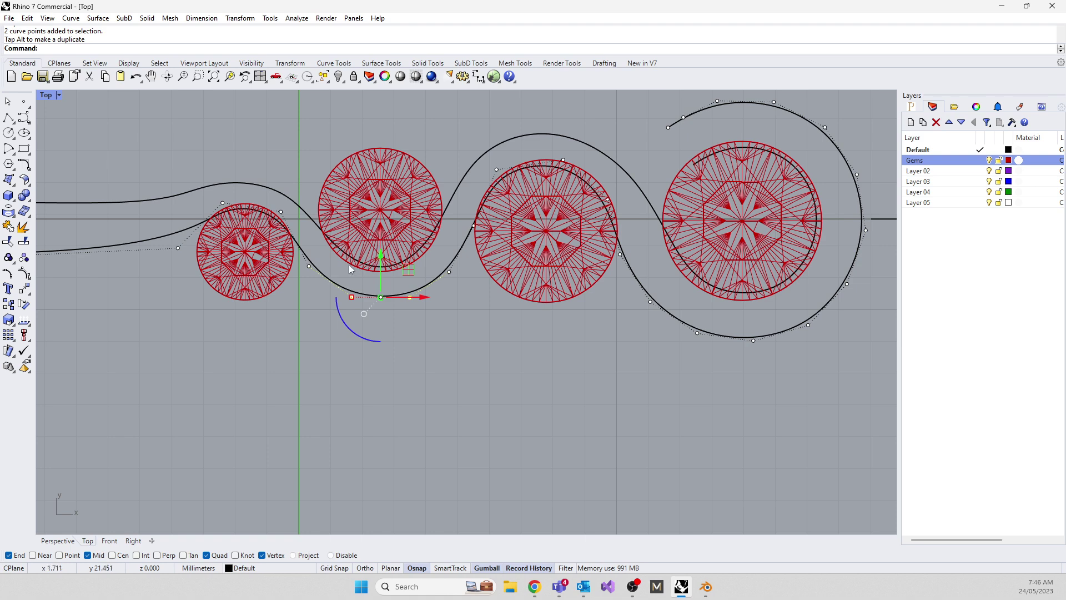
left_click(309, 266)
left_click_drag(311, 266, 311, 260)
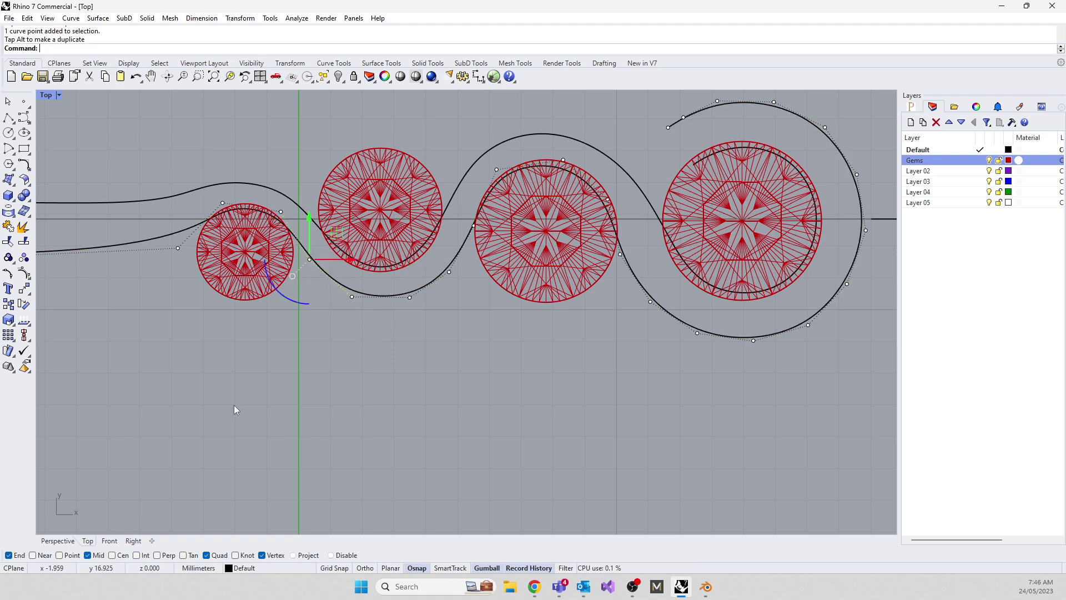
right_click_drag(525, 185, 438, 247)
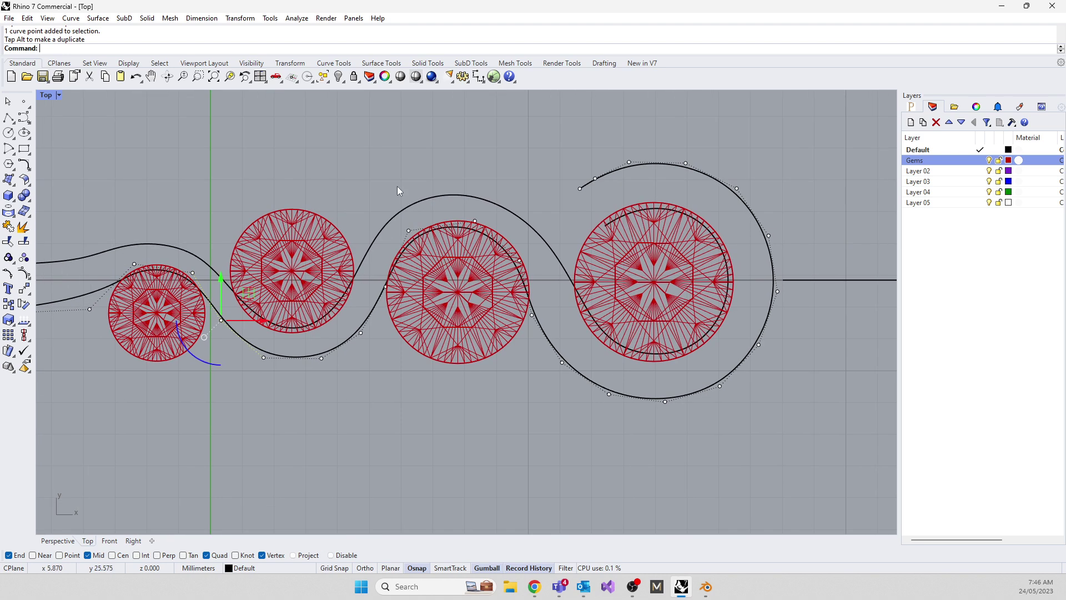
scroll(491, 422, "down", 5)
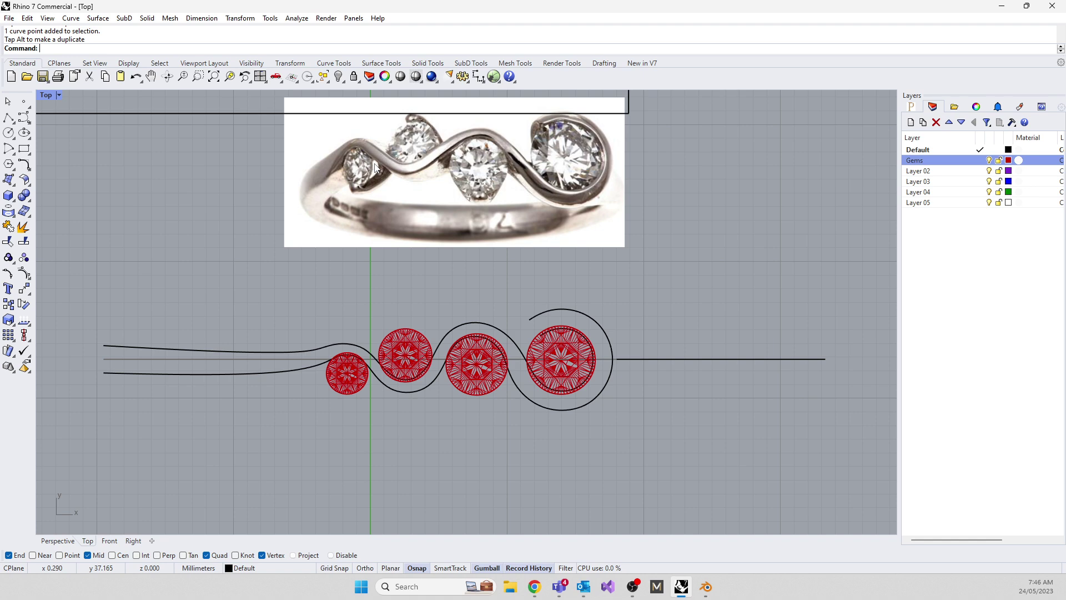
Select both outline curves and try to mirror a copy of them with the mirror plane starting at 0
scroll(498, 433, "down", 5)
right_click_drag(409, 448, 450, 375)
scroll(434, 316, "up", 5)
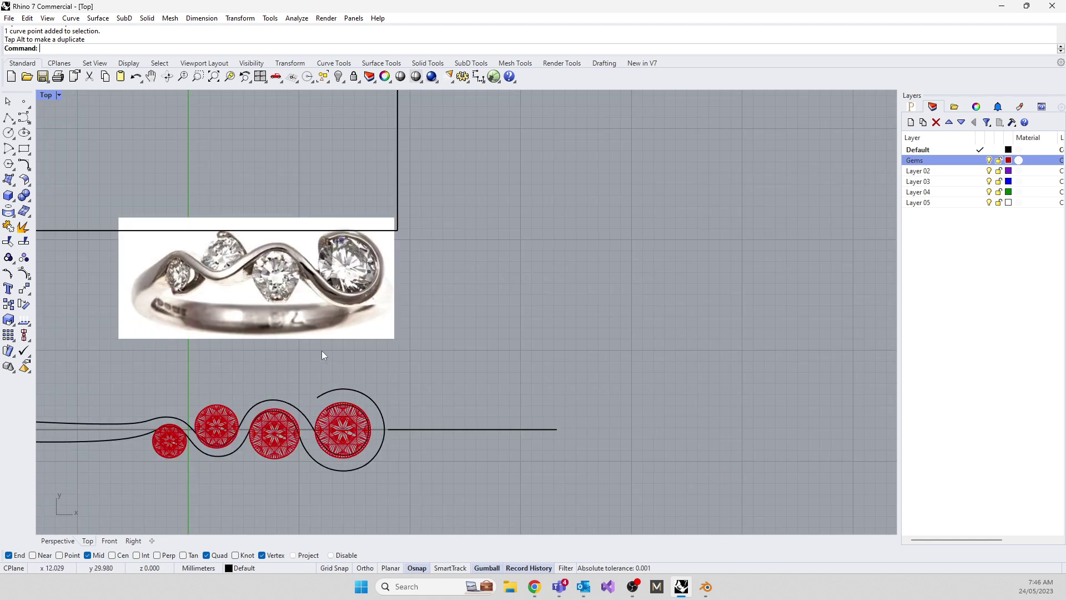
right_click_drag(102, 458, 240, 472)
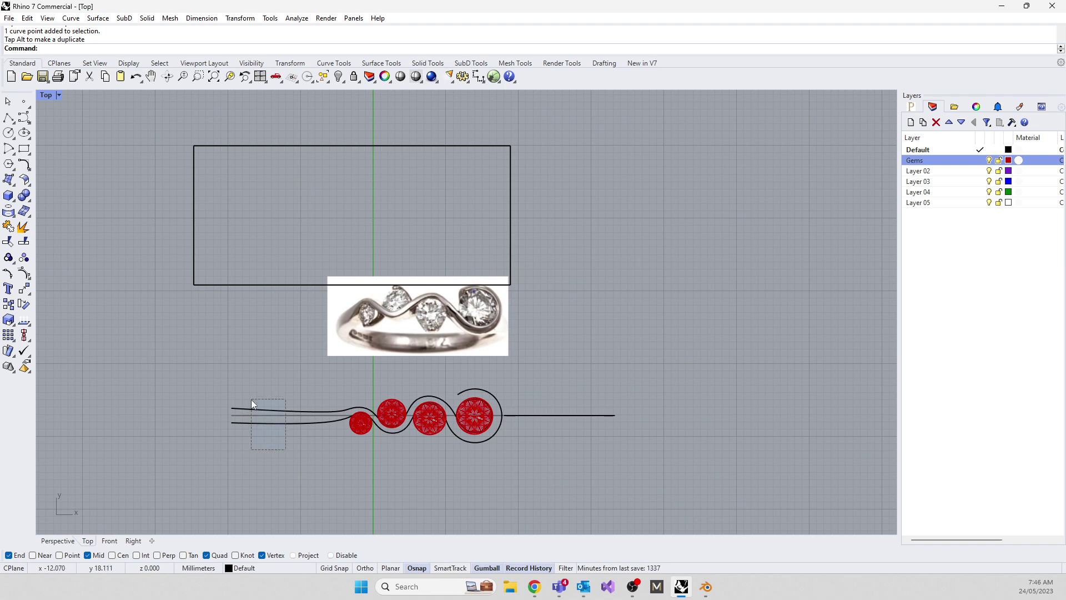
left_click_drag(251, 399, 251, 400)
type("mirror")
key("Return")
type("0")
key("Return")
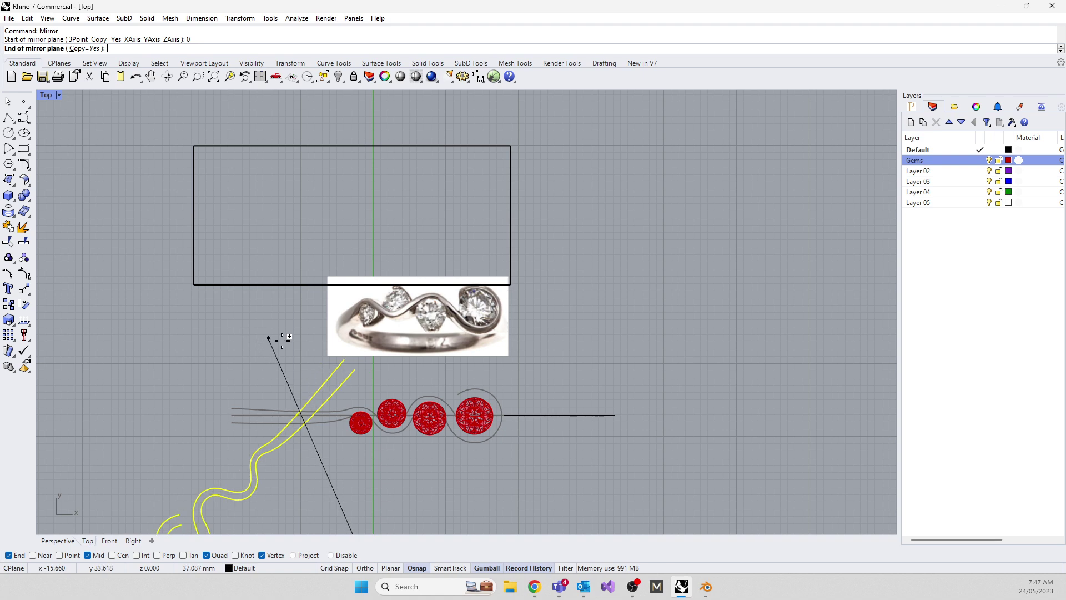
left_click(303, 345)
Hide the Gems layer and mirror a copy of both outline curves across a vertical plane through the middle of the centre line
key("Return")
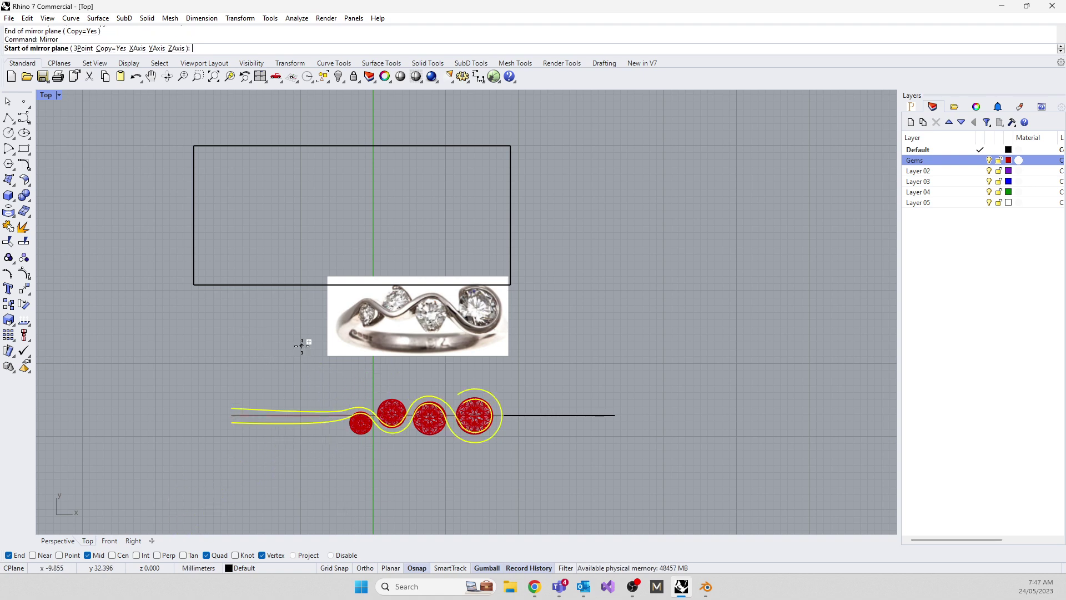
scroll(437, 411, "up", 10)
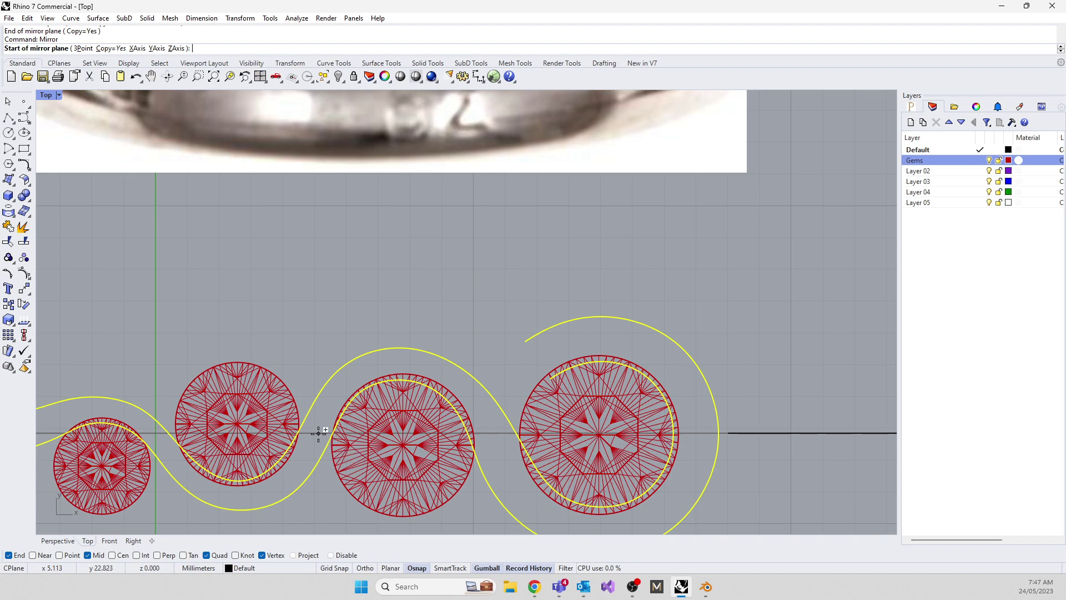
scroll(235, 443, "up", 5)
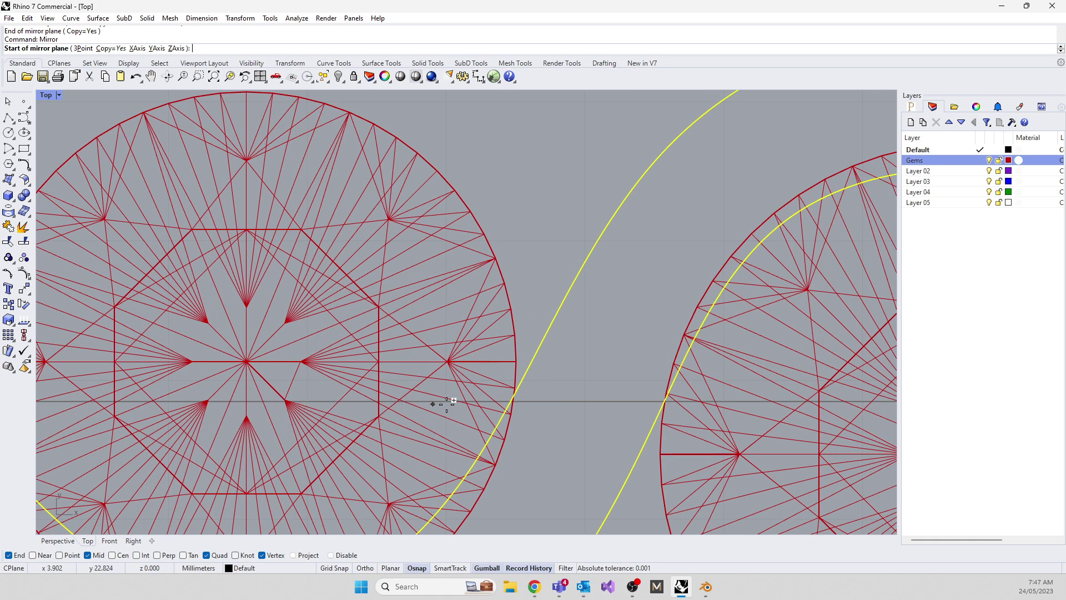
scroll(543, 404, "down", 8)
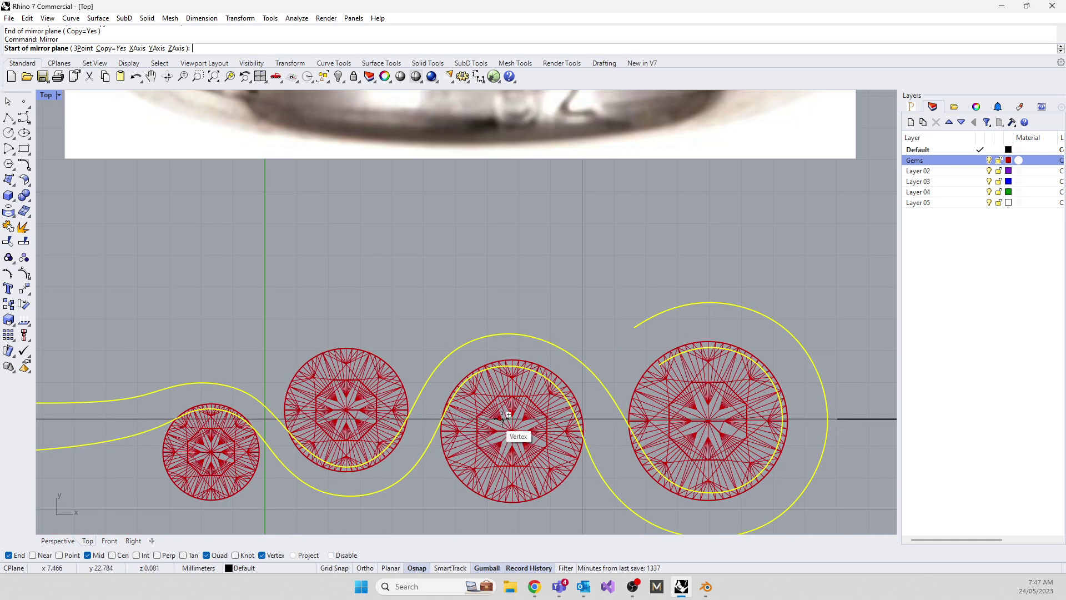
left_click(989, 160)
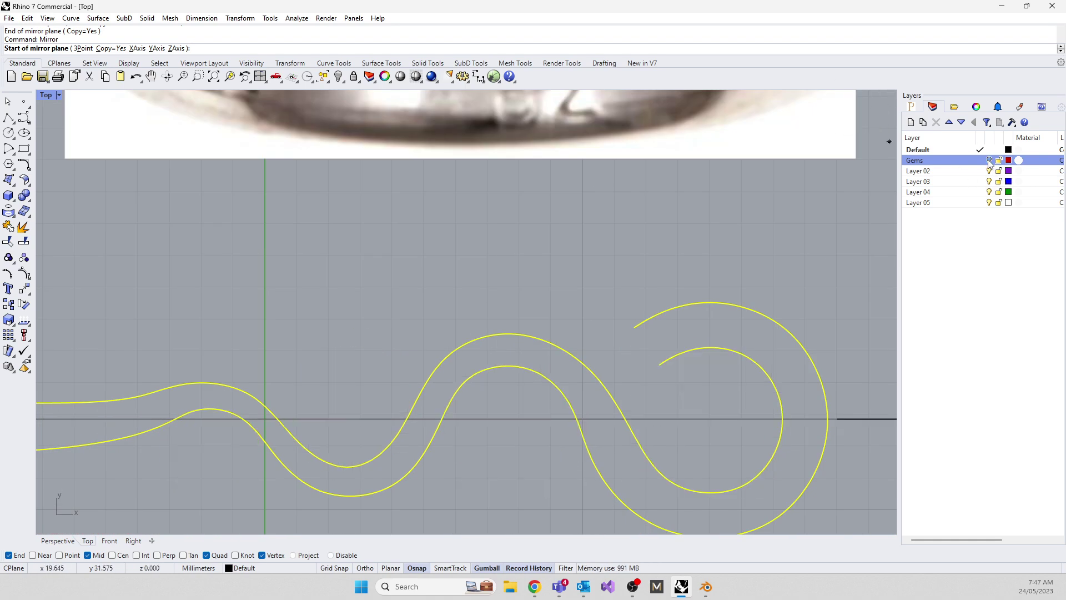
left_click(492, 419)
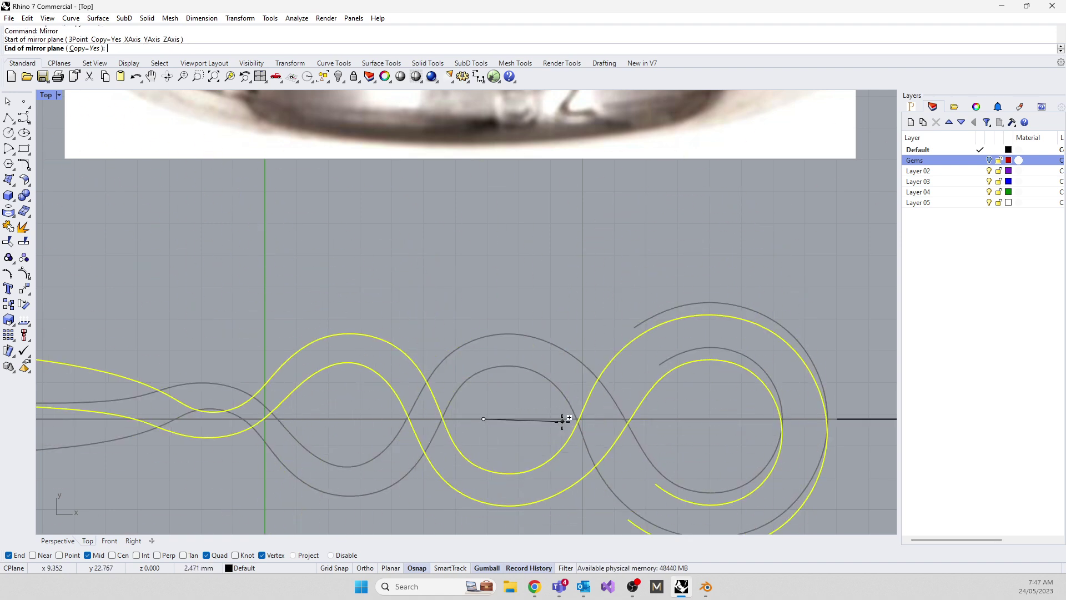
left_click(487, 454)
scroll(474, 437, "down", 5)
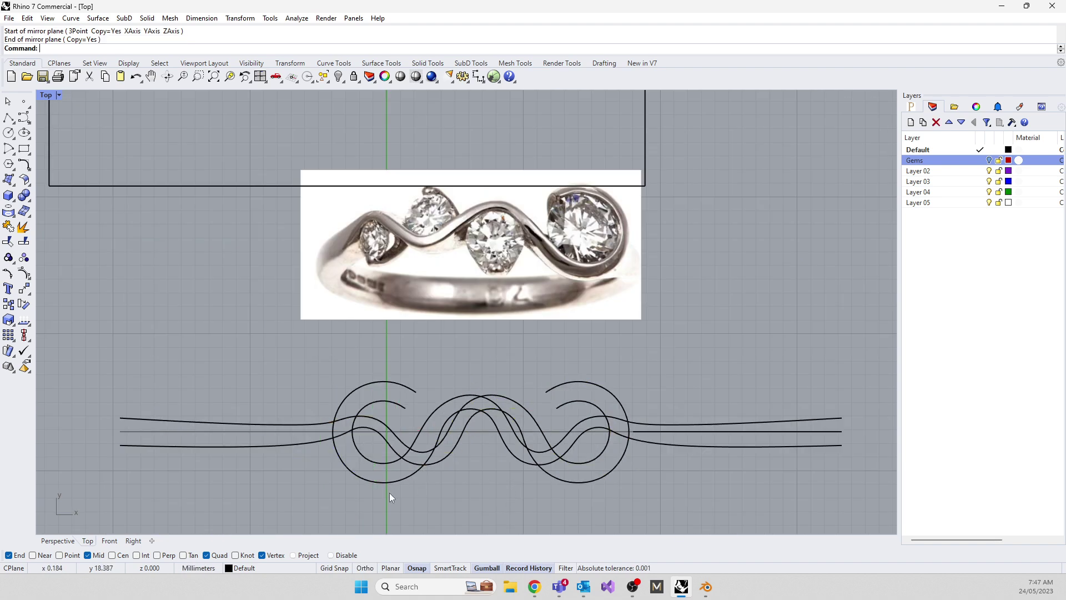
Delete the mirrored curves' control points across the wavy gem section and inside the large loop, keeping only the plain tails
left_click_drag(364, 470, 355, 459)
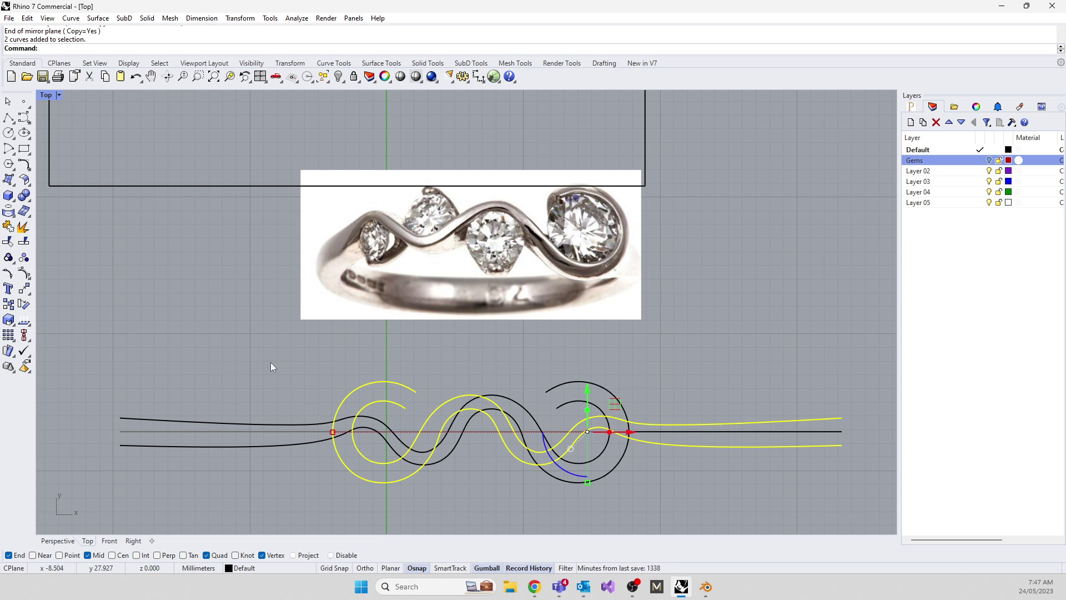
key("F10")
left_click_drag(247, 347, 598, 506)
key("Delete")
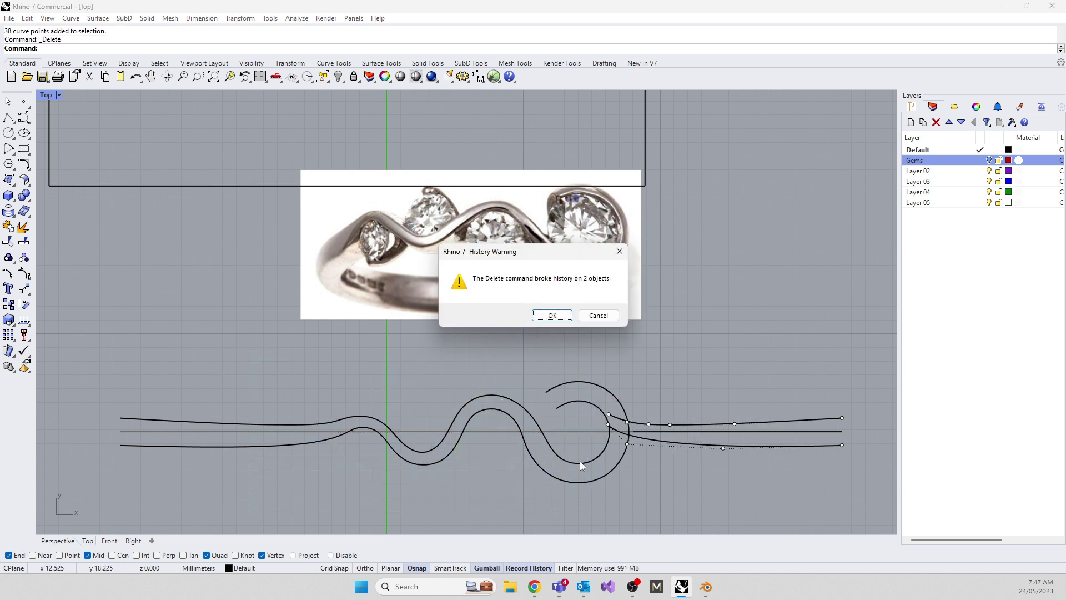
left_click(552, 316)
scroll(495, 407, "up", 5)
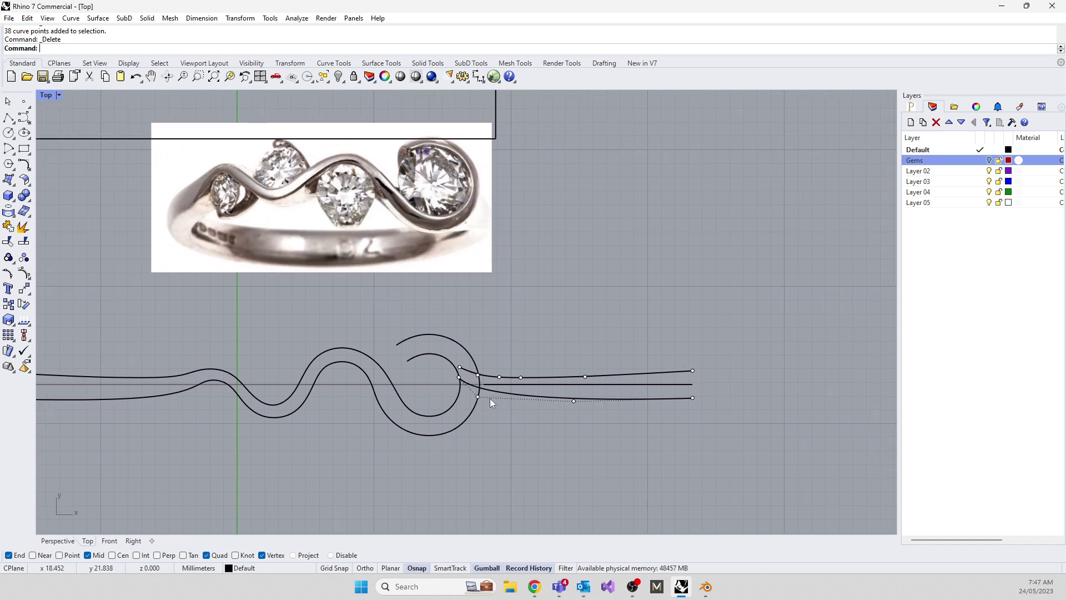
left_click_drag(341, 327, 404, 367)
key("Delete")
scroll(415, 388, "down", 3)
scroll(417, 391, "down", 2)
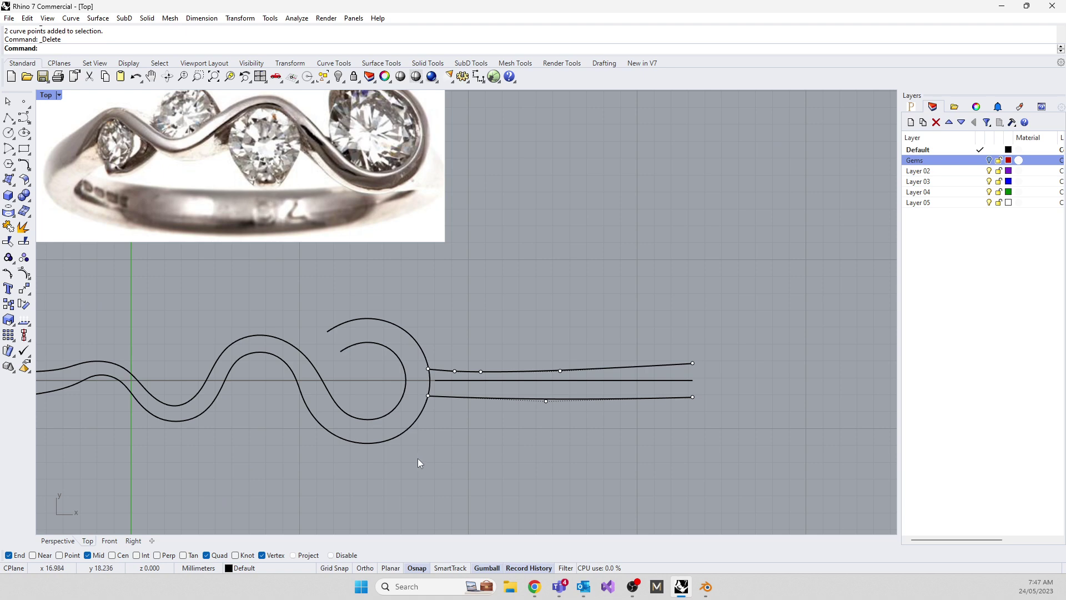
Delete the two interior control points nearest the large loop from the upper mirrored tail curve
scroll(523, 403, "down", 3)
scroll(519, 396, "up", 5)
scroll(519, 394, "down", 3)
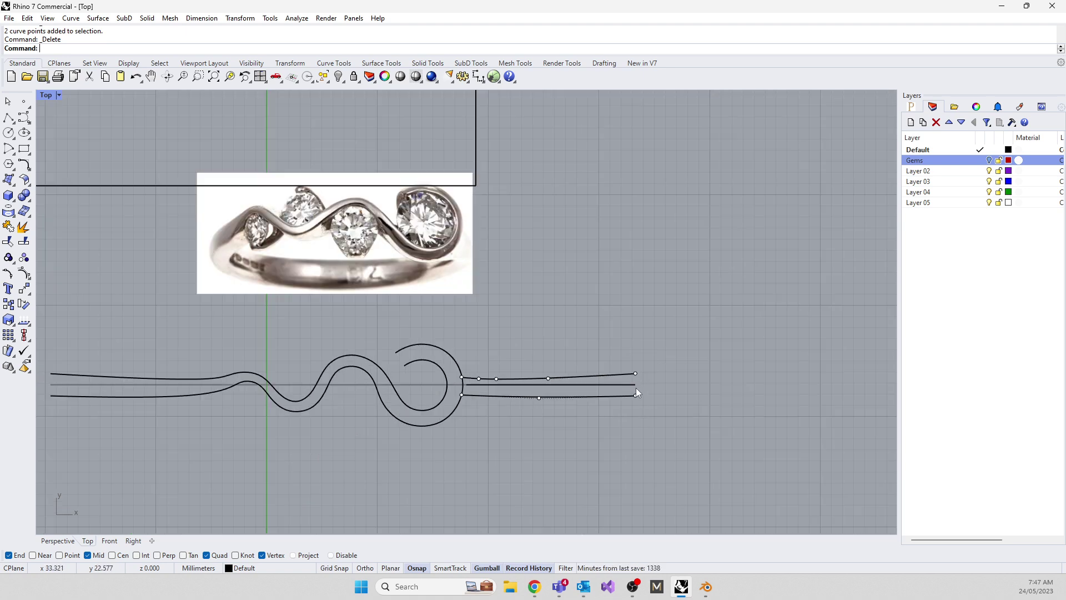
right_click_drag(635, 394, 761, 357)
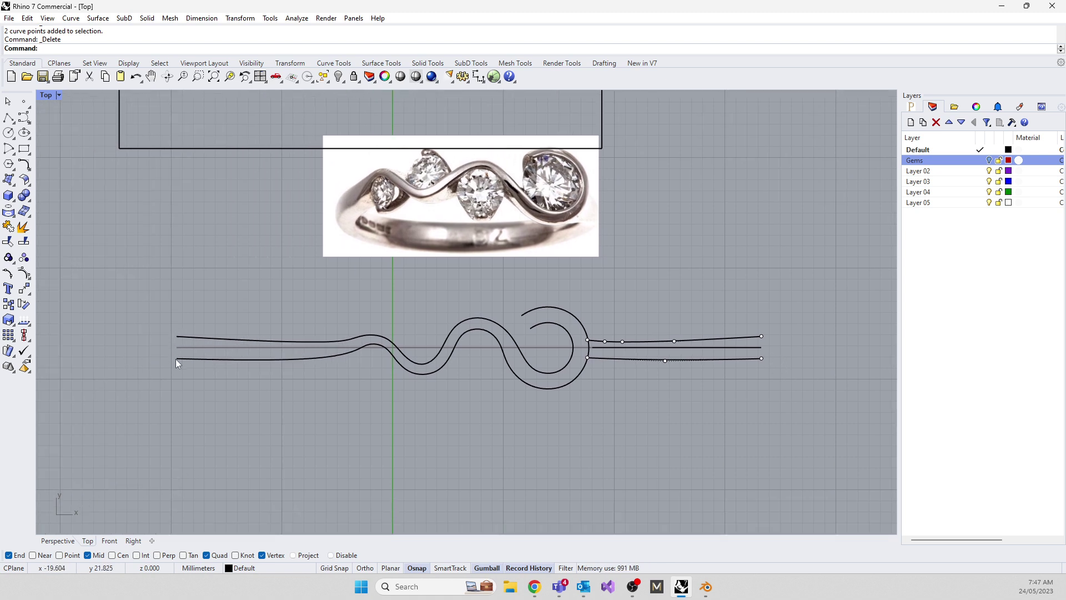
scroll(659, 367, "up", 6)
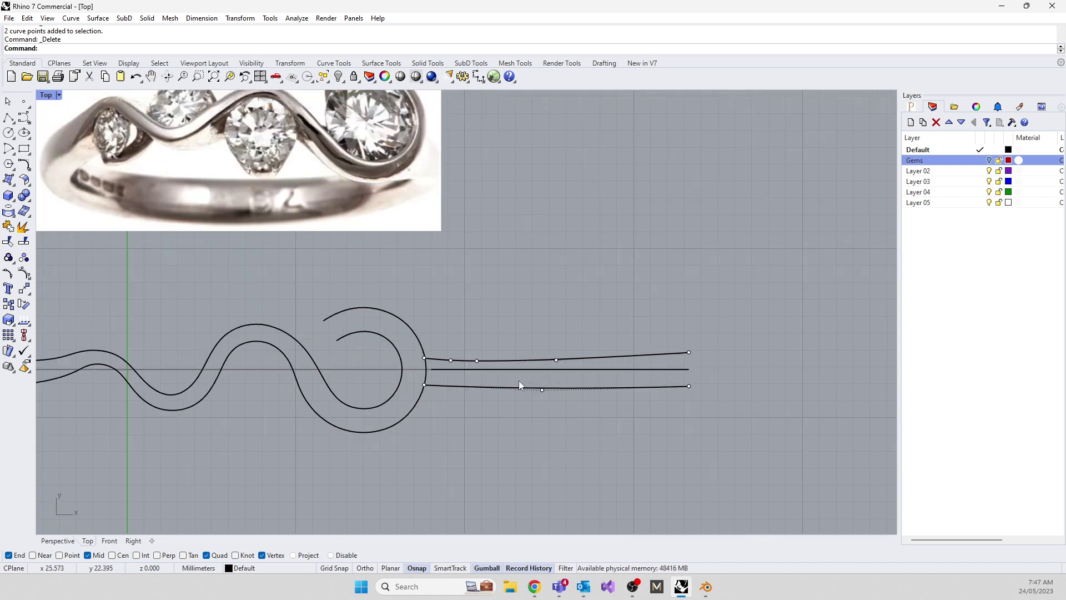
left_click_drag(464, 346, 489, 369)
key("Delete")
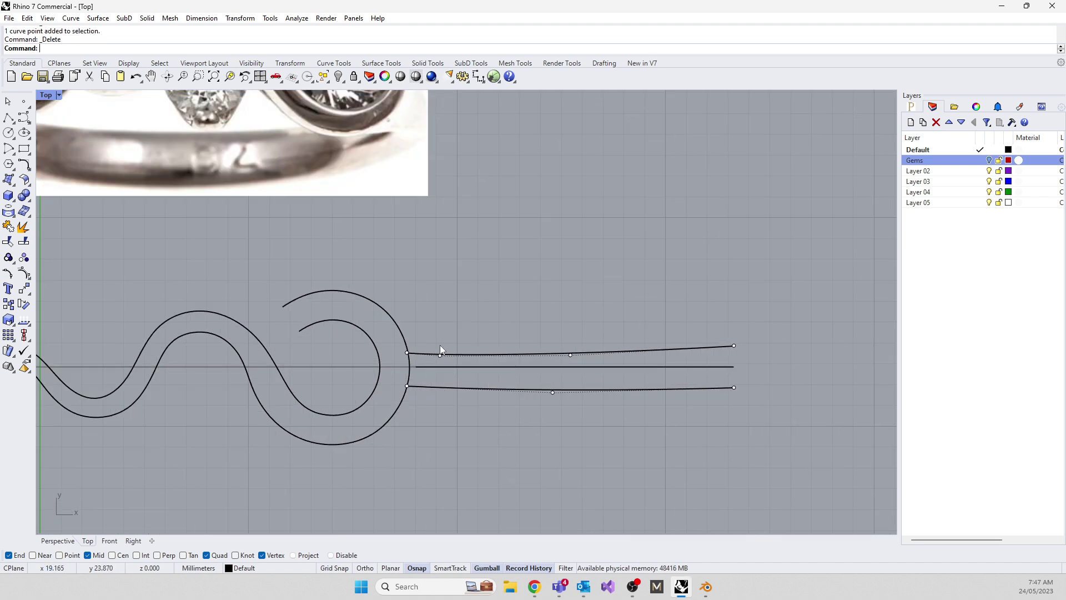
left_click(440, 354)
key("Delete")
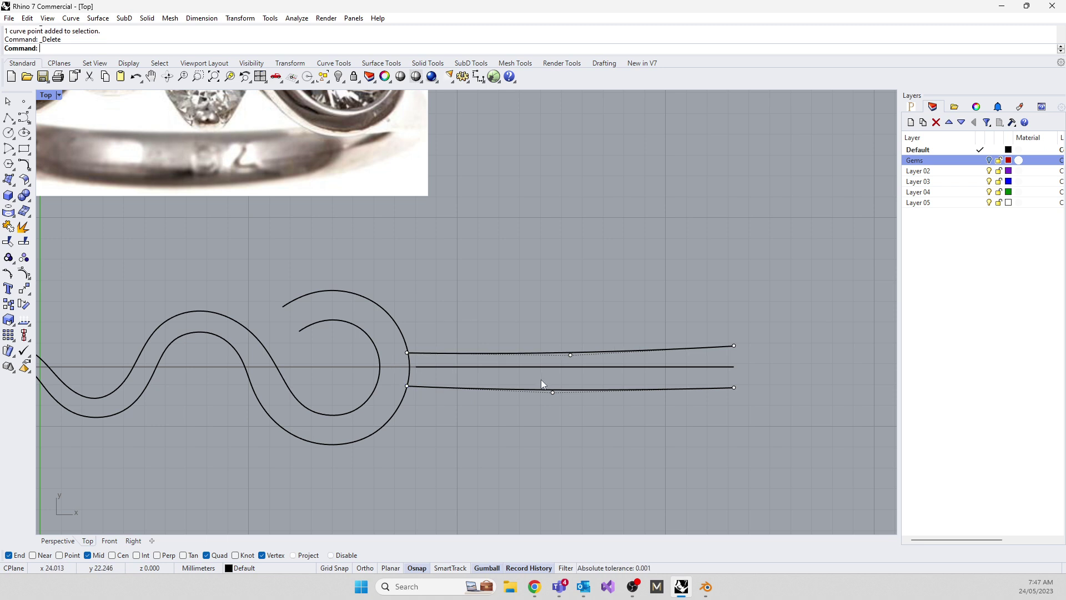
Delete the short straight line running between the two mirrored tail curves
scroll(412, 405, "up", 5)
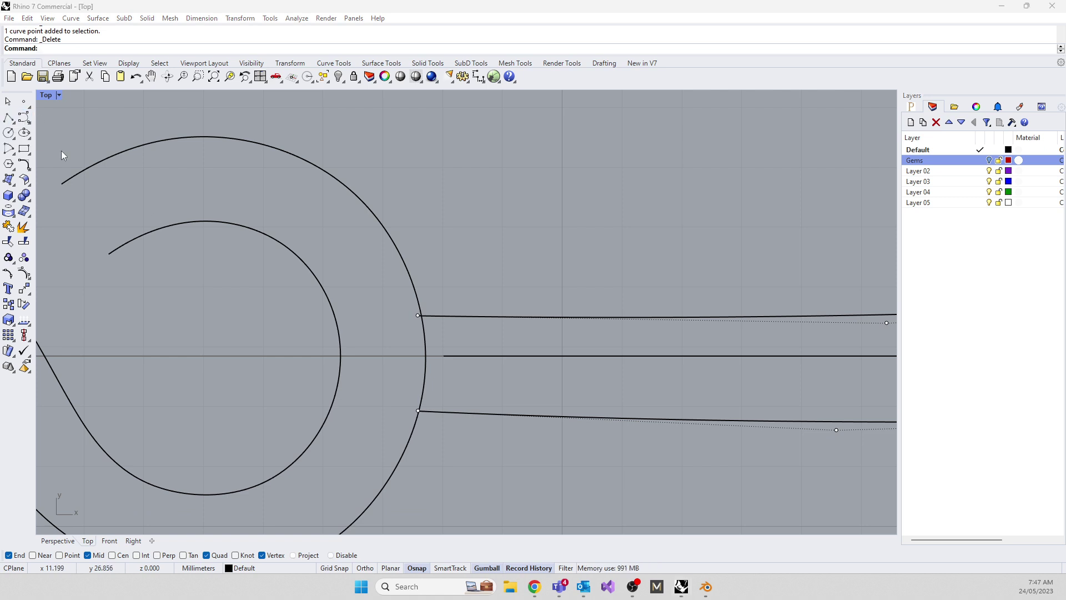
left_click(521, 213)
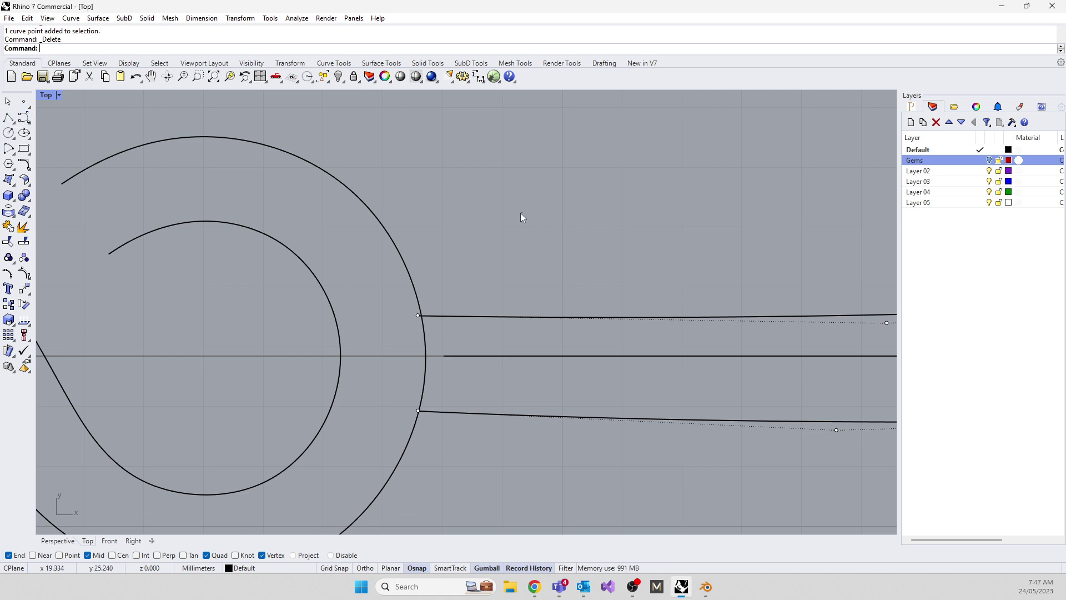
left_click(481, 358)
key("Delete")
scroll(483, 356, "down", 2)
scroll(487, 347, "down", 4)
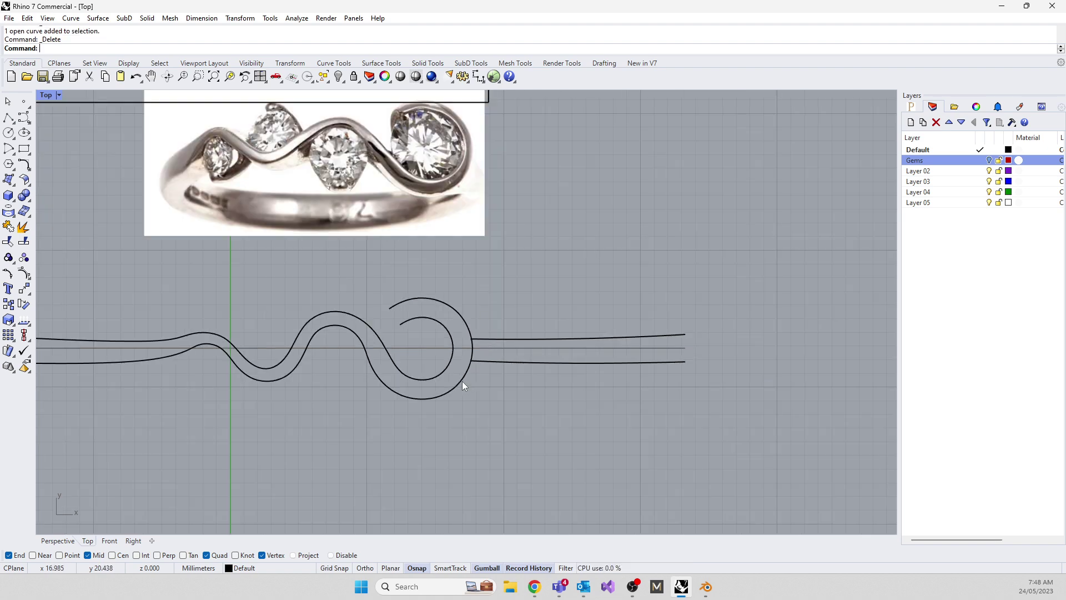
Show the Gems layer again and return to the four-viewport layout with the gems in the Front view
scroll(620, 167, "down", 5)
right_click_drag(475, 306, 425, 386)
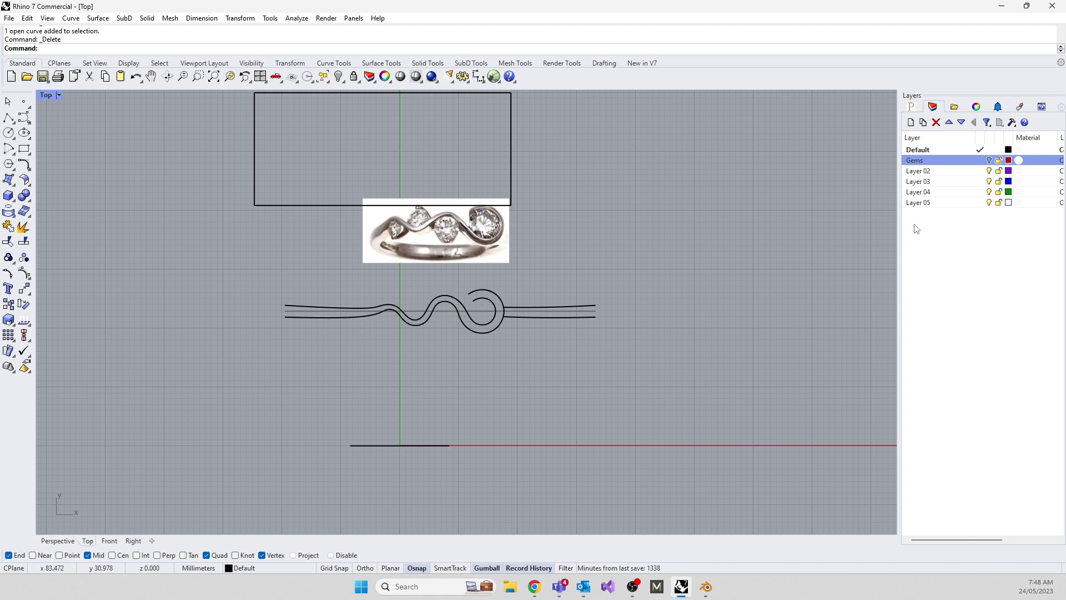
left_click(988, 161)
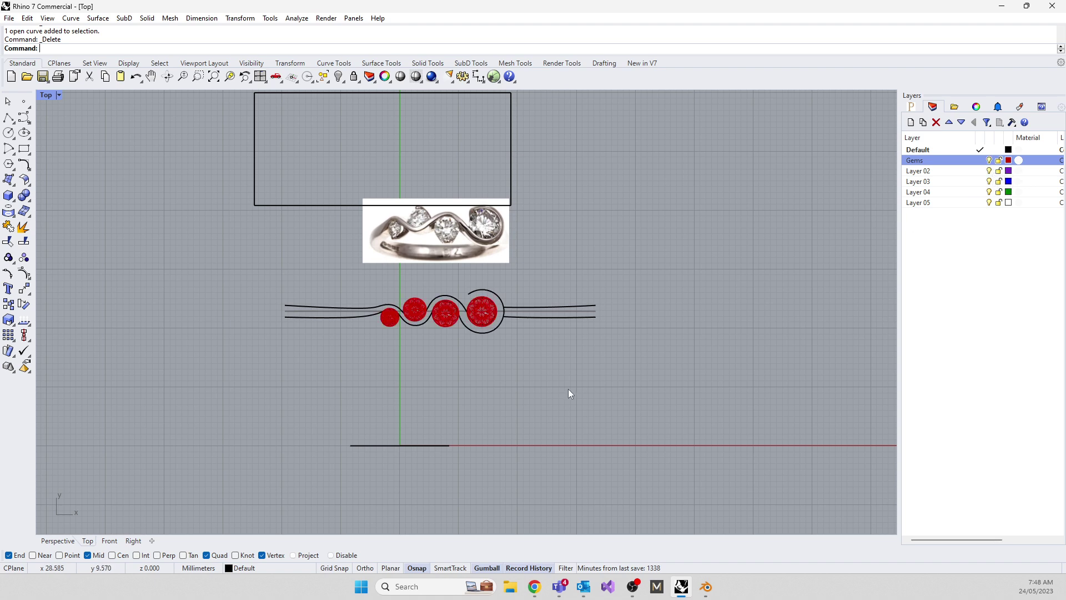
double_click(47, 96)
right_click_drag(531, 266, 721, 255)
right_click_drag(383, 505, 215, 388)
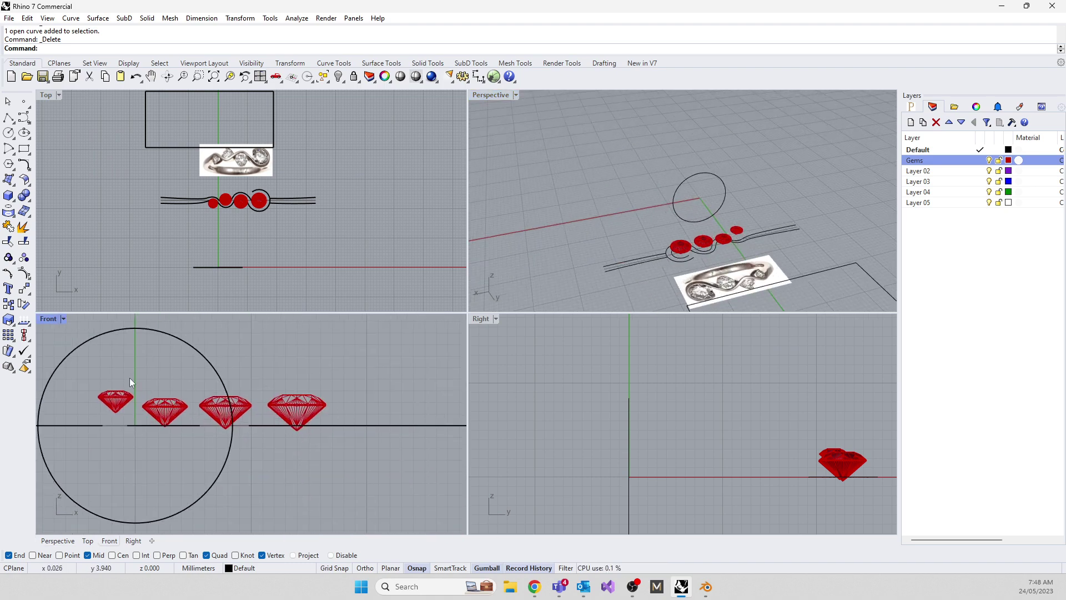
Select the four gems without the finger circle, align them by their tops in the Front view, and lower them together towards the base line
left_click_drag(348, 356, 106, 408)
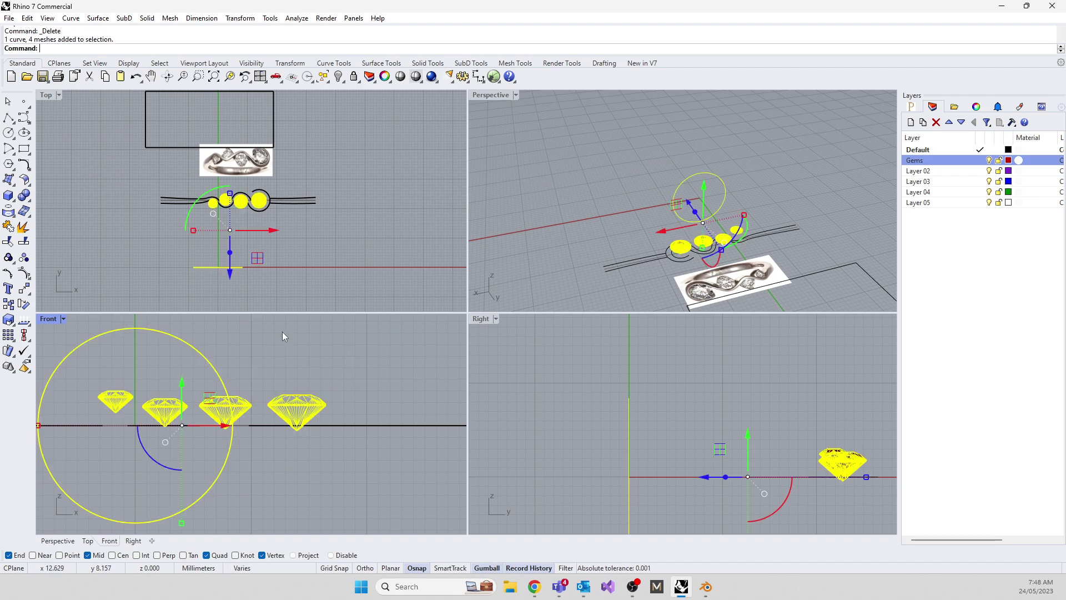
left_click(211, 364, "ctrl")
right_click_drag(178, 386, 262, 386)
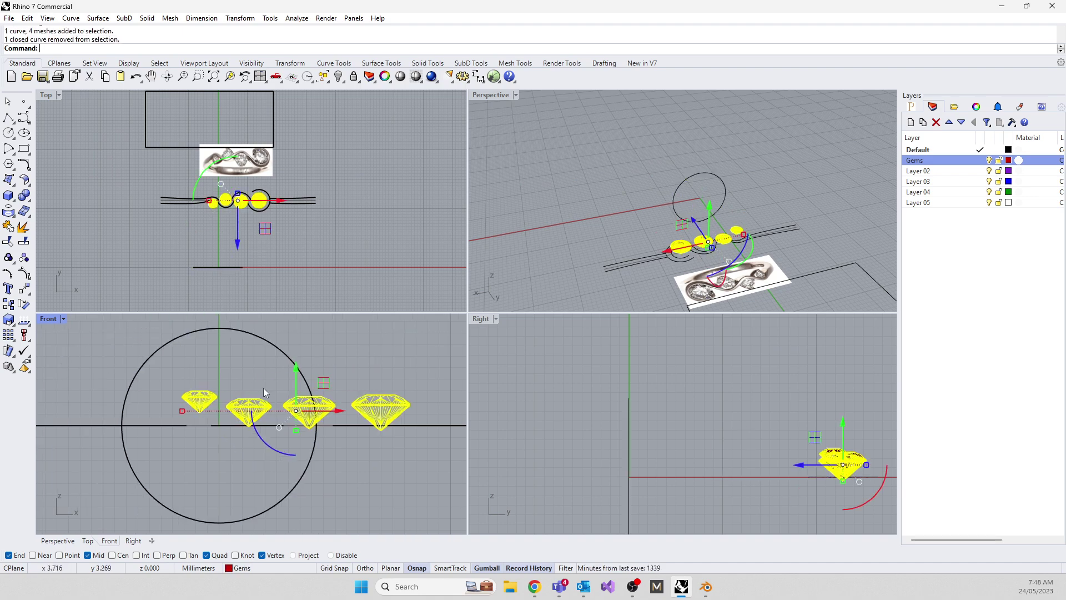
type("Align")
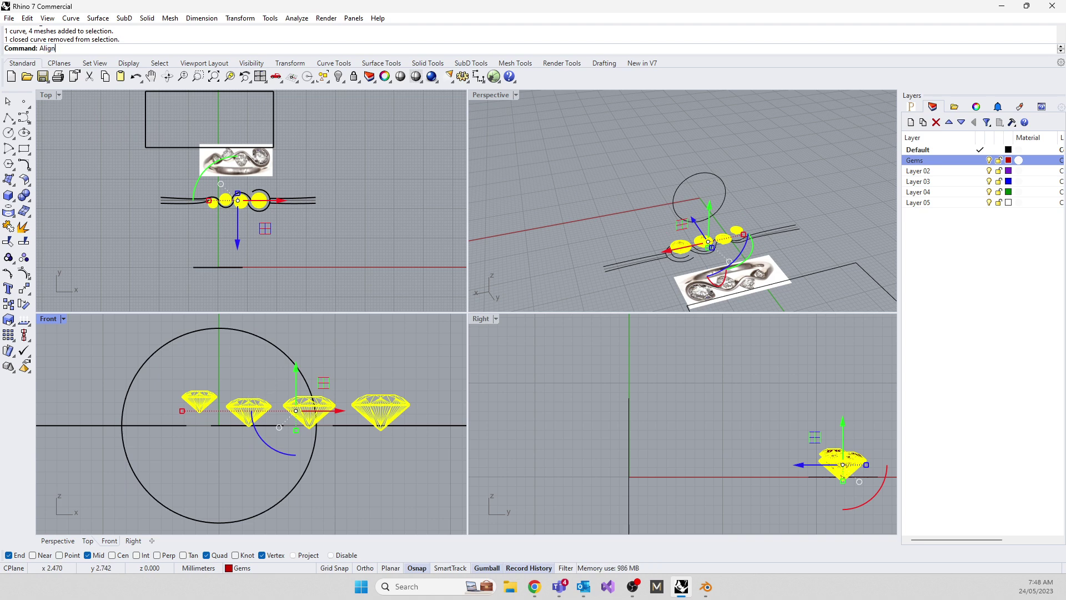
left_click(49, 59)
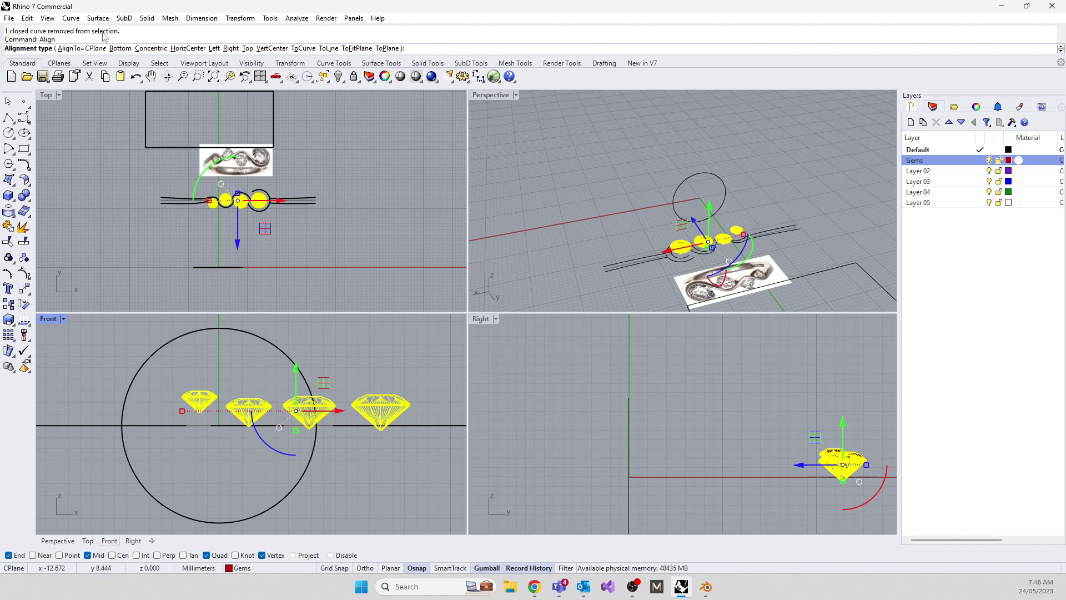
left_click(247, 48)
key("Return")
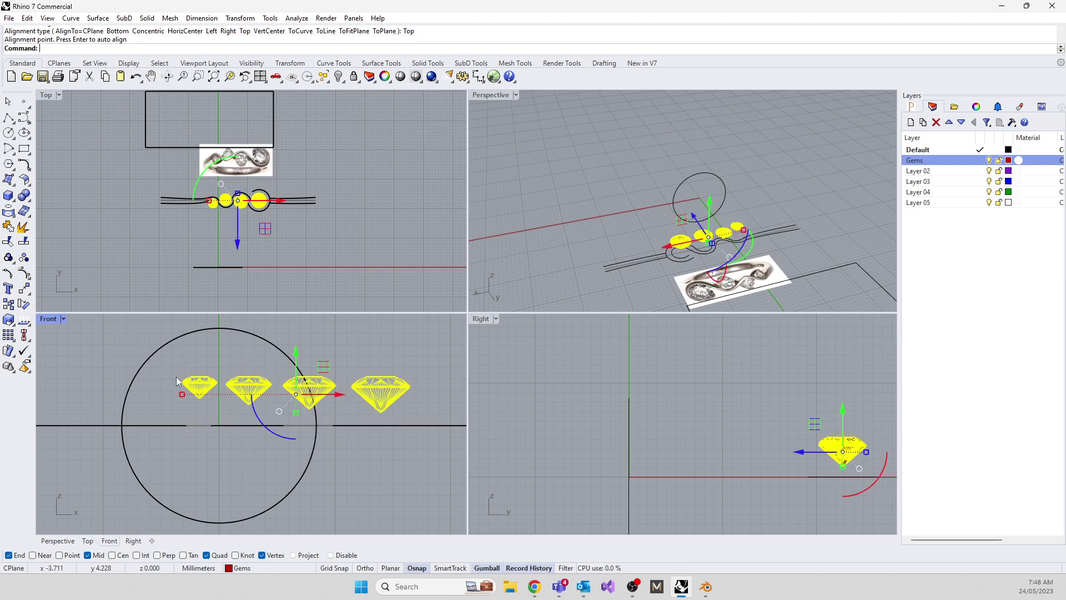
mouse_move(295, 357)
left_mouse_down()
mouse_move(297, 418)
mouse_move(287, 367)
left_mouse_up()
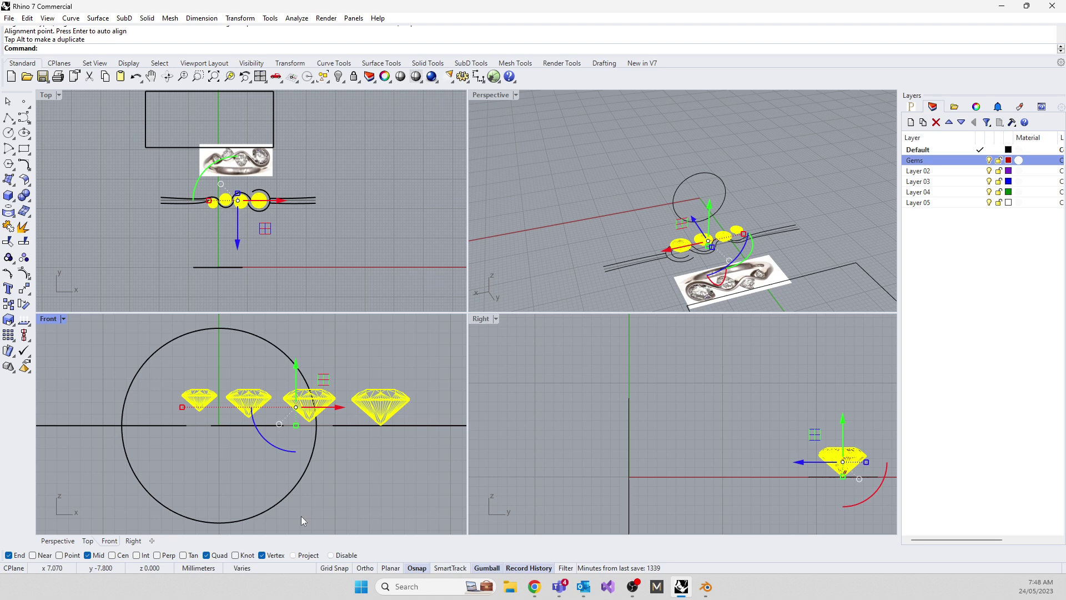
left_click(172, 389)
Lower the three smaller gems in small stages so each sits slightly below its larger neighbour, and reselect all four gems
left_click_drag(159, 379, 345, 438)
scroll(242, 379, "up", 3)
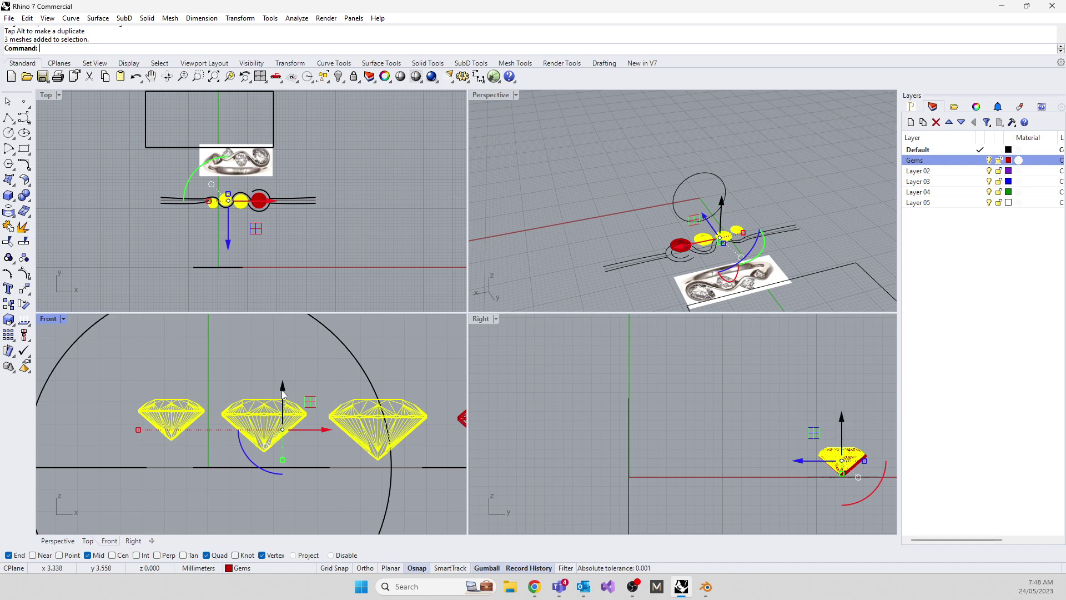
left_click_drag(283, 390, 282, 390)
left_click_drag(108, 378, 323, 471)
left_click_drag(223, 383, 223, 388)
left_click_drag(110, 398, 206, 451)
left_click_drag(170, 387, 402, 445)
left_click(150, 359)
scroll(180, 420, "down", 3)
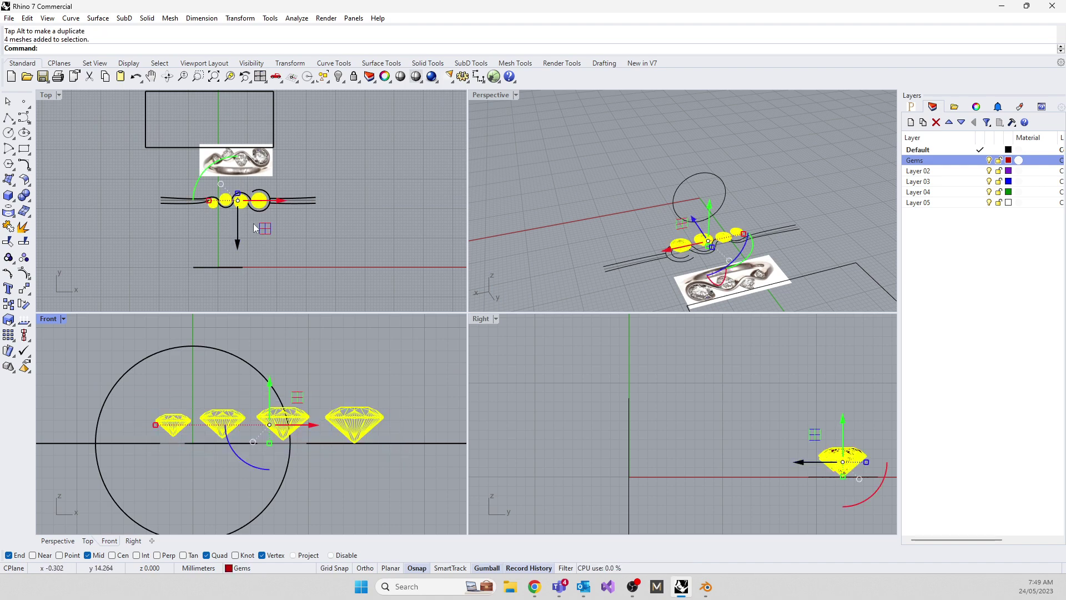
Move the finger circle's curve seam to its bottom quadrant with CrvSeam
right_click_drag(587, 243, 637, 214)
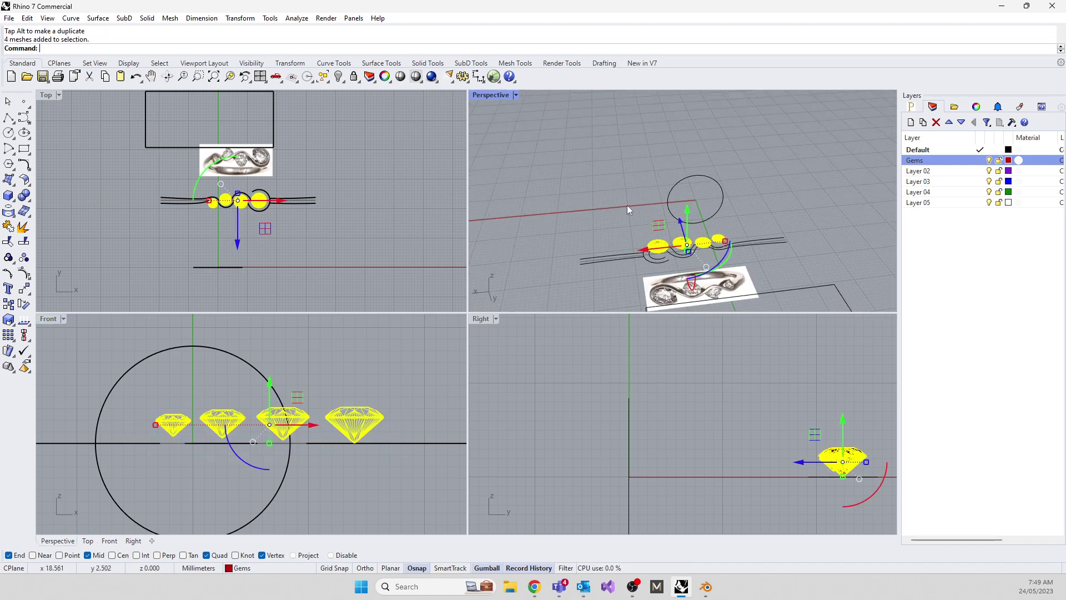
left_click(695, 177)
type("rv2View")
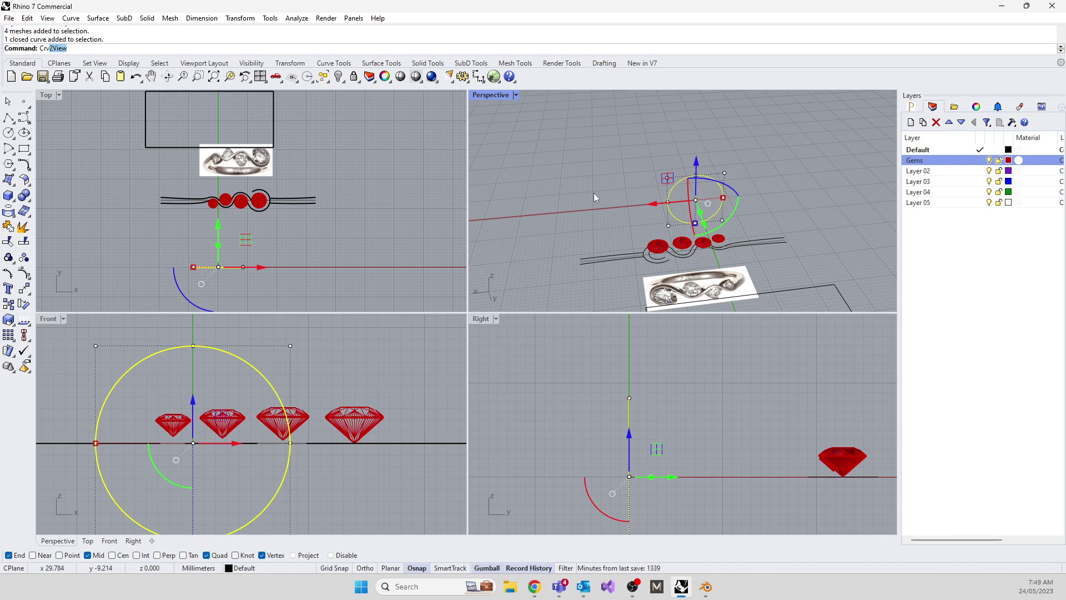
left_click(53, 83)
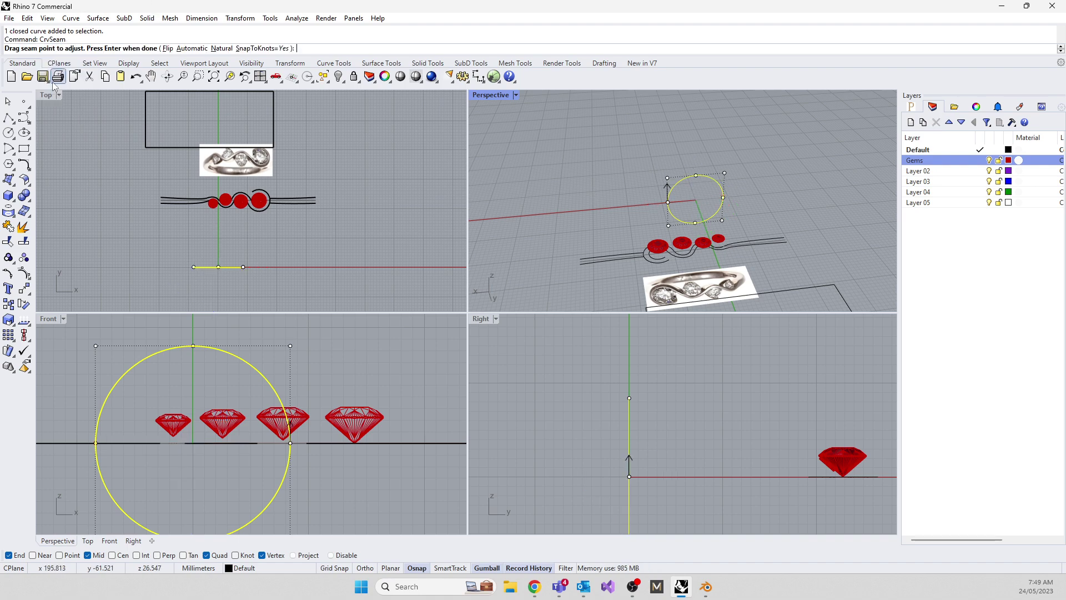
scroll(670, 199, "up", 5)
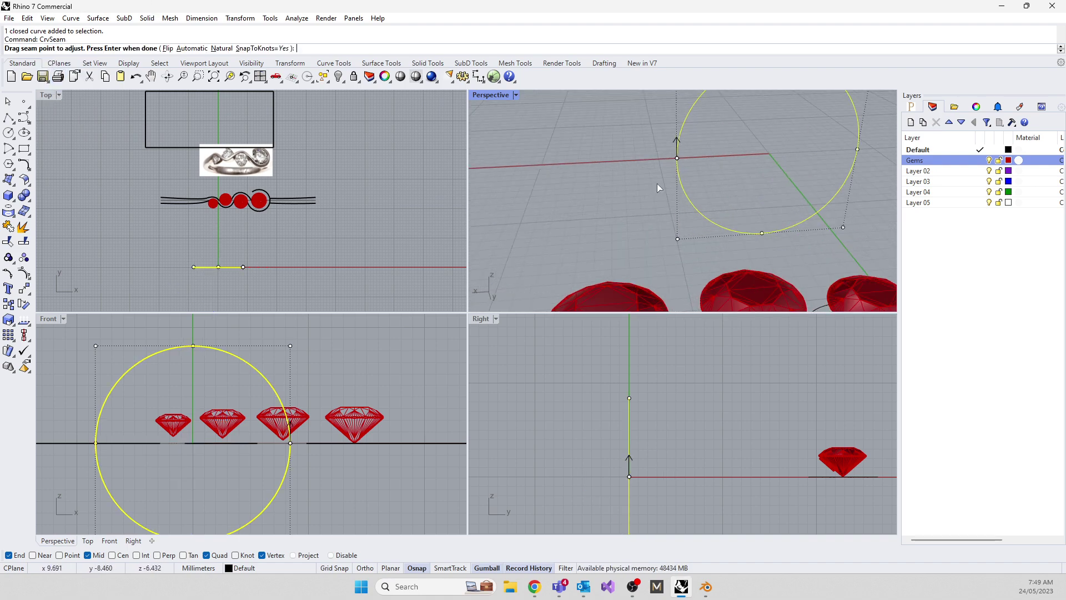
left_click_drag(678, 161, 759, 233)
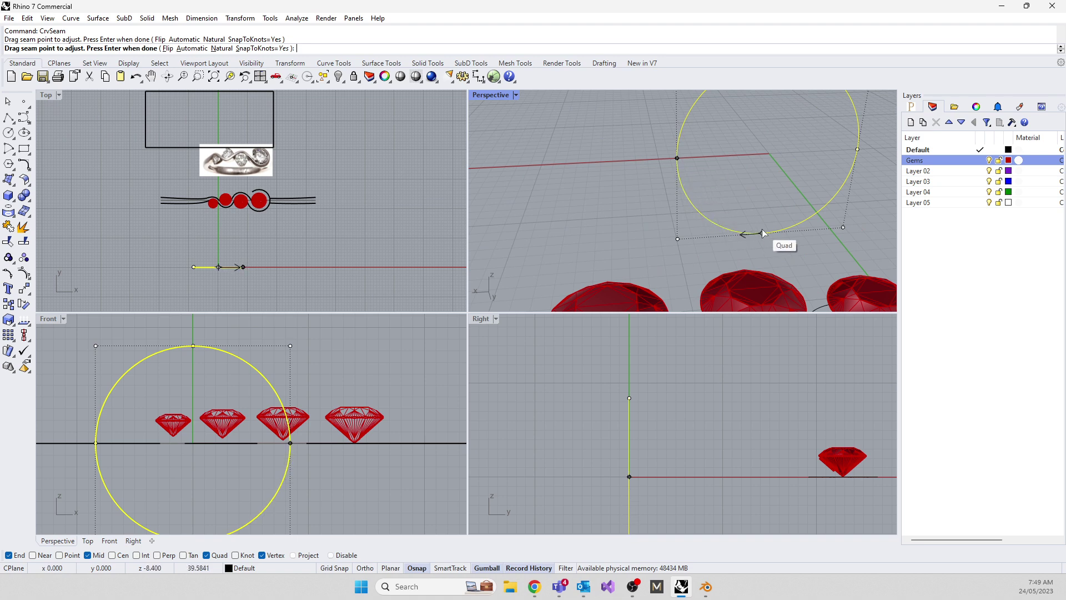
key("Return")
key("Escape")
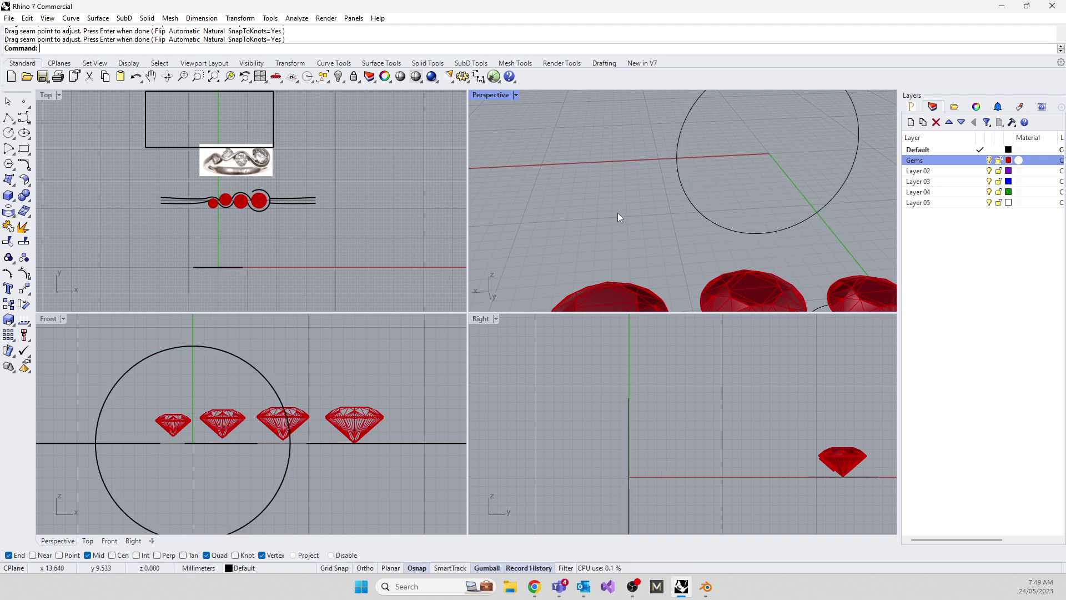
Undo the accidental move of the smallest gem
scroll(622, 198, "down", 8)
right_click_drag(523, 273, 688, 142)
scroll(688, 142, "up", 2)
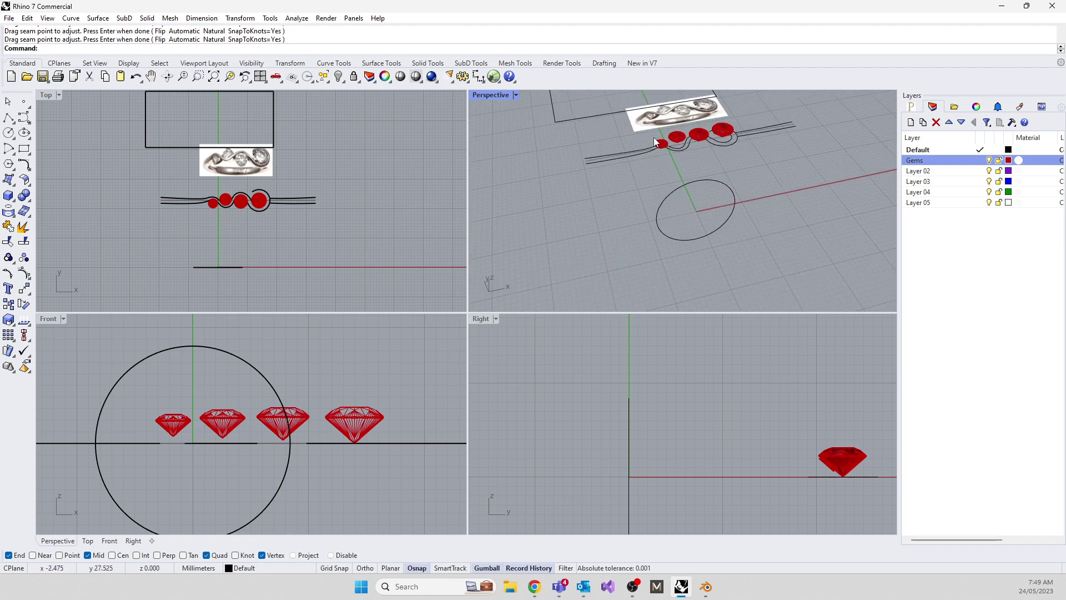
left_click(655, 145)
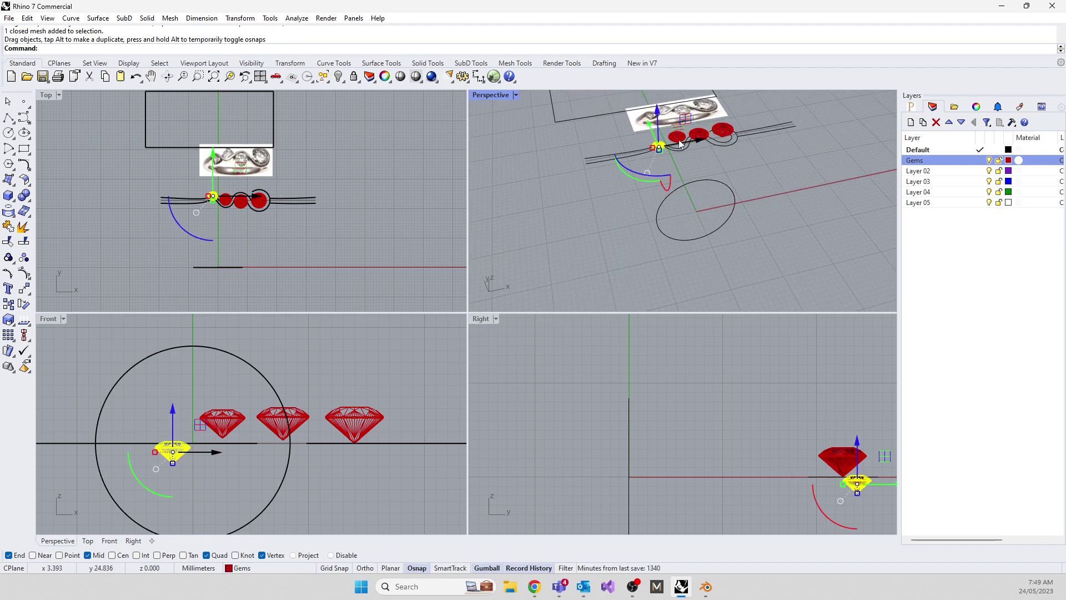
key("ctrl+z")
scroll(658, 159, "up", 2)
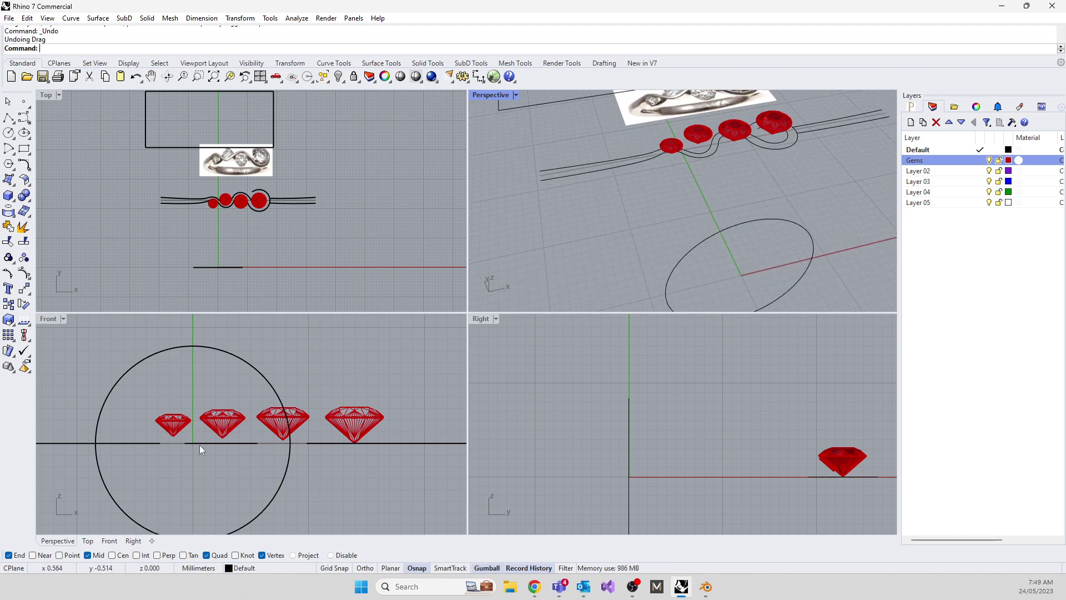
left_click_drag(161, 398, 409, 425)
type("Flow")
key("Return")
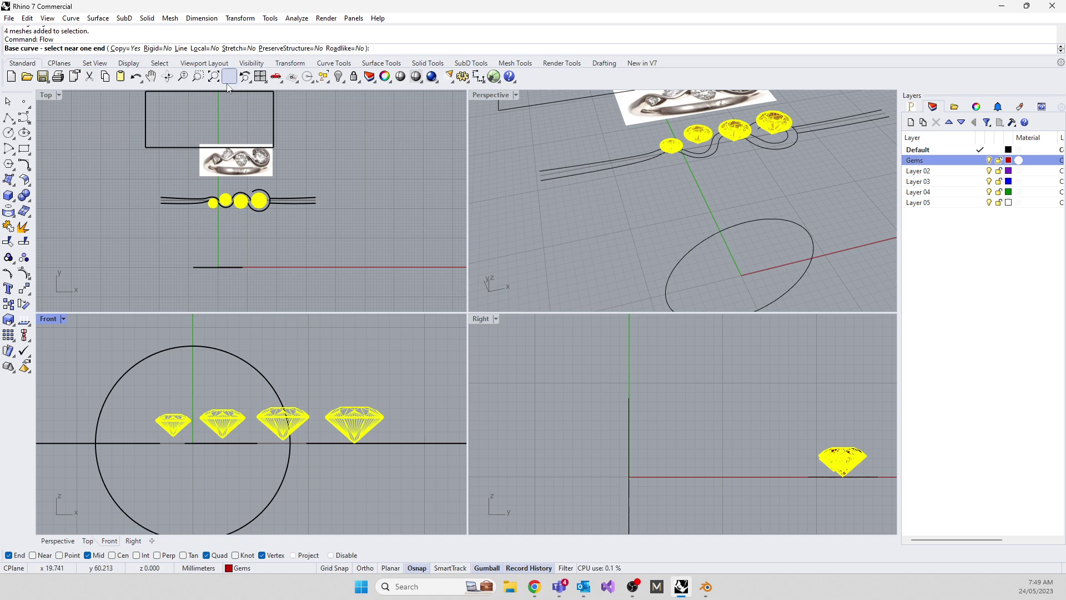
left_click(156, 48)
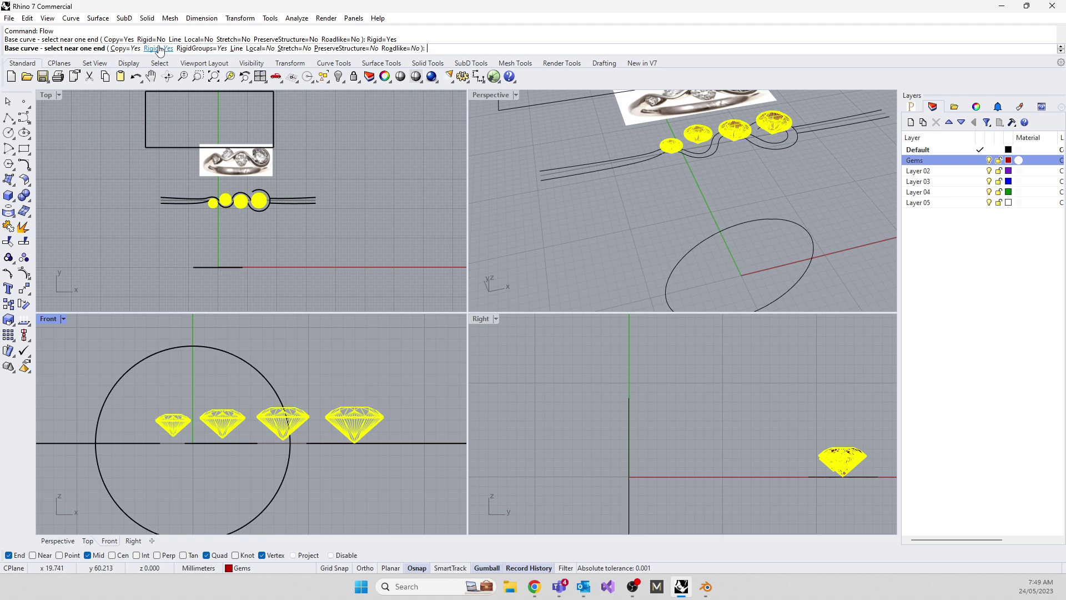
left_click(157, 48)
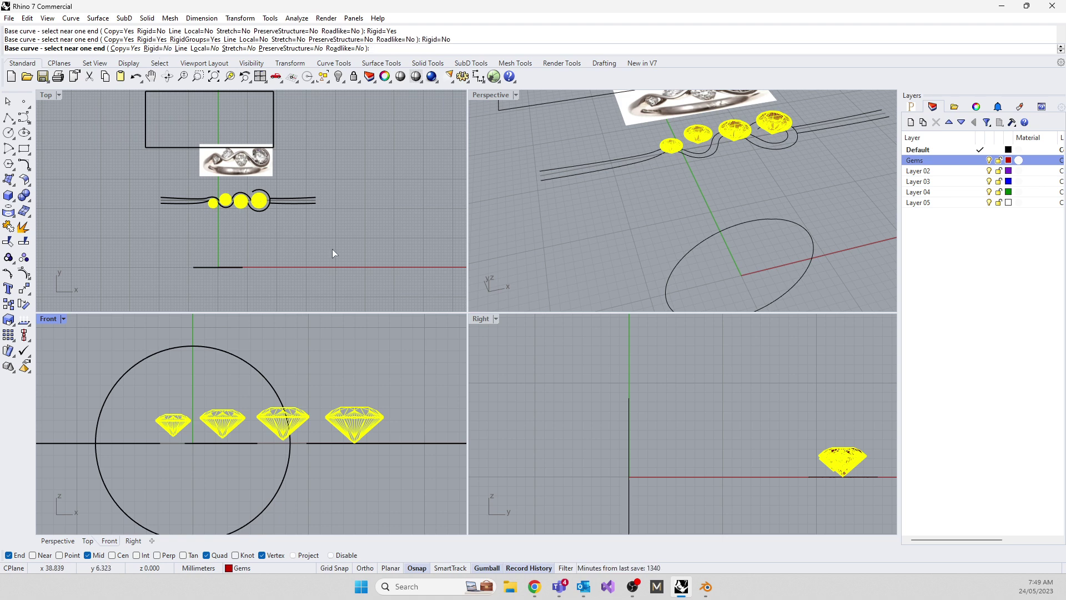
right_click_drag(577, 233, 587, 232)
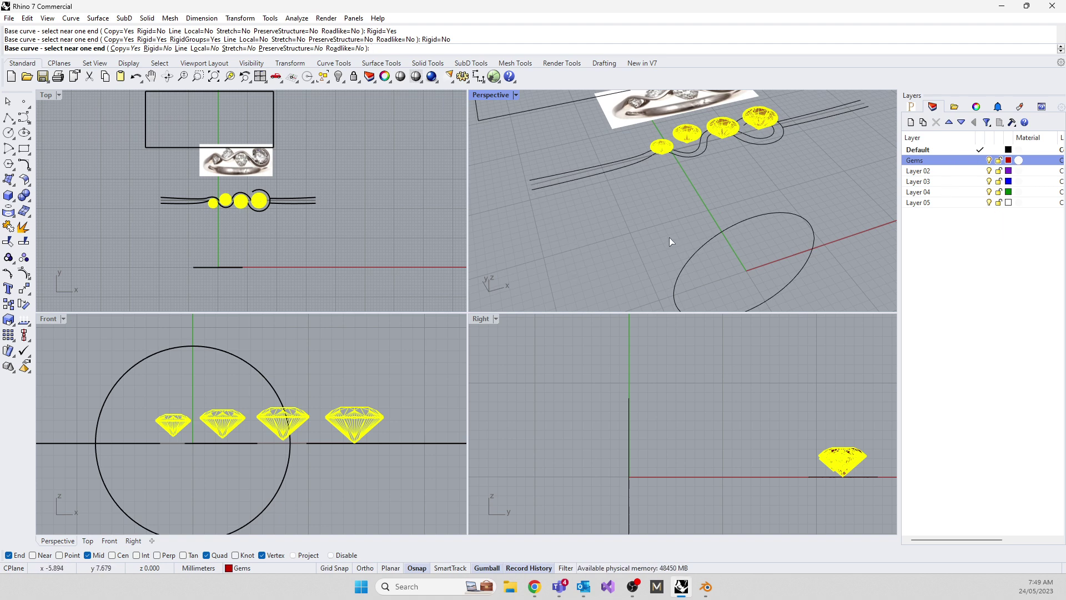
key("Escape")
Unlock the locked straight base line and select the four gems in the Front view
type("Unlock")
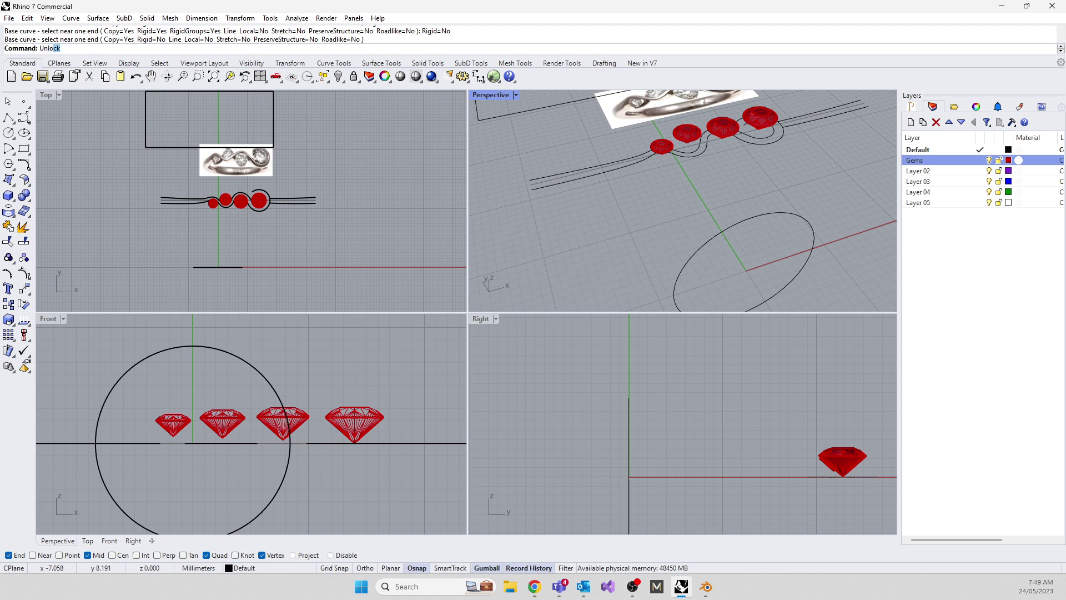
key("Return")
left_click_drag(145, 396, 398, 451)
Try flowing copies of the four gems from the straight base line onto the finger circle with Rigid=No, and undo it
type("Flow")
key("Return")
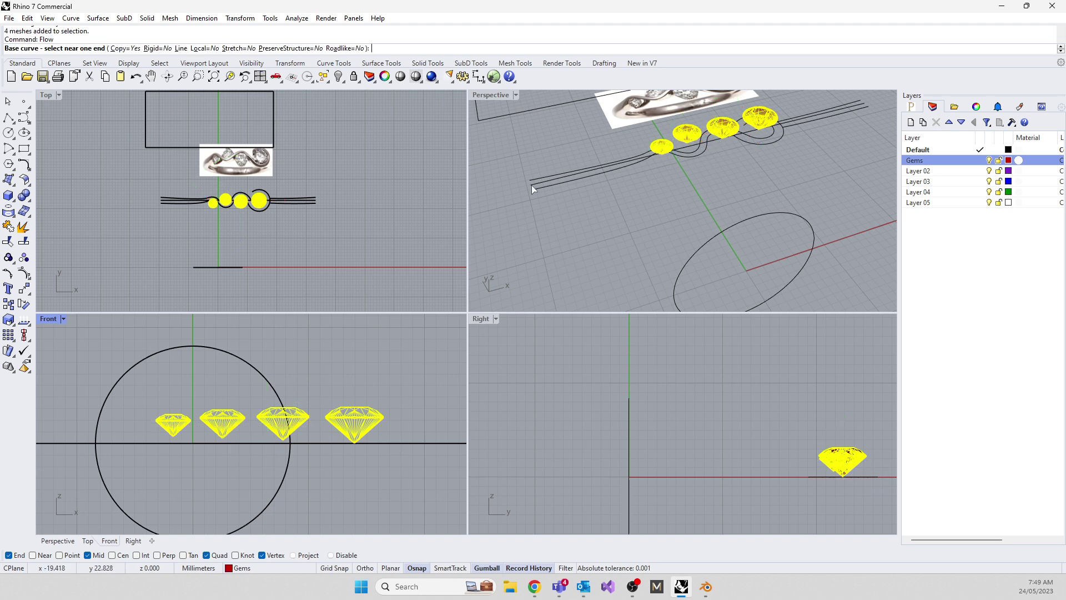
left_click(531, 185)
scroll(694, 258, "down", 2)
left_click(696, 276)
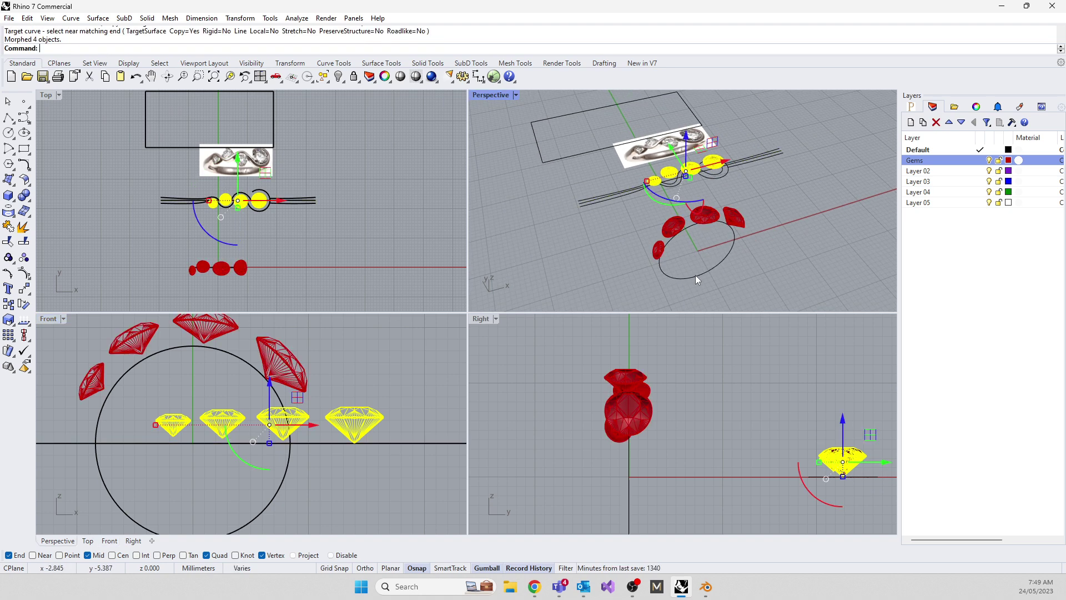
scroll(194, 387, "down", 2)
scroll(194, 387, "up", 3)
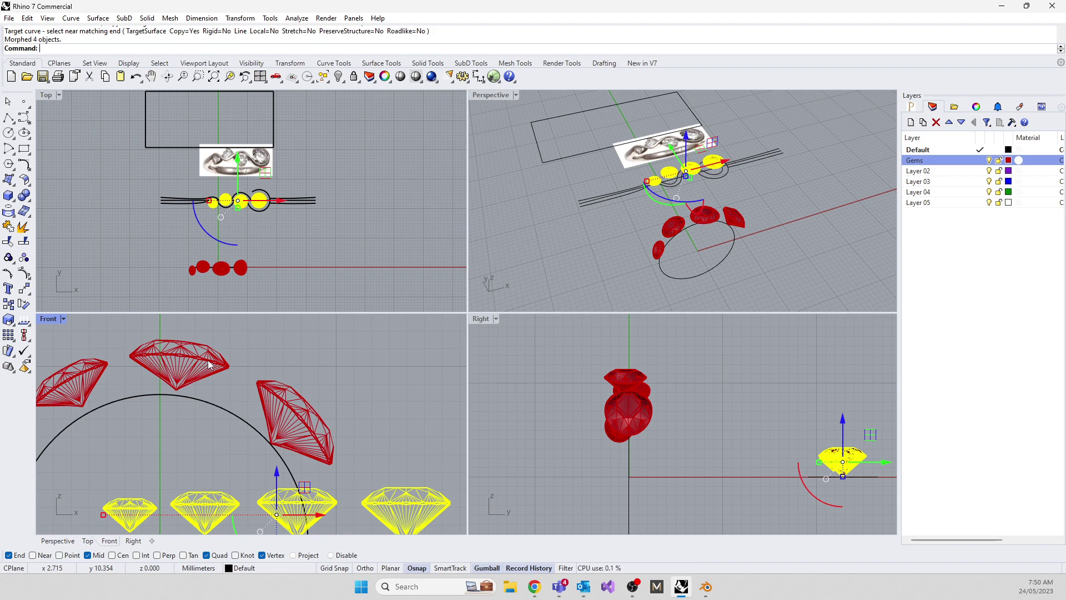
key("ctrl+z")
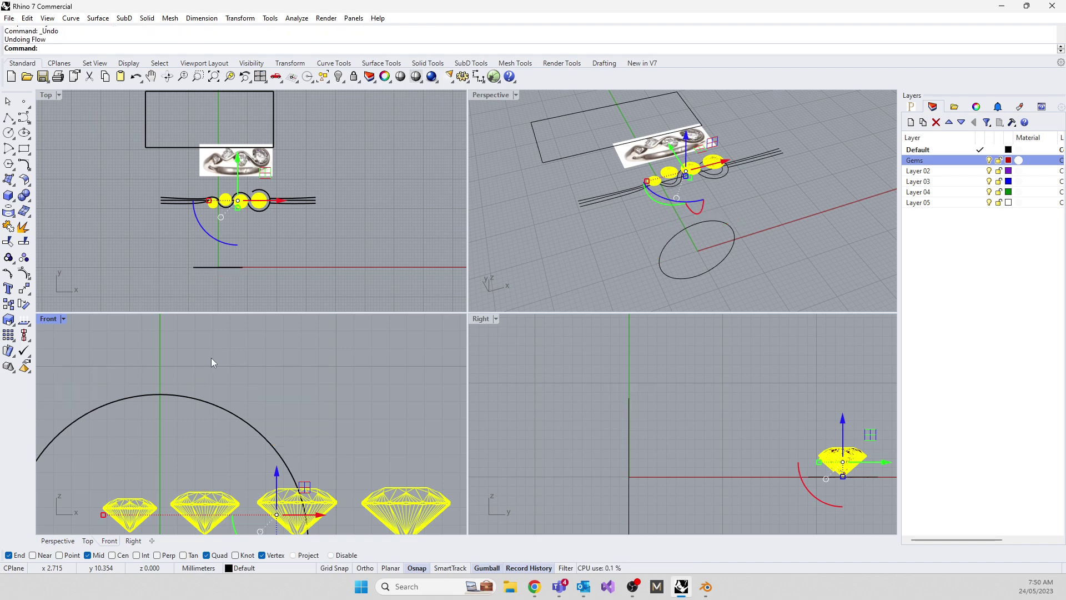
Try the gem Flow with Rigid=Yes, picking the second overlapping curve as the base and the finger circle as the target, and undo it
type("Flow")
key("Return")
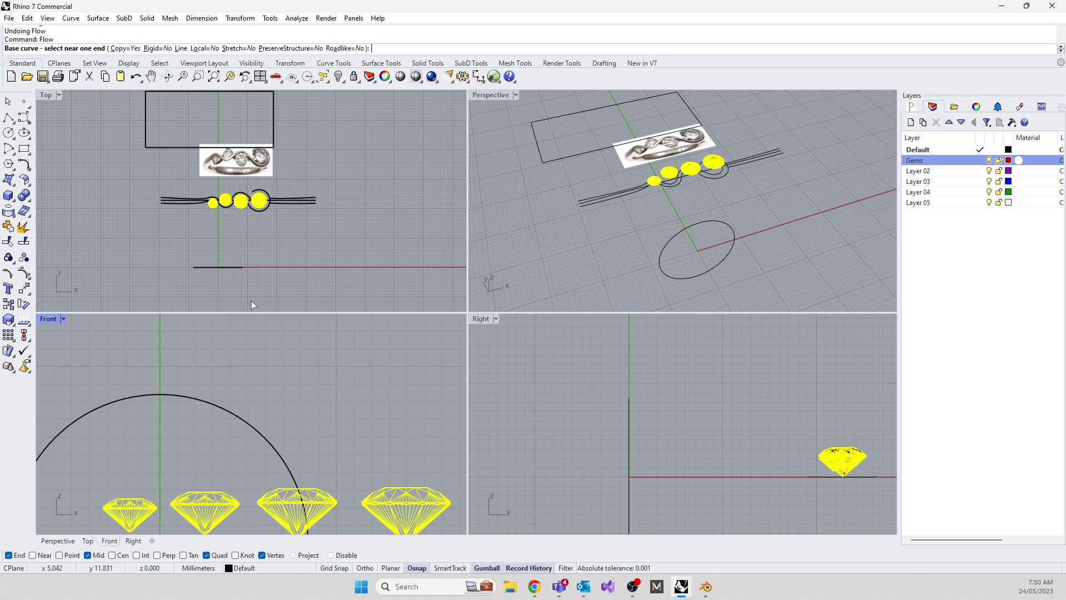
left_click(156, 49)
scroll(563, 210, "up", 3)
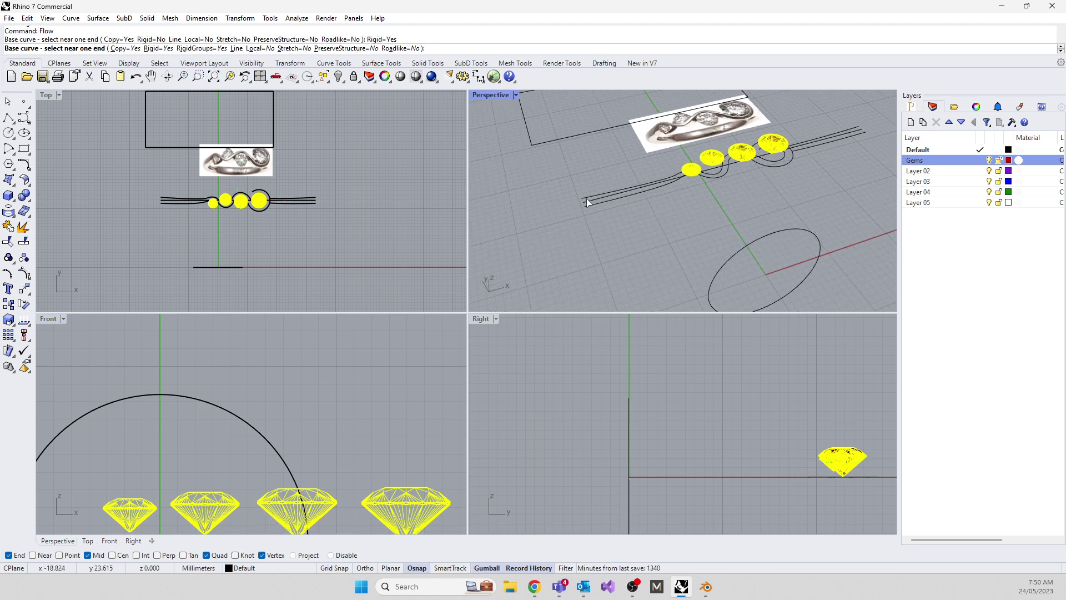
left_click(588, 202)
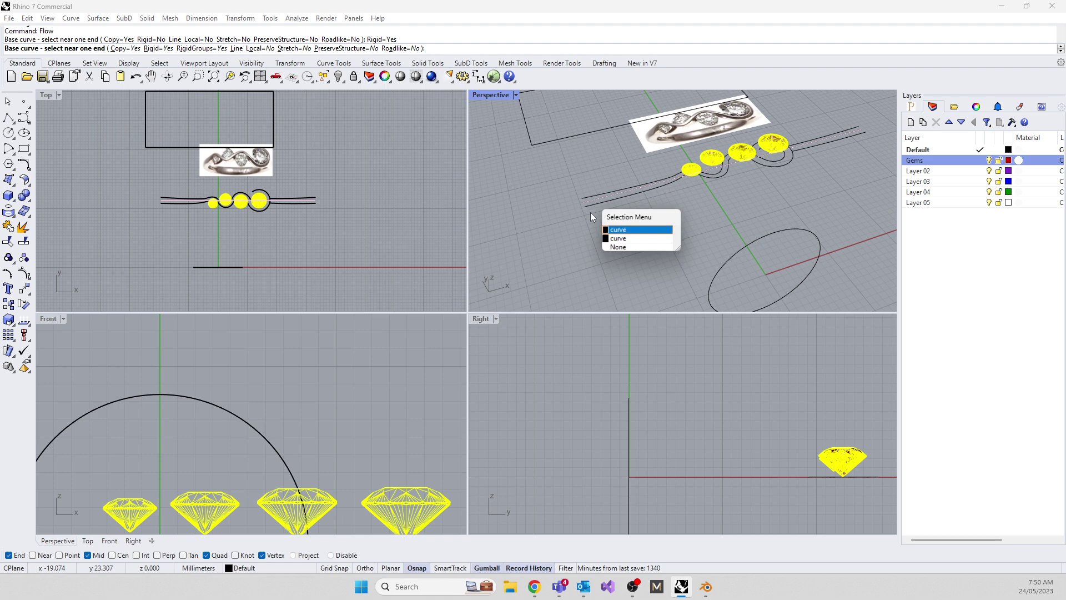
left_click(622, 239)
scroll(747, 272, "down", 2)
left_click(741, 279)
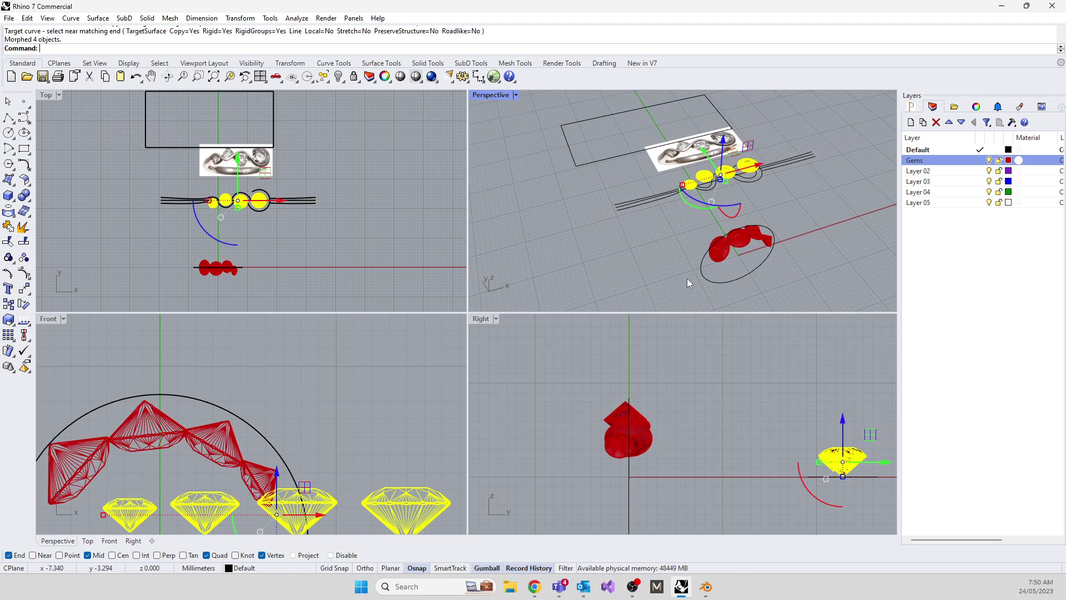
key("ctrl+z")
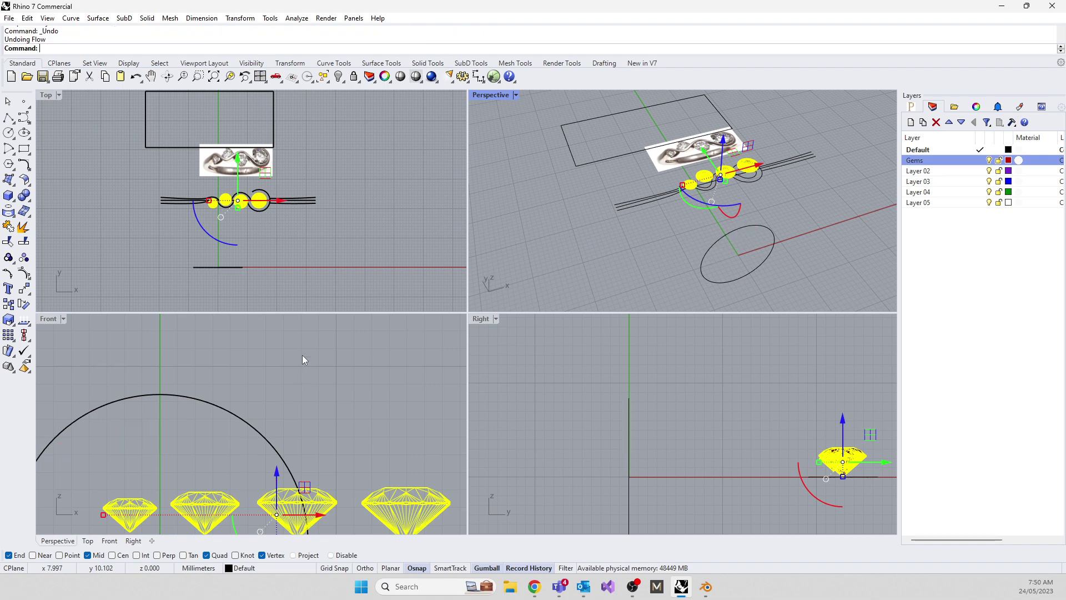
Flow rigid copies of the four gems from the straight base line's left end onto the finger circle, starting near its bottom seam
key("Return")
scroll(619, 211, "up", 3)
left_click(624, 194)
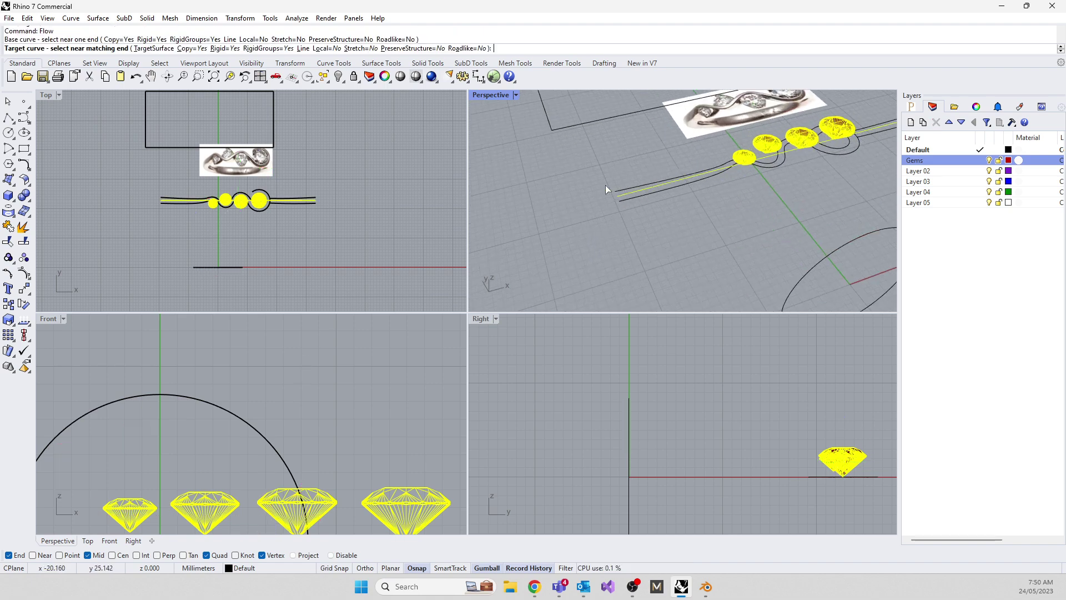
scroll(611, 190, "down", 3)
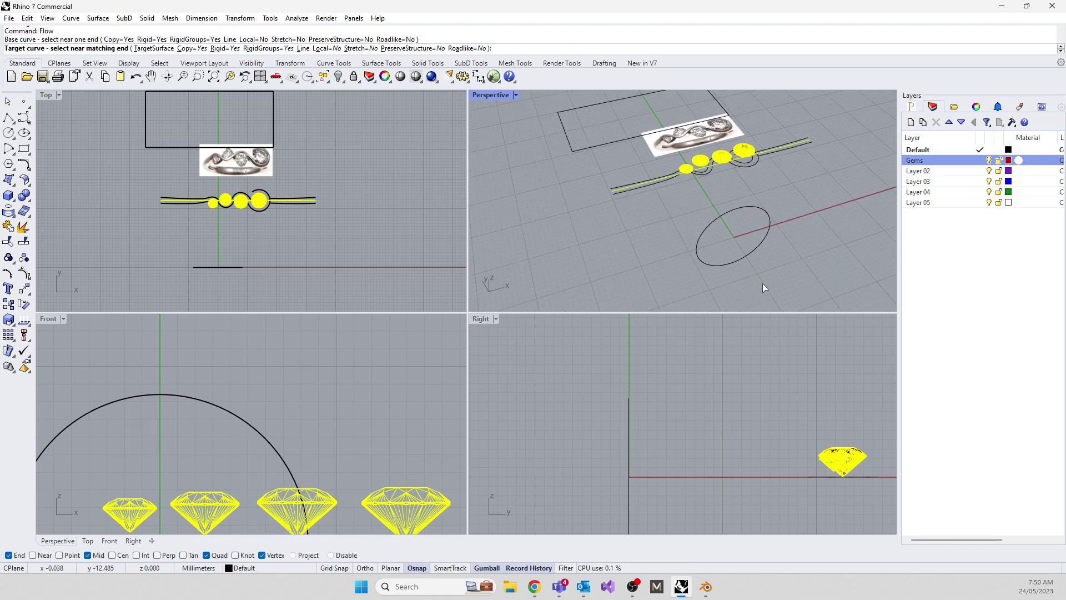
left_click(722, 266)
scroll(374, 355, "down", 3)
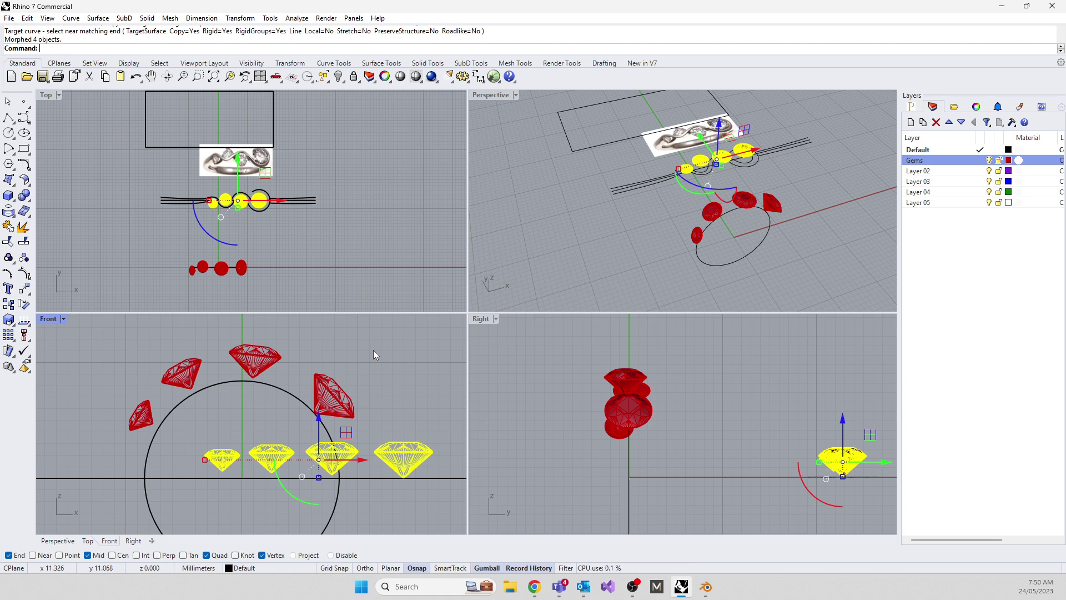
Move the largest flat gem slightly closer to its neighbour in the Front view so its history-linked copy on the circle follows
key("Escape")
left_click(403, 463)
left_click_drag(445, 461, 428, 464)
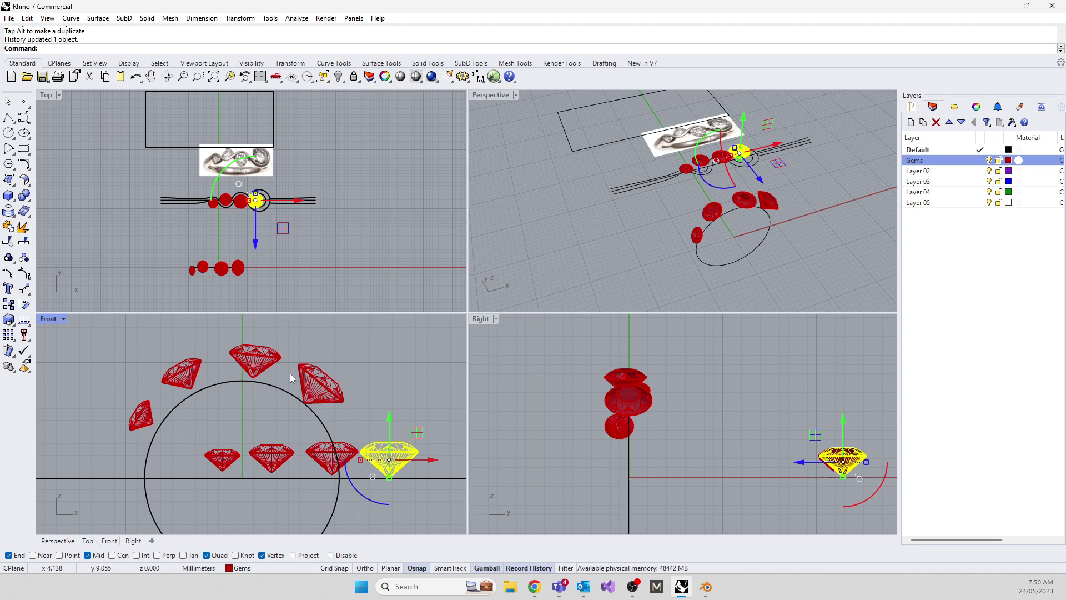
right_click_drag(748, 242, 661, 191)
right_click_drag(583, 158, 604, 246)
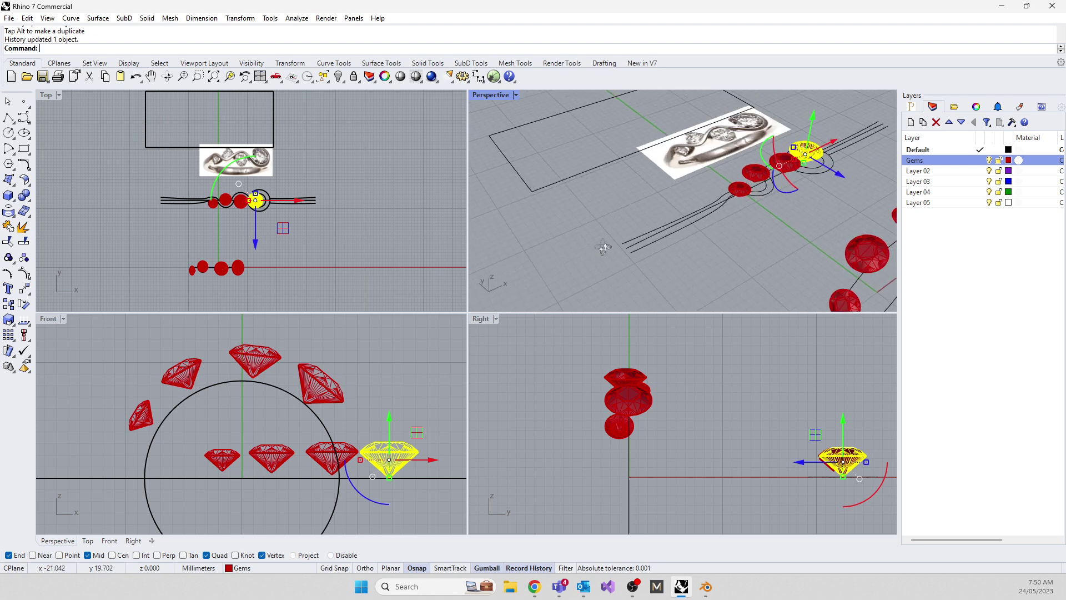
left_click(539, 257)
Draw an upright rectangle in the Right view from the upper band outline's left end, about as tall as the gems
right_click_drag(539, 257, 589, 292)
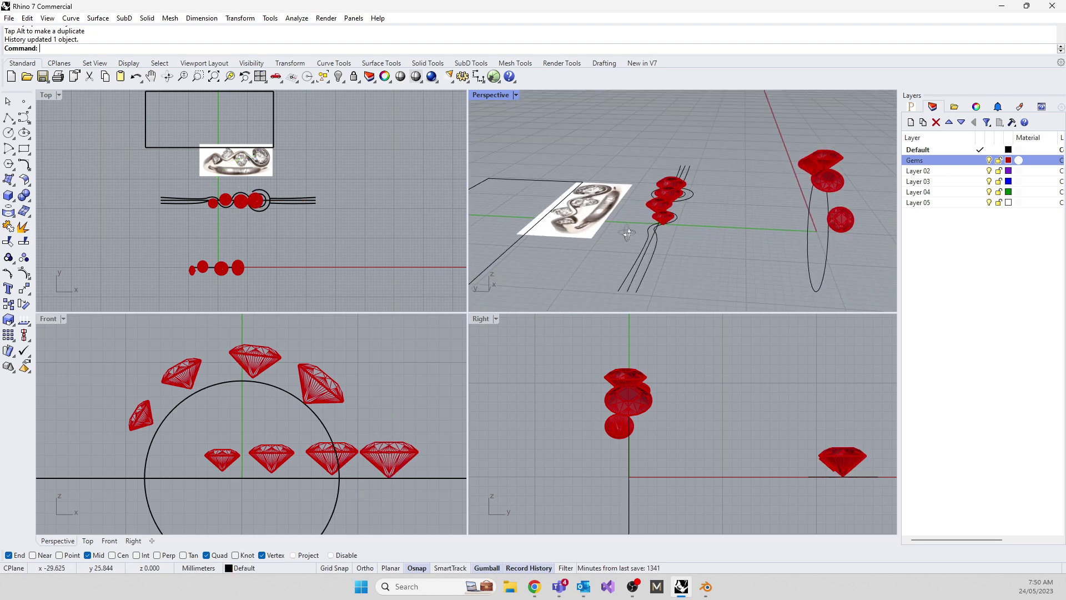
left_click(24, 148)
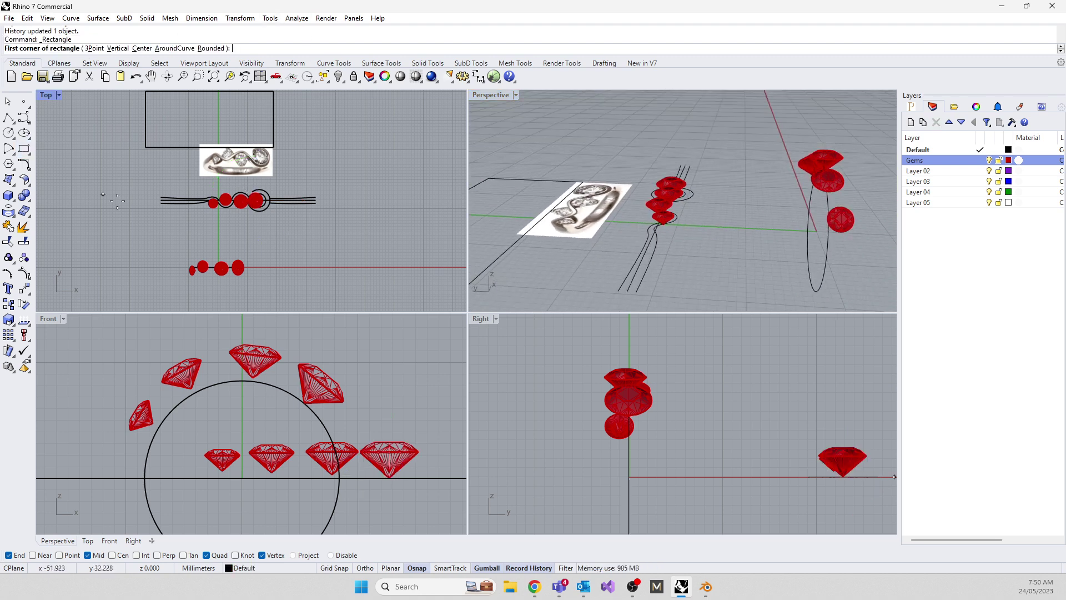
scroll(134, 205, "up", 5)
scroll(132, 206, "up", 2)
left_click(135, 138)
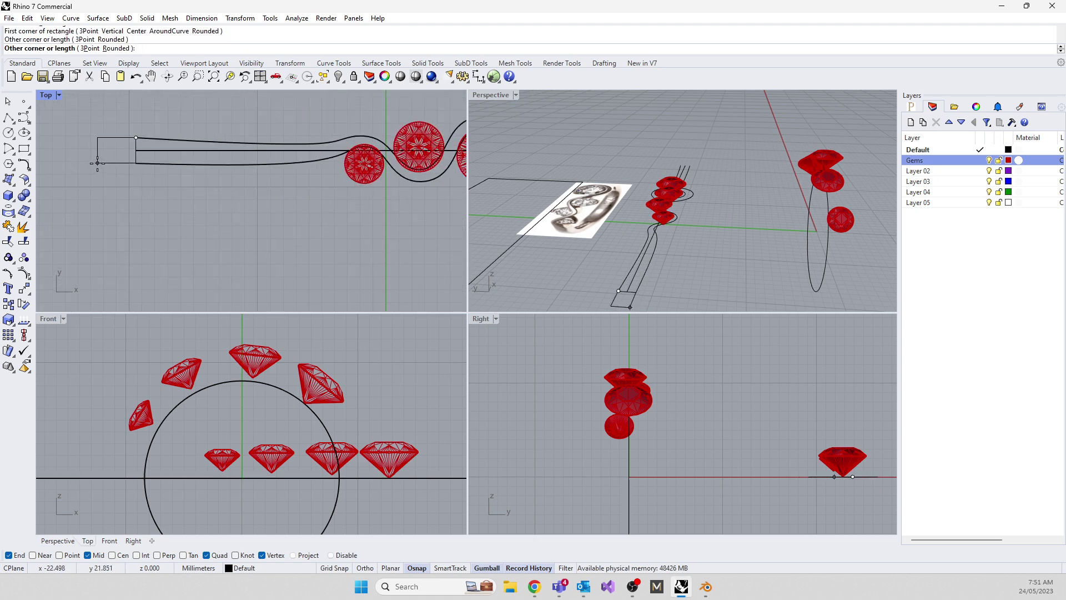
scroll(749, 444, "down", 2)
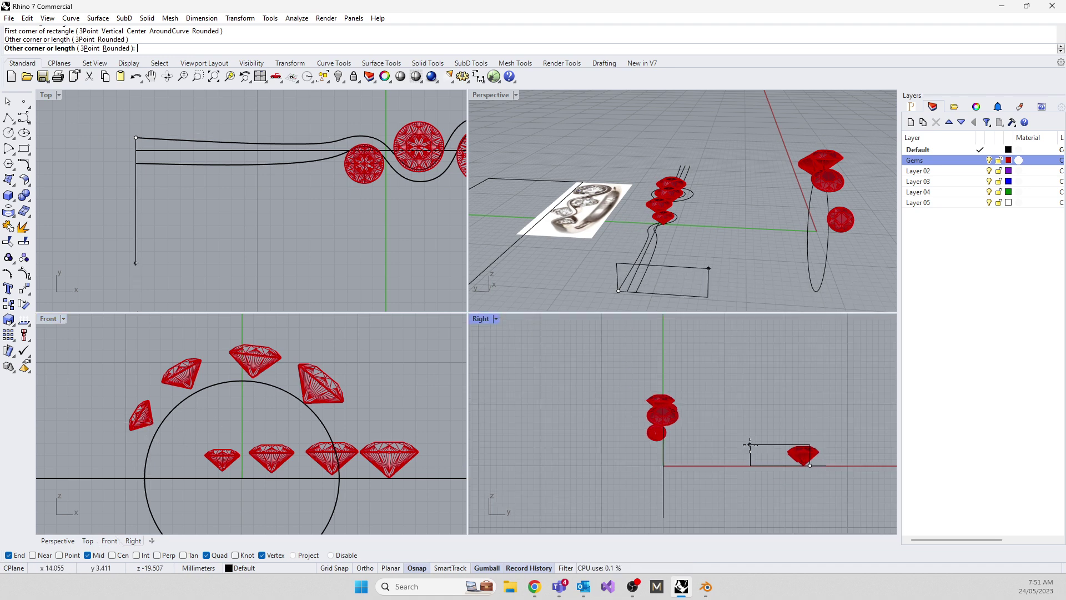
scroll(755, 455, "up", 3)
scroll(722, 472, "down", 4)
left_click(655, 428)
Narrow the upright rectangle by moving its two outer side points onto the lower band outline's end
right_click_drag(602, 299, 605, 277)
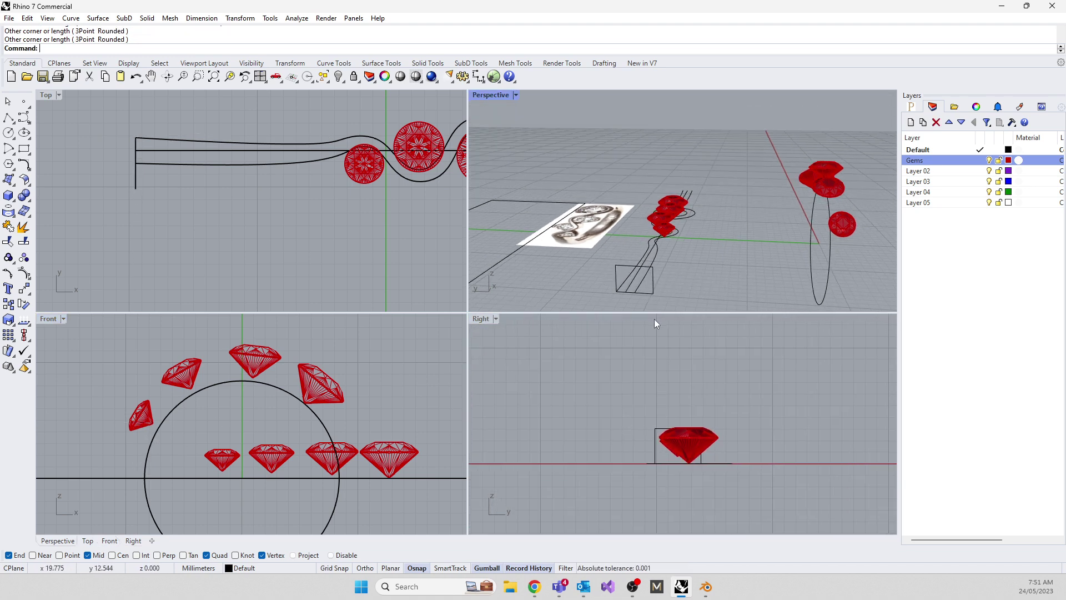
scroll(640, 285, "up", 2)
left_click(659, 294)
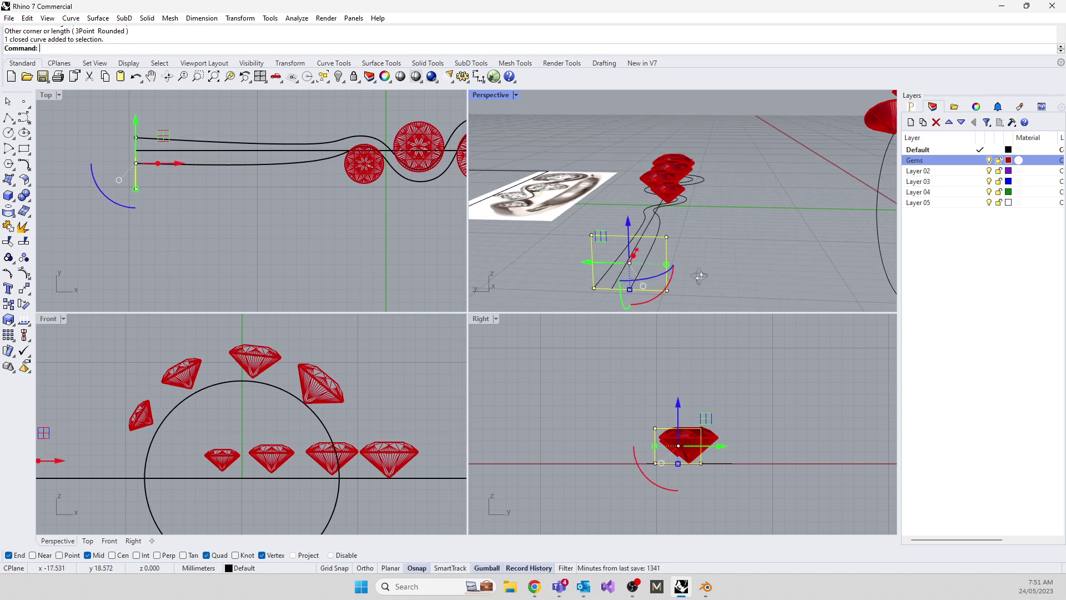
right_click_drag(659, 294, 723, 272)
left_click_drag(671, 214, 710, 300)
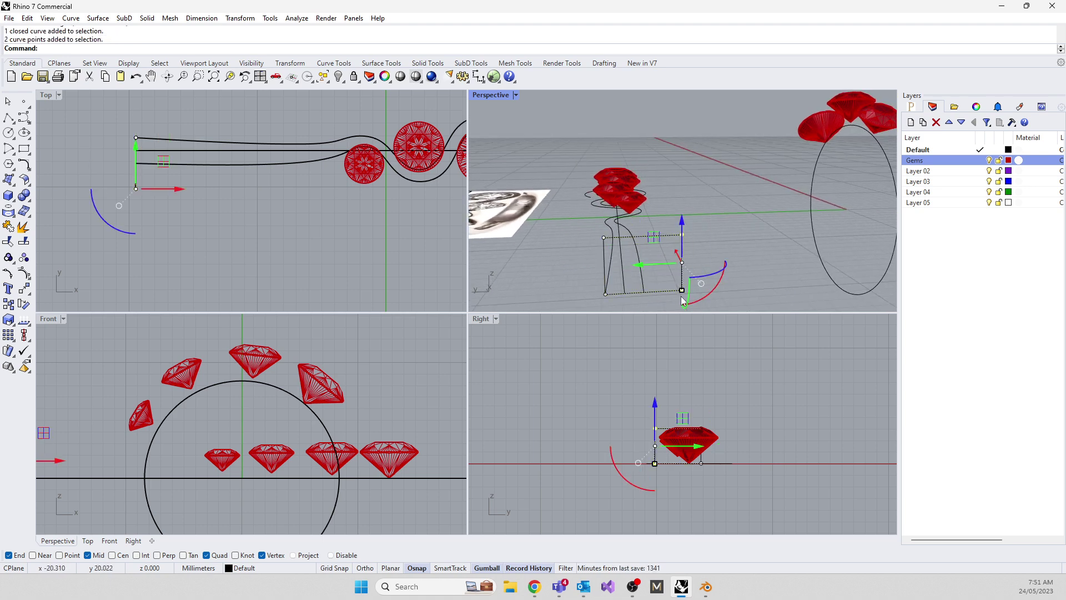
type("m")
key("Return")
left_click(682, 289)
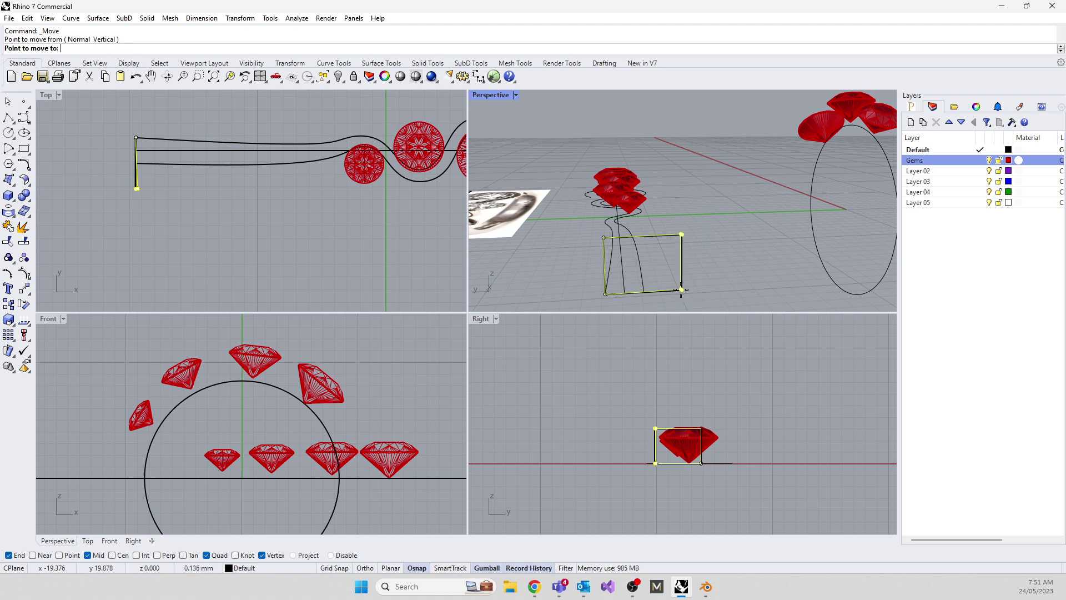
left_click(644, 292)
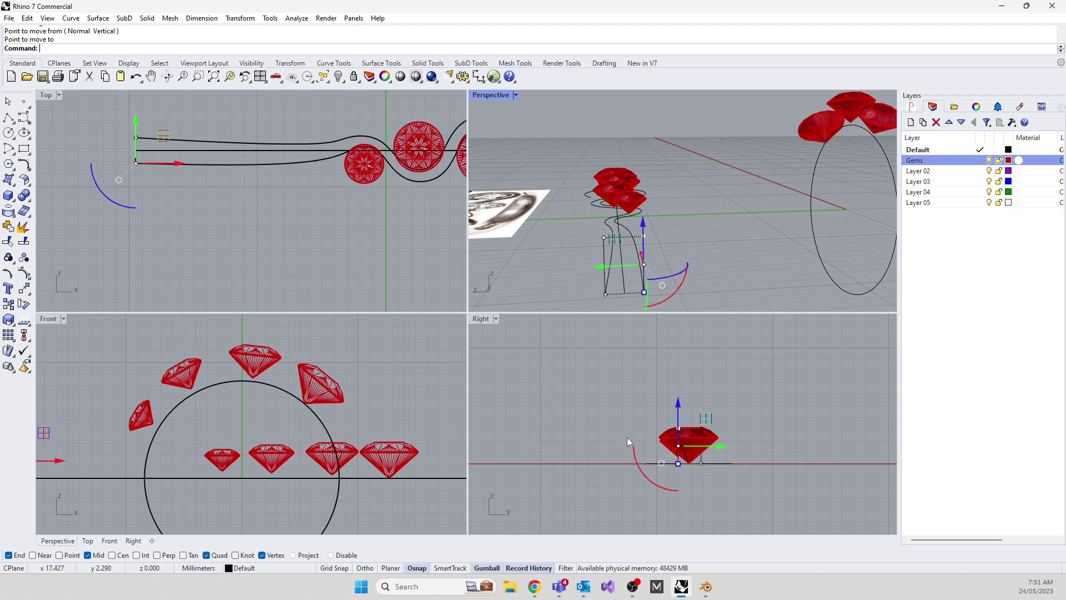
Hide the Gems layer and lower the rectangle's two upper points in the Right view to about half its height
scroll(664, 424, "up", 4)
left_click(594, 419)
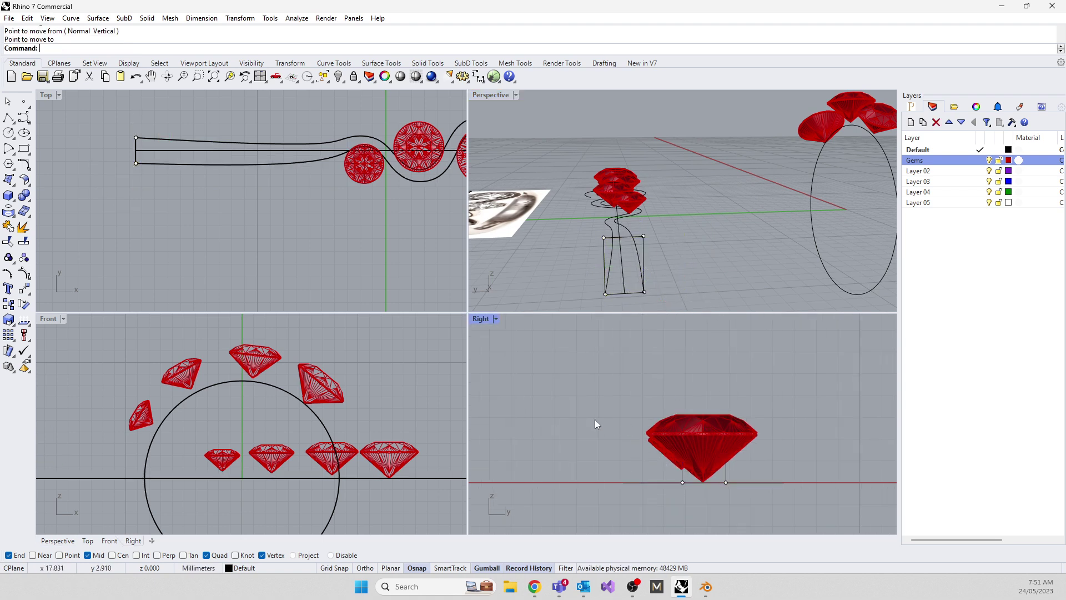
left_click(988, 160)
left_click_drag(658, 398, 751, 434)
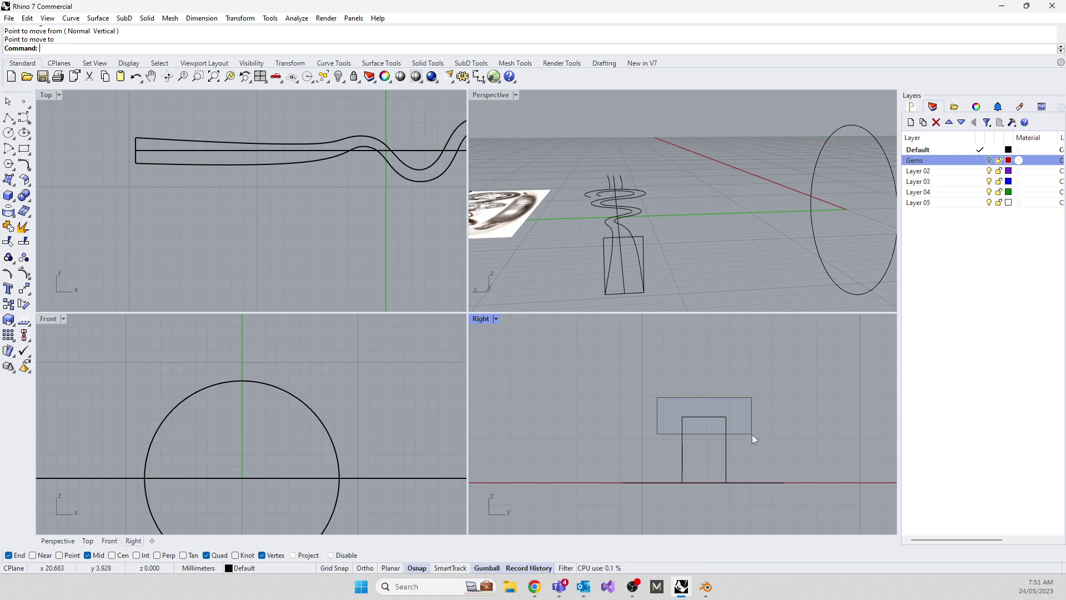
left_click(688, 417)
left_click_drag(636, 395, 775, 440)
left_click_drag(701, 379, 702, 446)
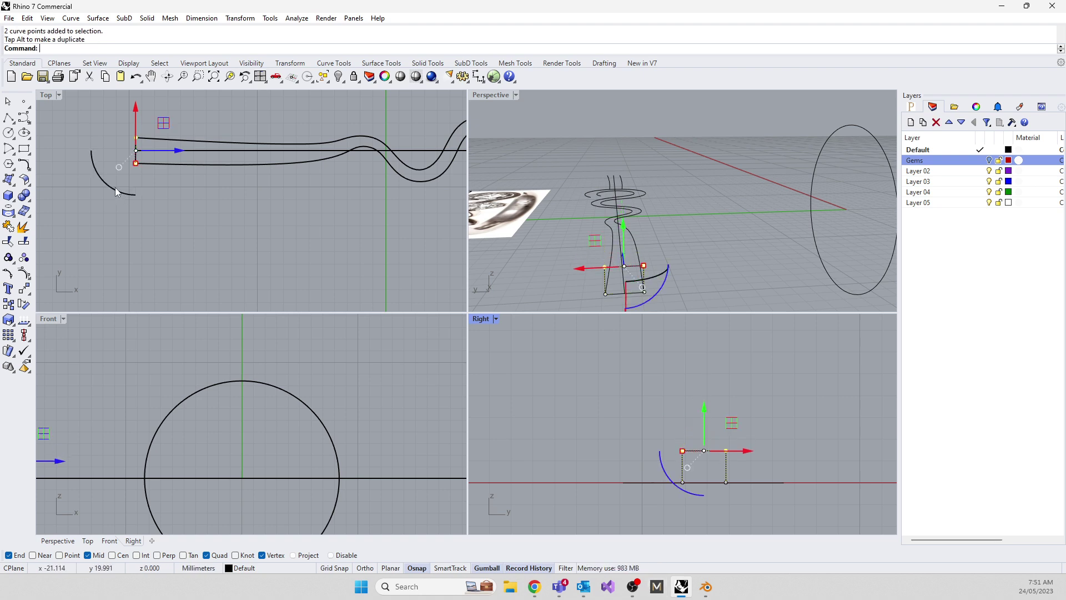
Draw a shallow, upward-bulging arc between the rectangle's two upper corners in the Right view
left_click(9, 148)
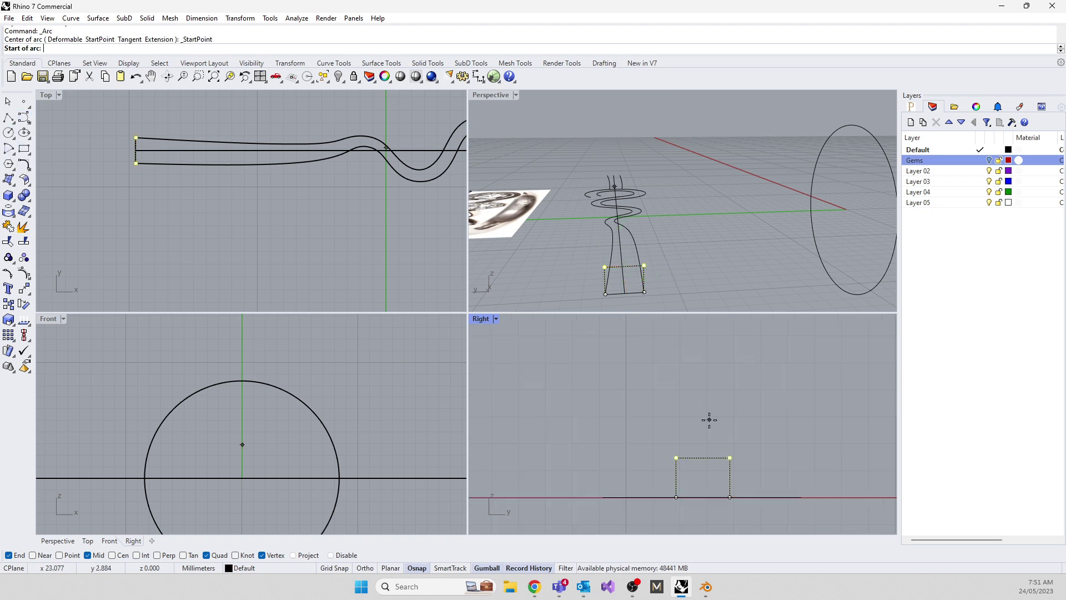
left_click(748, 489)
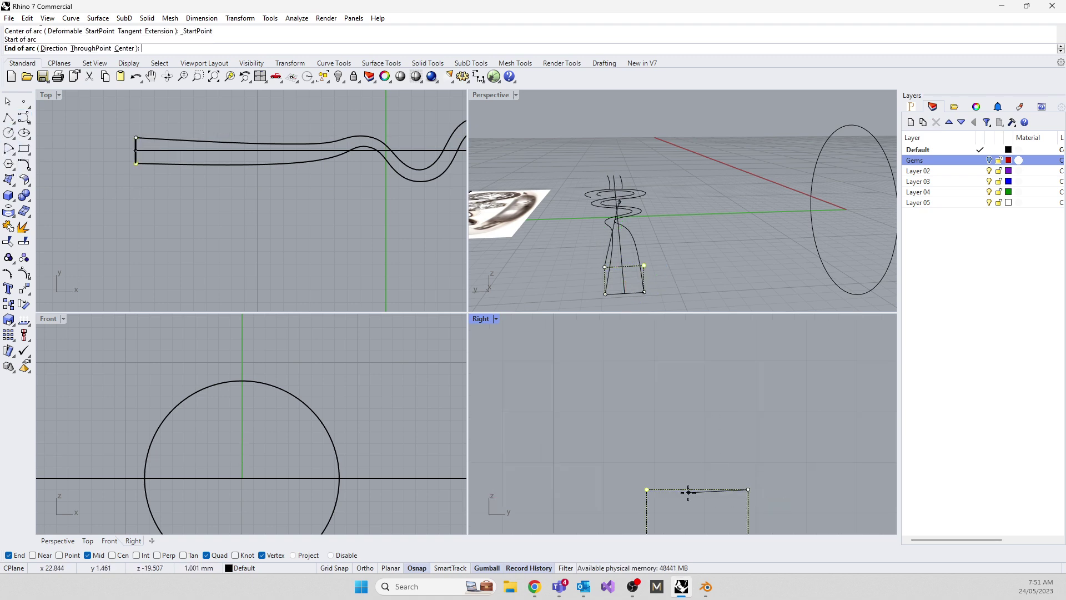
left_click(647, 489)
key("shift")
left_click(698, 468)
scroll(634, 413, "down", 3)
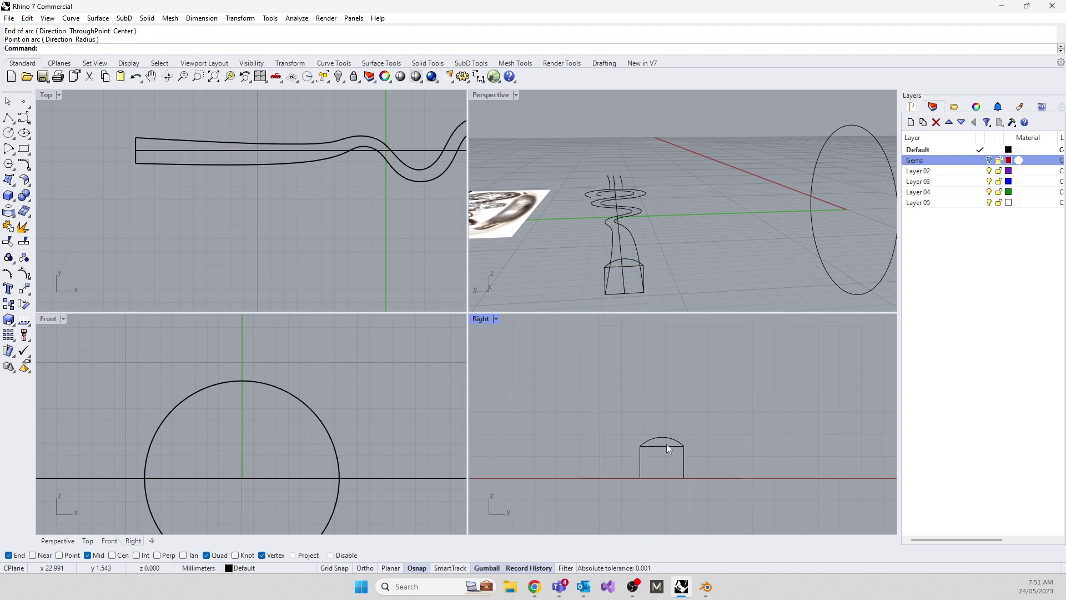
Trim away the rectangle's straight upper edge beneath the arc and join the pieces into one closed domed profile
left_click(664, 438)
left_click_drag(785, 373, 614, 460)
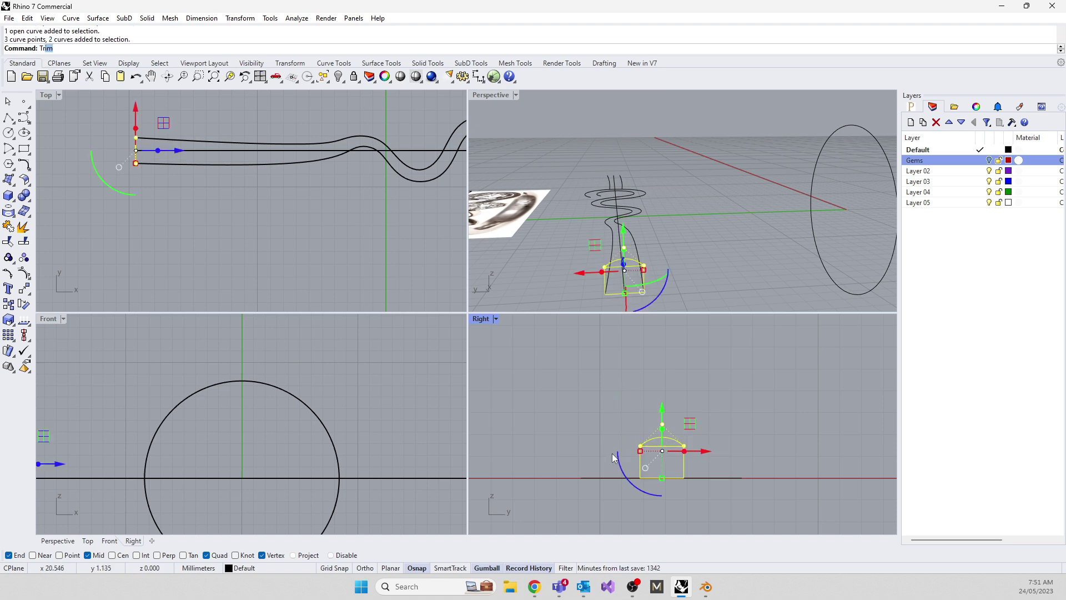
key("Return")
left_click(675, 451)
left_click(674, 451)
key("Return")
type("join")
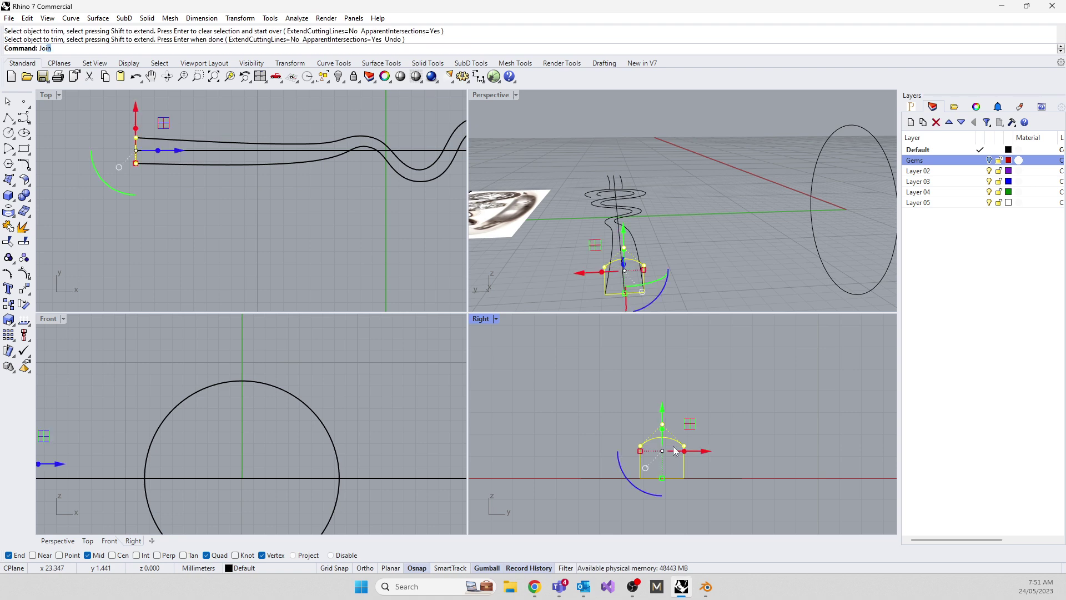
key("Return")
key("Escape")
Orient a copy of the domed profile with Copy=Yes and Scale=3D from its base corners onto the outlines' curled ends
right_click_drag(674, 239, 629, 259)
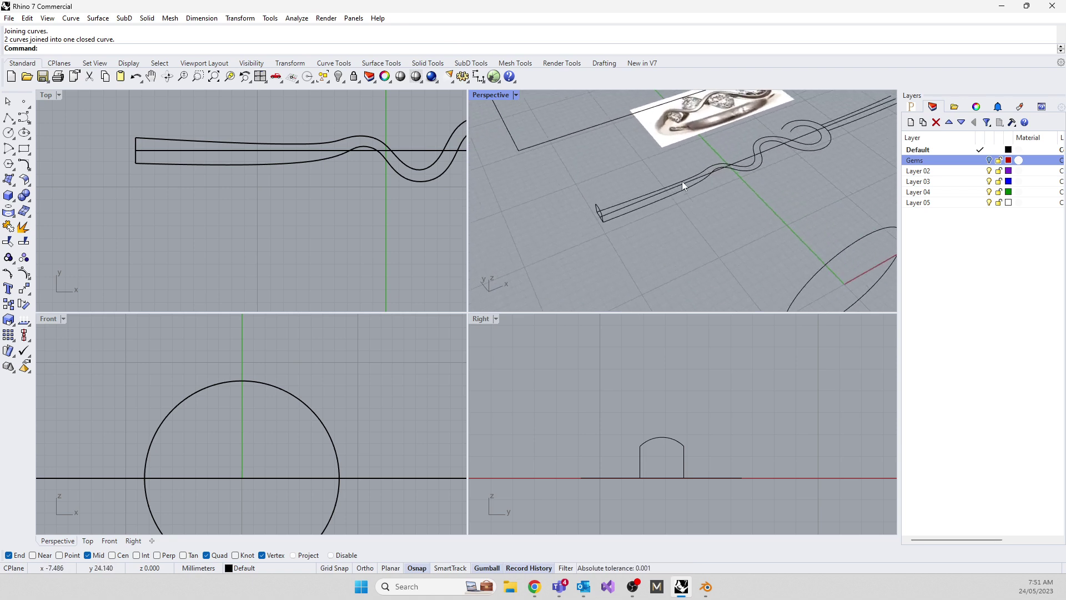
right_click_drag(677, 178, 541, 127)
double_click(476, 95)
right_click_drag(349, 335, 280, 226)
left_click(284, 222)
type("Orient")
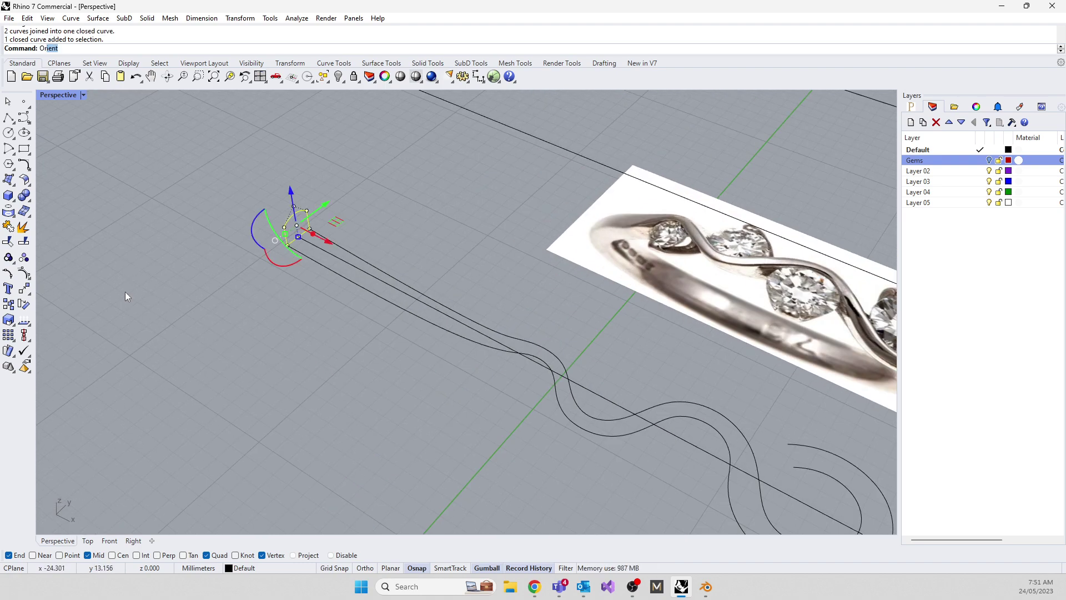
key("Return")
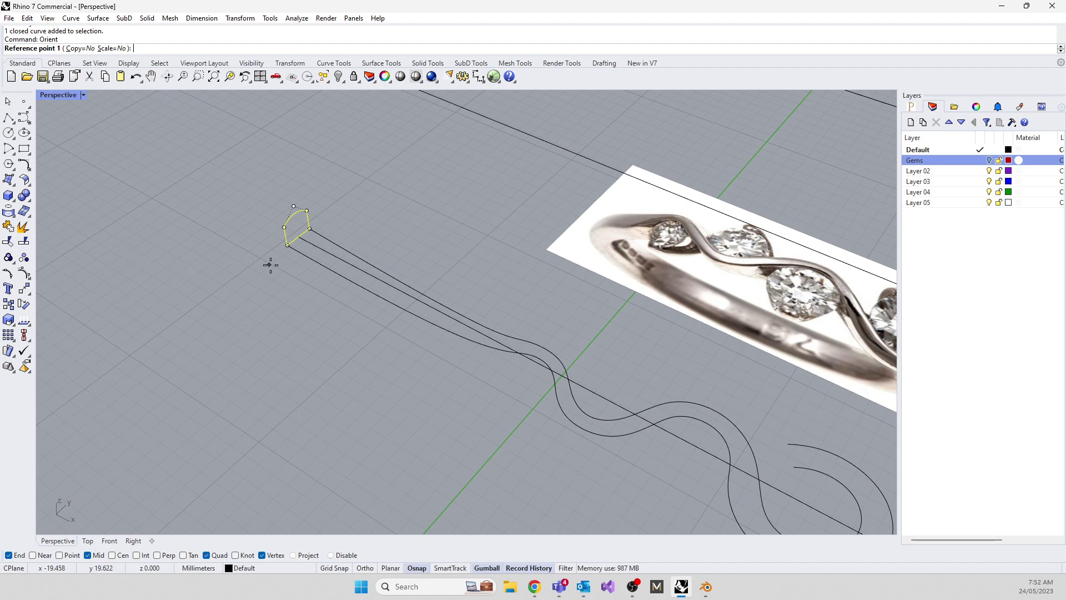
left_click(287, 245)
left_click(309, 227)
scroll(136, 273, "down", 3)
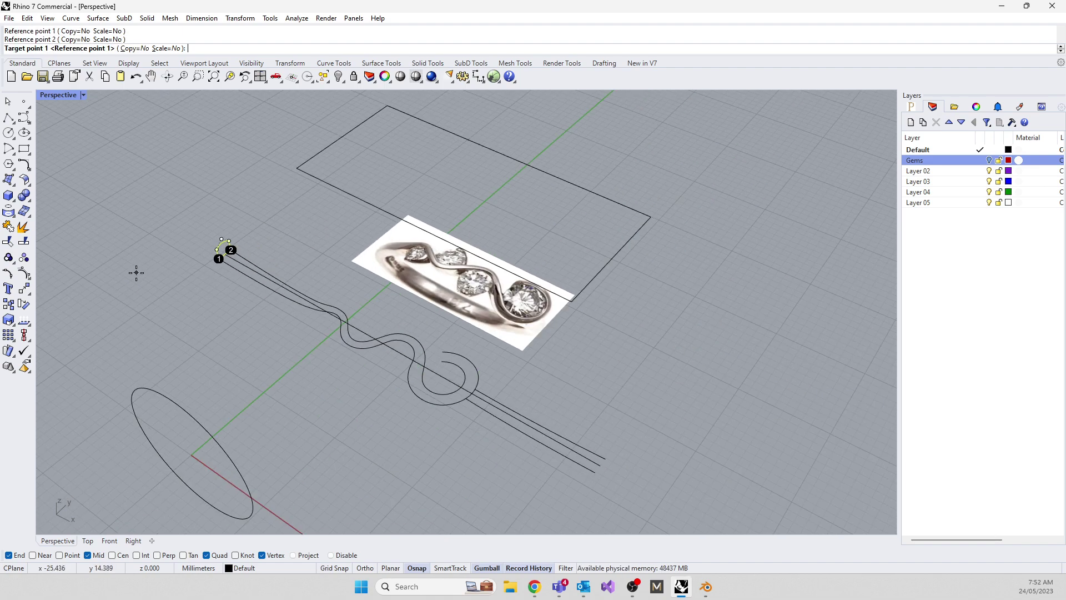
scroll(452, 358, "up", 3)
left_click(449, 342)
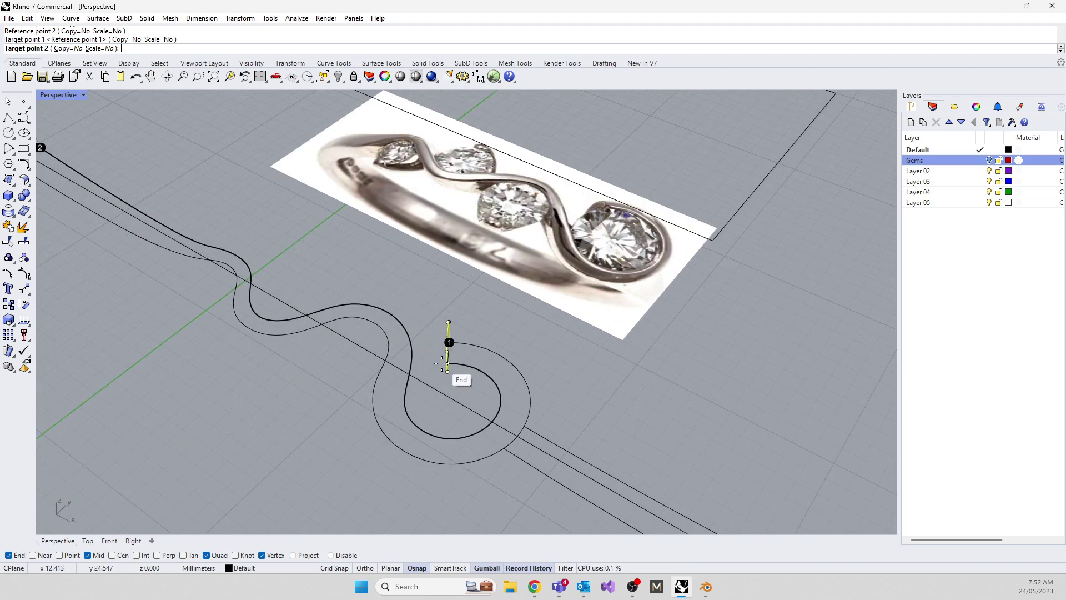
right_click_drag(448, 344, 171, 123)
left_click(102, 49)
left_click(73, 48)
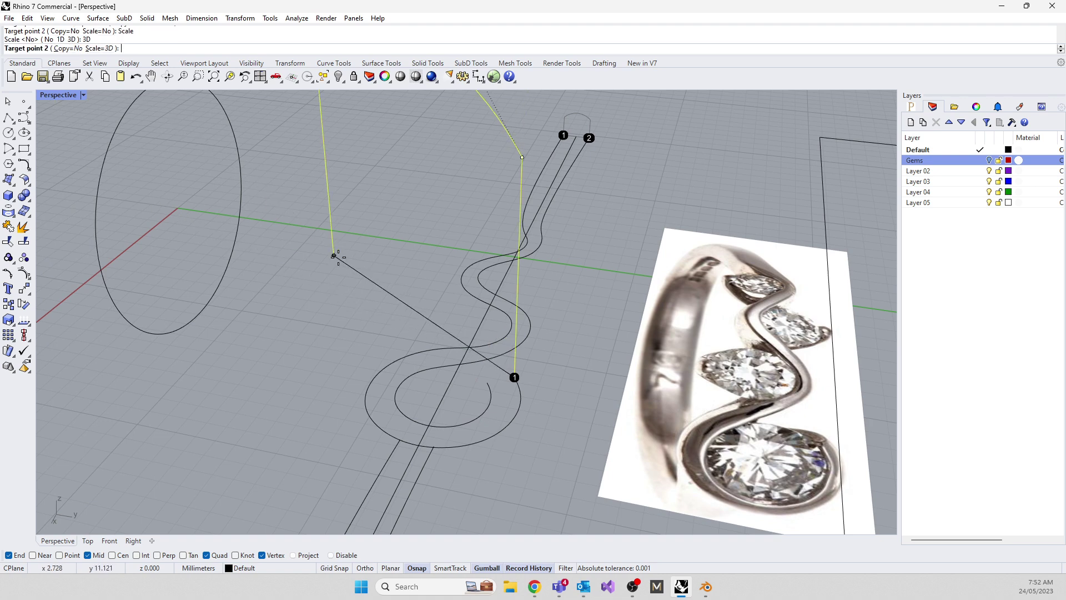
left_click(59, 48)
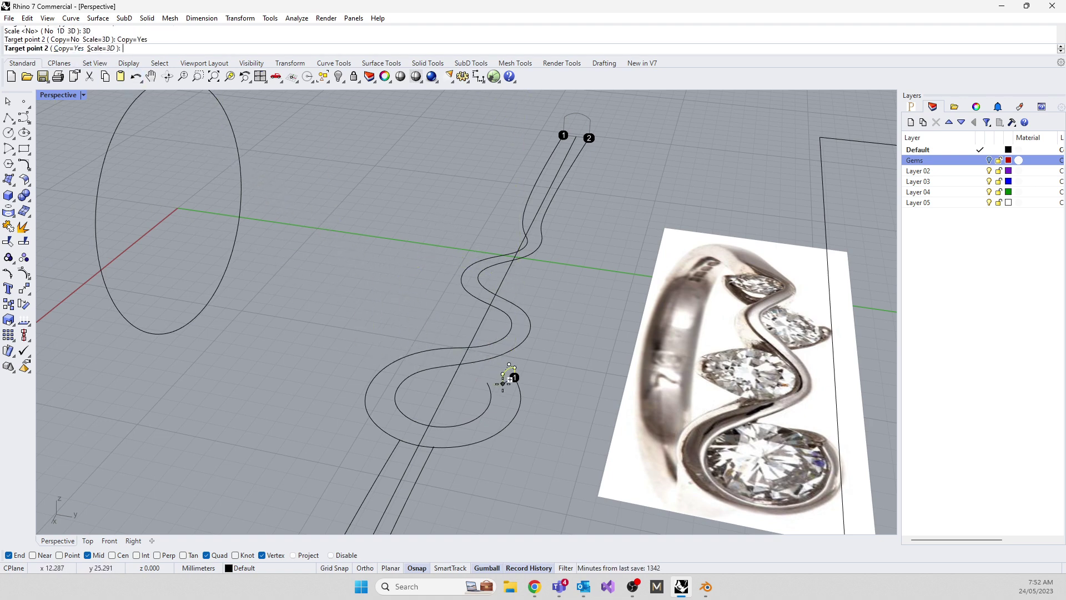
left_click(488, 382)
right_click_drag(299, 421, 410, 434)
right_click(309, 462)
Raise the three upper points of the copied profile in the Right view to about double its height
left_click(370, 432)
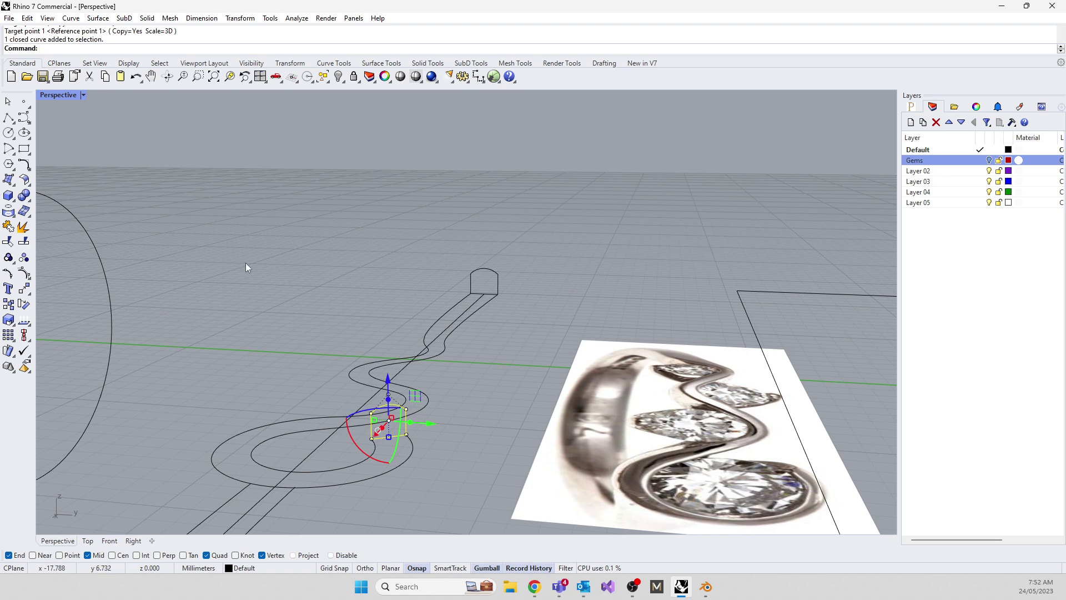
double_click(58, 95)
right_click_drag(684, 422, 593, 446)
left_click_drag(575, 419, 668, 472)
scroll(650, 486, "down", 2)
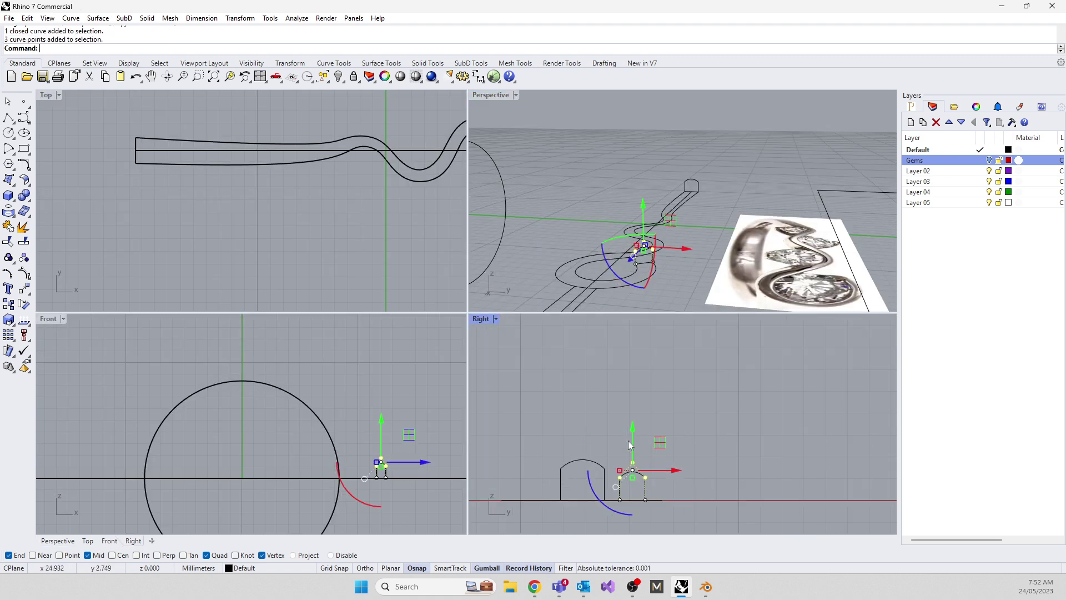
left_click_drag(634, 435, 633, 390)
left_click(534, 315)
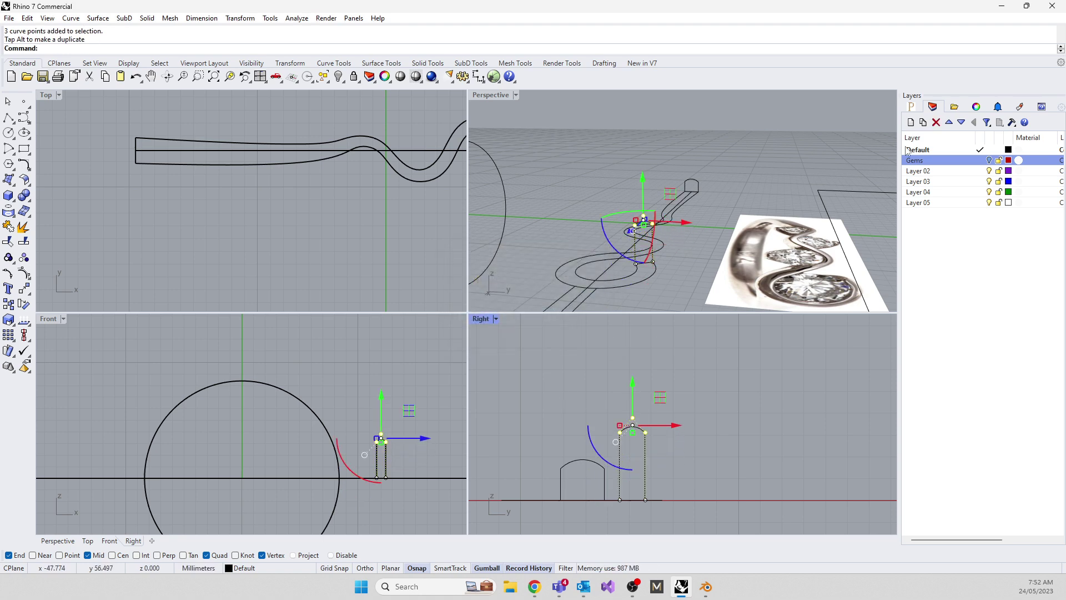
Show the Gems layer and fine-tune the copied profile's upper points to sit just above the largest gem's table
left_click(988, 160)
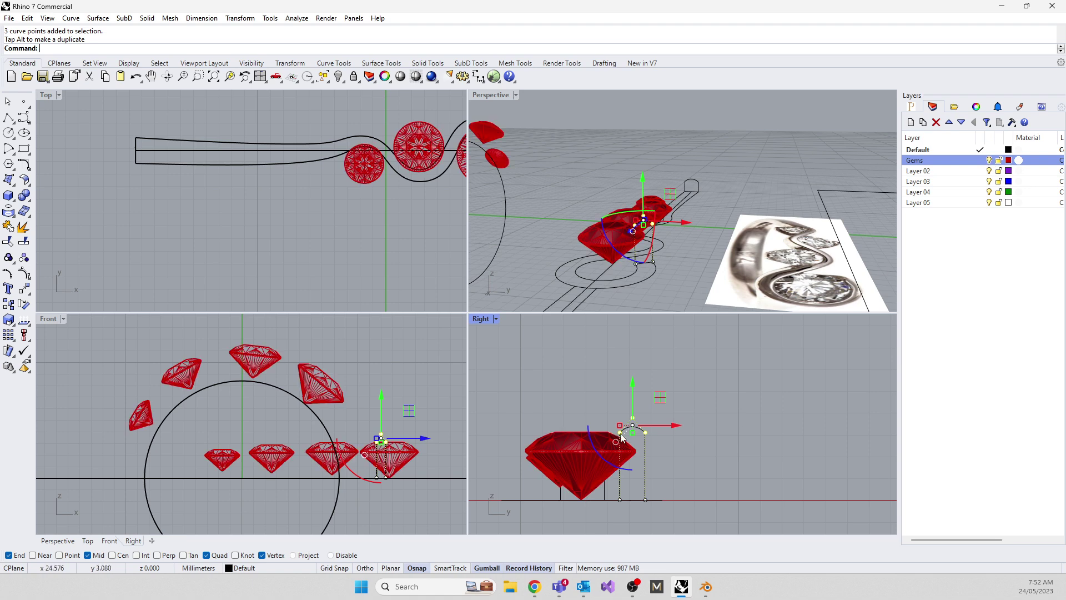
scroll(622, 437, "up", 3)
left_click_drag(643, 385, 644, 383)
key("Escape")
Select the two wavy band outlines as the sweep rails
right_click_drag(605, 235, 698, 254)
left_click(694, 278)
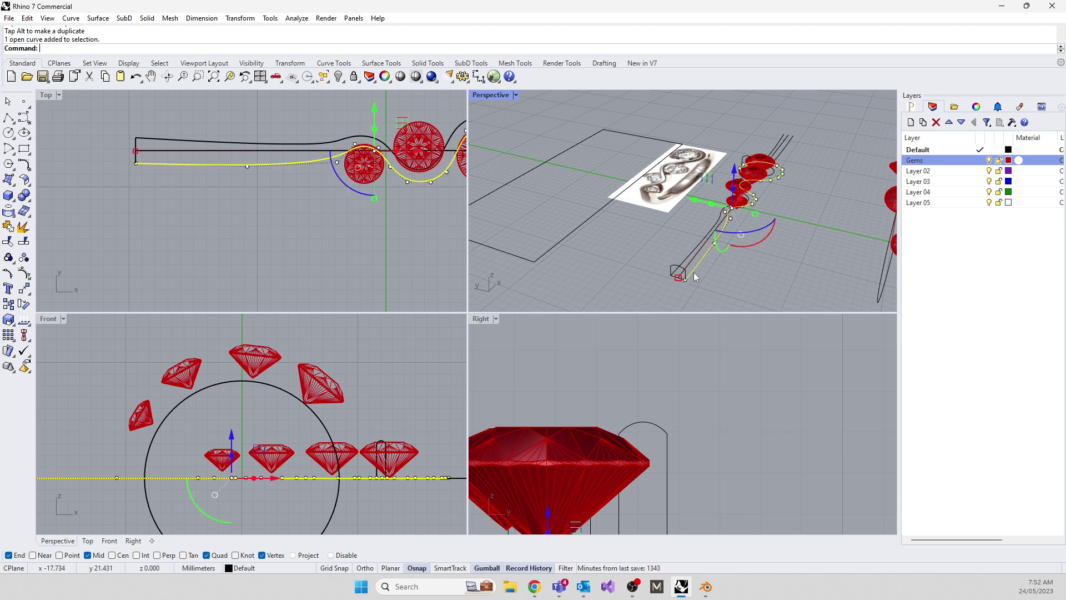
scroll(671, 253, "up", 3)
left_click(672, 253, "shift")
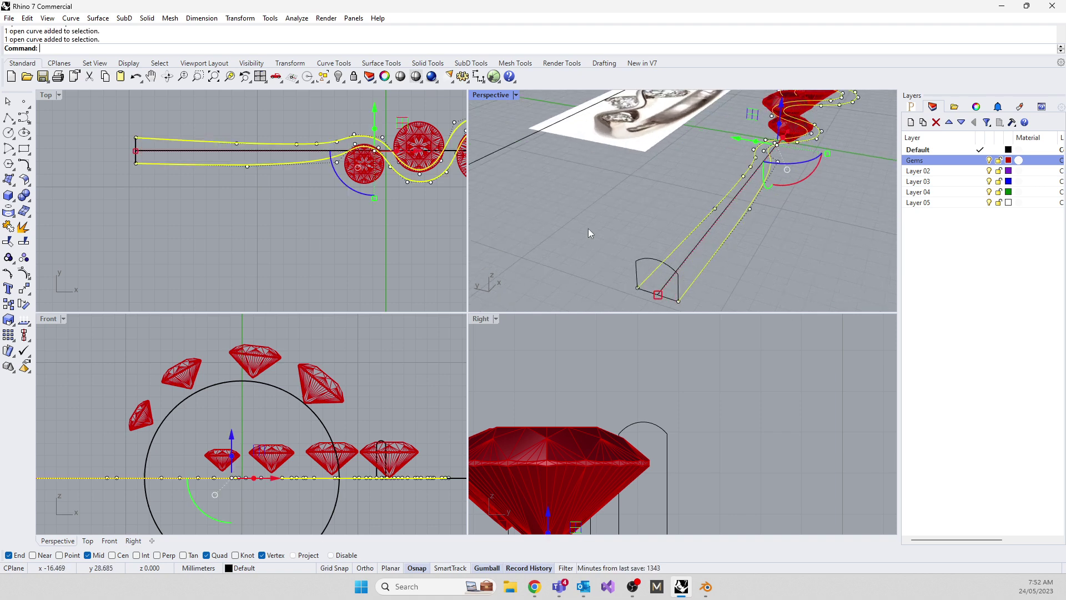
Try a Sweep2 along the selected outlines using the domed profiles at both ends
type("Sweep2")
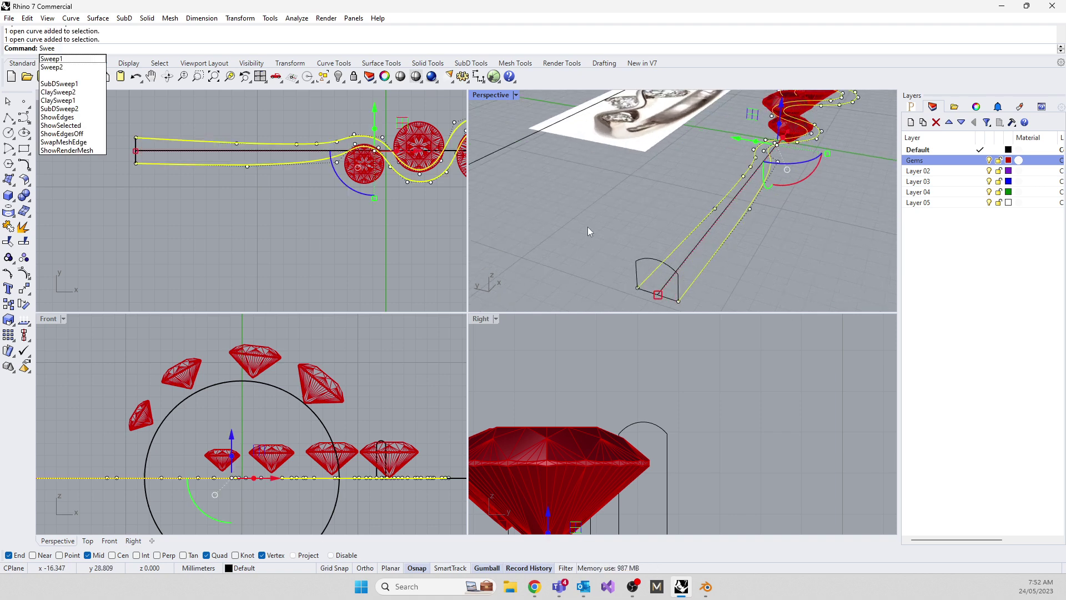
key("Return")
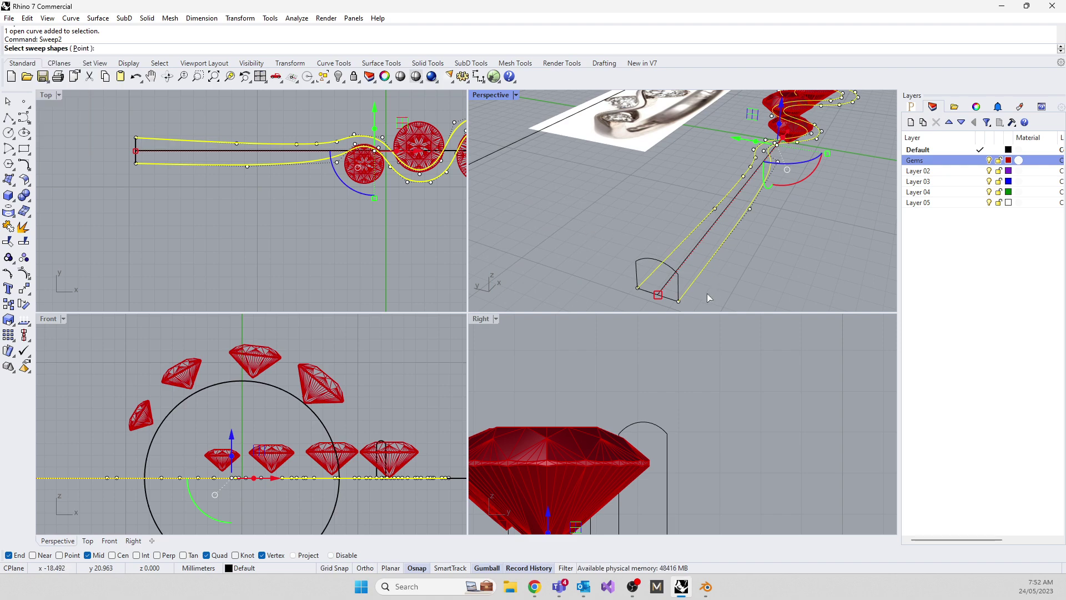
left_click(674, 301)
scroll(753, 215, "down", 5)
right_click_drag(754, 215, 711, 254)
scroll(710, 254, "up", 5)
left_click(702, 257)
key("Return")
key("Return")
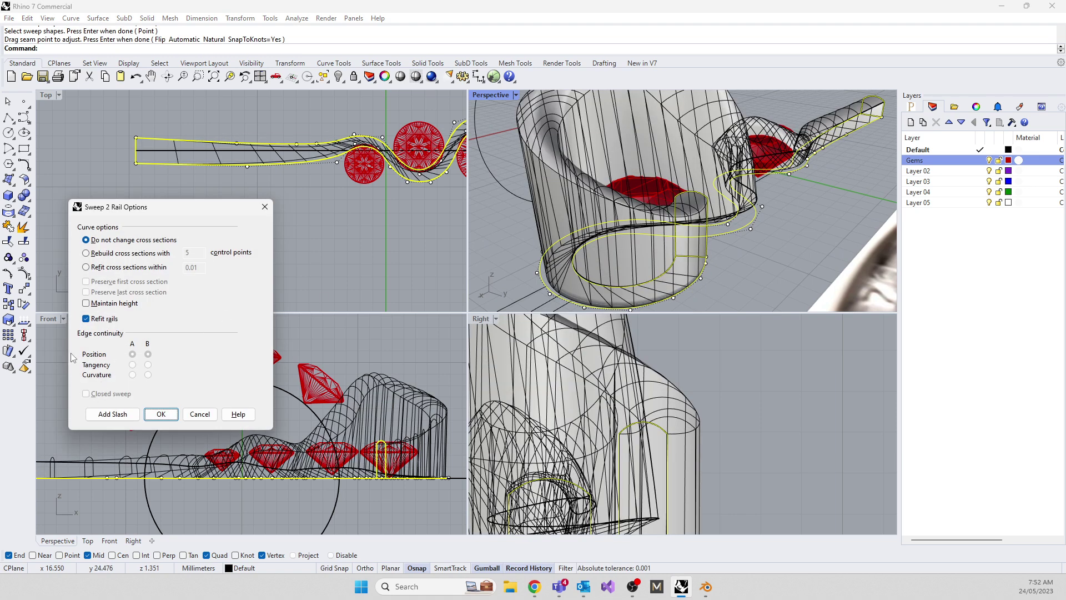
Try the Maintain height option on the sweep preview, inspect the curled end and cancel the sweep
left_click(86, 303)
right_click_drag(608, 197, 842, 179)
scroll(661, 223, "up", 8)
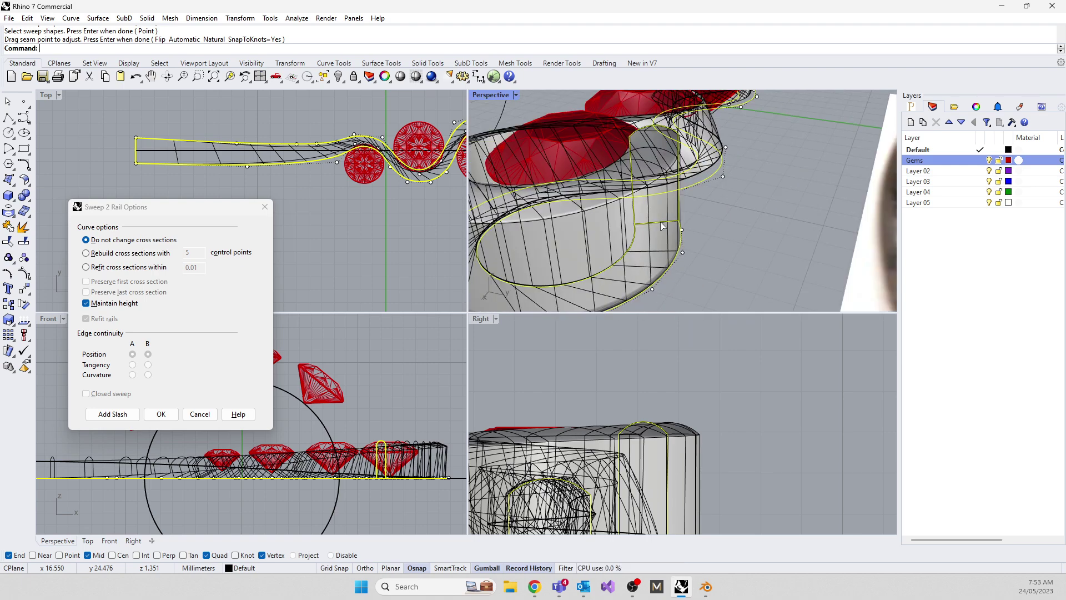
key("Escape")
key("Return")
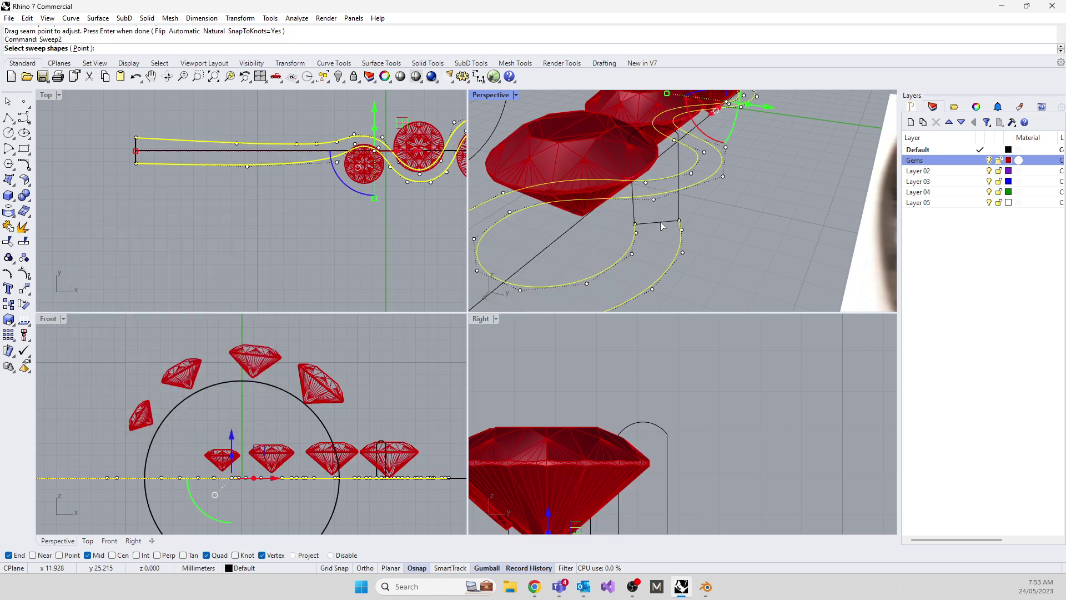
left_click(663, 222)
scroll(664, 218, "down", 5)
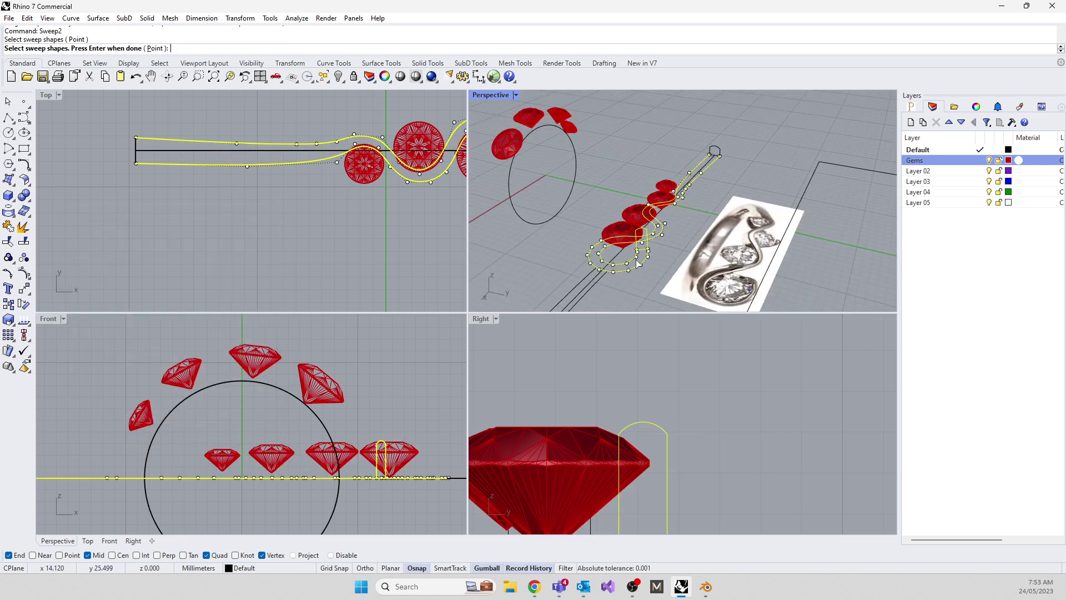
scroll(698, 175, "up", 5)
left_click(711, 169)
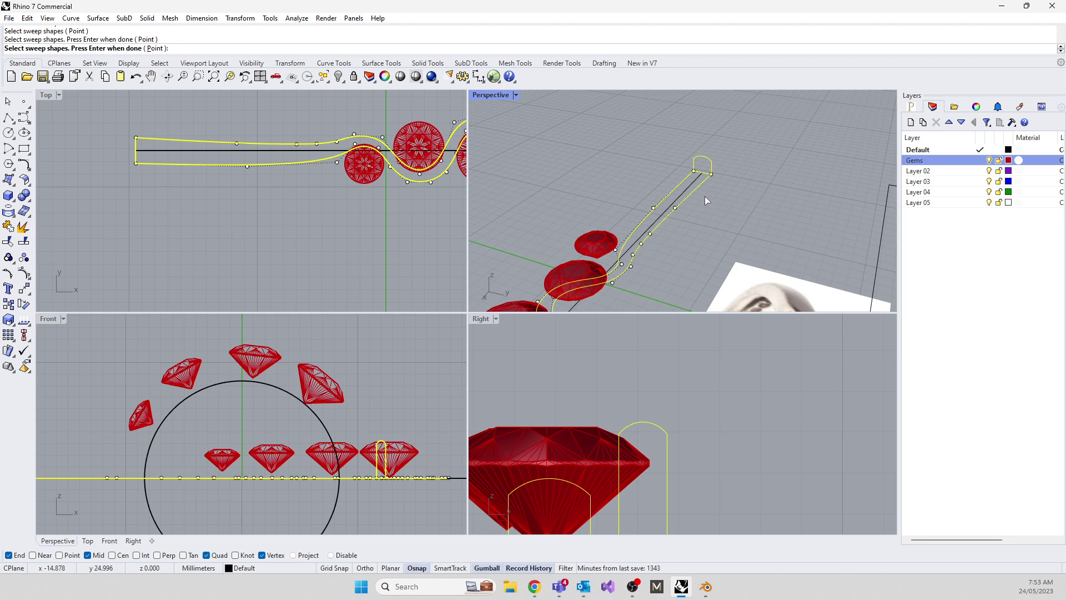
key("Return")
right_click_drag(691, 213, 638, 205)
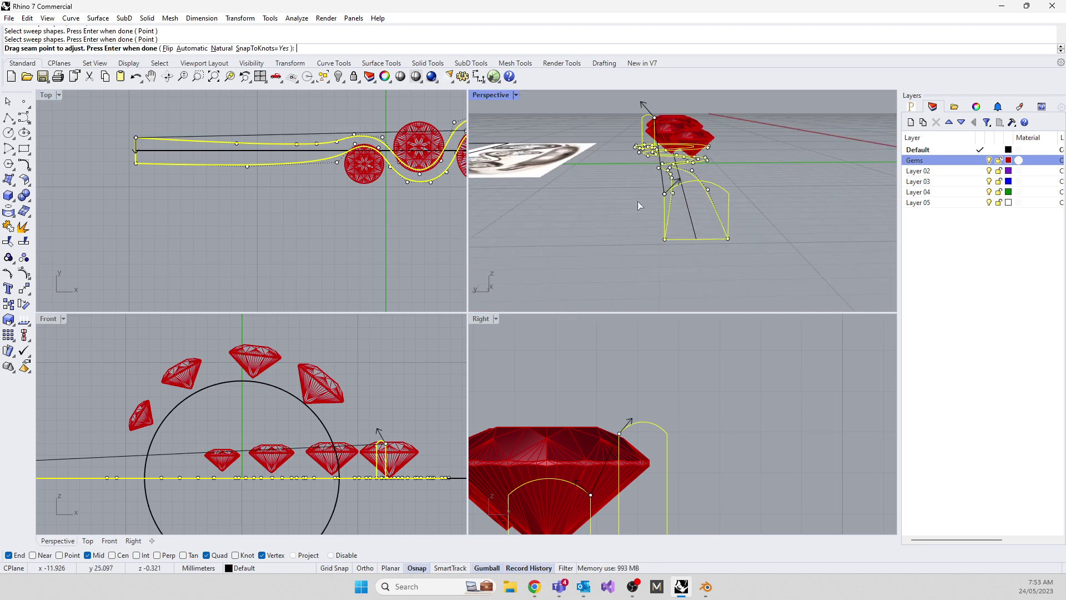
left_click_drag(660, 195, 664, 239)
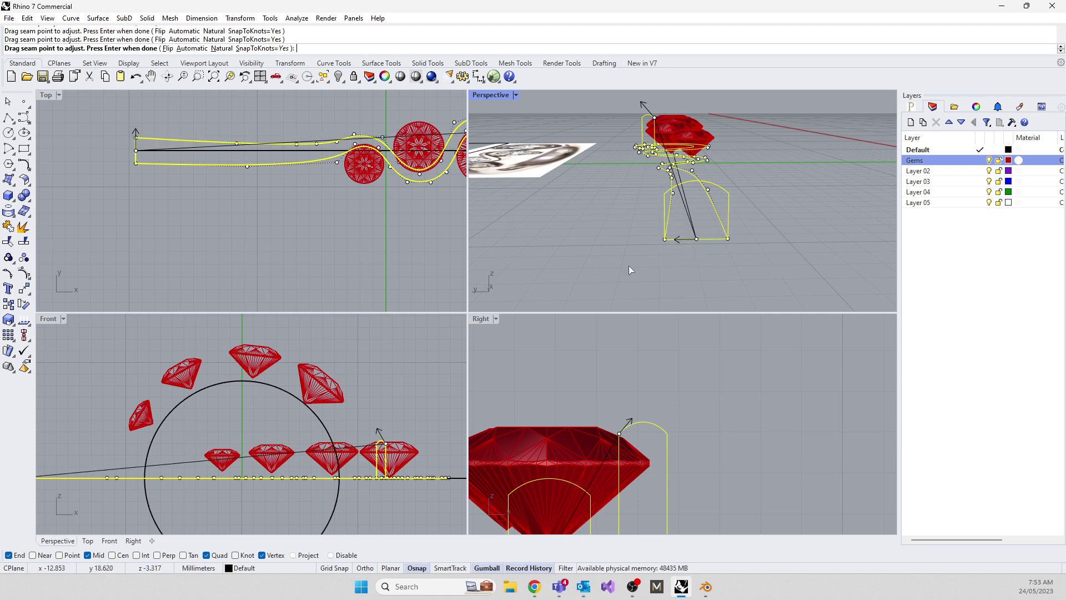
right_click_drag(572, 212, 779, 202)
right_click_drag(738, 244, 680, 196)
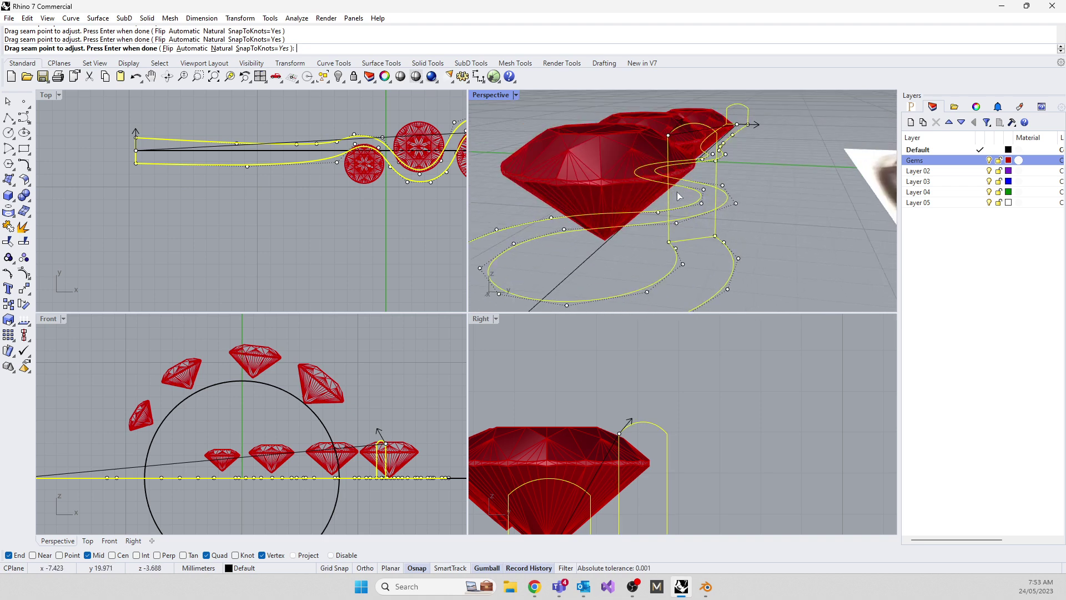
left_click_drag(674, 149, 689, 244)
key("Return")
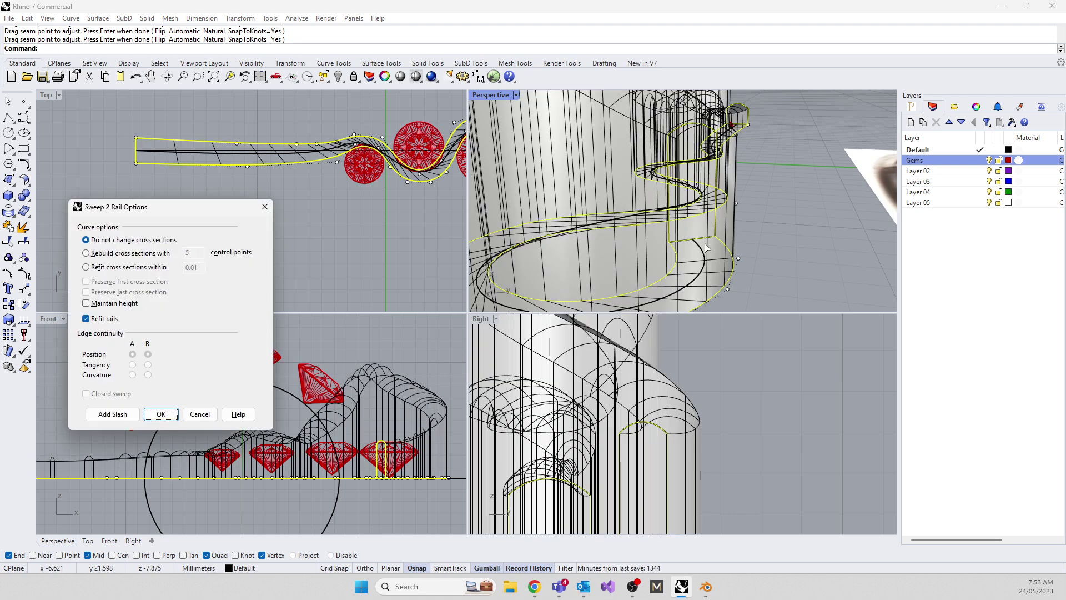
key("Escape")
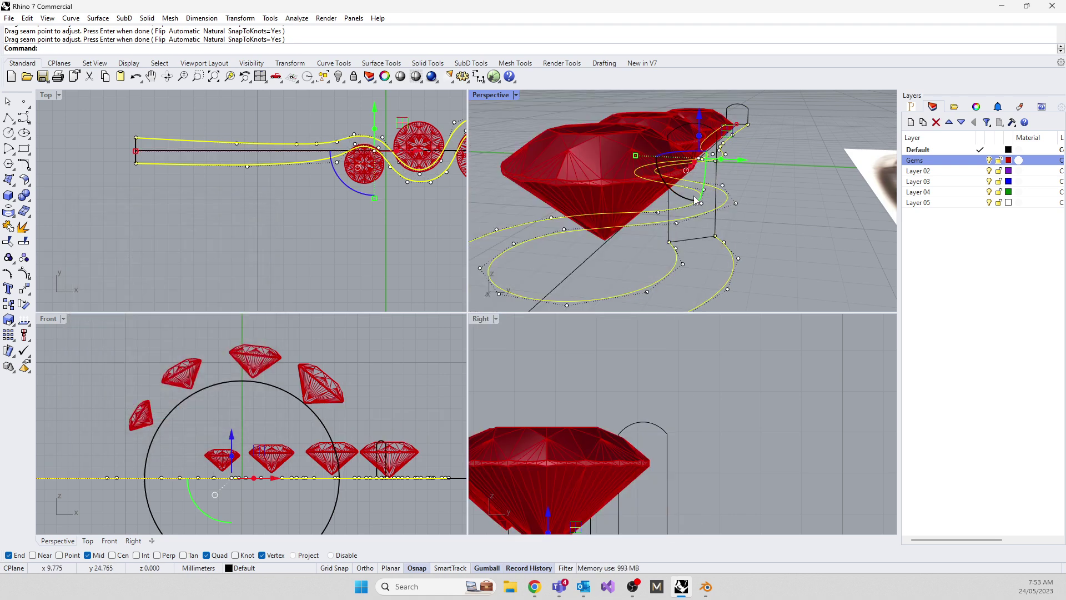
Try a Sweep2 along the outlines with both domed profiles' seam points moved to the middle of their base edges
key("Return")
left_click(745, 125)
left_click(715, 220)
key("Return")
left_click_drag(736, 124, 737, 124)
left_click_drag(669, 241, 693, 244)
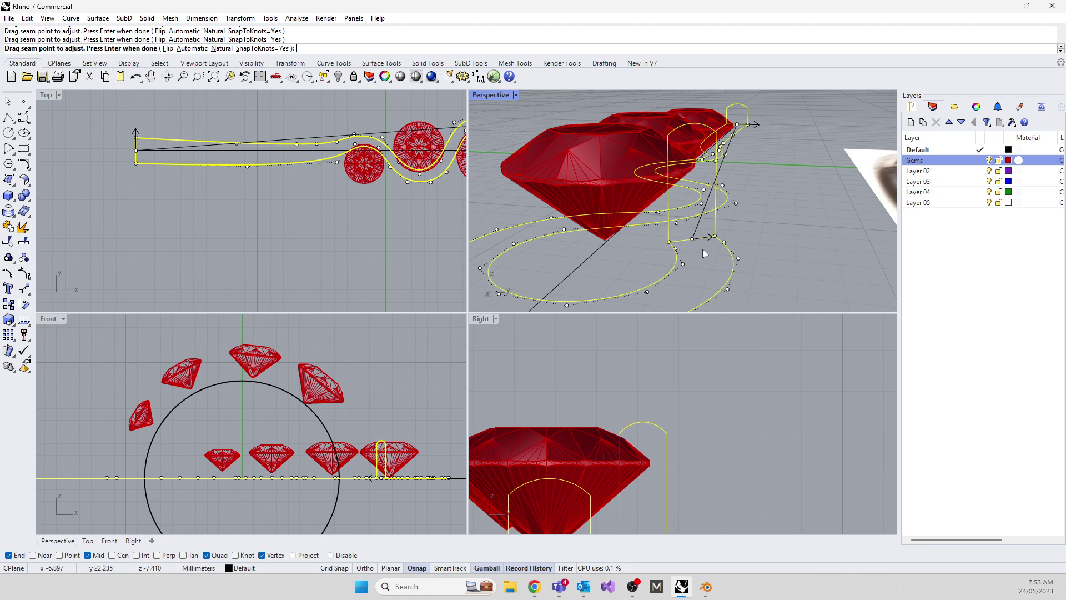
key("Return")
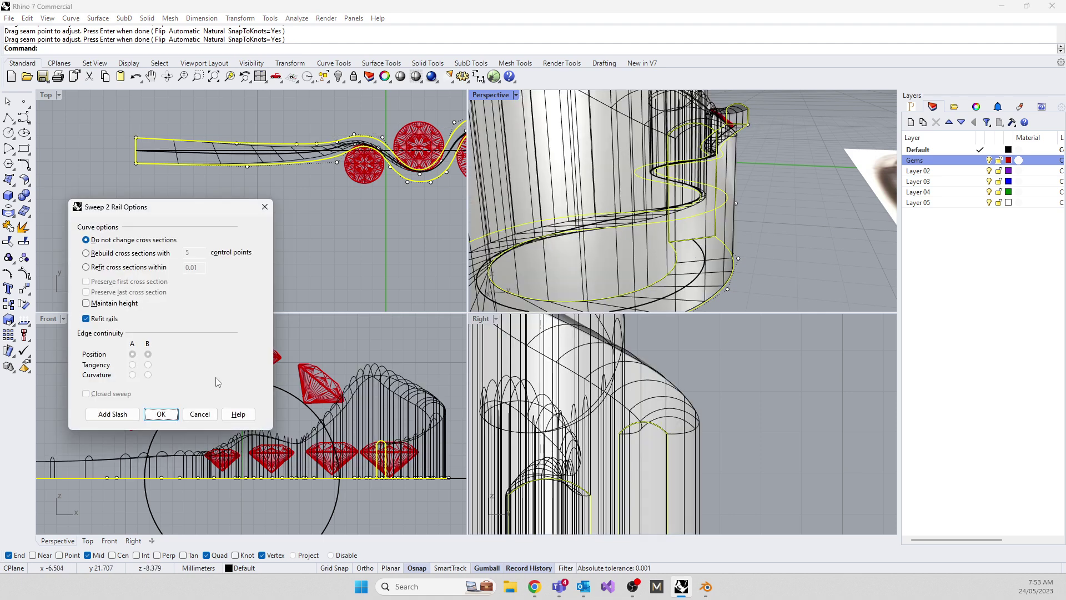
Try creating the sweep with Maintain height turned on, inspect it and delete the resulting band surface
left_click(86, 303)
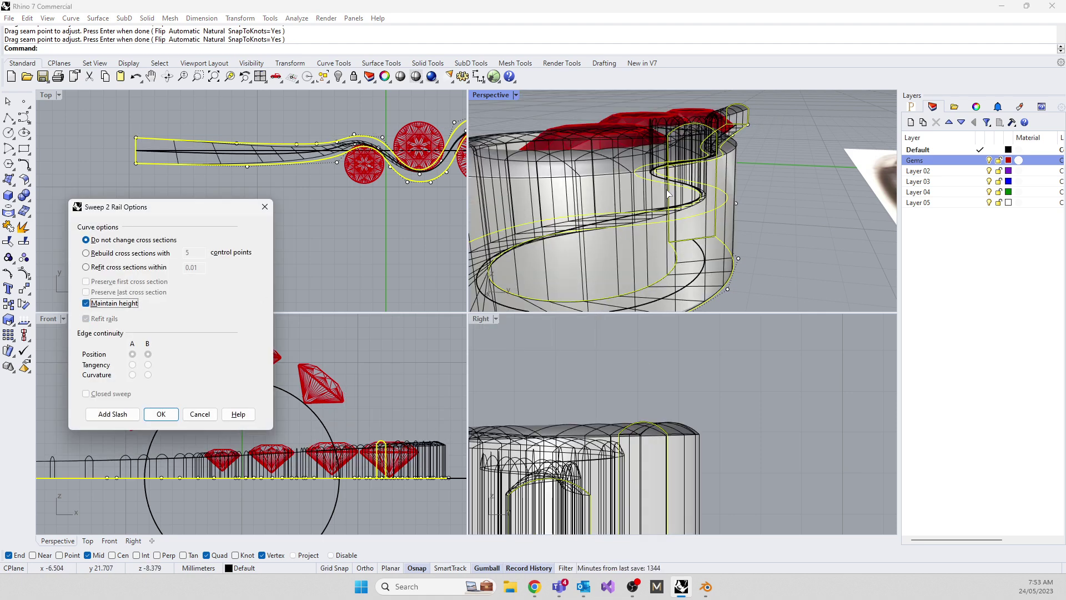
scroll(572, 222, "down", 5)
right_click_drag(571, 222, 572, 252)
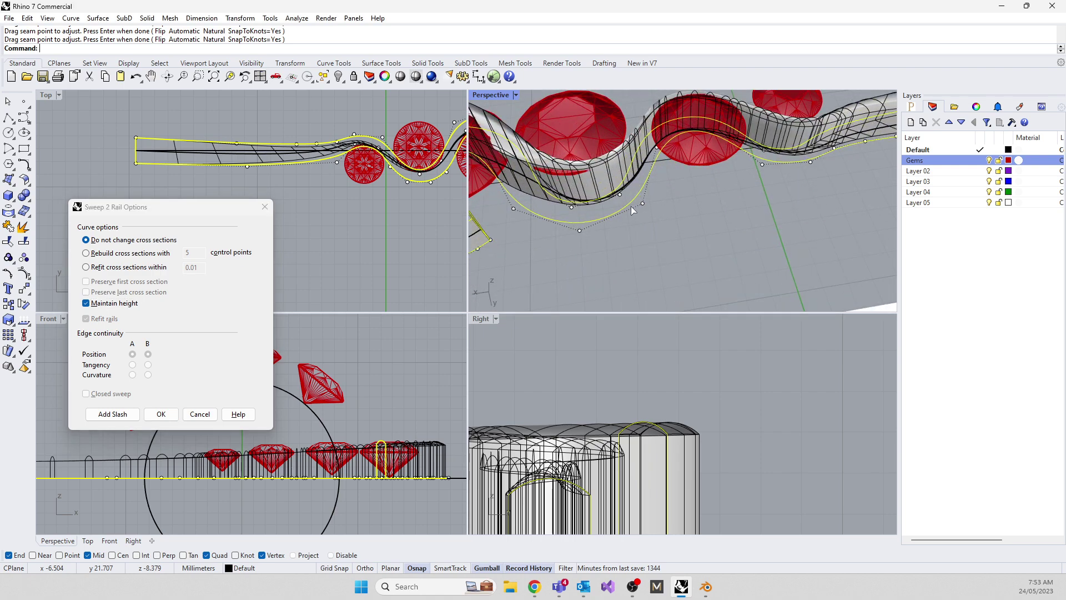
scroll(573, 208, "up", 6)
right_click_drag(638, 280, 774, 149)
key("Return")
scroll(657, 253, "down", 6)
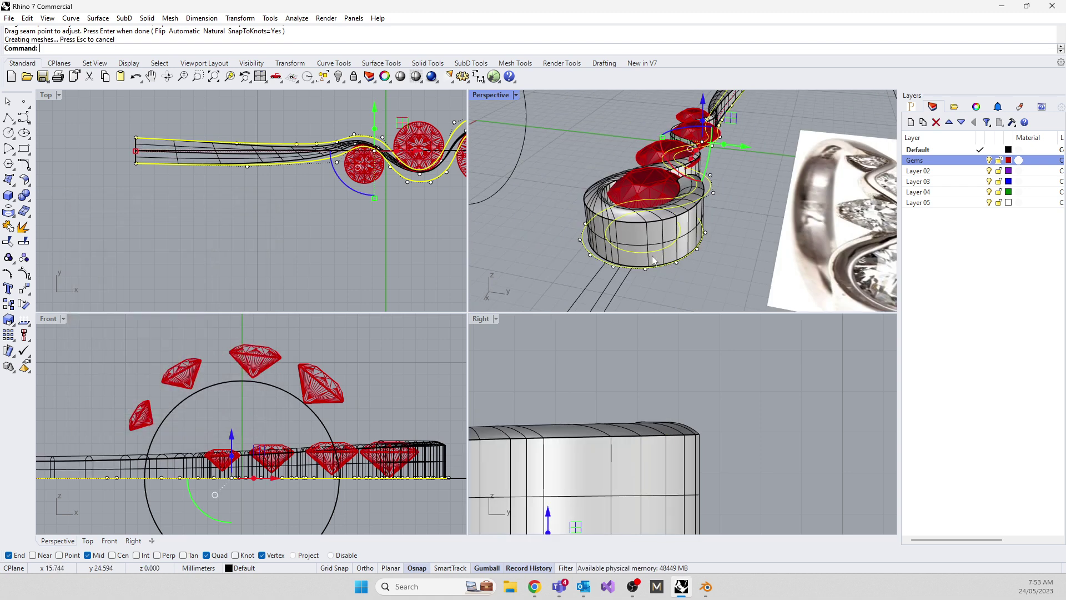
left_click(654, 260)
key("Delete")
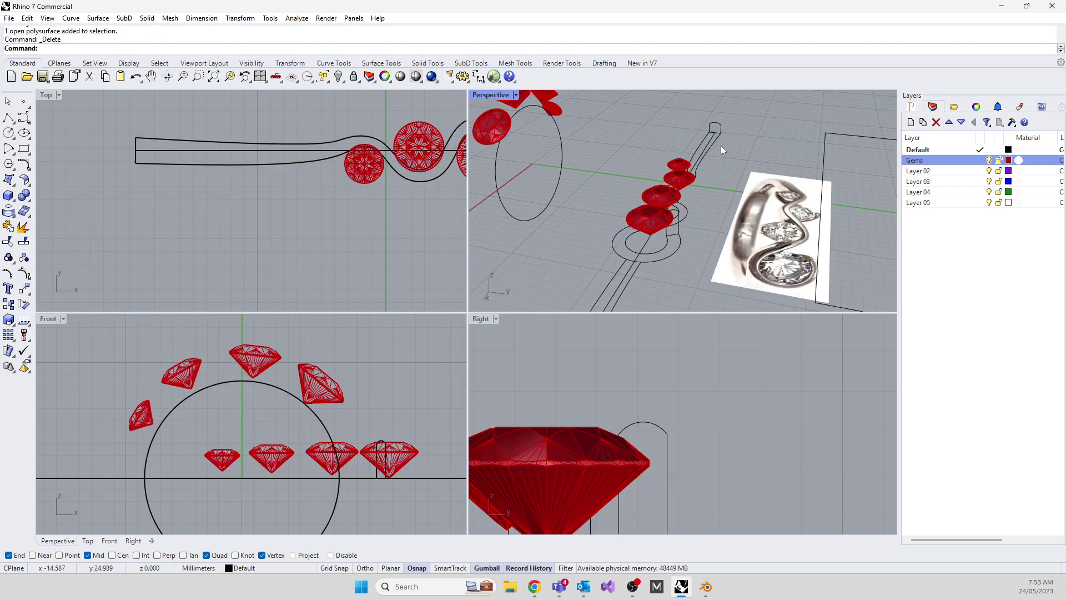
Run Sweep2 using the two wavy outlines as rails and the domed profiles at both ends as sweep shapes
left_click(710, 140)
left_click(706, 142)
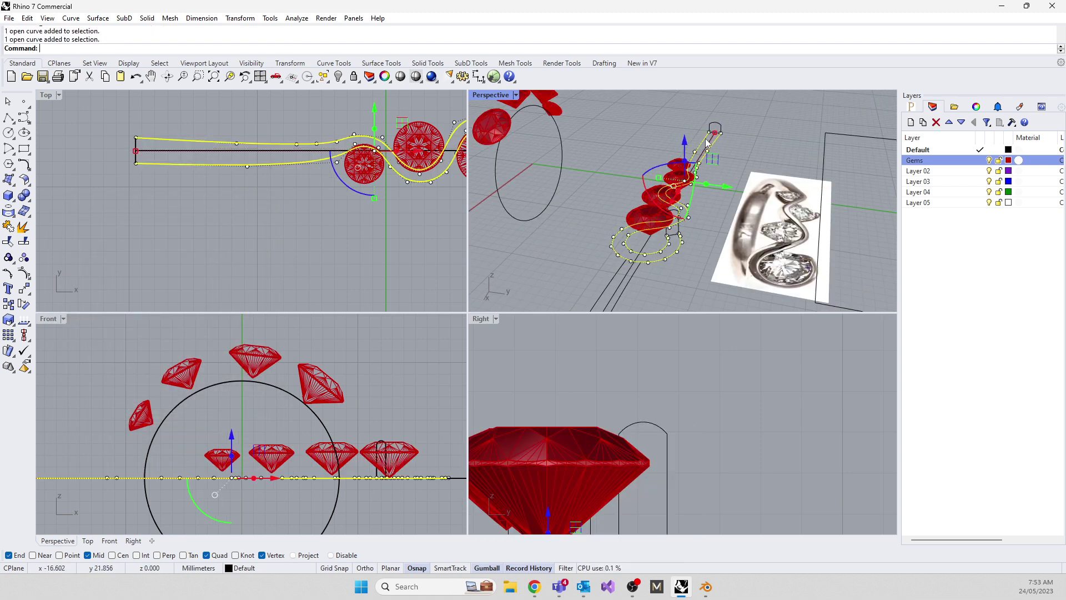
type("sweep2")
key("Return")
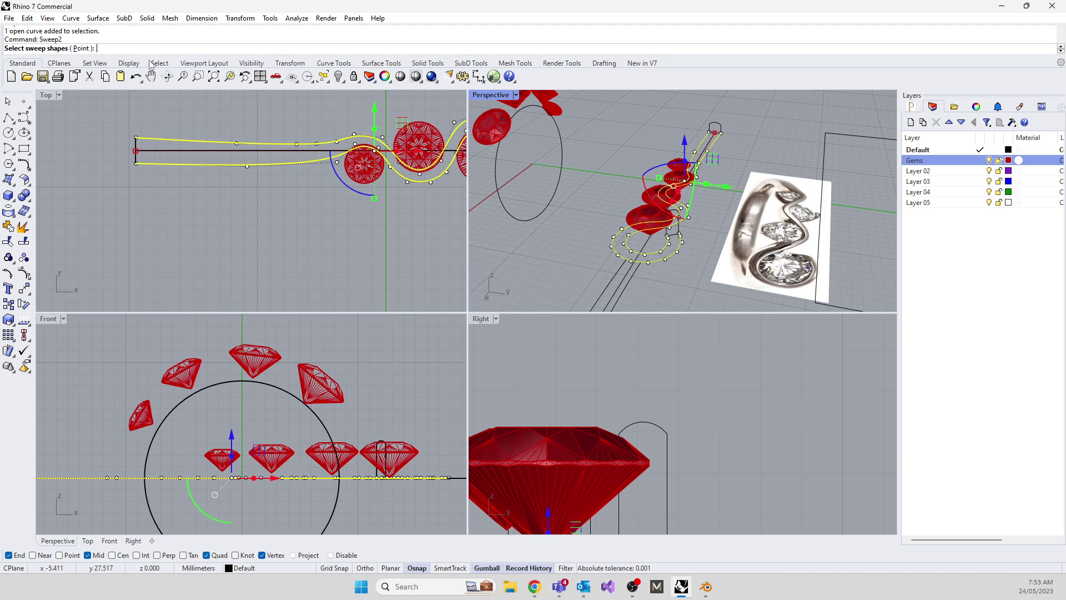
left_click(715, 128)
left_click(679, 236)
key("Return")
Align both profiles' seam points at the middle of their base edges and preview the sweep
scroll(721, 136, "up", 3)
left_click_drag(724, 131, 714, 142)
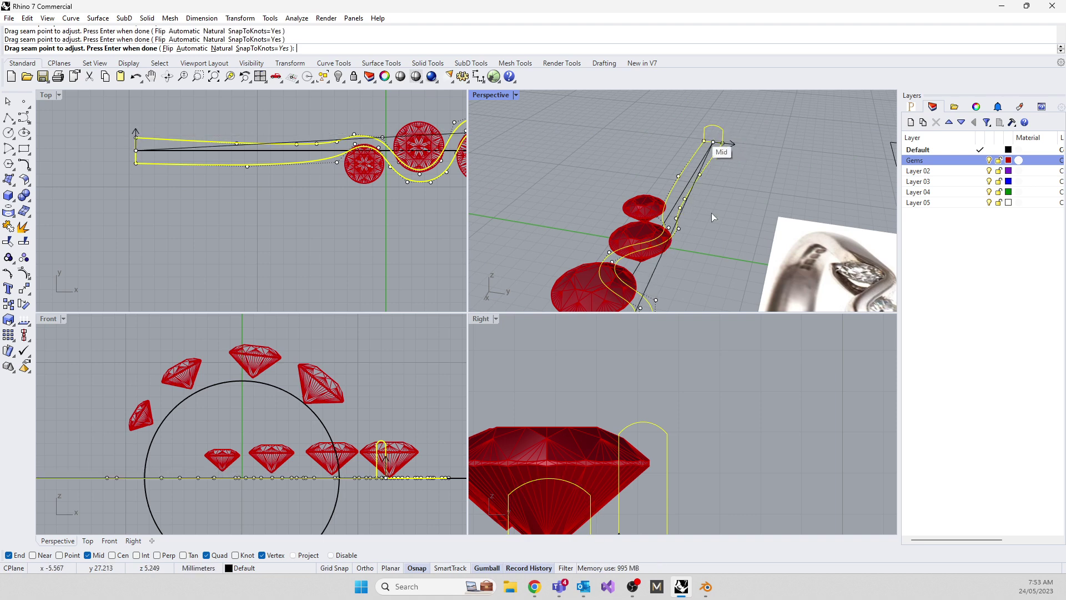
scroll(721, 113, "down", 4)
scroll(665, 250, "up", 5)
mouse_move(642, 212)
left_mouse_down()
mouse_move(636, 233)
mouse_move(648, 227)
left_mouse_up()
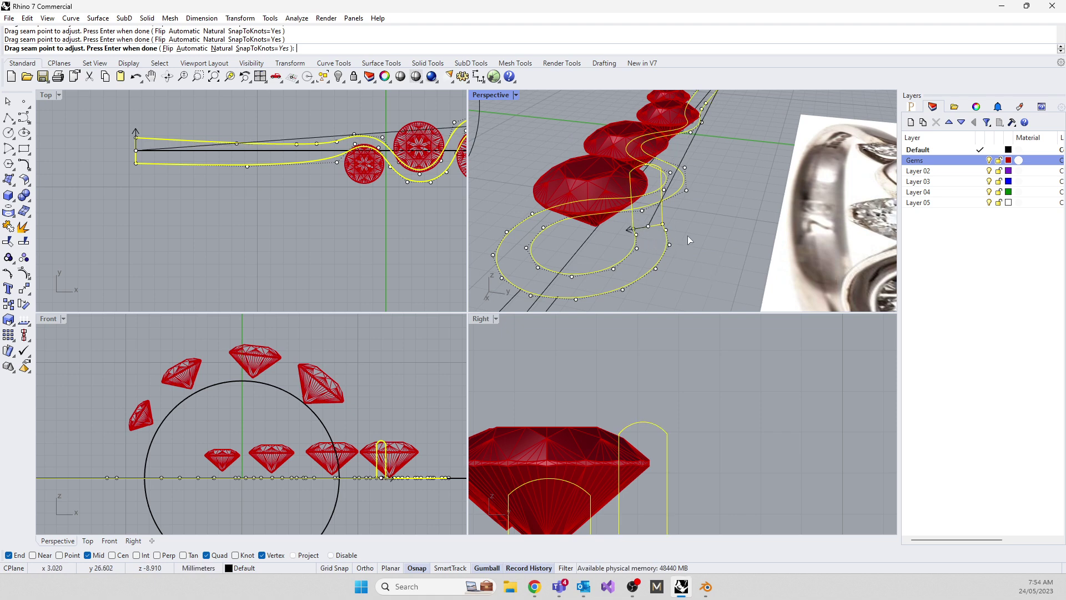
key("Return")
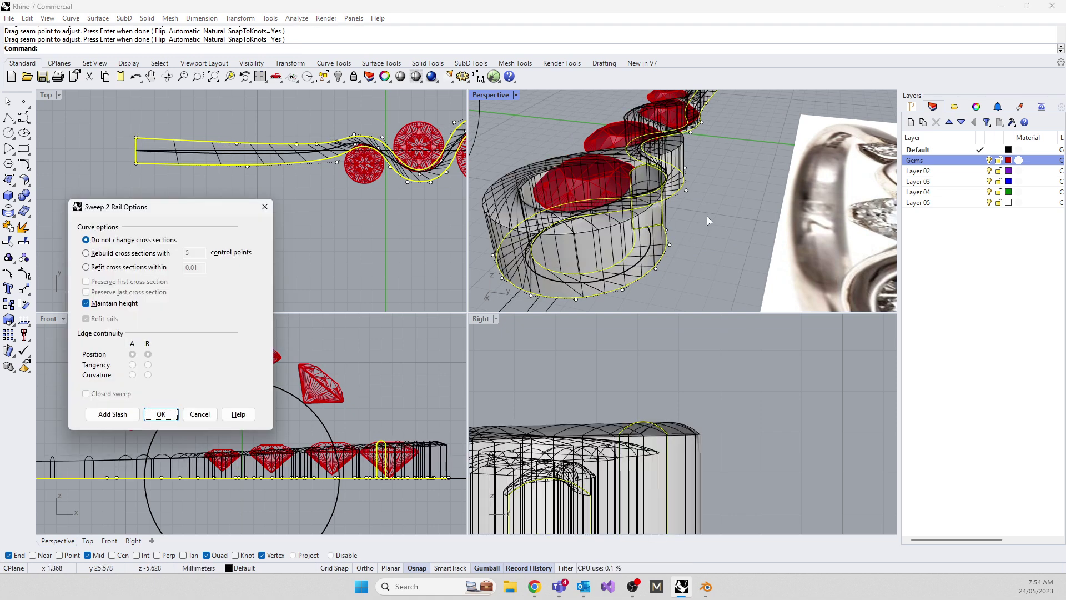
Add sweep slashes between the rails at the smallest gem's crest and across the nearby tapered shank
scroll(702, 231, "down", 3)
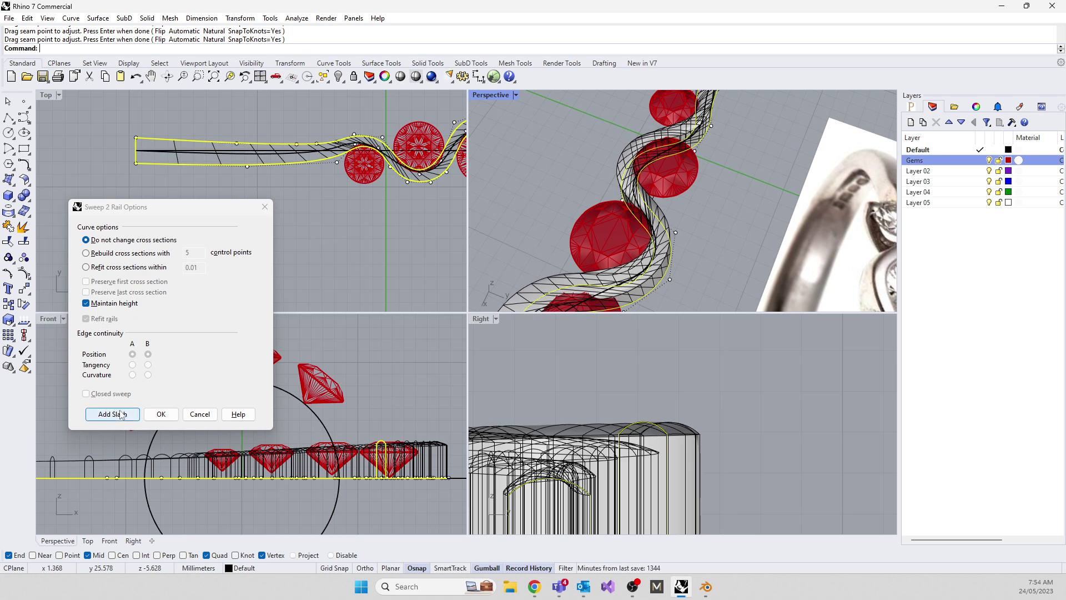
double_click(45, 94)
scroll(360, 245, "down", 2)
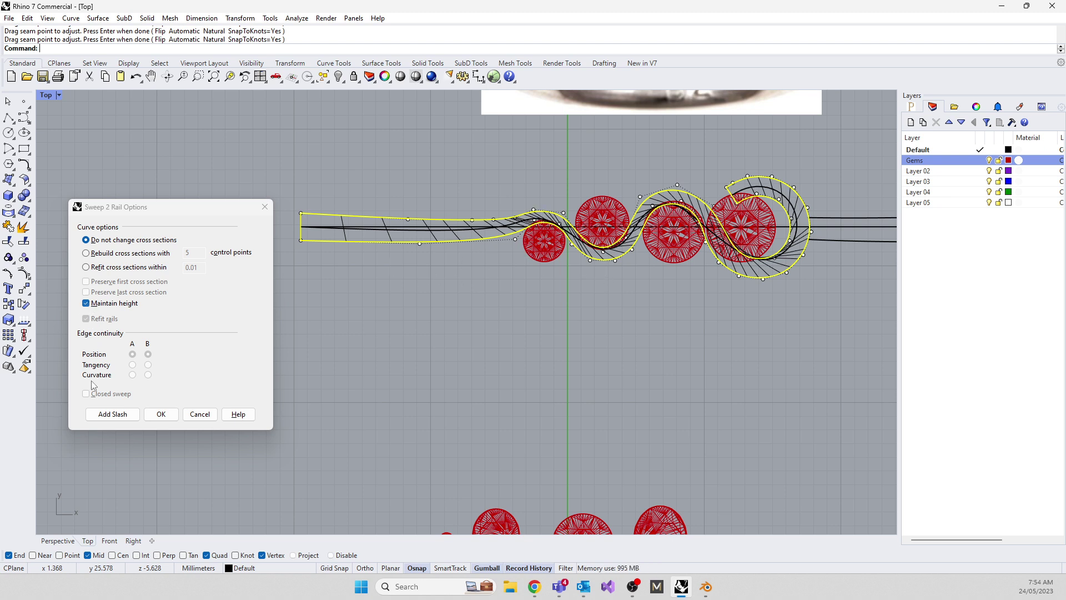
left_click(112, 413)
scroll(568, 209, "up", 10)
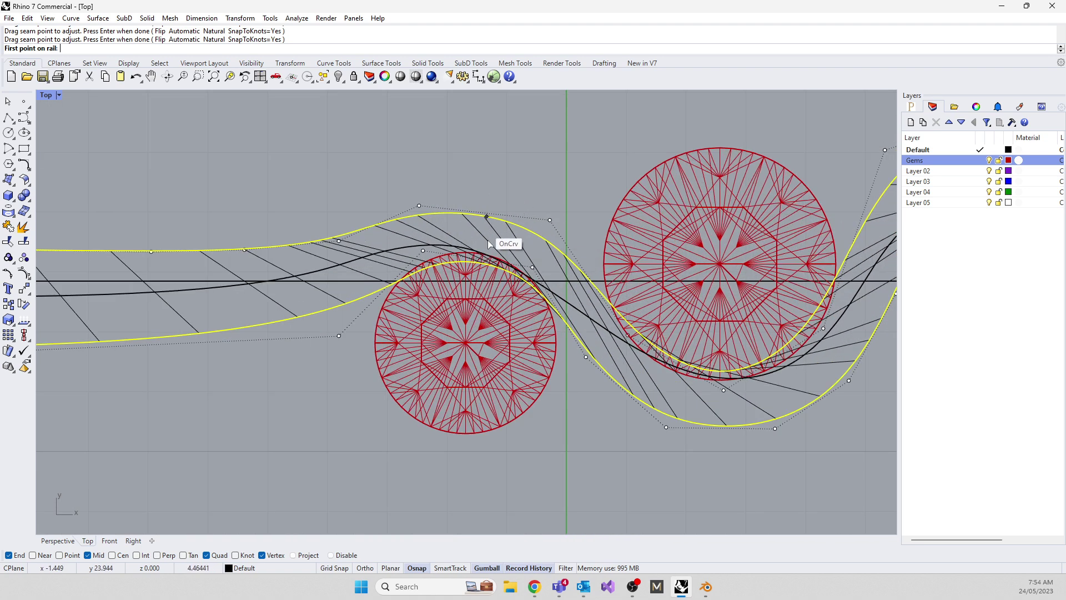
left_click(481, 263)
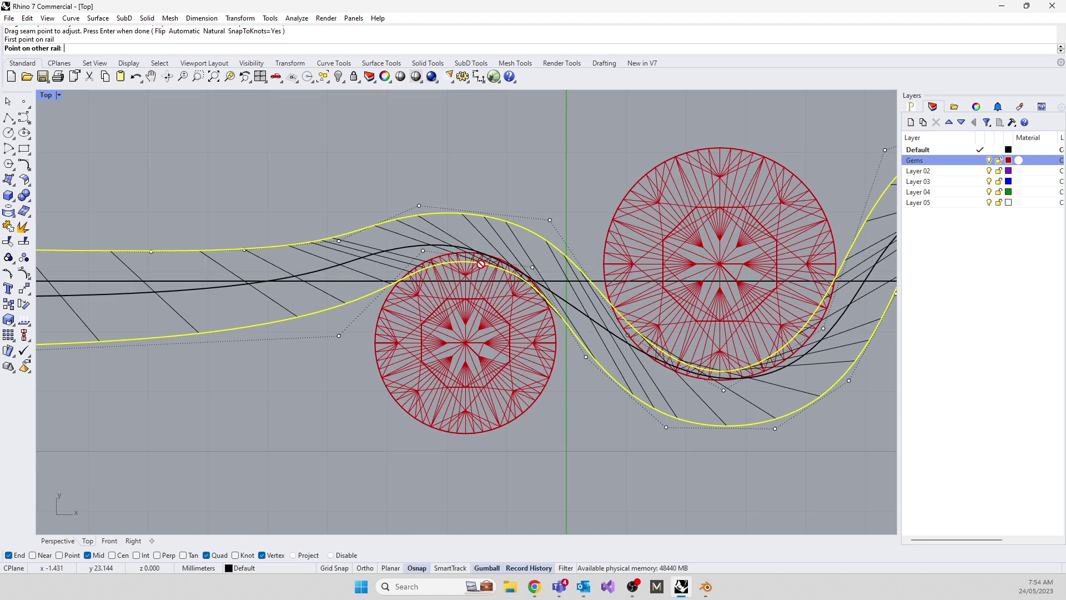
left_click(489, 225)
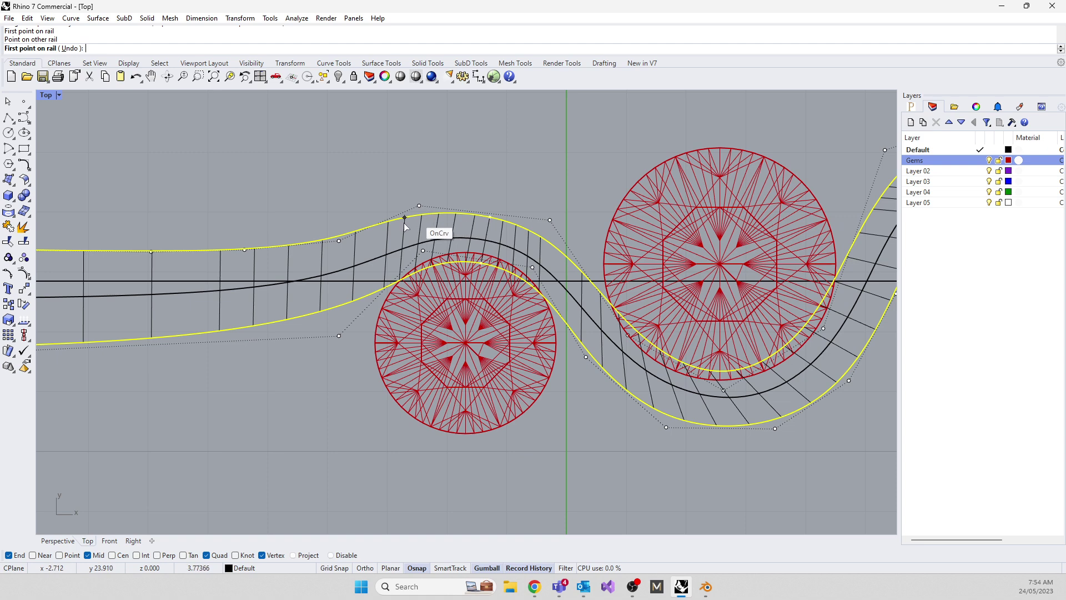
left_click(294, 318)
left_click(276, 247)
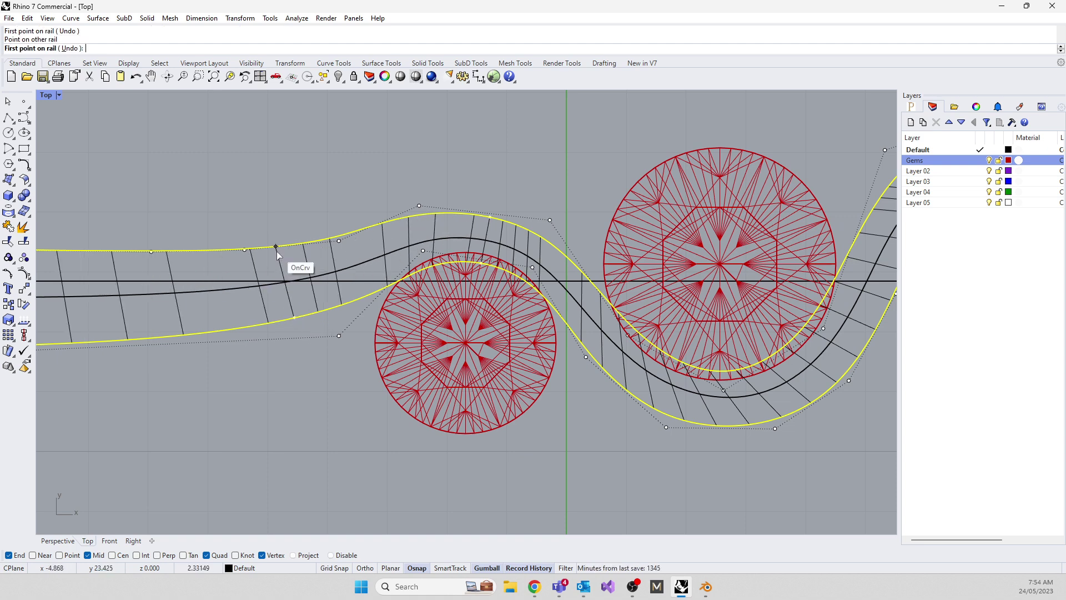
Add sweep slashes across the rails at the second and third gems' curves and across the stretch between these gems
scroll(278, 254, "down", 3)
scroll(436, 317, "up", 3)
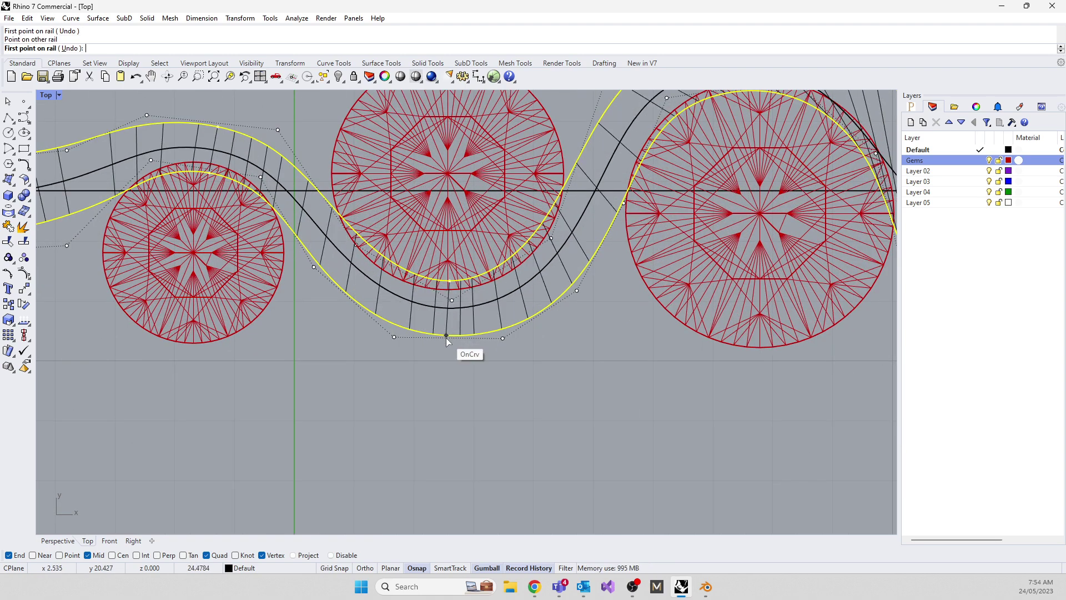
scroll(341, 421, "down", 3)
scroll(341, 421, "down", 4)
scroll(591, 219, "up", 8)
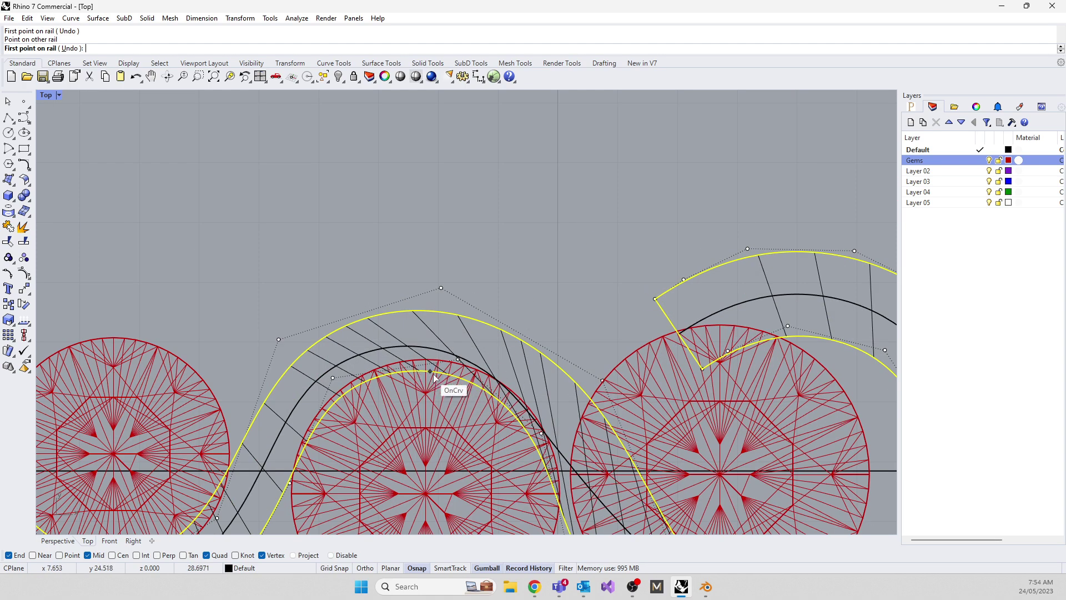
scroll(345, 257, "down", 2)
scroll(322, 380, "up", 2)
left_click(336, 388)
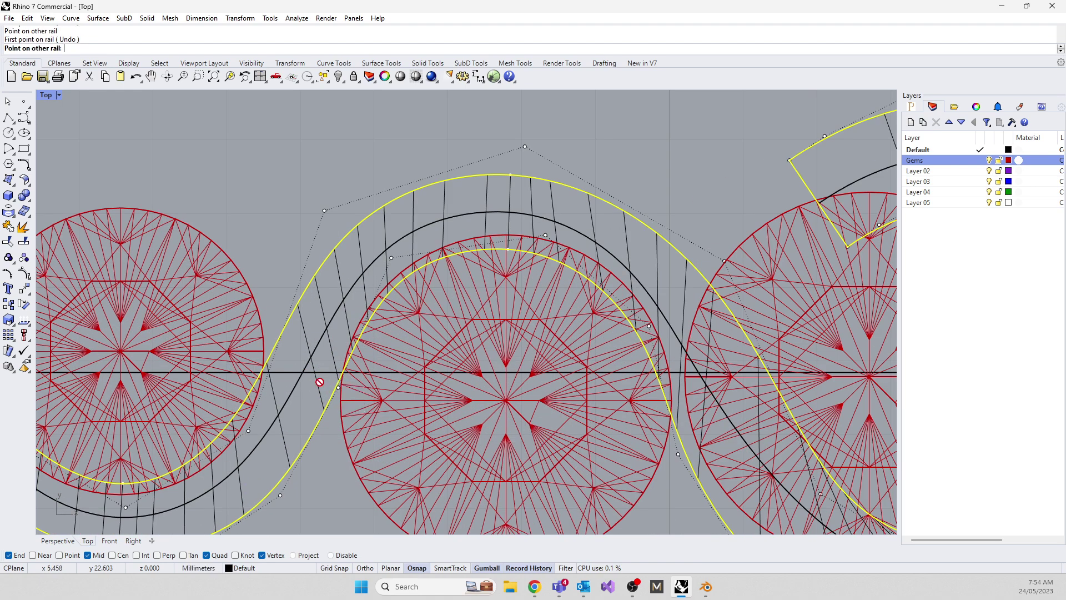
left_click(283, 358)
Add sweep slashes across the lower curve around the largest gem and across the band between the third and largest gems
scroll(172, 341, "down", 2)
scroll(476, 433, "up", 3)
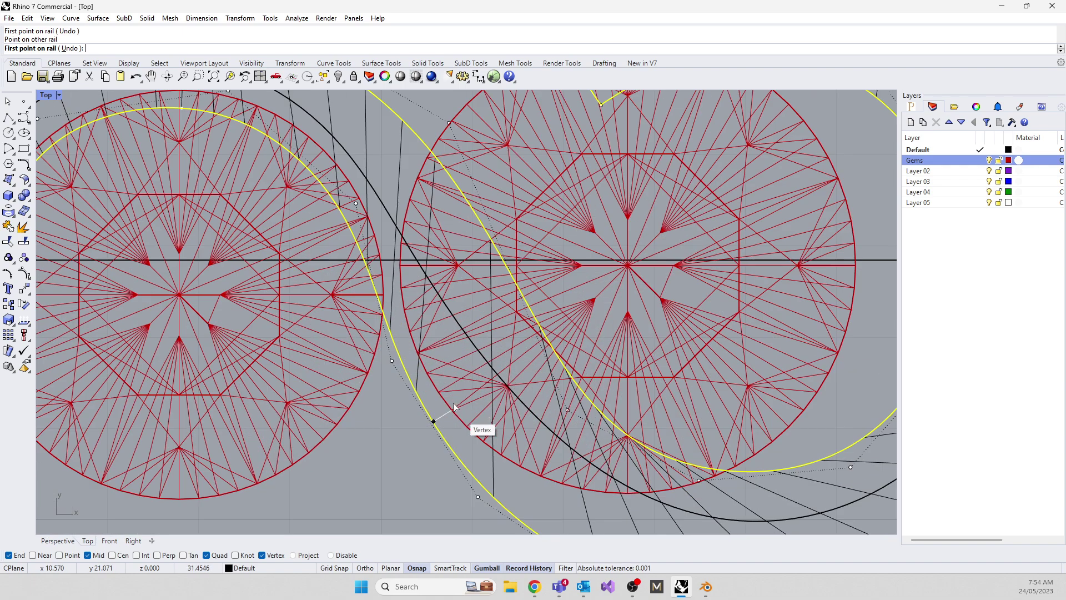
scroll(364, 298, "down", 3)
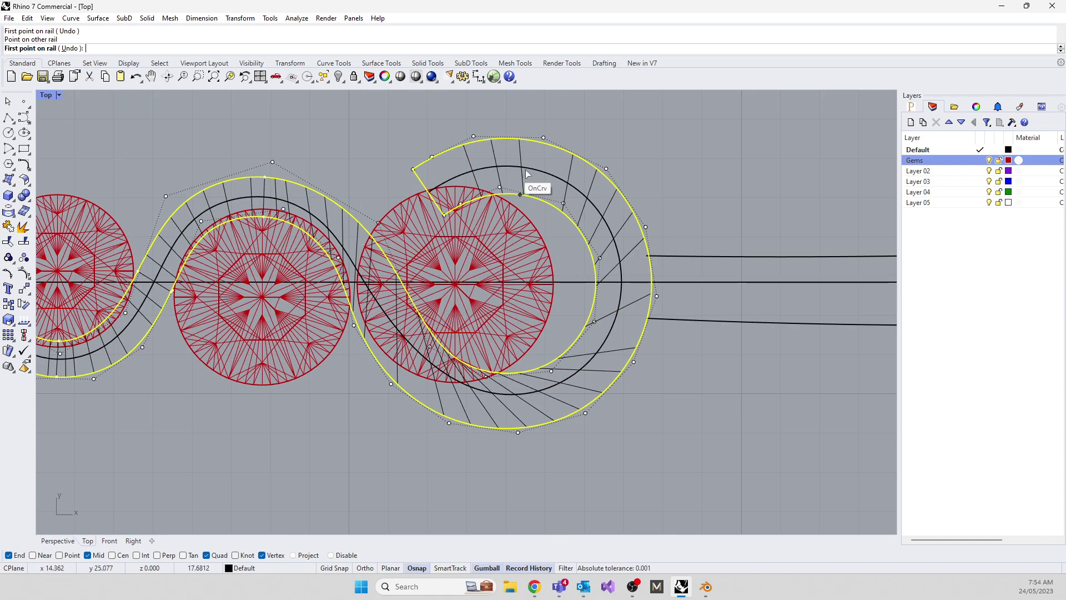
left_click(494, 374)
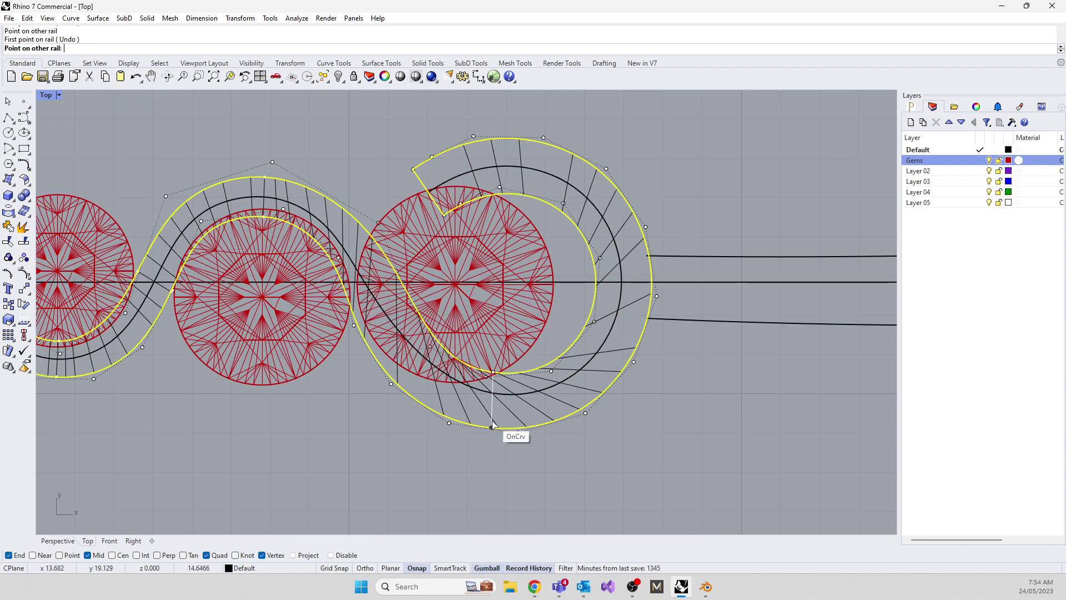
left_click(493, 428)
left_click(412, 302)
left_click(372, 331)
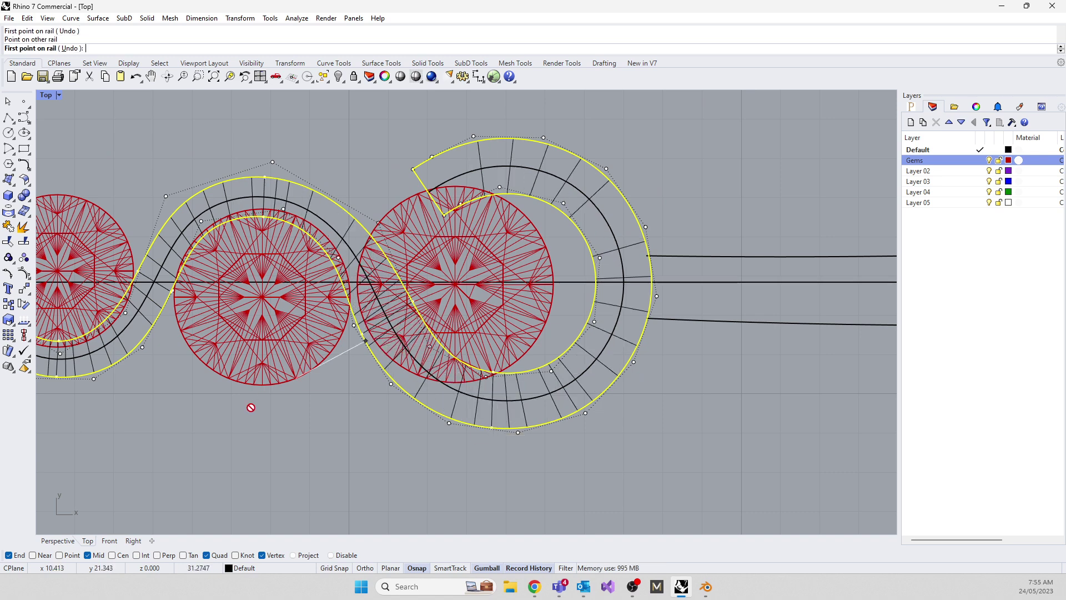
Finish the slashes and create the two-rail sweep with unchanged cross sections and Maintain height
scroll(367, 356, "down", 5)
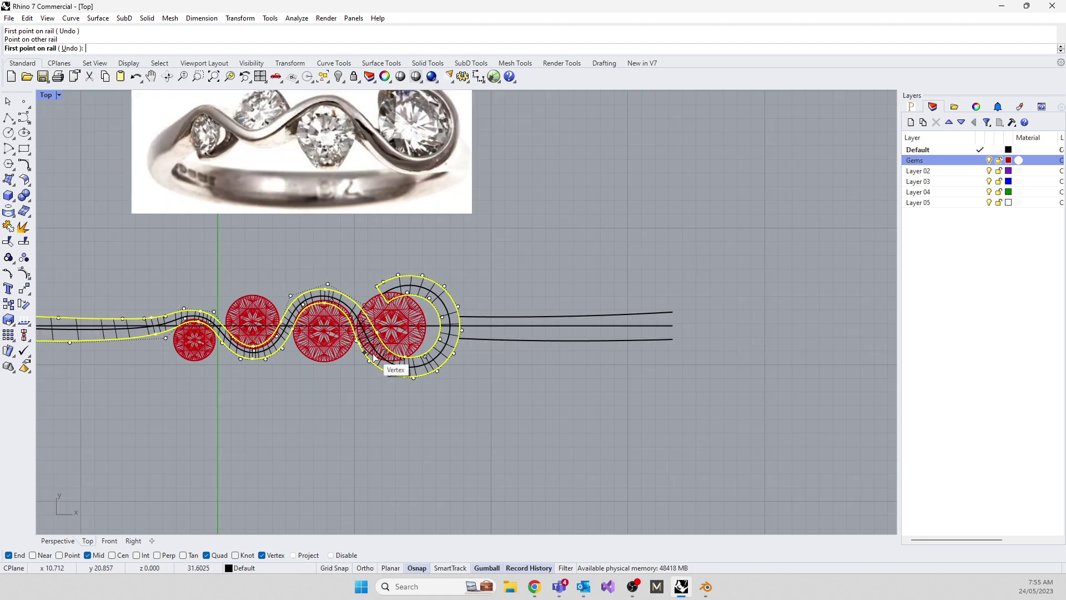
scroll(188, 389, "down", 4)
key("Return")
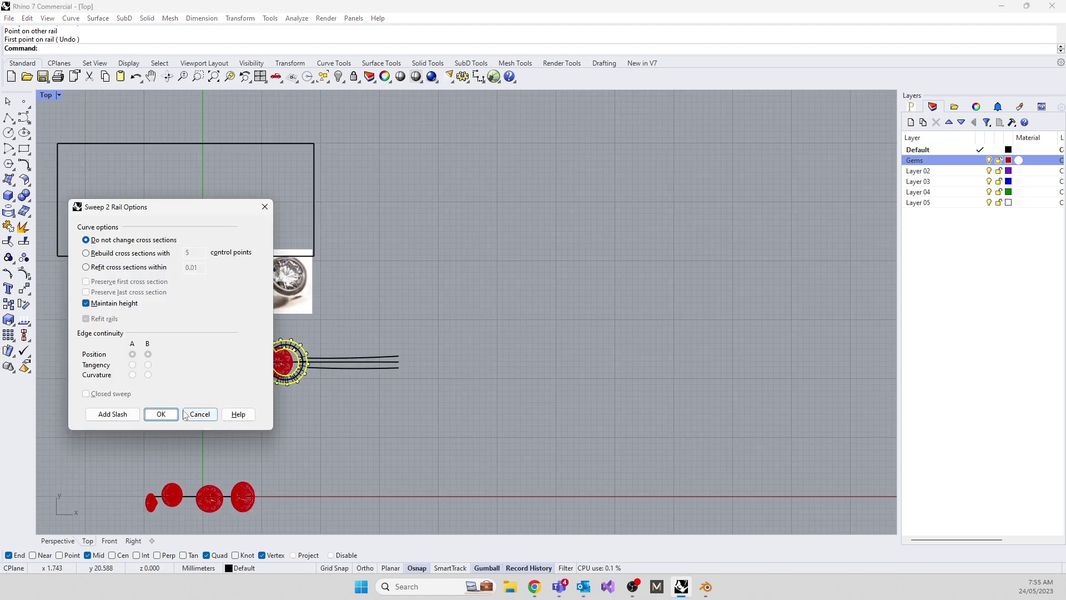
left_click(161, 414)
right_click_drag(248, 424, 309, 312)
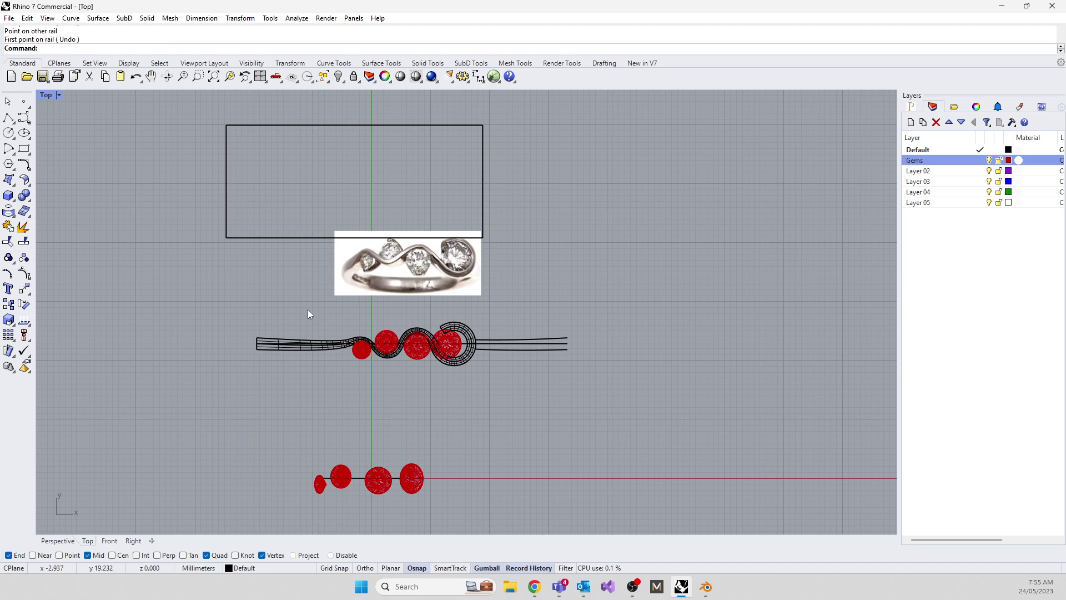
Restore the four-viewport layout and select the swept flat band in the perspective view
double_click(52, 95)
right_click_drag(666, 222, 601, 237)
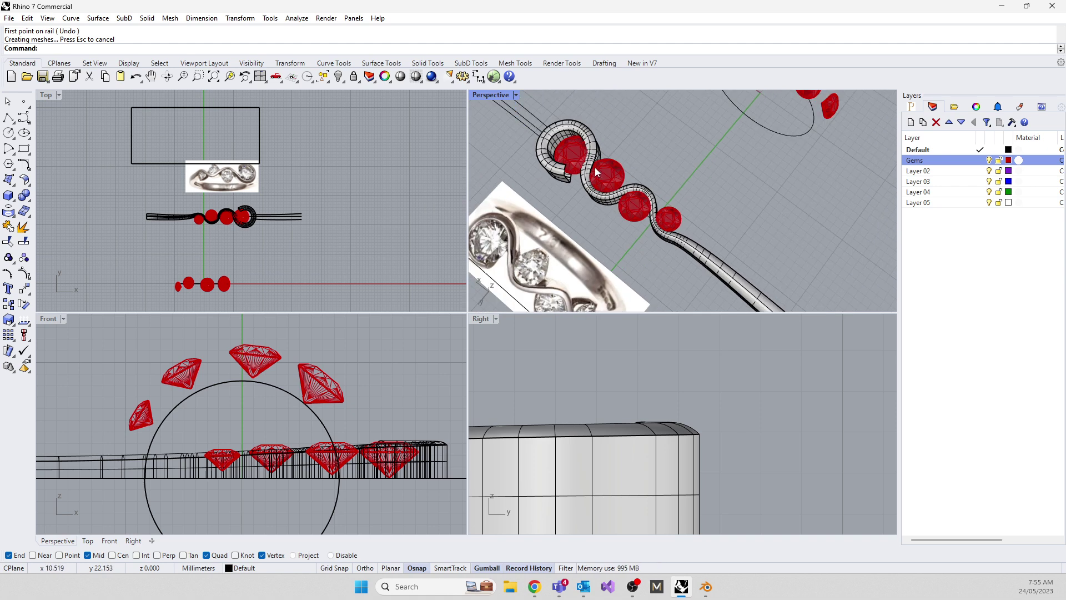
right_click_drag(739, 251, 689, 238)
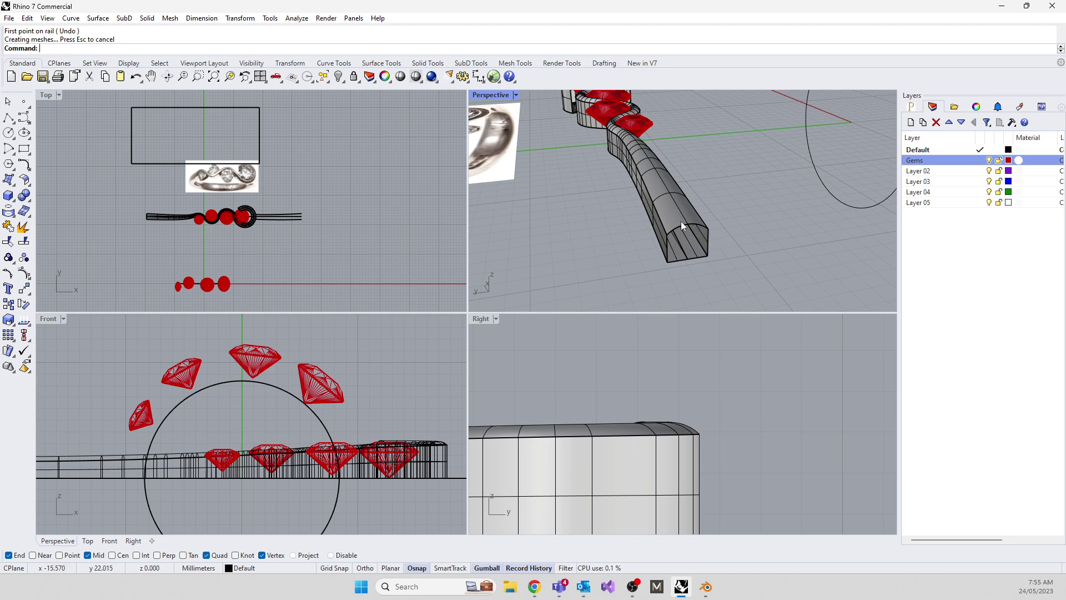
left_click(688, 214)
right_click_drag(689, 214, 612, 298)
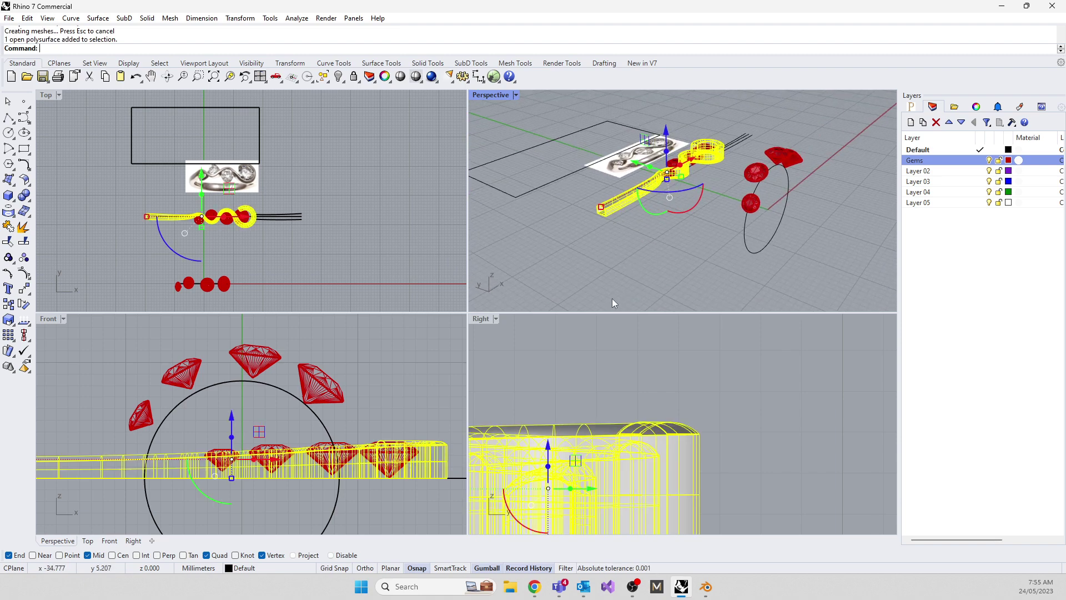
Try to flow a copy of the band from the straight base line onto the finger circle with Rigid=Yes
type("Flow")
key("Return")
scroll(588, 221, "up", 2)
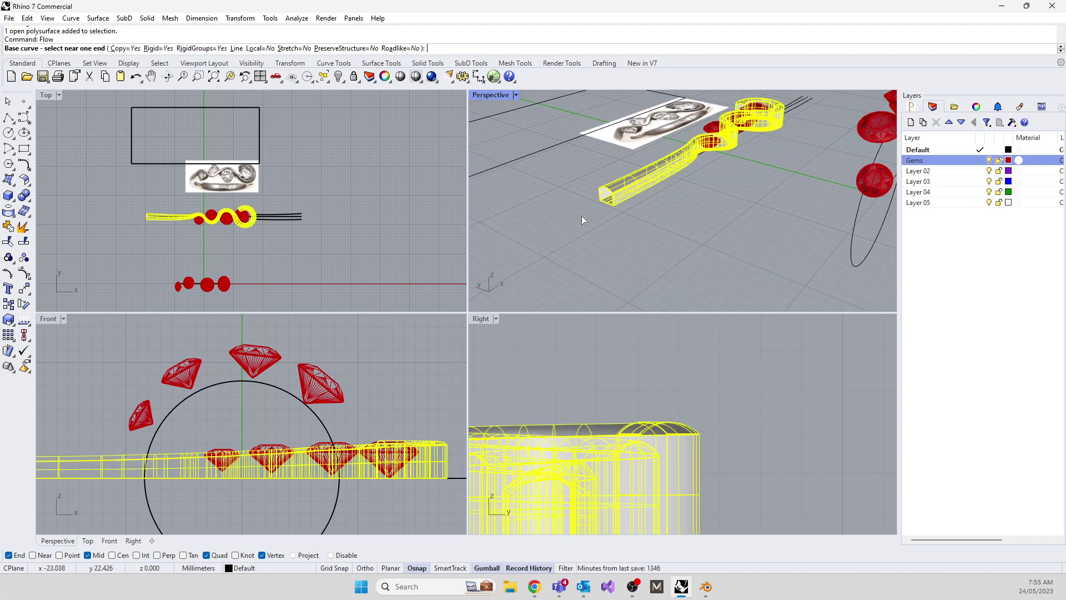
scroll(146, 215, "up", 10)
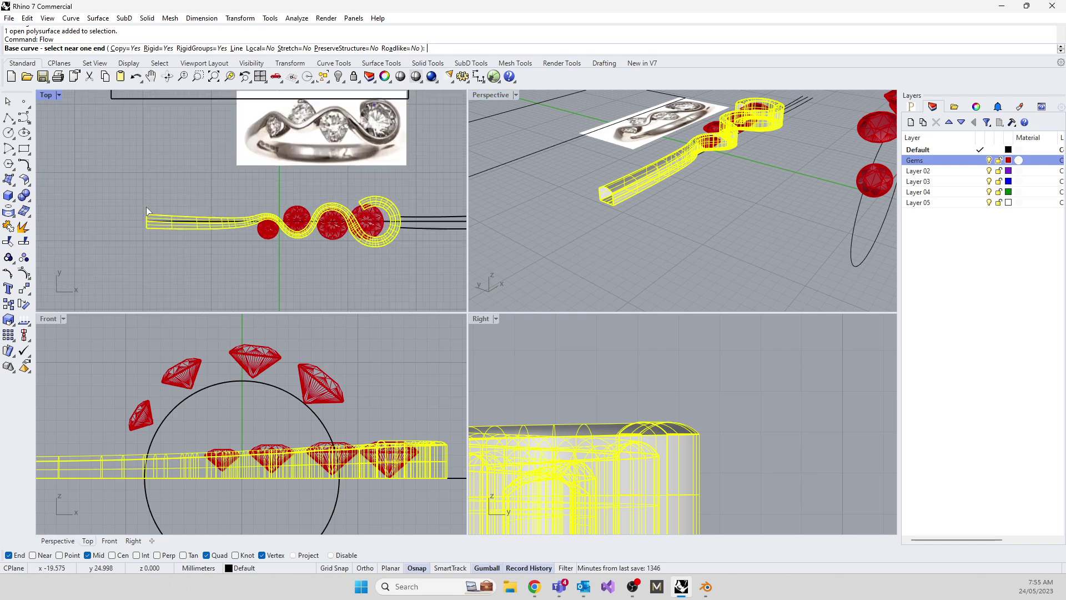
left_click(175, 221)
right_click_drag(666, 200, 699, 245)
left_click(699, 245)
right_click_drag(587, 264, 695, 254)
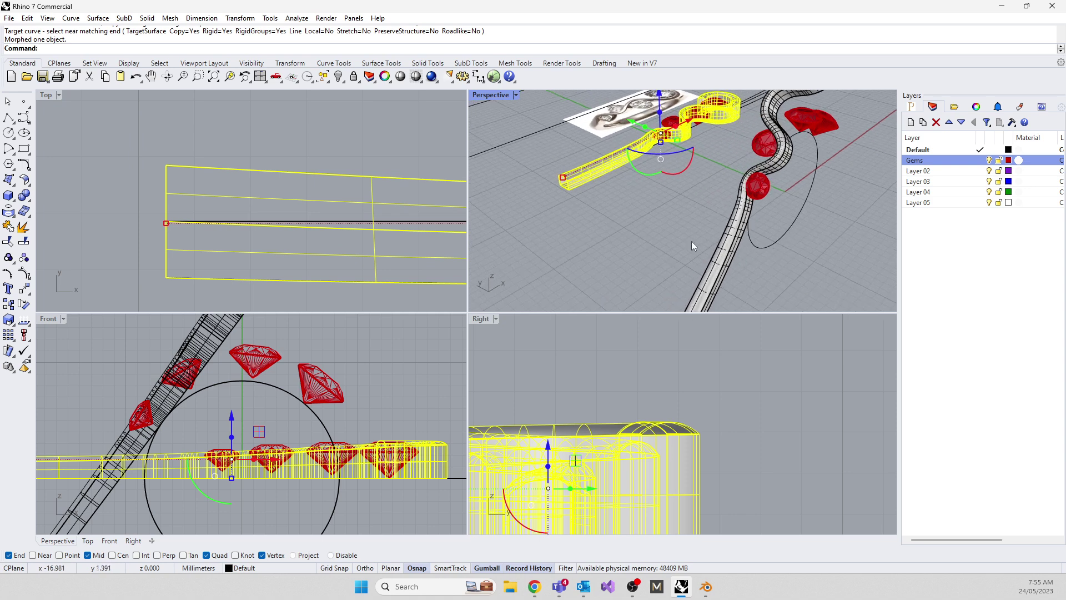
key("ctrl+z")
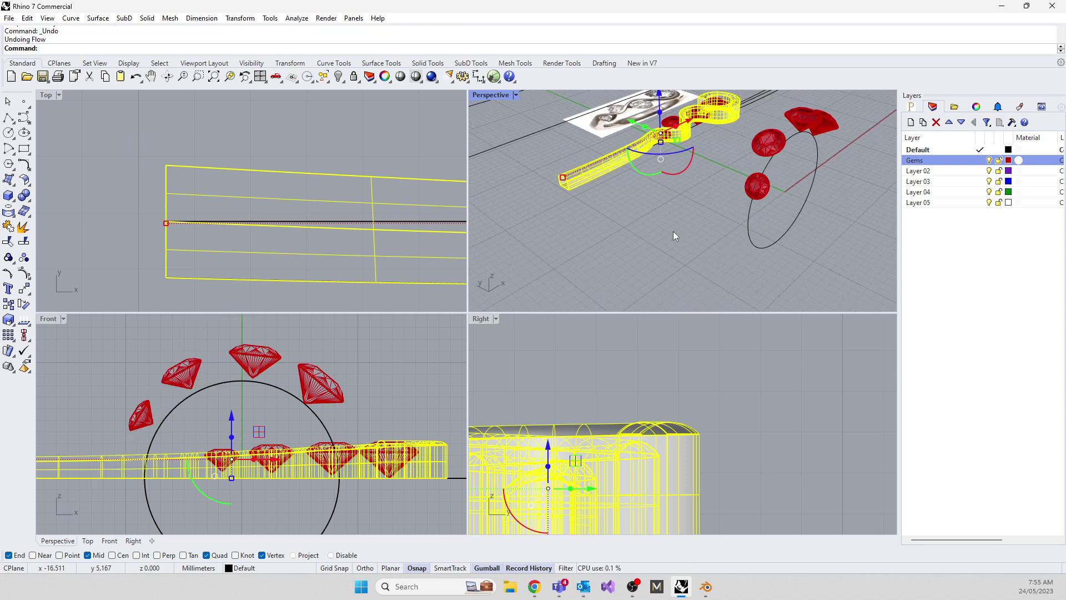
Flow a copy of the band from the left end of the straight base line onto the finger circle with Rigid=No
right_click(673, 231)
left_click(179, 221)
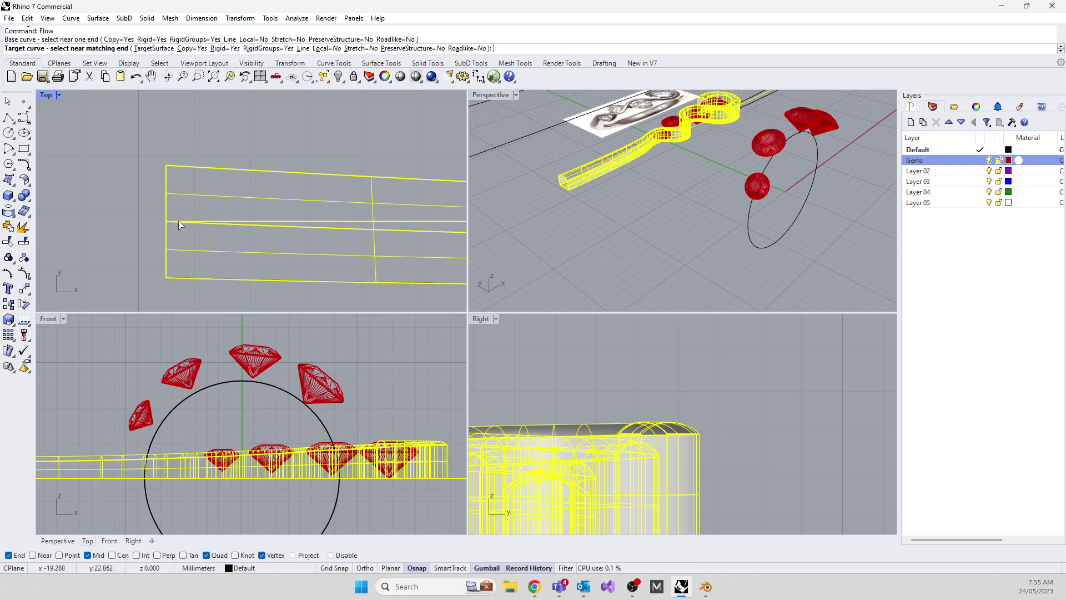
left_click(225, 49)
right_click_drag(694, 233, 731, 251)
left_click(738, 254)
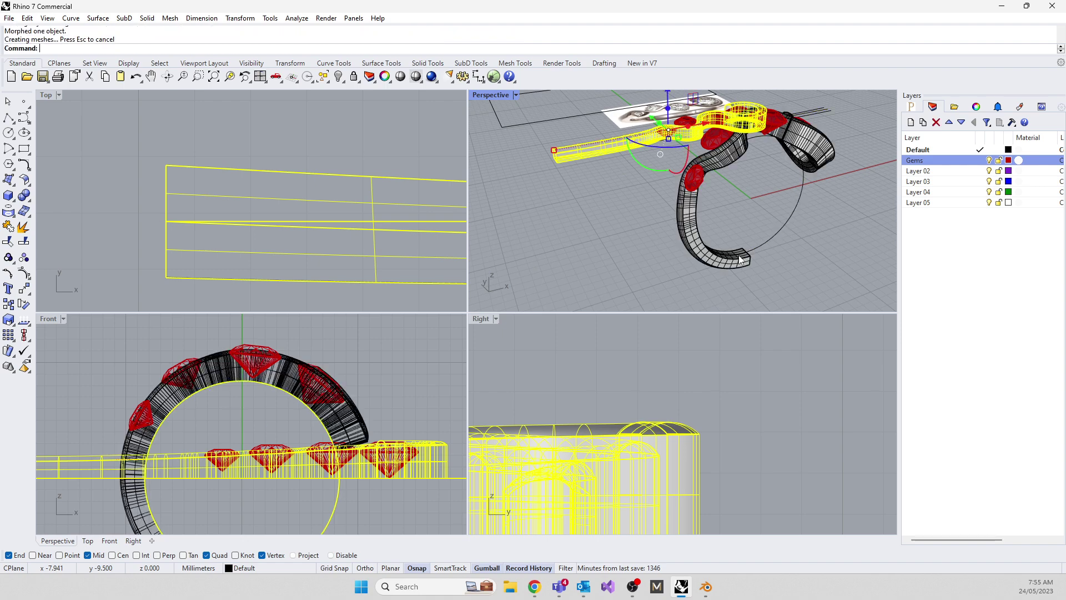
right_click_drag(581, 235, 615, 151)
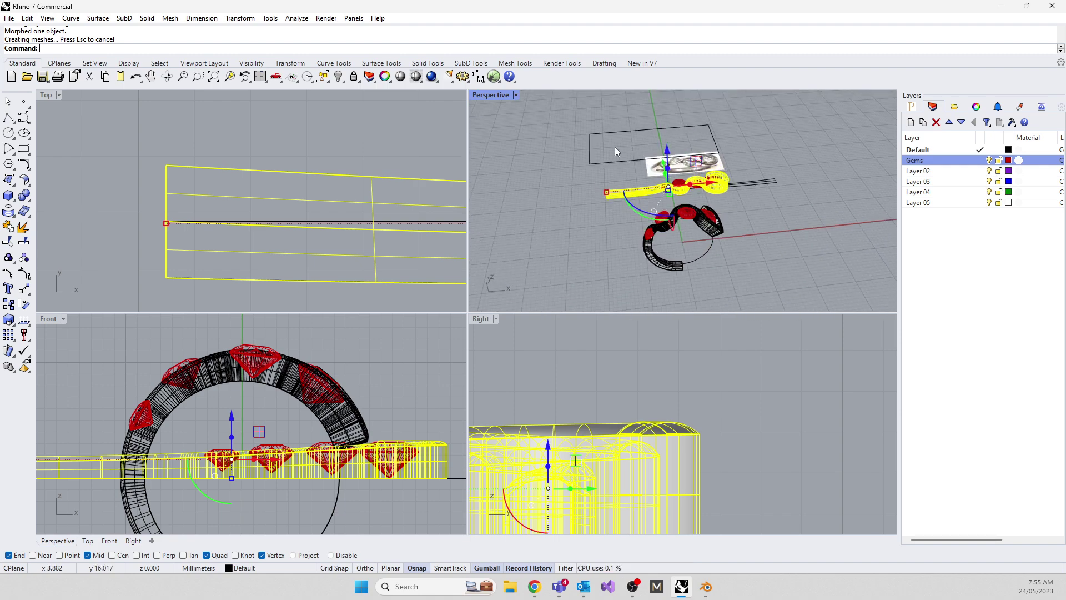
Maximize the perspective view, set its display mode to Wireframe and deselect the flat band
double_click(485, 93)
right_click_drag(369, 198, 442, 401)
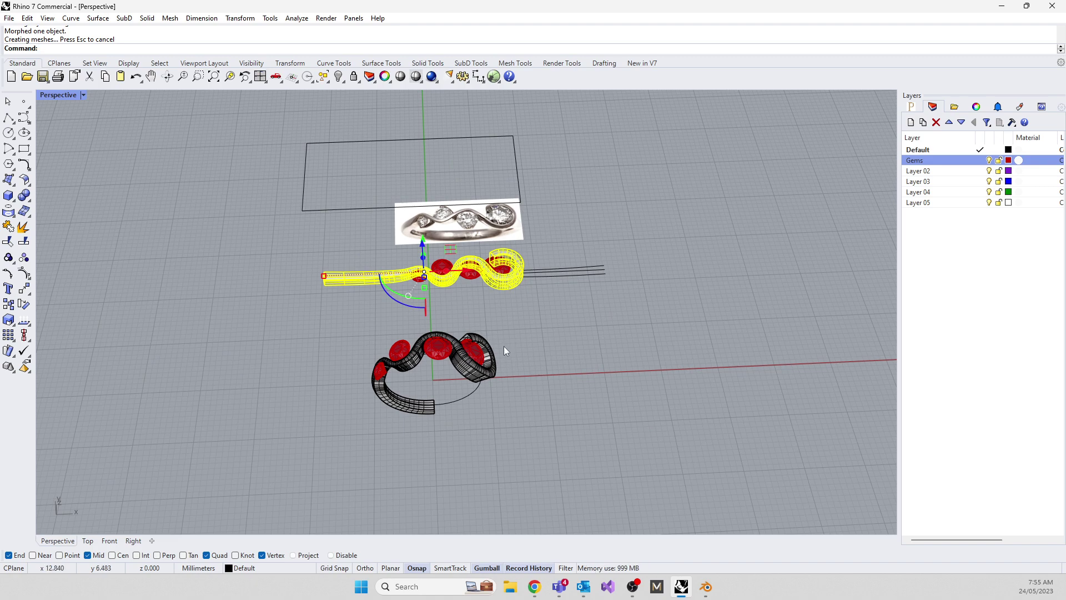
right_click_drag(479, 315, 311, 297)
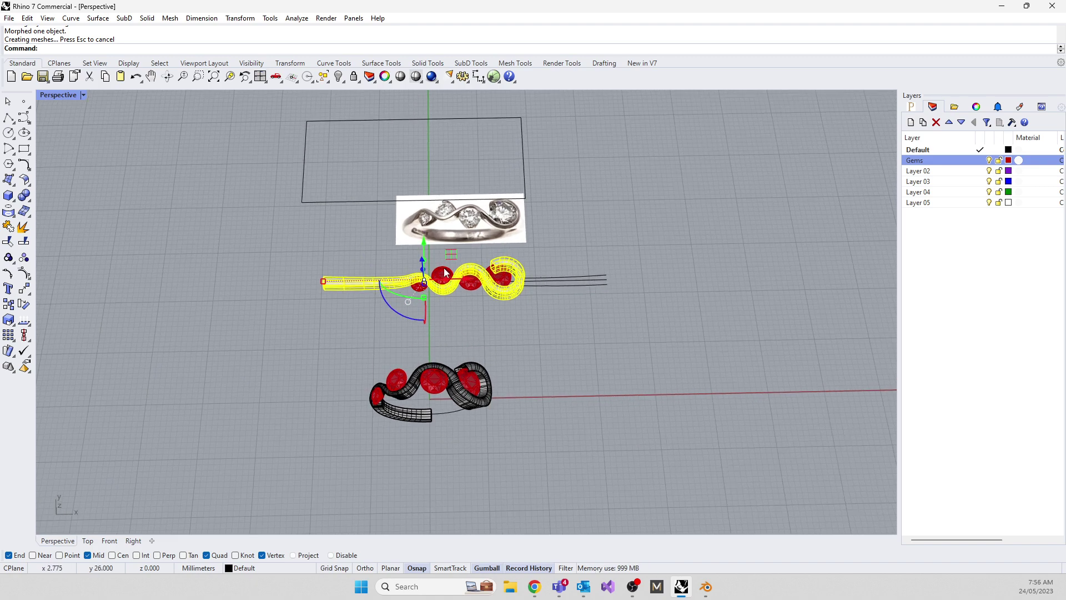
scroll(305, 297, "up", 3)
scroll(283, 284, "up", 2)
left_click(69, 98)
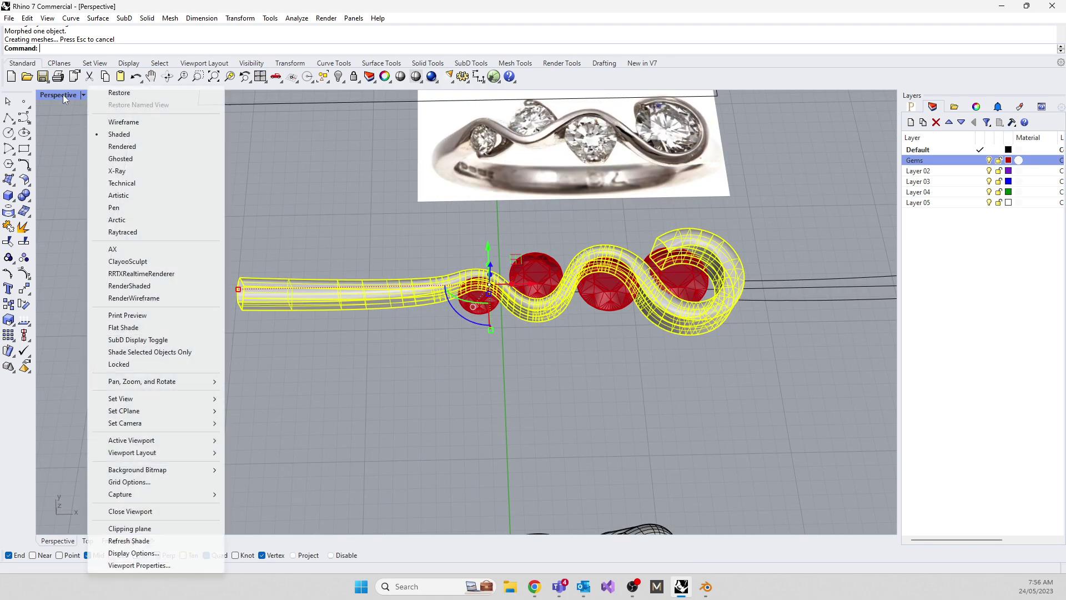
left_click(125, 122)
right_click_drag(177, 380, 508, 309)
key("Escape")
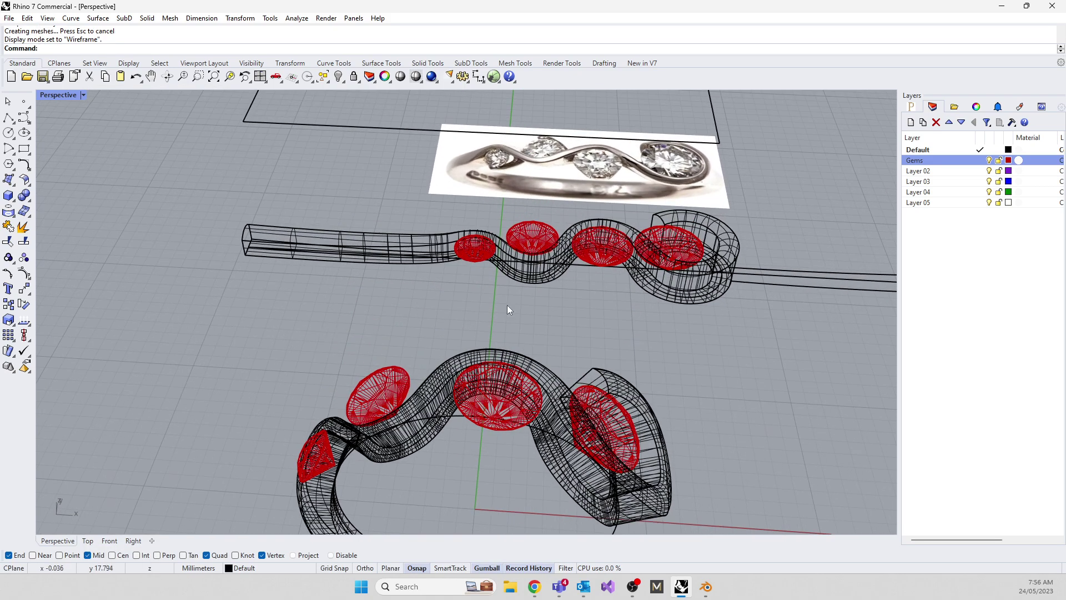
Scale the flat wavy band in one direction from its straight end to about 0.96 of its length, using the guide line's far end as reference
left_click(713, 291)
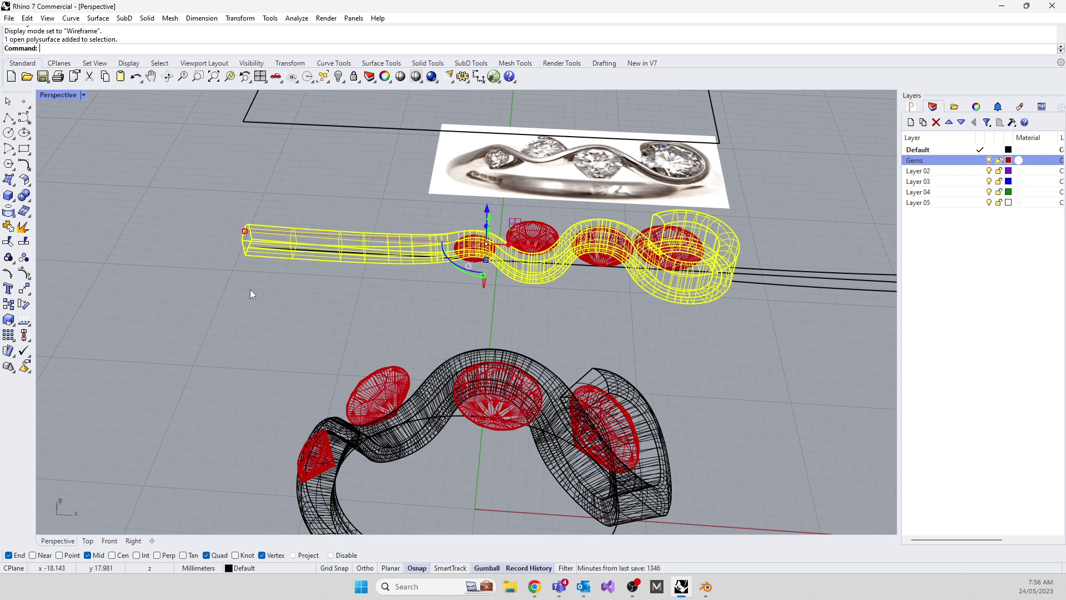
type("le1D")
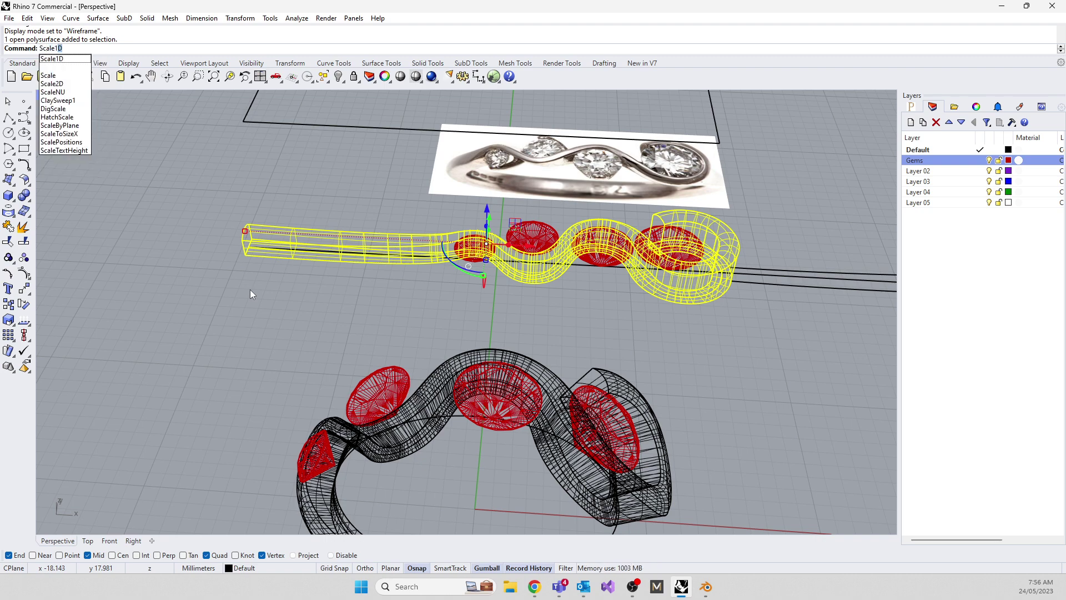
key("Return")
scroll(268, 270, "up", 5)
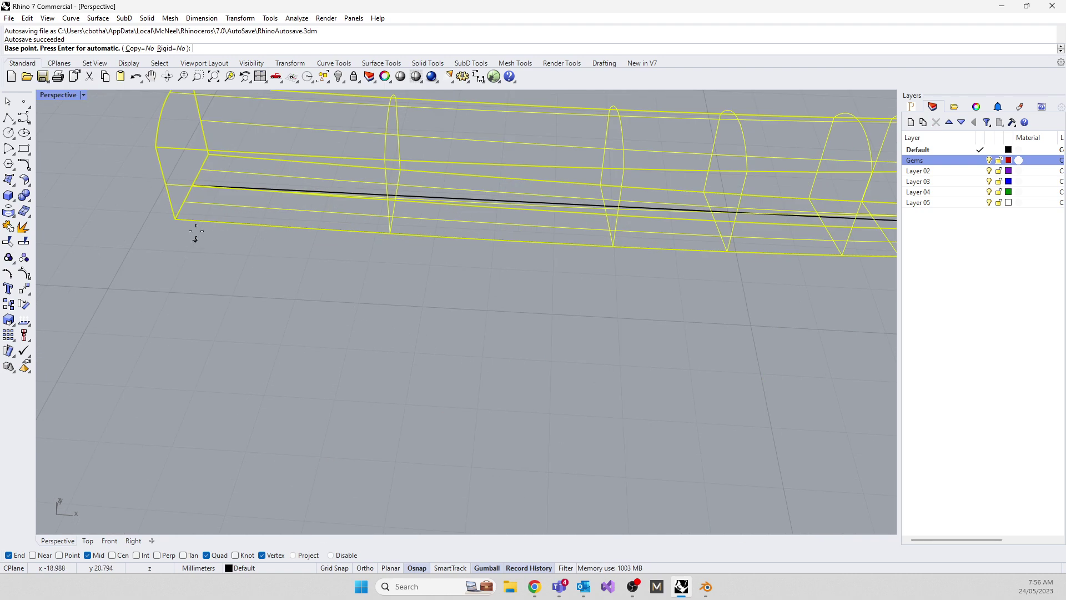
left_click(196, 183)
scroll(124, 372, "down", 5)
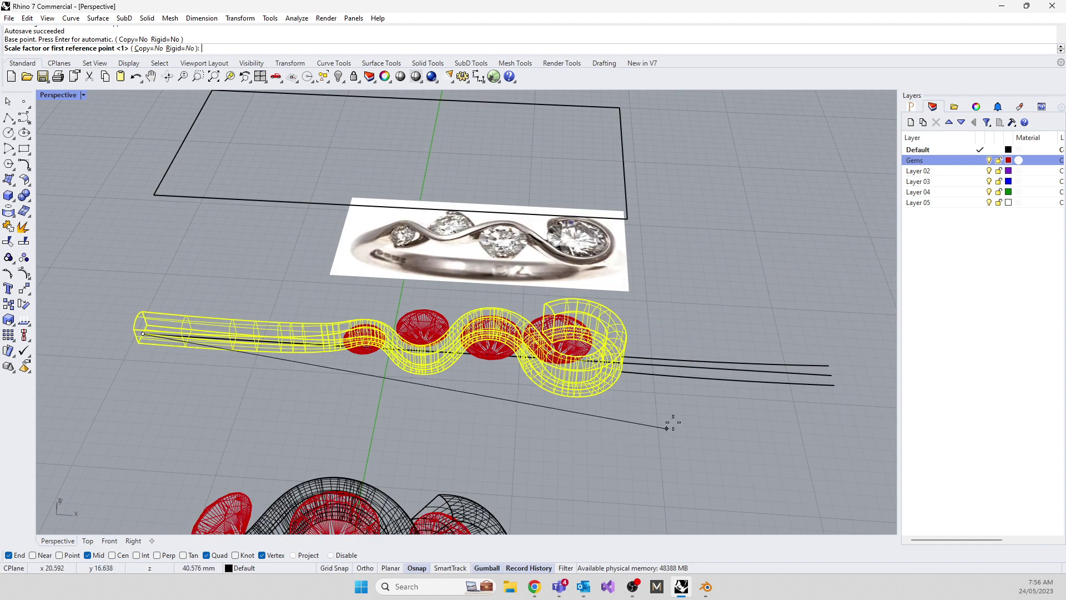
left_click(831, 375)
left_click(806, 374)
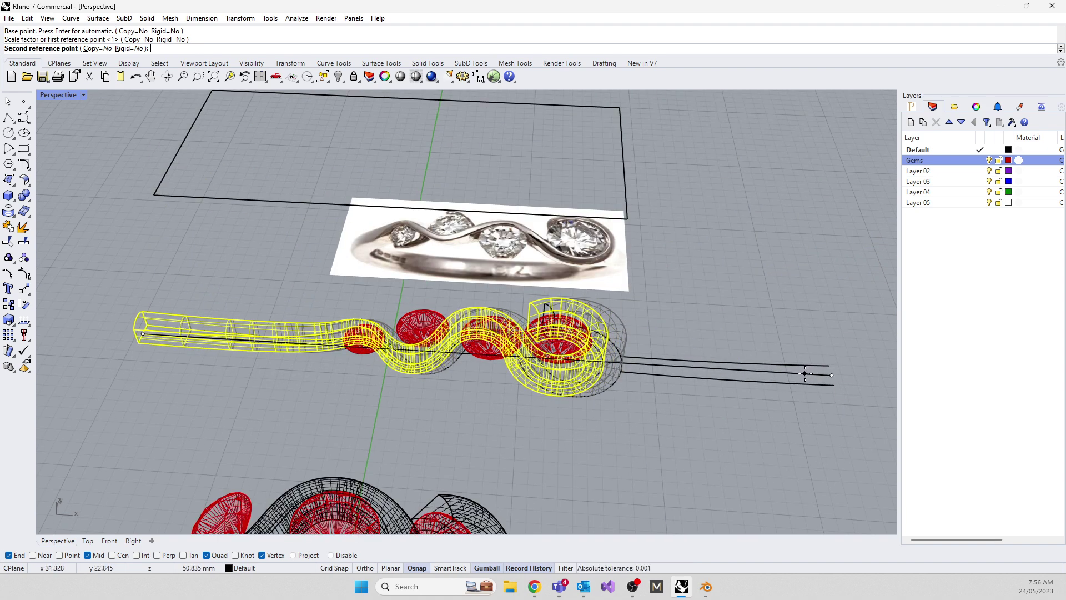
left_click(553, 316)
Shorten the flat band again with Scale1D from the same end, placing the second reference point about 49.7 mm from the base
right_click_drag(474, 258, 338, 361)
key("Return")
scroll(168, 280, "up", 5)
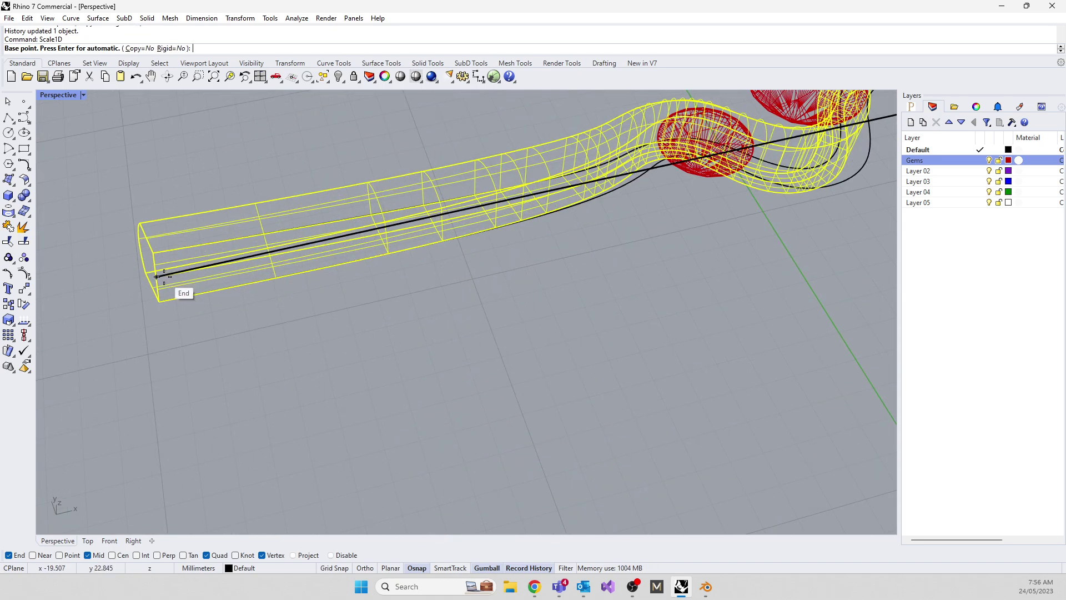
left_click(166, 279)
scroll(143, 307, "down", 5)
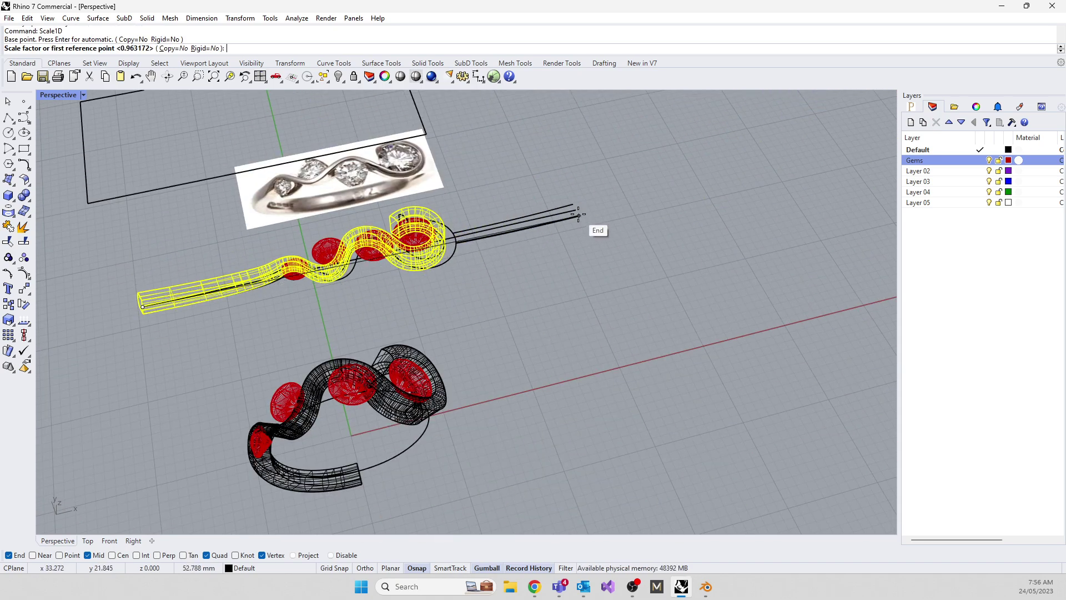
left_click(577, 214)
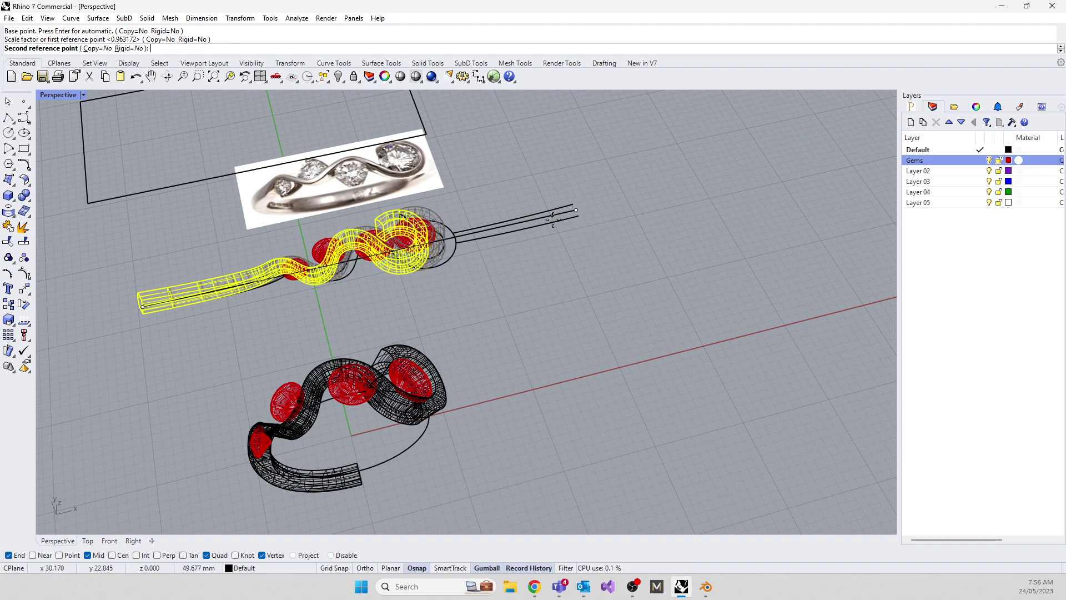
left_click(551, 221)
right_click_drag(431, 429, 399, 450)
Set the perspective view's display mode to Shaded
left_click(354, 341)
right_click_drag(322, 330, 411, 244)
scroll(411, 244, "up", 3)
left_click(475, 223)
scroll(458, 244, "down", 4)
right_click_drag(438, 305, 436, 318)
left_click(435, 318)
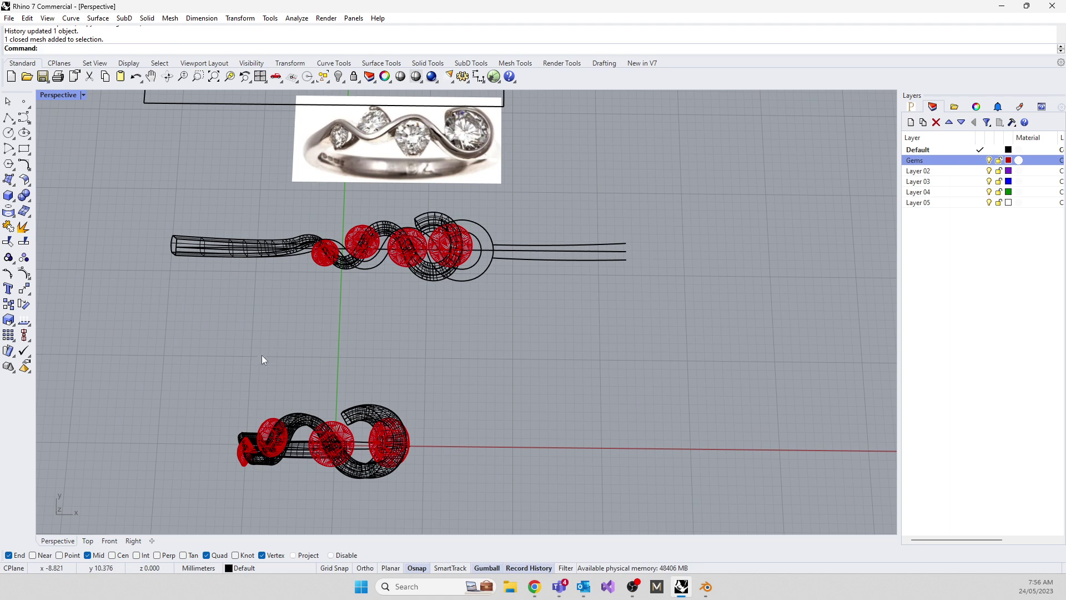
scroll(455, 250, "up", 2)
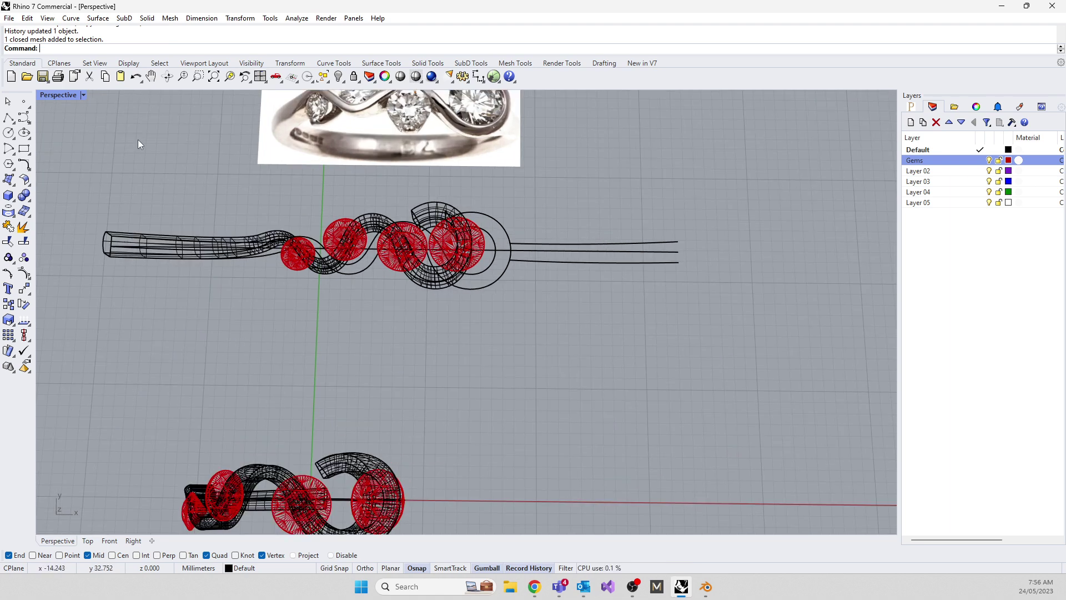
left_click(58, 95)
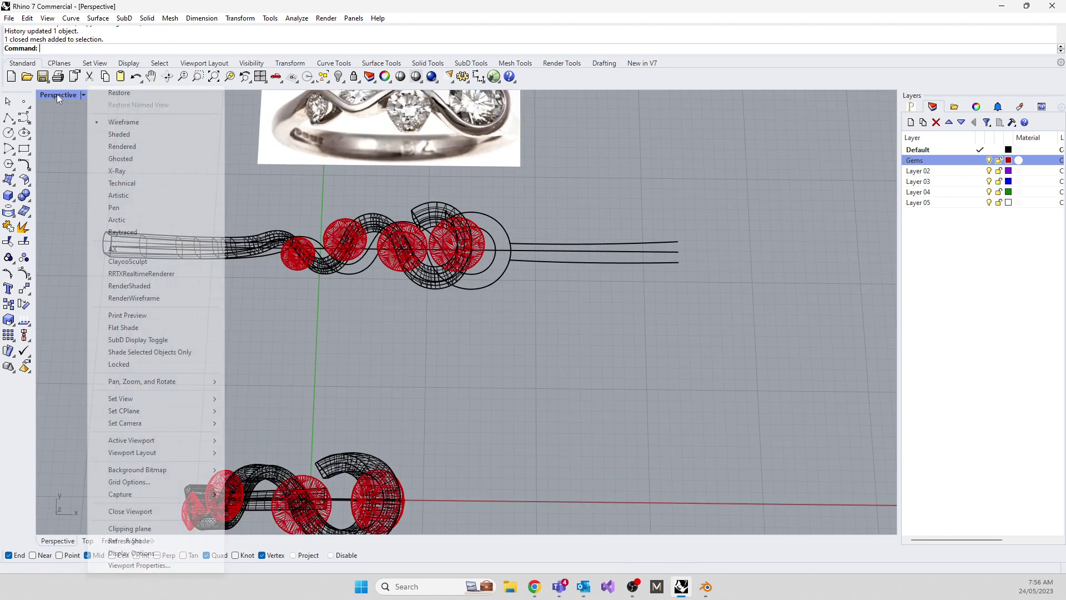
left_click(113, 134)
Move the largest gem of the flat layout along the X axis into the band's end loop
left_click(478, 247)
left_click_drag(495, 245, 479, 244)
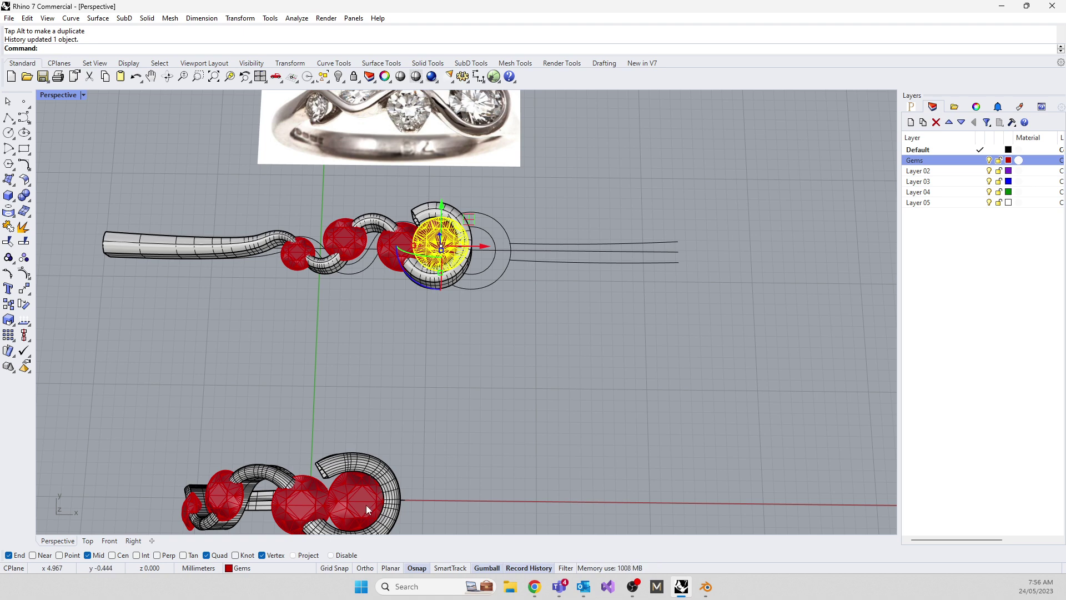
right_click_drag(404, 436, 409, 382)
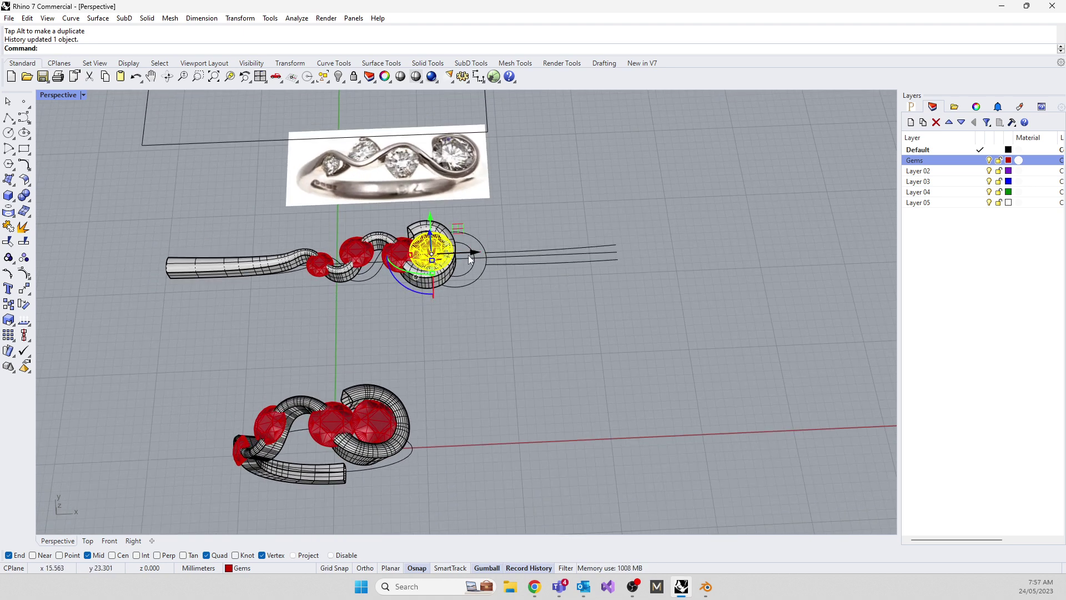
left_click_drag(468, 256, 475, 255)
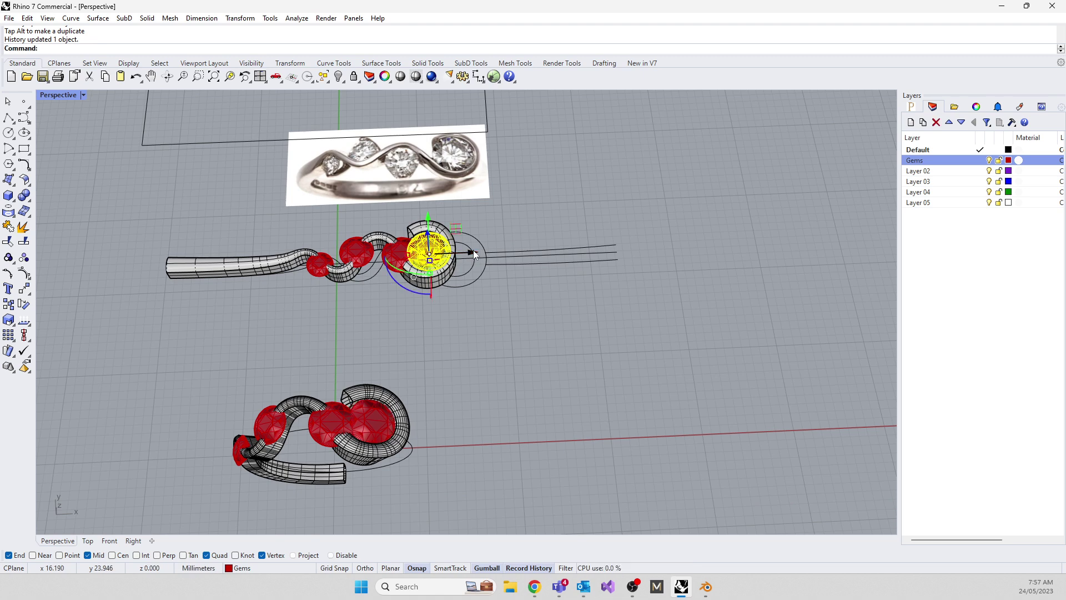
Move the gem beside the largest one along the X axis into its curve of the shortened band
left_click(398, 256)
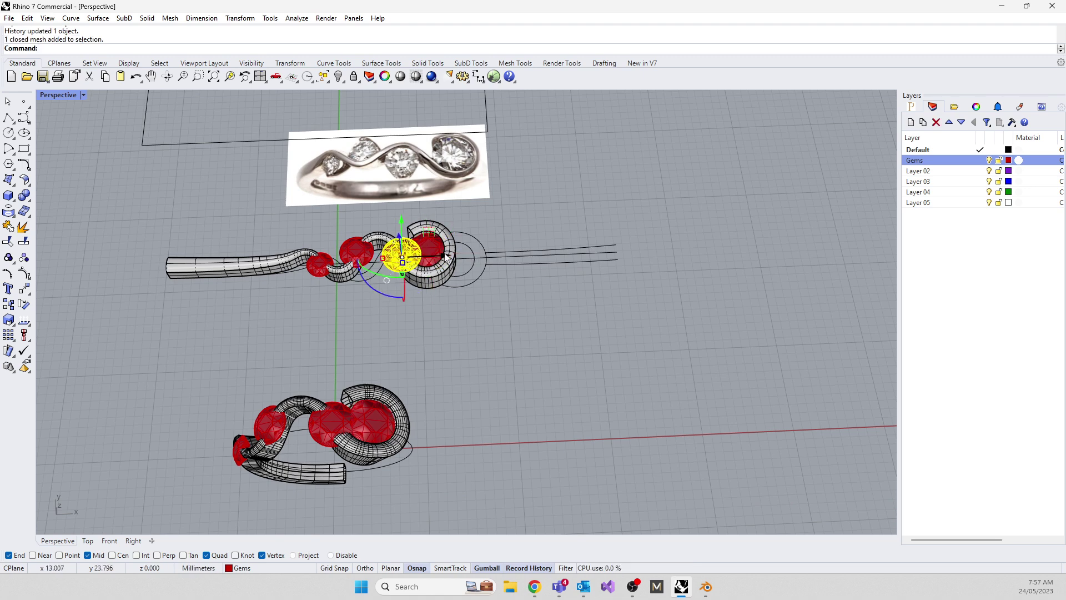
left_click_drag(450, 257, 428, 261)
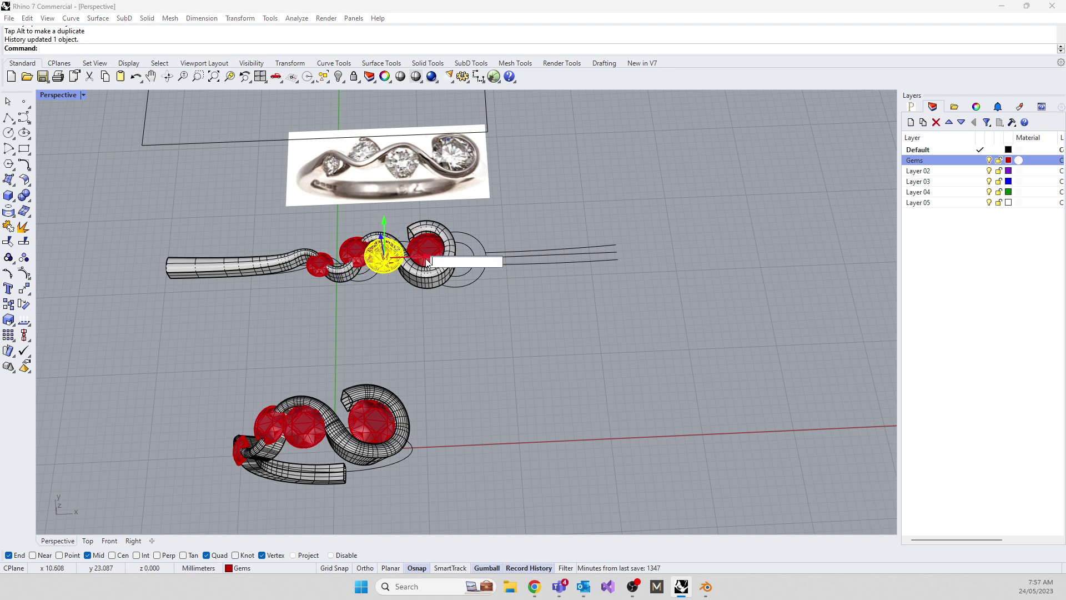
left_click_drag(425, 256, 422, 255)
Slide the smallest gem toward the straight end, and move the next gem along the X axis into its own bend
left_click(349, 251)
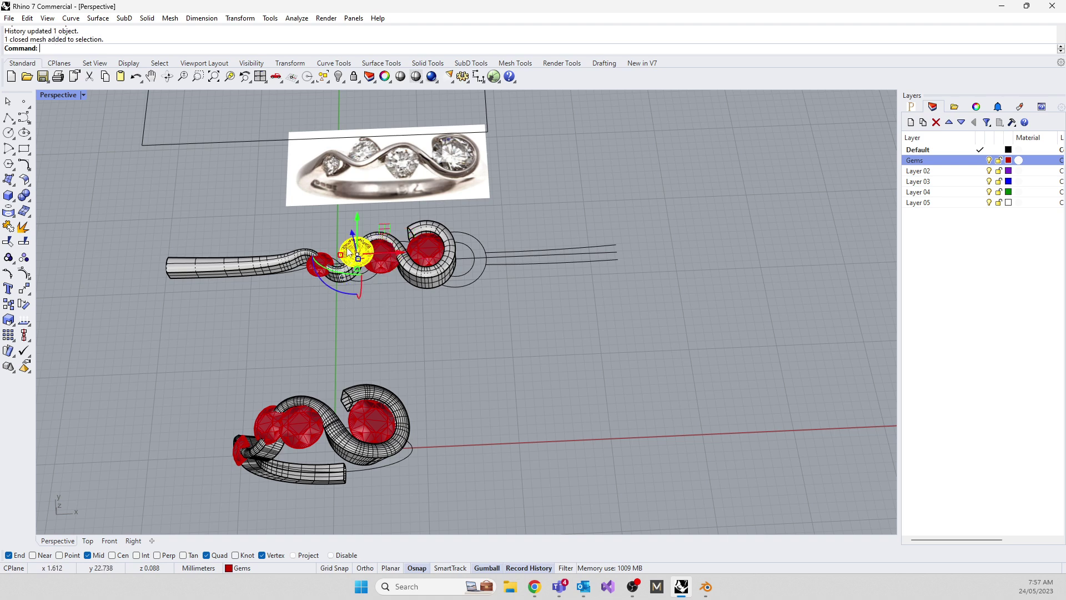
left_click(309, 271)
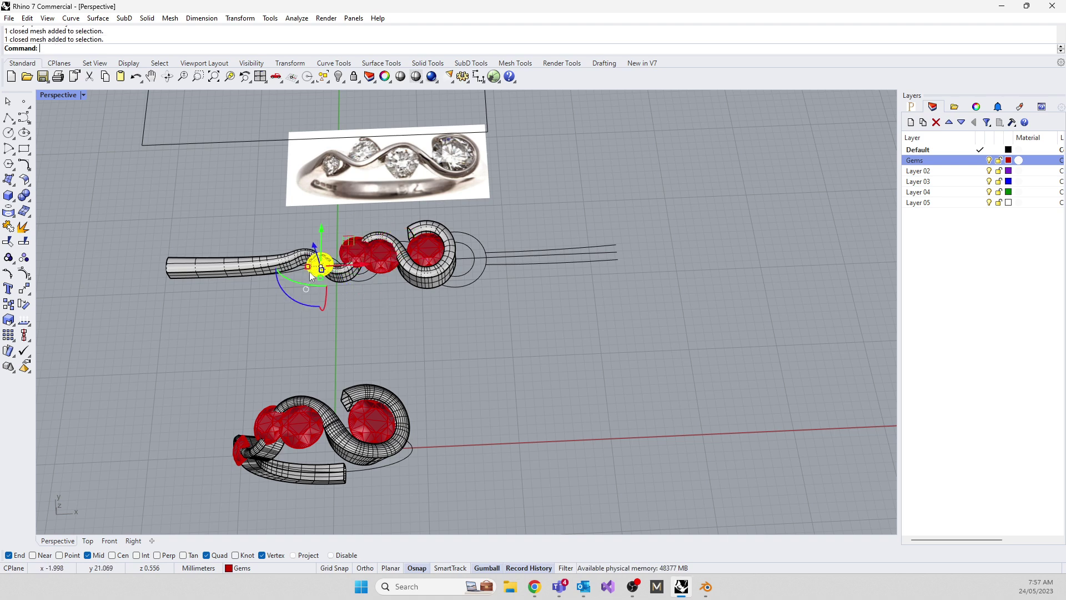
left_click_drag(364, 268, 302, 268)
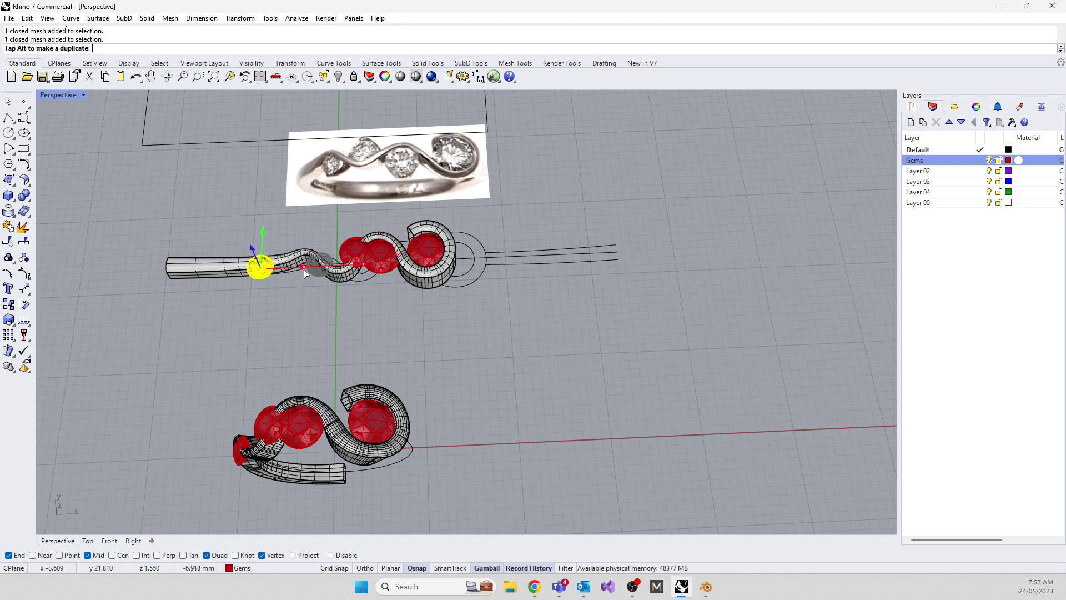
left_click(359, 247)
left_click_drag(401, 255, 381, 258)
right_click_drag(381, 258, 392, 398)
right_click_drag(621, 428, 437, 451)
right_click_drag(318, 289, 233, 422)
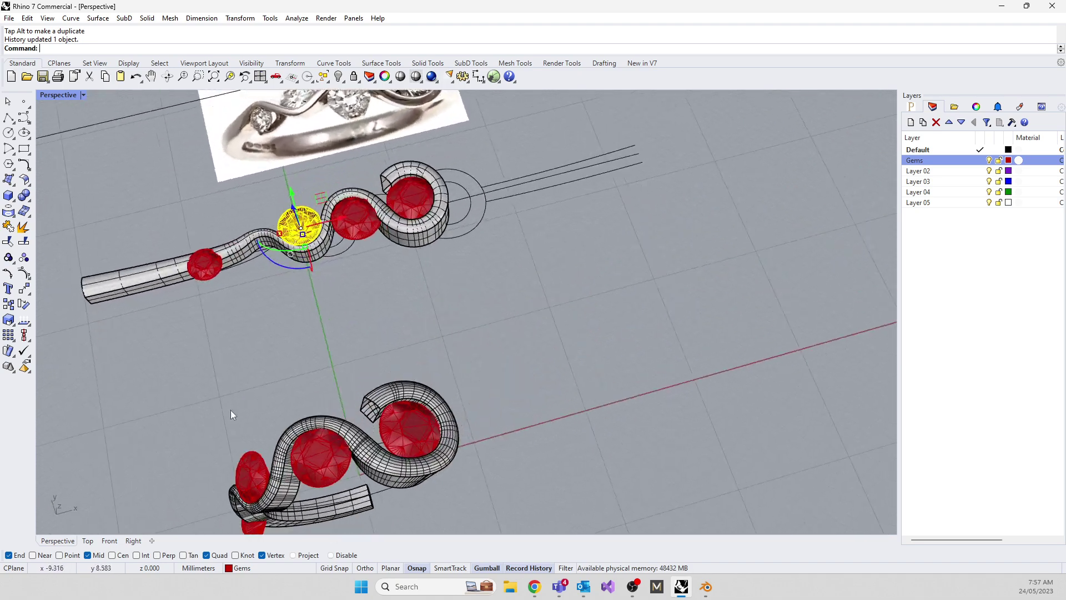
Bring the smallest gem back along the band into the first bend beside the straight section
left_click(203, 269)
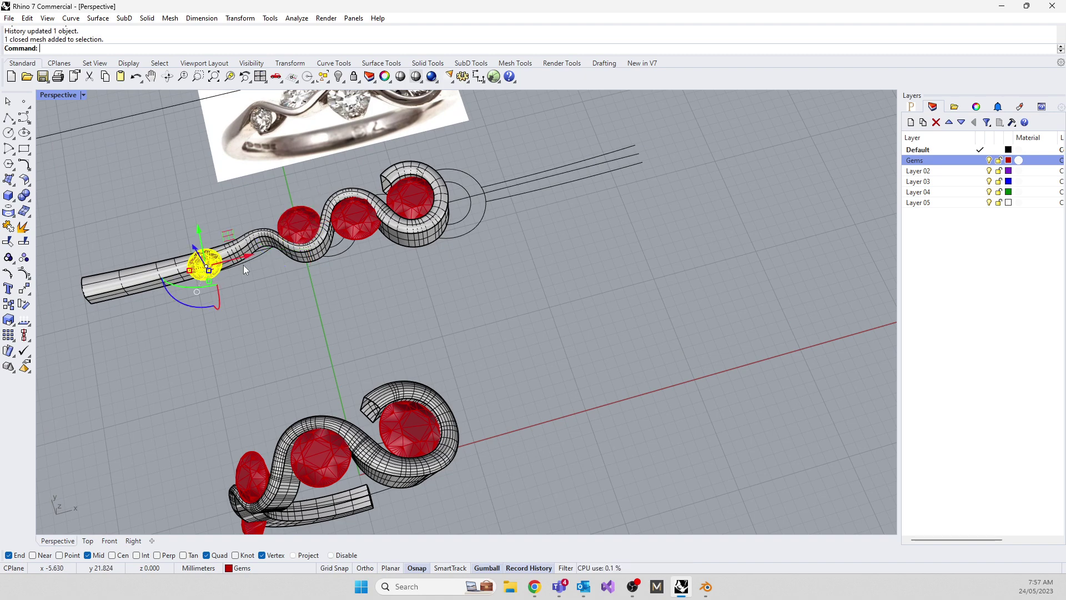
left_click_drag(207, 264, 262, 252)
right_click_drag(211, 508, 461, 371)
Nudge the two middle gems of the flat layout so they sit snugly inside their curves of the band
left_click(368, 304)
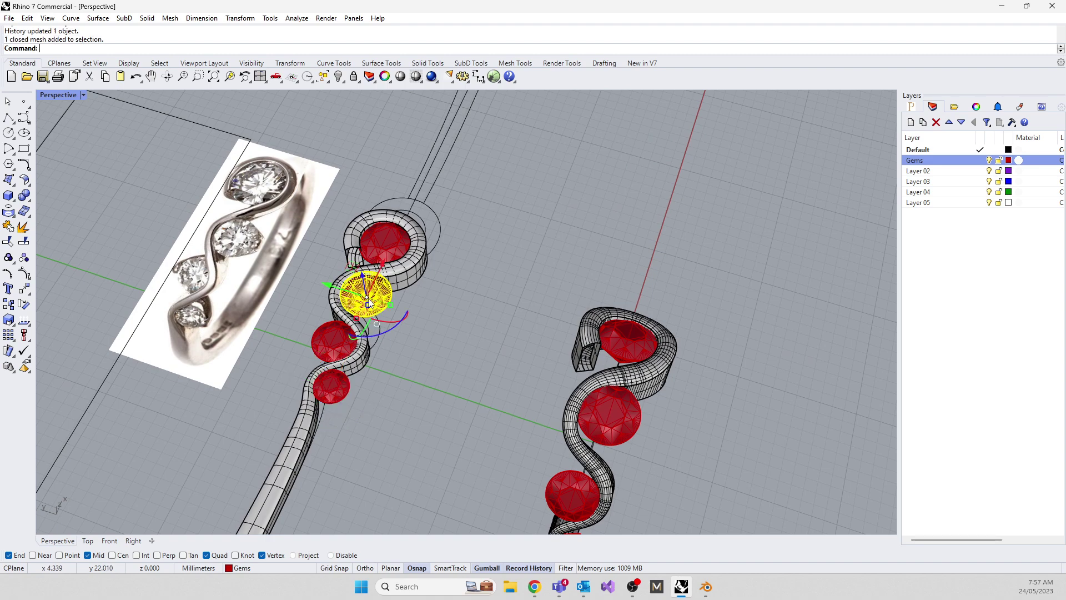
left_click_drag(383, 269, 444, 385)
right_click_drag(458, 415, 472, 389)
left_click_drag(359, 316, 359, 311)
scroll(657, 431, "up", 4)
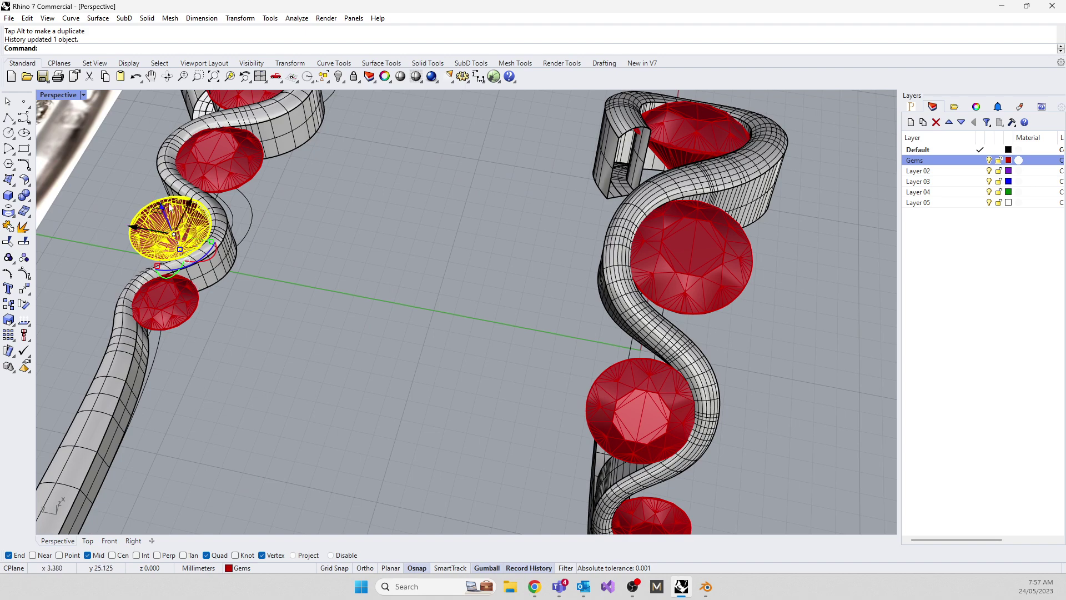
right_click_drag(209, 256, 272, 261)
scroll(272, 262, "down", 4)
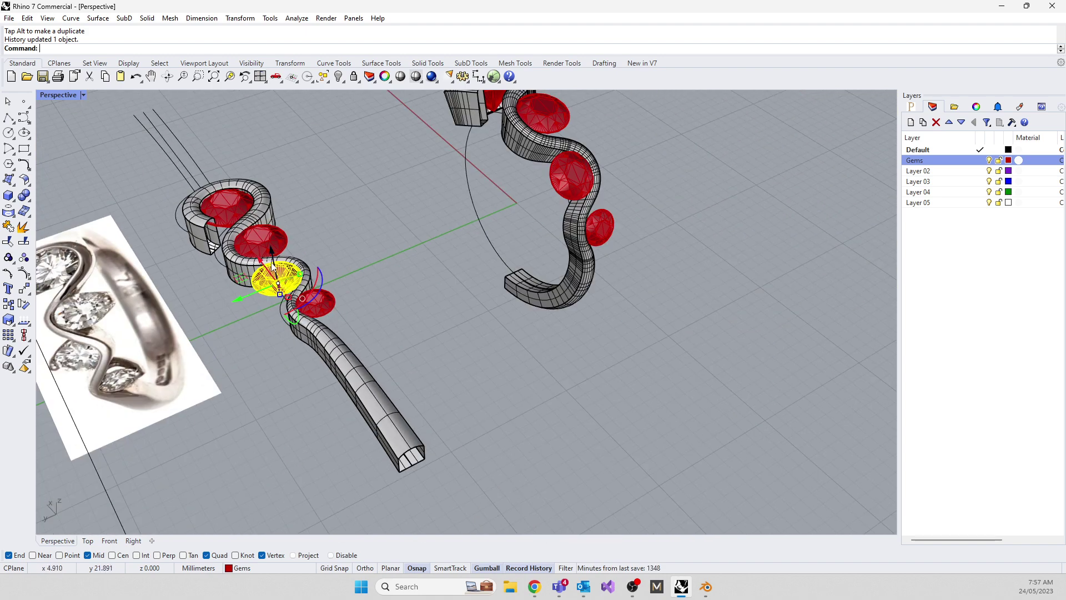
scroll(272, 266, "up", 4)
left_click_drag(282, 284, 306, 320)
Fine-tune the smallest gem's position in the first bend of the flat band
right_click_drag(395, 326, 348, 362)
left_click(342, 444)
right_click_drag(371, 413, 518, 453)
right_click_drag(285, 363, 420, 348)
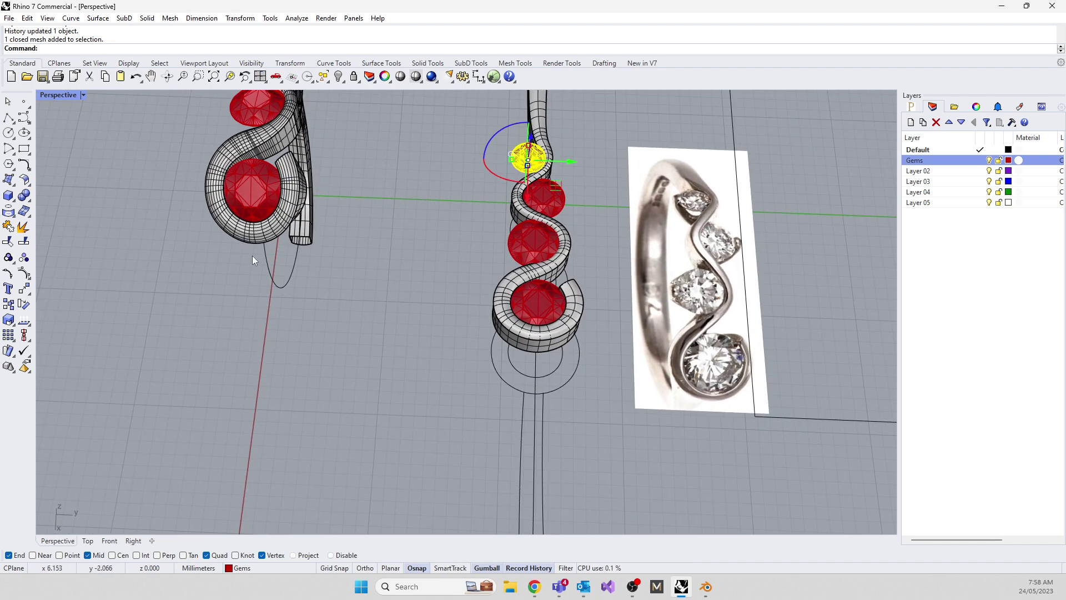
Scale the flat wavy band slightly wider along the Y axis to fit around the gems
right_click_drag(252, 255, 244, 280)
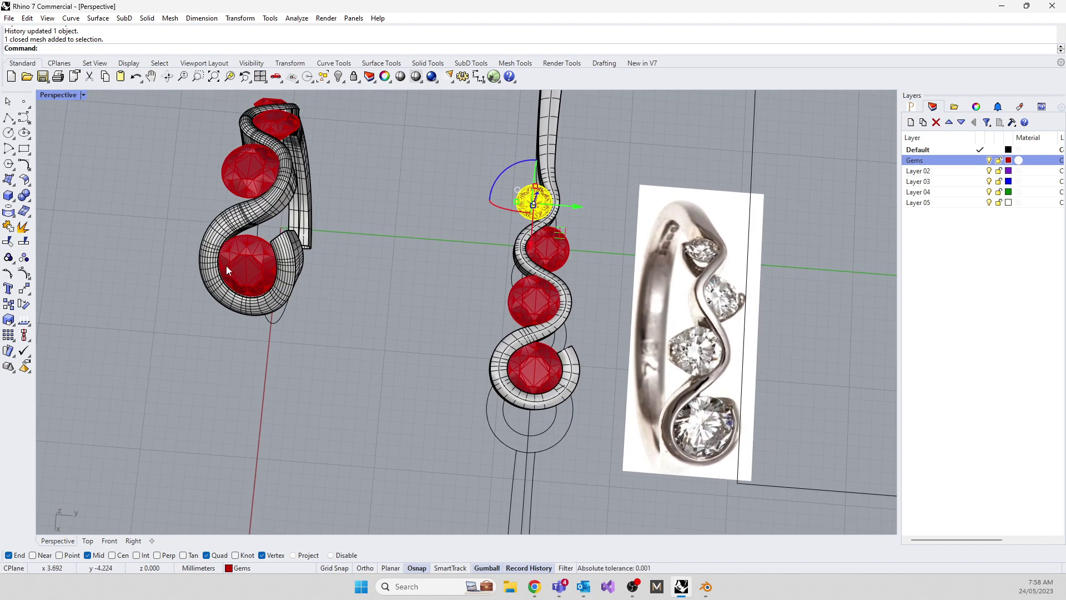
right_click_drag(247, 270, 234, 349)
right_click_drag(403, 315, 419, 357)
left_click(510, 336)
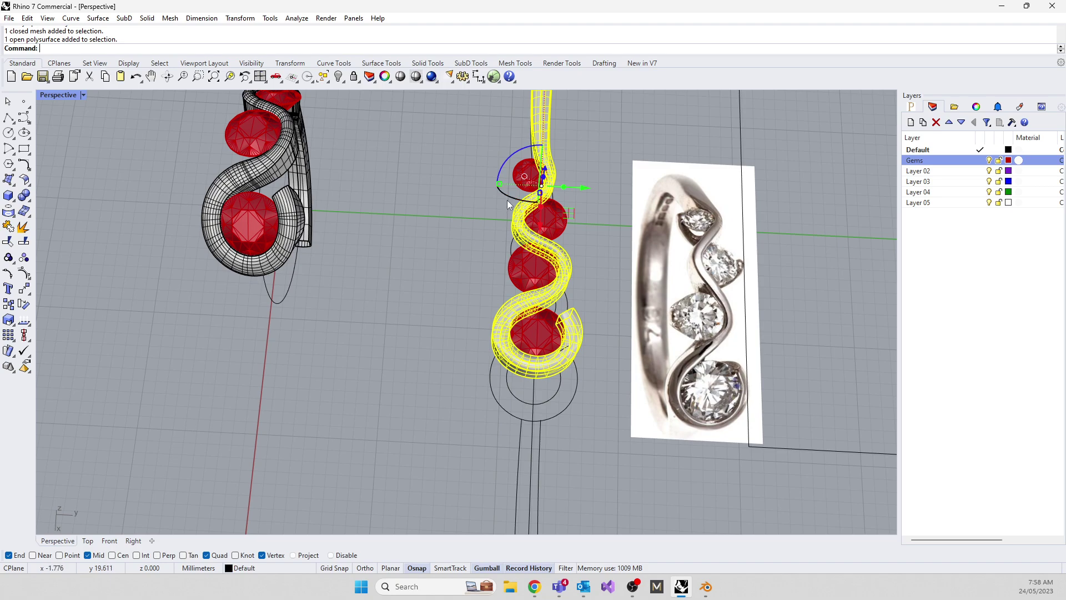
left_click_drag(501, 183, 495, 184)
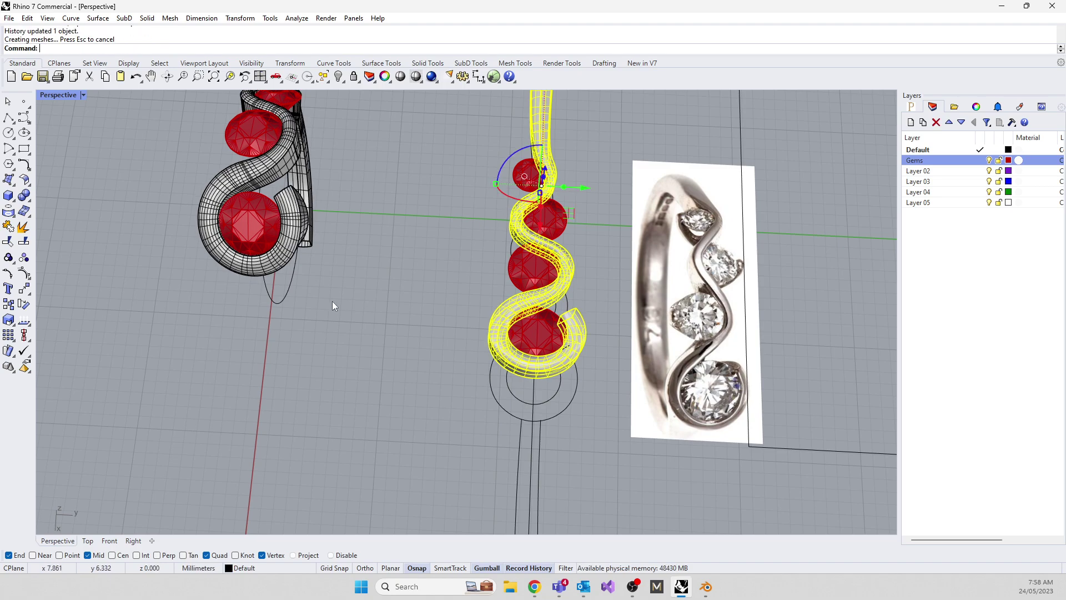
Examine how the band wraps the stones in the reference photo and compare it with the open end of the modelled loop
right_click_drag(325, 296, 619, 257)
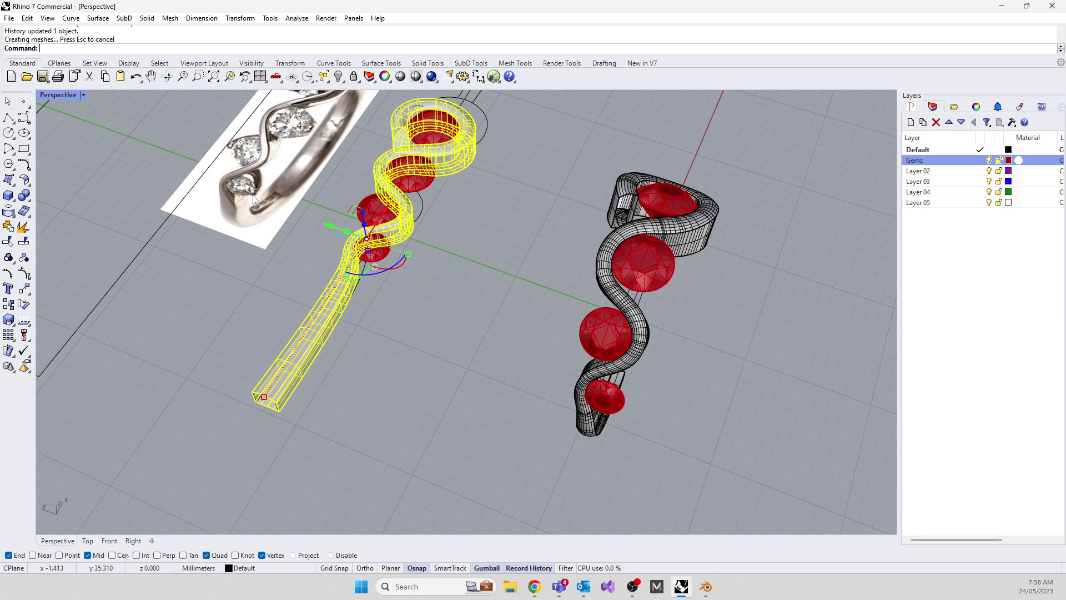
scroll(235, 152, "up", 5)
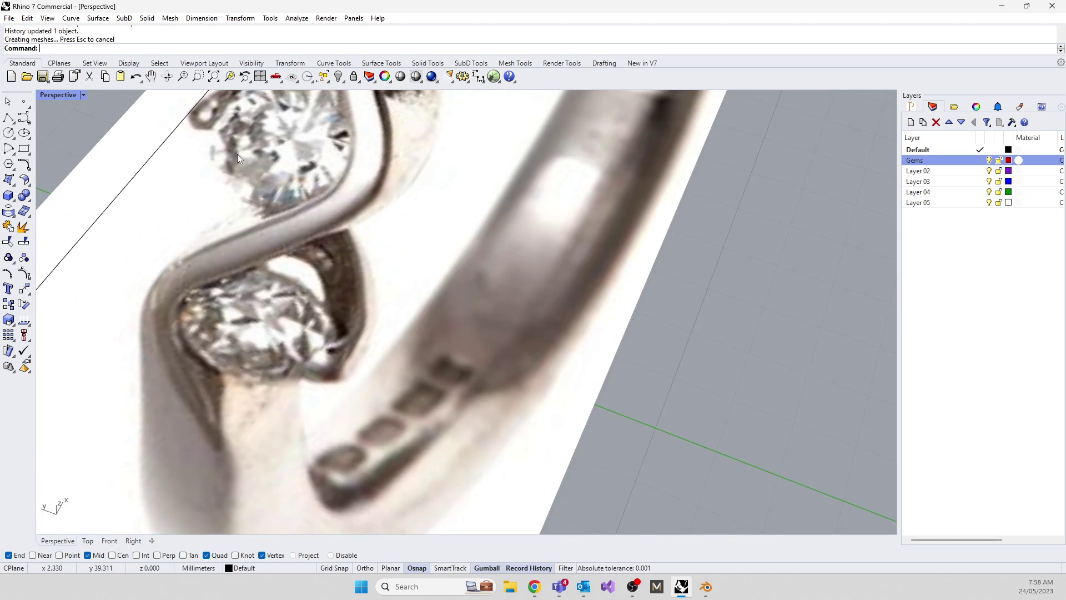
scroll(354, 329, "down", 10)
right_click_drag(354, 329, 438, 282)
scroll(438, 282, "up", 5)
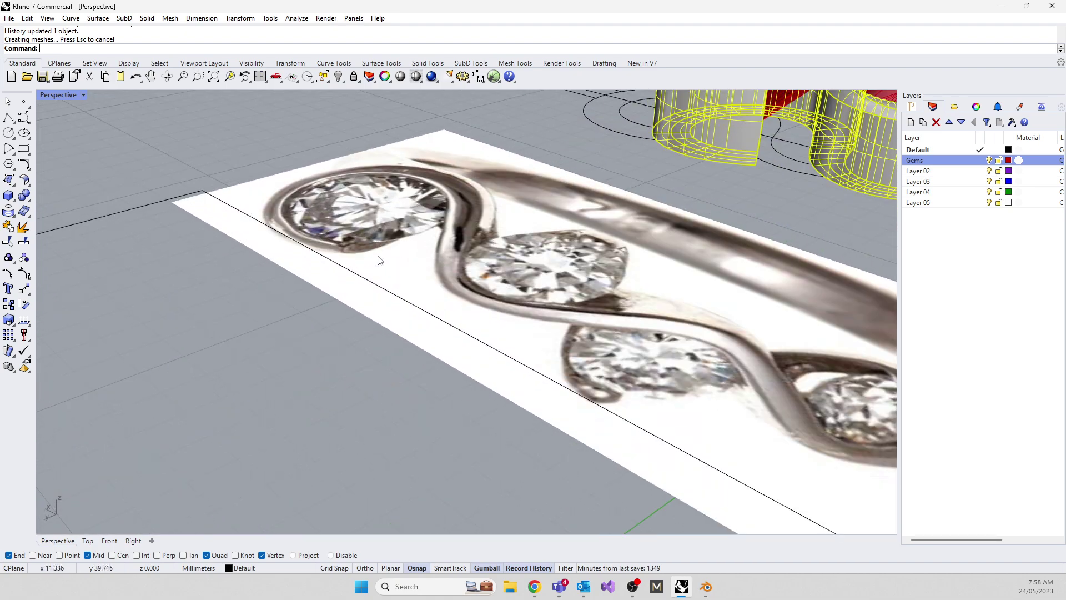
right_click_drag(335, 248, 244, 243)
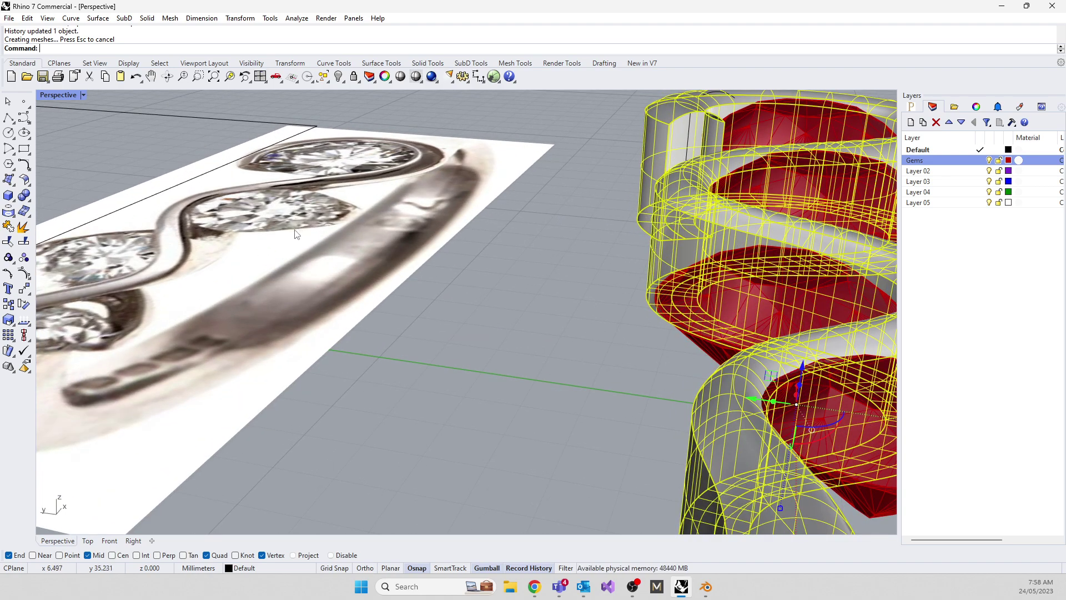
scroll(448, 243, "down", 5)
scroll(372, 307, "up", 6)
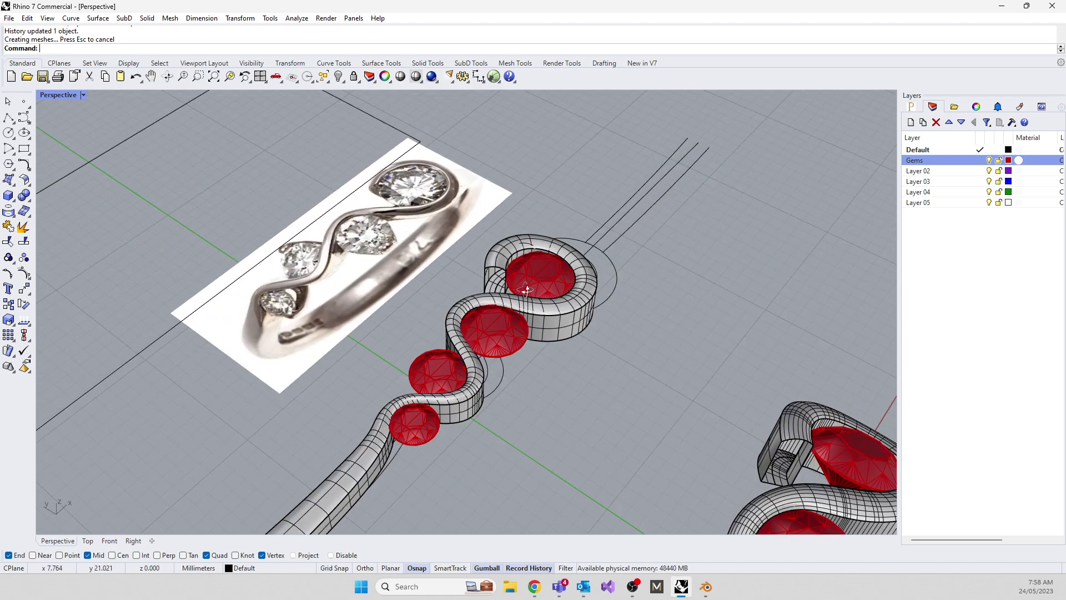
right_click_drag(423, 304, 578, 286)
right_click_drag(363, 320, 421, 321)
scroll(451, 301, "up", 3)
right_click_drag(477, 283, 537, 266)
scroll(536, 266, "up", 4)
left_click(501, 239)
left_click(439, 278)
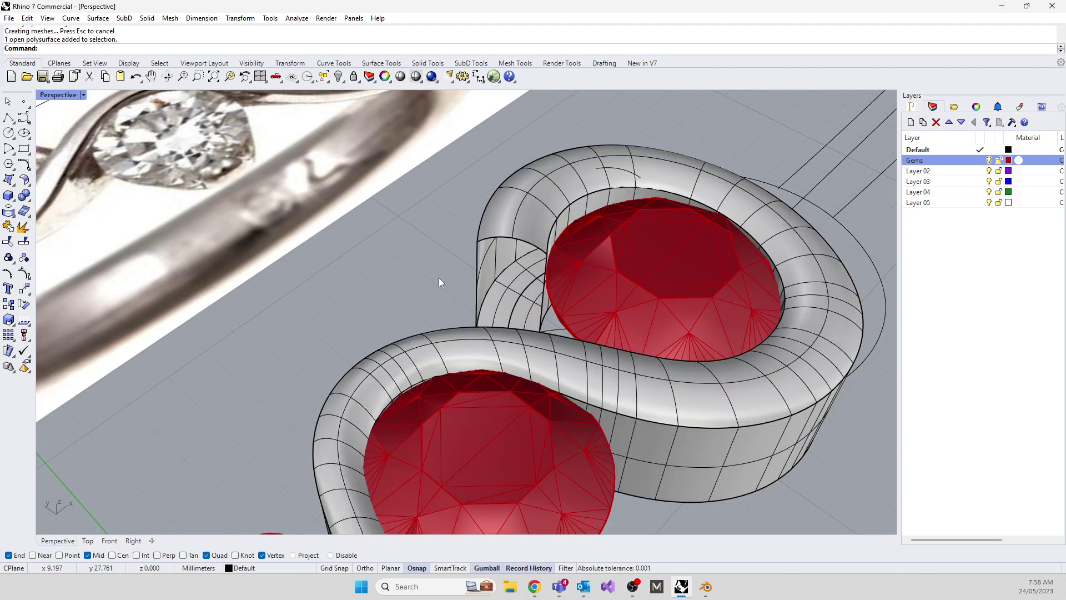
Hide the flat wavy band's polysurface, leaving its construction curves and gems in the layout
right_click_drag(568, 302, 379, 291)
left_click(321, 275)
left_click(222, 235)
type("hide")
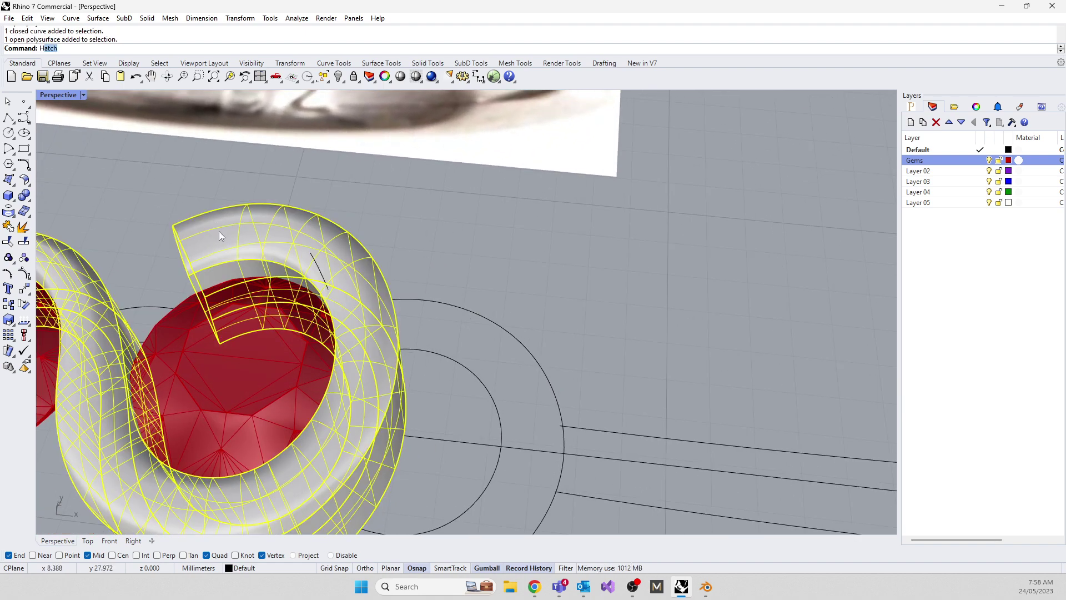
key("Return")
Copy the loop-end profile with Orient and 3D scaling onto the shank rails where they meet the large loop
right_click_drag(218, 231, 231, 204)
left_click(217, 166)
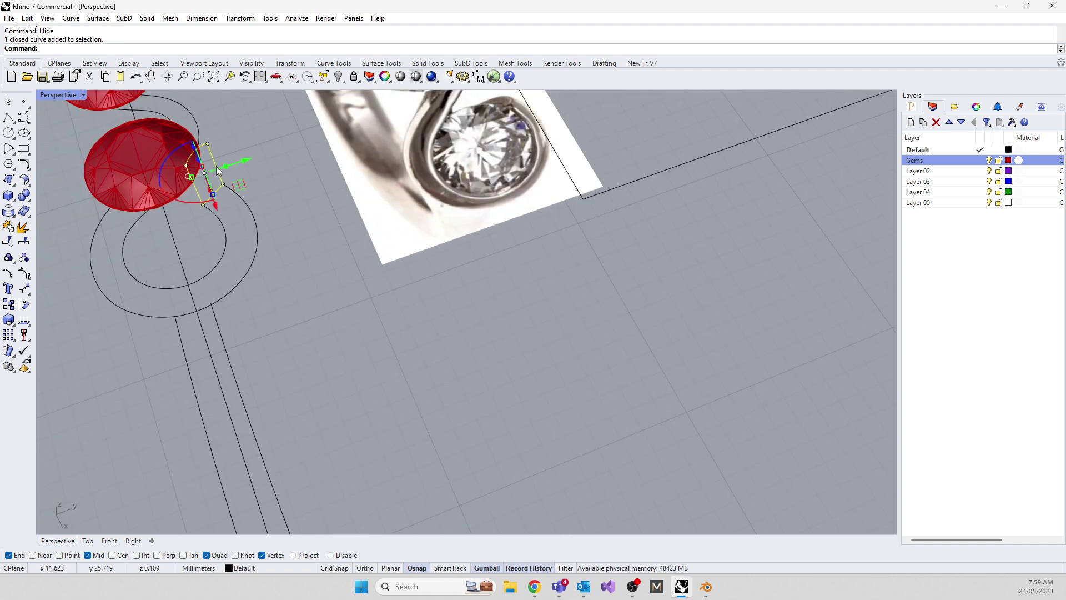
type("Orient")
key("Return")
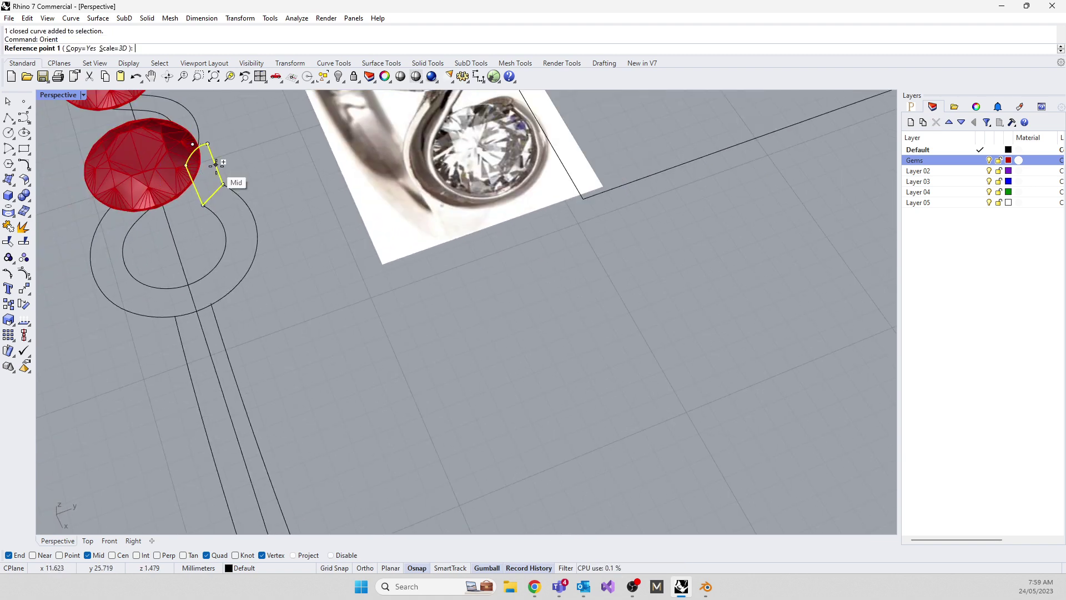
left_click(202, 205)
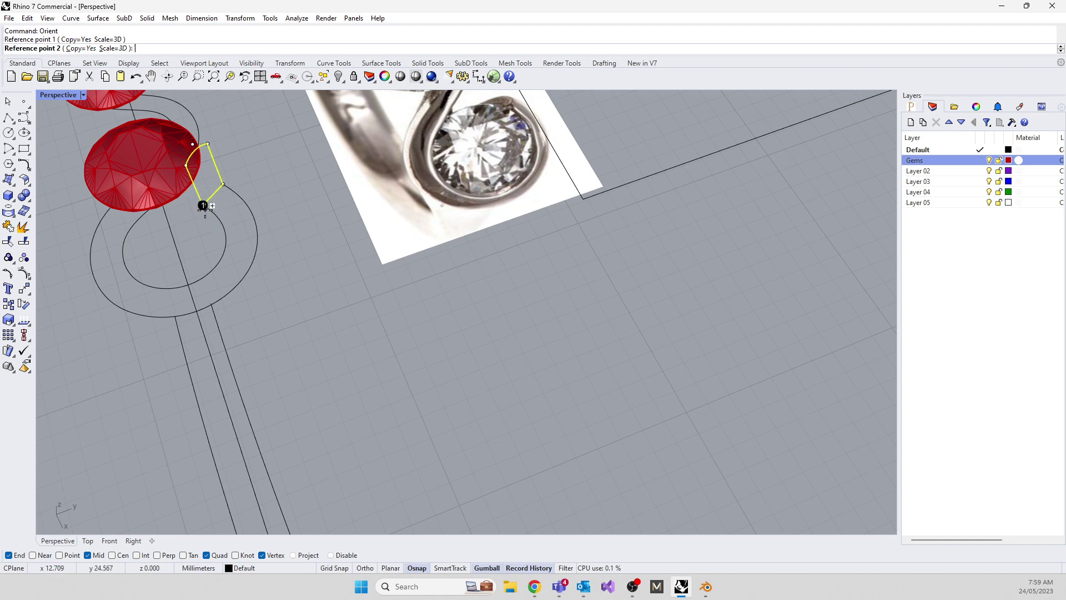
left_click(223, 184)
left_click(175, 316)
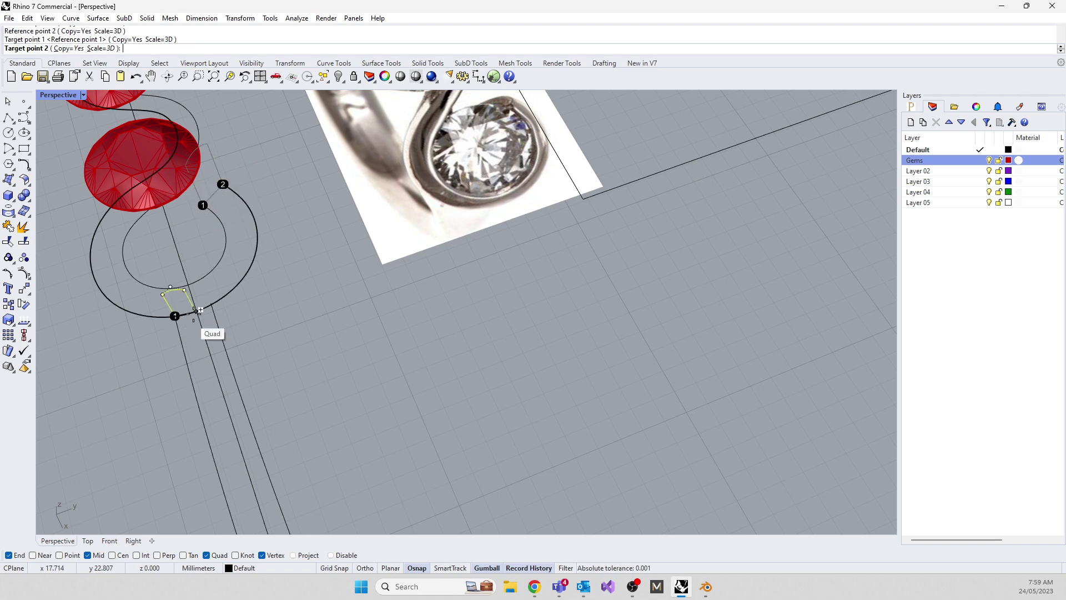
left_click(211, 304)
scroll(295, 286, "down", 4)
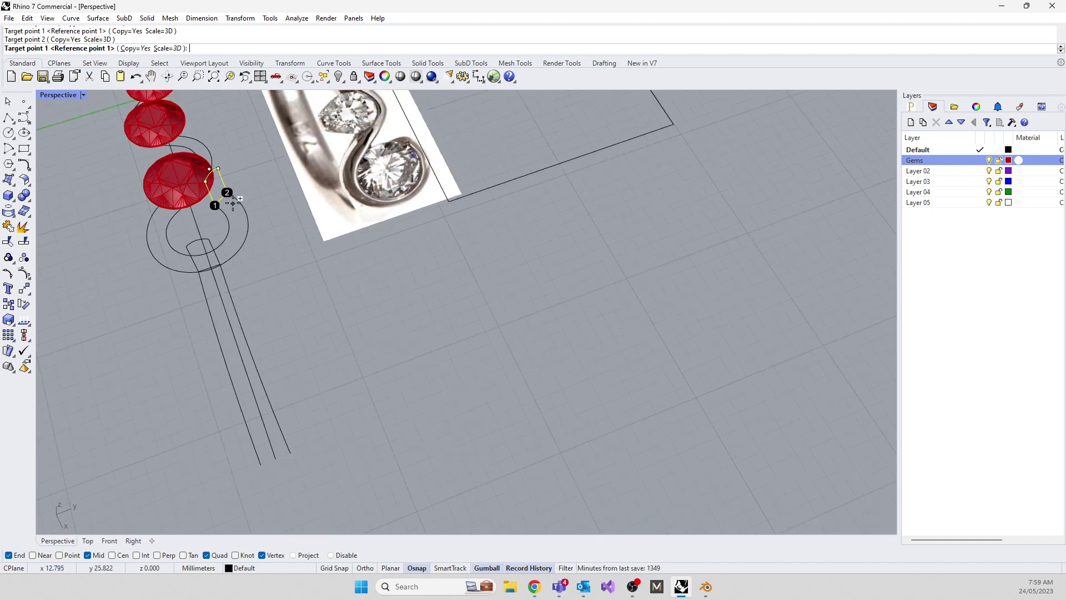
left_click(254, 405)
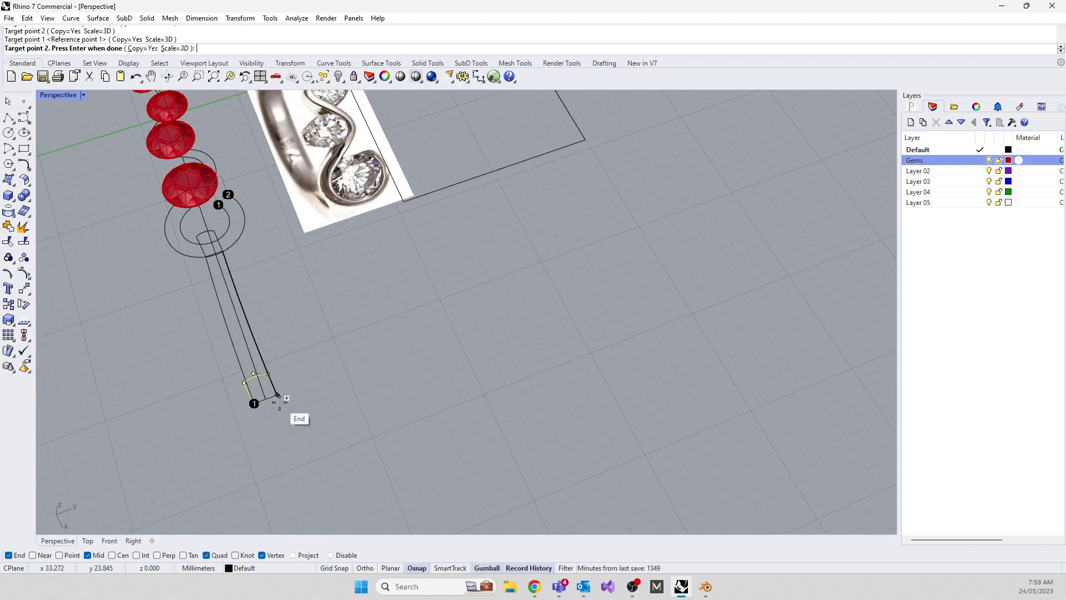
key("Return")
Copy the thin band end's profile with Orient and 3D scaling onto the far end of the new shank rails
right_click_drag(283, 398, 141, 329)
left_click(148, 305)
scroll(131, 328, "up", 5)
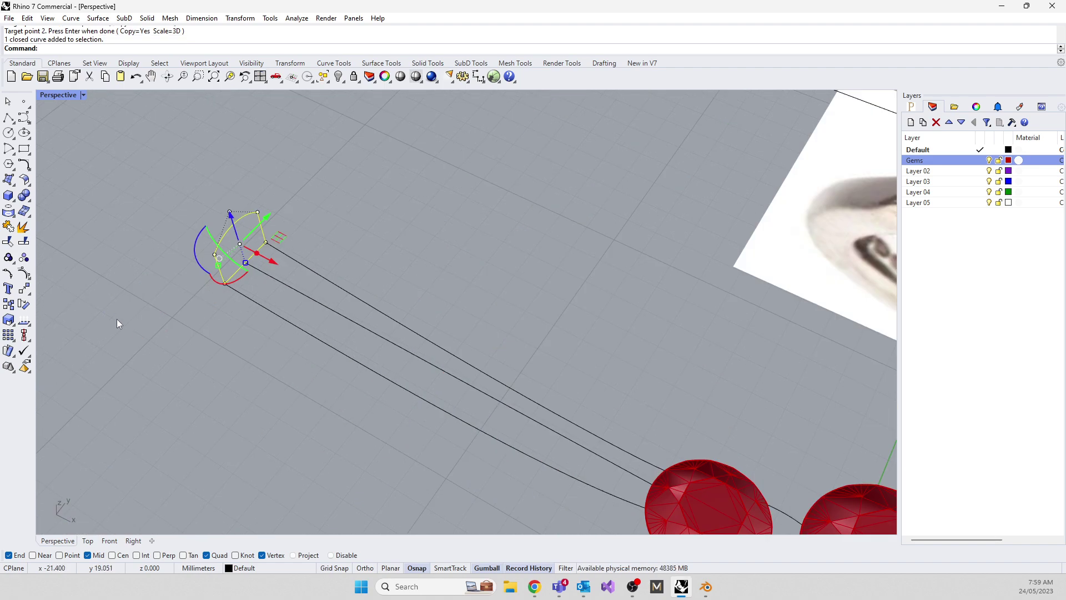
type("Orient")
key("Return")
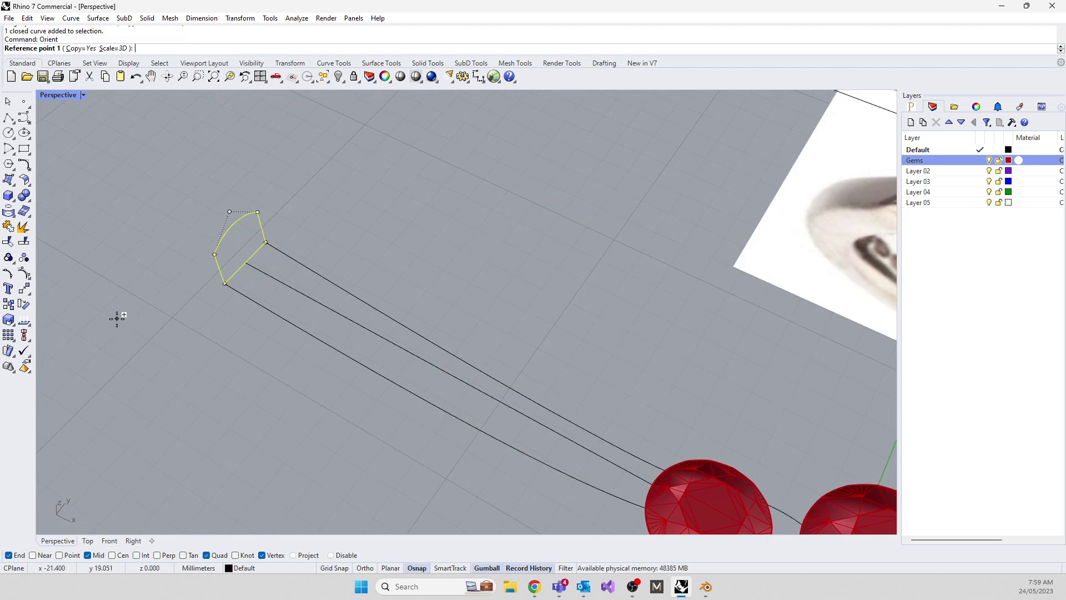
left_click(225, 284)
left_click(266, 242)
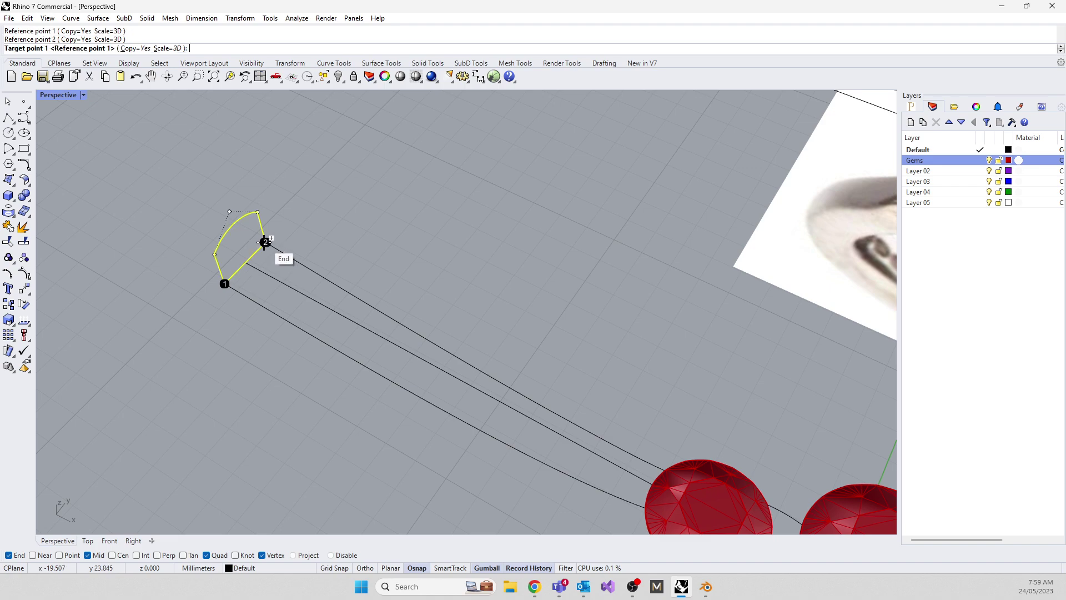
scroll(131, 225, "down", 4)
scroll(131, 225, "down", 4)
scroll(423, 393, "up", 6)
left_click(373, 367)
left_click(391, 327)
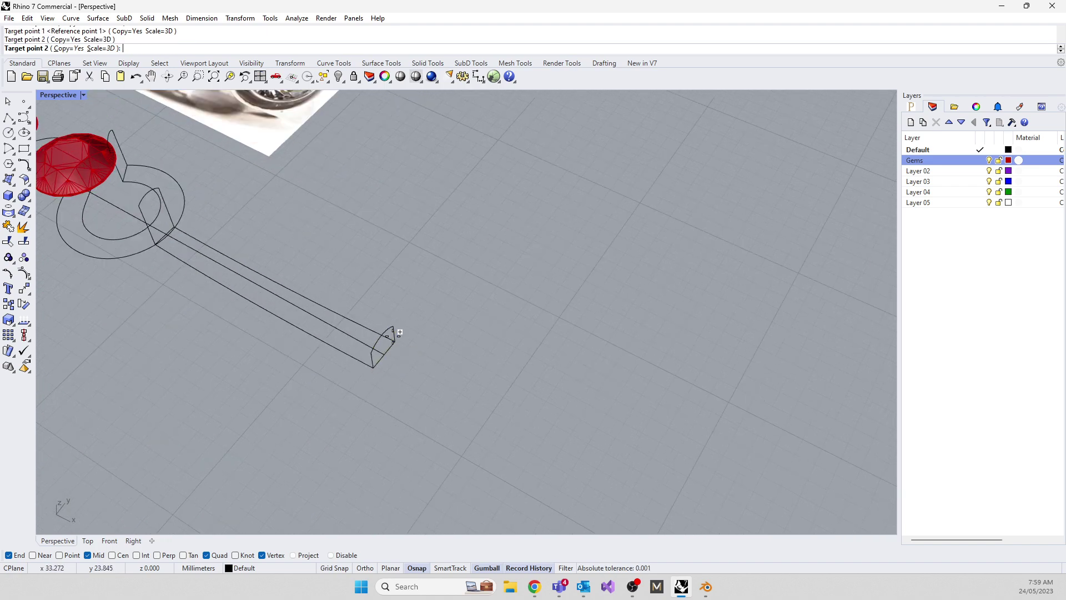
left_click(444, 371)
scroll(448, 371, "down", 3)
key("Return")
Lower the upper control points of the shank profile beside the large loop, accepting the break in its history
scroll(449, 371, "down", 3)
right_click_drag(452, 371, 411, 254)
scroll(388, 277, "up", 3)
scroll(389, 277, "up", 3)
left_click(285, 255)
key("F10")
left_click_drag(267, 205, 352, 259)
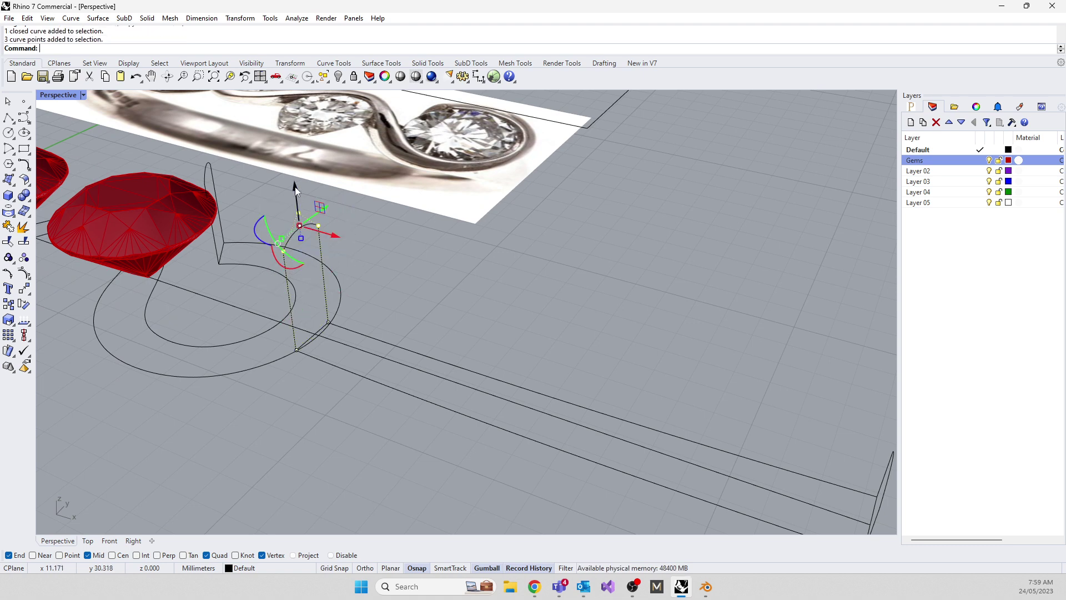
left_click_drag(294, 186, 297, 211)
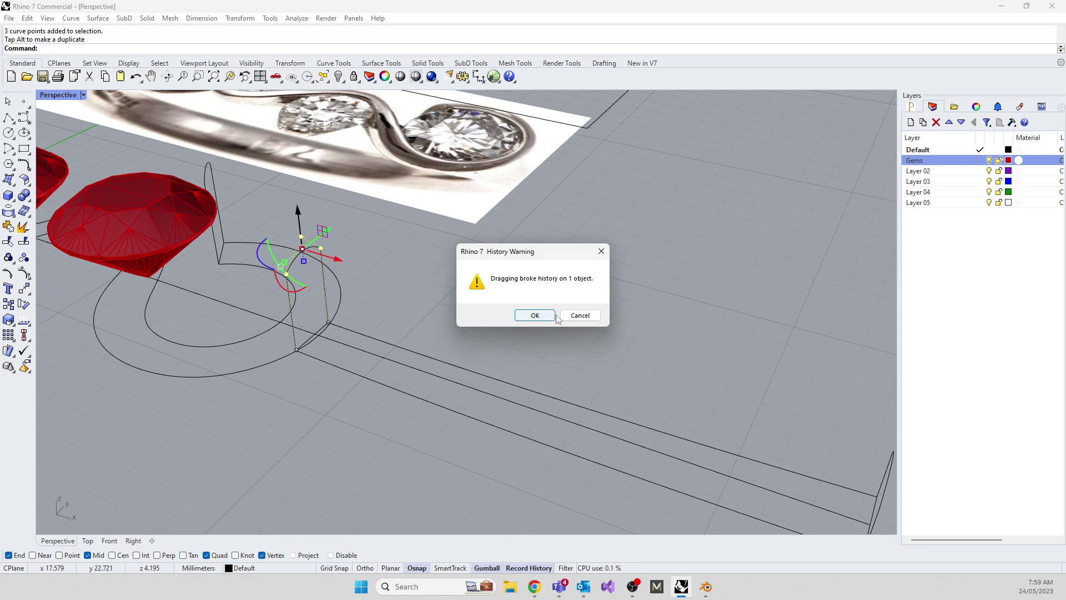
left_click(534, 315)
Sweep the two shank profiles along the outer rails with Sweep2, seams at the base midpoints, cross sections unchanged and height maintained
right_click_drag(510, 301, 400, 349)
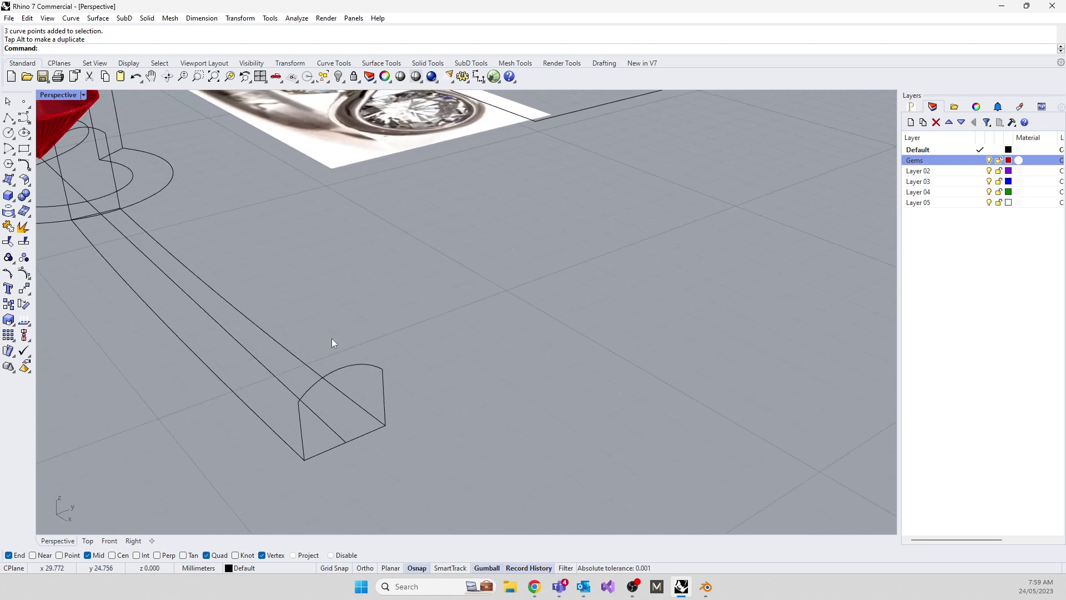
left_click(266, 341)
left_click(218, 372, "shift")
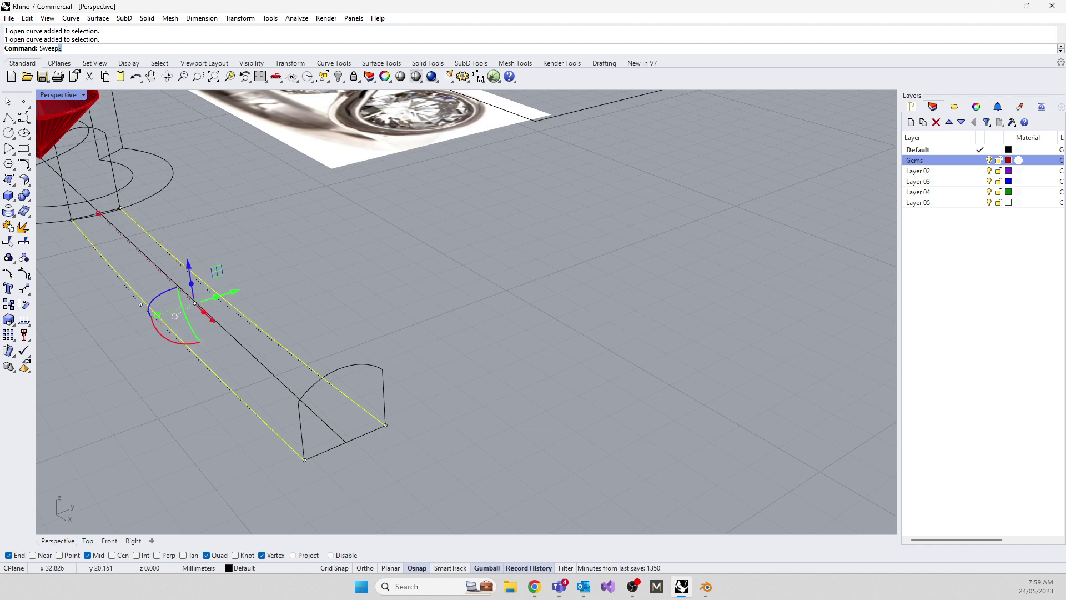
key("Return")
left_click(380, 368)
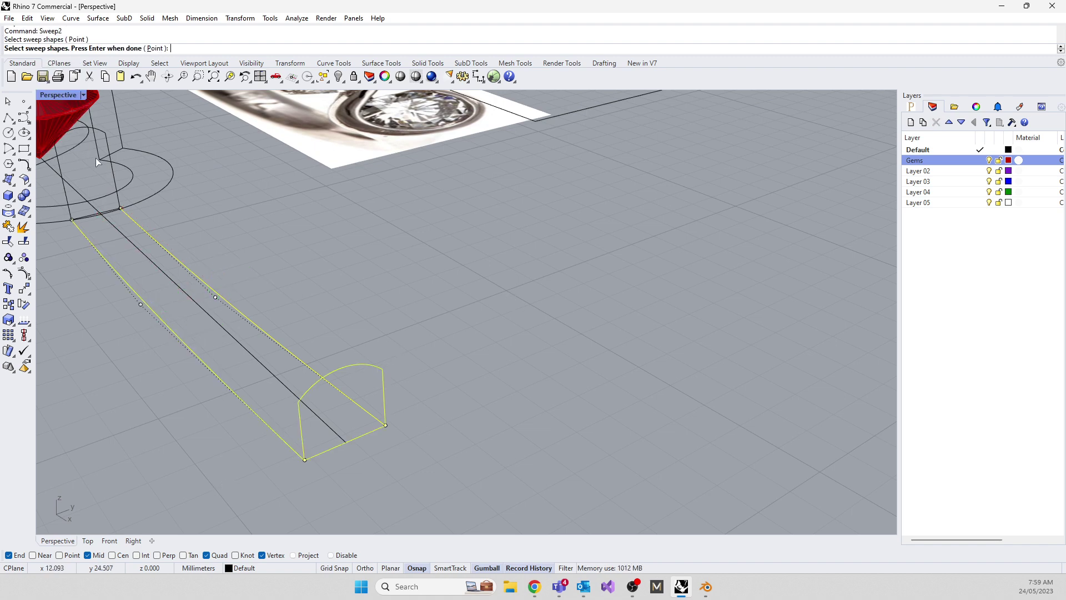
left_click(114, 168)
key("Return")
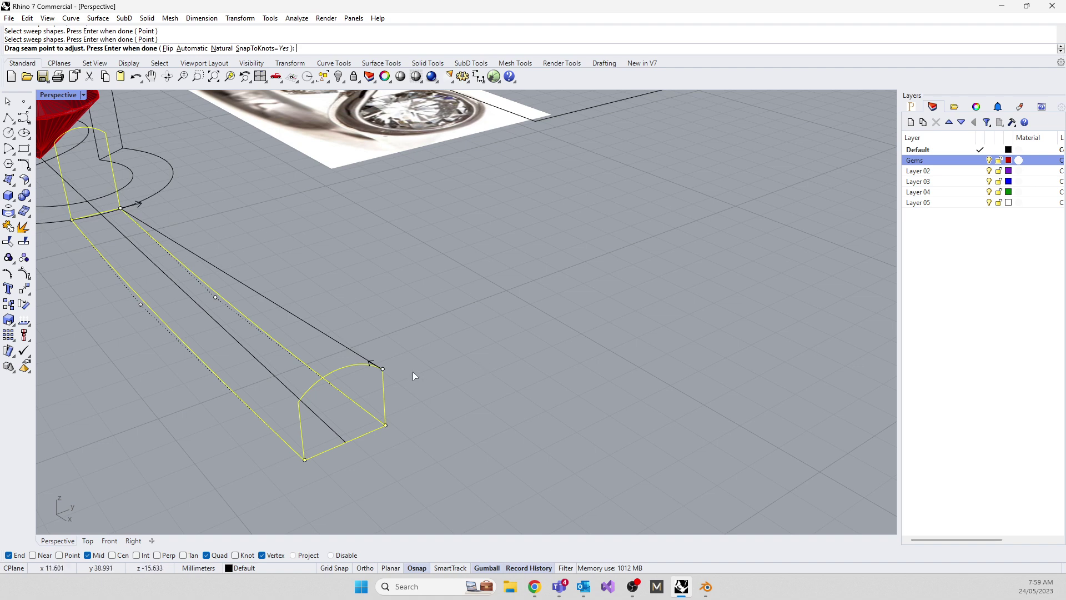
left_click_drag(382, 368, 351, 445)
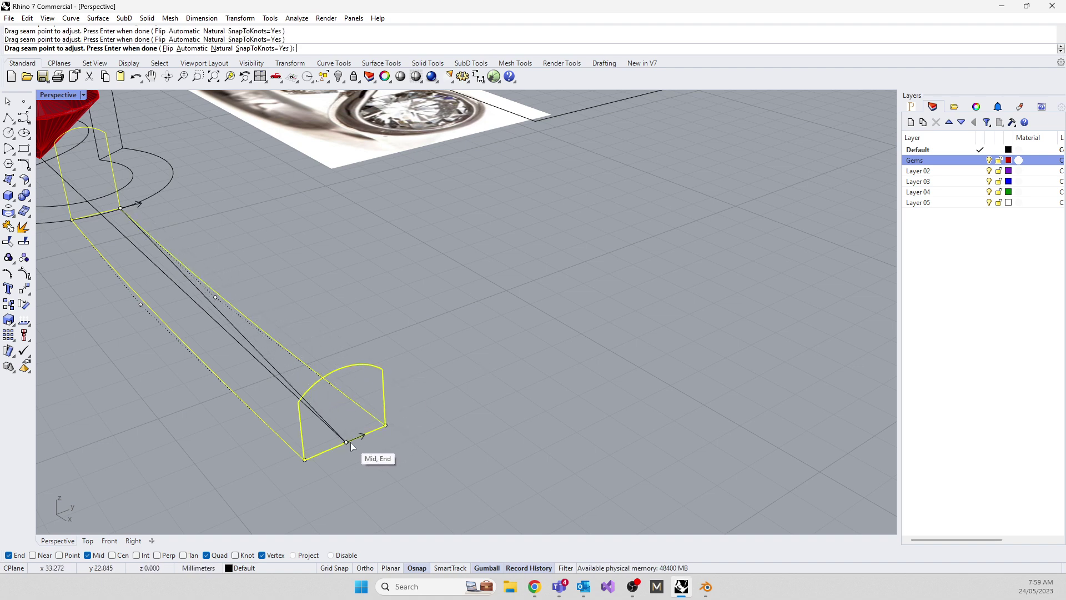
left_click_drag(121, 209, 98, 222)
key("Return")
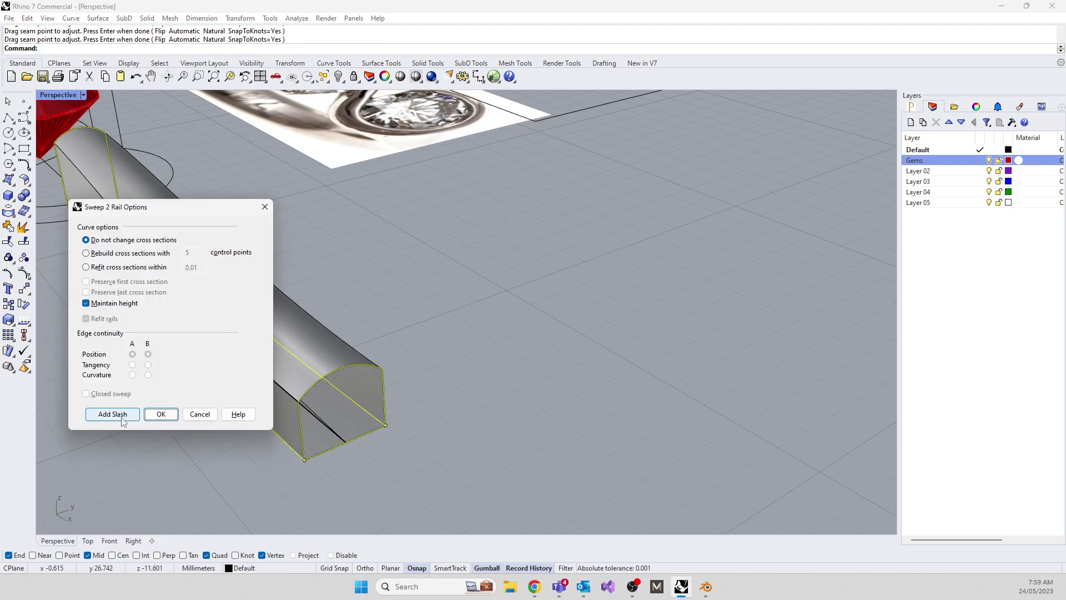
left_click(160, 413)
Flow a copy of the swept shank from the flat base line onto the ring circle, with Rigid and Stretch off
scroll(411, 288, "down", 5)
right_click_drag(410, 288, 381, 188)
scroll(381, 188, "up", 3)
left_click(304, 325)
left_click(324, 374)
type("Flow")
key("Return")
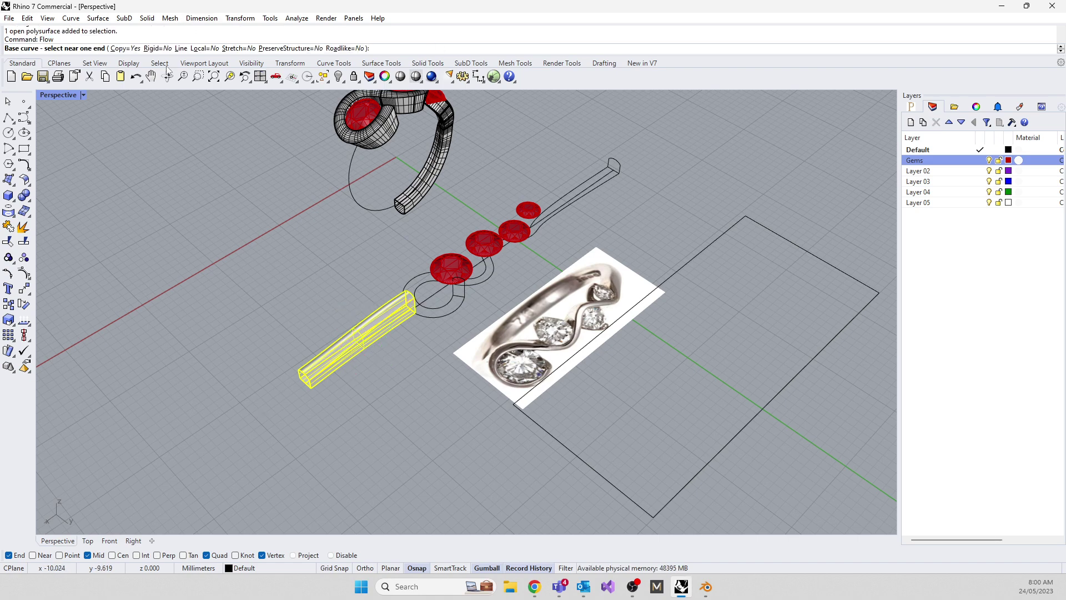
scroll(283, 371, "up", 6)
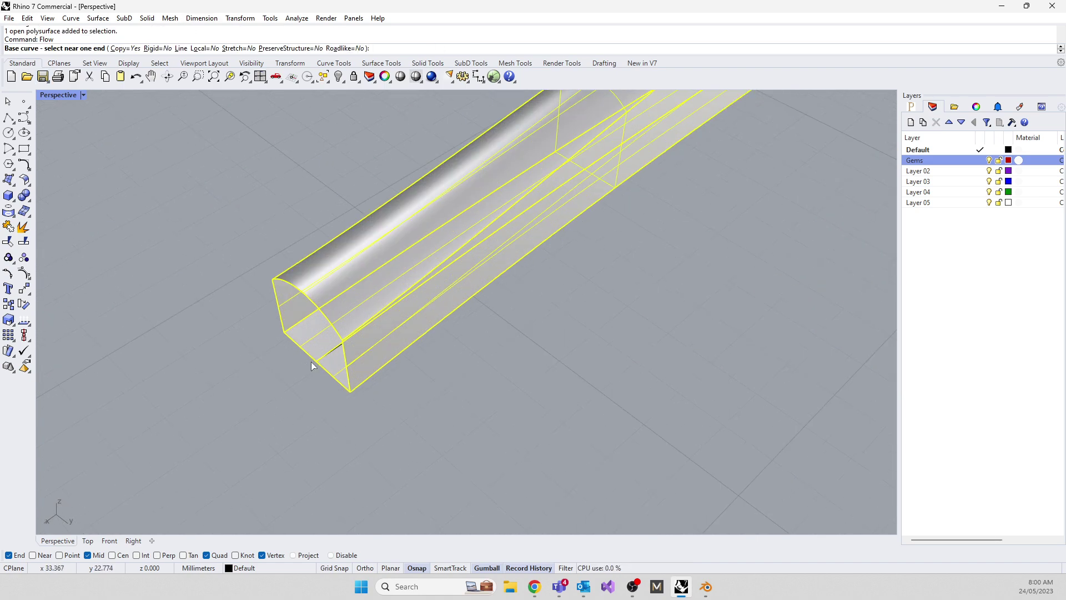
left_click(318, 365)
scroll(366, 224, "down", 6)
left_click(399, 201)
right_click_drag(342, 259, 422, 278)
scroll(457, 195, "down", 3)
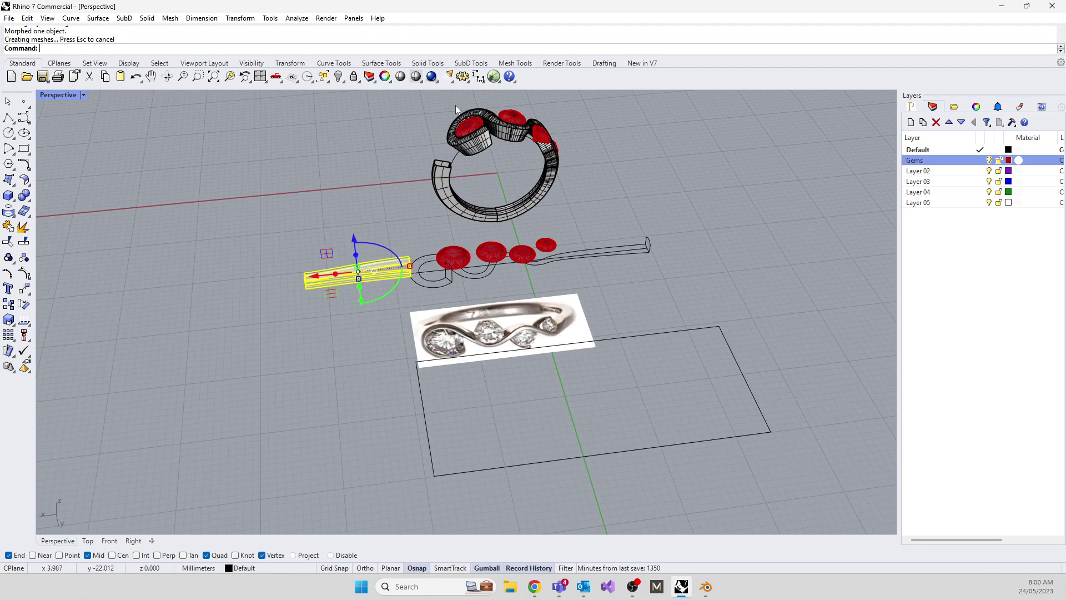
Move the shank's loop-side profile inward along the X axis so the shank extends into the large loop
scroll(414, 266, "up", 5)
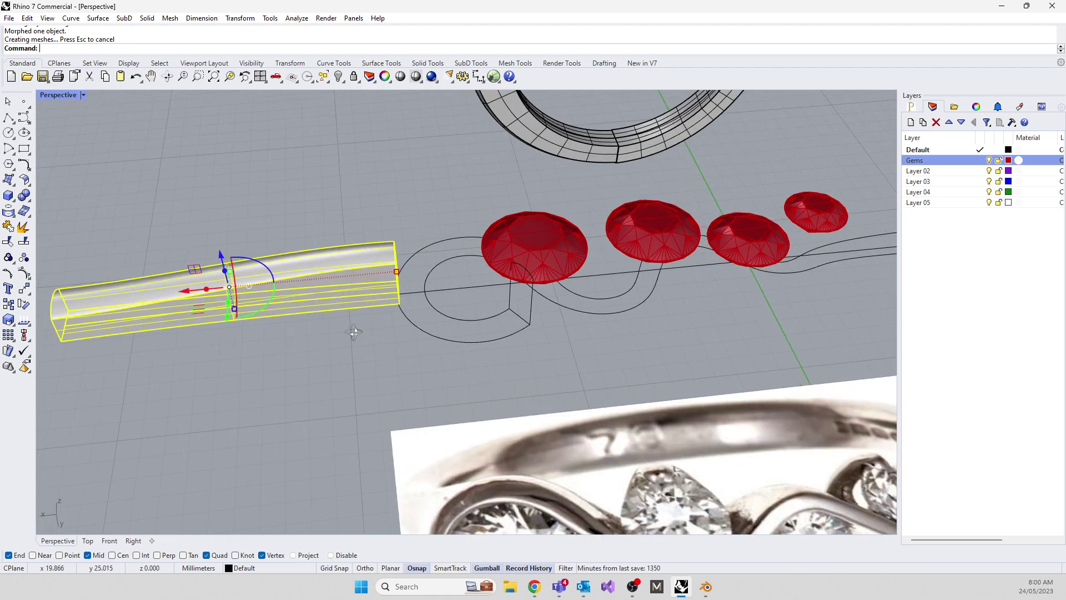
scroll(350, 339, "down", 3)
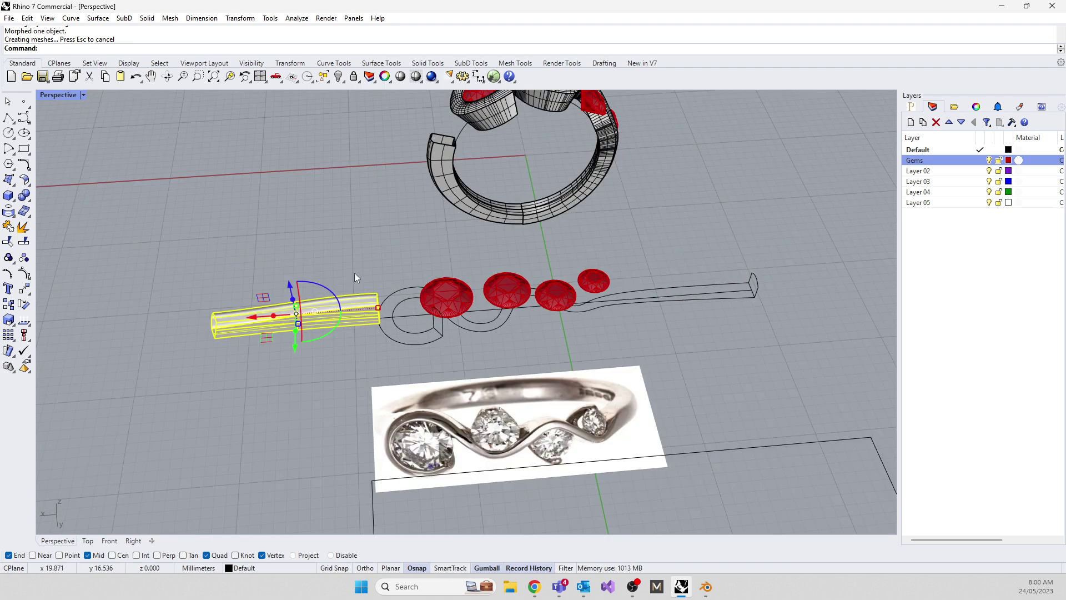
left_click(376, 333)
left_click(322, 373)
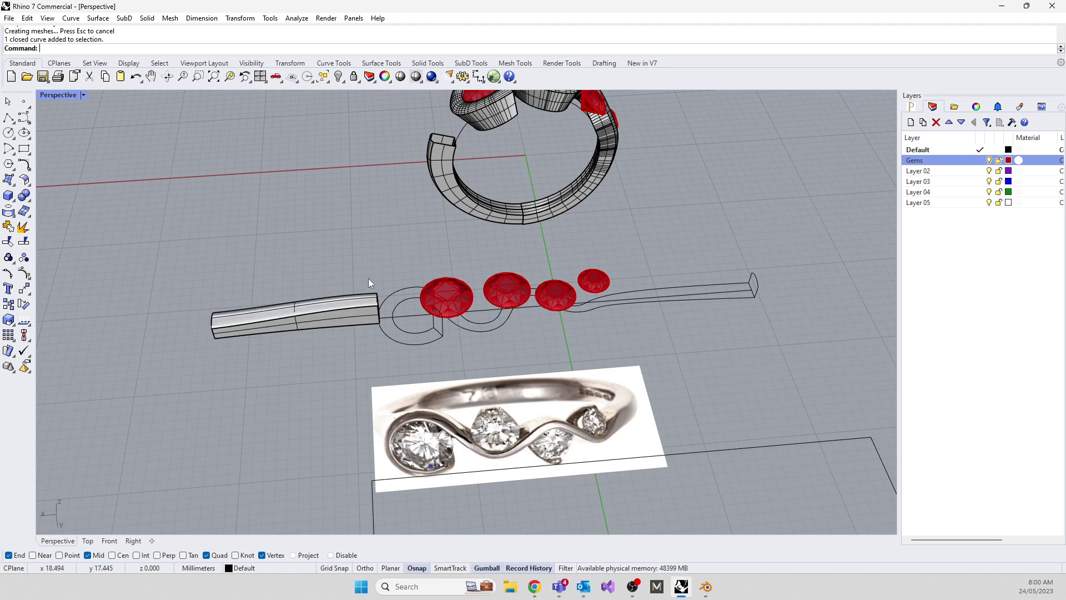
left_click_drag(388, 334, 388, 334)
left_click_drag(332, 315, 375, 307)
left_click(525, 316)
right_click_drag(377, 305, 430, 291)
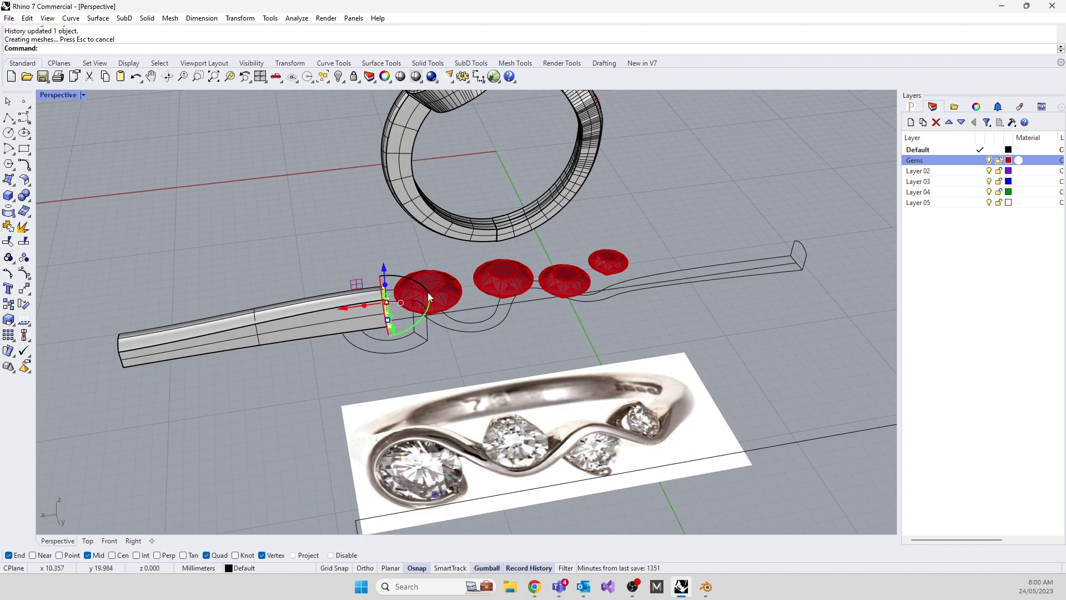
scroll(431, 290, "up", 2)
left_click_drag(342, 307, 348, 304)
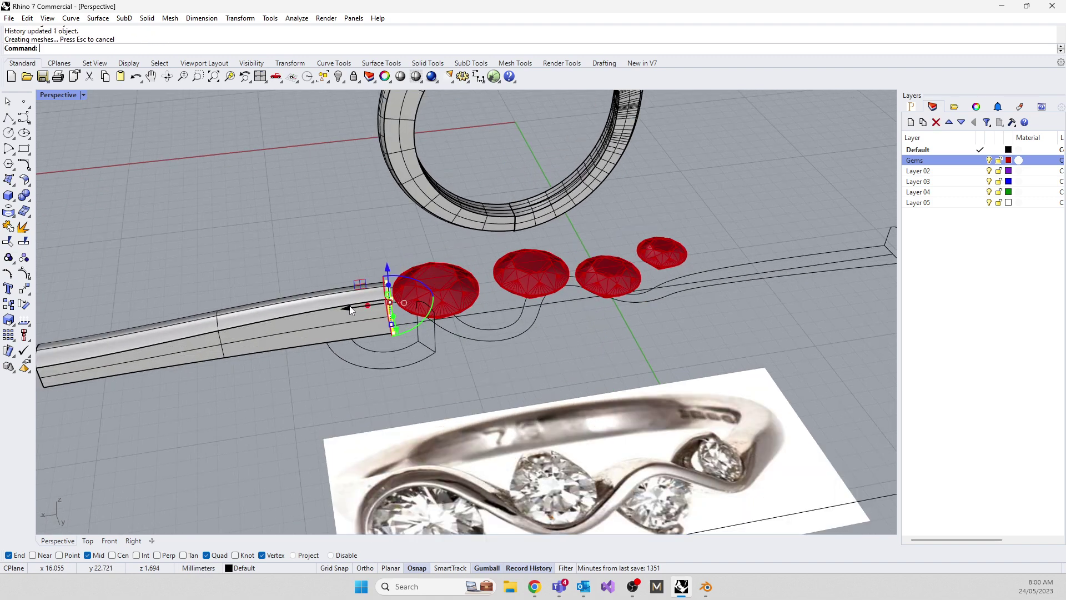
Examine the wrapped shank and the joint between the two band ends at the underside of the ring
scroll(283, 241, "down", 3)
right_click_drag(241, 216, 487, 169)
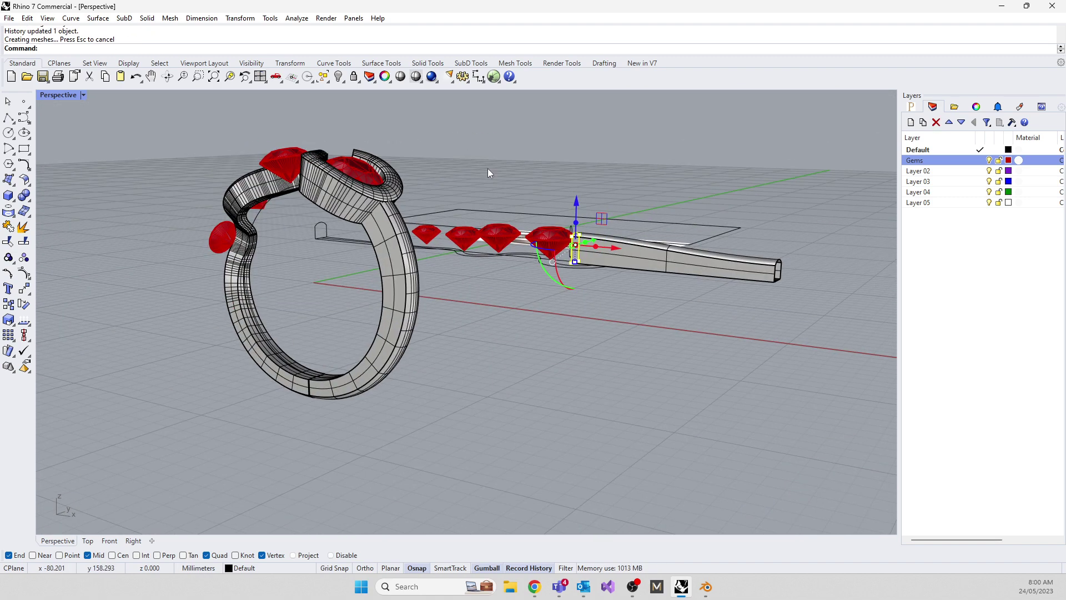
scroll(364, 262, "down", 2)
right_click_drag(362, 260, 357, 387)
scroll(418, 344, "up", 10)
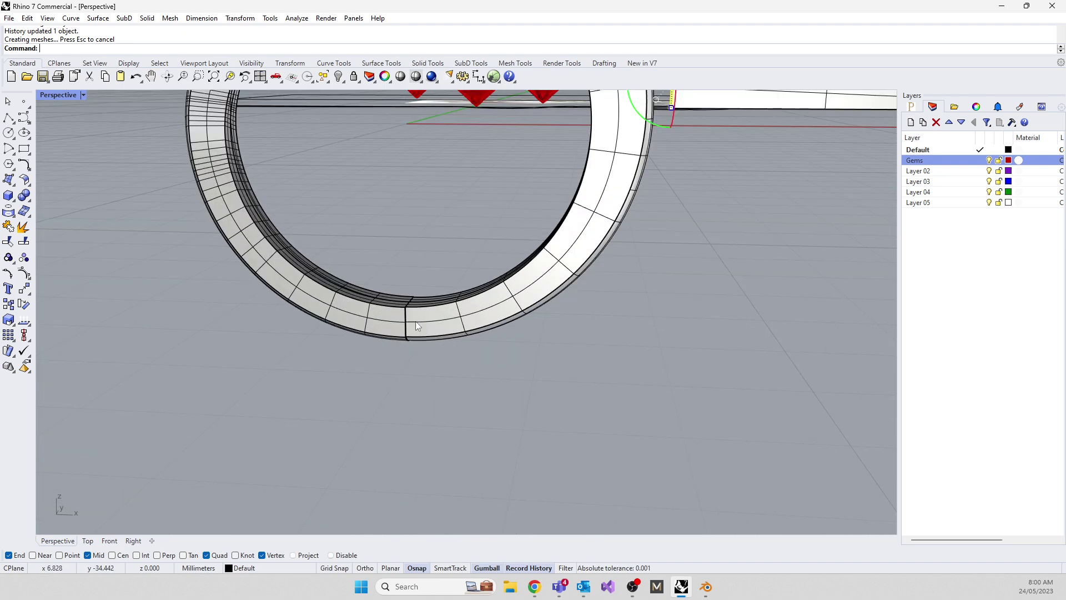
right_click_drag(451, 383, 429, 381)
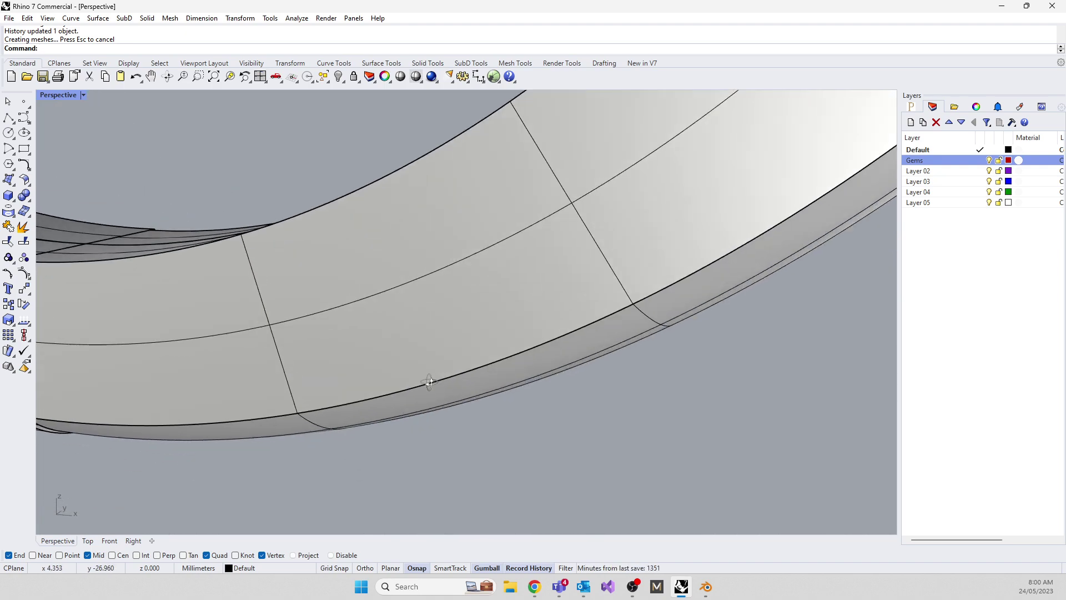
scroll(368, 360, "down", 9)
scroll(226, 369, "up", 4)
scroll(227, 371, "up", 5)
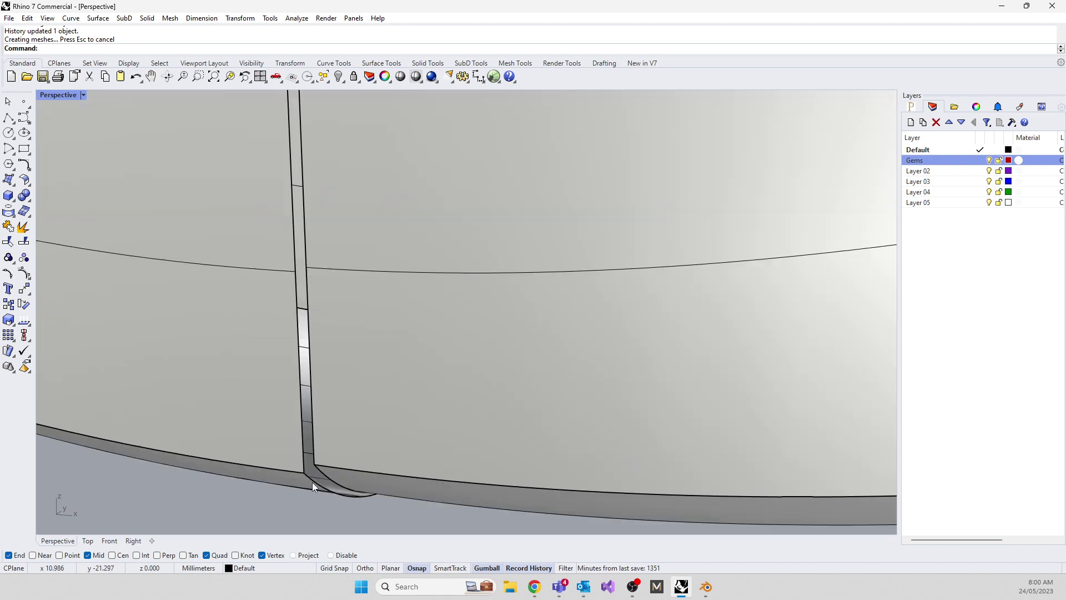
scroll(322, 472, "down", 5)
scroll(391, 356, "down", 8)
Inspect the shank's outer end profile and compare the whole wrapped ring with the flat layout and reference photo
right_click_drag(294, 405, 528, 502)
left_click(504, 472)
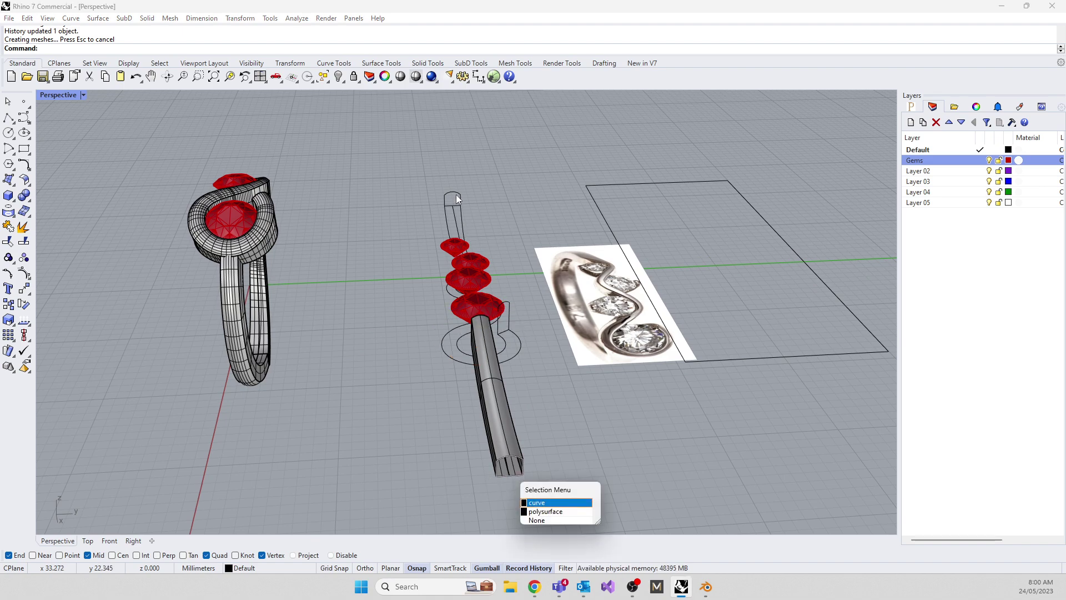
key("Return")
right_click_drag(364, 475, 308, 384)
scroll(321, 359, "up", 4)
scroll(592, 295, "down", 3)
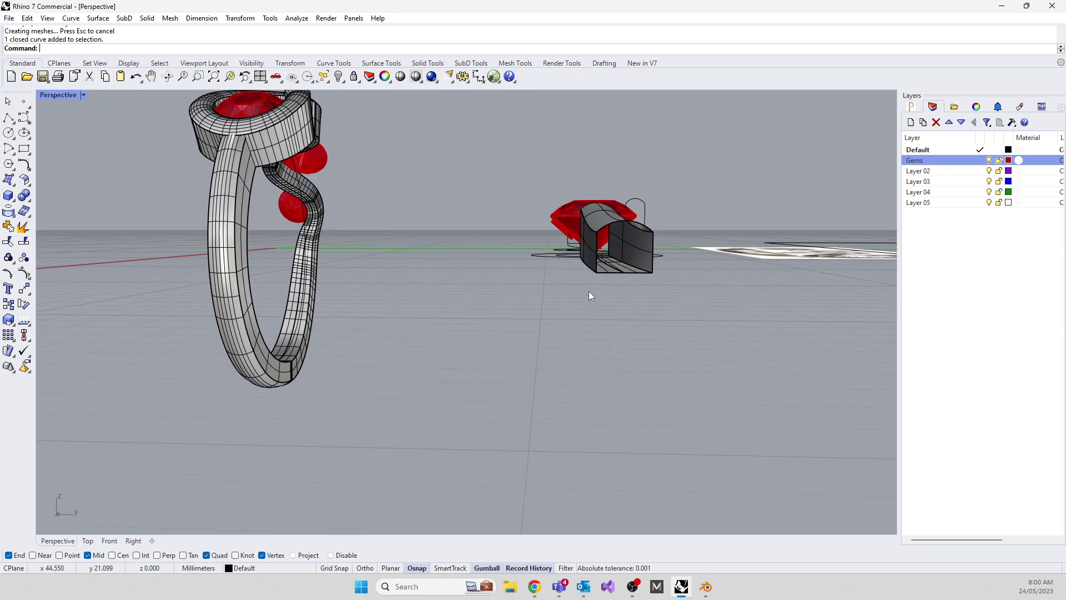
right_click_drag(596, 272, 347, 367)
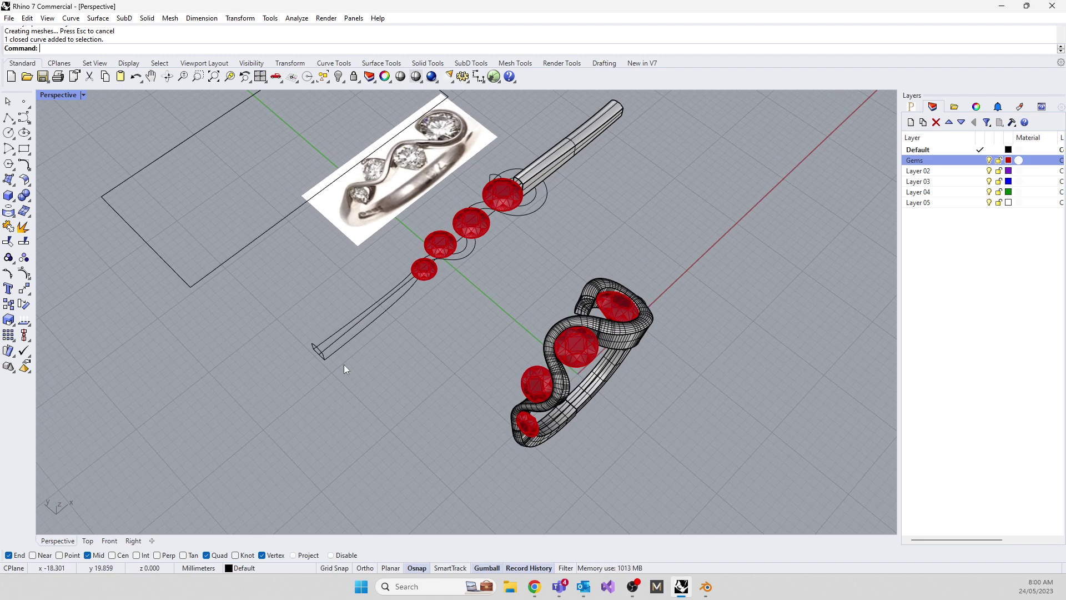
right_click_drag(373, 436, 382, 406)
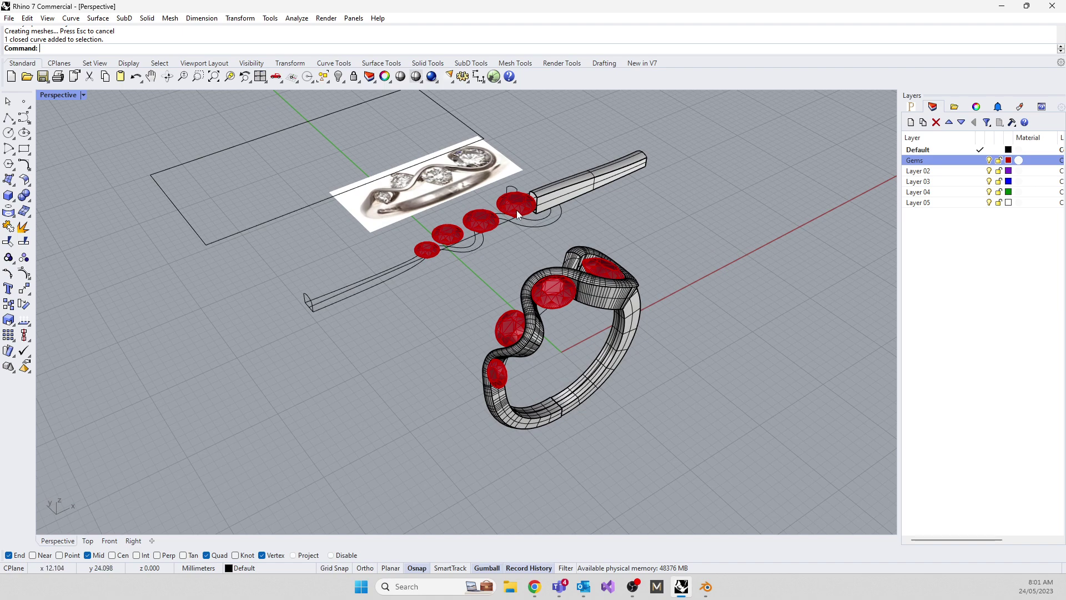
Draw a short straight curve outward along Y from the lower edge of the third stone in the flat layout
right_click_drag(525, 209, 530, 151)
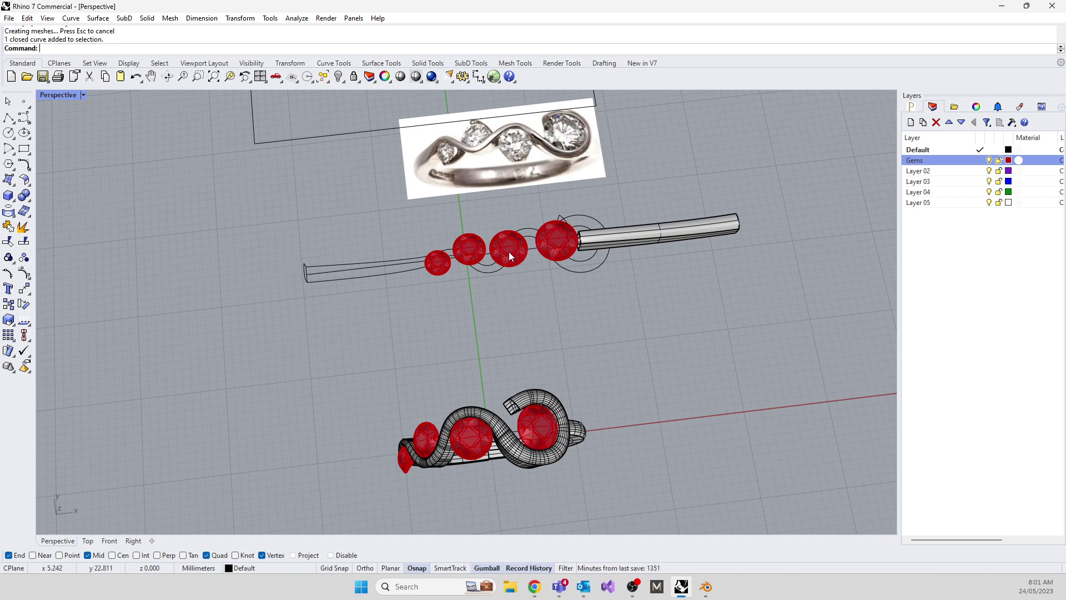
right_click_drag(424, 345, 406, 360)
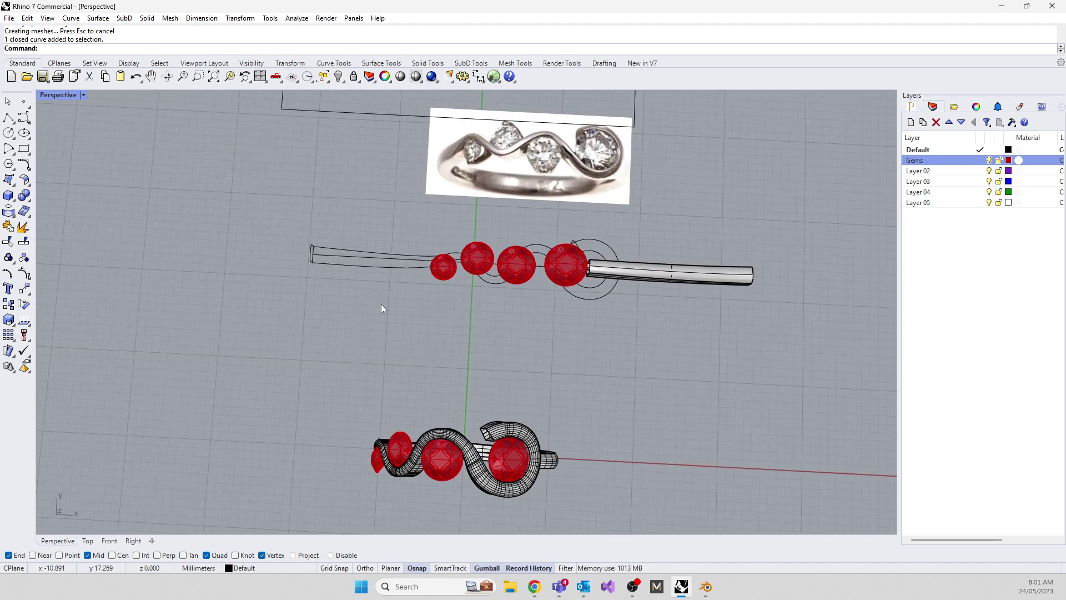
scroll(530, 275, "up", 5)
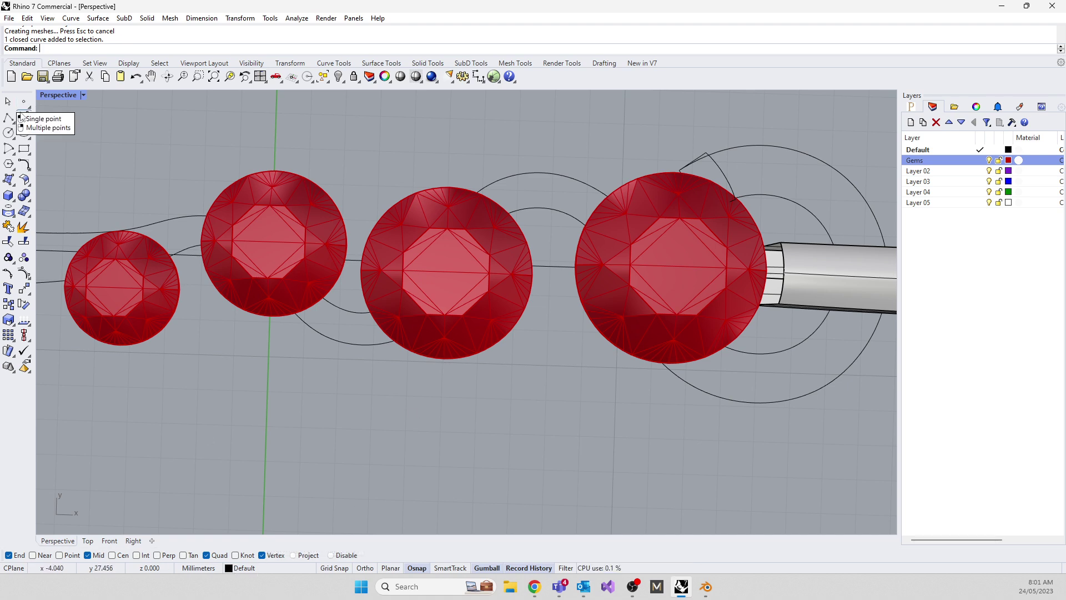
left_click(23, 118)
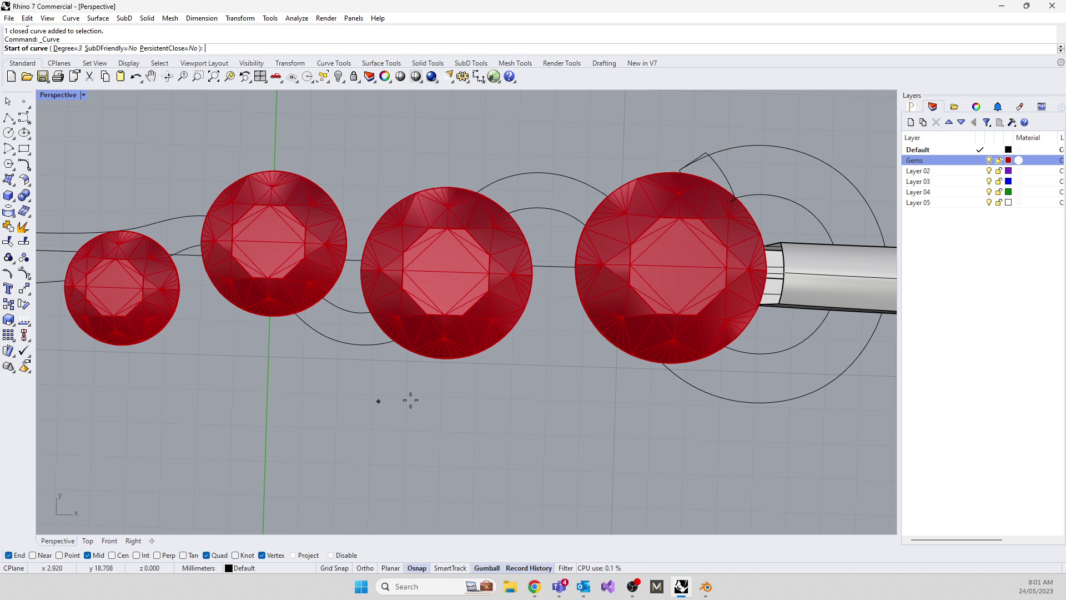
left_click(444, 360)
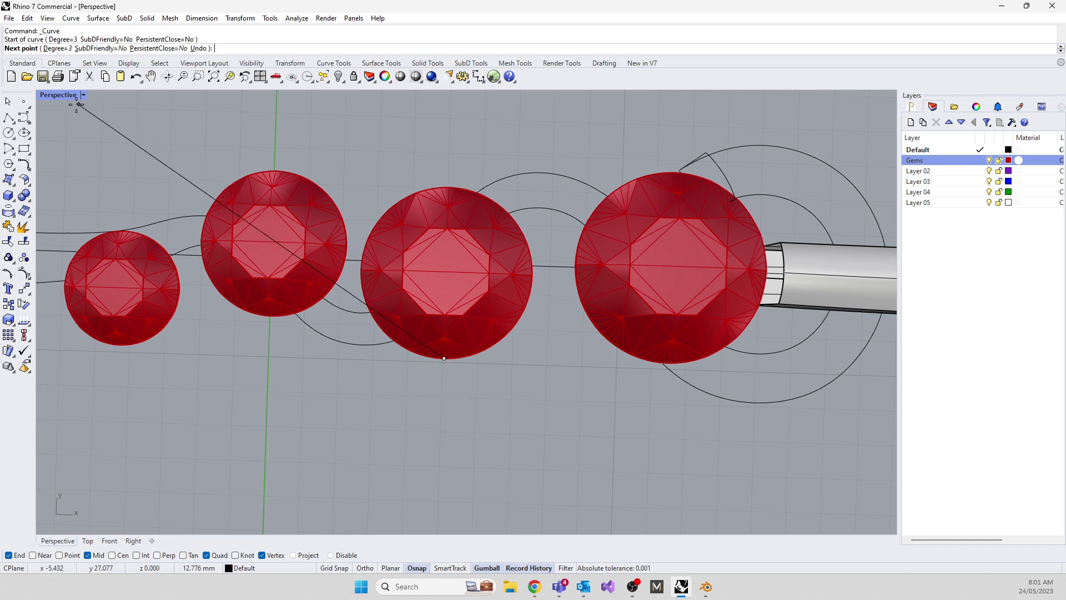
double_click(61, 95)
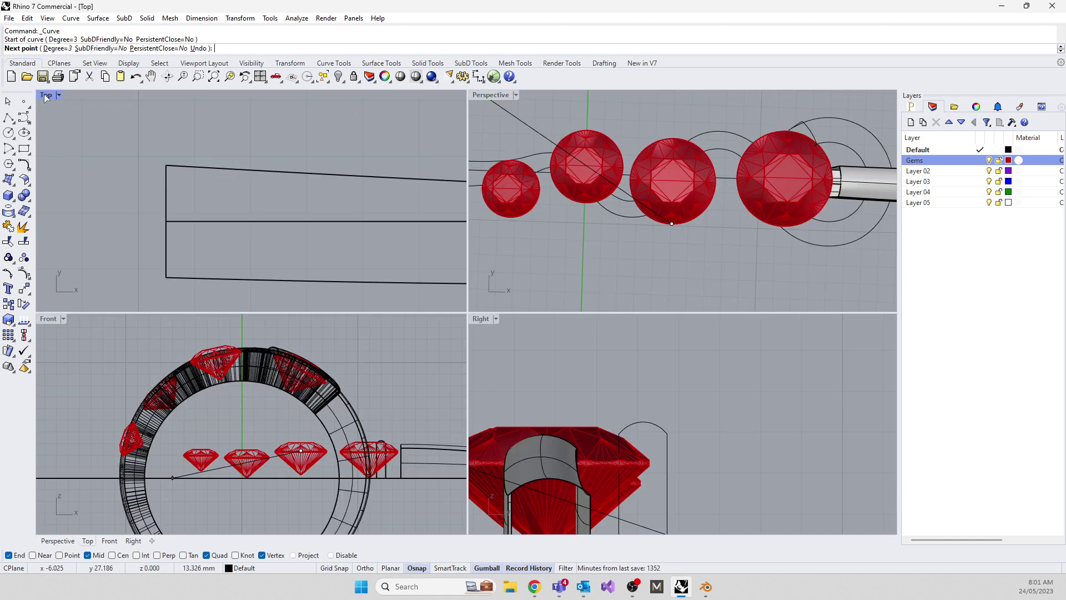
double_click(61, 95)
scroll(240, 265, "down", 8)
scroll(388, 241, "up", 5)
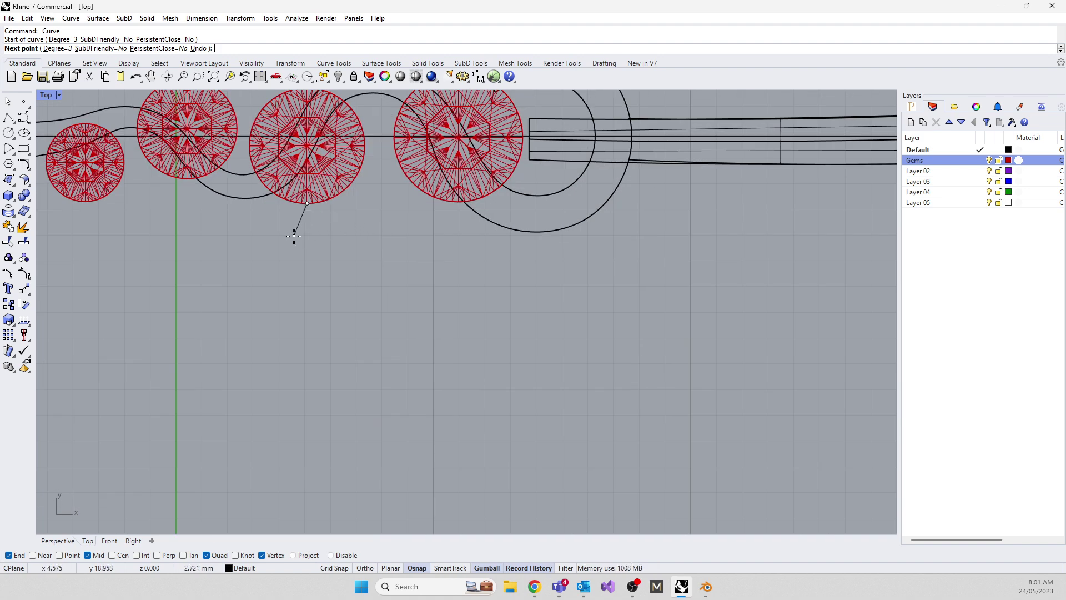
scroll(326, 279, "up", 6)
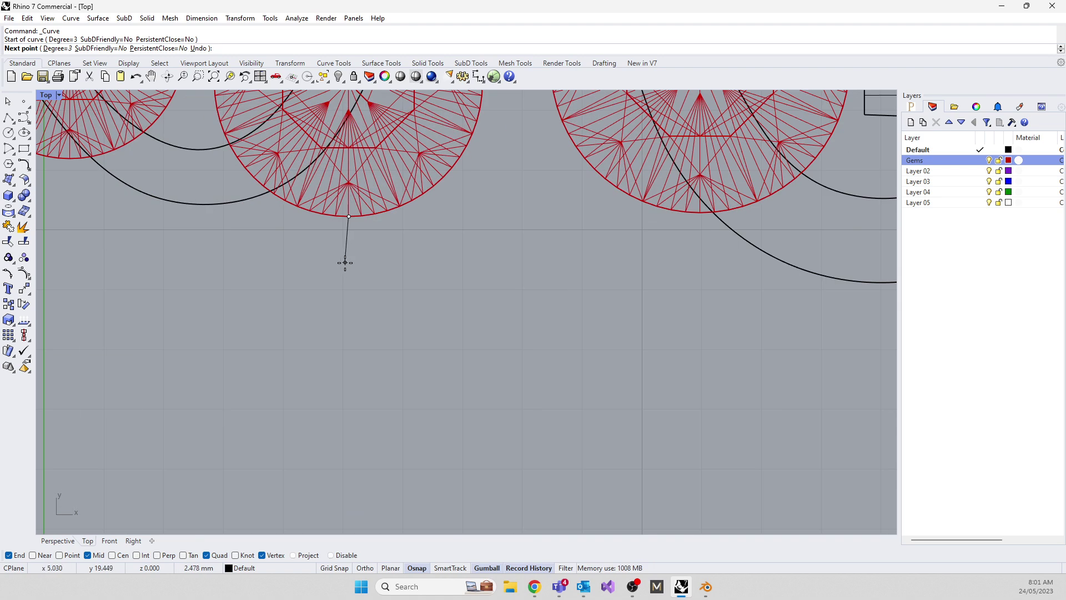
left_click(349, 250)
key("Return")
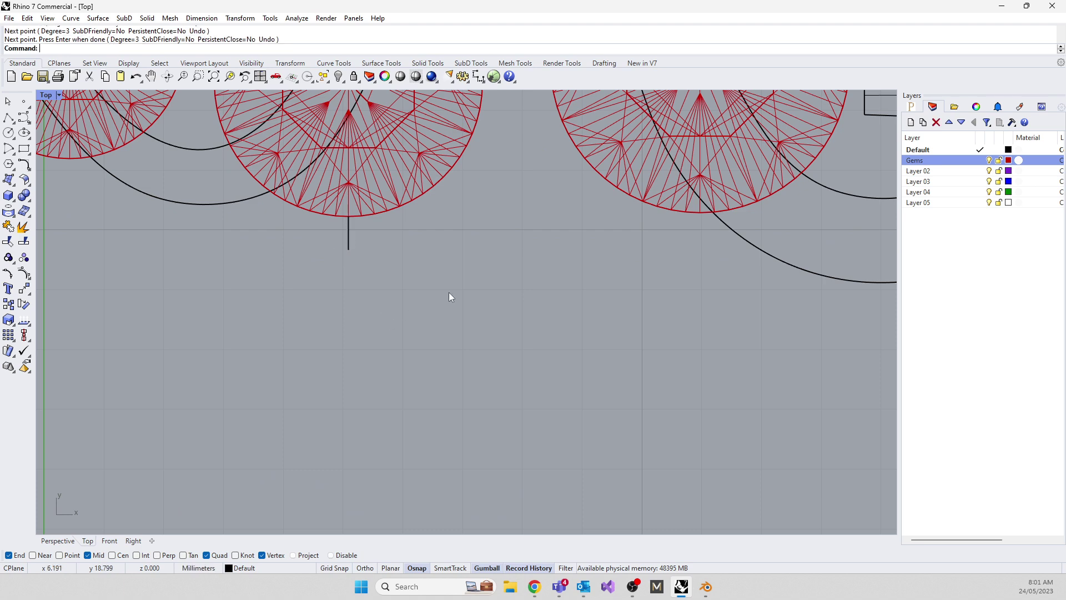
Draw matching short straight curves outward from the upper edge of the second stone and the lower edge of the smallest stone
scroll(394, 299, "down", 3)
right_click_drag(388, 295, 541, 434)
key("Return")
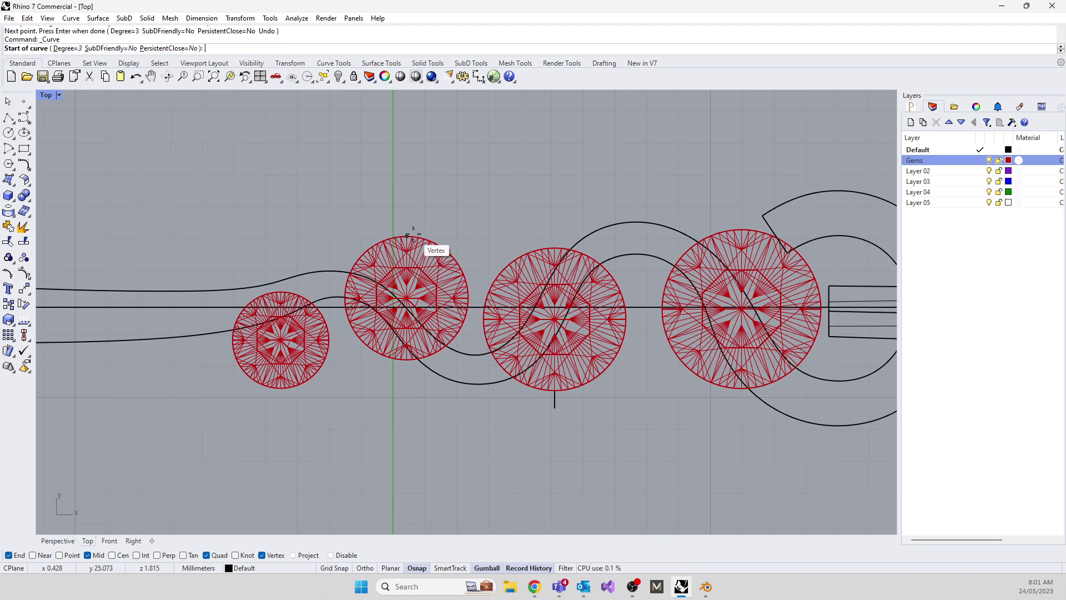
left_click(408, 237)
left_click(406, 216)
key("Return")
key("Return")
left_click(281, 388)
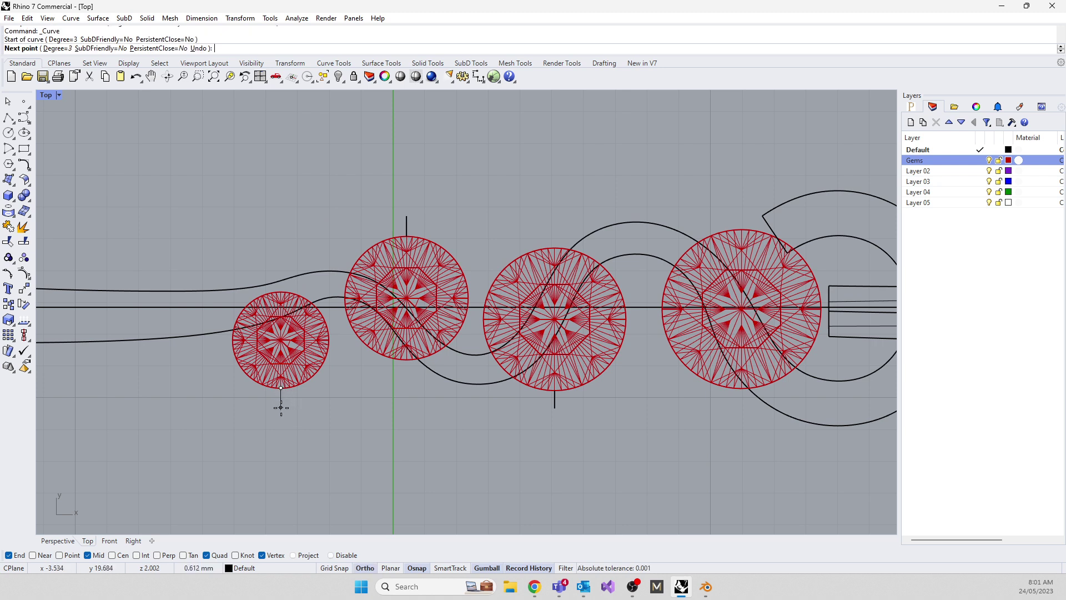
left_click(281, 407)
key("Return")
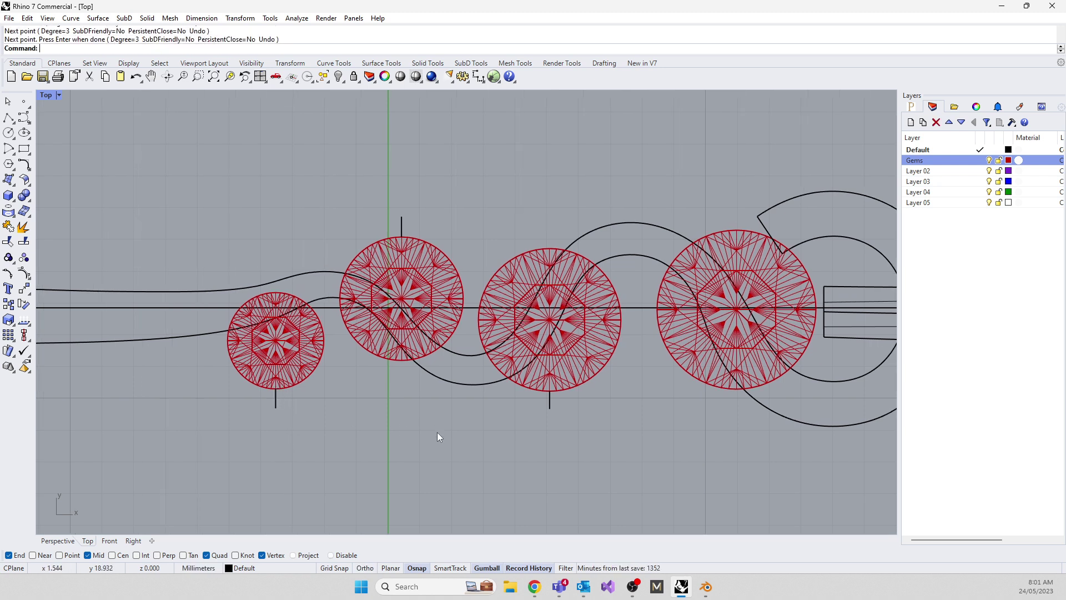
right_click_drag(437, 436, 470, 440)
Lower the outer end point of the third stone's short line vertically to the base level
double_click(51, 96)
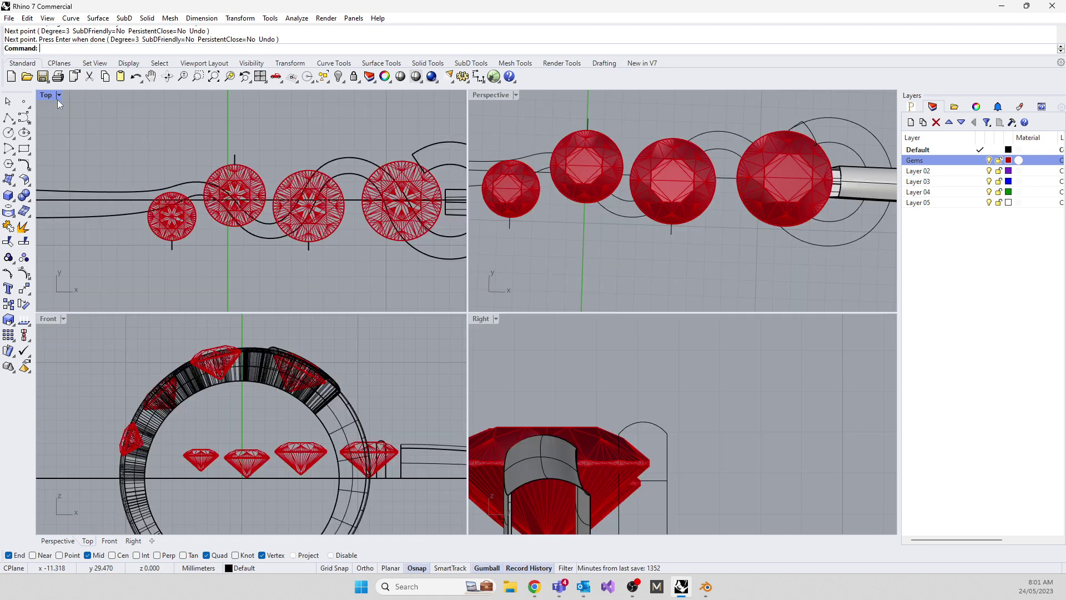
scroll(597, 209, "up", 5)
scroll(656, 221, "up", 5)
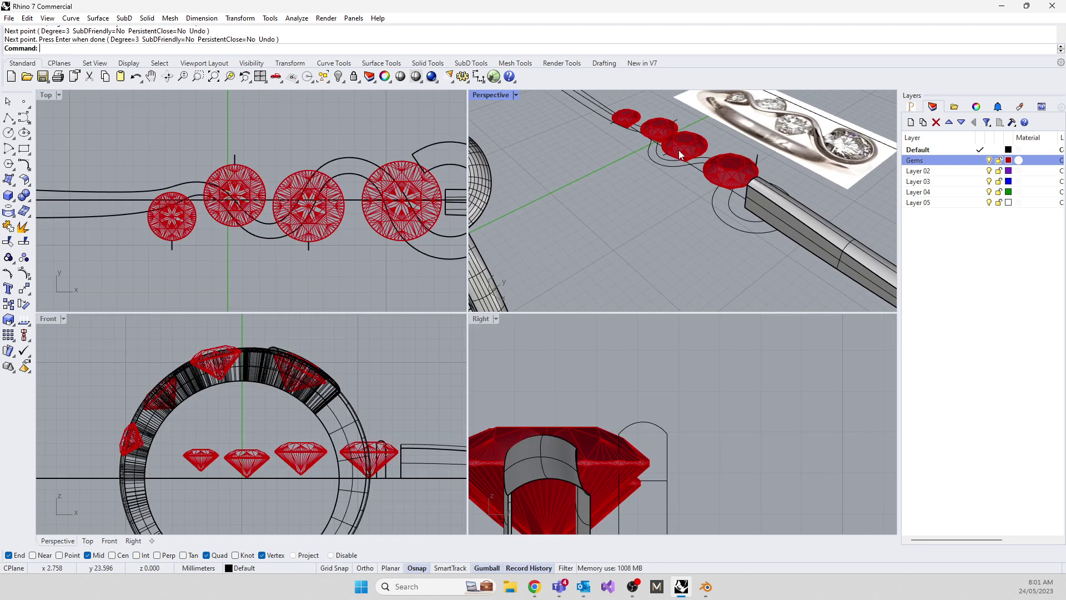
key("Return")
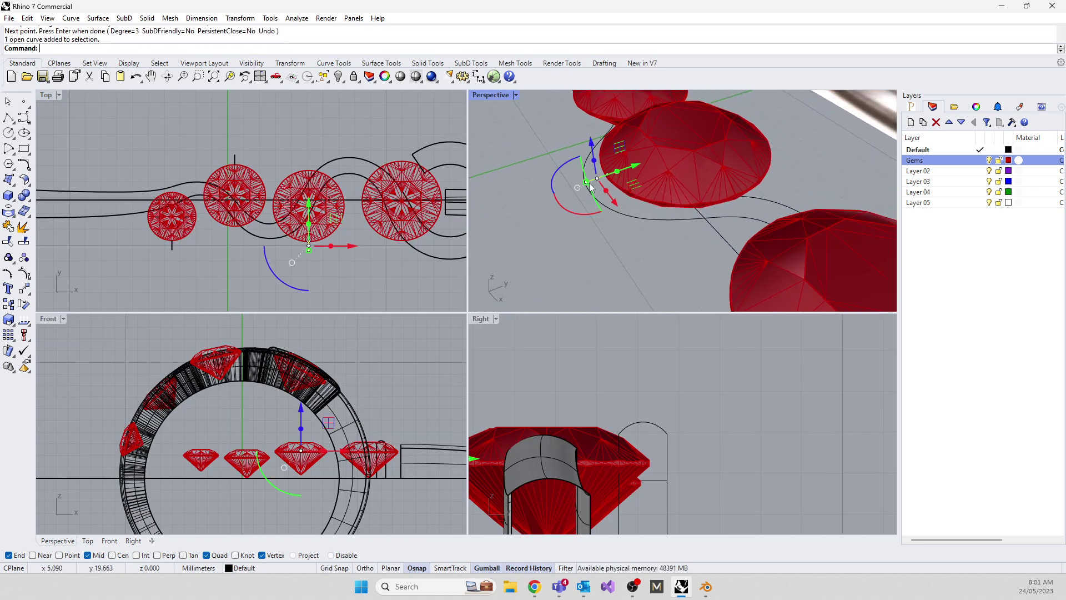
left_click_drag(590, 201, 589, 199)
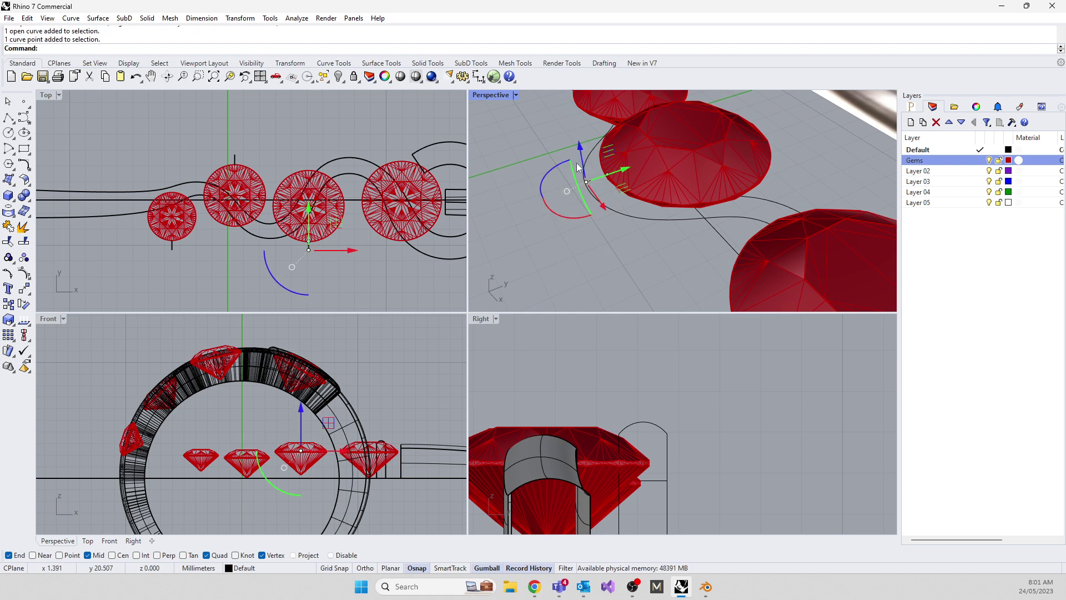
left_click_drag(578, 148, 595, 227)
right_click_drag(584, 257, 575, 254)
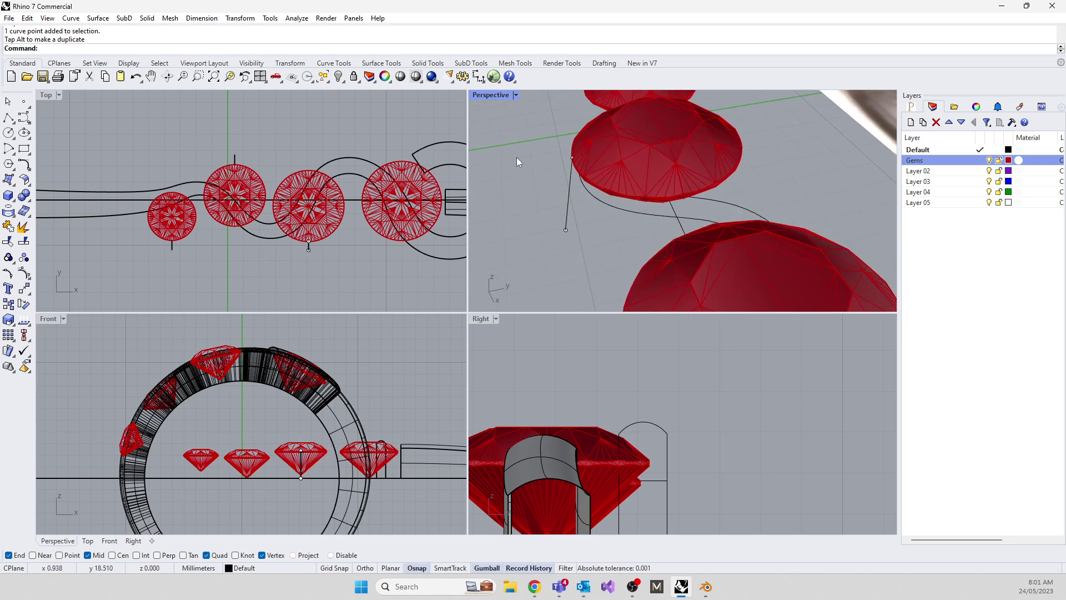
Rebuild the third stone's line as a degree 3 curve with 4 control points
left_click(564, 215, "shift")
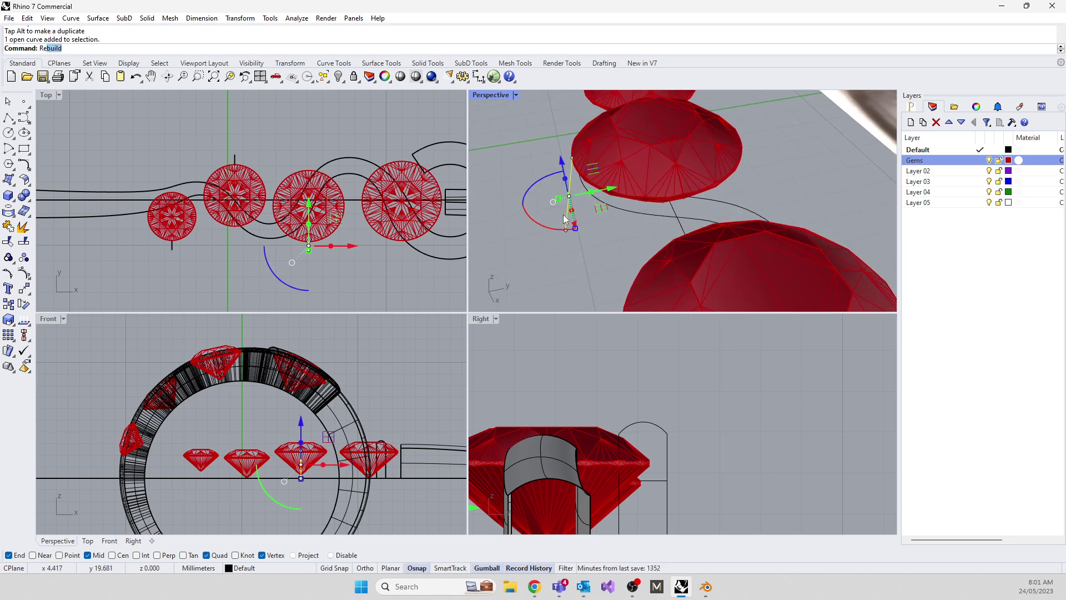
key("Return")
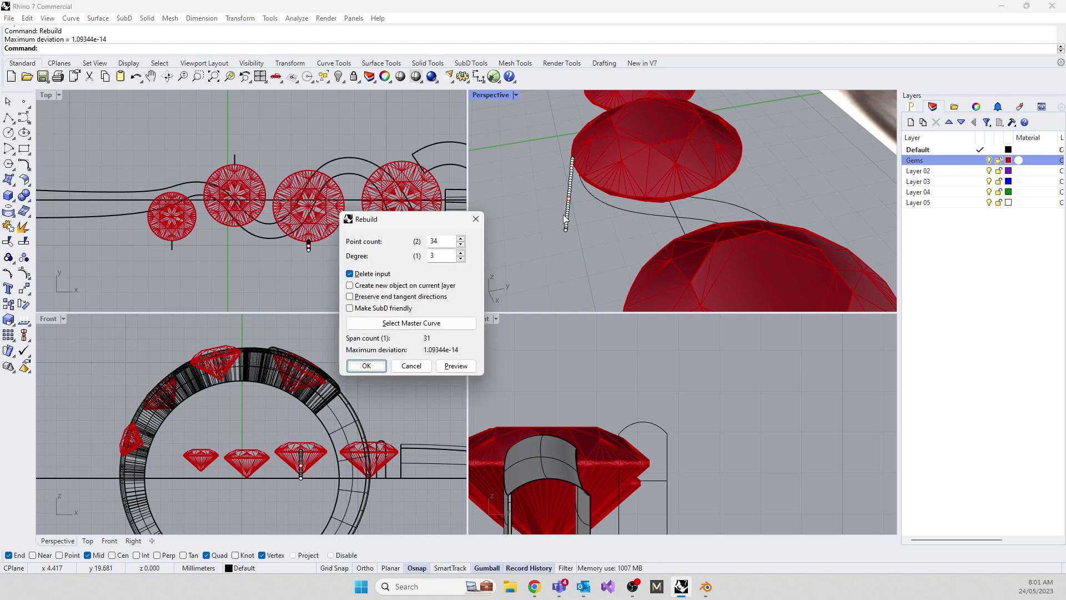
type("4")
key("Return")
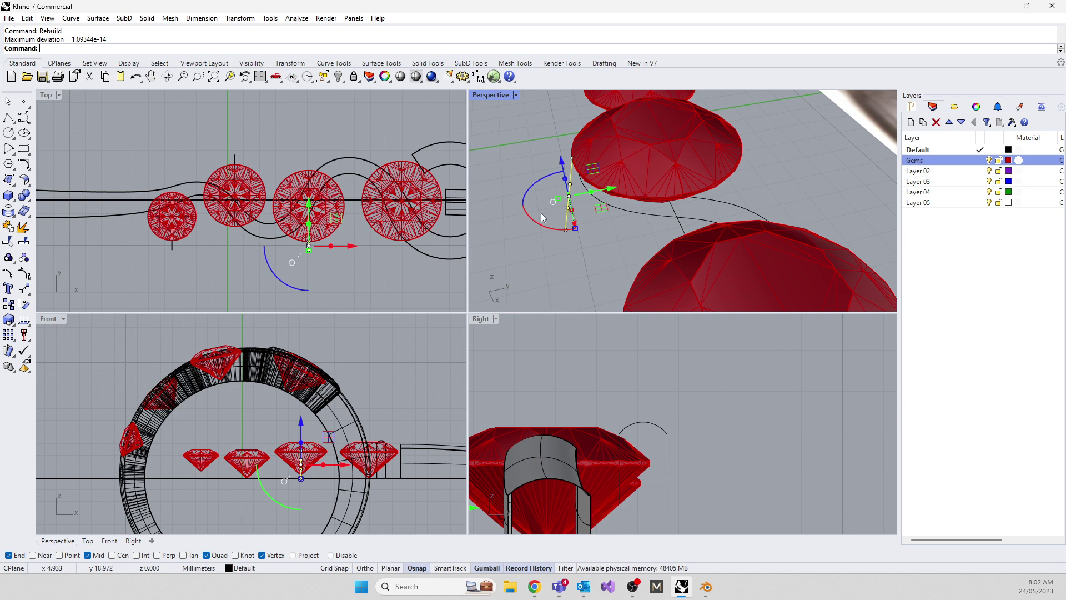
Move the lower control points of the third stone's prong curve inward so that it bends beneath the stone
scroll(539, 231, "up", 3)
left_click(587, 247)
left_click_drag(620, 242, 690, 215)
left_click(592, 205)
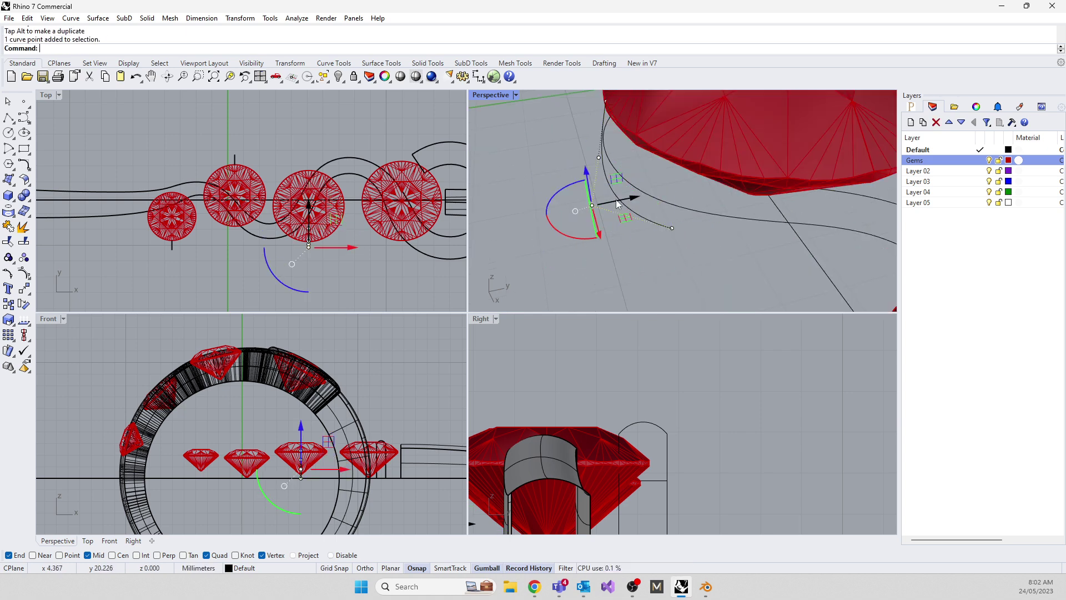
left_click_drag(633, 197, 658, 198)
left_click(598, 158)
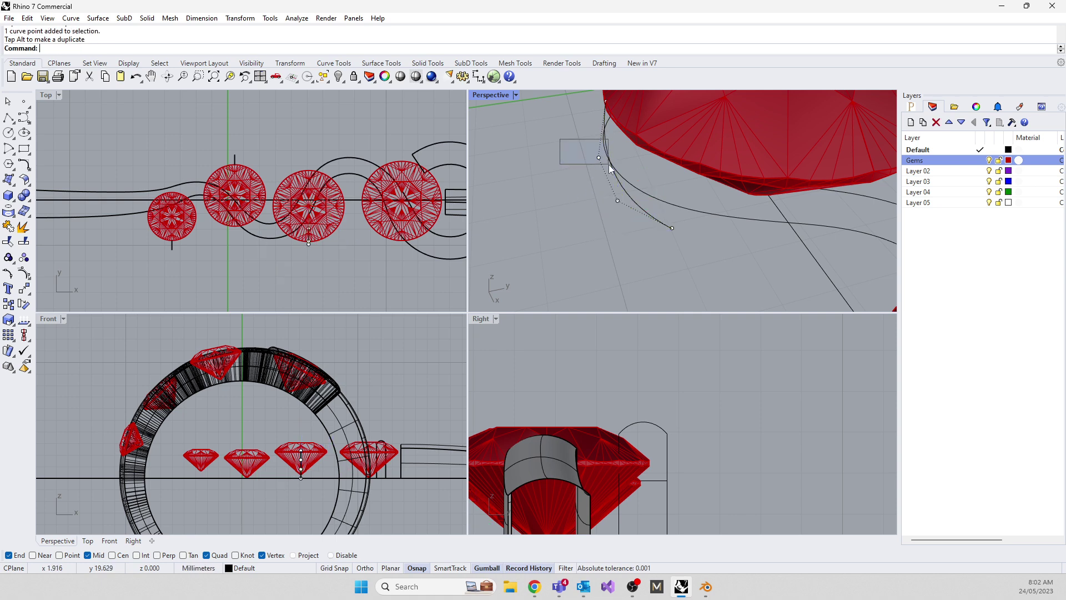
left_click_drag(634, 152, 641, 155)
right_click_drag(641, 156, 547, 177)
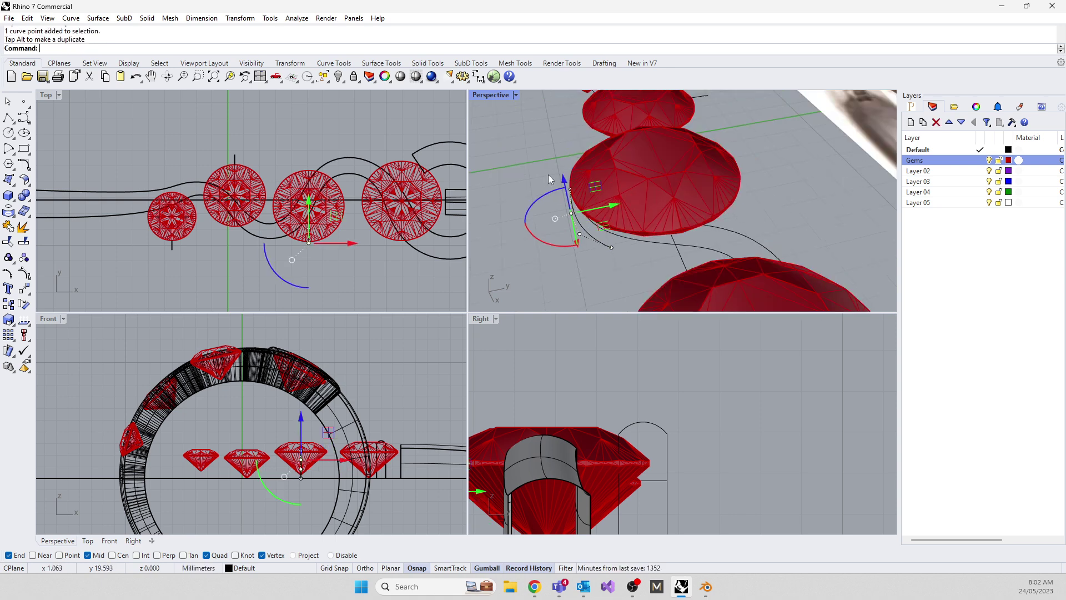
Move the prong curve's top point outward and slightly above the stone's edge, and adjust the point below it along Y
left_click_drag(607, 182, 537, 232)
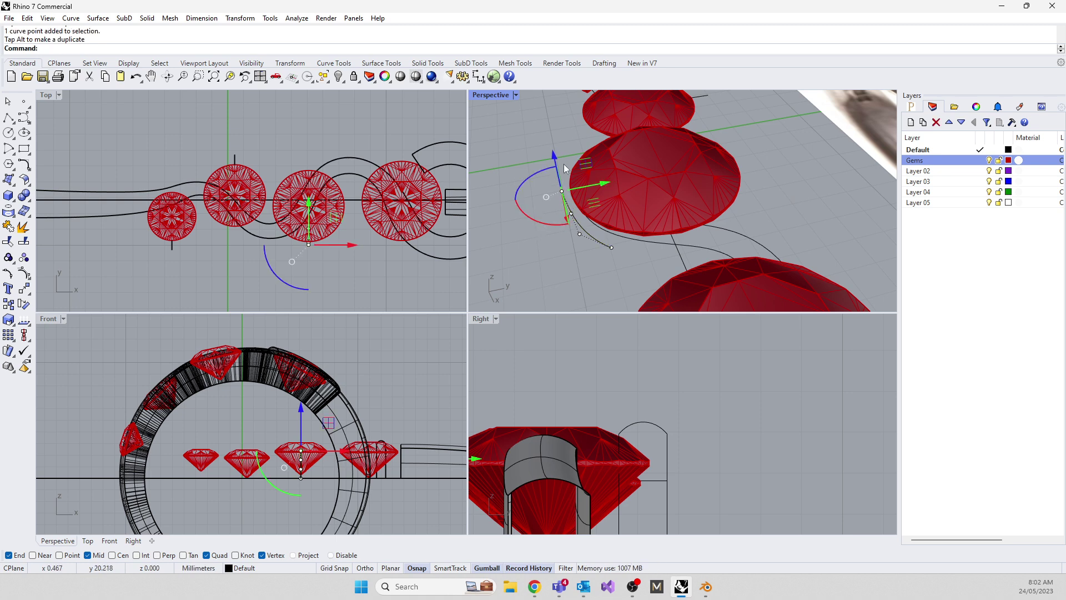
left_click_drag(553, 158, 558, 179)
left_click(522, 209)
left_click(574, 219)
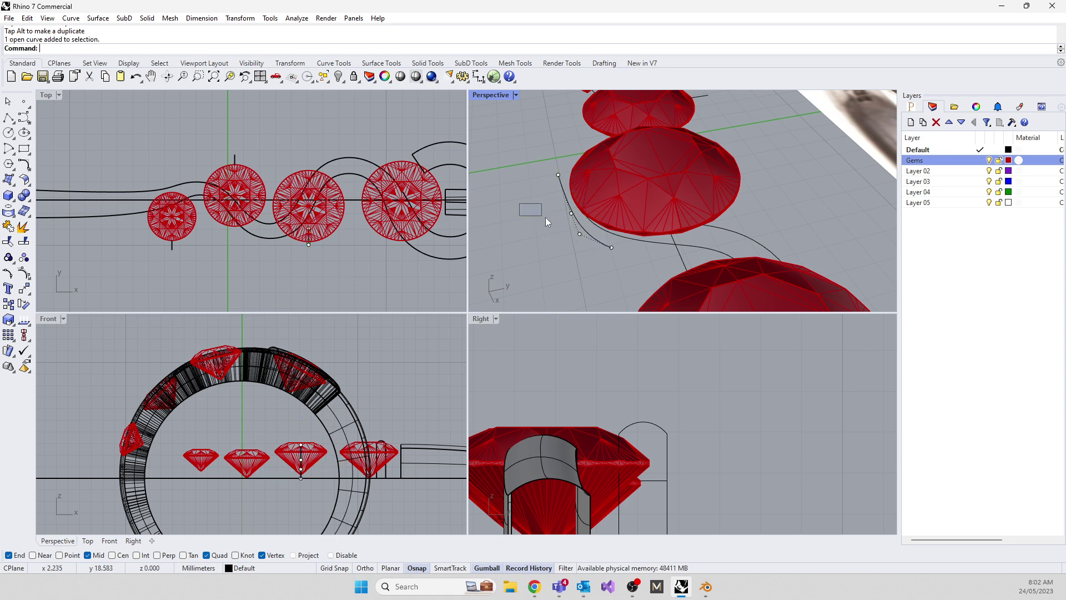
left_click(571, 213)
left_click_drag(608, 209, 578, 251)
right_click_drag(579, 251, 661, 218)
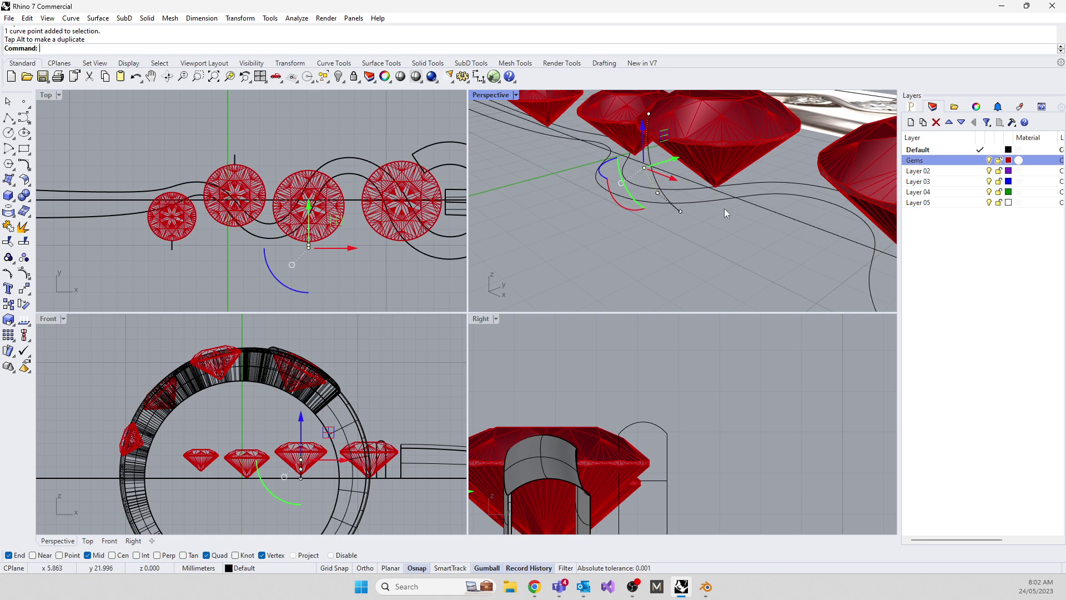
Deselect the prong curve and show the hidden wavy band in the flat layout
left_click(644, 248)
right_click_drag(605, 252, 619, 267)
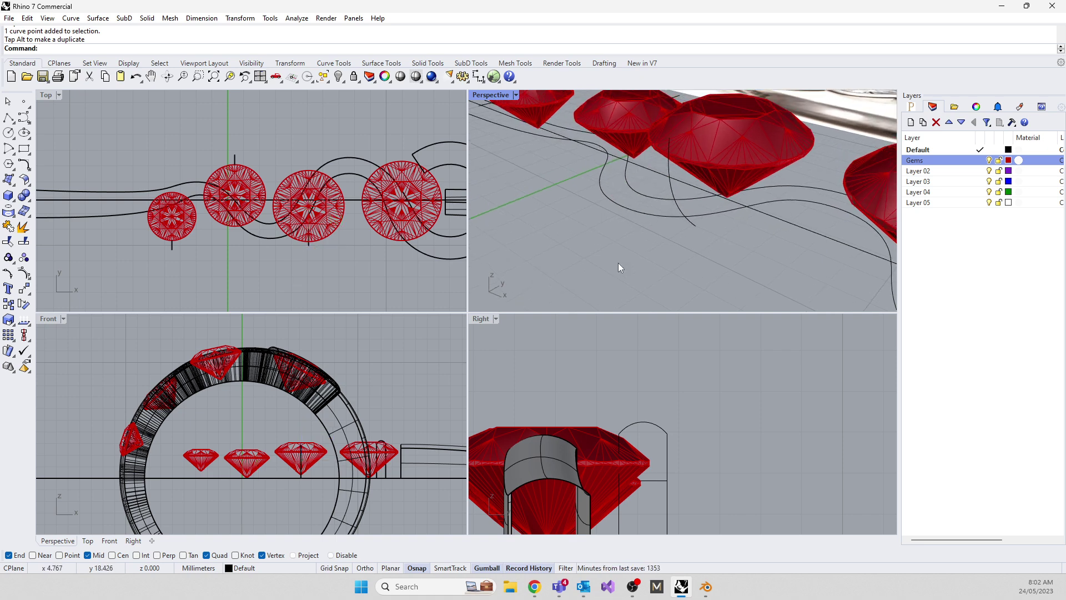
key("Return")
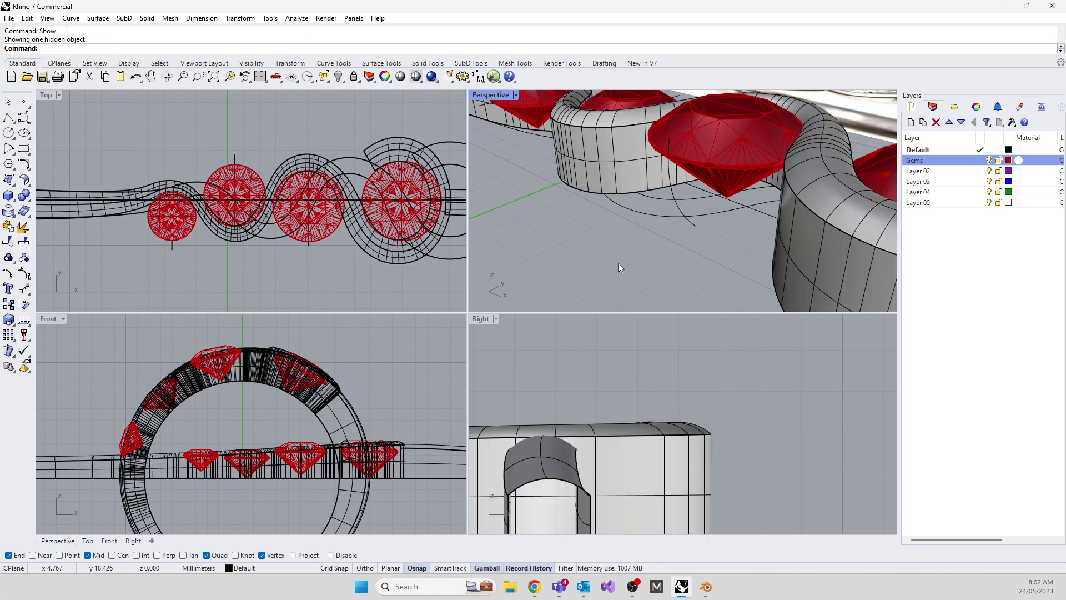
Rebuild the reshaped prong curve at degree 3 for further control-point editing
right_click_drag(678, 231, 728, 194)
left_click(716, 190)
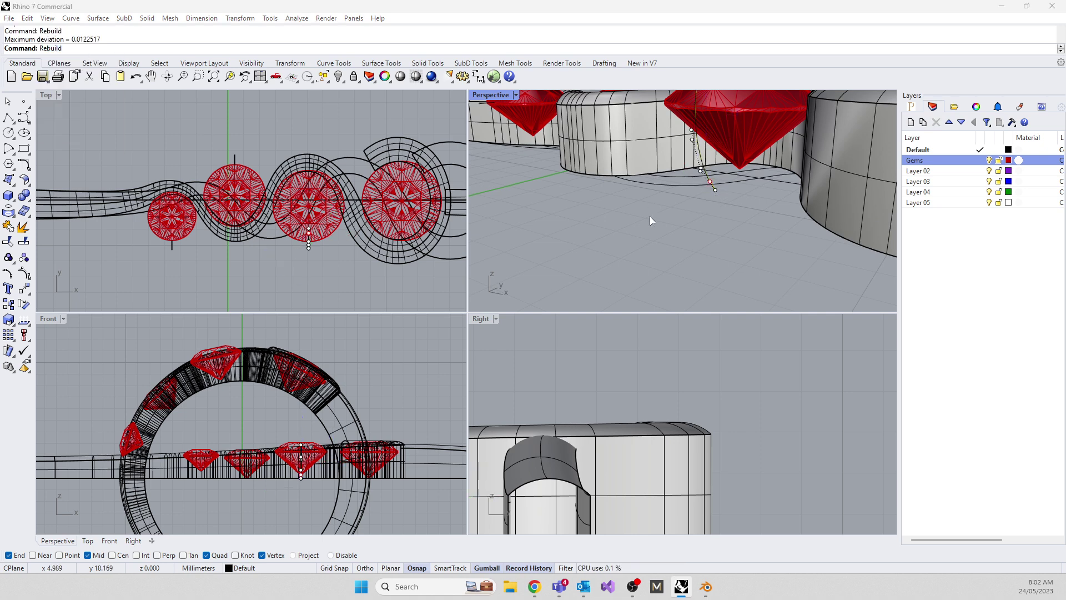
key("Return")
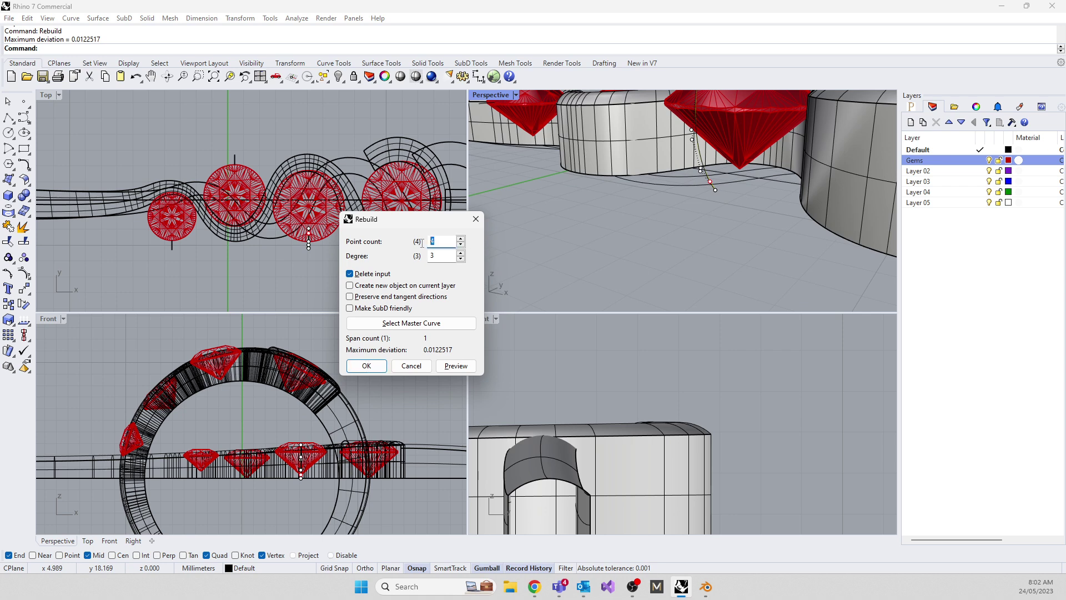
key("Return")
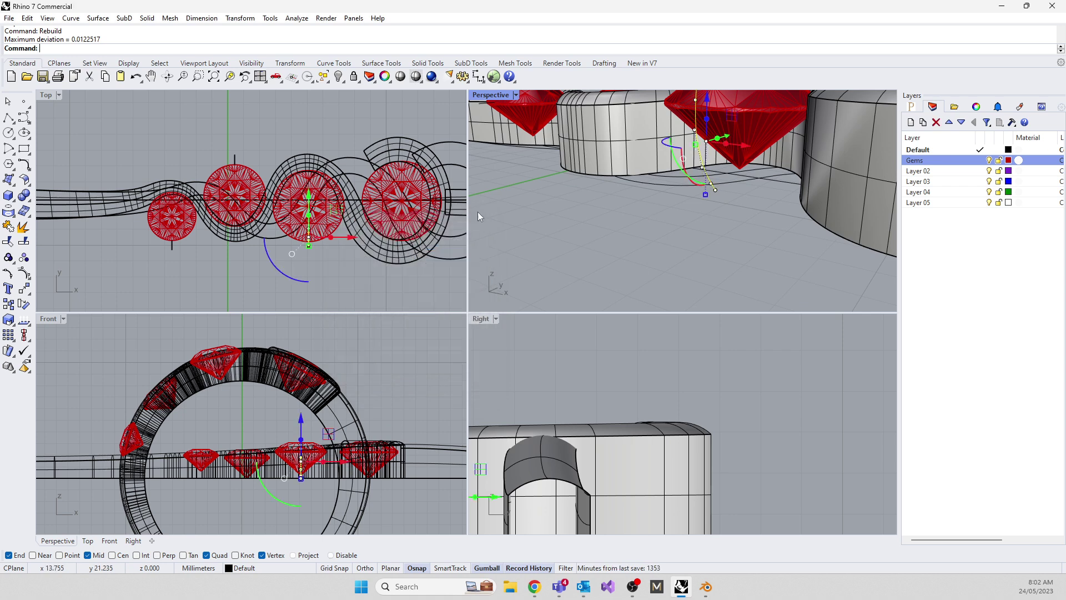
Extend the prong curve's lower end along Y beneath the third stone into the band, adjusting the neighbouring control point to smooth the bend
scroll(695, 204, "up", 4)
left_click(710, 185)
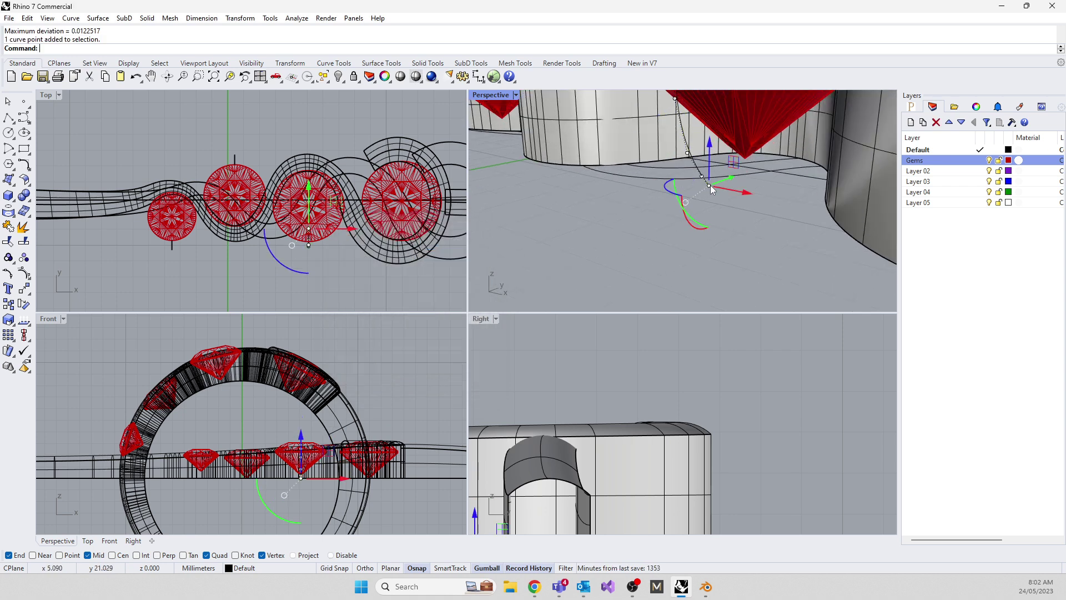
left_click_drag(733, 179, 800, 155)
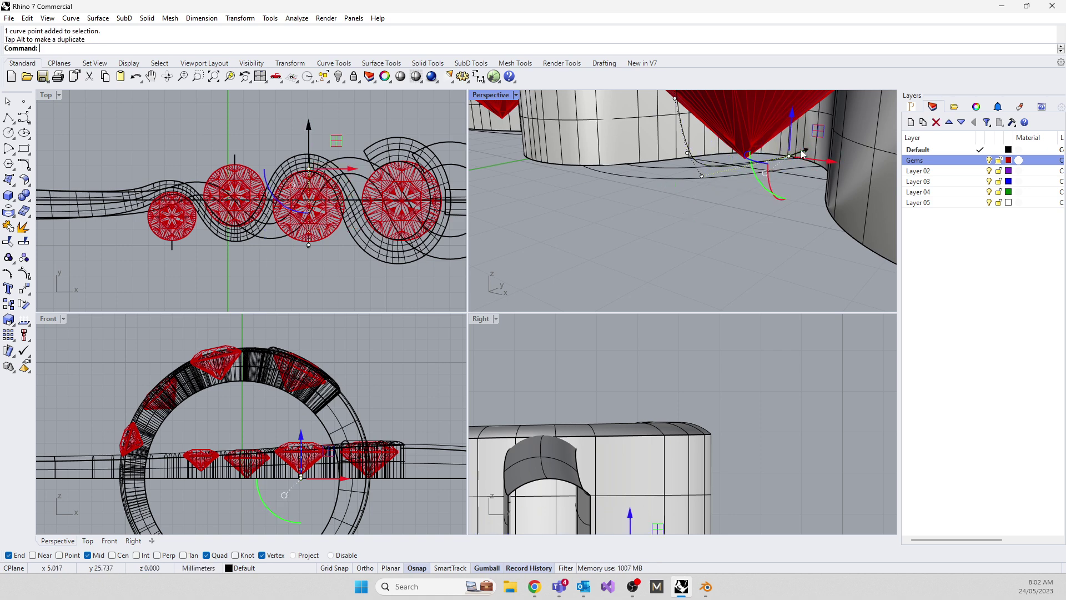
left_click(701, 176)
left_click_drag(724, 176, 689, 111)
left_click(687, 154)
scroll(637, 193, "down", 5)
right_click_drag(638, 192, 570, 260)
Copy the third stone's prong curve from the stone's edge to the ends of the short curves at the second and first stones
left_click(694, 244)
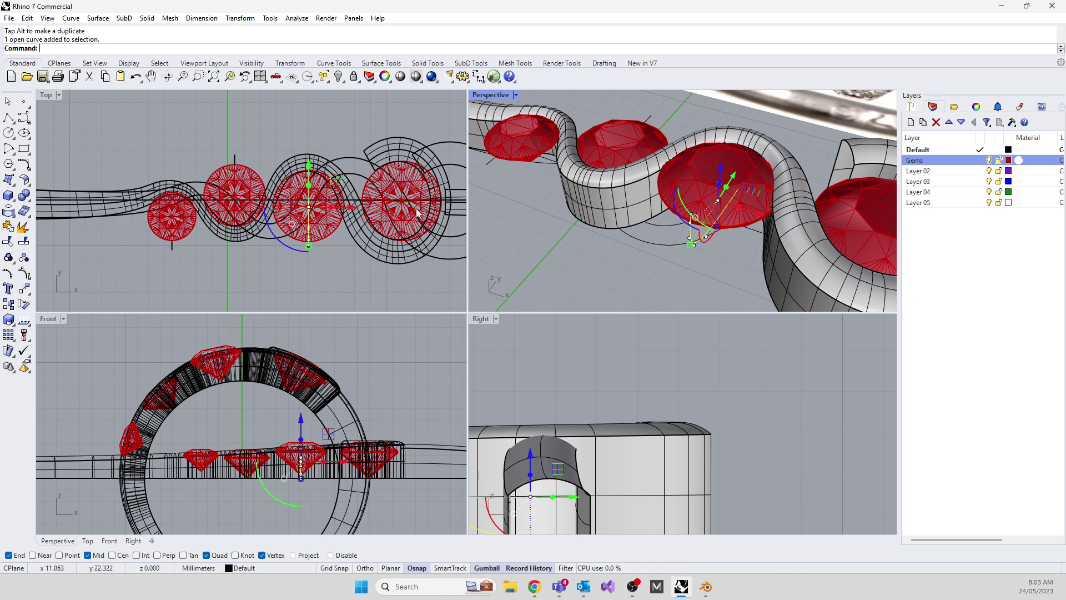
type("opy")
key("Return")
scroll(308, 238, "up", 6)
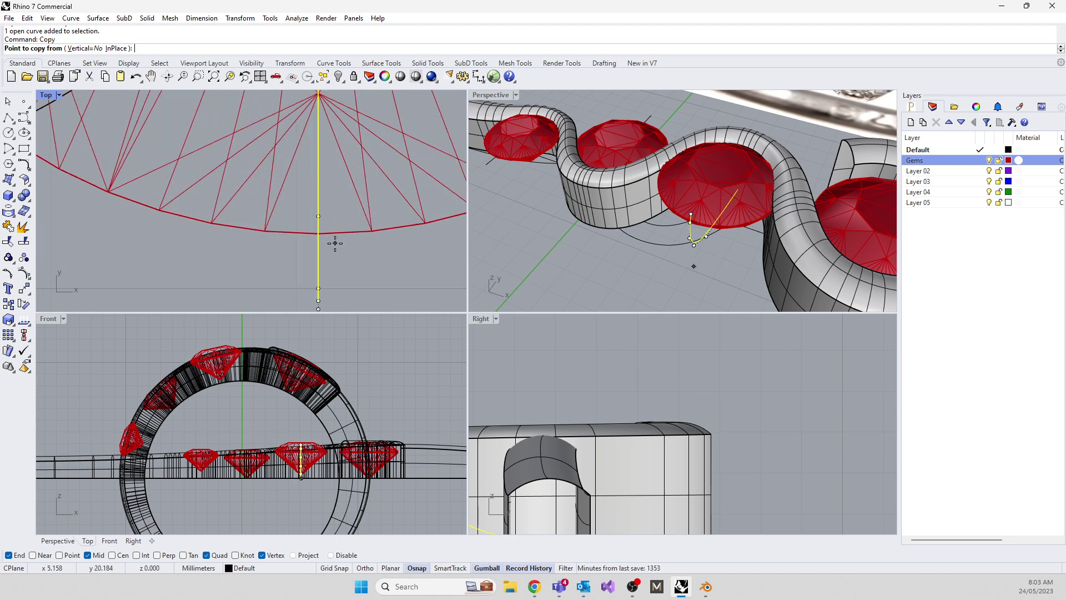
left_click(334, 244)
scroll(344, 255, "down", 4)
scroll(312, 166, "up", 5)
left_click(310, 164)
scroll(289, 166, "down", 5)
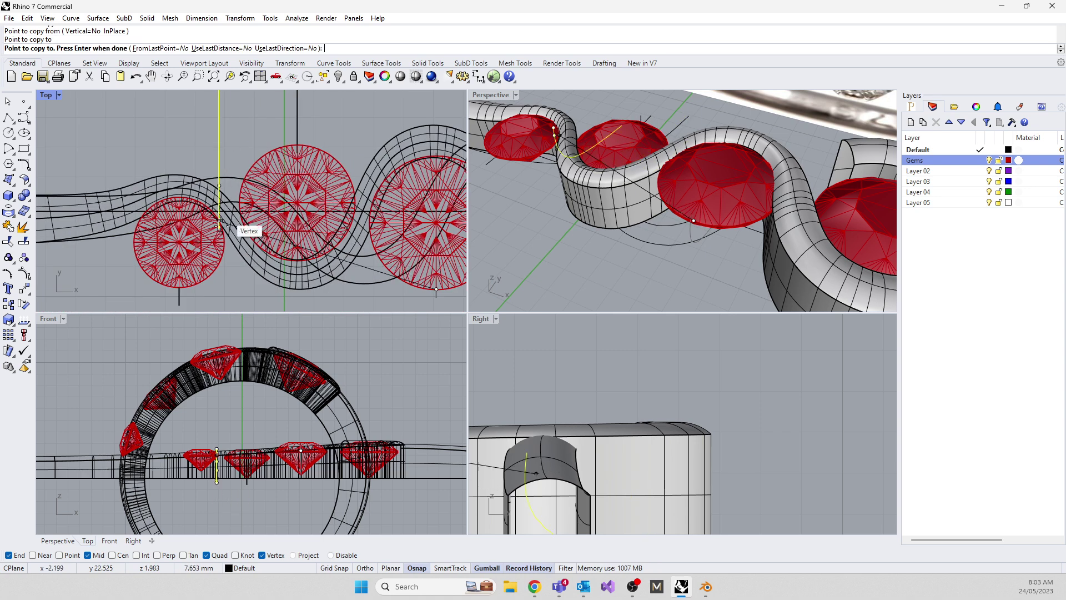
left_click(179, 297)
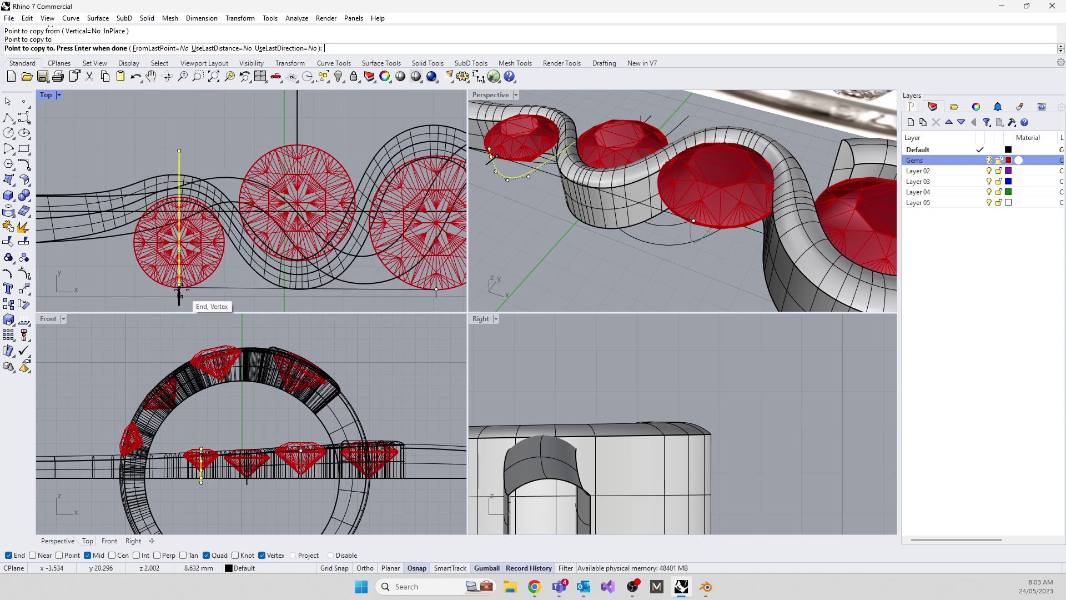
key("Return")
Remove the old short curves at the first and second stones, keeping the copied prong curves
left_click(181, 299)
key("Delete")
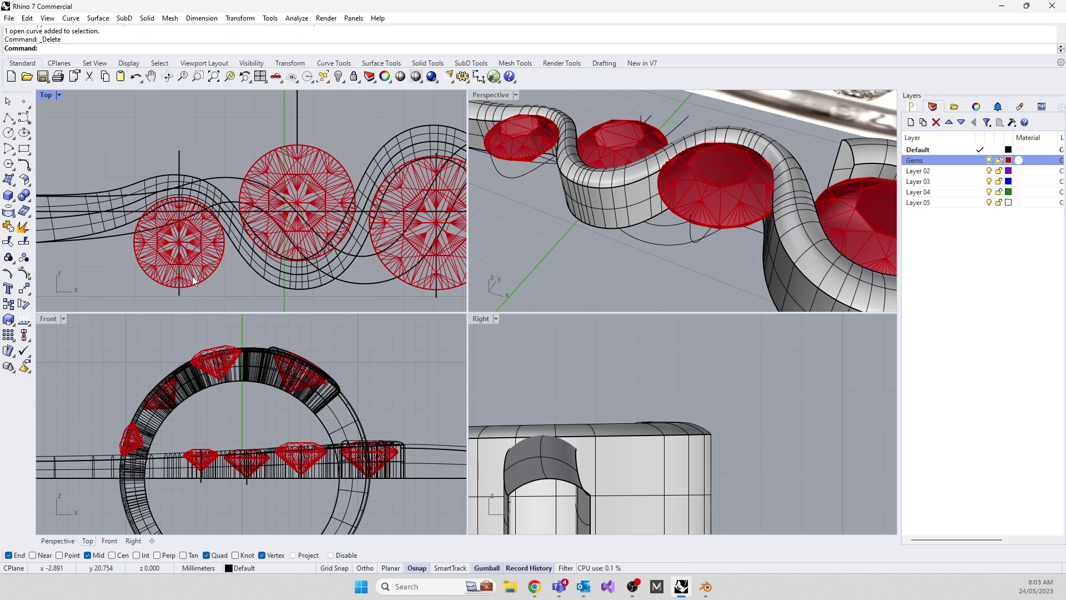
scroll(297, 149, "up", 4)
left_click(305, 162)
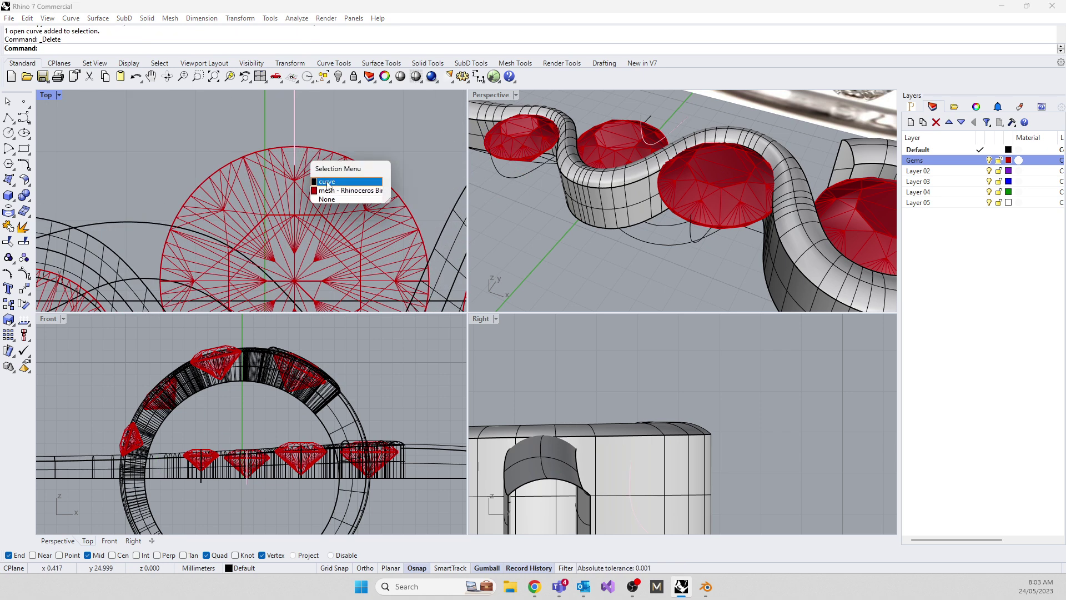
key("Escape")
scroll(319, 178, "down", 5)
key("ctrl+z")
scroll(320, 176, "up", 4)
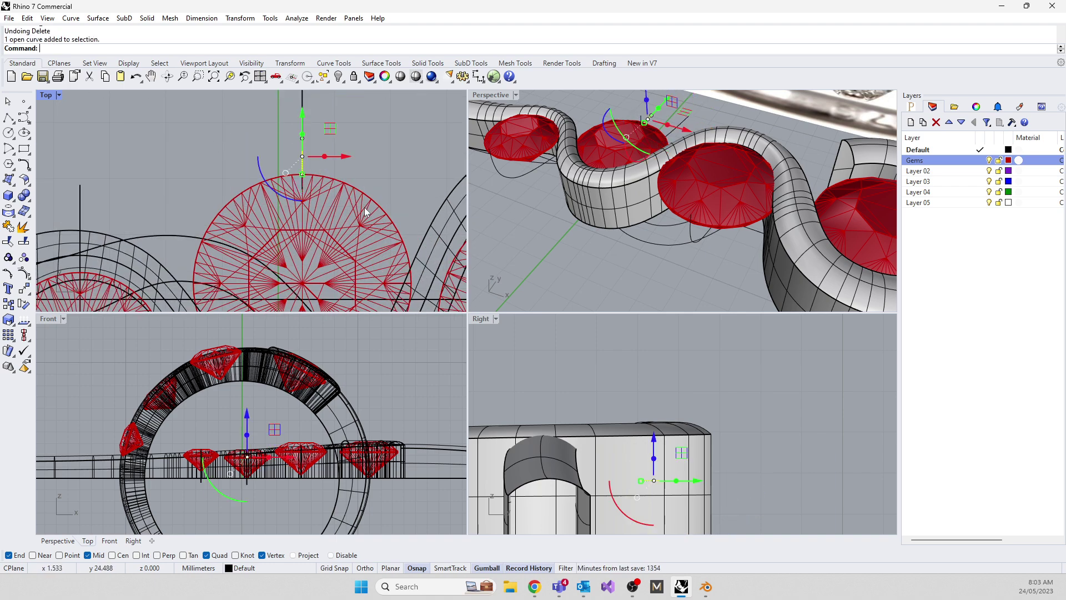
scroll(315, 155, "down", 5)
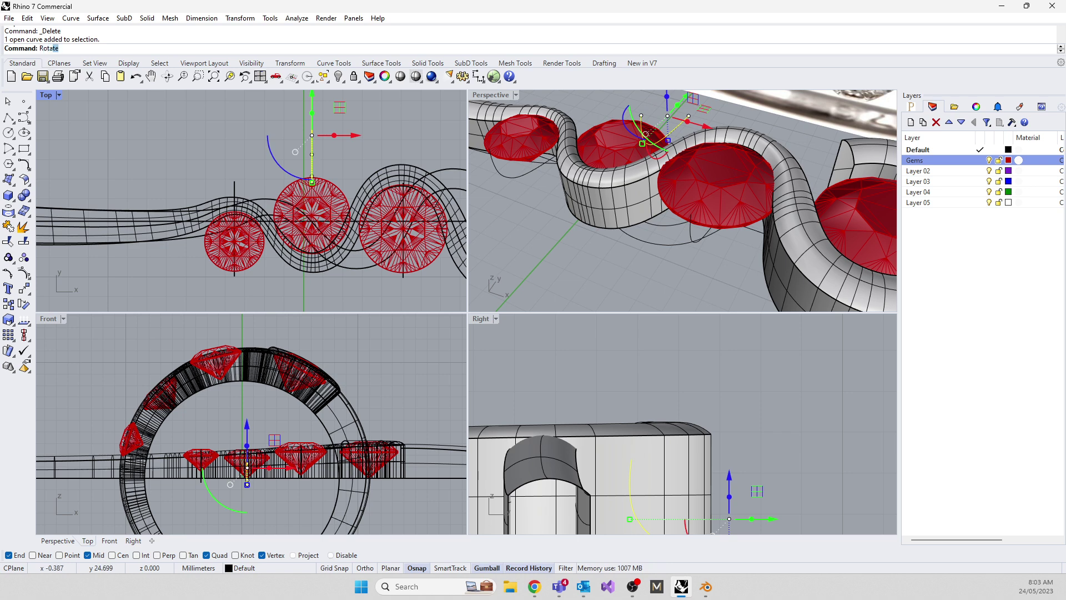
Rotate the second stone's prong curve 180° about its top end with ortho on, so it curves back under the stone
key("Return")
scroll(442, 209, "up", 5)
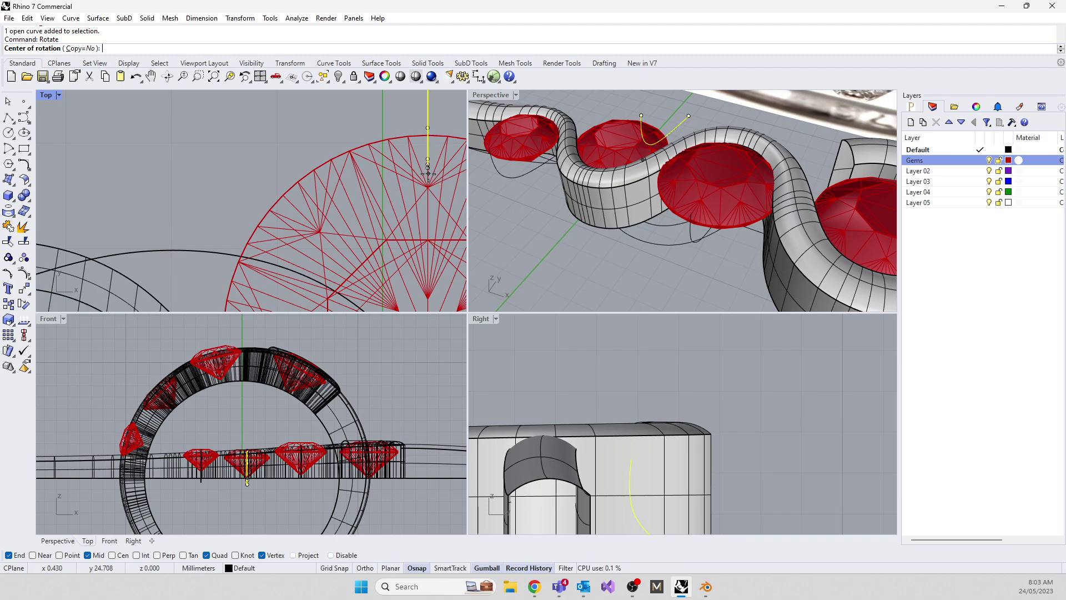
scroll(225, 474, "up", 5)
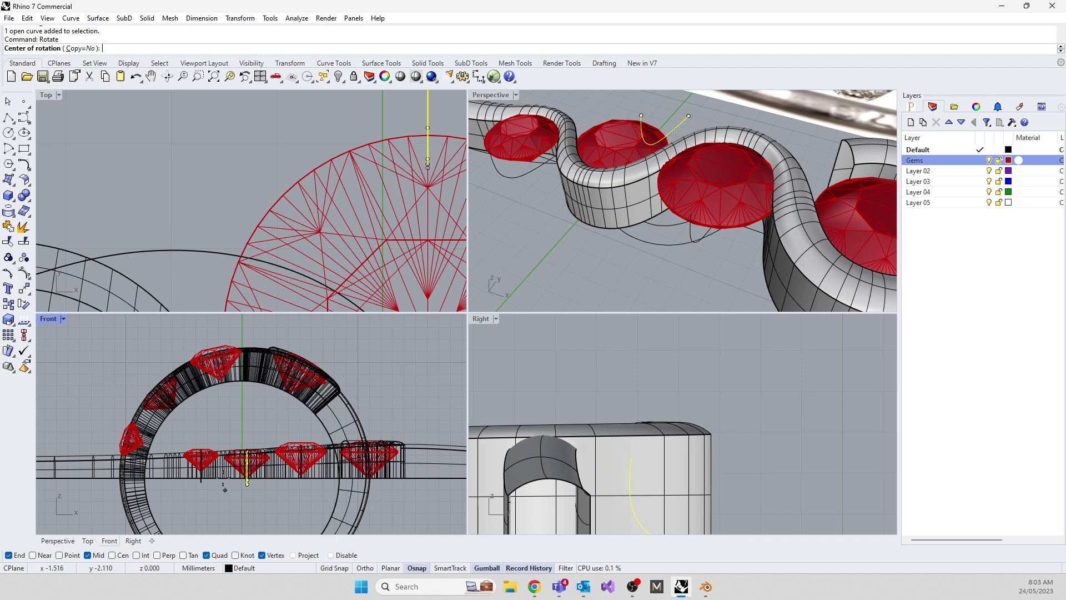
scroll(581, 169, "down", 3)
right_click_drag(580, 169, 644, 222)
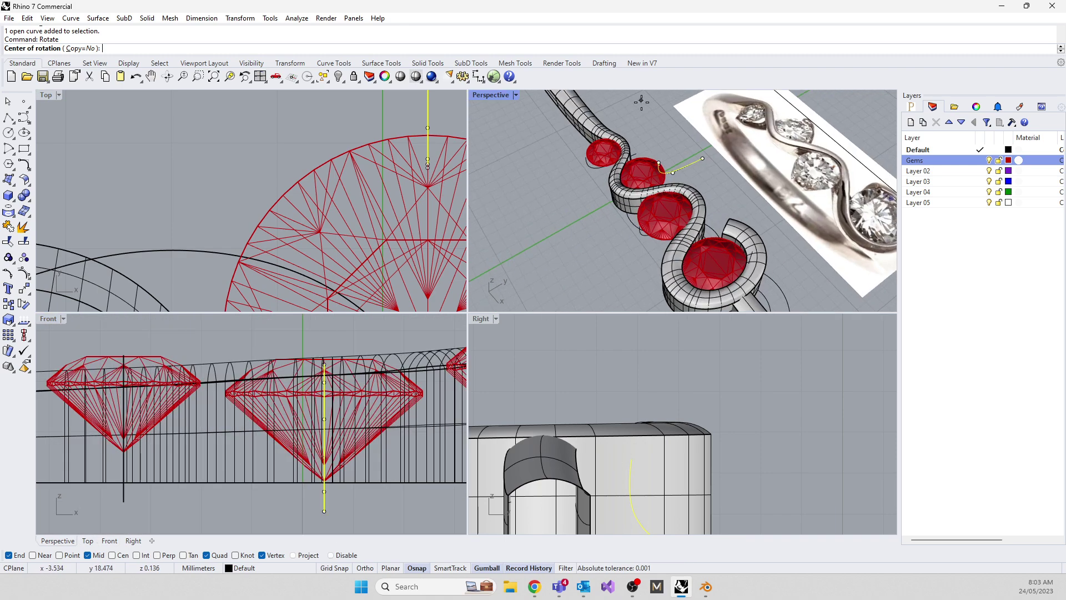
scroll(644, 272, "up", 6)
scroll(644, 272, "down", 2)
left_click(688, 223)
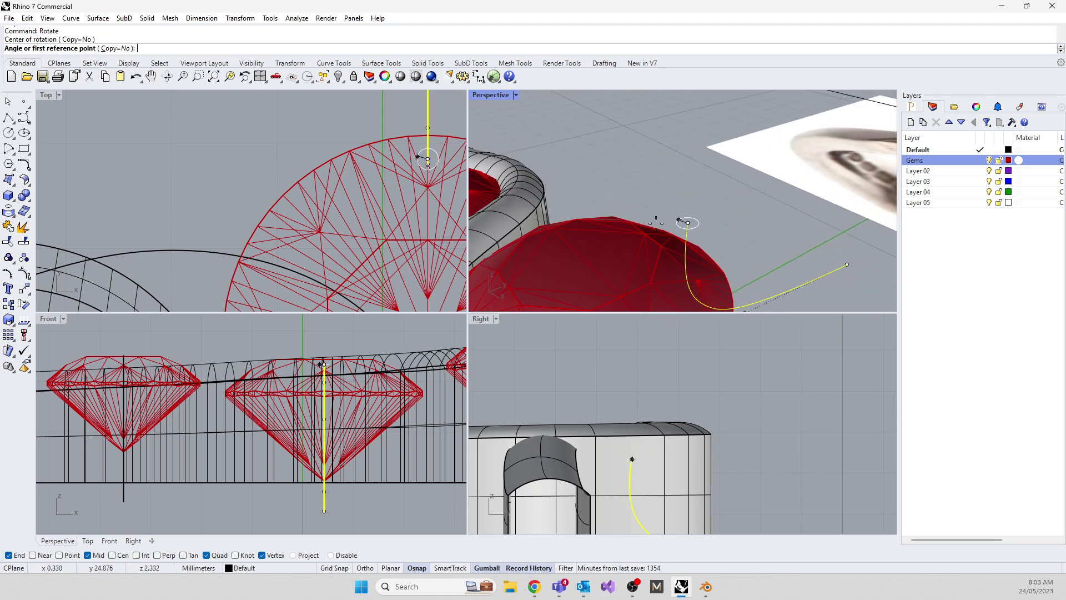
scroll(352, 222, "down", 2)
scroll(313, 202, "down", 4)
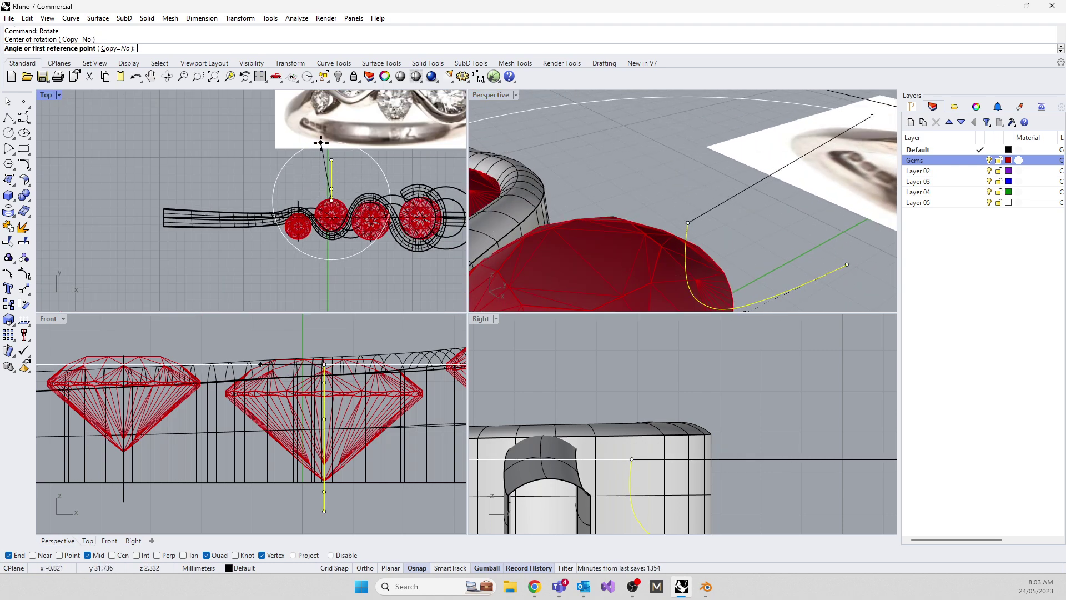
key("F8")
left_click(323, 137)
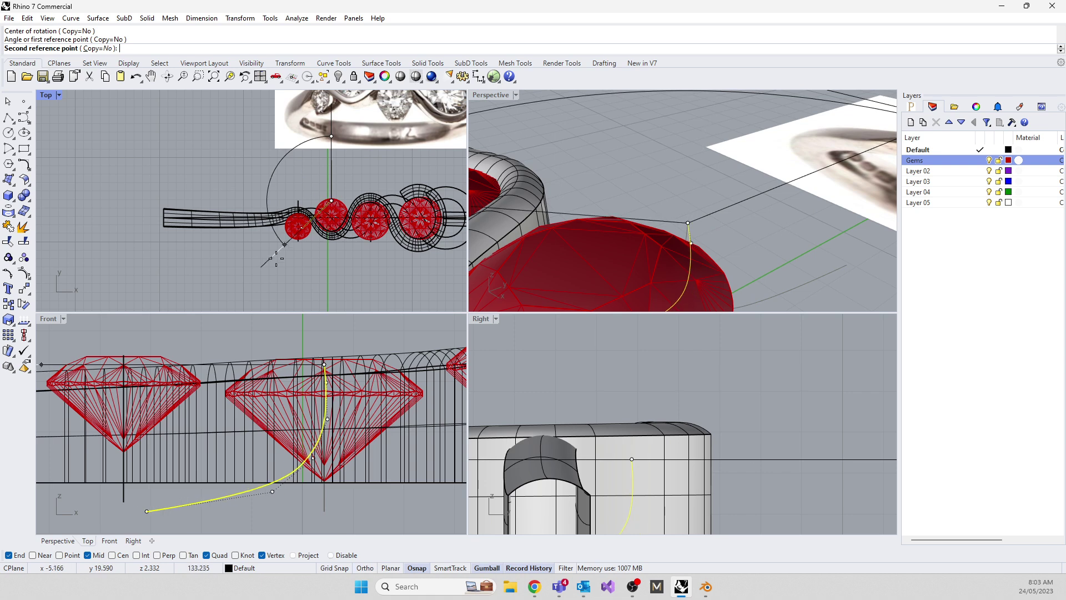
left_click(333, 287)
left_click(538, 315)
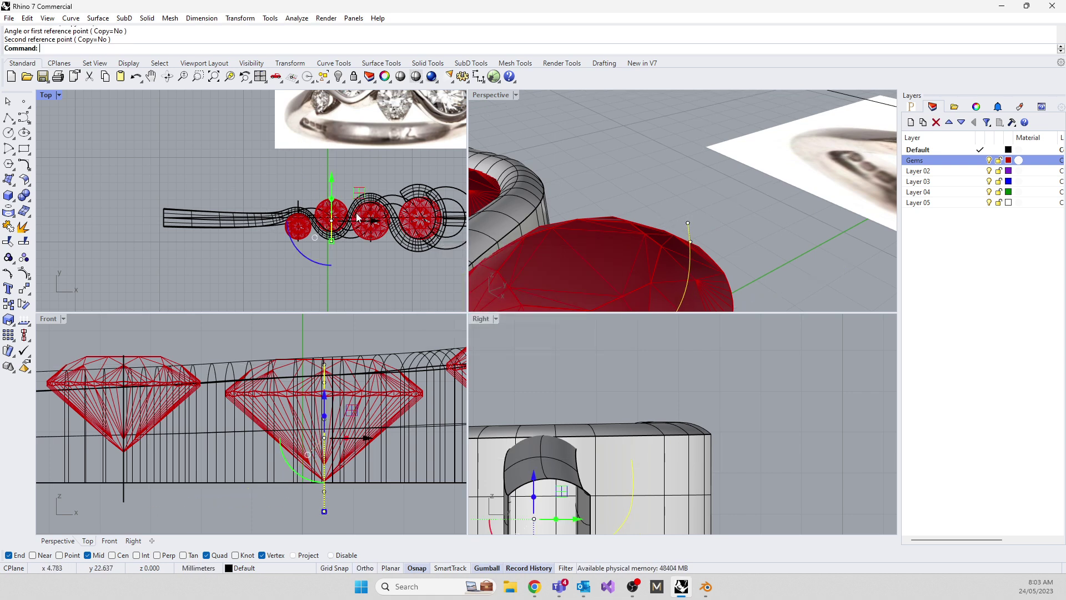
Move the second stone's prong curve outward along Y by about 0.6 mm, past the stone's edge
scroll(336, 207, "up", 5)
left_click_drag(330, 213, 329, 201)
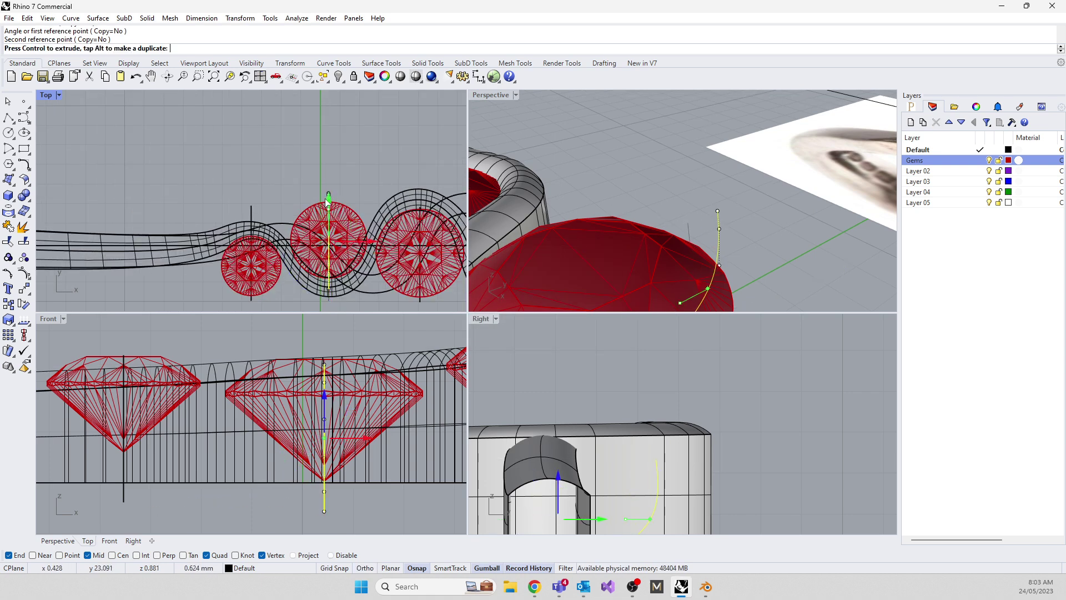
right_click_drag(574, 228, 601, 216)
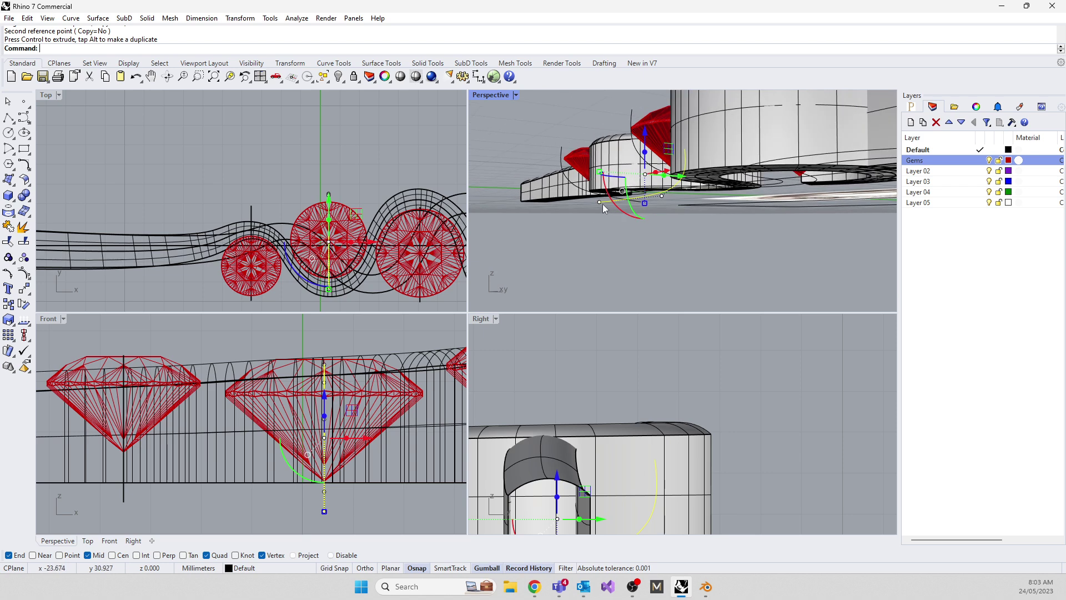
Shrink the first stone's prong curve along Y and reposition it just outside the stone's edge
right_click_drag(260, 274, 291, 199)
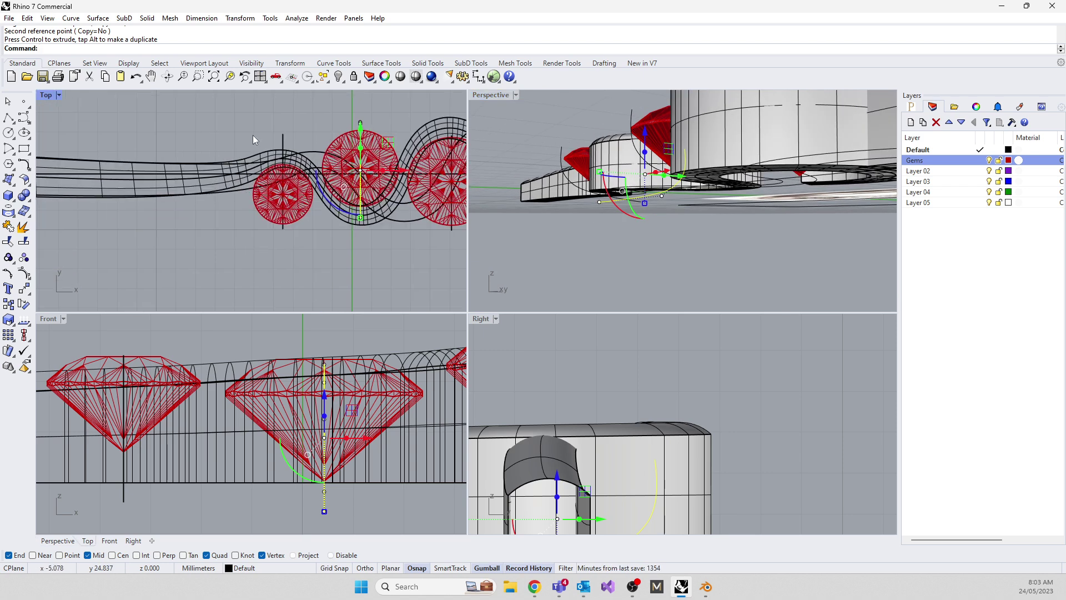
left_click(273, 226)
left_click_drag(283, 161, 347, 230)
left_click(534, 316)
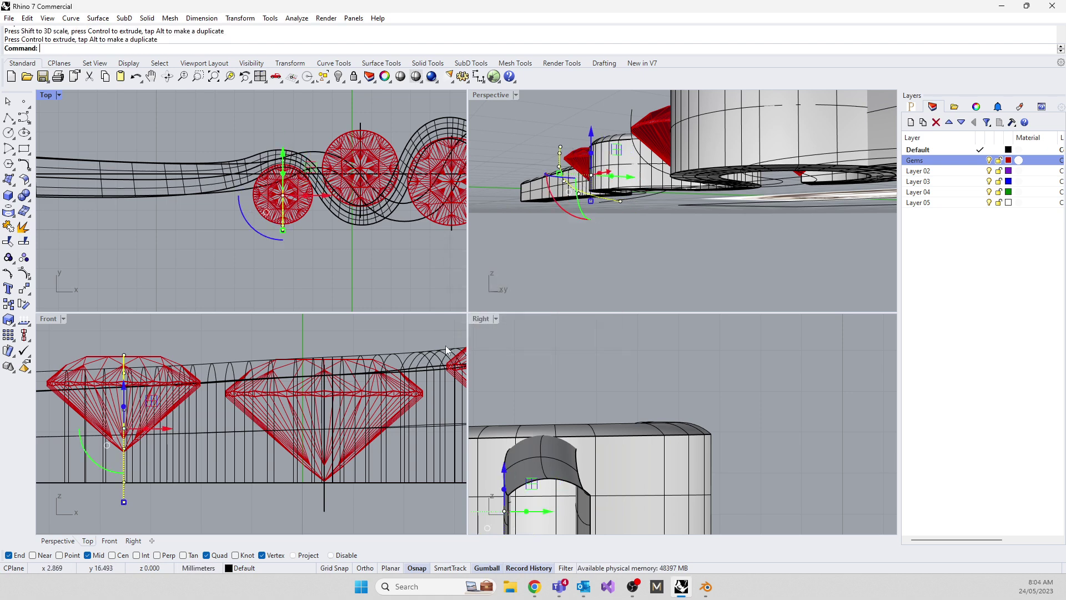
Compress the first stone's prong curve along Z and raise it to suit the stone's height
right_click_drag(652, 261, 862, 176)
scroll(593, 221, "up", 8)
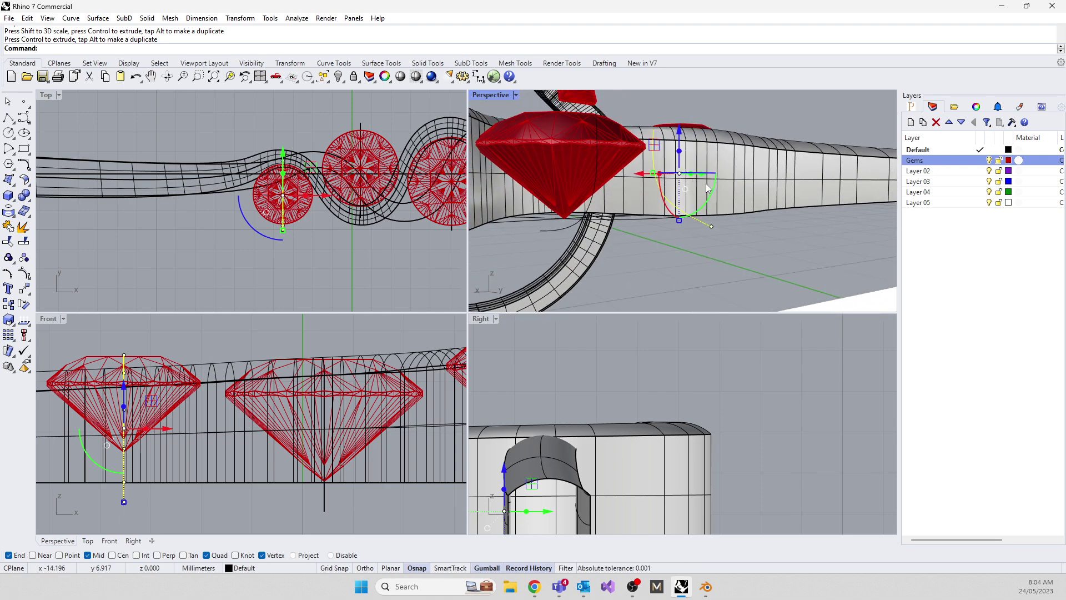
left_click_drag(678, 220, 678, 207)
right_click_drag(678, 206, 566, 186)
left_click_drag(679, 197, 678, 135)
right_click_drag(678, 134, 713, 206)
Raise the lower control point of the first stone's prong curve along Z to smooth the bend beneath the stone
scroll(712, 206, "up", 4)
left_click(692, 194)
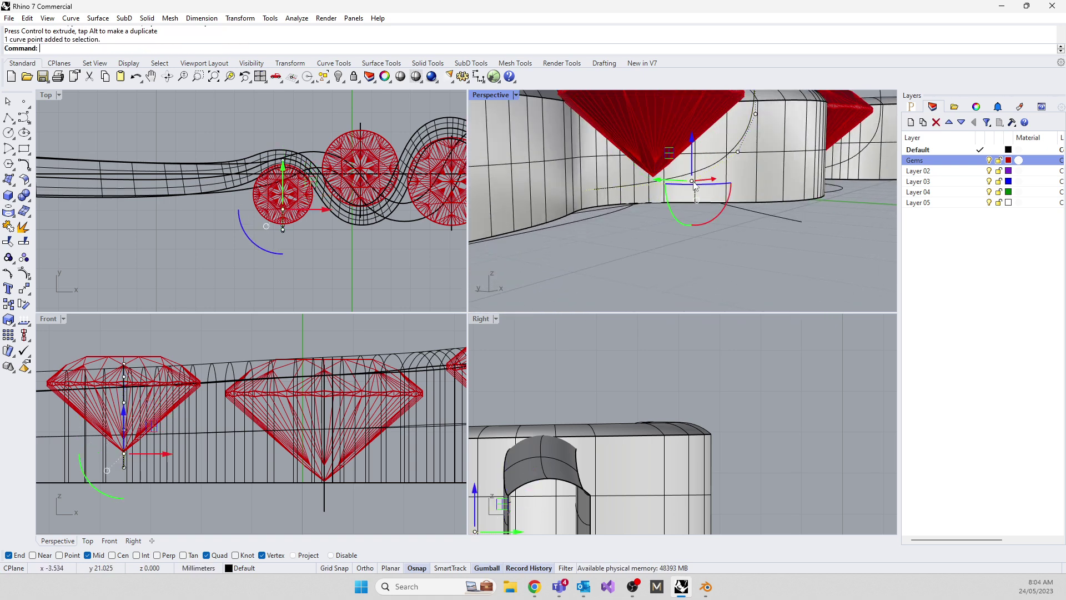
left_click_drag(691, 175, 692, 165)
right_click_drag(692, 166, 984, 170)
right_click_drag(539, 154, 701, 244)
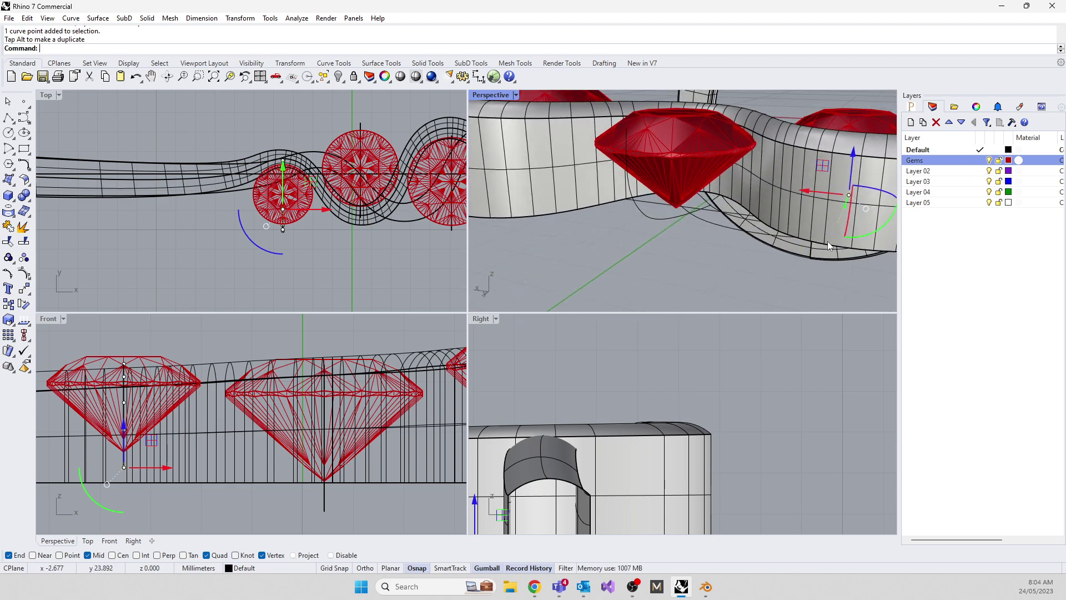
Create a new layer named oldcurves
right_click(930, 243)
left_click(968, 248)
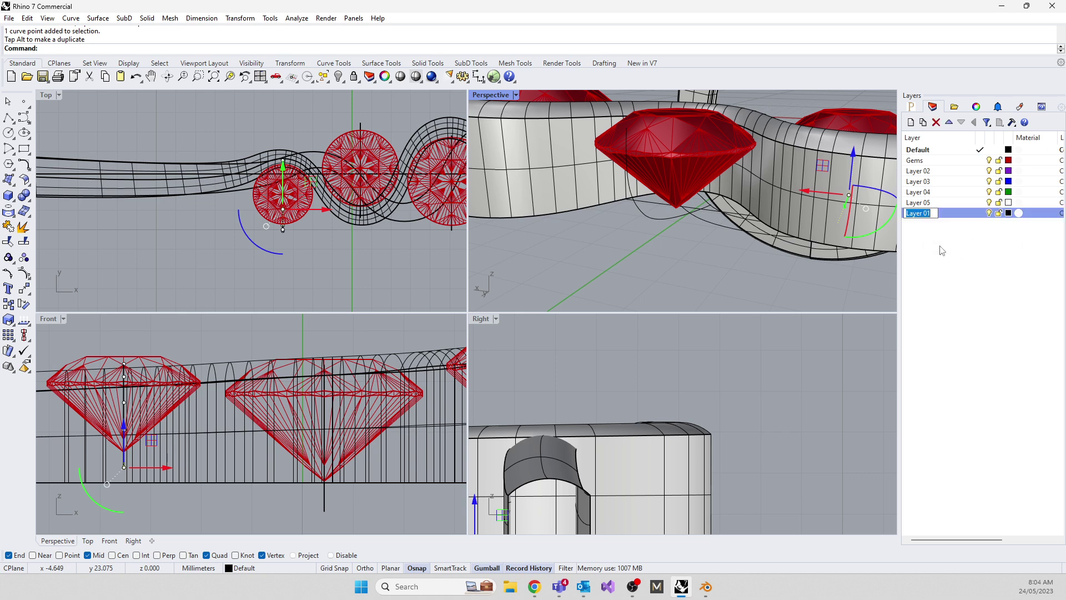
type("oldcurves")
key("Return")
Move the two long wavy guide curves to the oldcurves layer and hide that layer
right_click_drag(670, 304, 585, 280)
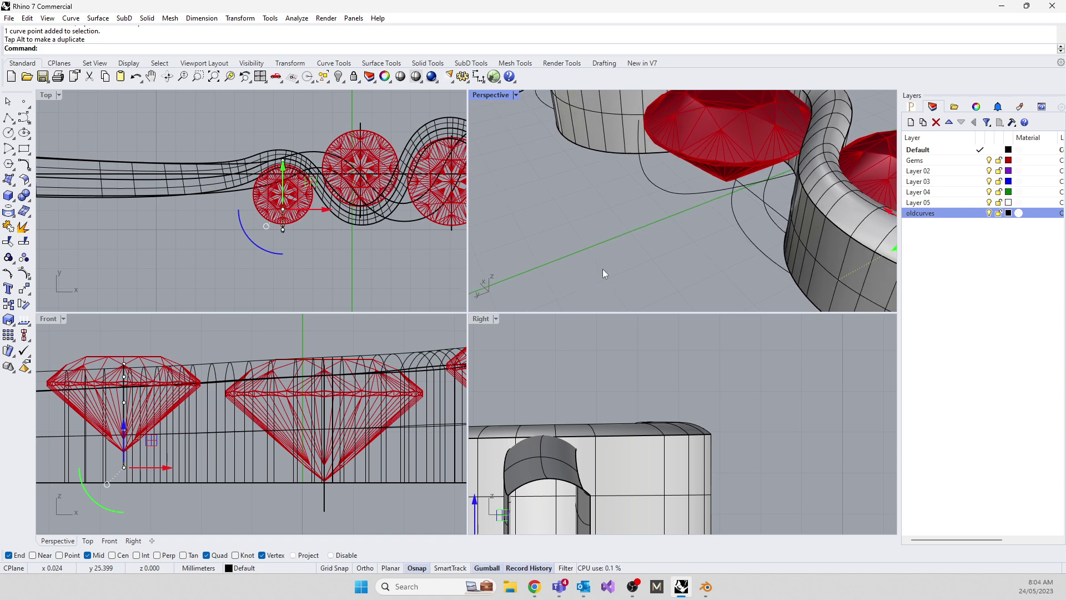
left_click(734, 188)
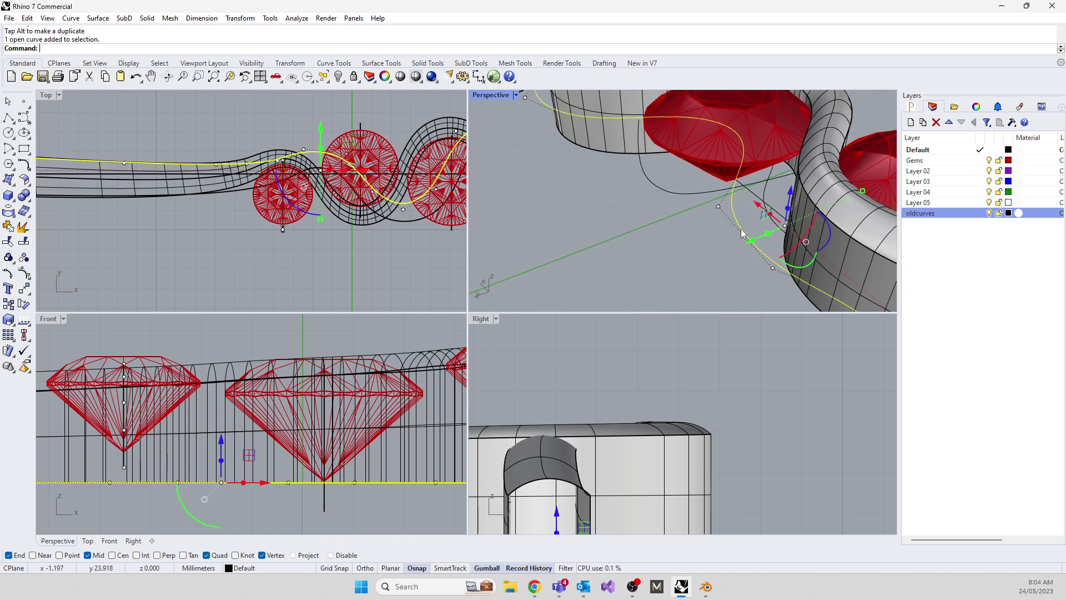
left_click(770, 171, "shift")
right_click(931, 214)
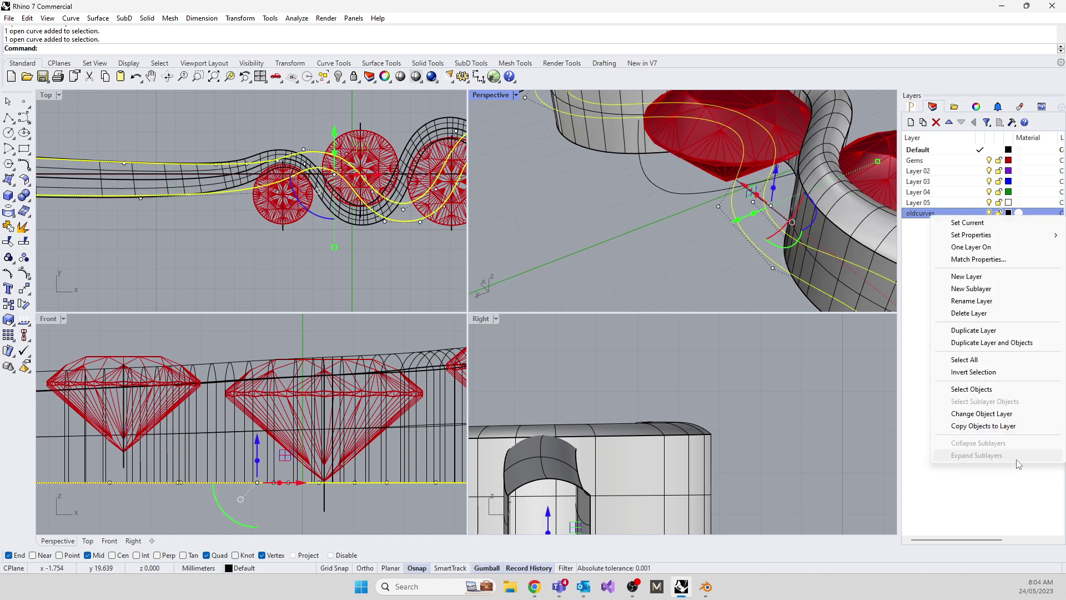
left_click(986, 414)
left_click(989, 213)
Compress the second stone's prong curve along Z and shift it up beside the stone
right_click_drag(619, 248, 780, 278)
left_click(682, 187)
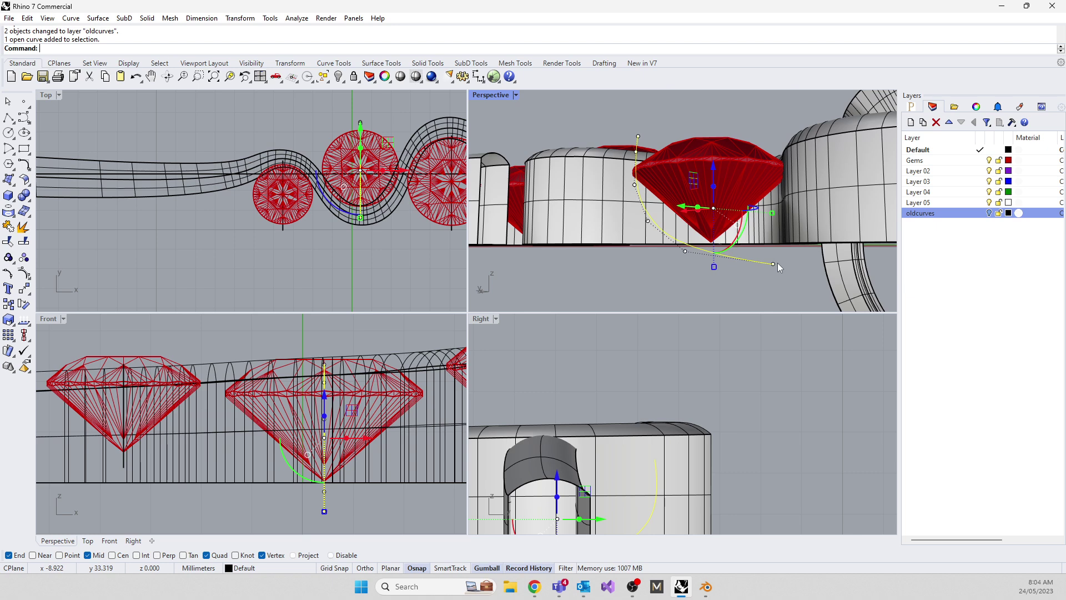
left_click_drag(714, 267, 713, 254)
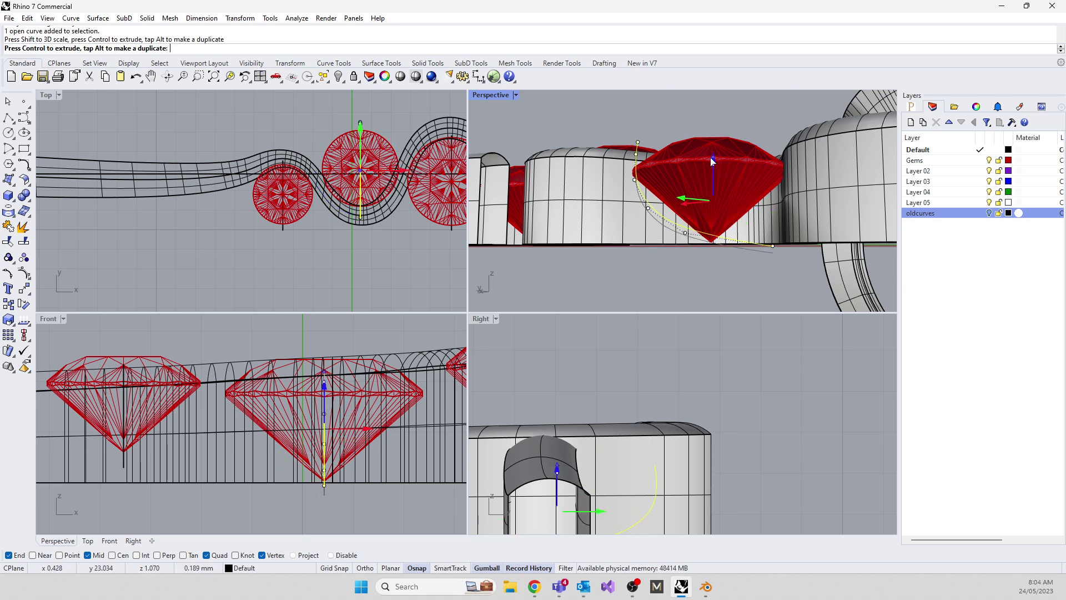
Raise the lower end point of the second stone's prong curve along Z and adjust its neighbouring control point
left_click(772, 245)
left_click_drag(778, 222, 772, 203)
right_click_drag(771, 203, 645, 258)
scroll(644, 259, "up", 3)
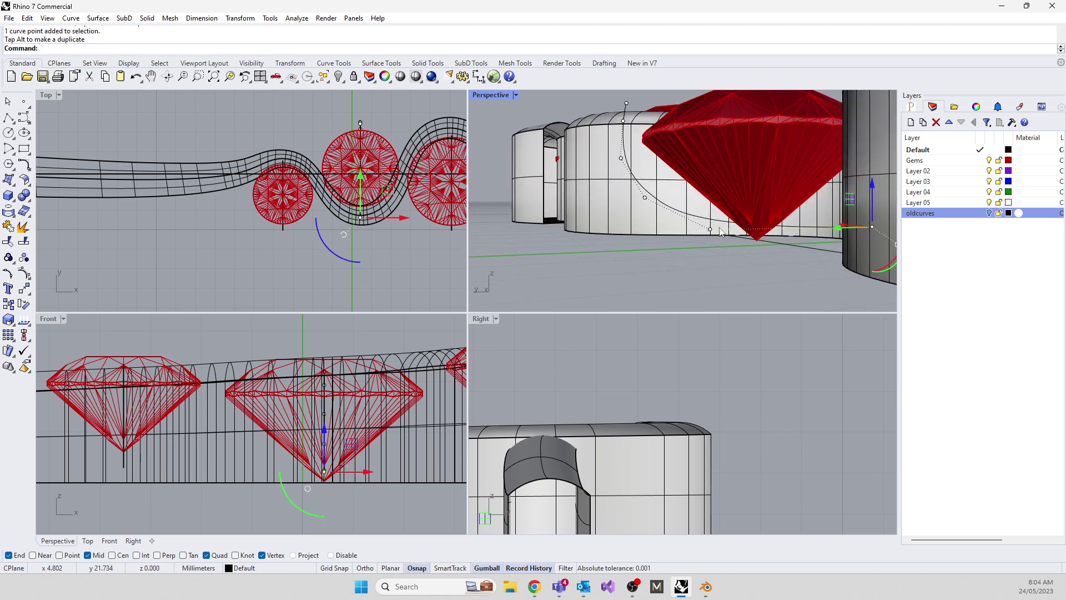
left_click(711, 230)
left_click_drag(711, 197, 711, 196)
right_click_drag(568, 248, 613, 178)
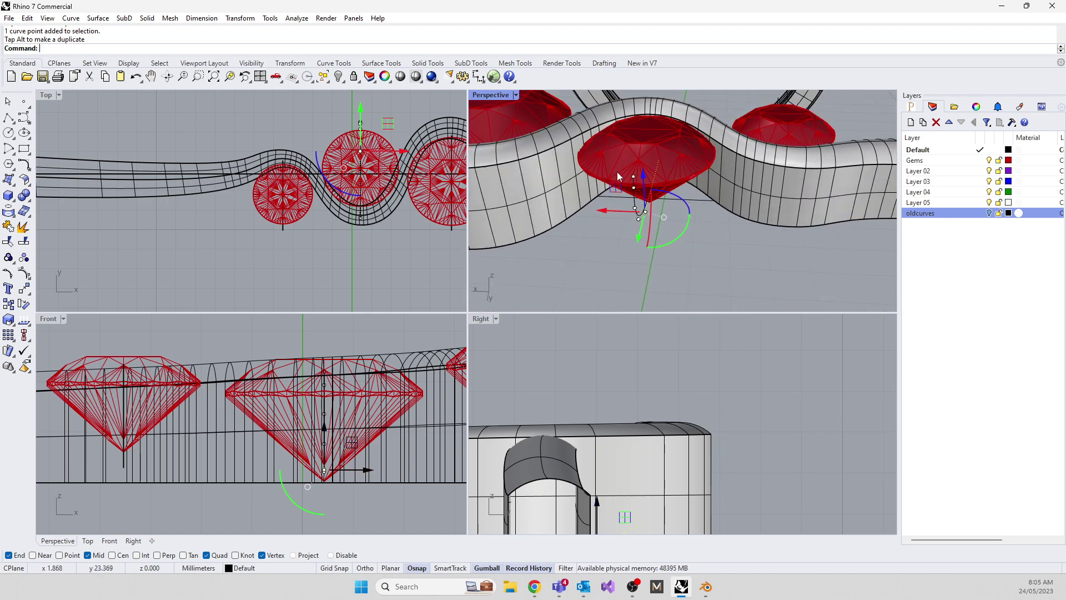
Raise the second stone slightly along Z and scale its prong curve along Y to fit around the stone
left_click(637, 115)
left_click_drag(650, 127, 649, 111)
right_click_drag(650, 111, 683, 181)
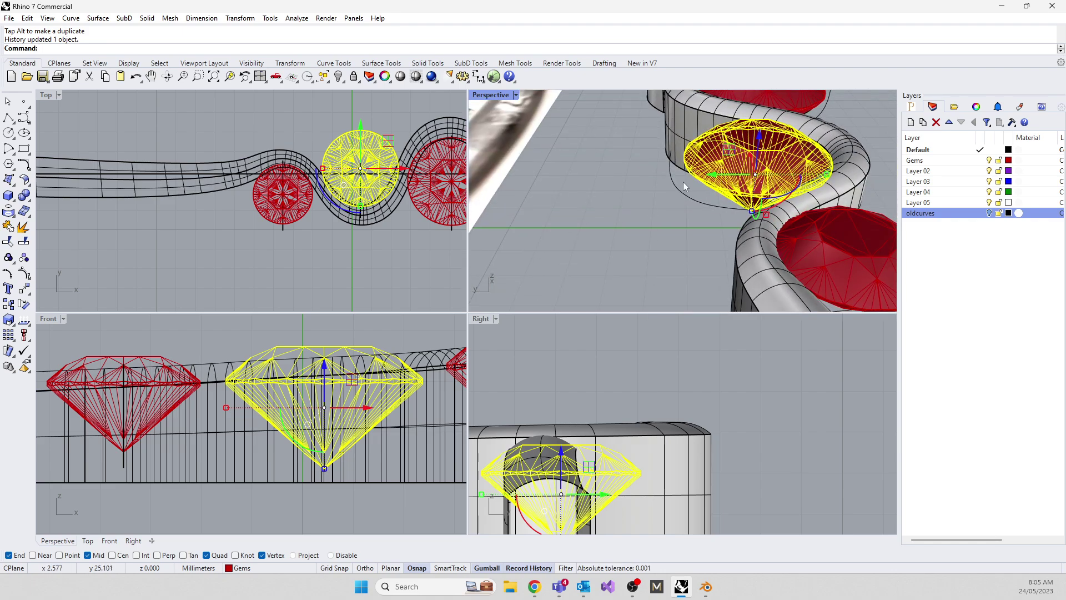
left_click(672, 180)
left_click_drag(838, 183, 840, 187)
key("Delete")
Lower the bend control point of the third stone's prong curve along Z, raise its lower end point, and deselect the curve
right_click_drag(608, 211, 715, 245)
left_click(728, 237)
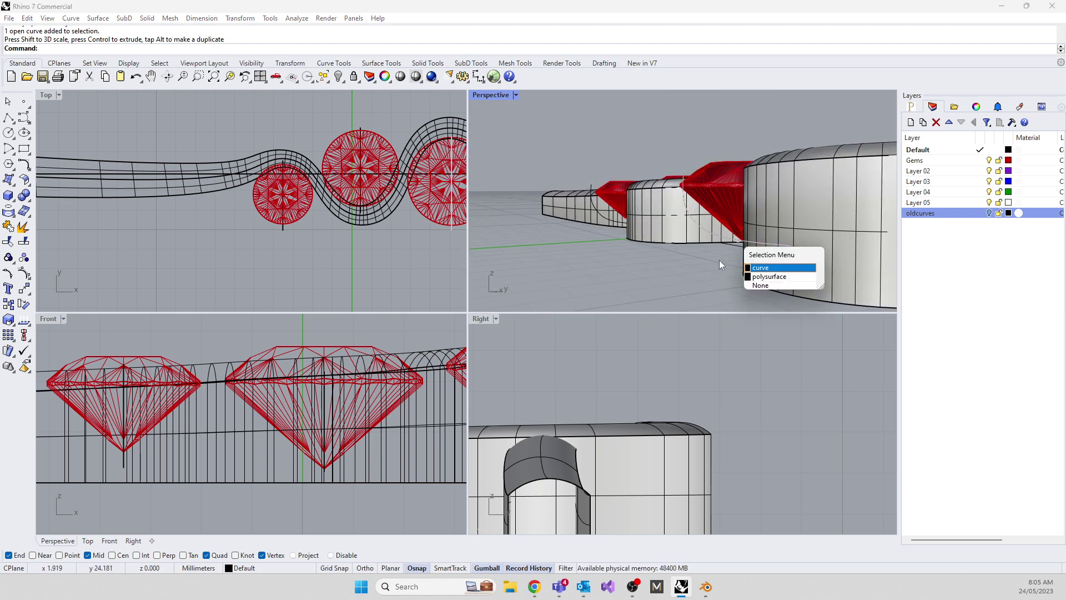
left_click(761, 266)
right_click_drag(761, 273, 730, 265)
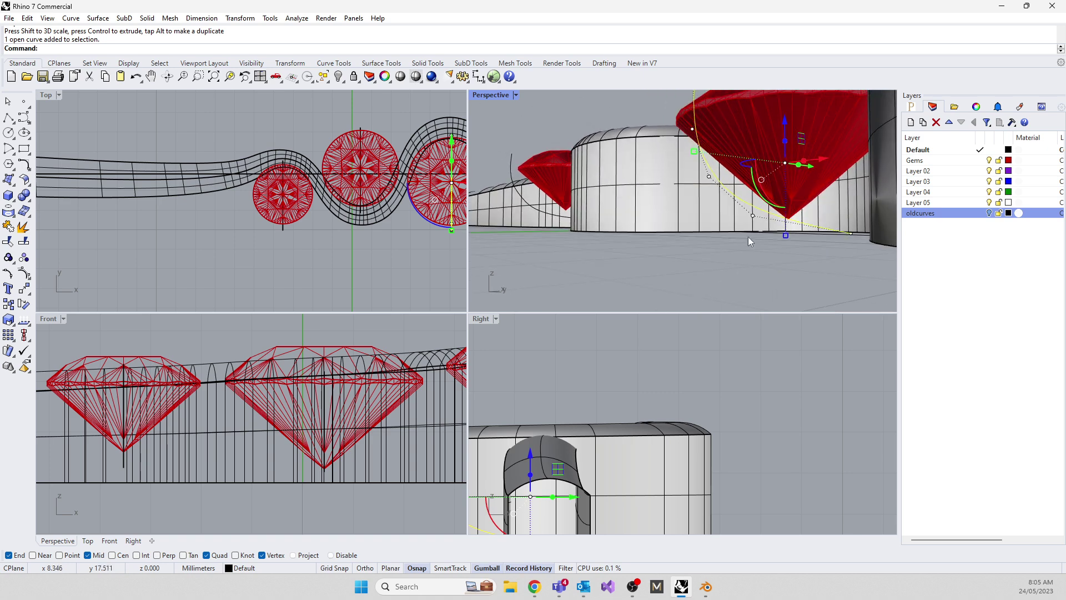
left_click(754, 216)
left_click_drag(753, 176, 753, 193)
right_click_drag(796, 242, 804, 251)
left_click_drag(805, 248, 853, 245)
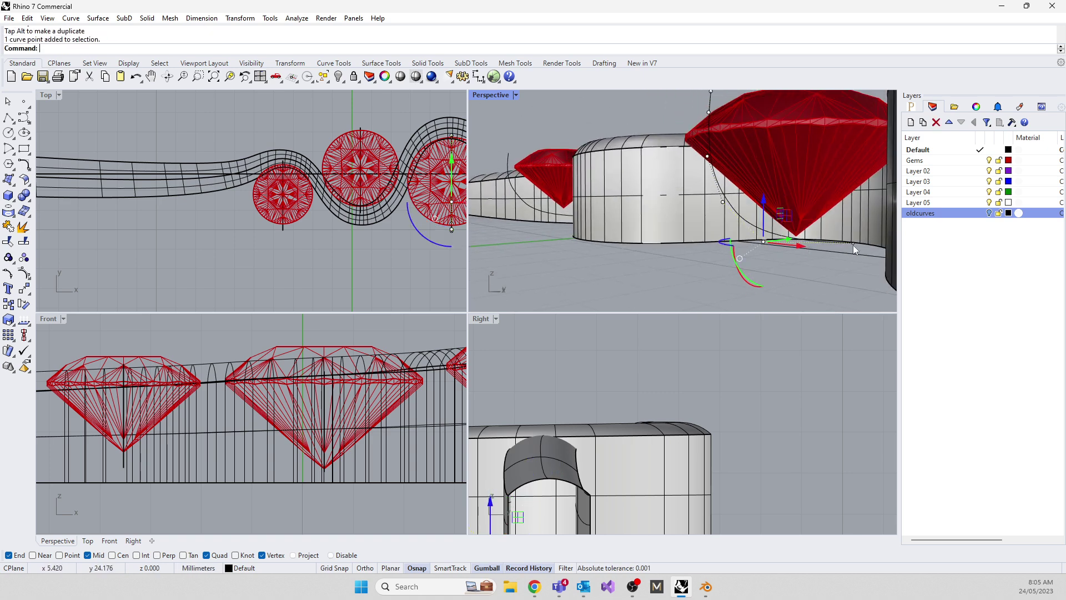
left_click_drag(854, 199, 853, 189)
scroll(688, 180, "down", 7)
key("Escape")
Pipe the first stone's prong curve with a start and end radius of about 0.298 mm
right_click_drag(691, 192, 713, 245)
scroll(666, 222, "down", 3)
right_click_drag(632, 197, 634, 240)
scroll(637, 228, "up", 4)
left_click(645, 213)
type("Pipe")
key("Return")
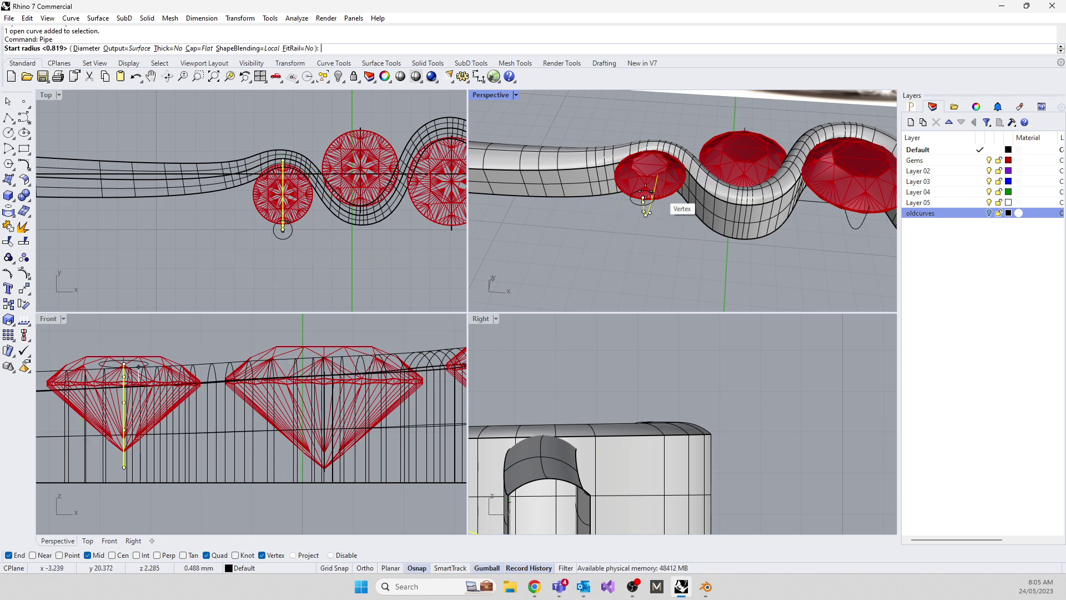
scroll(643, 215, "up", 3)
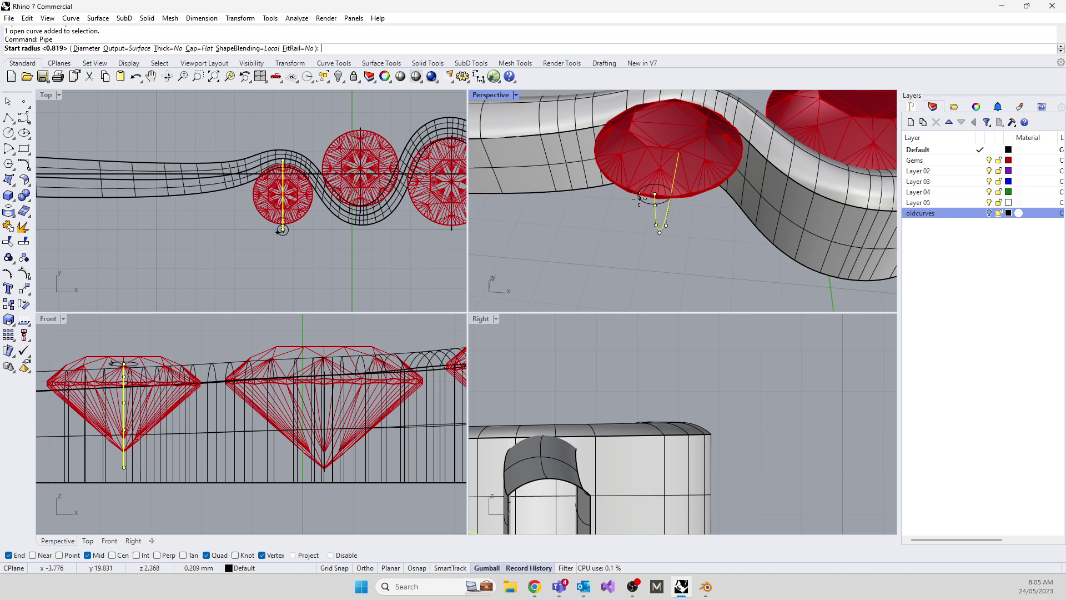
left_click(639, 198)
left_click(638, 198)
key("Return")
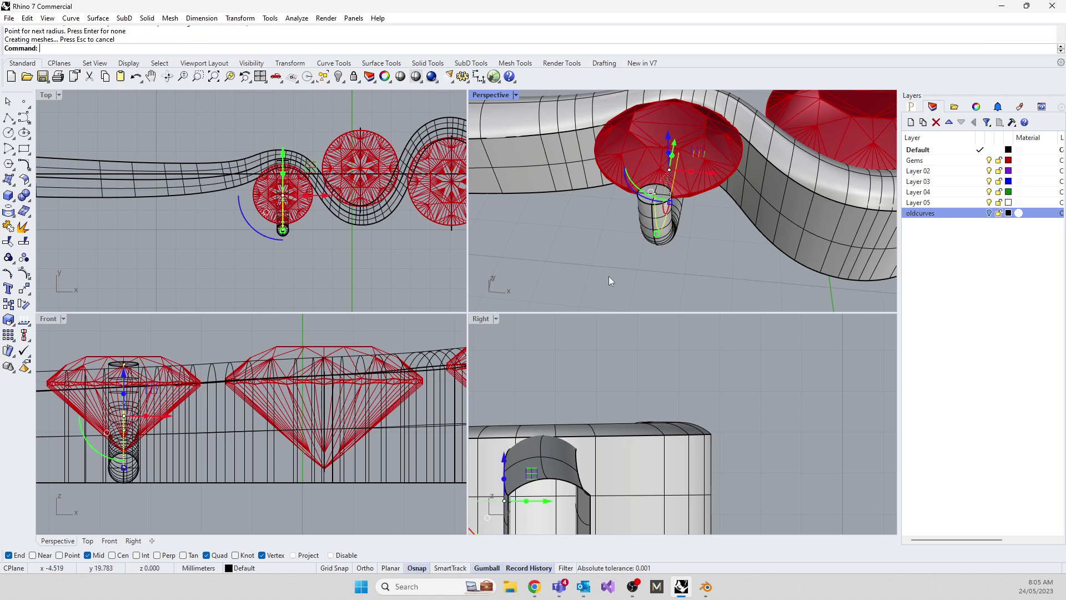
Pipe the second and third stones' prong curves with the same 0.298 mm radius at both ends
right_click_drag(611, 280, 782, 218)
left_click(601, 221)
left_click(777, 218)
key("Return")
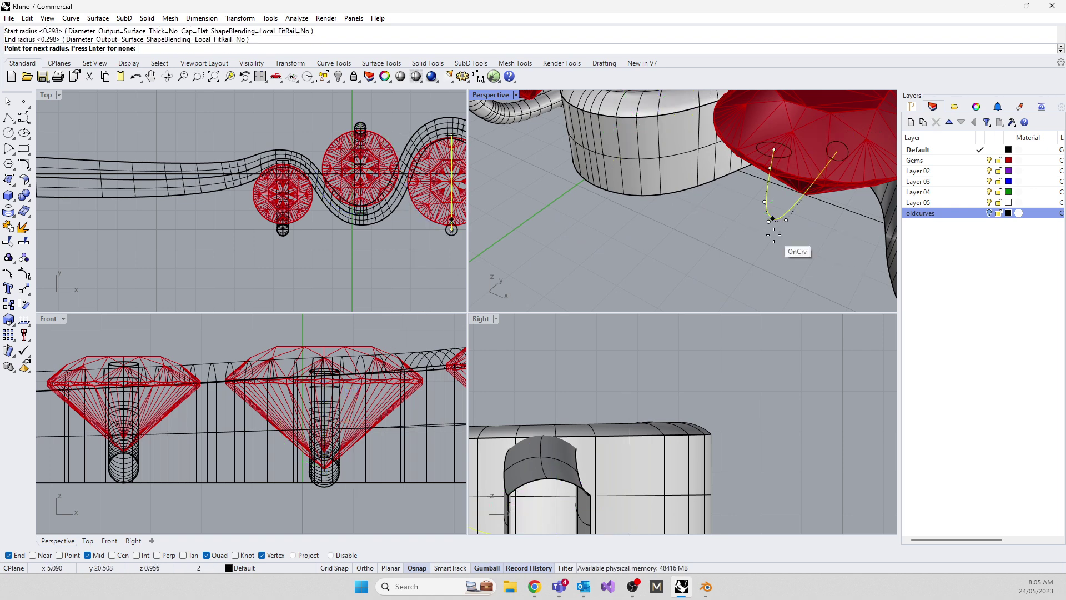
key("Return")
key("Return")
key("Return")
Scale the second stone's piped prong wider along X and accept breaking its history
scroll(608, 286, "down", 5)
right_click_drag(607, 286, 775, 282)
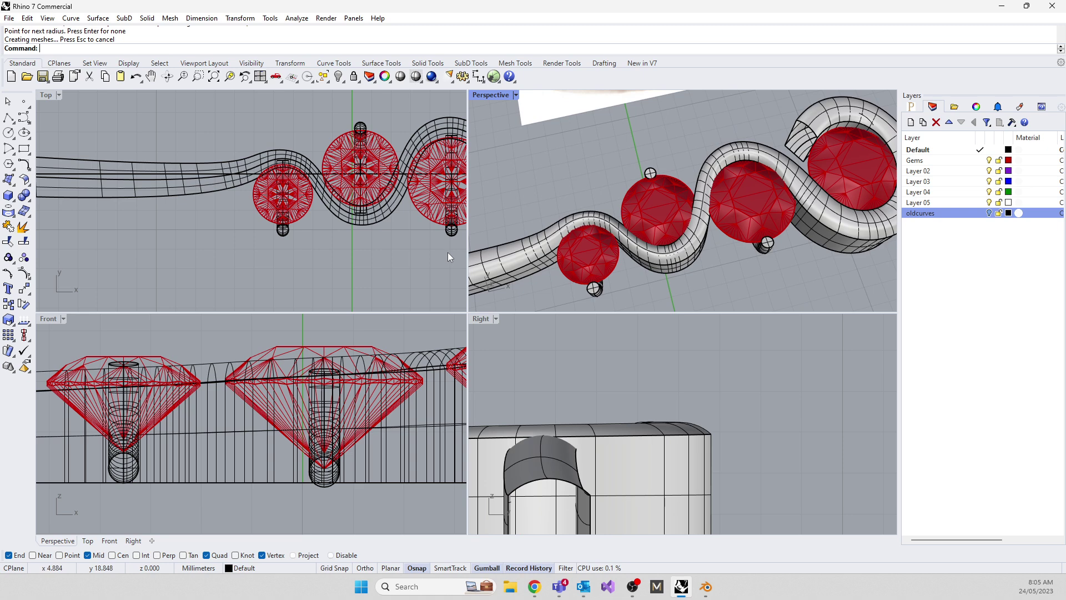
mouse_move(568, 178)
right_mouse_down()
mouse_move(555, 133)
mouse_move(596, 138)
mouse_move(562, 168)
right_mouse_up()
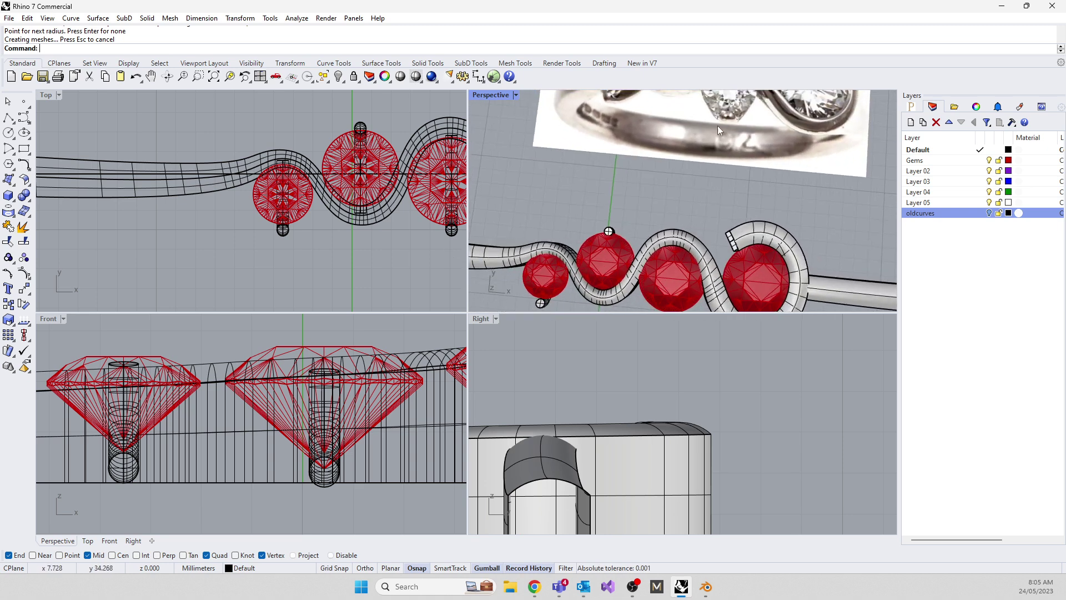
left_click(597, 257)
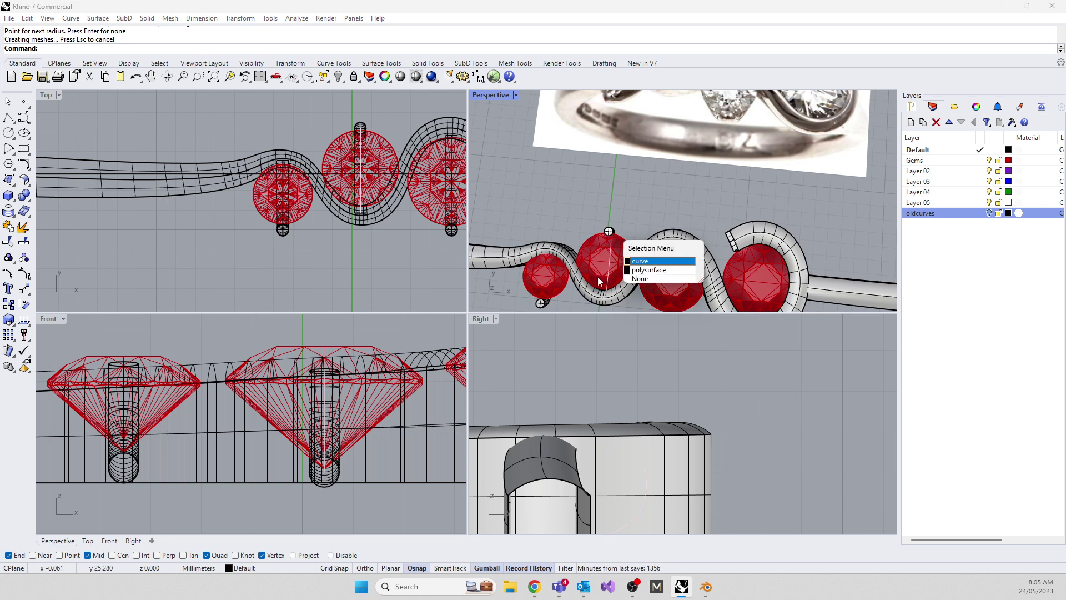
left_click(638, 269)
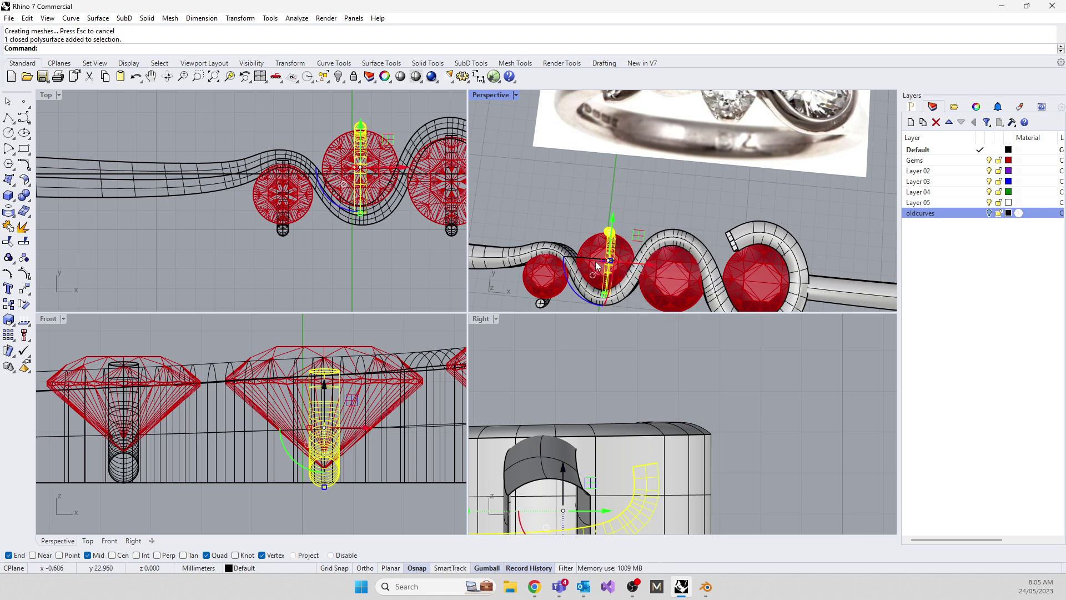
scroll(655, 270, "up", 6)
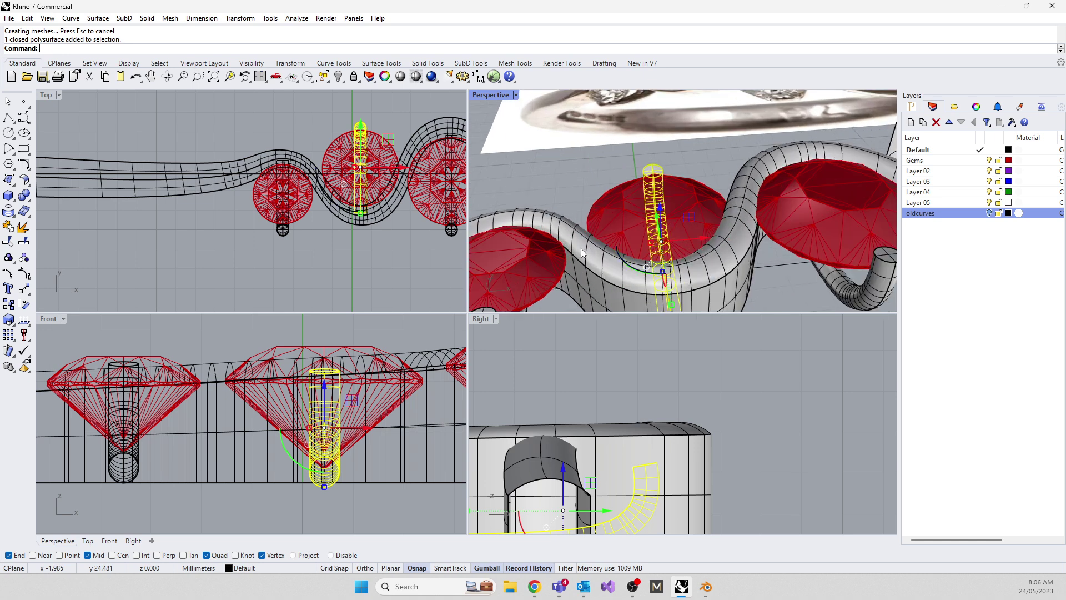
left_click_drag(646, 244, 644, 245)
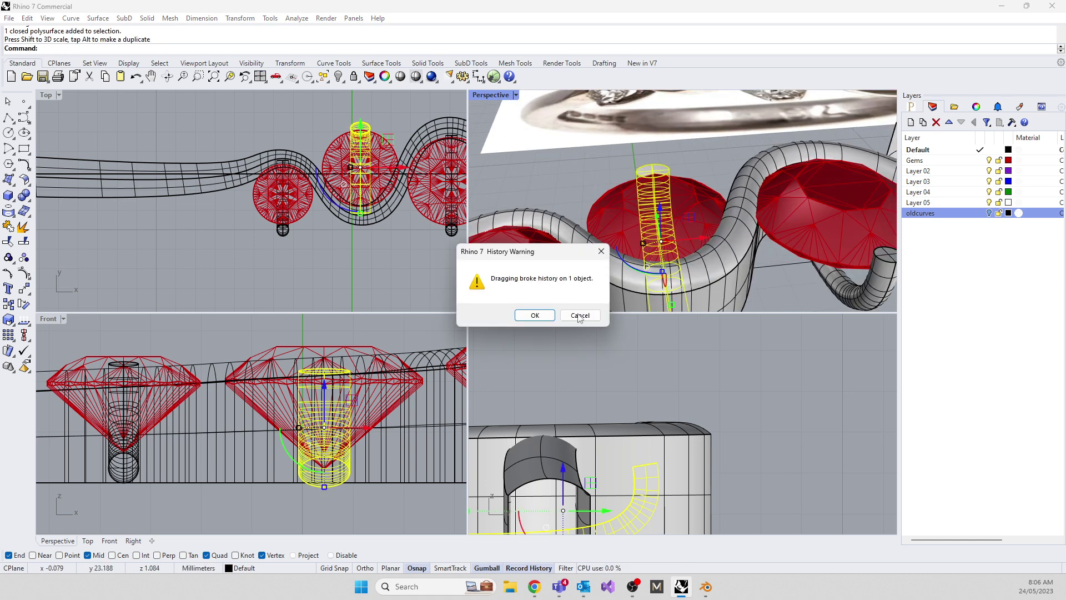
left_click(539, 313)
Scale the third stone's piped prong wider along X and accept breaking its history
scroll(701, 214, "down", 6)
right_click_drag(701, 214, 682, 225)
left_click(668, 234)
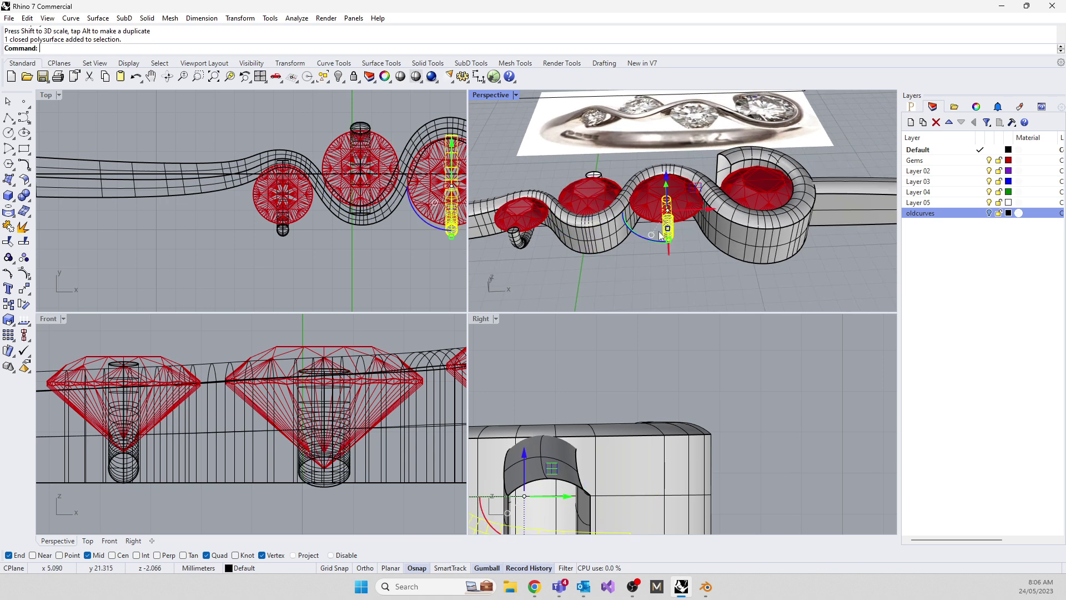
scroll(657, 226, "up", 3)
left_click_drag(667, 208, 661, 204)
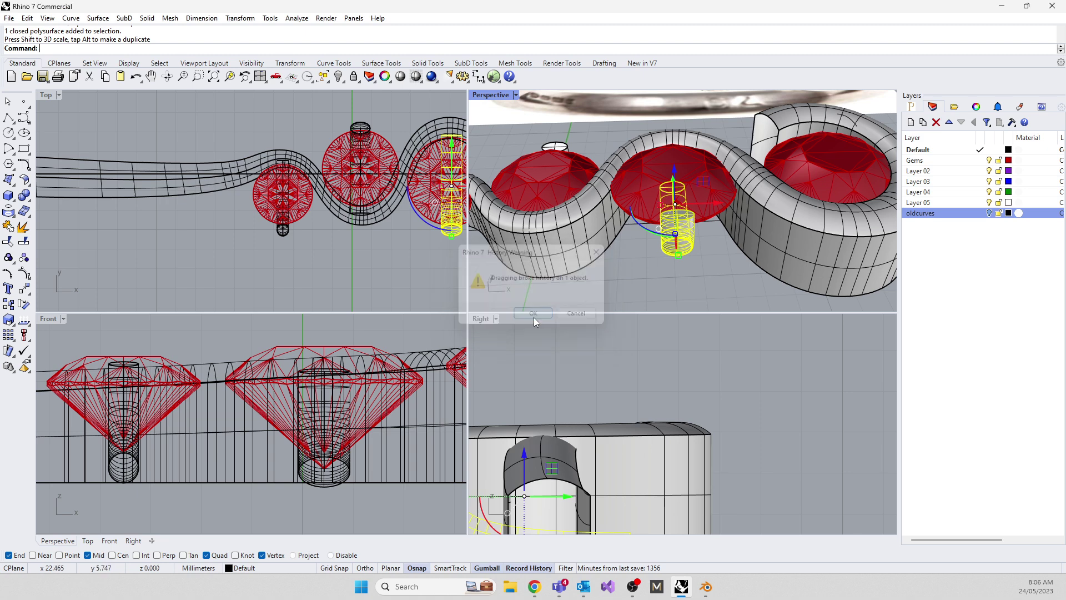
left_click(535, 315)
Scale the first stone's piped prong wider along X, accept breaking its history, and deselect it
scroll(632, 244, "down", 3)
scroll(636, 251, "up", 2)
left_click(671, 261)
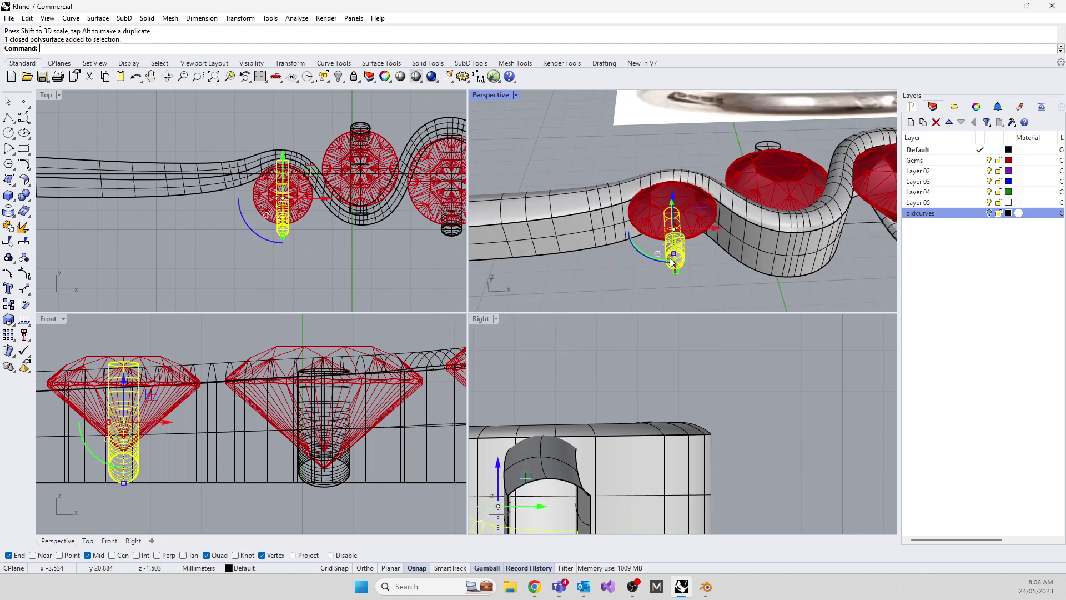
left_click_drag(665, 232, 655, 225)
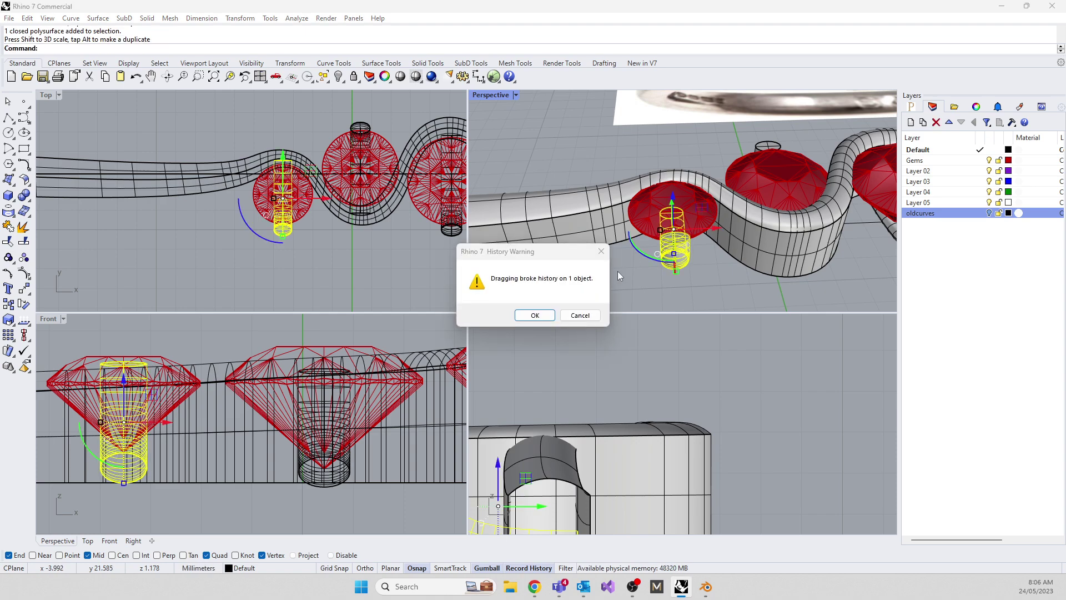
left_click(533, 314)
key("Escape")
scroll(633, 248, "down", 6)
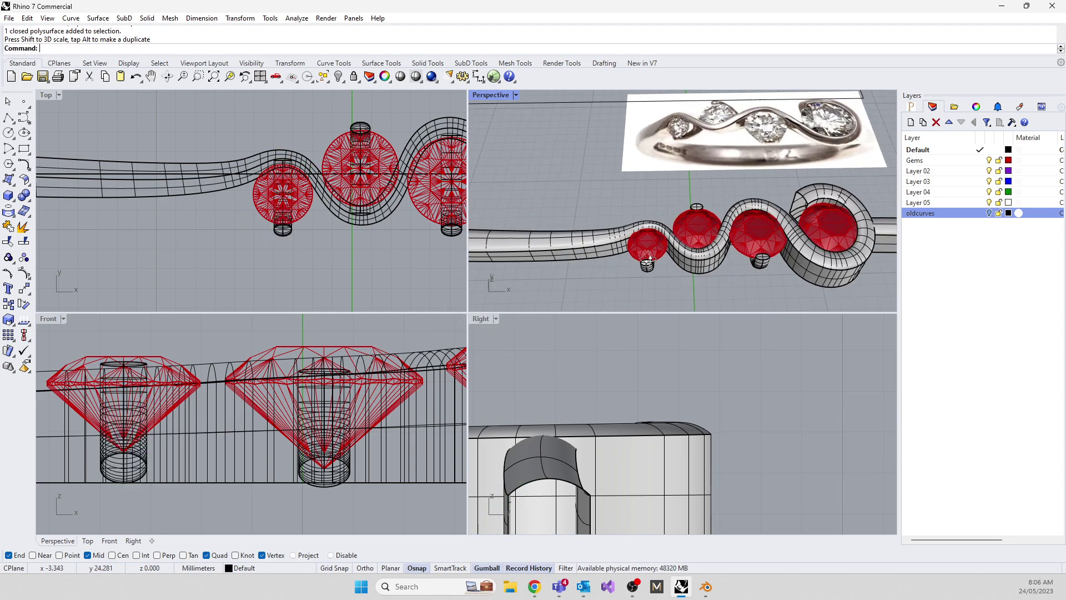
right_click_drag(647, 249, 671, 228)
left_click(670, 255)
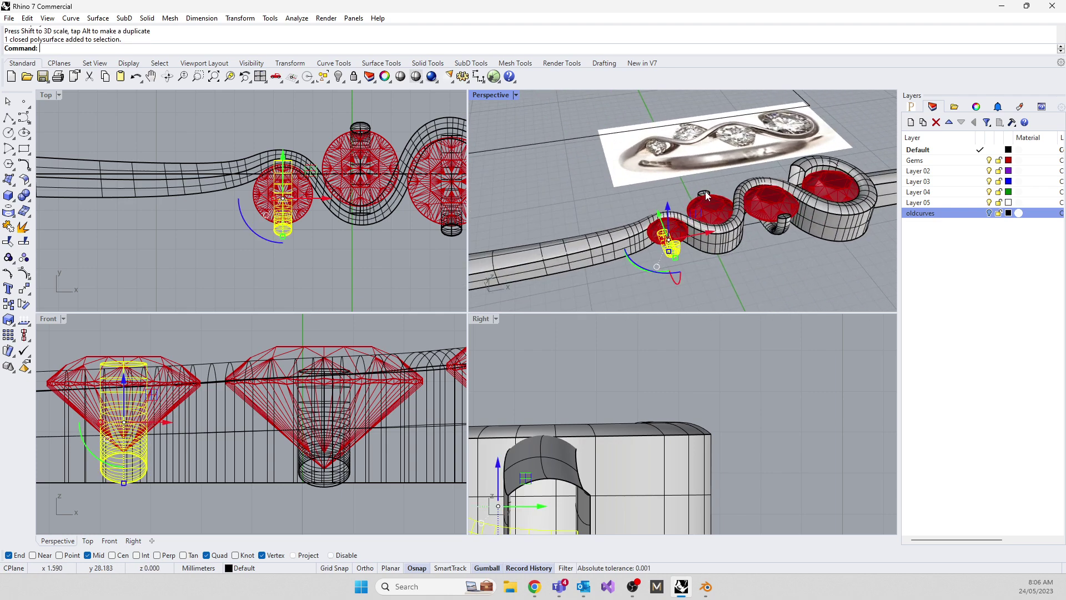
left_click(704, 193, "shift")
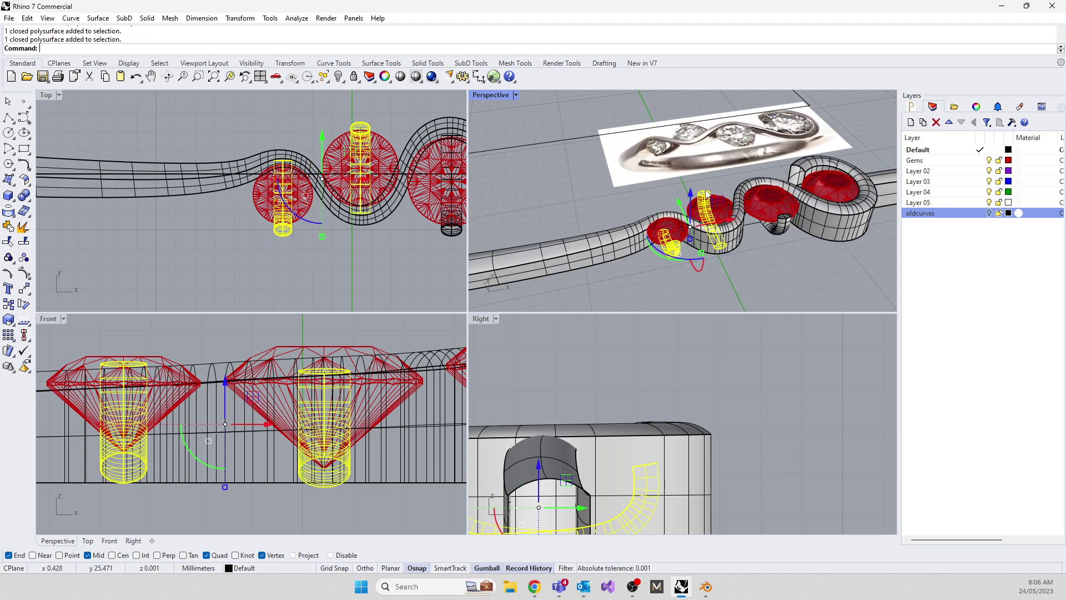
left_click(784, 219, "shift")
right_click_drag(696, 192, 660, 214)
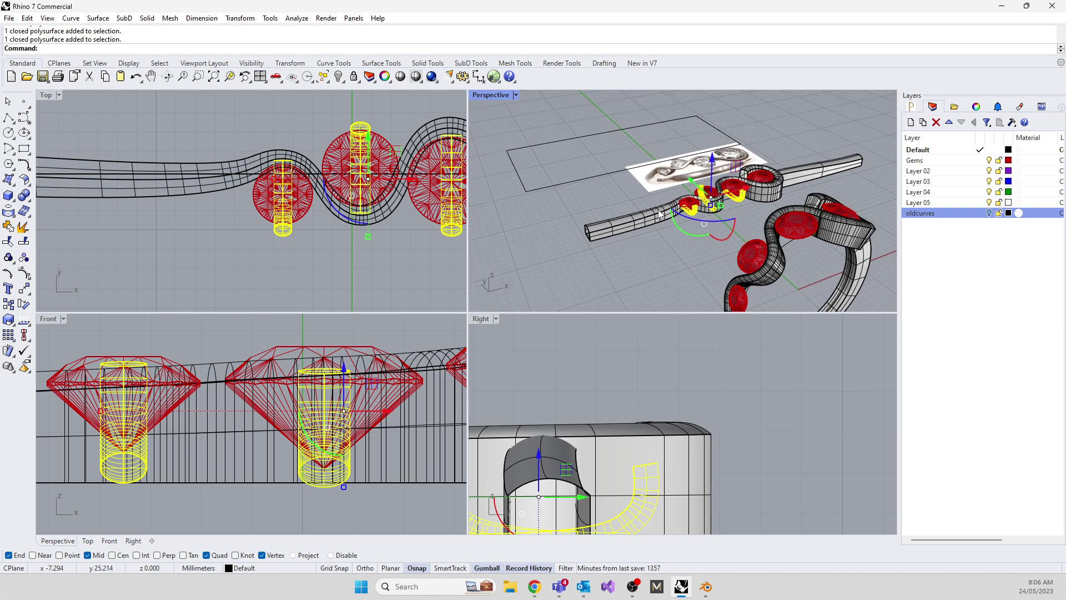
type("Flow")
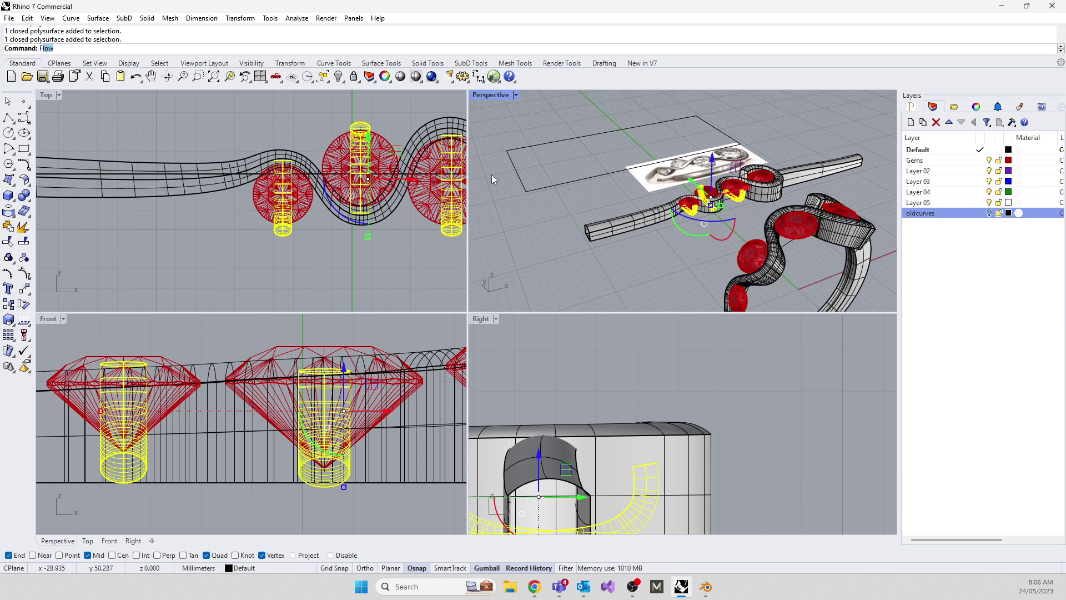
key("Return")
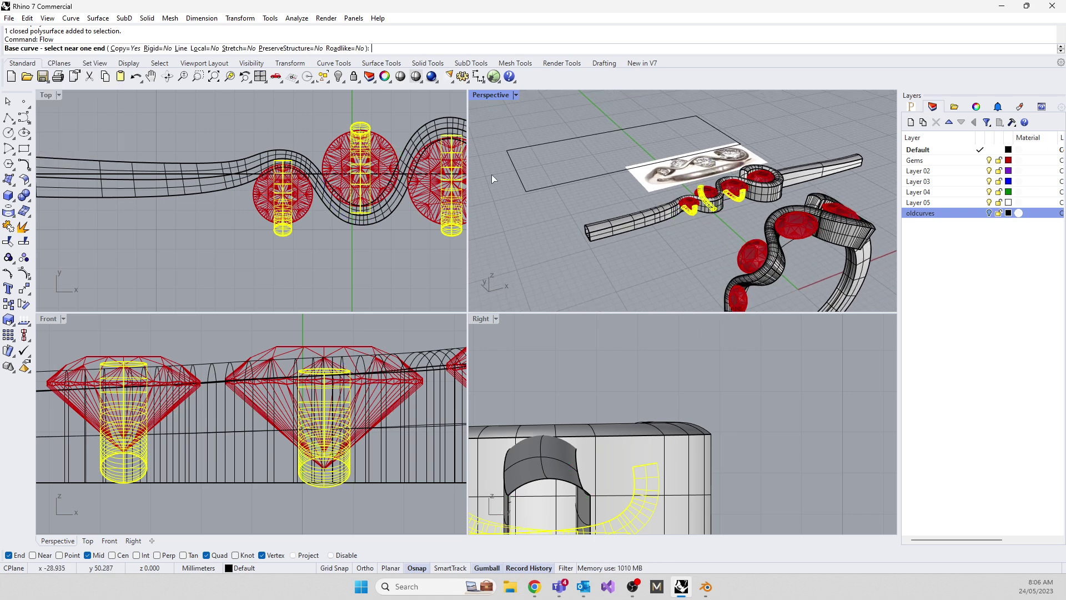
key("Escape")
key("Escape")
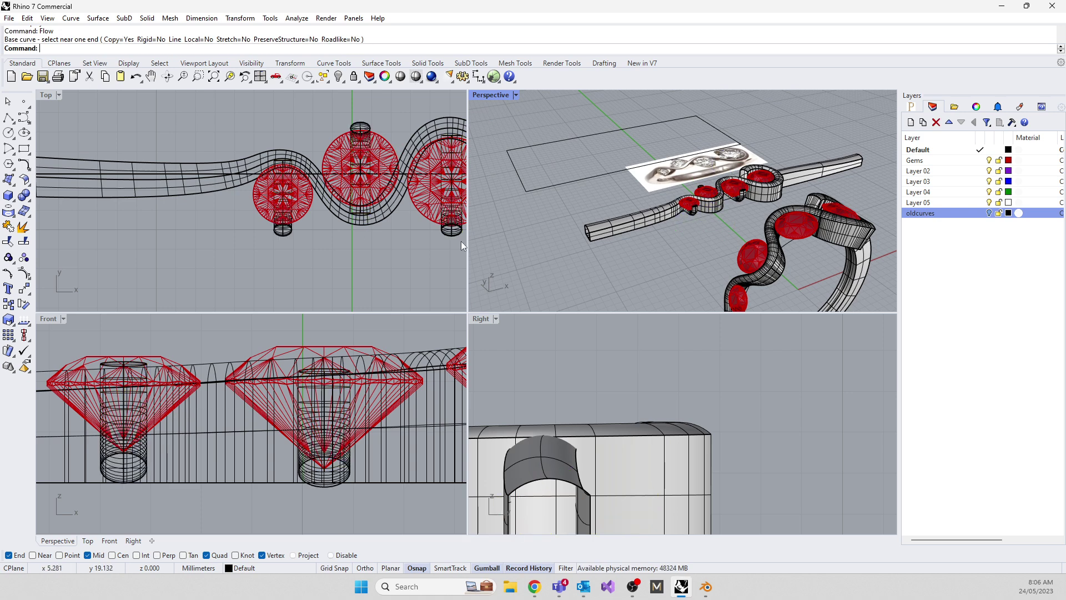
Hide the wavy band and the shank of the curved ring, keeping its stones and target circle visible
left_click(852, 245)
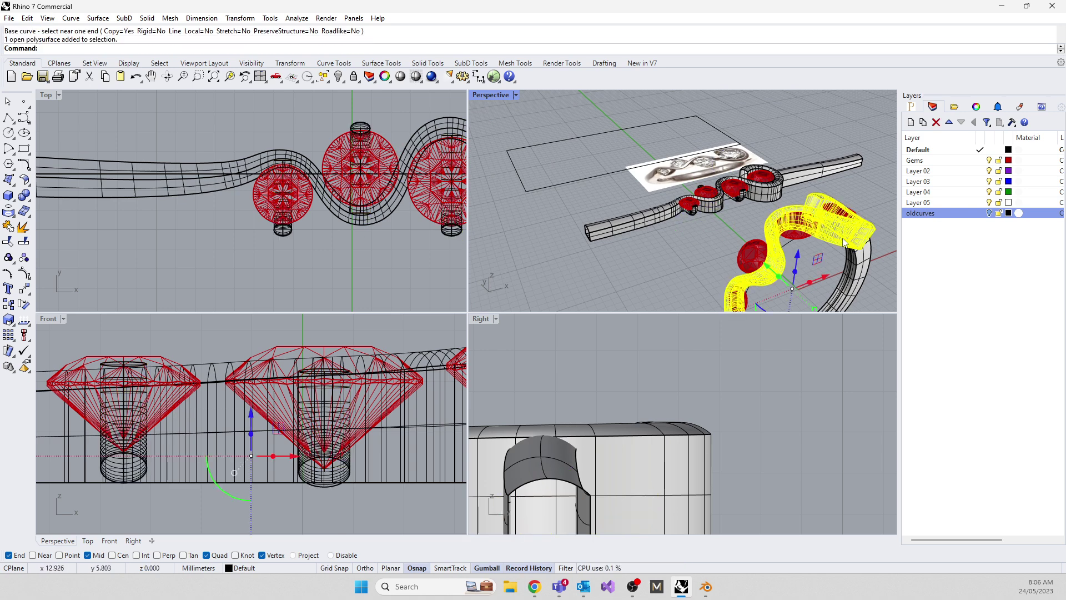
type("Hide")
key("Return")
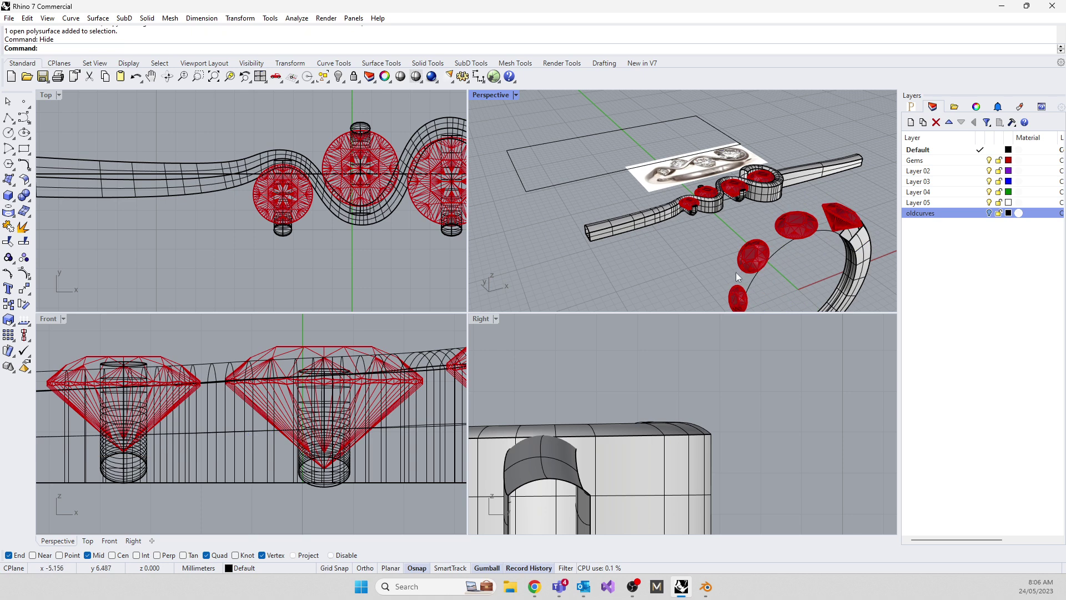
left_click(846, 221)
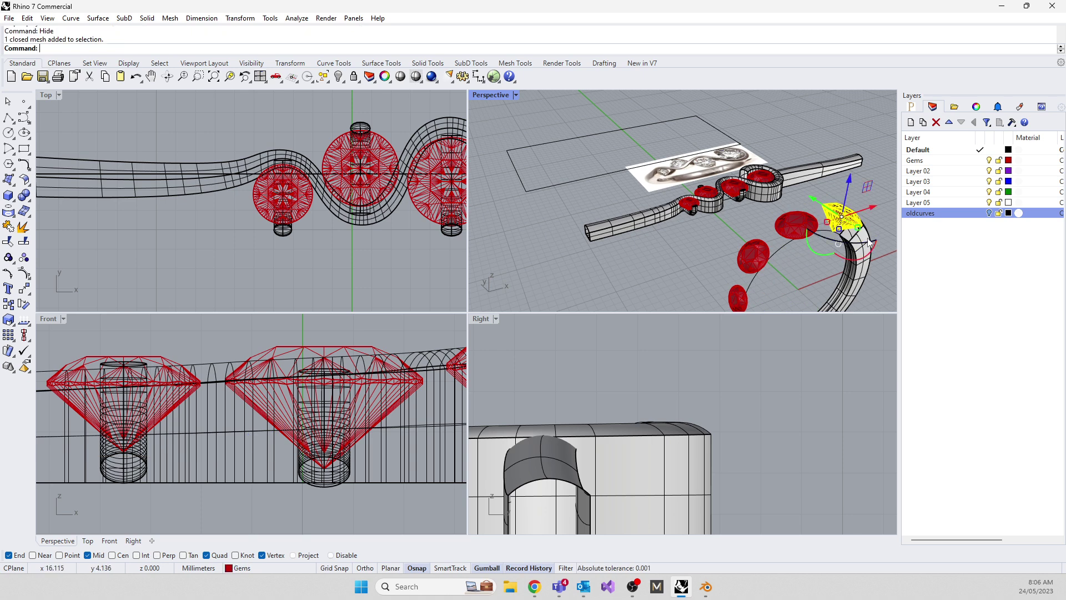
left_click(867, 267)
key("Return")
Hide the flat wavy band and the separate flat shank to expose the straight base line
left_click(689, 208)
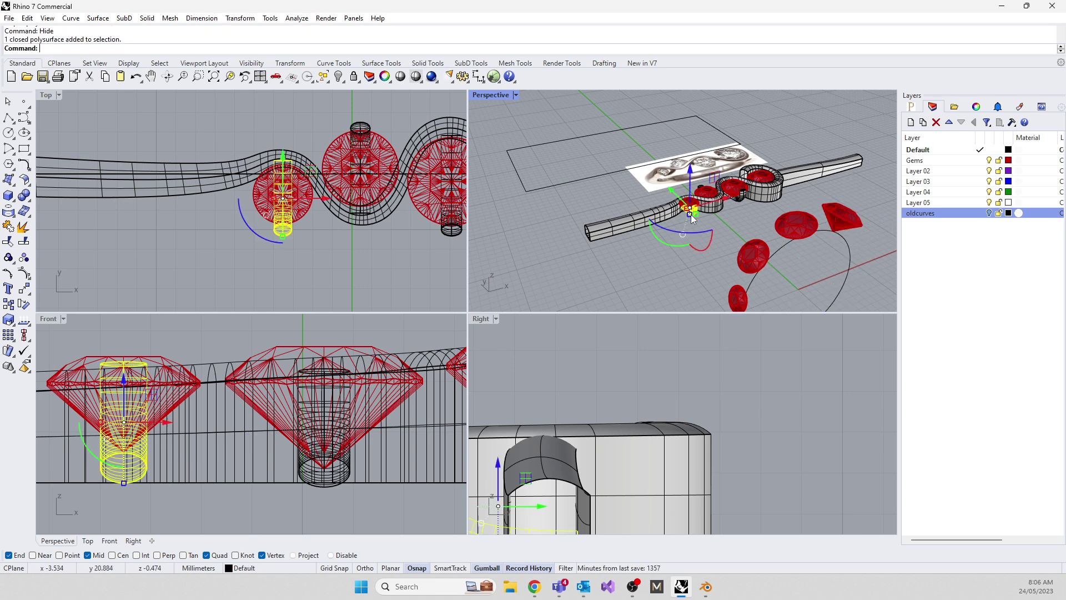
scroll(700, 180, "up", 2)
left_click(578, 284)
left_click(581, 254)
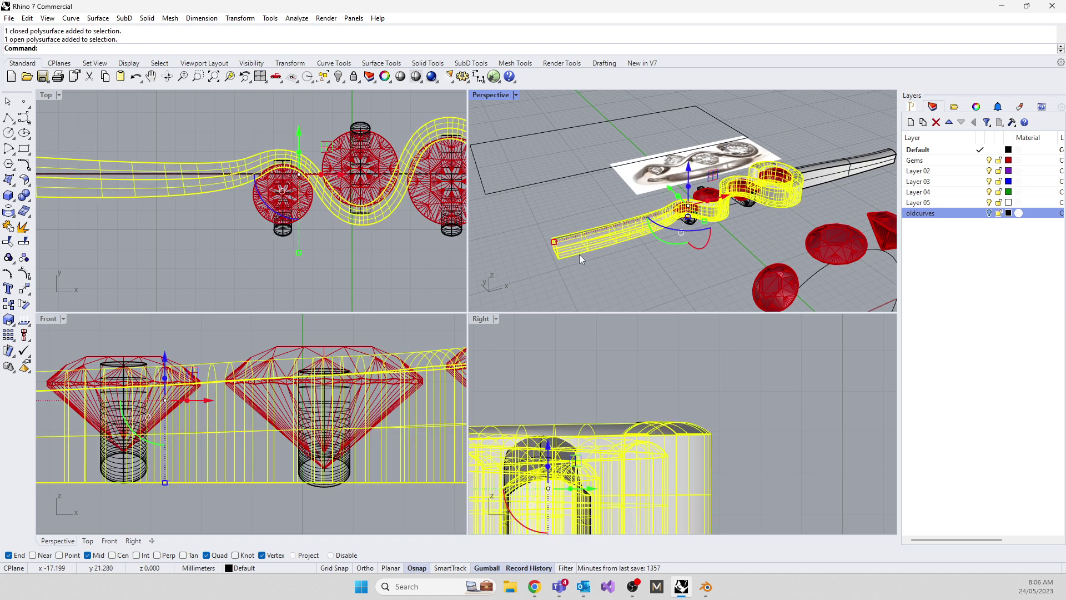
key("Return")
left_click(801, 167)
key("Return")
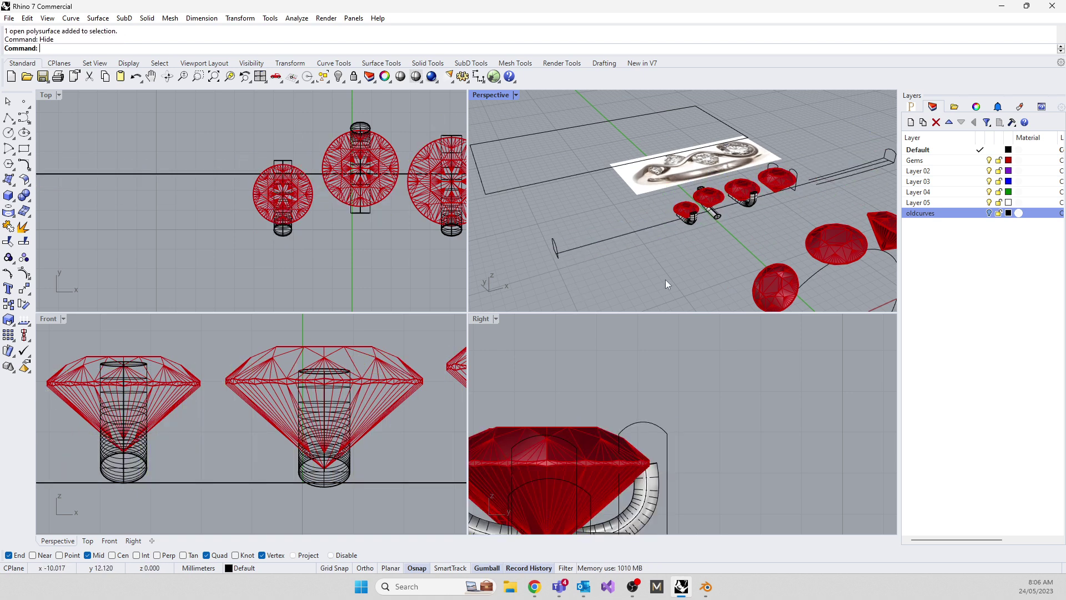
Start Flow on the three piped prongs in the flat layout with the Rigid option set to Yes
left_click(696, 217)
left_click(715, 217, "shift")
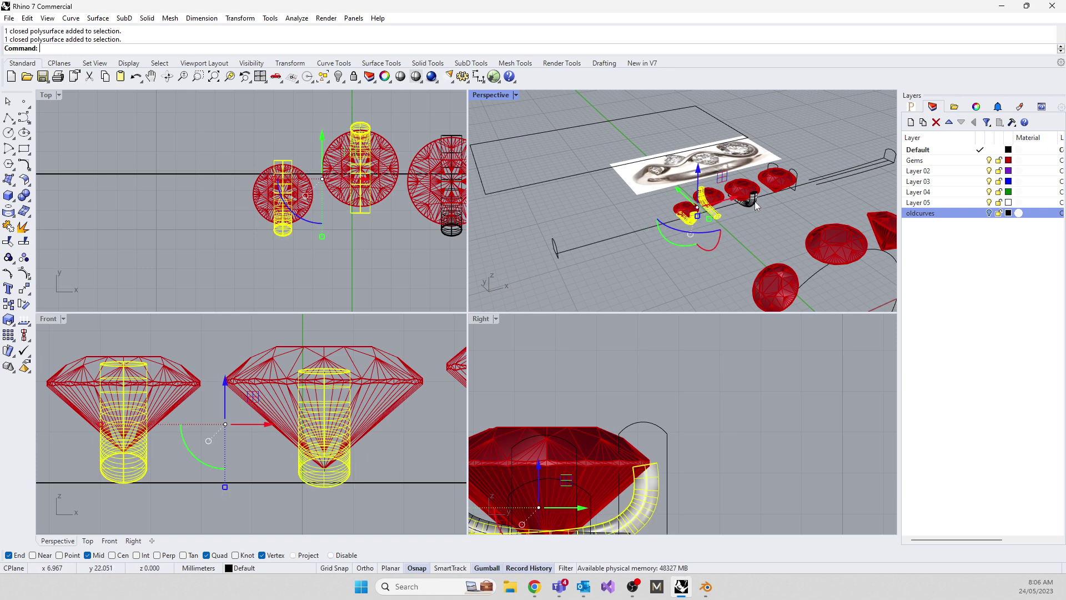
left_click(755, 201, "shift")
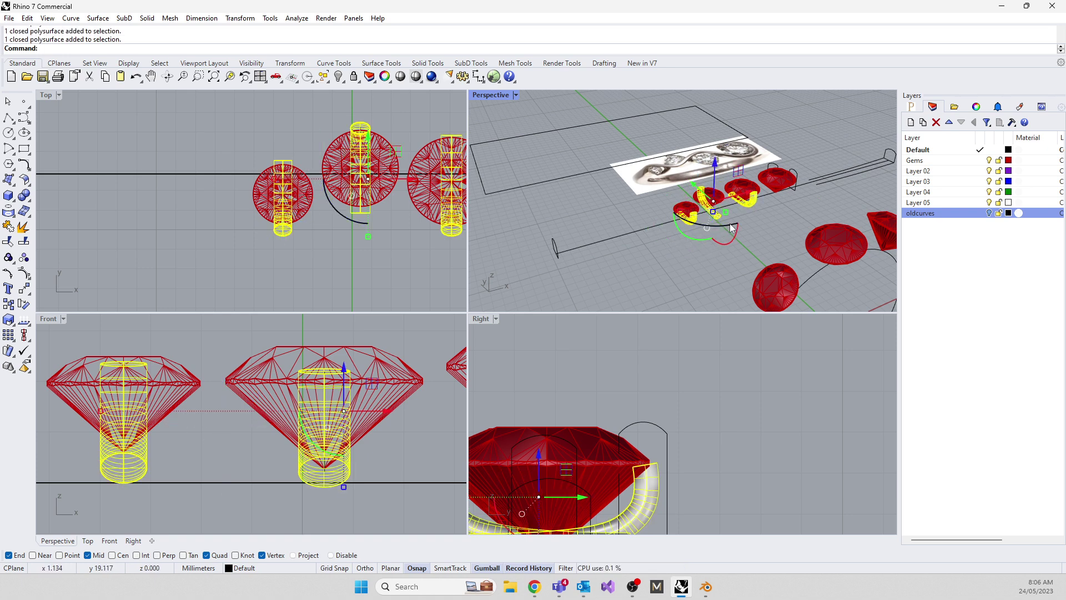
type("Flow")
key("Return")
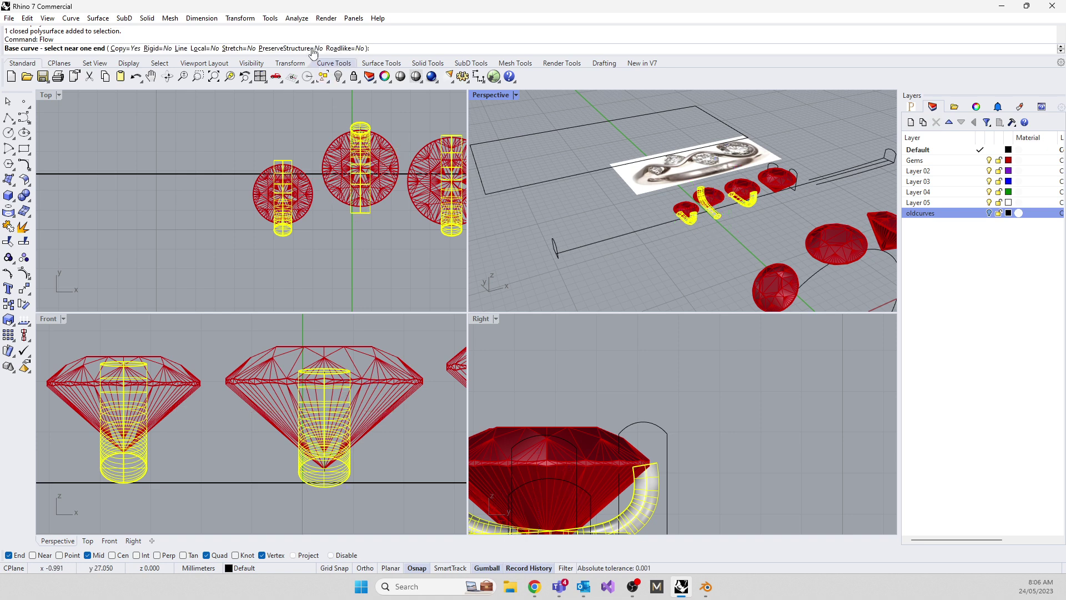
left_click(158, 49)
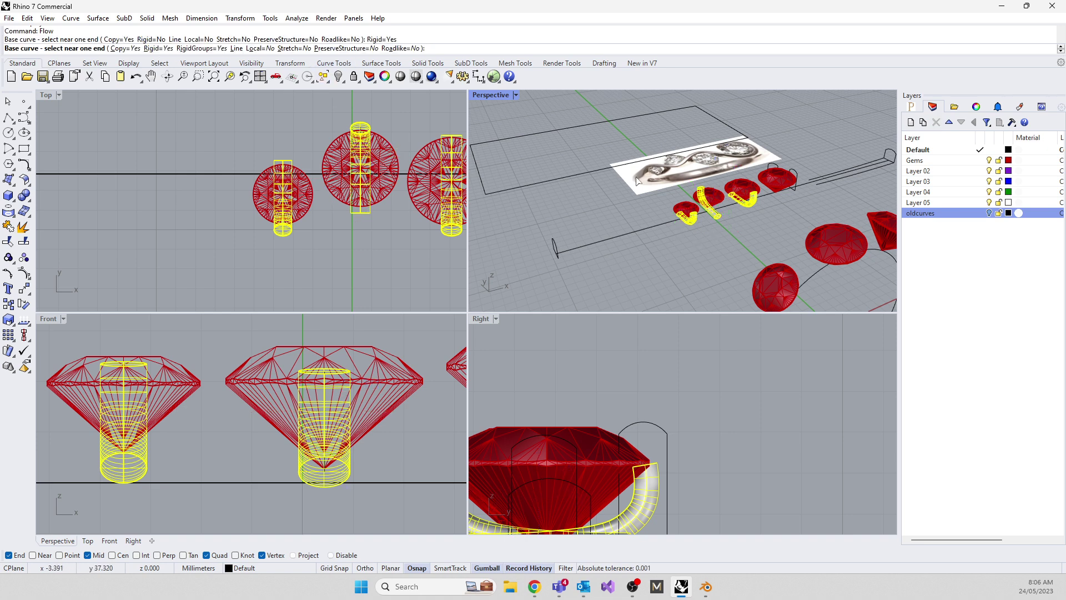
Try flowing the three prongs from the straight base line onto the ring circle, and undo the flow
left_click(561, 244)
scroll(562, 238, "down", 5)
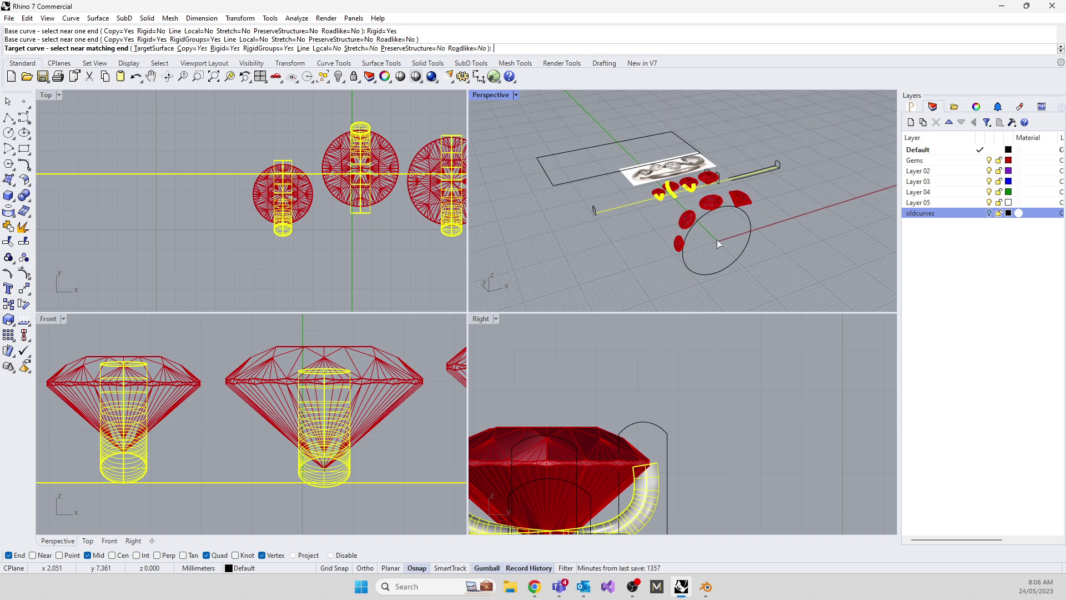
left_click(719, 274)
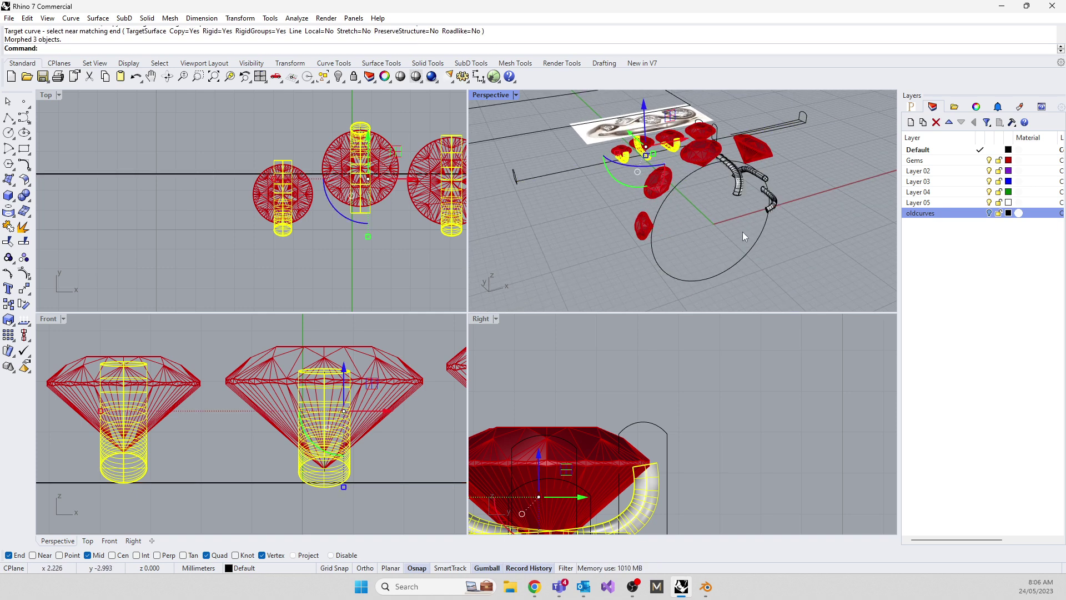
key("ctrl+z")
Flow the three piped prongs rigidly from the straight base line onto the ring circle, picking matching curve ends
key("Return")
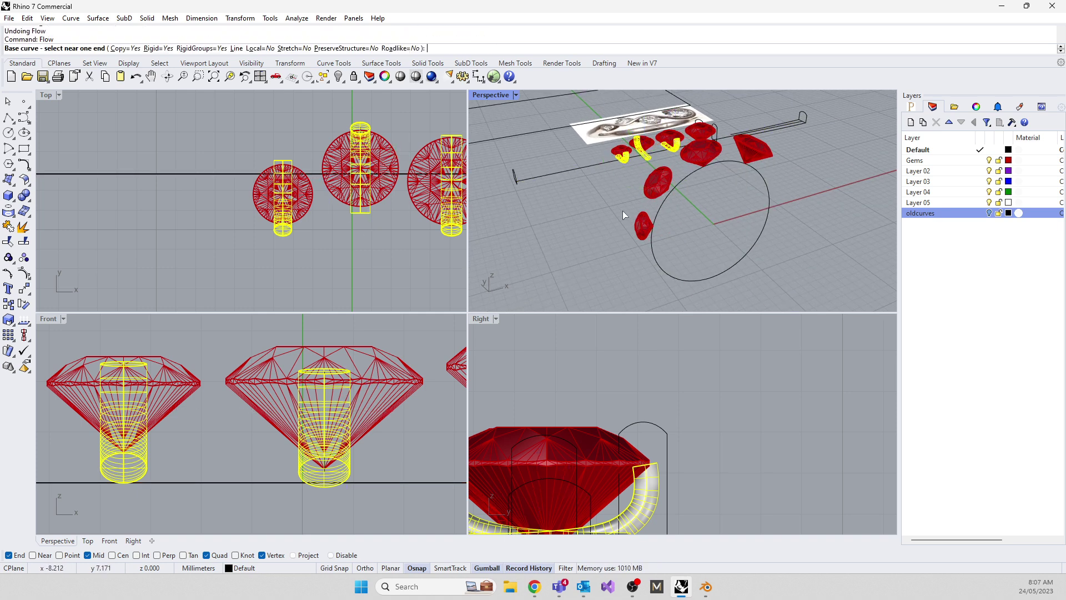
left_click(521, 178)
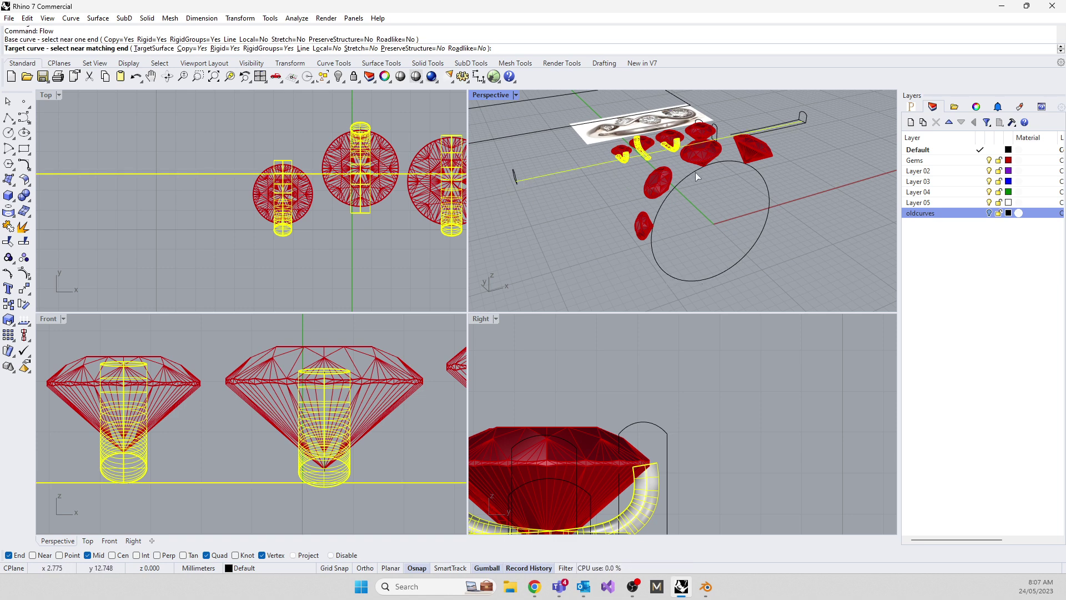
left_click(694, 280)
right_click_drag(688, 246, 607, 261)
key("Escape")
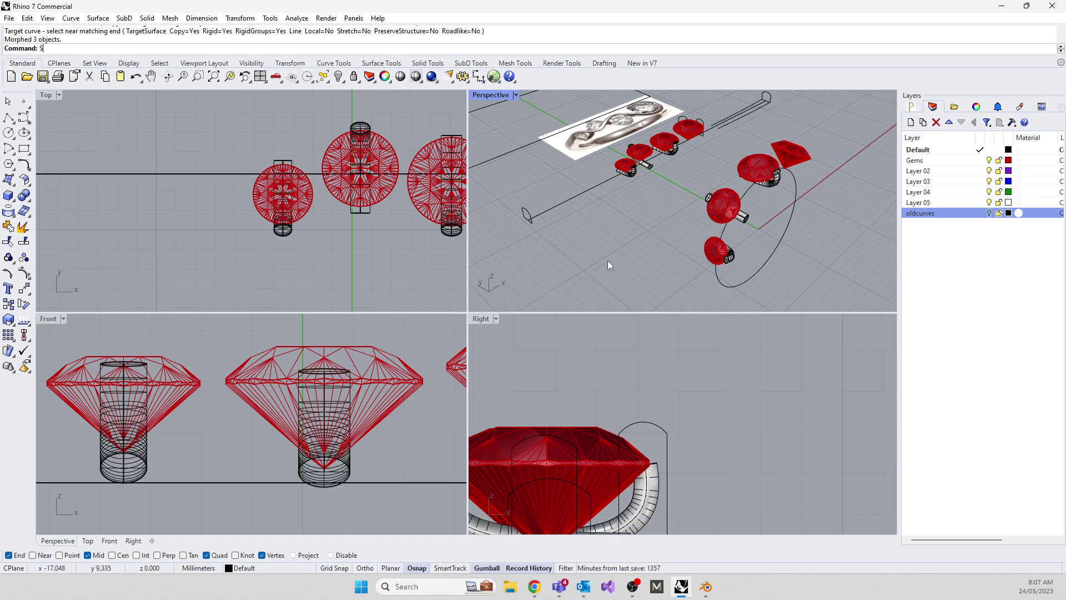
Show the hidden bands and shanks of both the flat layout and the curved ring
type("Show")
key("Return")
right_click_drag(667, 235, 593, 197)
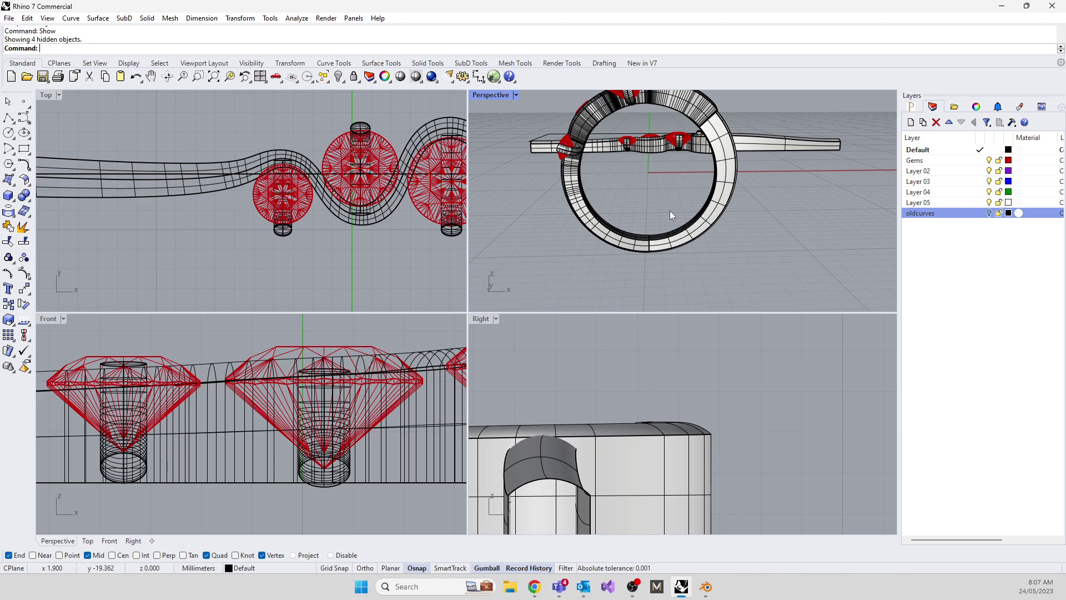
right_click_drag(787, 206, 633, 204)
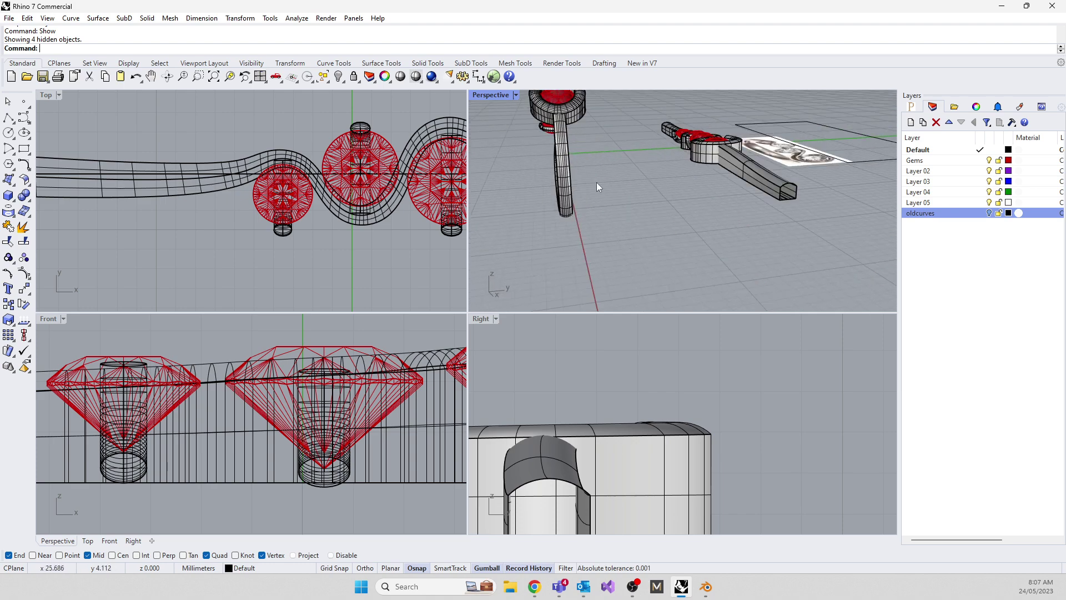
right_click_drag(559, 105, 638, 255)
scroll(577, 294, "up", 3)
Hide the flat wavy band so the shank's end profile beside the largest stone is exposed
left_click(577, 278)
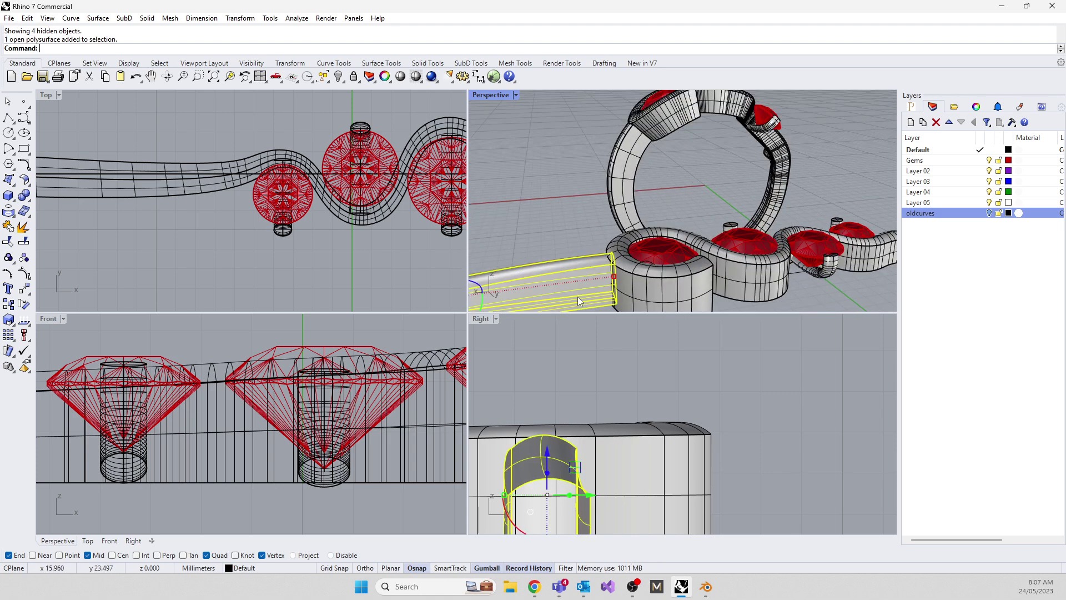
right_click_drag(577, 277, 621, 265)
left_click(622, 267)
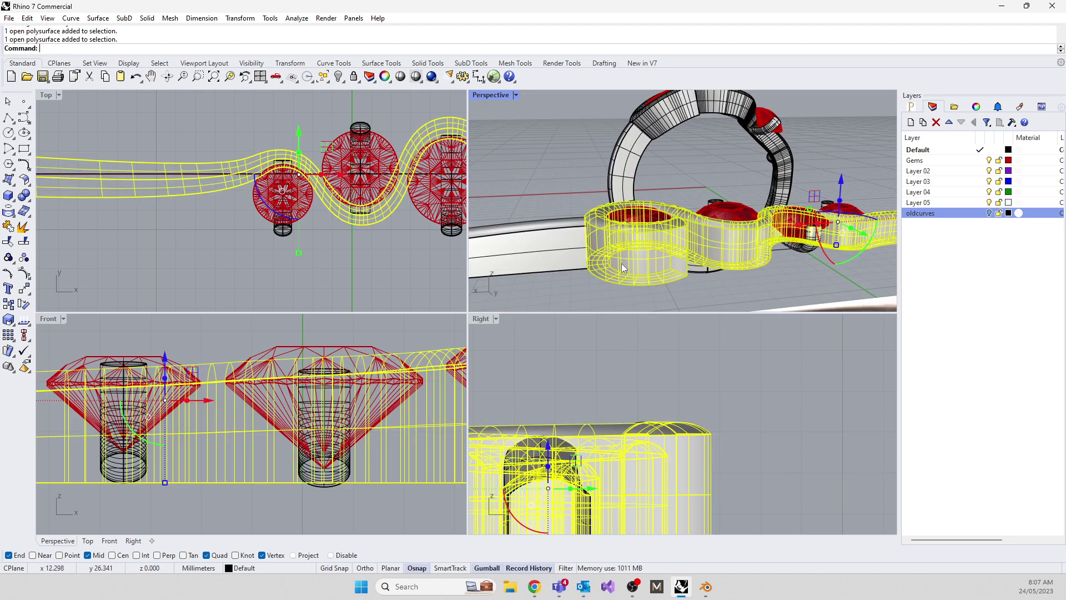
key("ctrl+h")
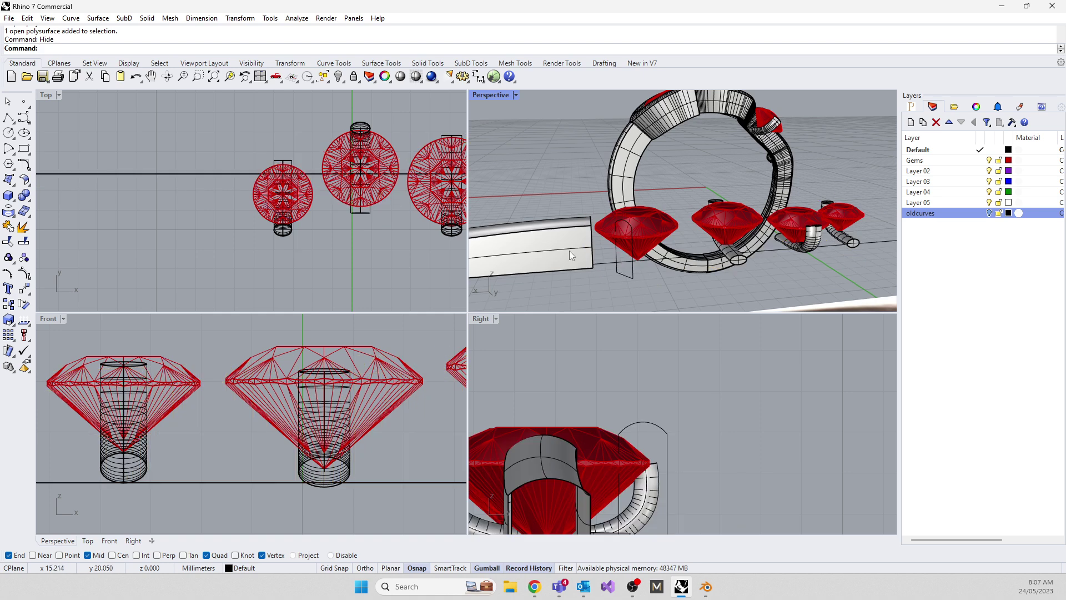
left_click_drag(574, 212, 594, 263)
scroll(592, 274, "up", 3)
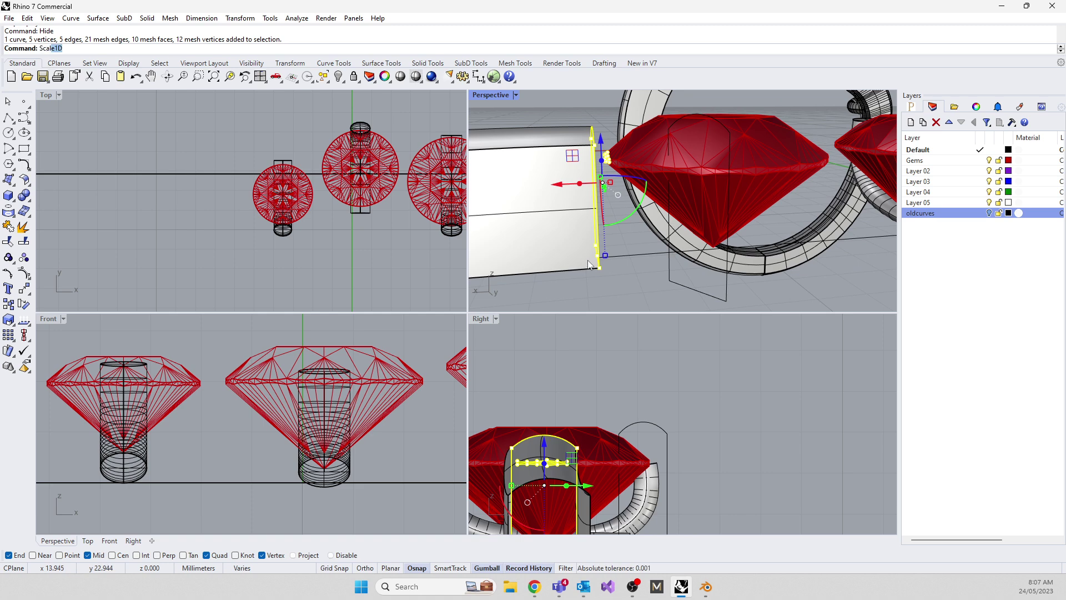
type("le")
key("Return")
right_click_drag(612, 257, 588, 183)
right_click_drag(564, 220, 574, 209)
key("Escape")
key("Escape")
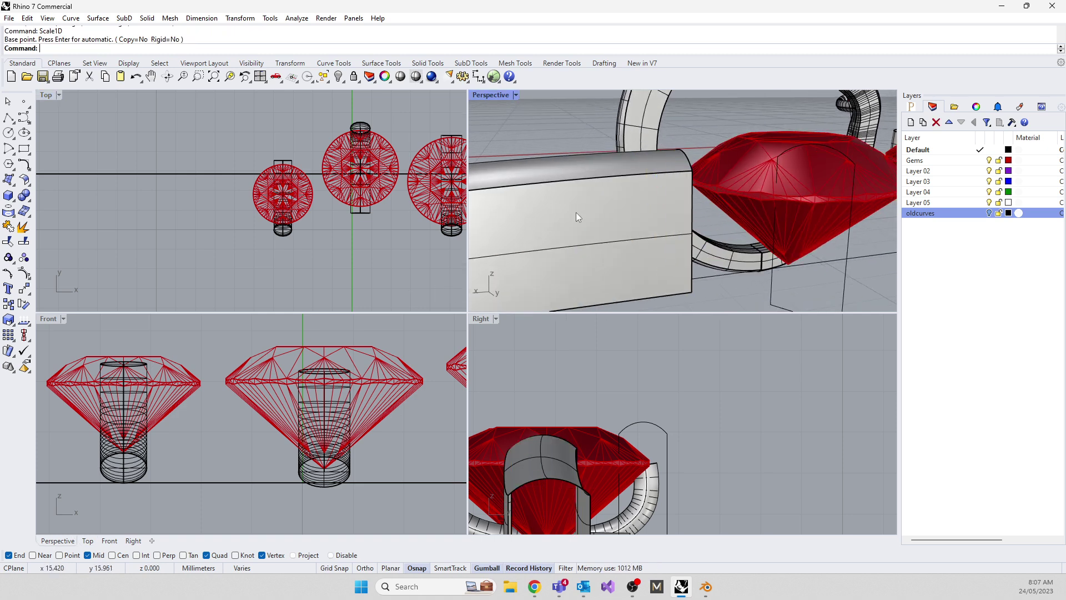
Reduce the height of the flat shank's end profile curve with Scale1D, using its bottom midpoint as base and its top as reference
scroll(155, 374, "down", 5)
scroll(348, 452, "up", 6)
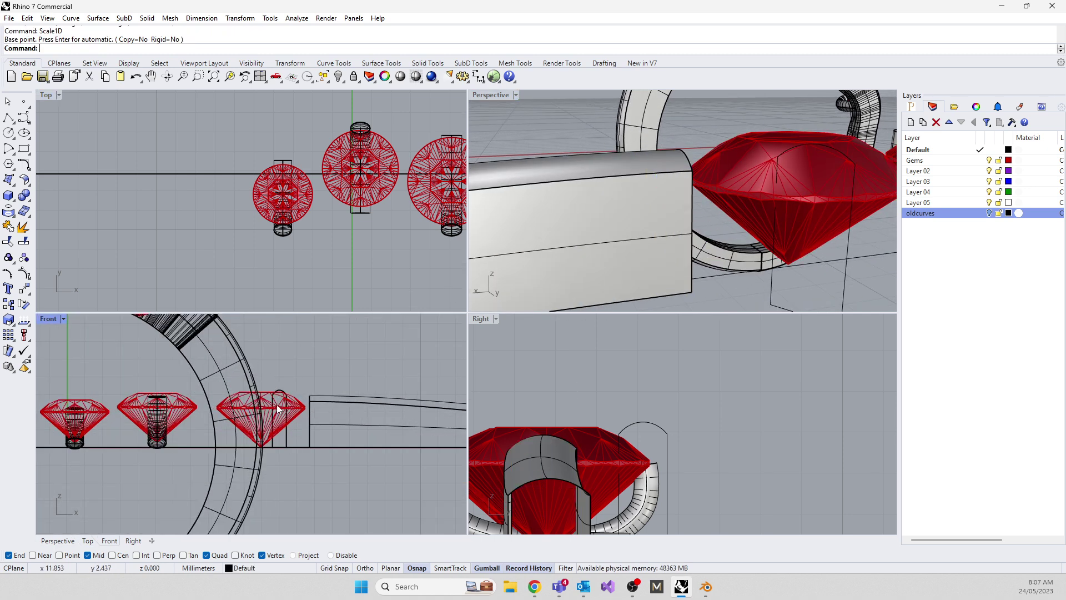
right_click_drag(348, 452, 321, 440)
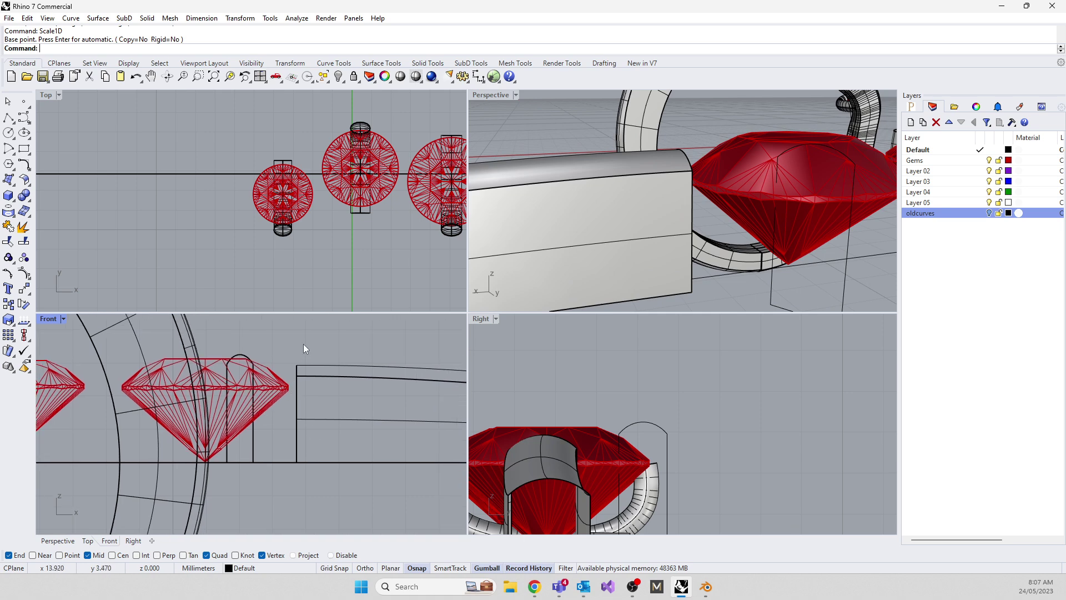
left_click_drag(289, 354, 304, 406)
left_click_drag(318, 471, 317, 469)
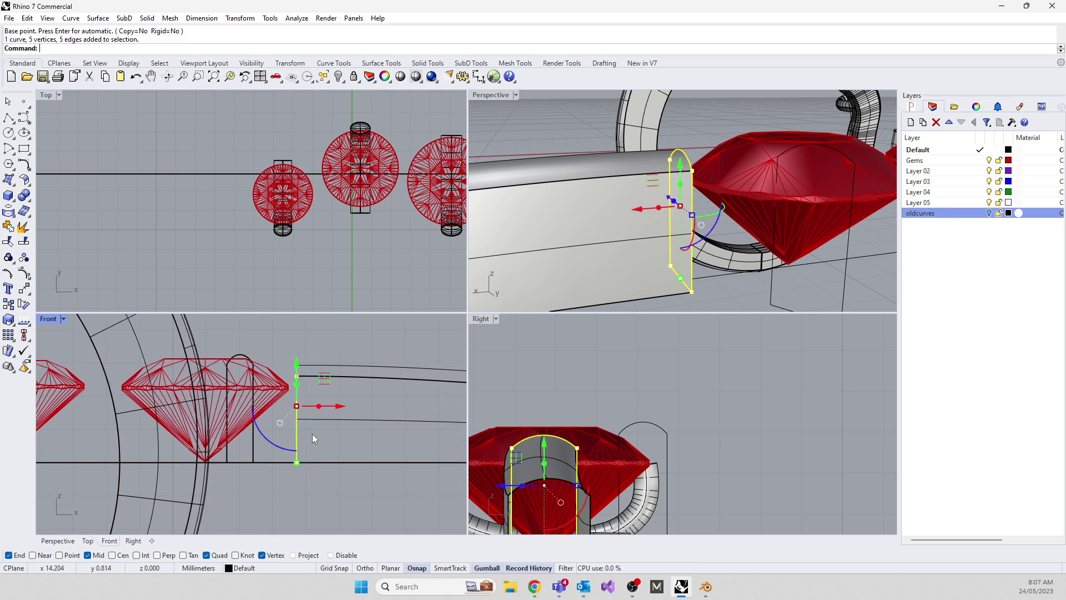
type("scale")
key("Return")
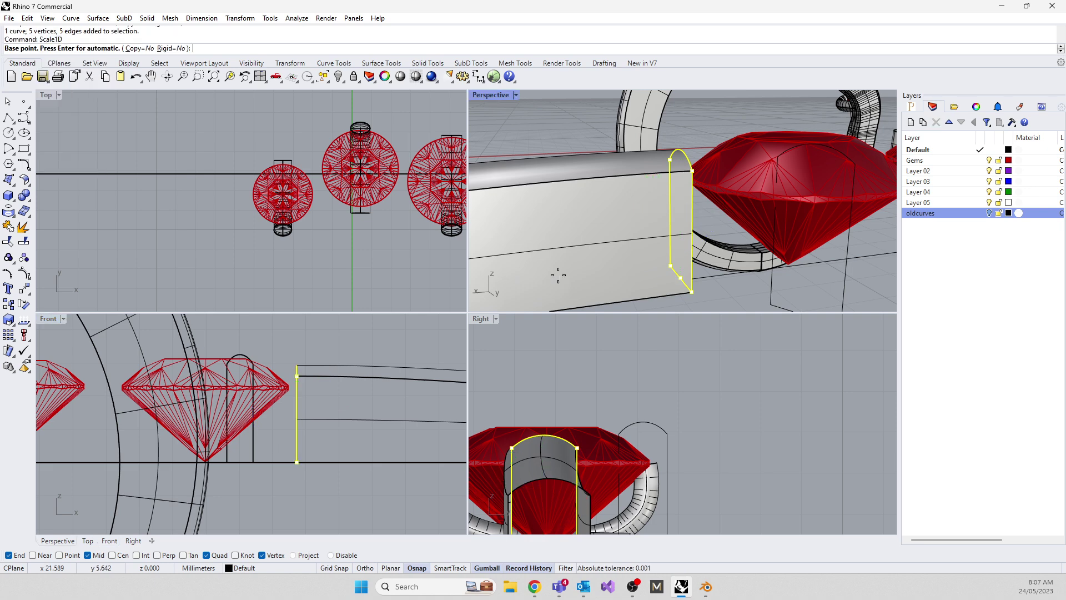
left_click(681, 278)
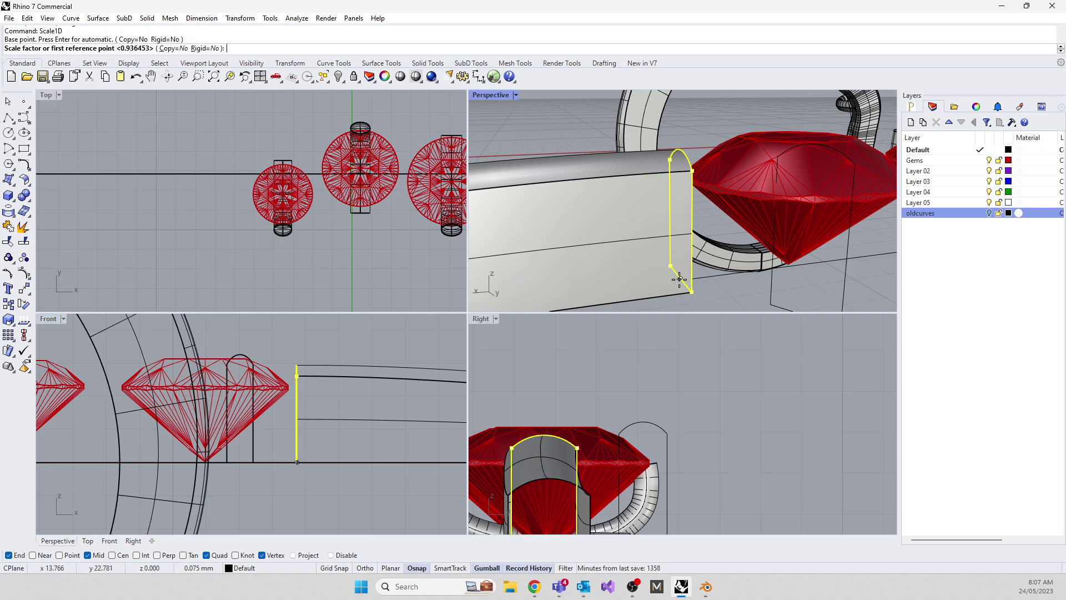
left_click(680, 151)
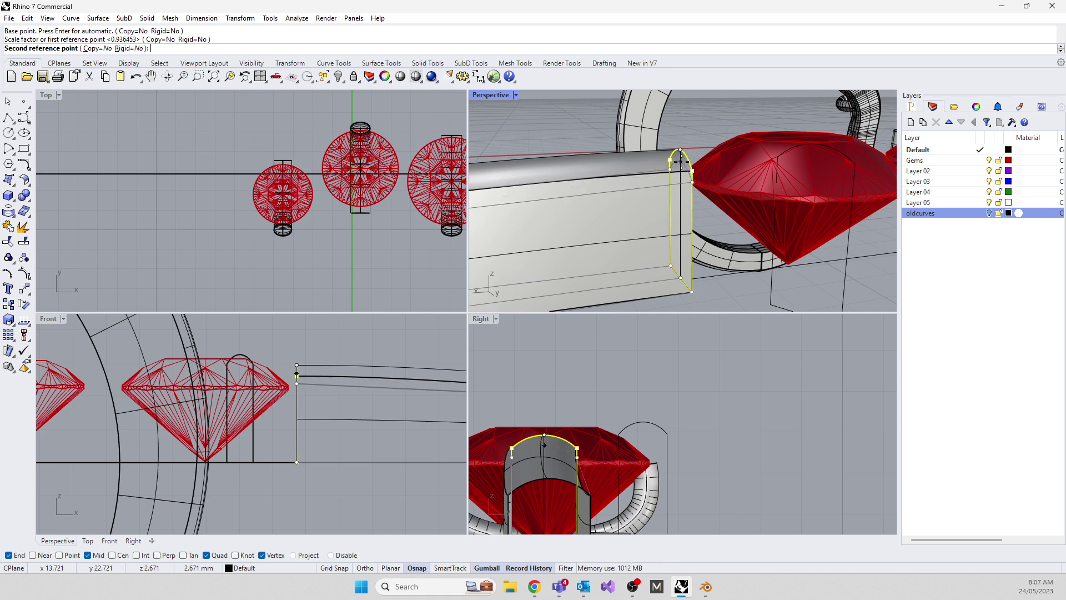
left_click(680, 167)
Examine the curved ring where the lowered shank meets the wavy band, then clear the selection
scroll(677, 158, "down", 10)
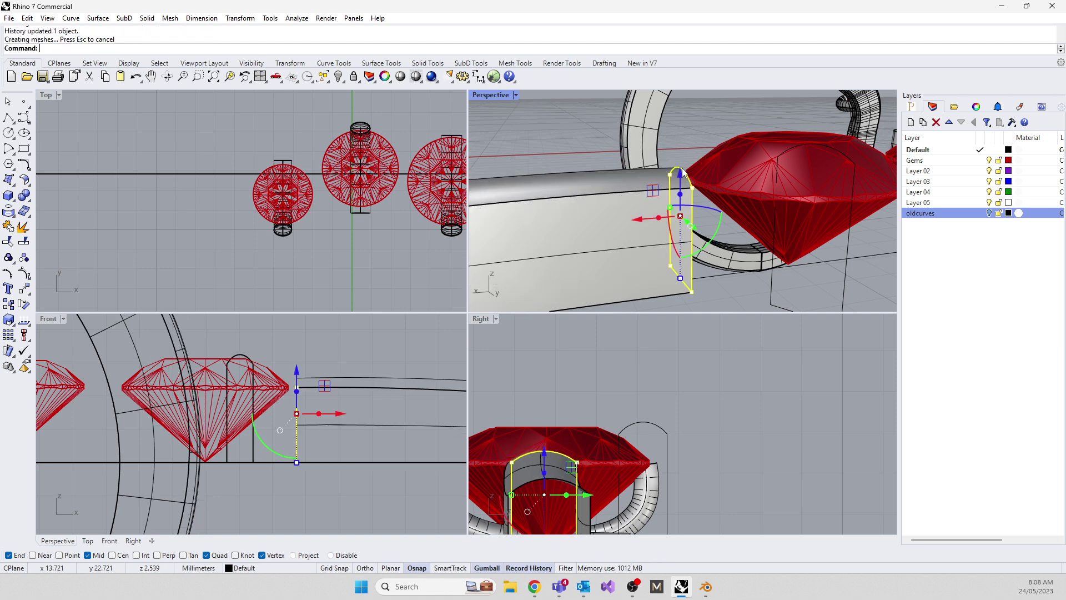
scroll(672, 143, "up", 10)
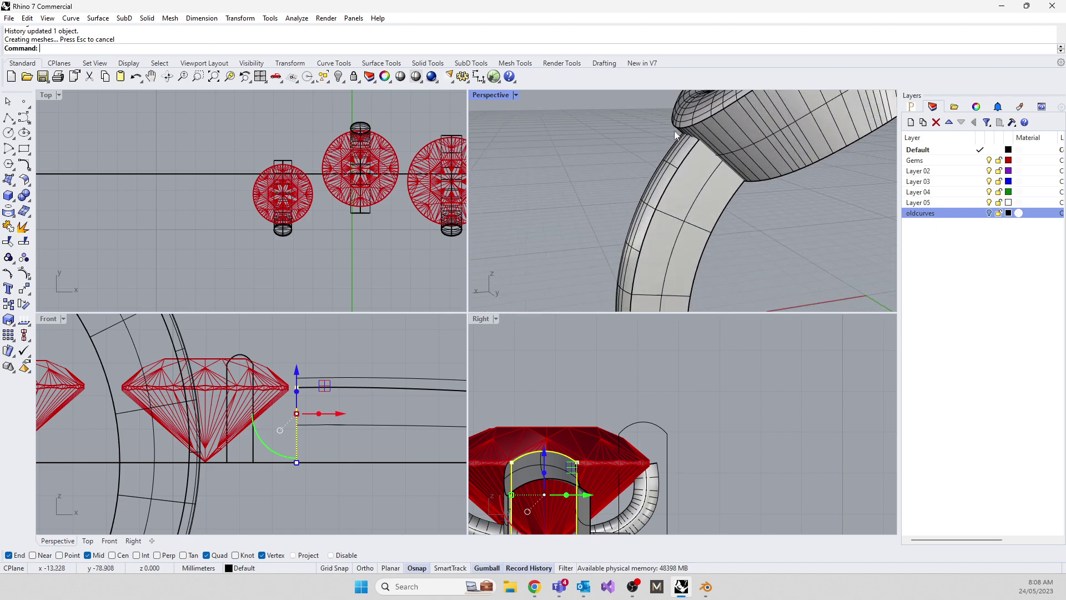
scroll(682, 135, "down", 8)
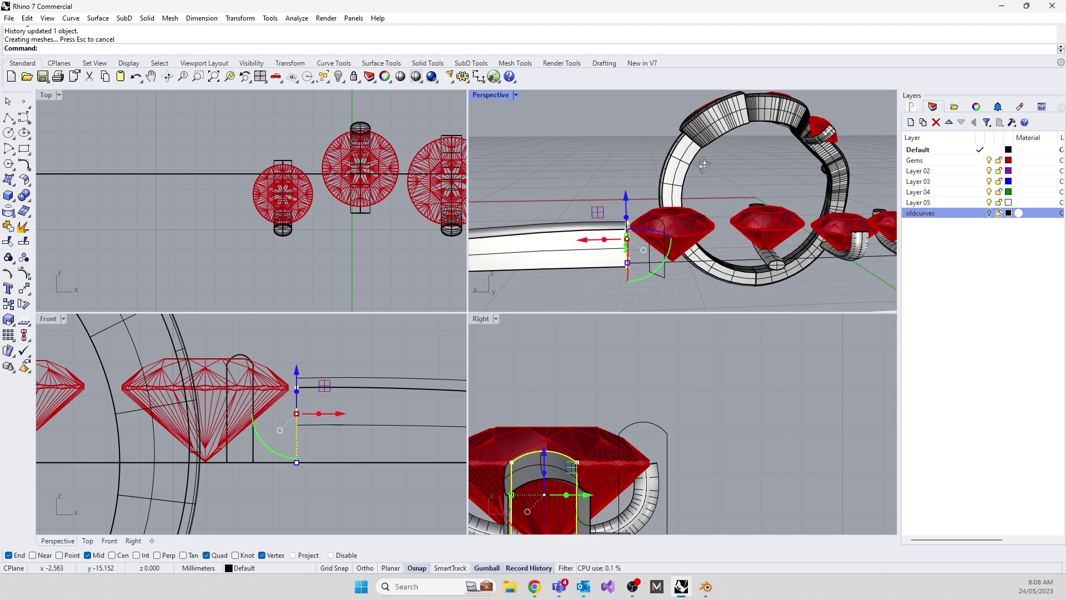
scroll(744, 166, "down", 5)
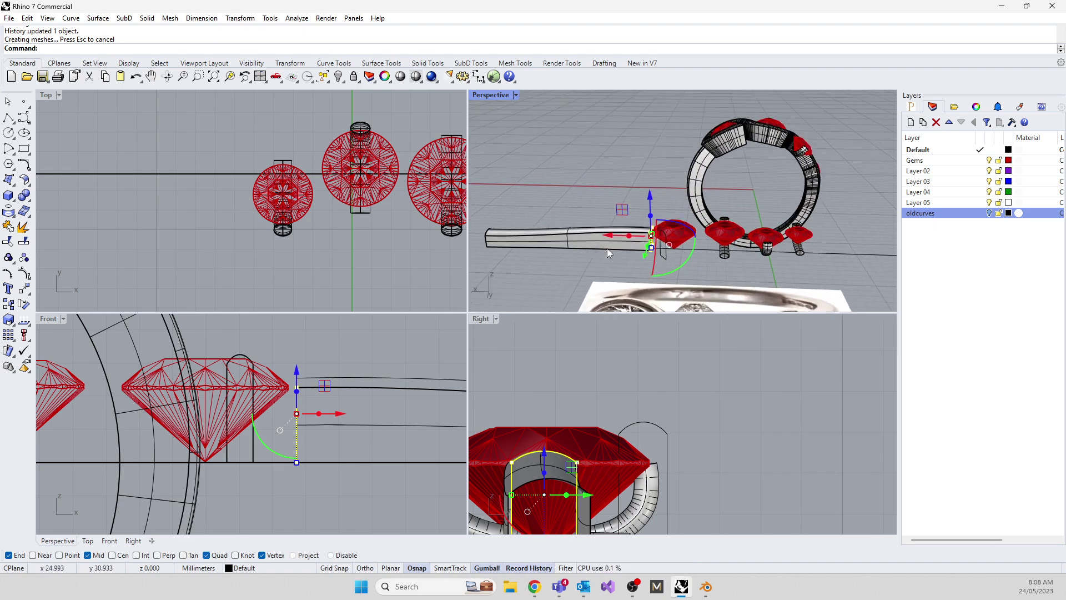
right_click_drag(715, 214, 727, 240)
scroll(708, 243, "up", 8)
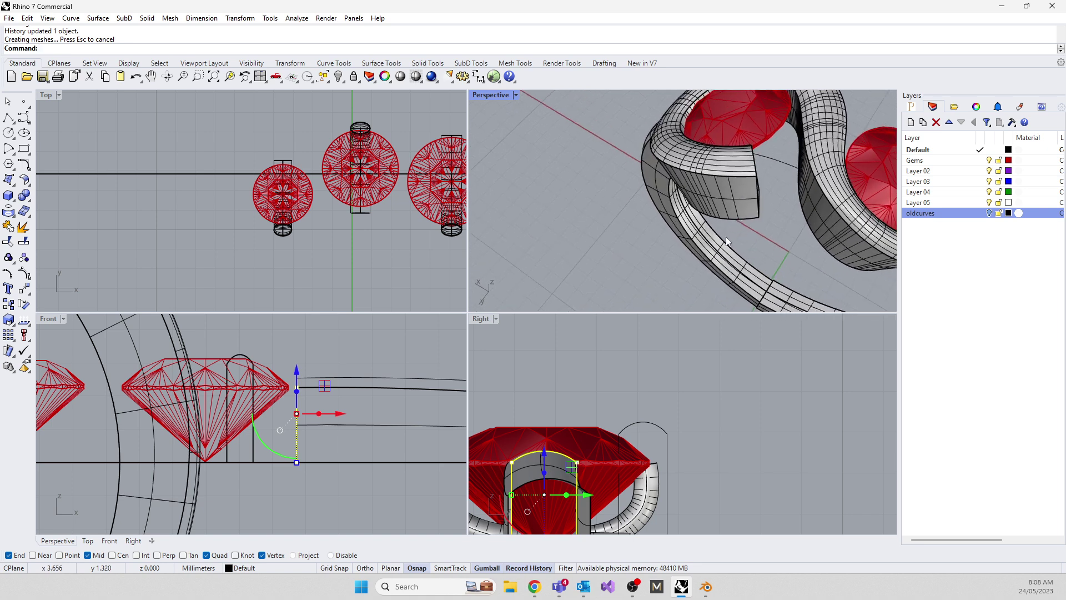
scroll(698, 172, "down", 6)
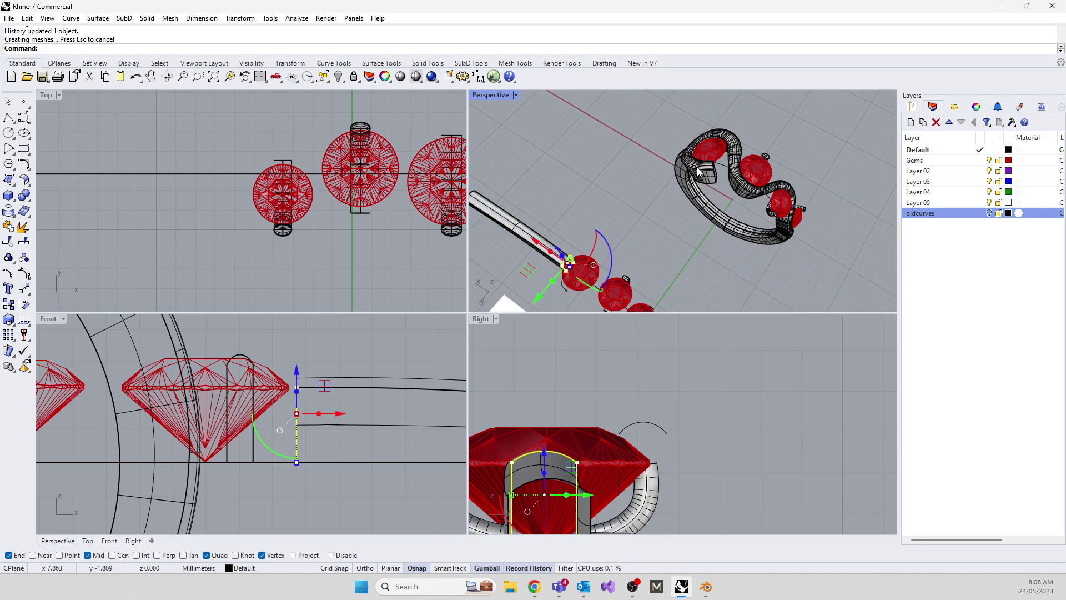
scroll(698, 172, "down", 4)
left_click(534, 240)
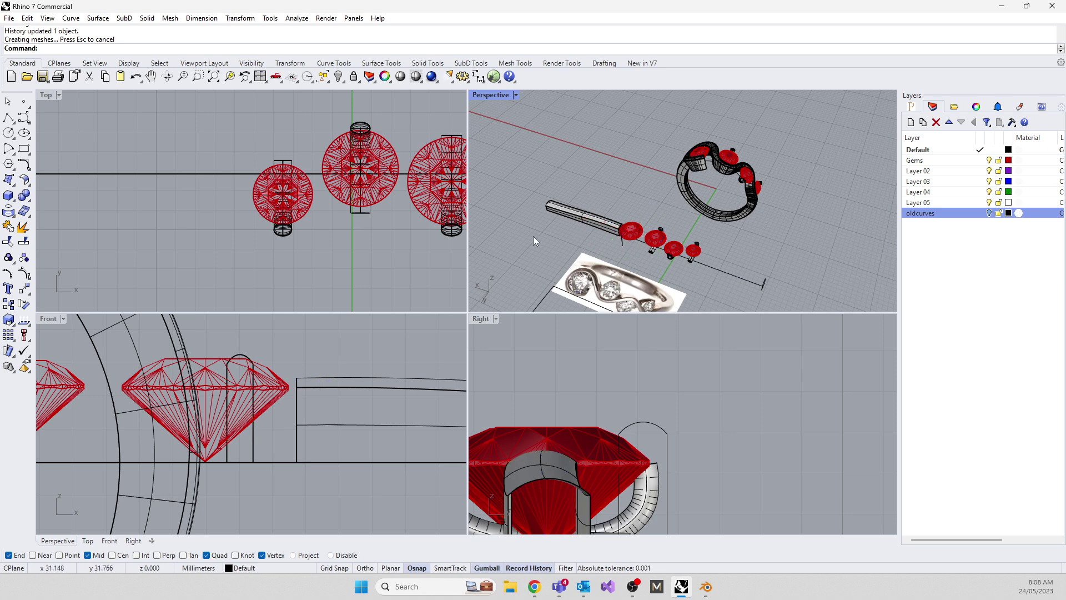
Show the hidden flat wavy band again and view the flat layout together with the curved ring
type("Show")
key("Return")
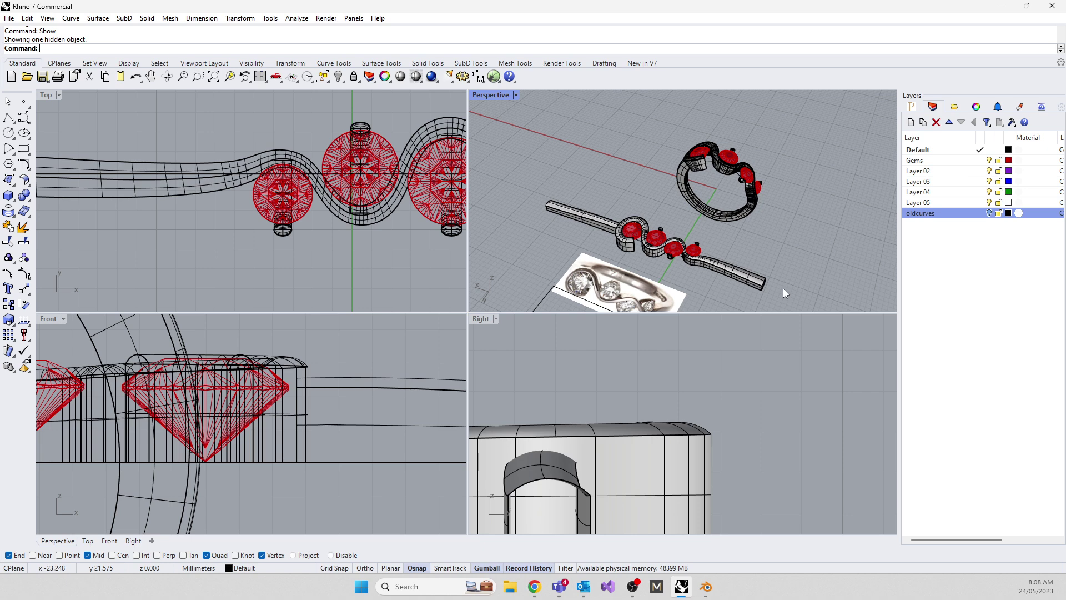
scroll(738, 249, "up", 2)
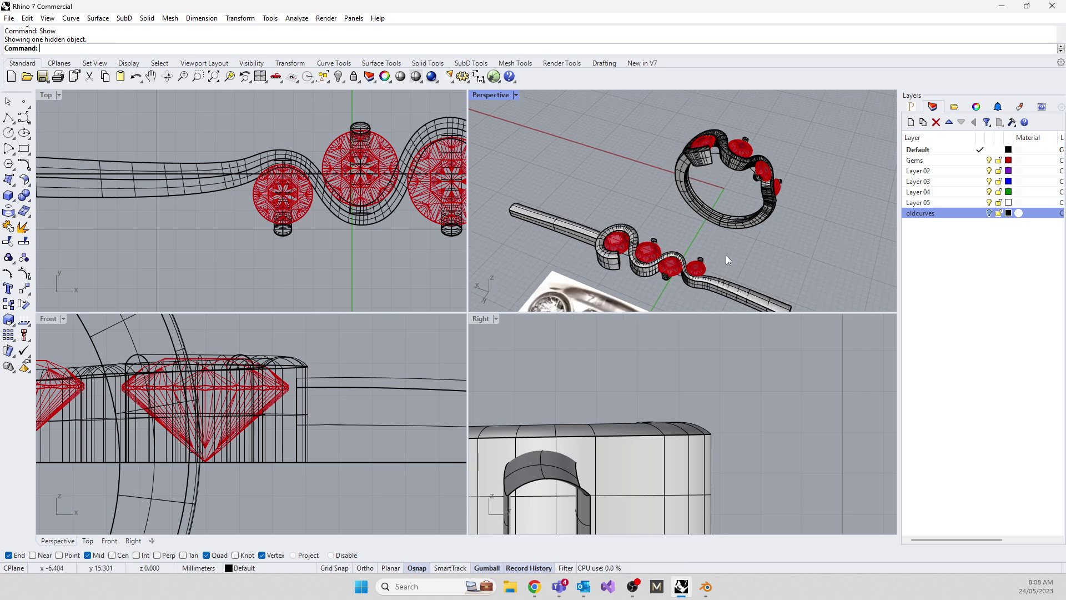
right_click_drag(607, 256, 714, 179)
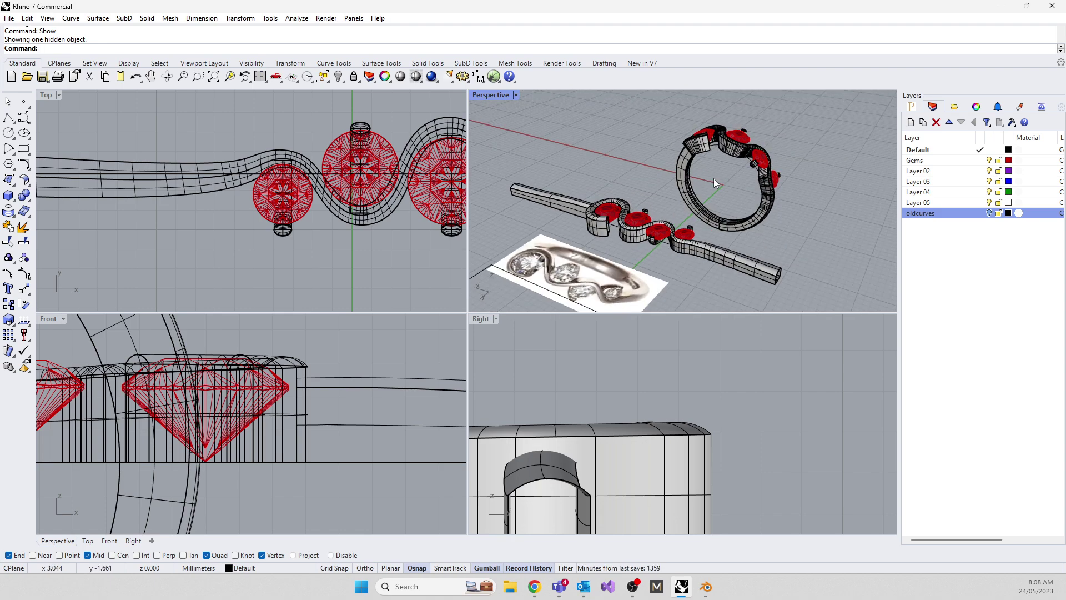
Create a new layer named b4hist
right_click(919, 255)
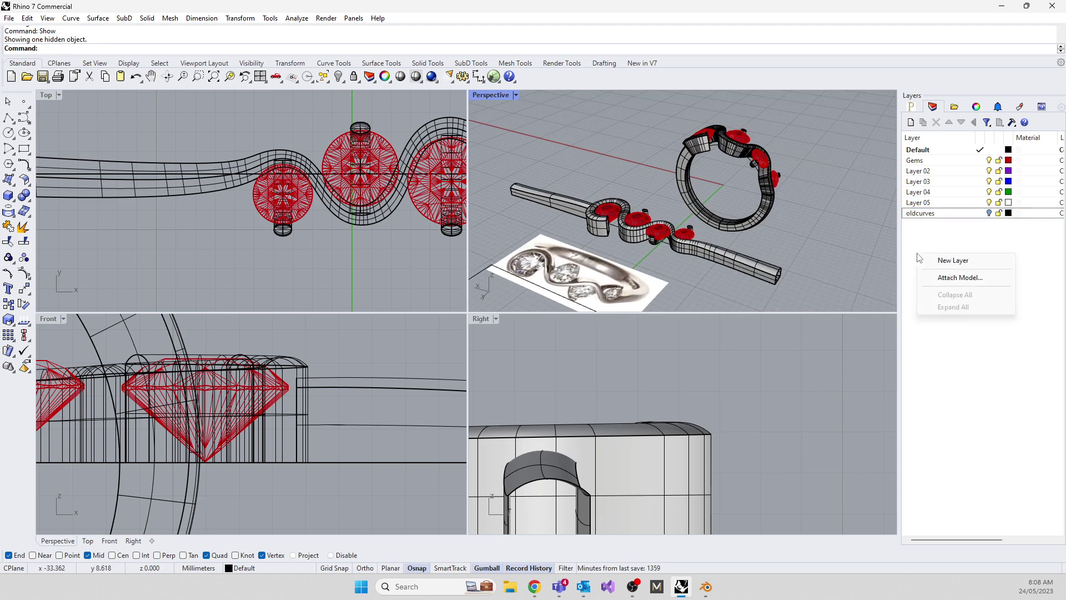
left_click(950, 260)
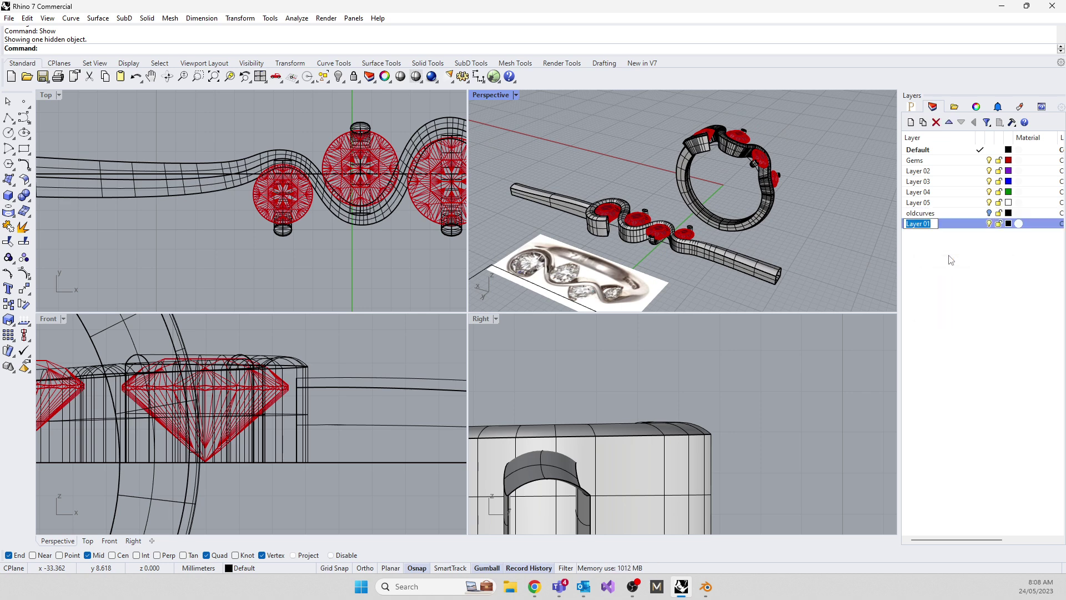
type("b4hist")
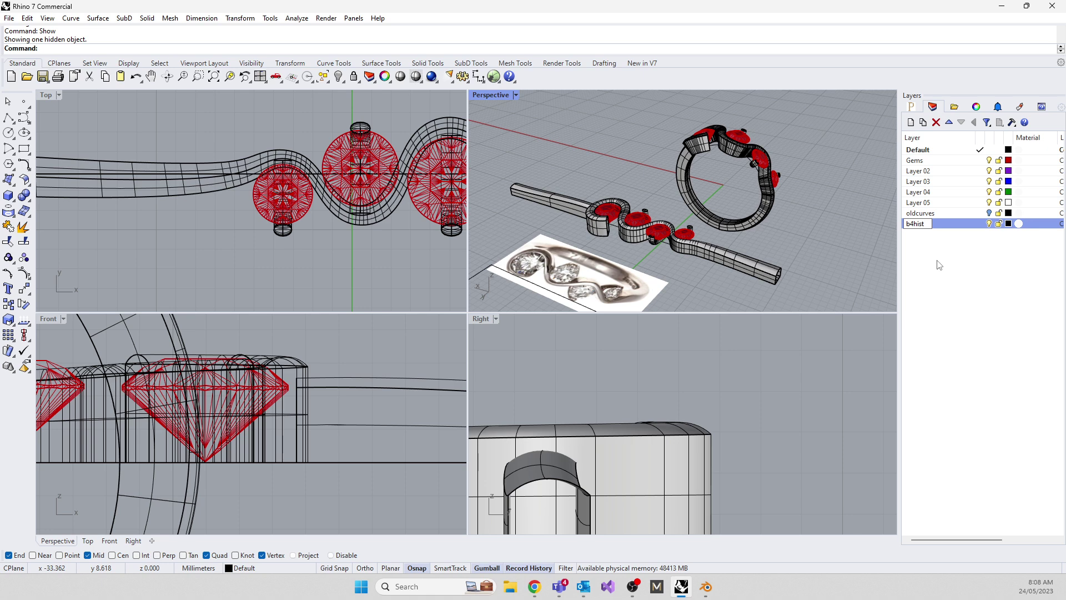
left_click(939, 265)
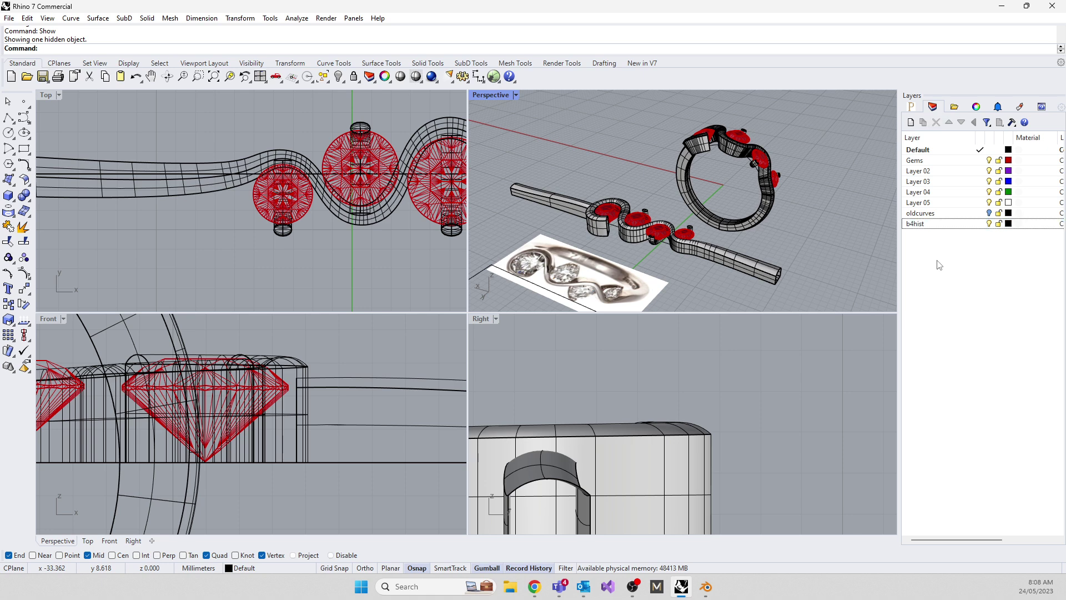
Delete the closed rectangular curve beside the reference photo
scroll(711, 200, "down", 3)
left_click(614, 272)
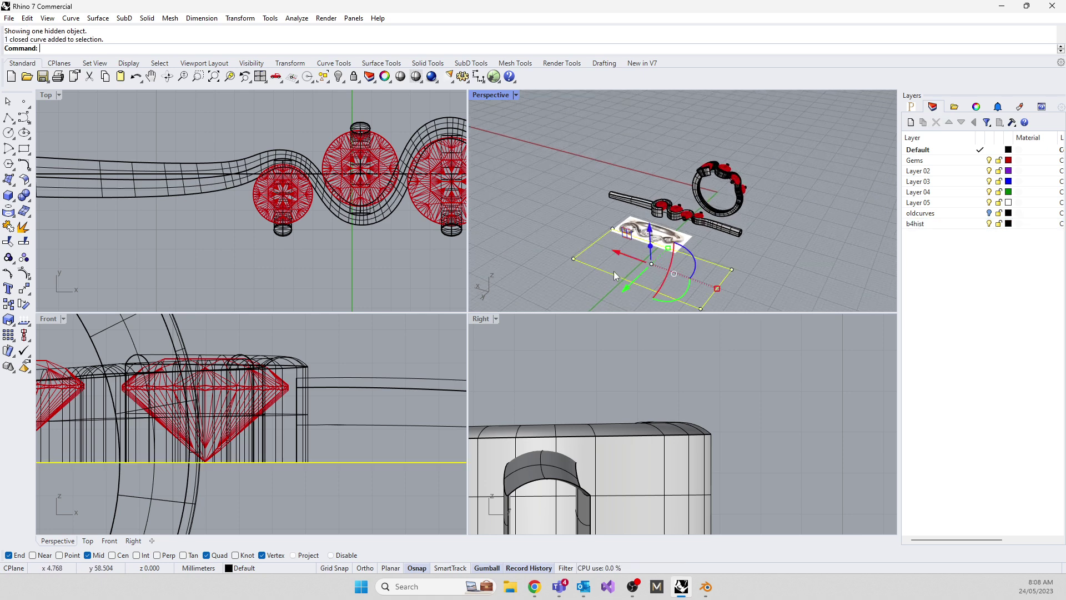
key("Delete")
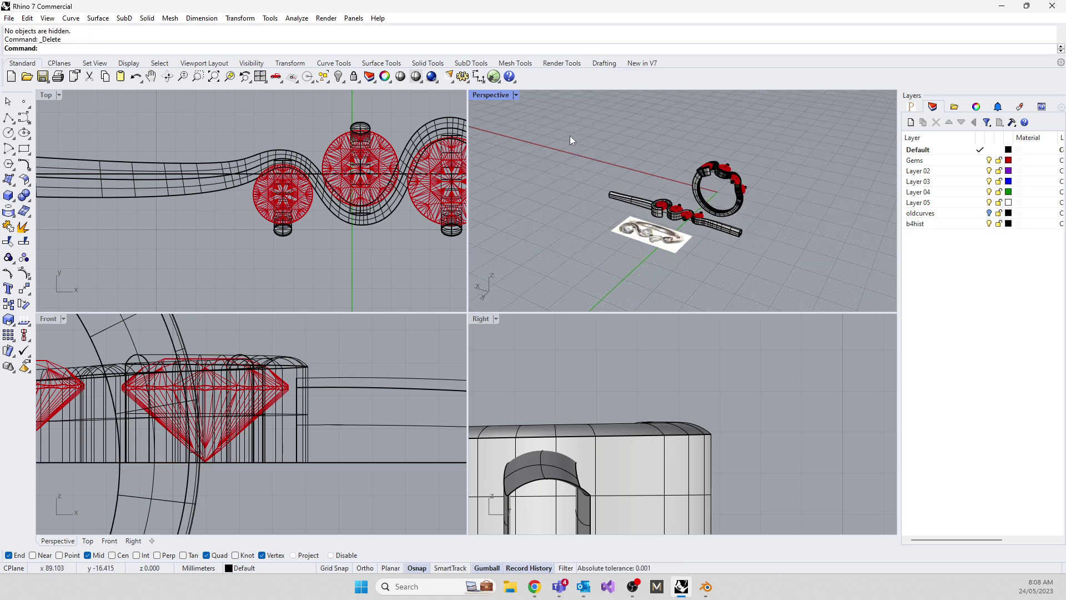
Copy all visible objects to the b4hist layer and turn that layer off
key("ctrl+a")
right_click(914, 224)
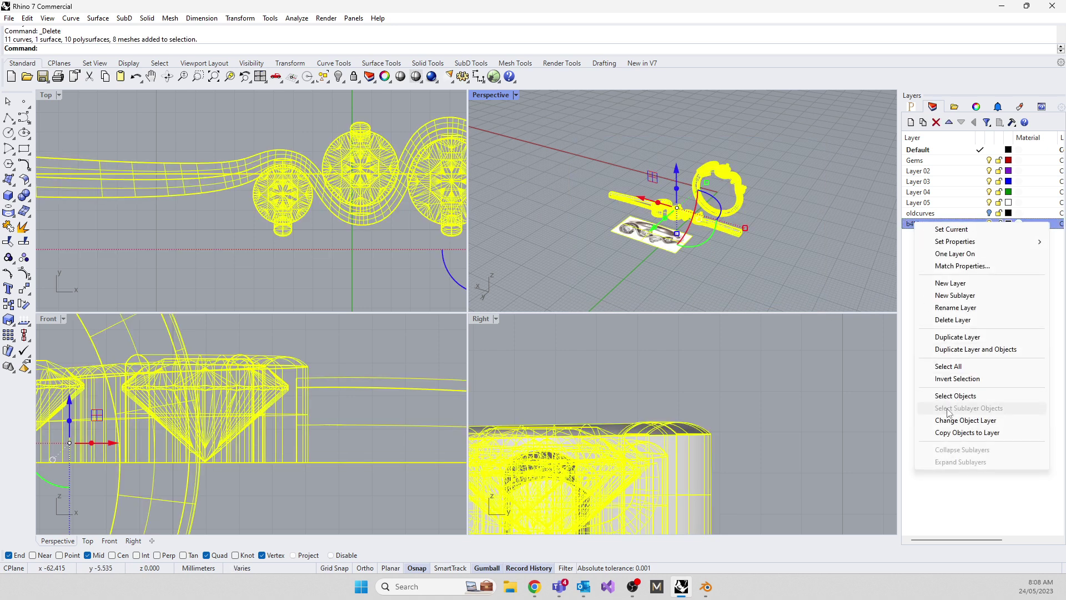
left_click(945, 433)
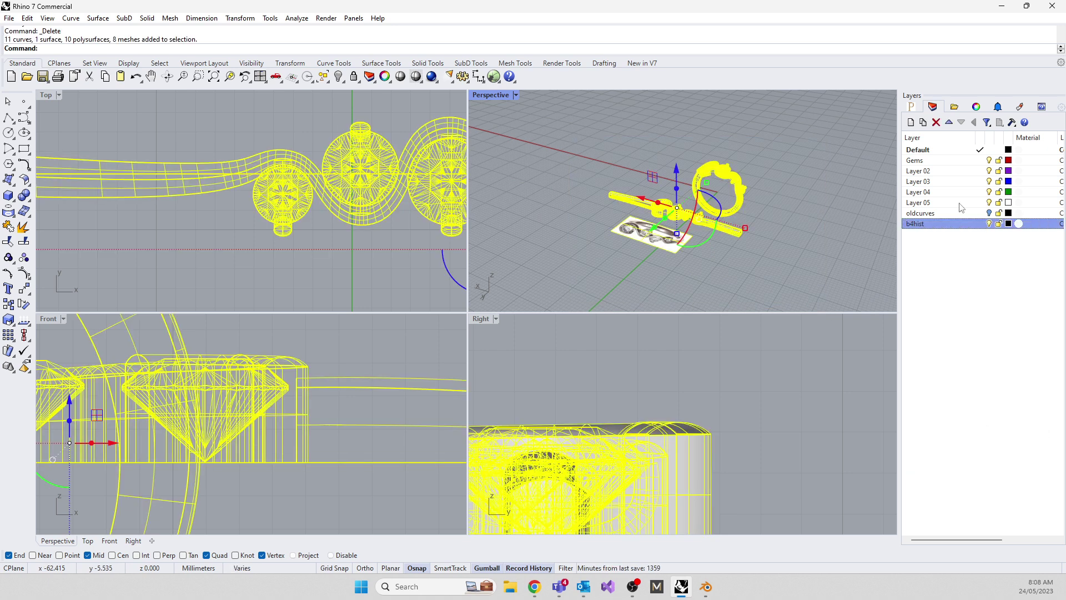
left_click(988, 224)
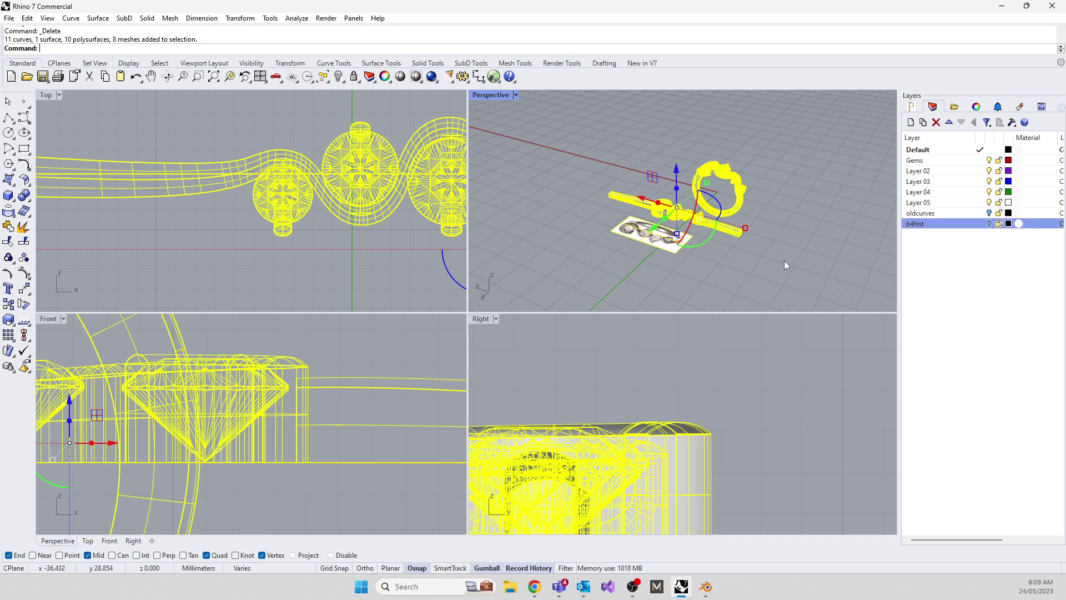
Clear the selection and delete the curved band pieces around the ring circle, keeping the stones and prongs
key("Escape")
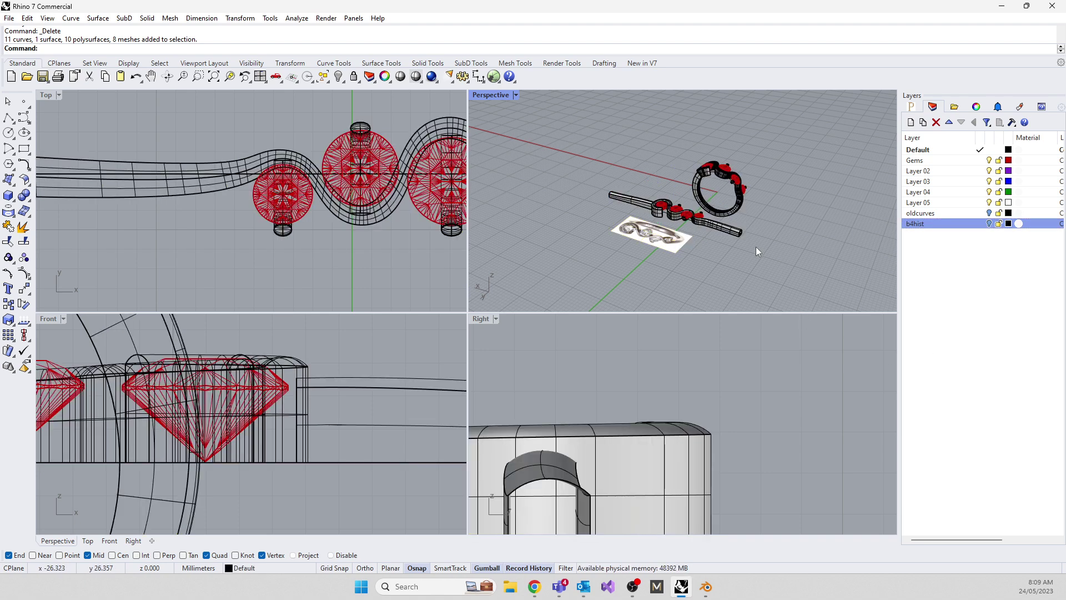
scroll(731, 261, "up", 5)
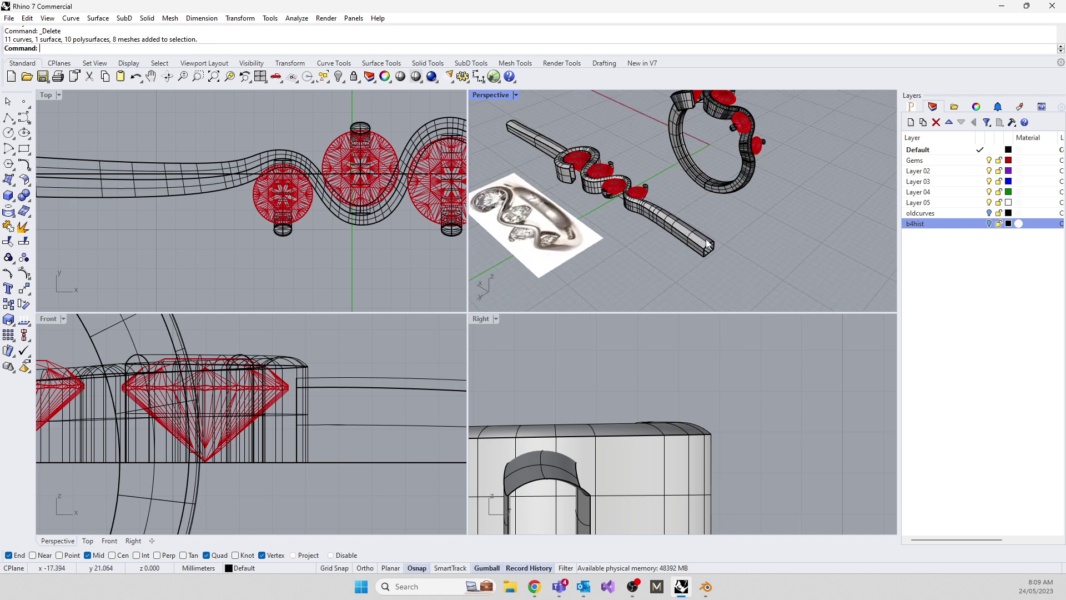
left_click(709, 189)
left_click(685, 259)
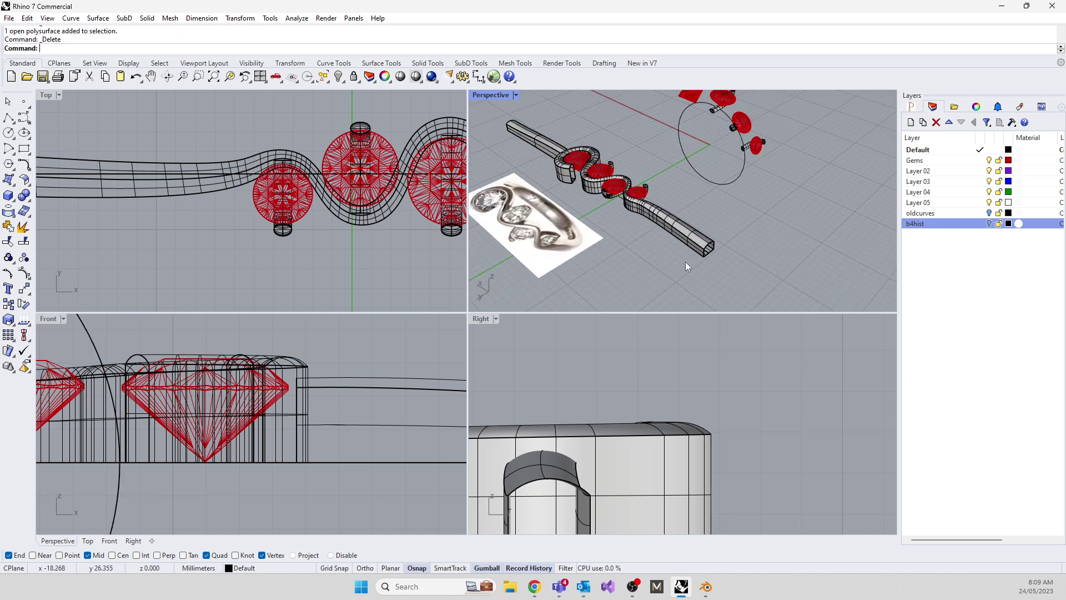
Cap the open ends of the flat wavy band and of the straight shank section with planar caps
left_click(686, 247)
type("Cap")
key("Return")
right_click_drag(624, 214, 637, 238)
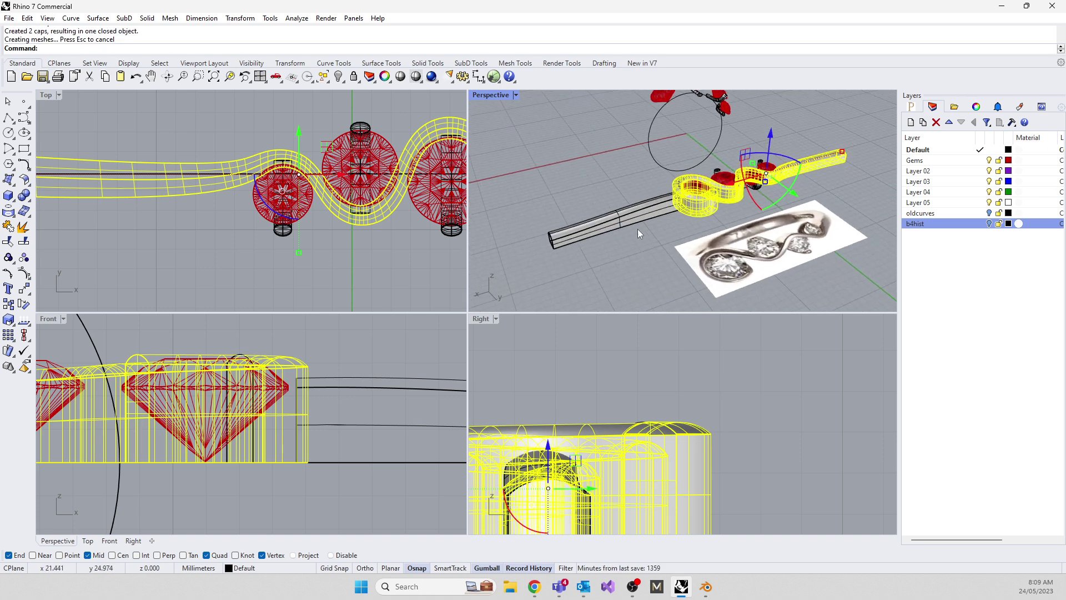
left_click(638, 221)
left_click(578, 268)
right_click_drag(578, 268, 621, 261)
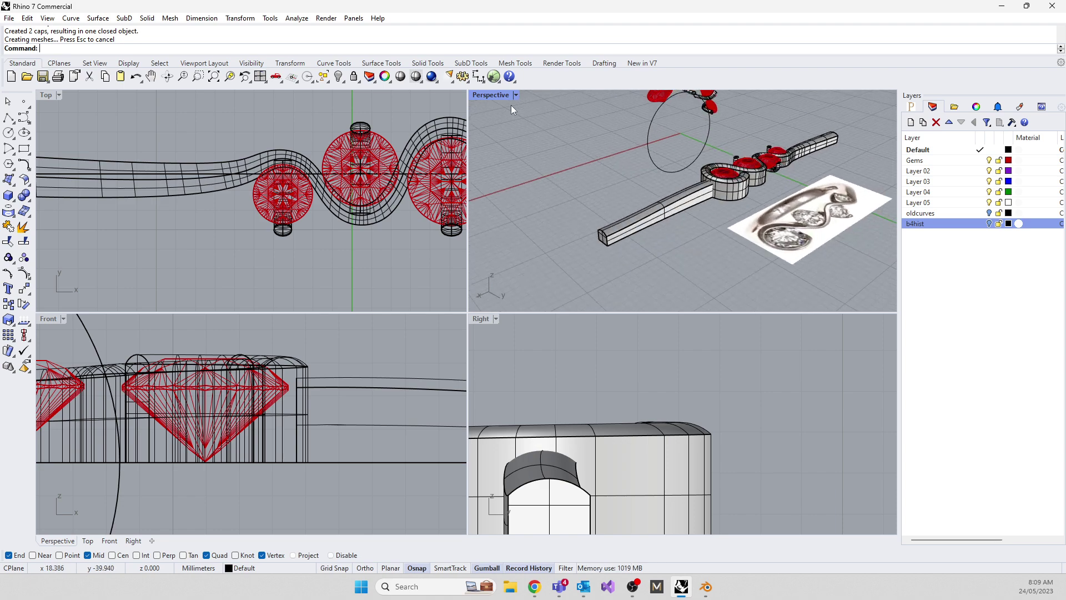
Set the Perspective view to Wireframe display and maximize it
left_click(496, 95)
left_click(522, 118)
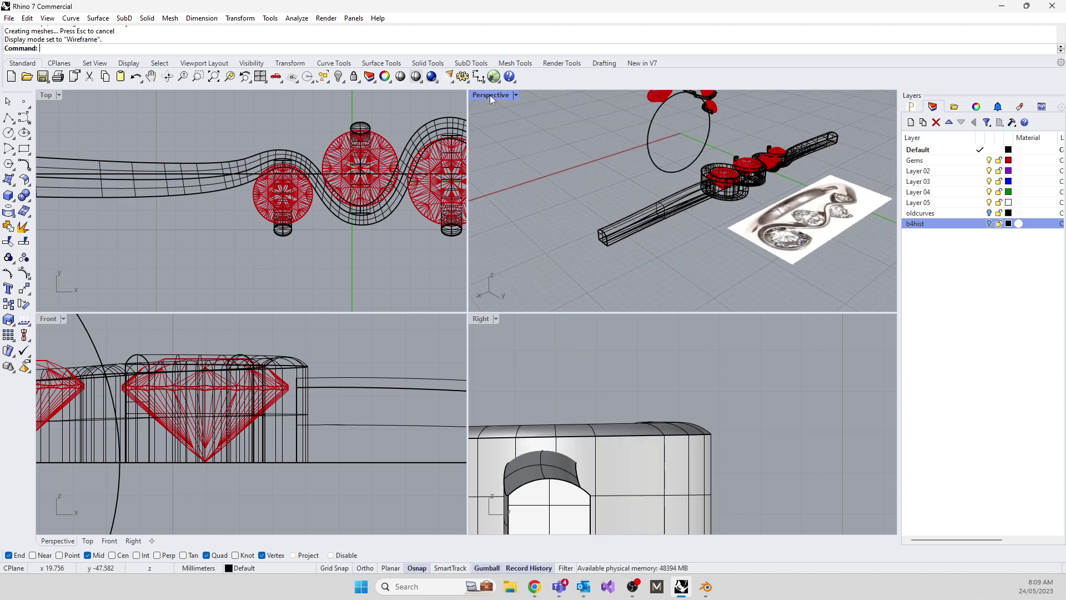
double_click(490, 95)
right_click_drag(432, 364, 450, 381)
Try to flow the straight shank section from the long base line onto the ring circle with Rigid set to Yes
left_click(433, 355)
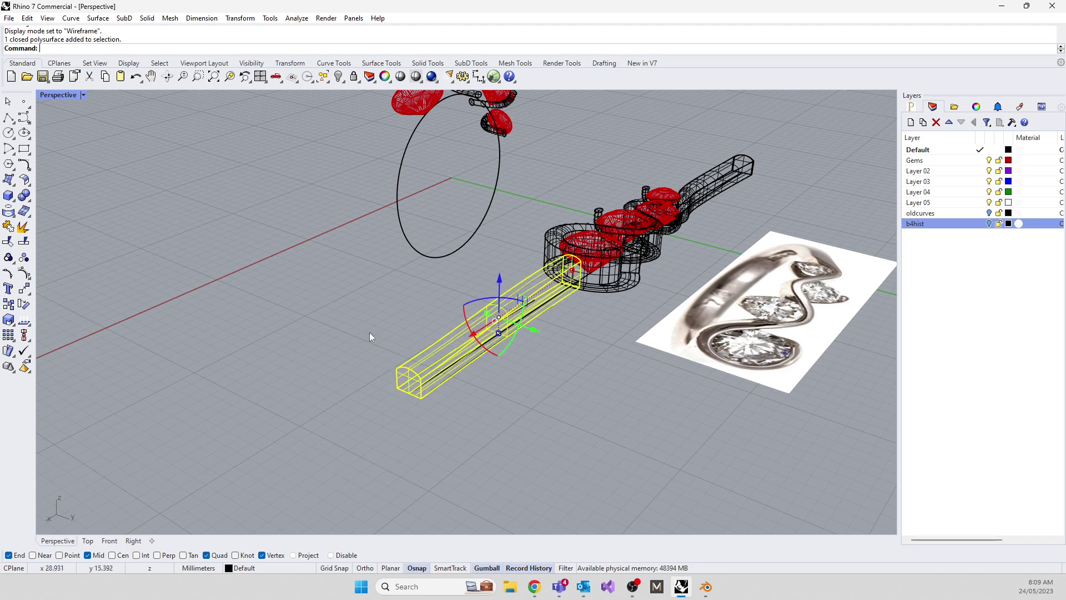
type("Flow")
key("Return")
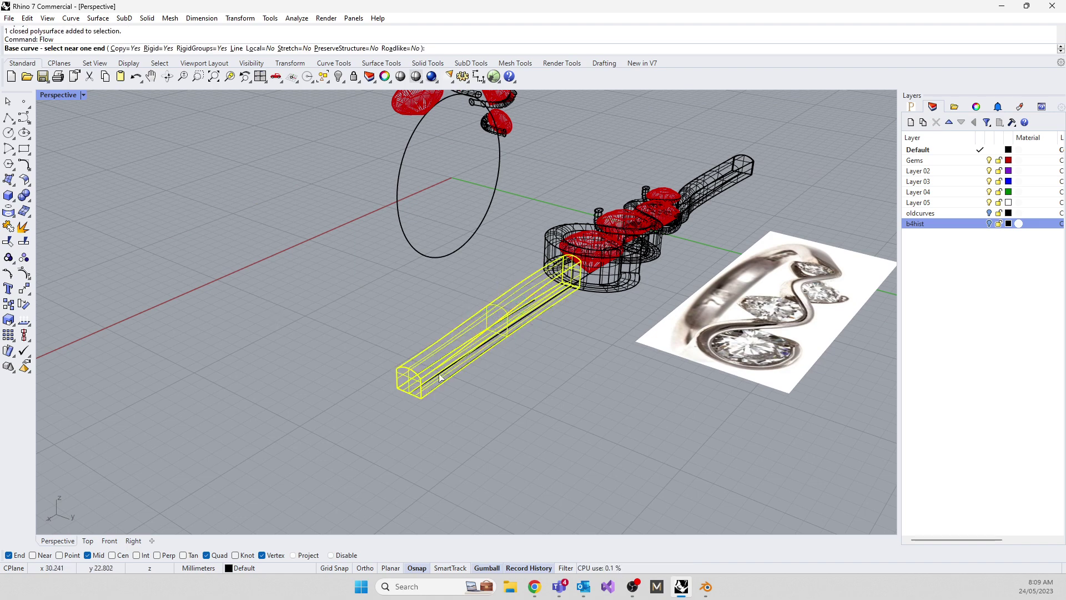
scroll(404, 409, "up", 5)
scroll(408, 417, "up", 2)
left_click(414, 427)
scroll(415, 427, "down", 8)
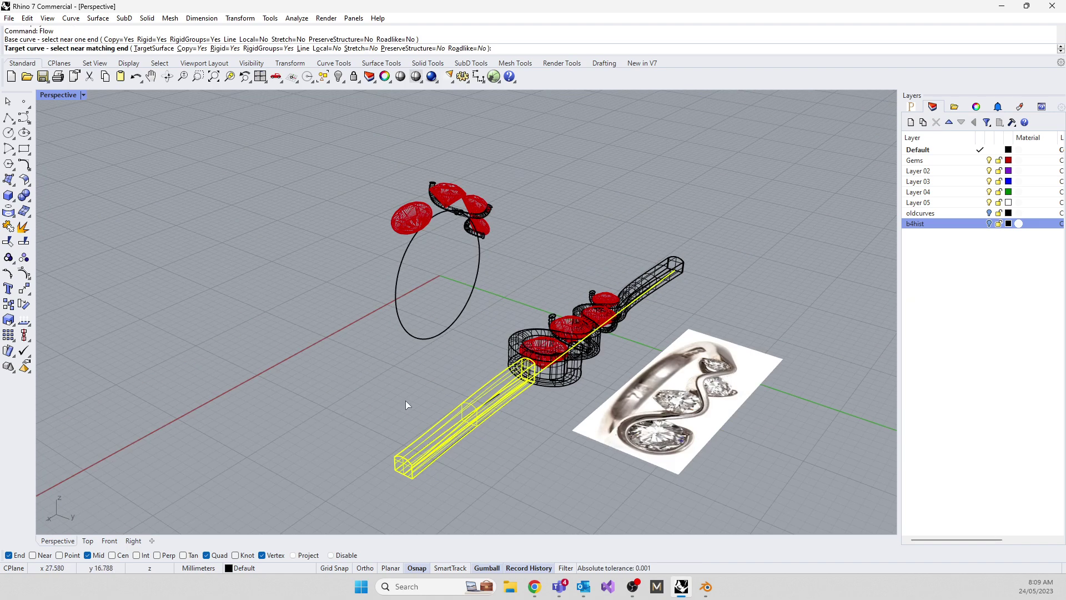
left_click(452, 327)
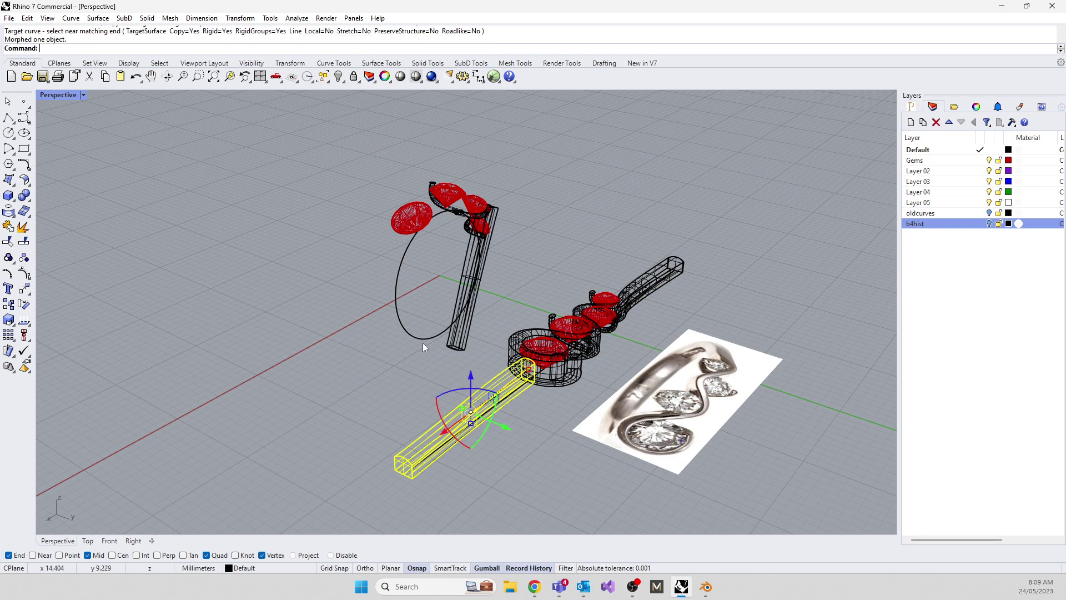
key("ctrl+z")
Try to flow the straight shank section from the base line onto the ring circle with Rigid set to No
key("Return")
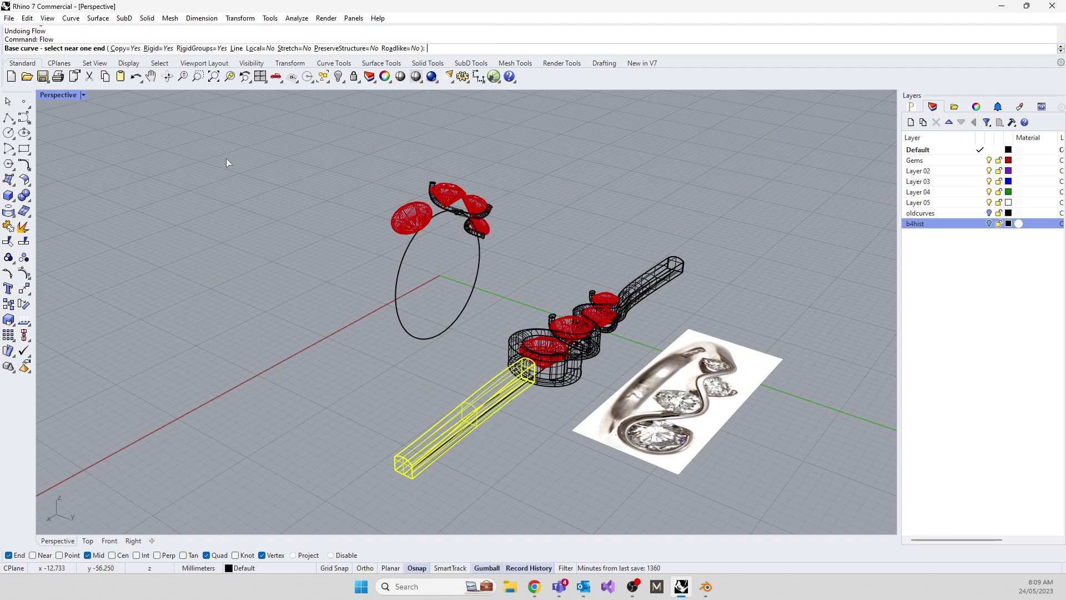
left_click(158, 48)
scroll(421, 475, "up", 5)
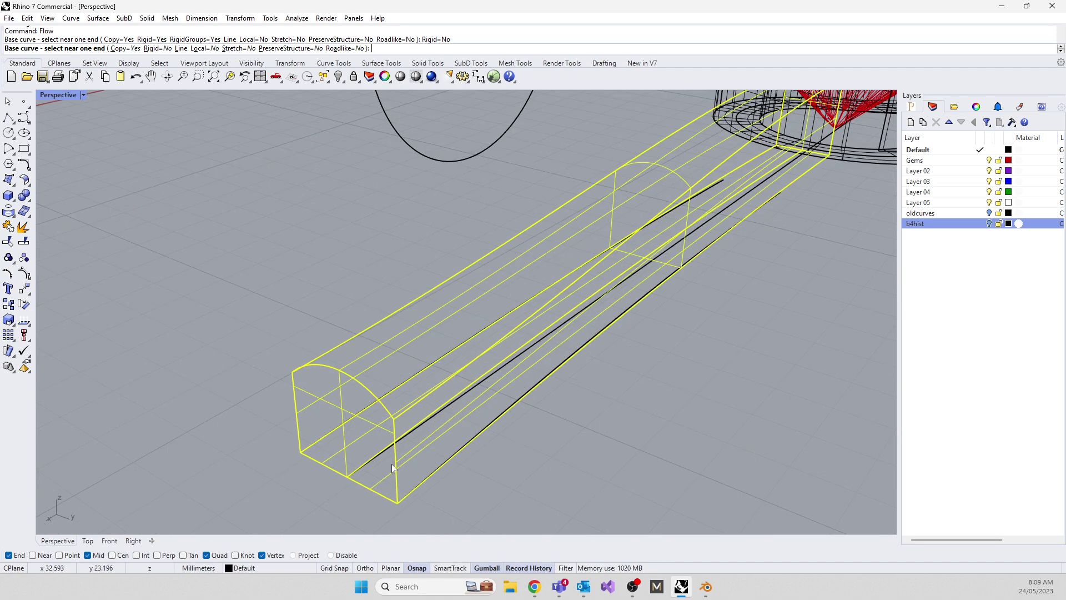
left_click(367, 467)
scroll(391, 368, "down", 5)
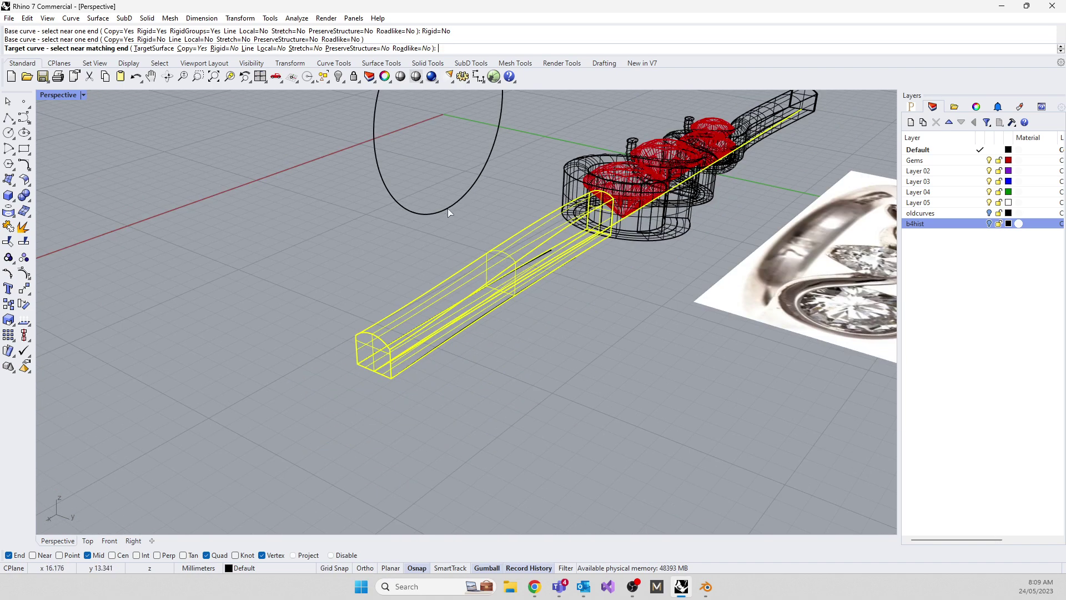
left_click(448, 210)
right_click_drag(446, 215, 392, 264)
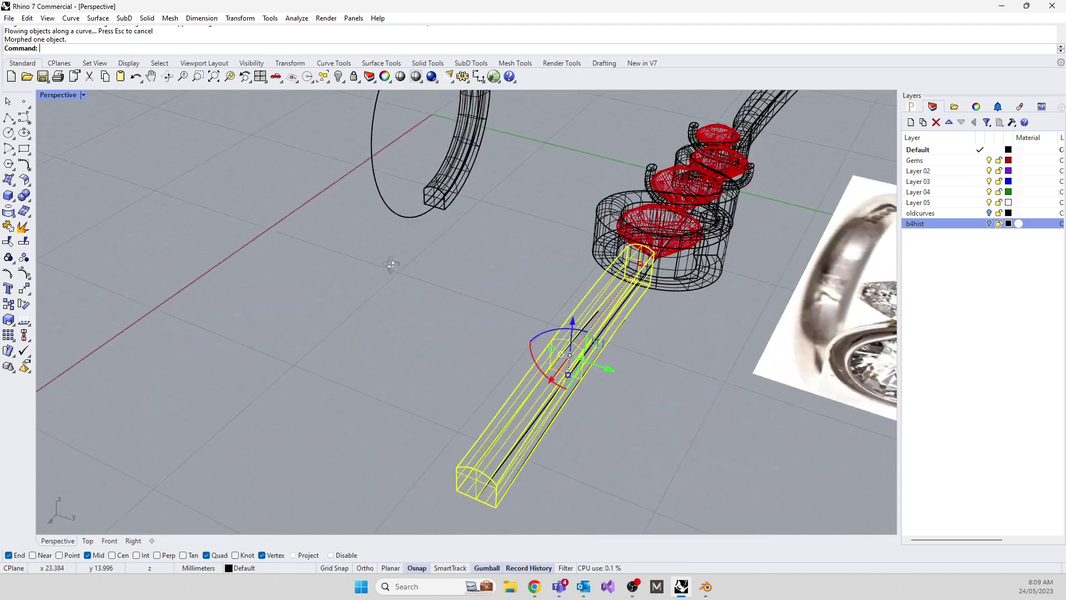
key("ctrl+z")
Flow a copy of the capped straight shank along the ring circle, picking the matching end near the circle's lowest point, with Rigid=No
key("Return")
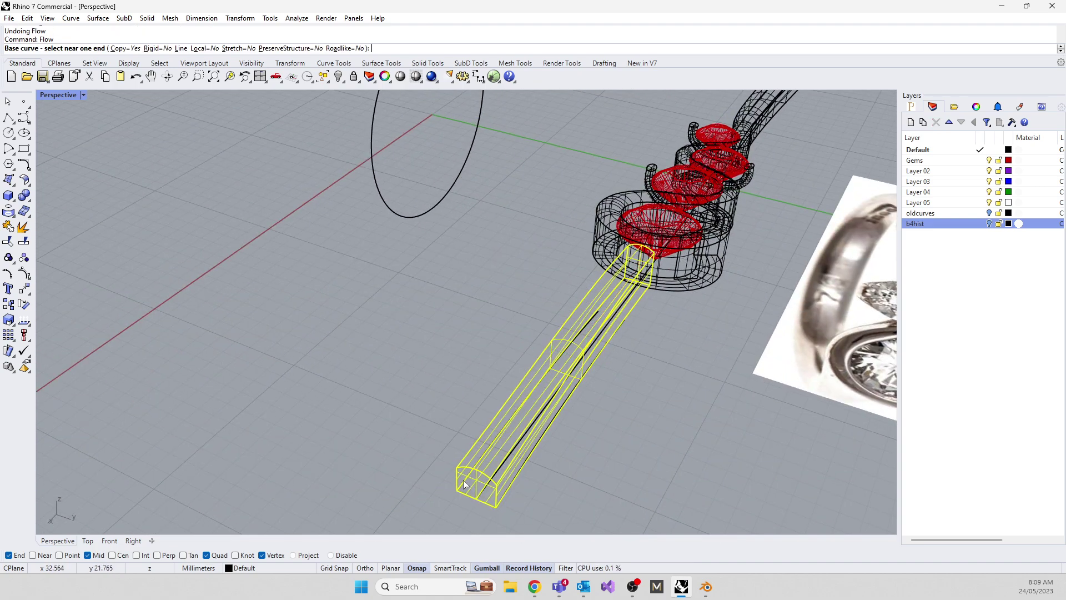
left_click(483, 494)
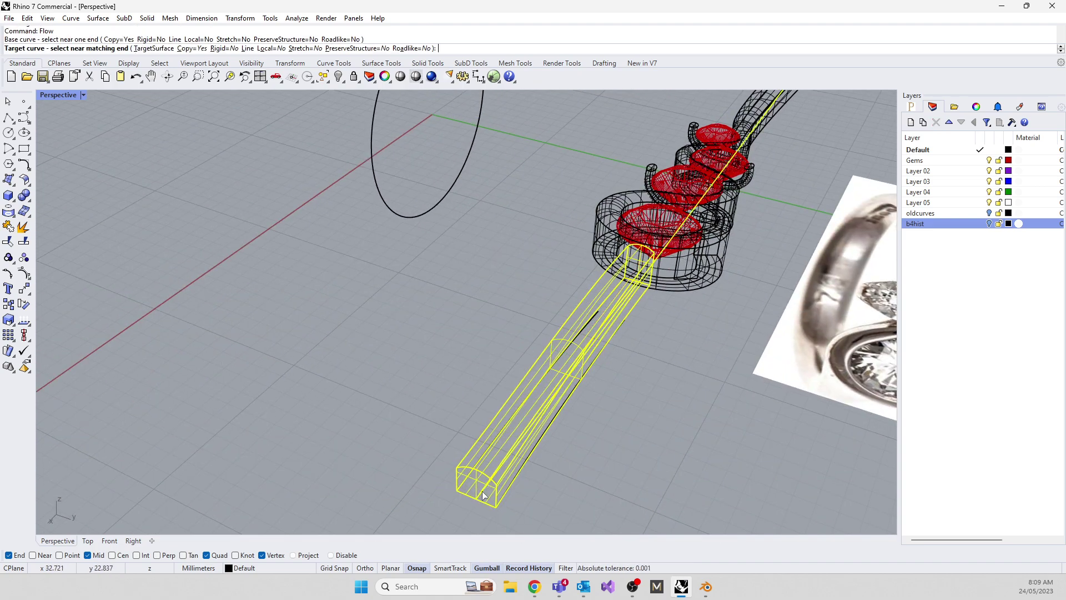
left_click(424, 215)
right_click_drag(422, 217, 414, 303)
scroll(414, 303, "down", 5)
right_click_drag(401, 184, 250, 233)
right_click_drag(483, 289, 337, 304)
key("Escape")
scroll(336, 304, "up", 3)
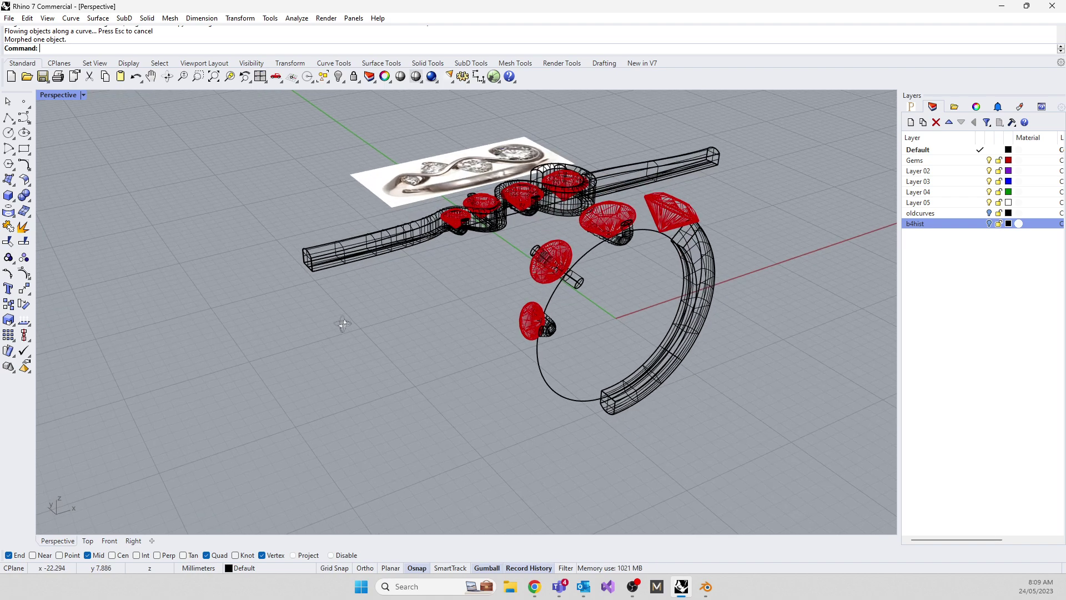
Examine the thin end of the flat wavy band against its closed profile curve and the flowed shank's end
left_click(328, 268)
left_click(369, 302)
scroll(252, 213, "up", 3)
right_click(205, 50)
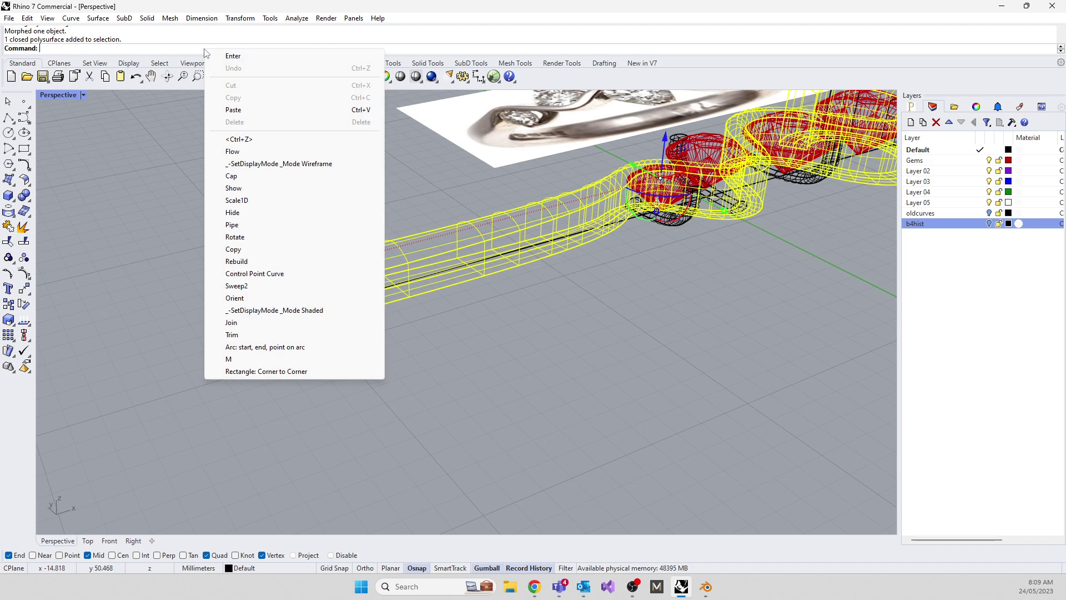
left_click(477, 403)
right_click_drag(478, 402, 417, 321)
scroll(436, 321, "up", 3)
left_click(460, 331)
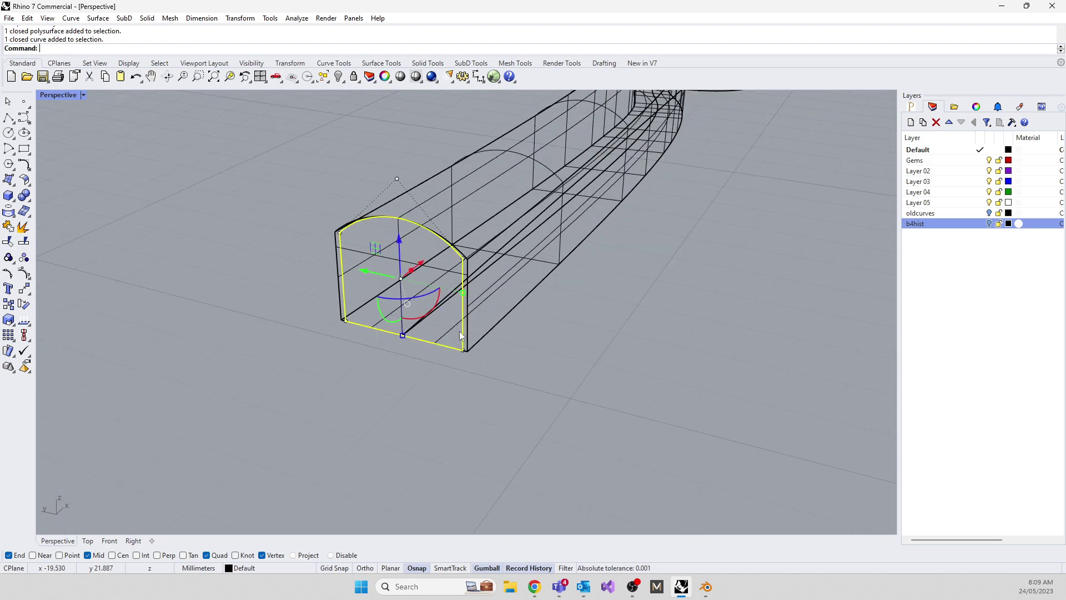
right_click_drag(466, 258, 544, 279)
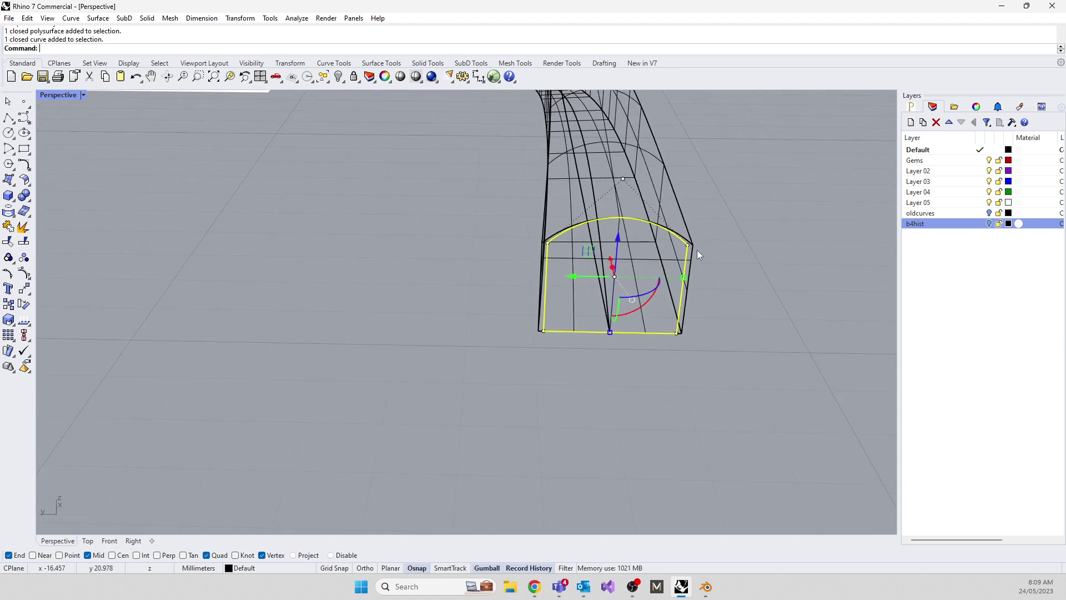
scroll(723, 259, "down", 6)
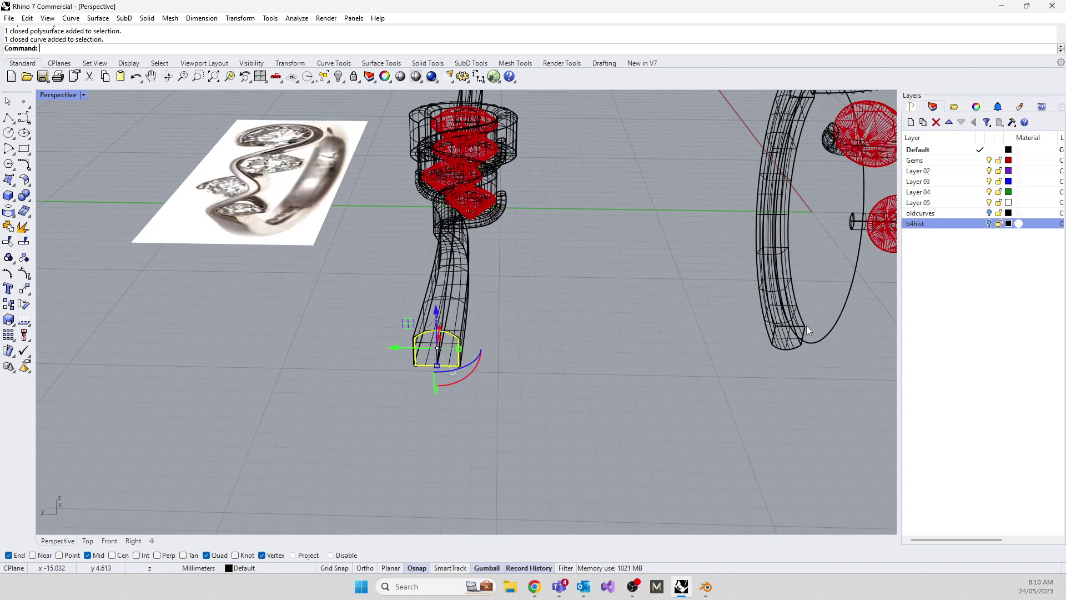
scroll(431, 333, "up", 2)
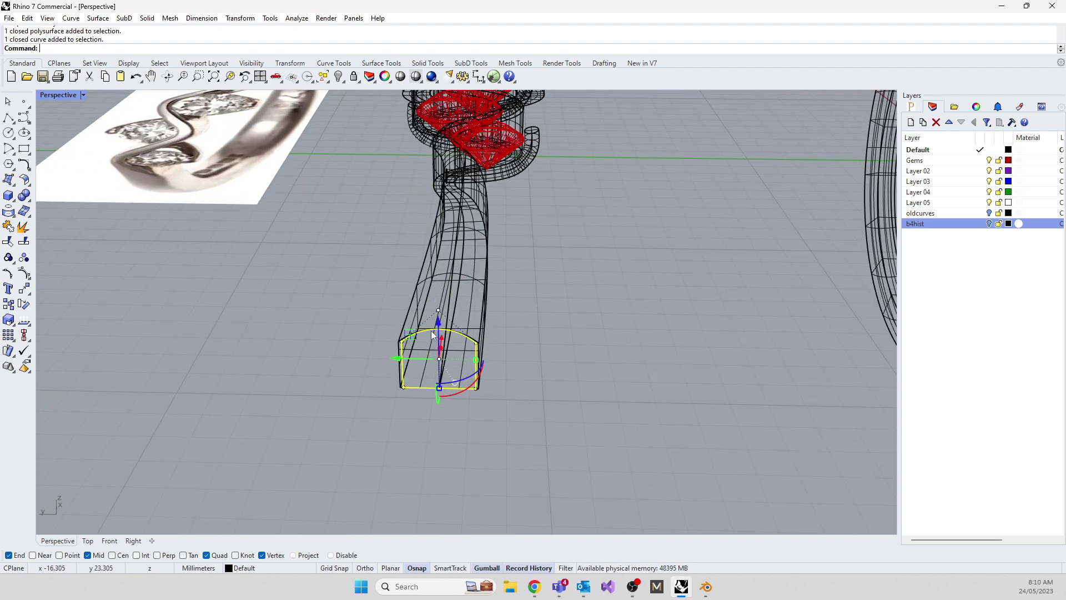
right_click_drag(461, 193, 577, 303)
scroll(266, 399, "down", 3)
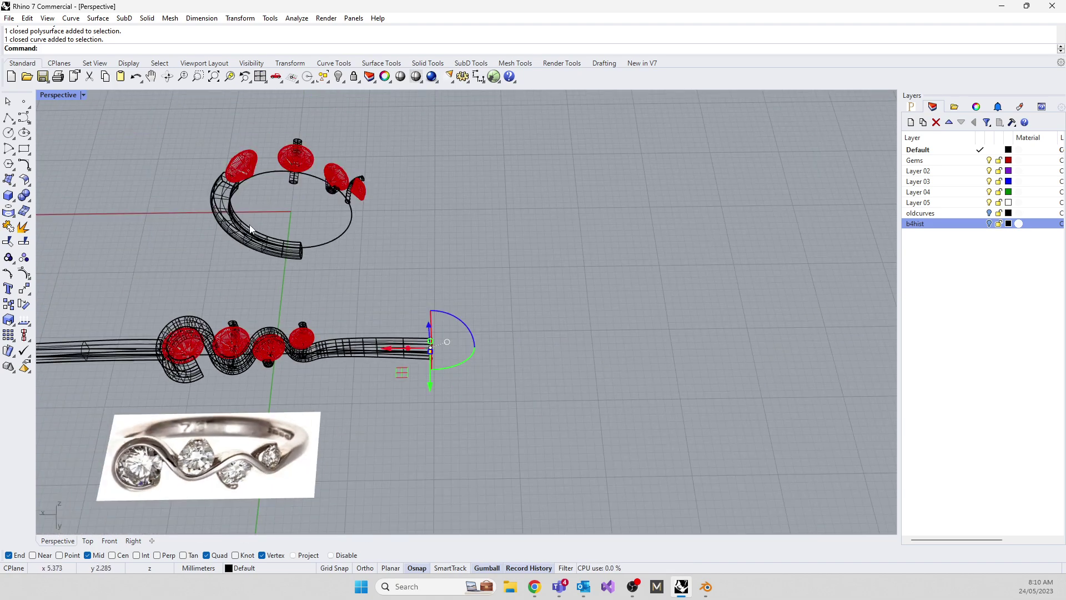
right_click_drag(274, 248, 426, 294)
scroll(370, 331, "up", 5)
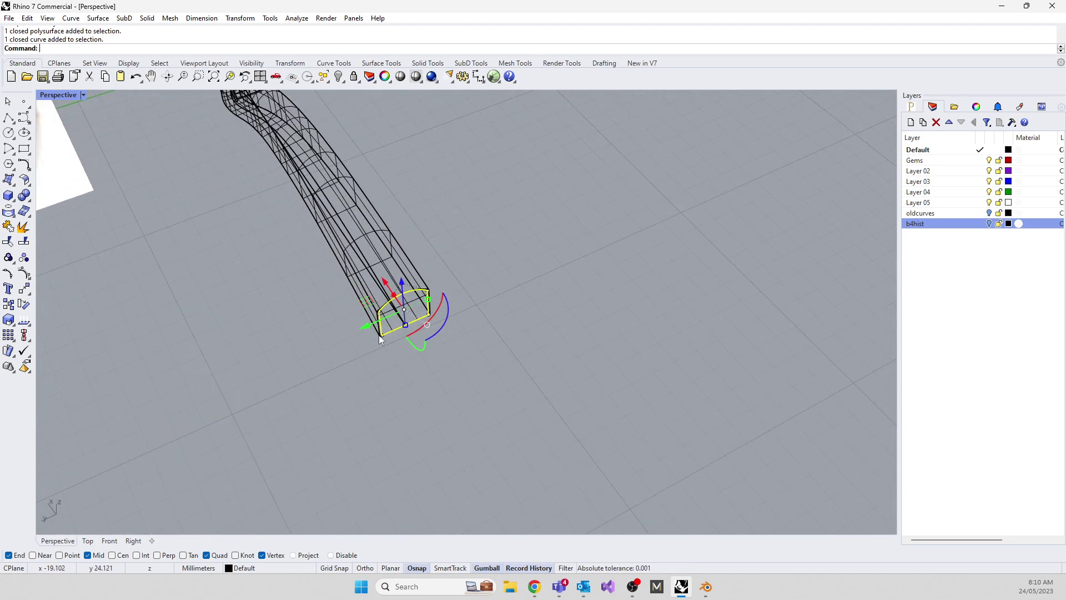
scroll(392, 318, "up", 3)
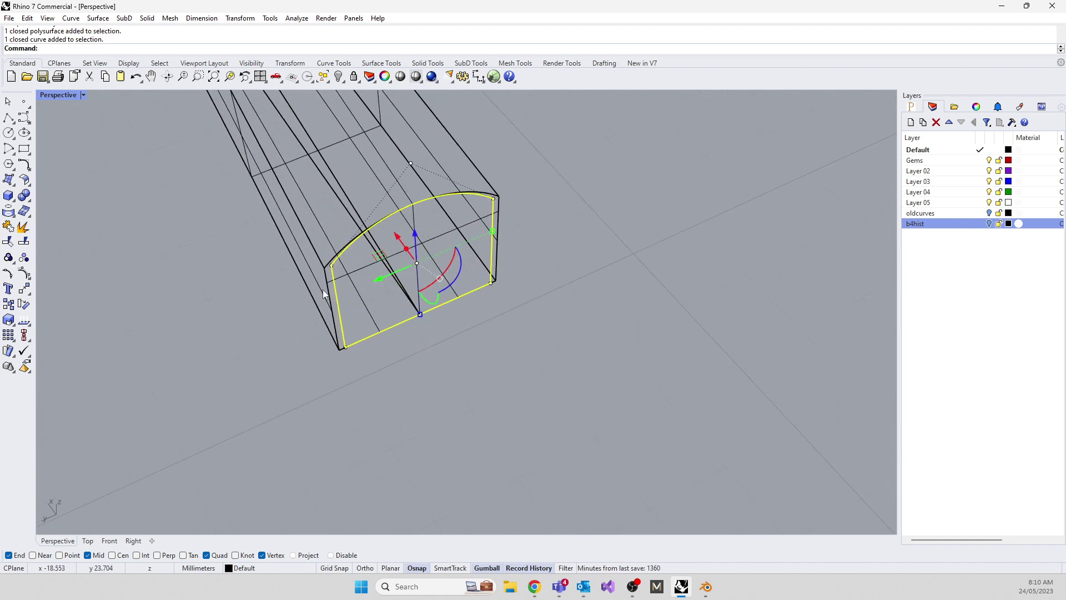
right_click_drag(357, 310, 350, 334)
left_click(349, 335)
left_click(361, 318)
type("Scale")
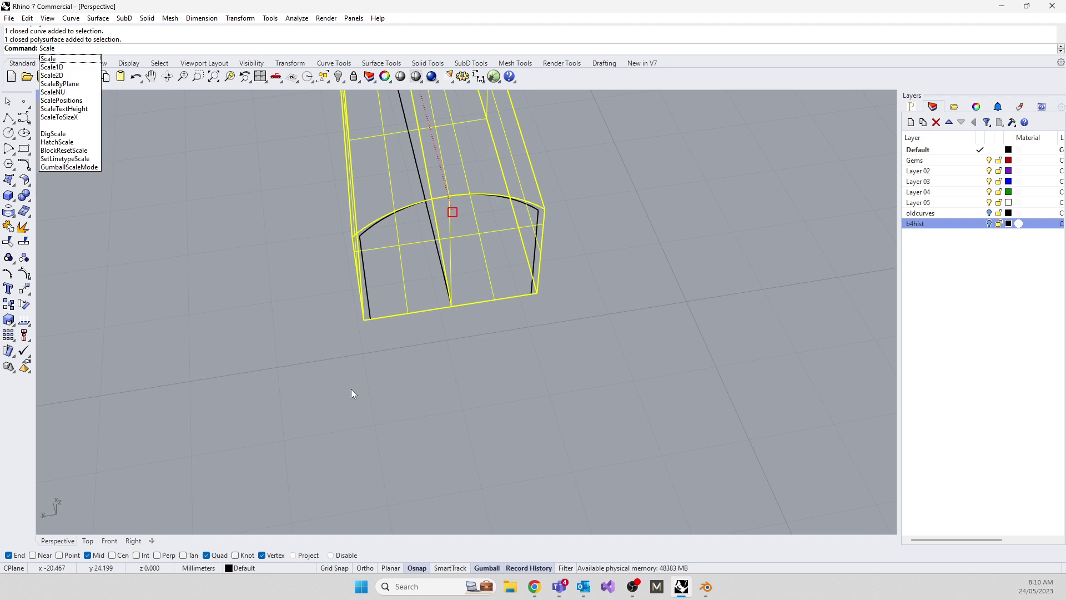
key("Escape")
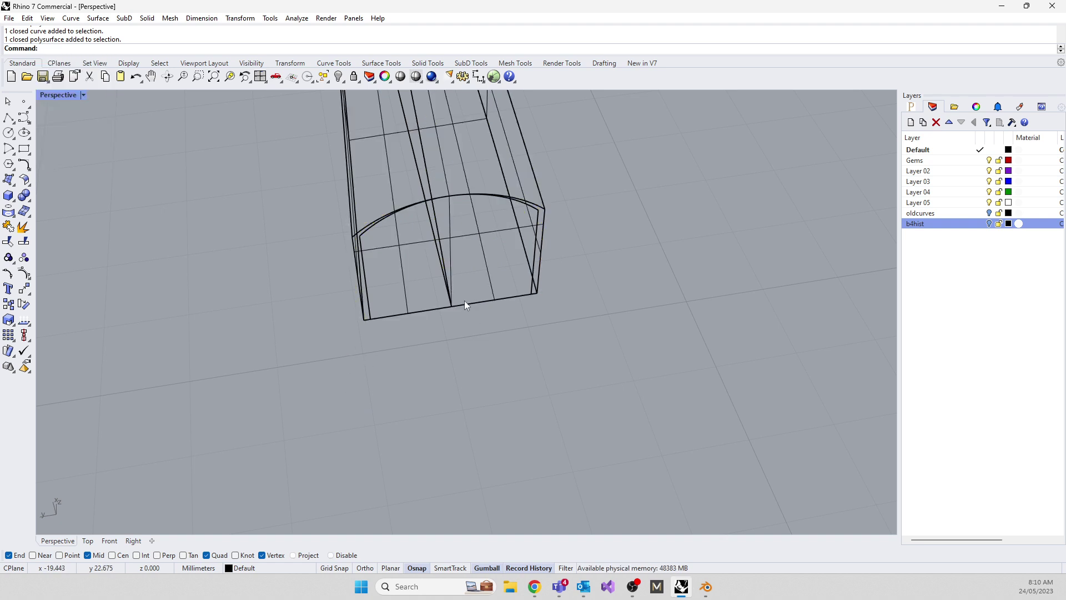
Scale1D the edge loop at the flat wavy band's thin end from its bottom midpoint to match the closed profile curve's width
scroll(367, 315, "up", 3)
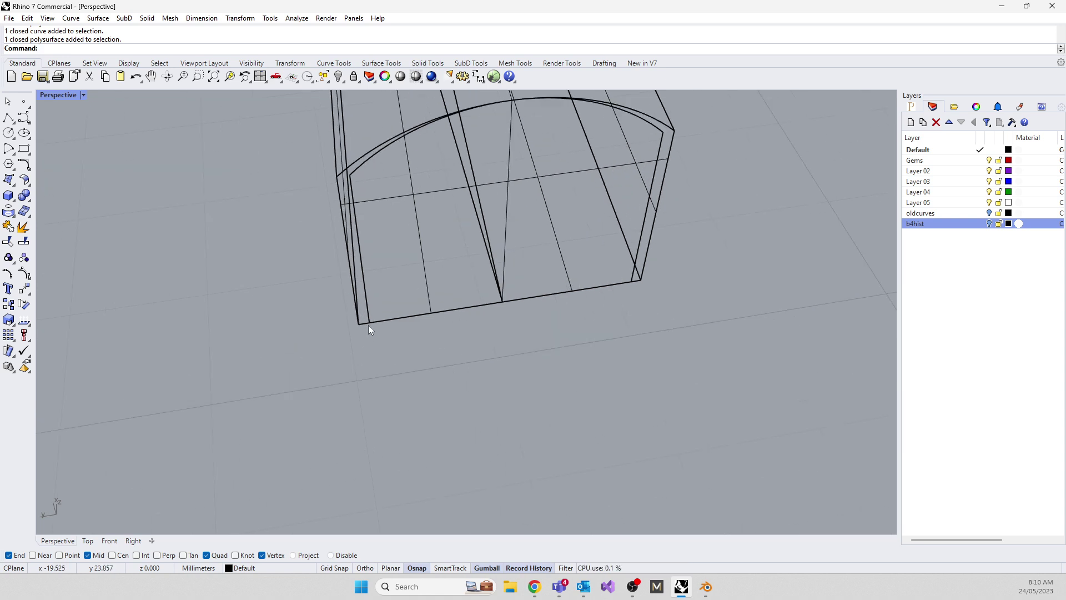
left_click(368, 325)
scroll(365, 319, "up", 4)
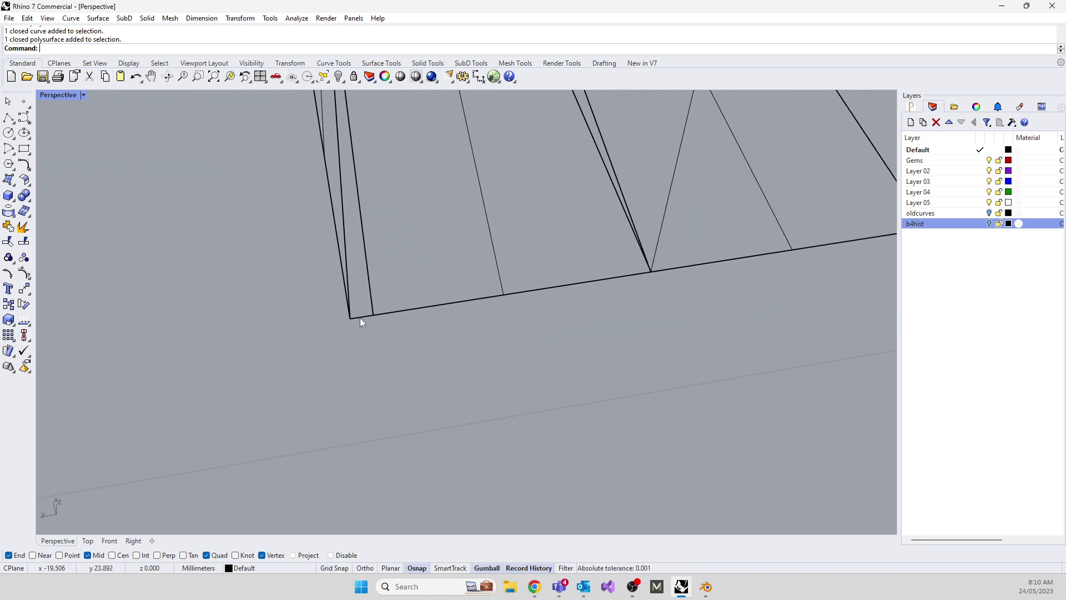
left_click(361, 318)
left_click(409, 347)
right_click_drag(364, 391, 508, 296)
left_click(552, 290)
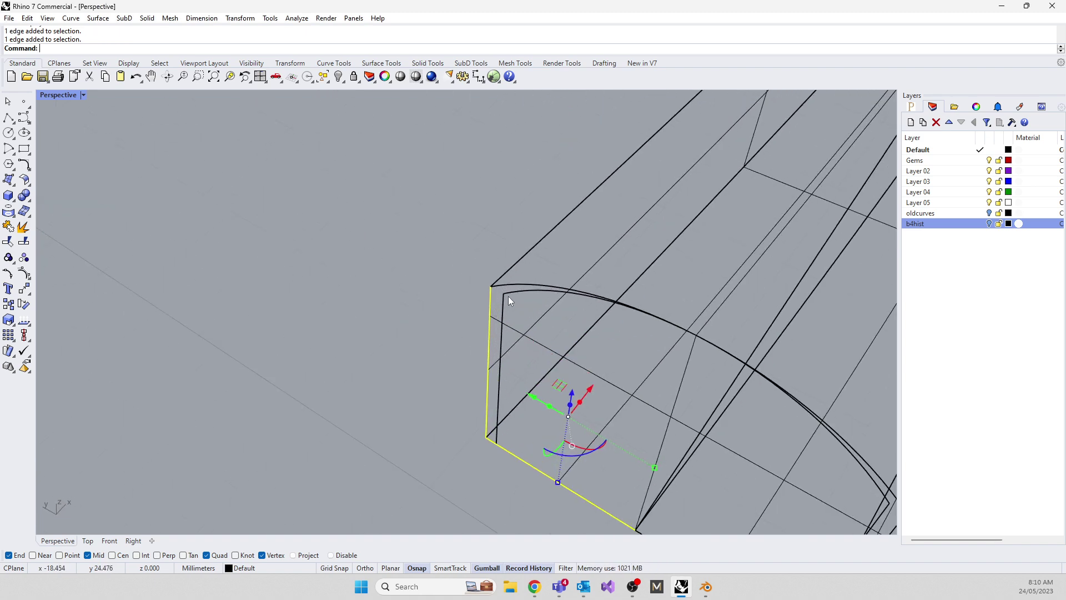
left_click(503, 287)
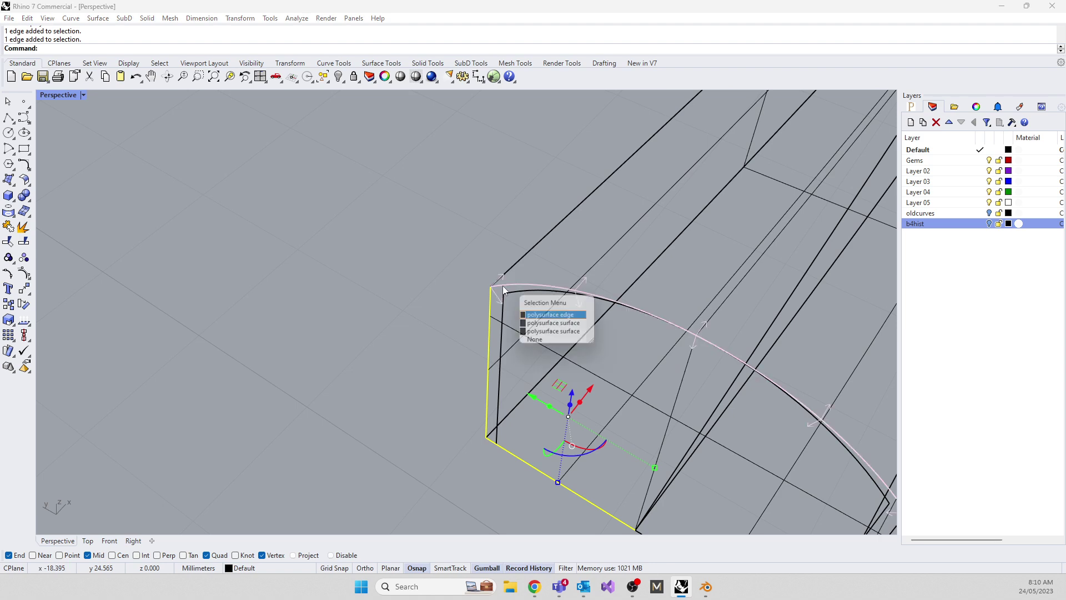
left_click(540, 315)
right_click_drag(333, 281, 567, 396)
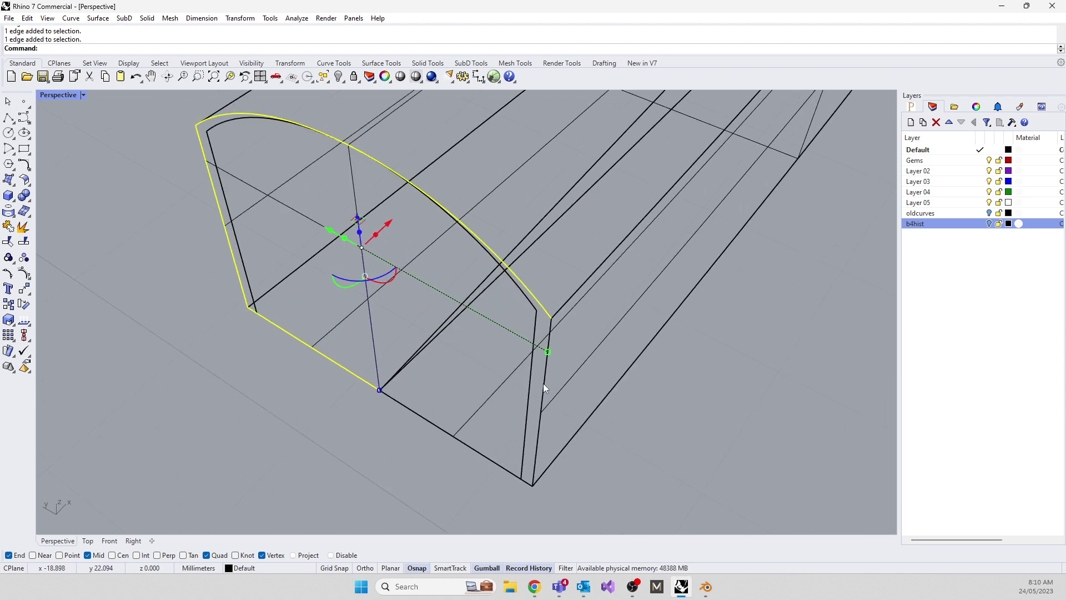
left_click(543, 383)
left_click(588, 414)
scroll(542, 501, "up", 3)
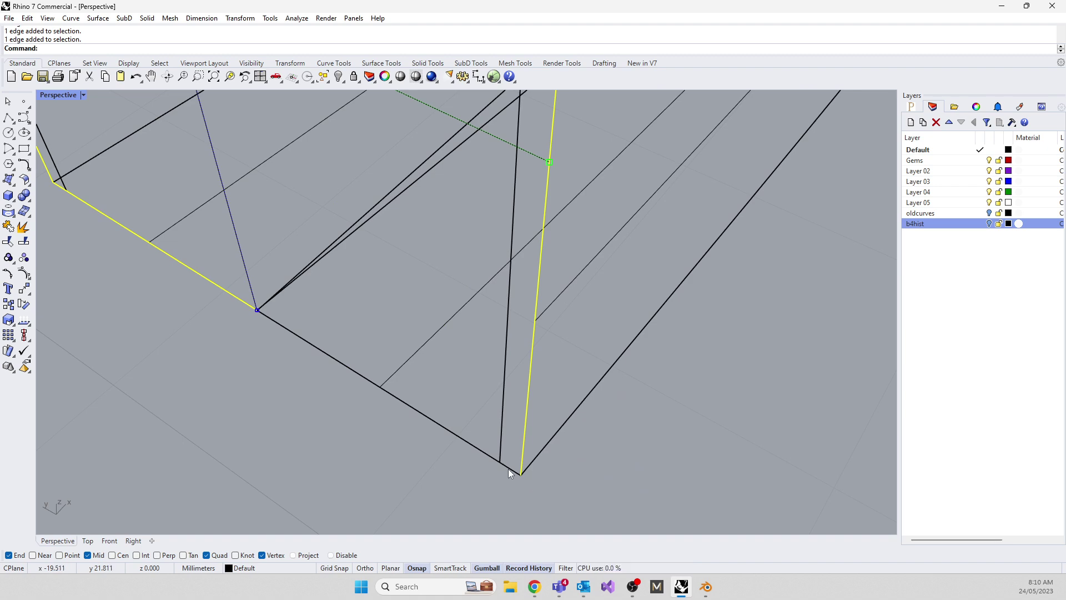
left_click(508, 468)
left_click(555, 496)
scroll(504, 467, "down", 2)
right_click_drag(504, 468, 261, 445)
type("Scale")
key("Down")
key("Return")
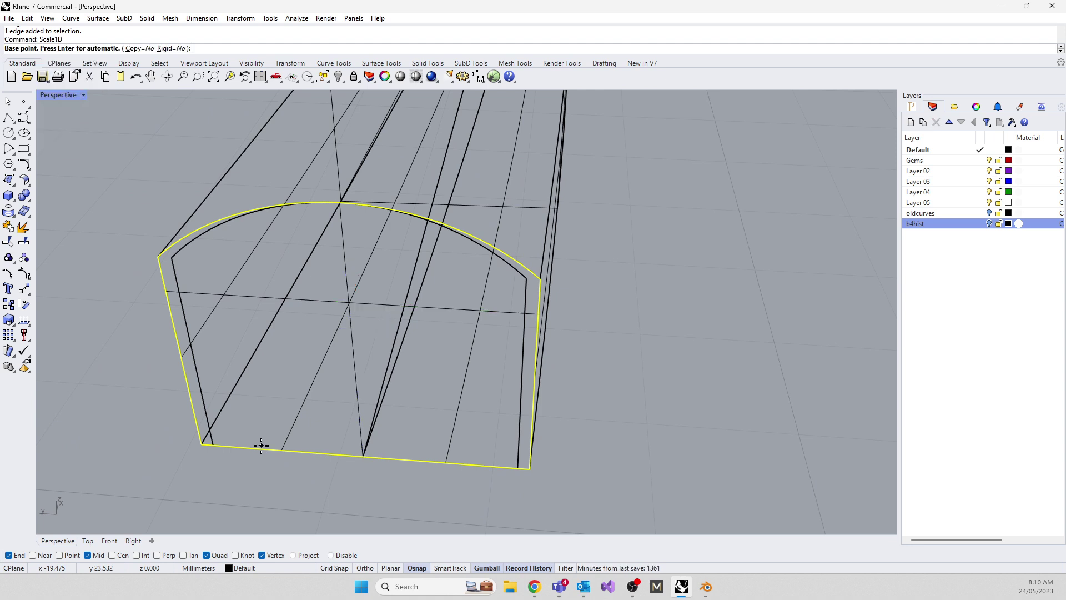
left_click(372, 461)
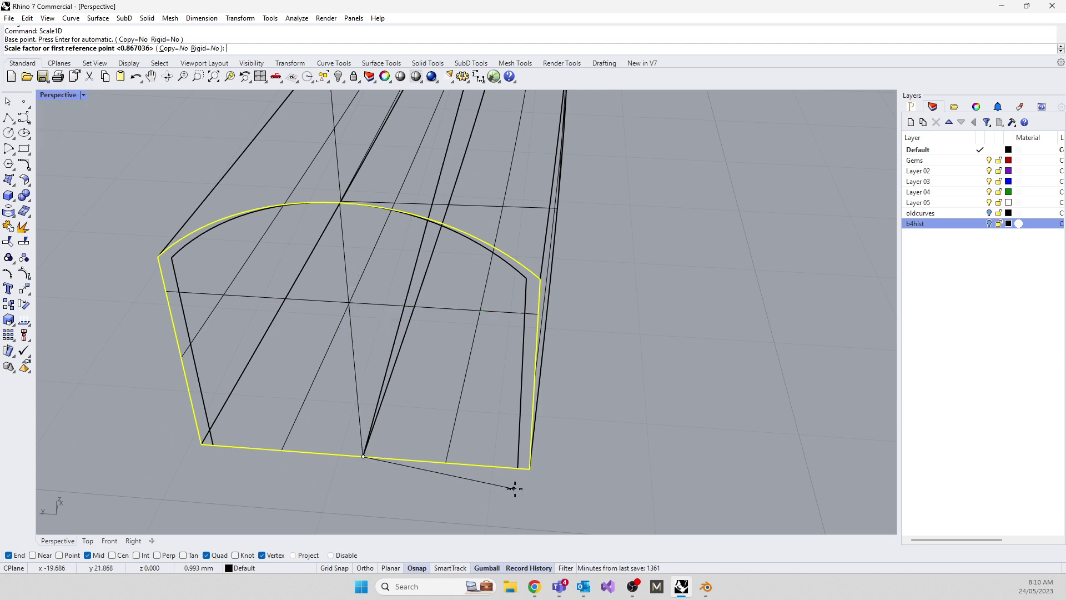
left_click(525, 469)
left_click(519, 468)
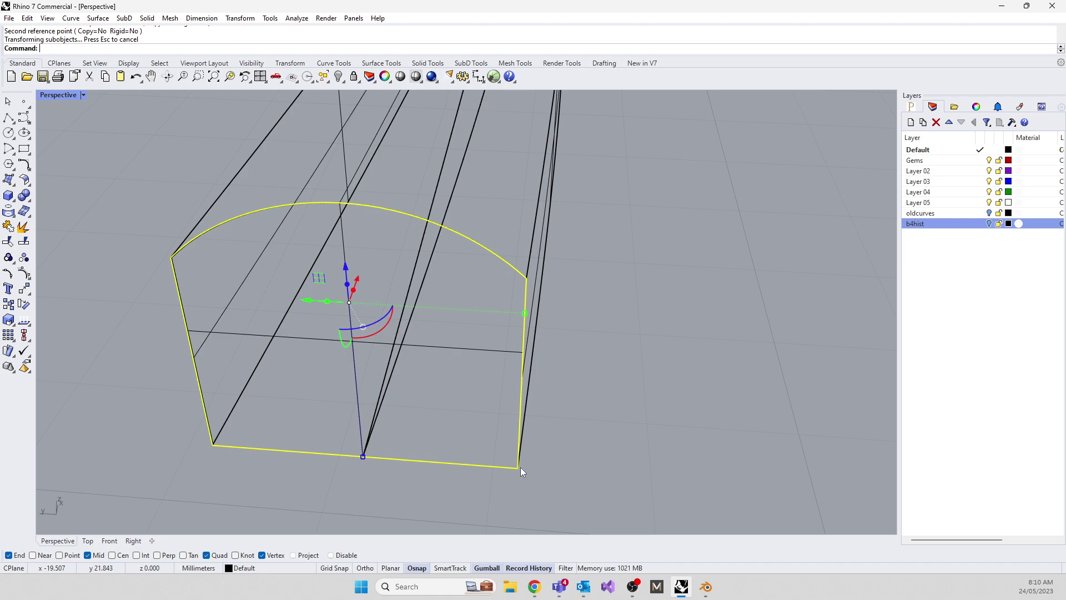
scroll(353, 412, "down", 7)
left_click(242, 415)
Try to flow the flat wavy band from the base line's thin end onto the ring circle, picking the circle beside the existing shank's end
right_click_drag(242, 416, 450, 209)
scroll(435, 379, "down", 6)
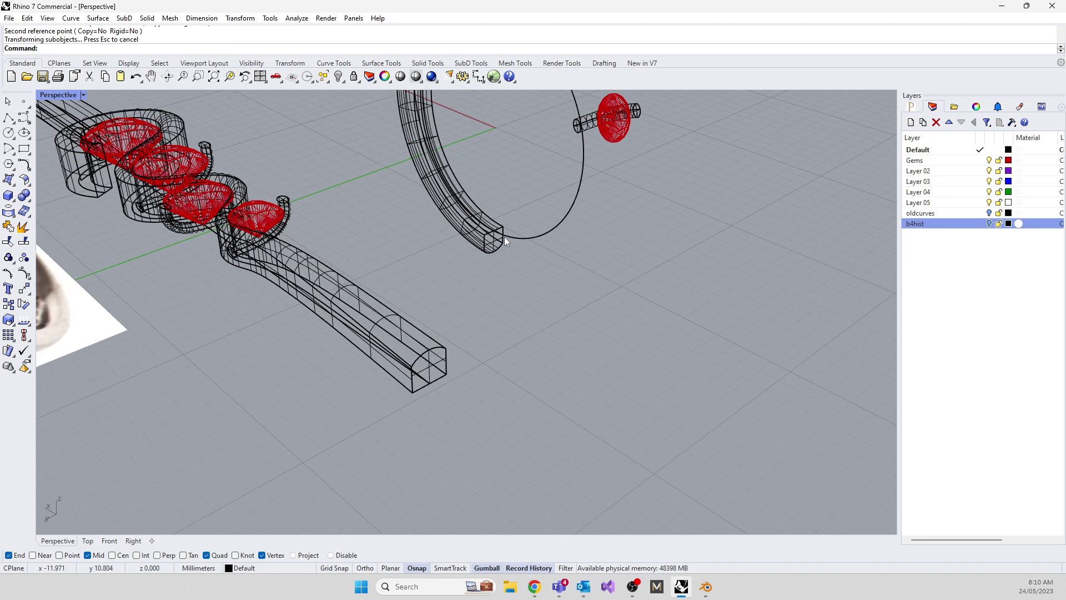
right_click_drag(456, 414, 362, 389)
right_click_drag(420, 309, 271, 329)
scroll(361, 321, "up", 3)
left_click(351, 339)
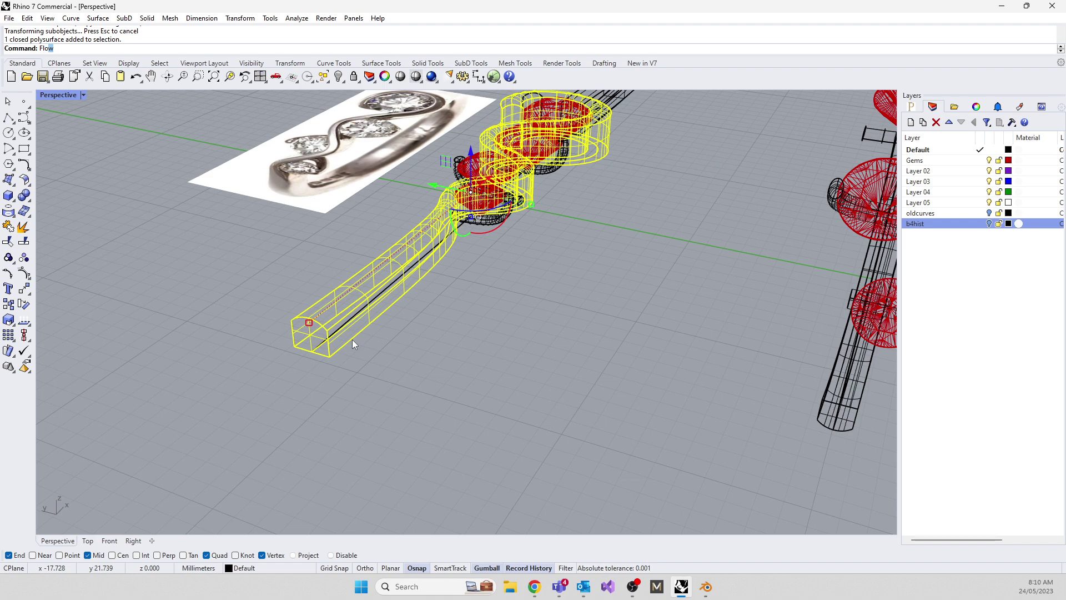
type("Flow")
key("Return")
scroll(333, 343, "up", 2)
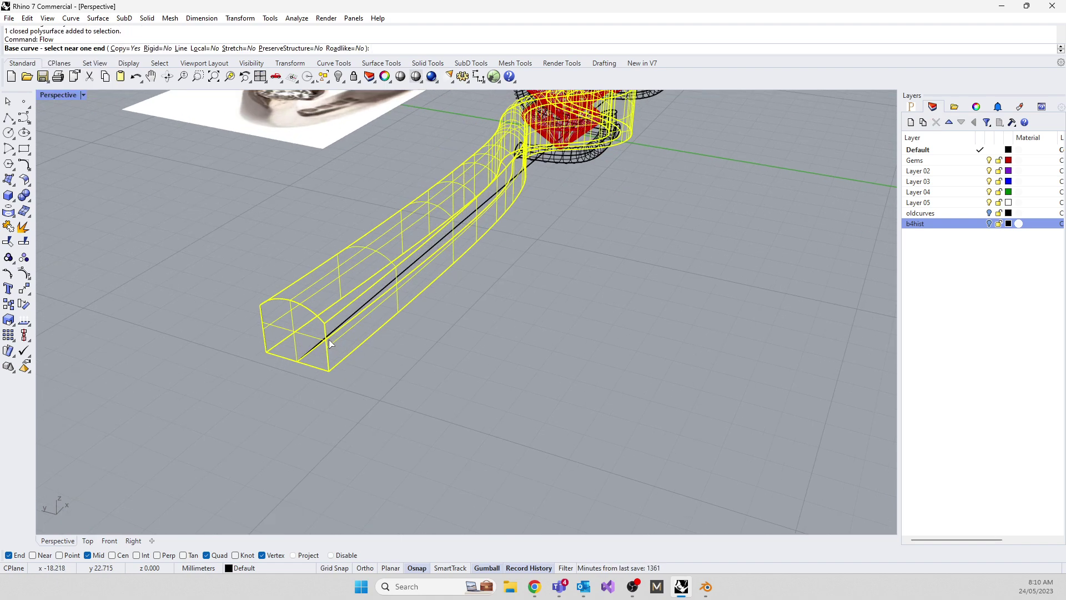
left_click(311, 348)
scroll(183, 378, "down", 4)
right_click_drag(183, 379, 529, 438)
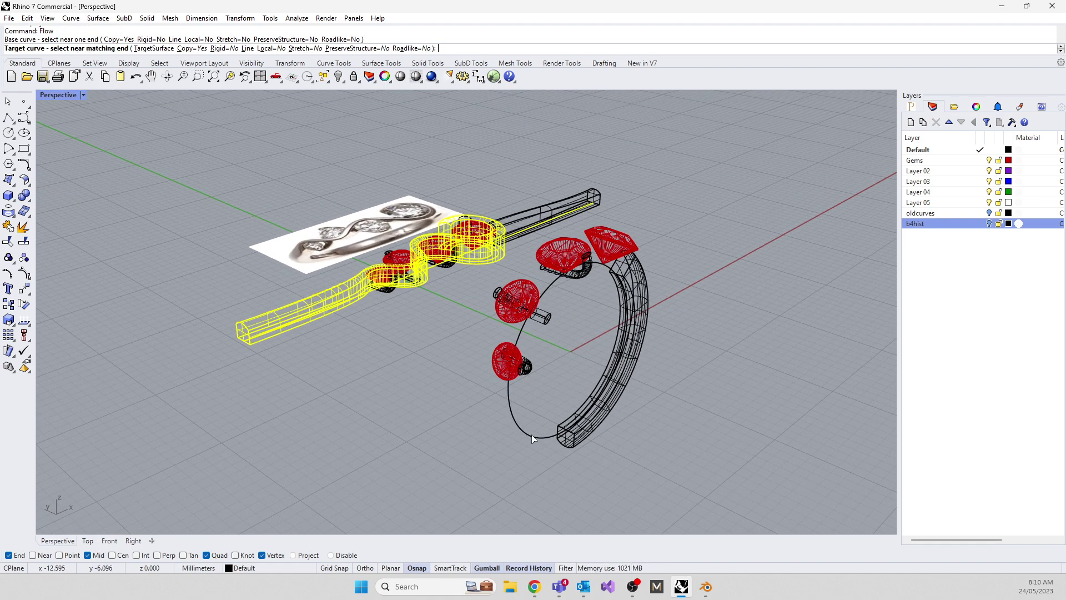
left_click(558, 442)
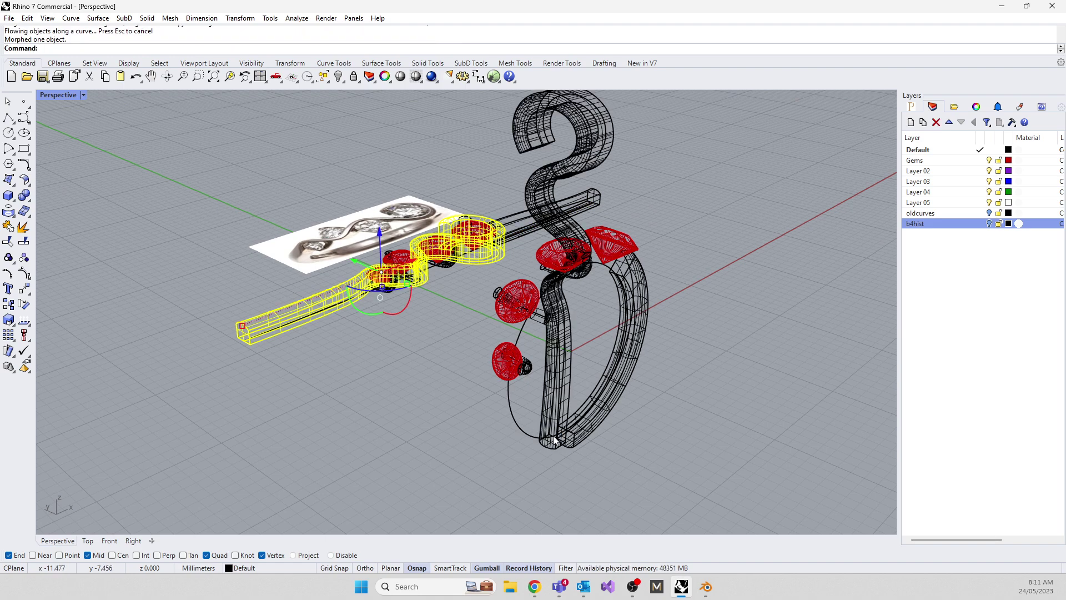
key("ctrl+z")
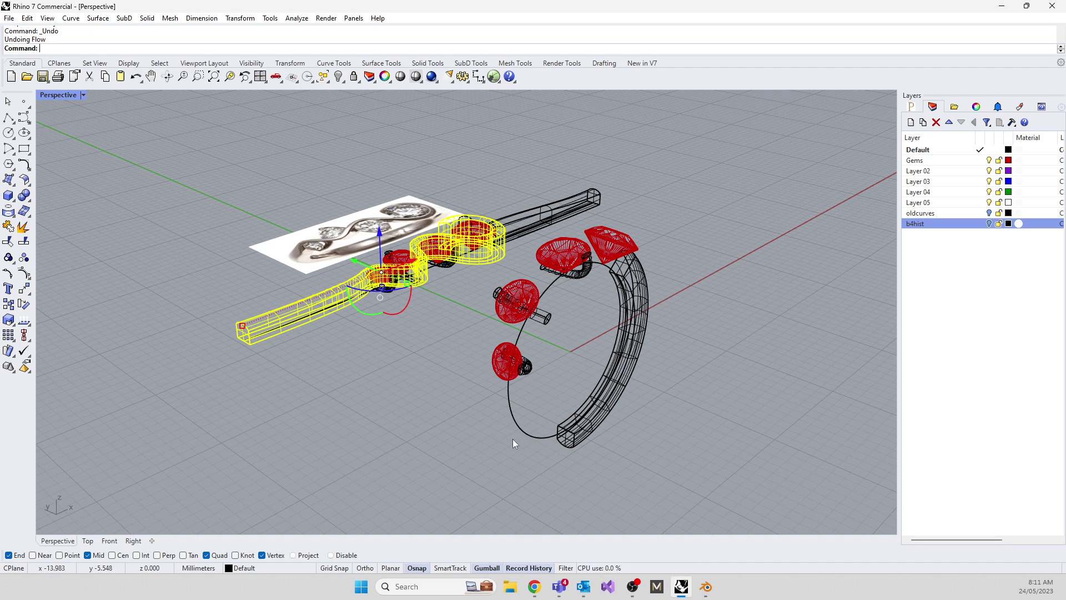
Flow a copy of the flat wavy band onto the ring circle with Rigid=No, picking the circle's open side near its lowest point
scroll(261, 338, "up", 5)
type("low")
key("Return")
scroll(208, 351, "up", 4)
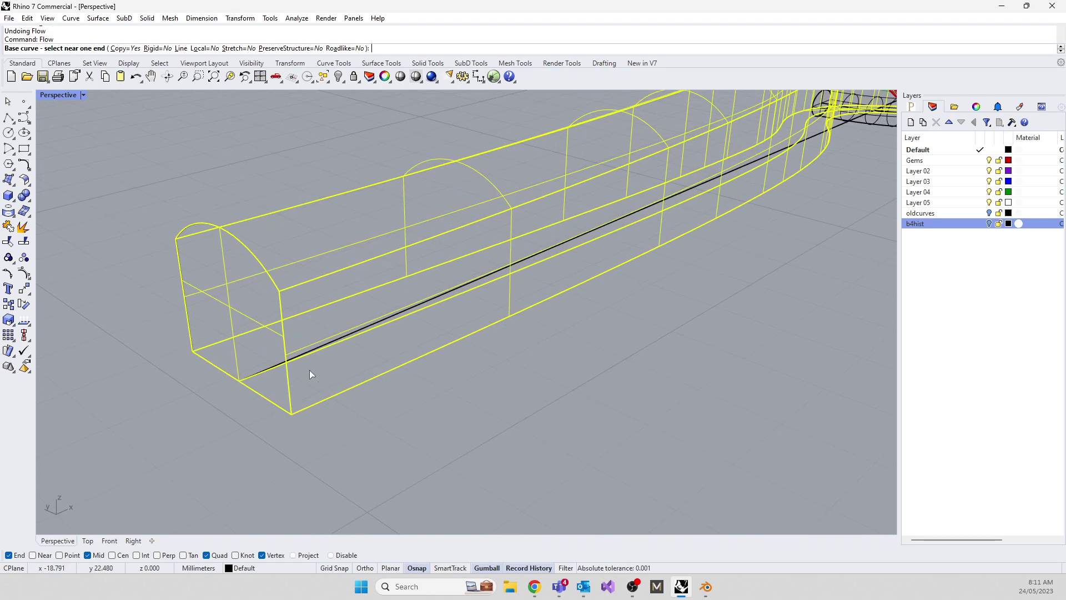
left_click(264, 372)
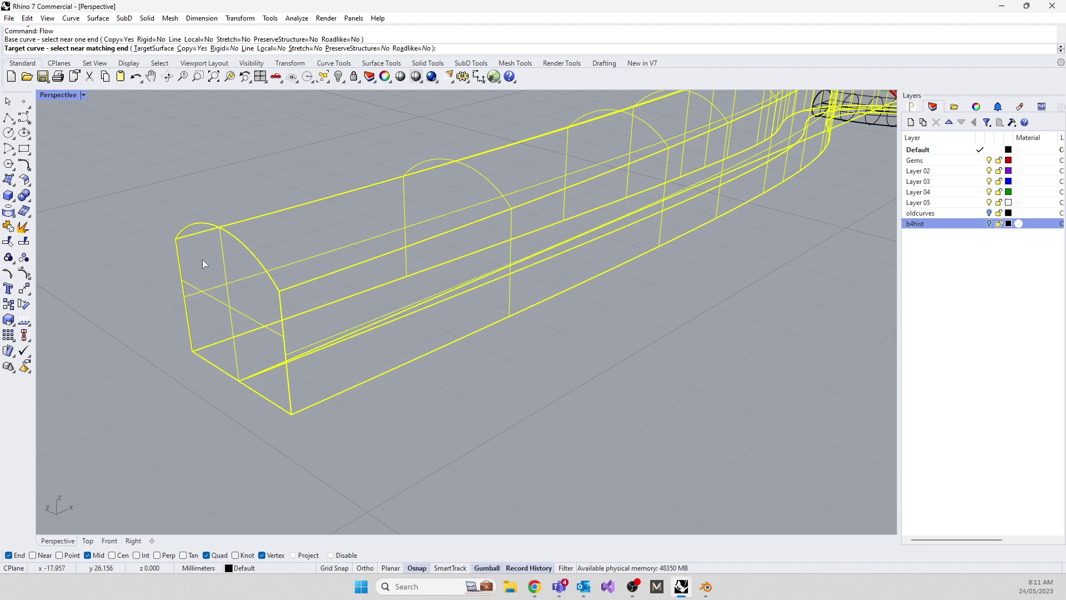
scroll(208, 263, "down", 5)
left_click(558, 382)
scroll(616, 391, "up", 5)
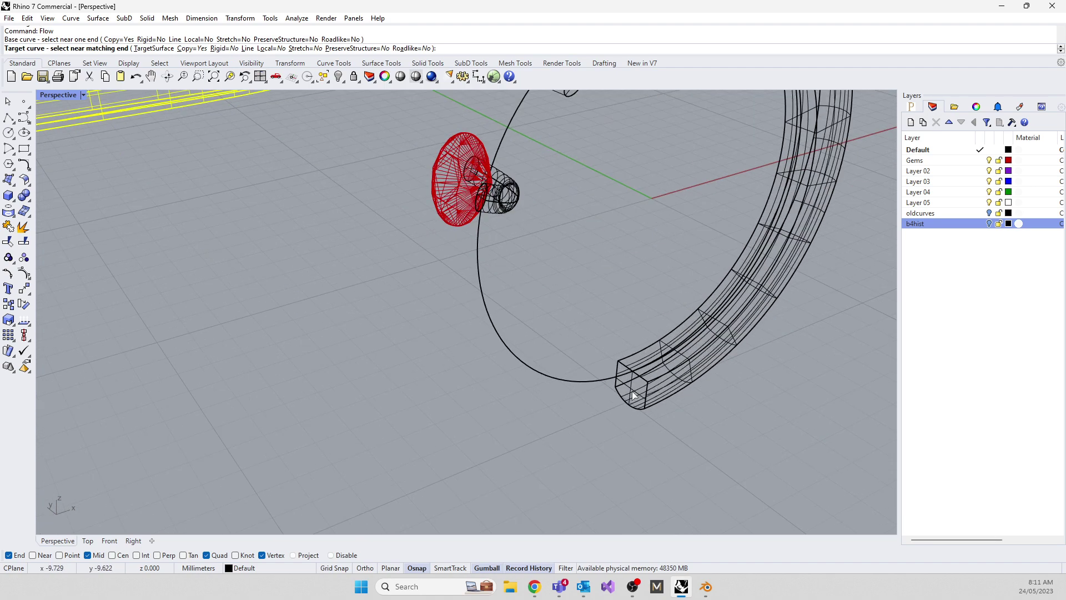
scroll(606, 384, "down", 5)
right_click_drag(494, 439, 433, 328)
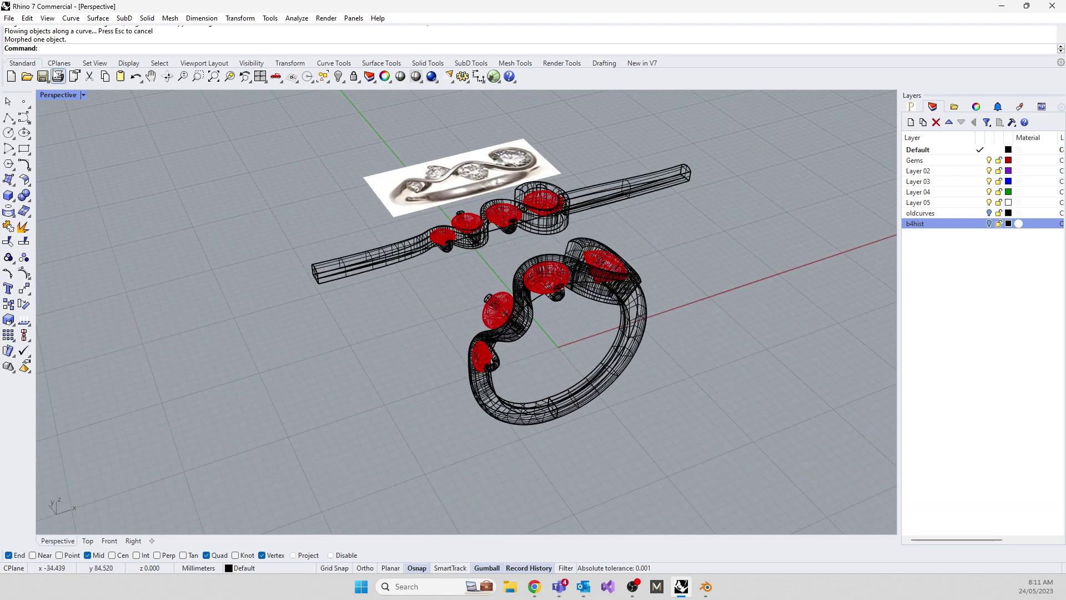
Set the perspective view to Rendered display and examine how the stones and prongs sit against the flowed wavy band
left_click(58, 95)
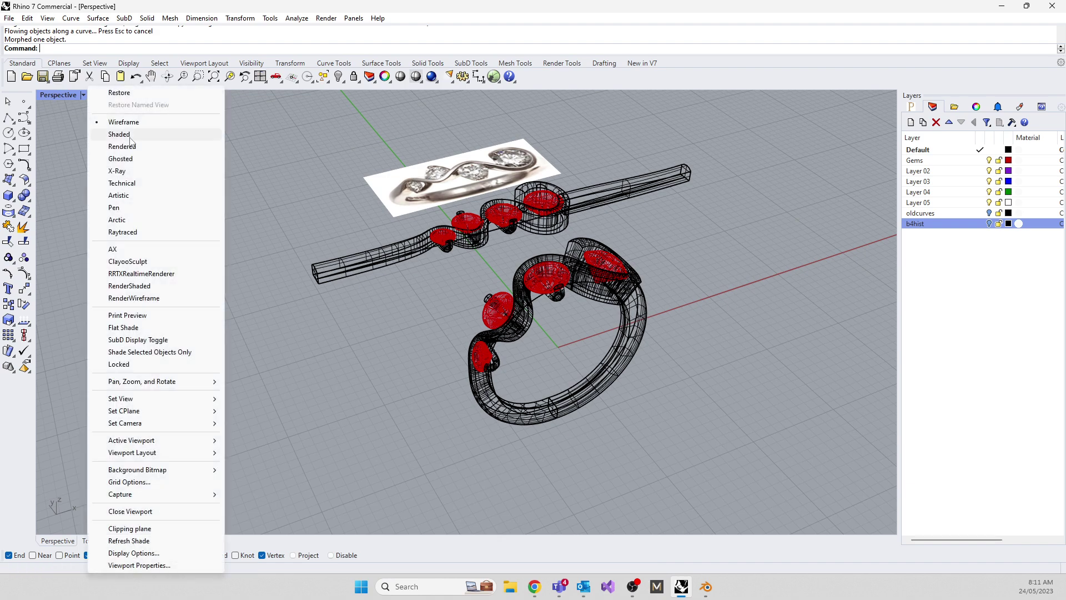
left_click(125, 154)
right_click_drag(374, 312, 252, 276)
scroll(407, 280, "up", 4)
right_click_drag(407, 280, 450, 360)
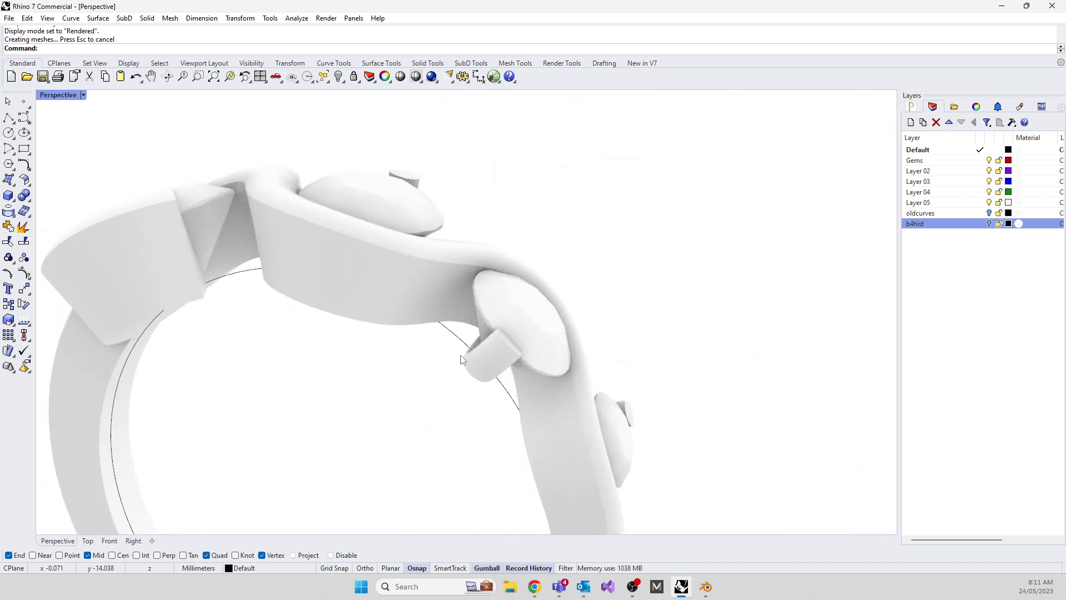
right_click_drag(399, 238, 574, 209)
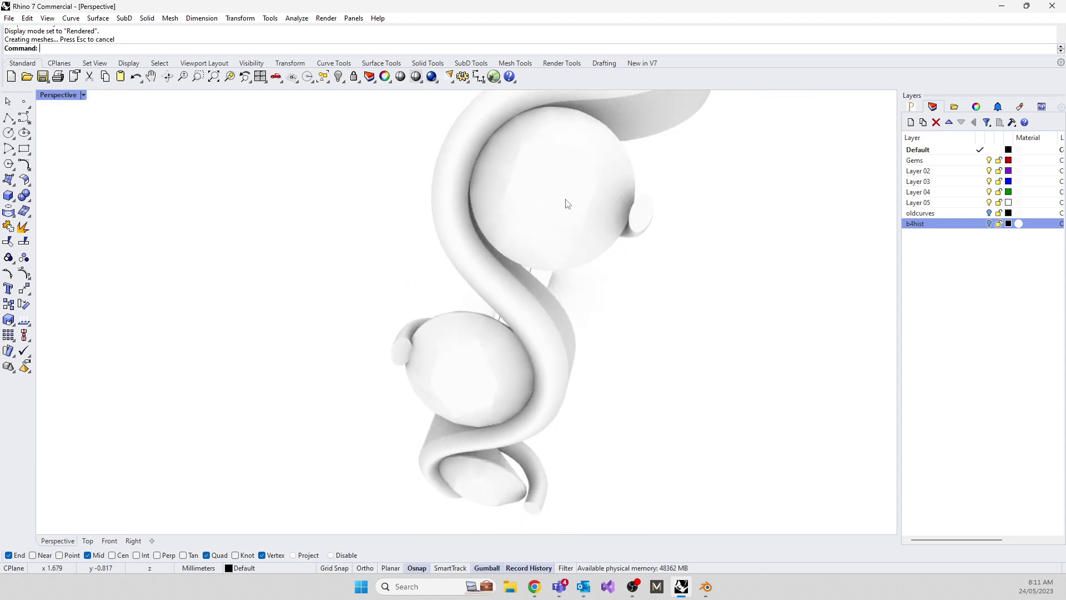
scroll(482, 269, "down", 5)
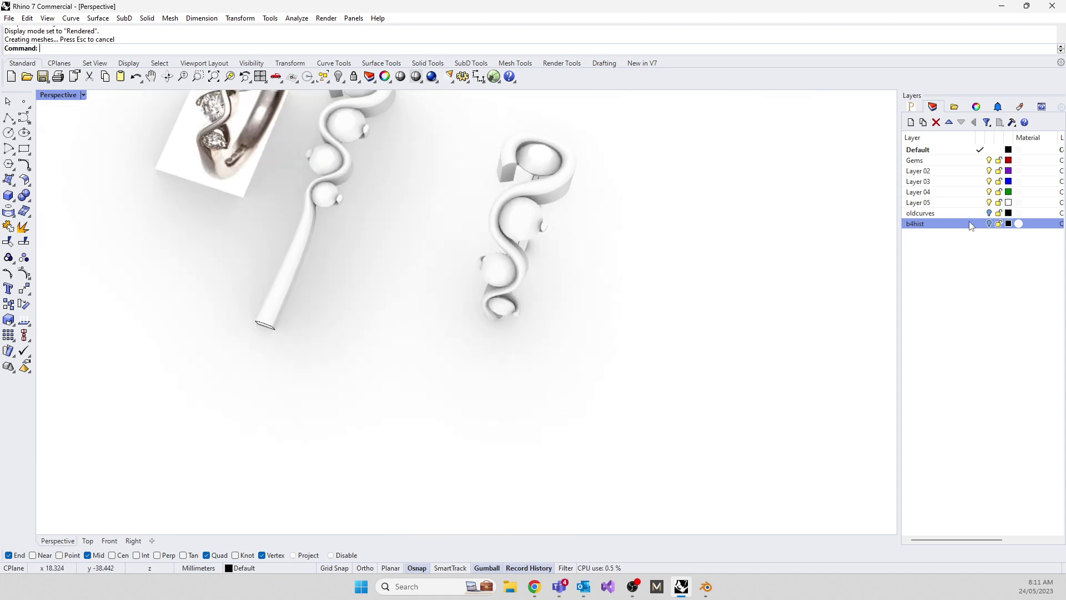
Try to move the flowed ring's prong at the second-largest stone closer to the band
scroll(526, 266, "up", 5)
left_click_drag(670, 335, 598, 278)
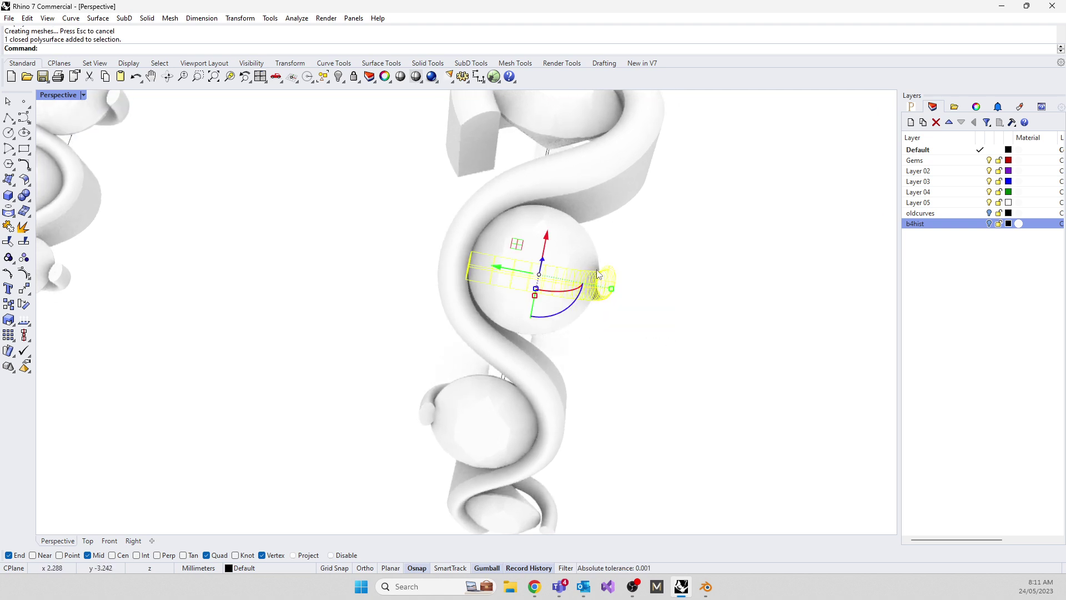
scroll(598, 277, "up", 3)
left_click_drag(471, 273, 466, 273)
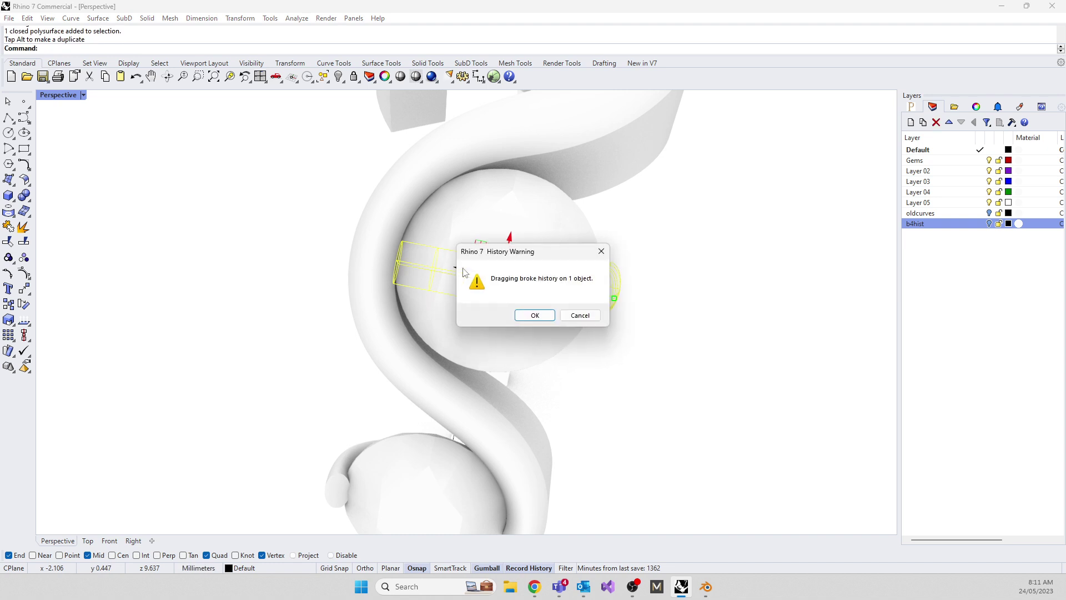
left_click(533, 315)
scroll(578, 283, "down", 5)
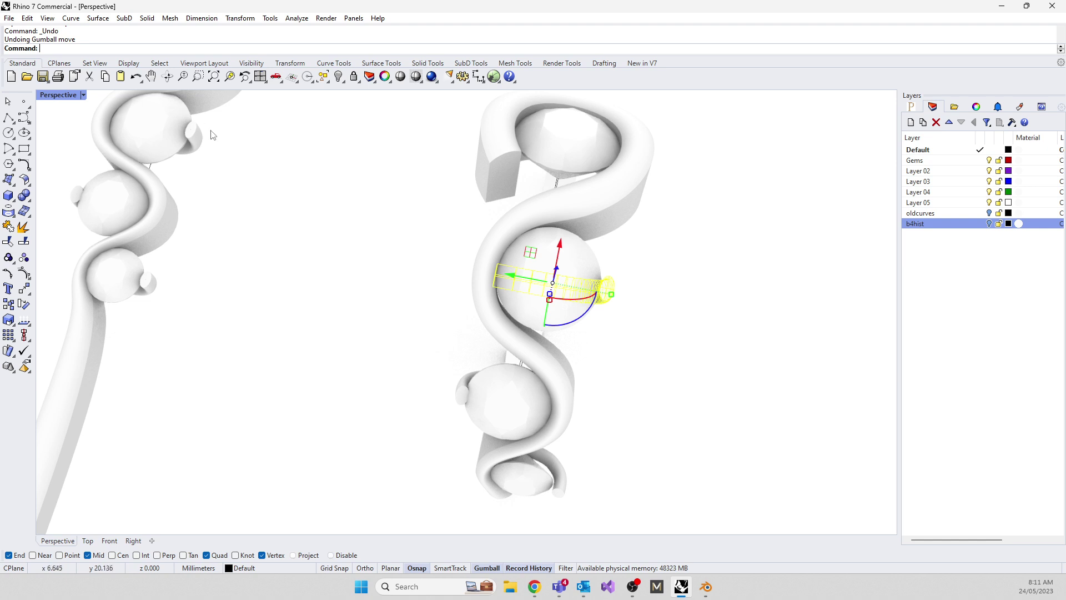
key("ctrl+z")
Nudge the flat layout's prong at the second-largest stone toward the band, and shift that stone and prong together slightly
left_click_drag(119, 127, 118, 130)
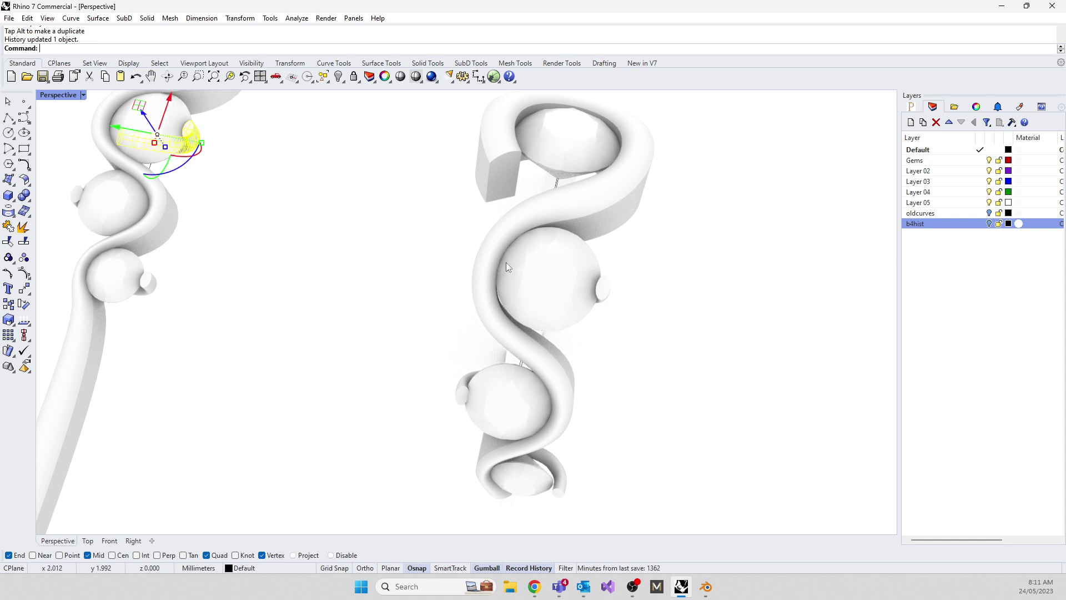
scroll(206, 189, "up", 5)
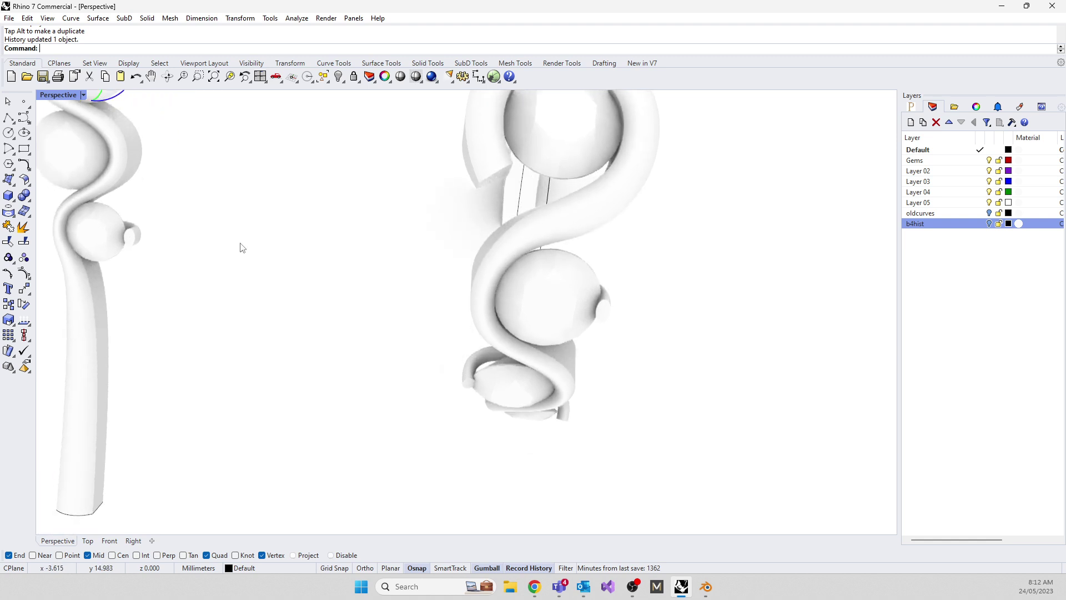
left_click(321, 161)
left_click_drag(322, 161, 271, 130)
left_click_drag(194, 132, 191, 131)
scroll(502, 261, "down", 5)
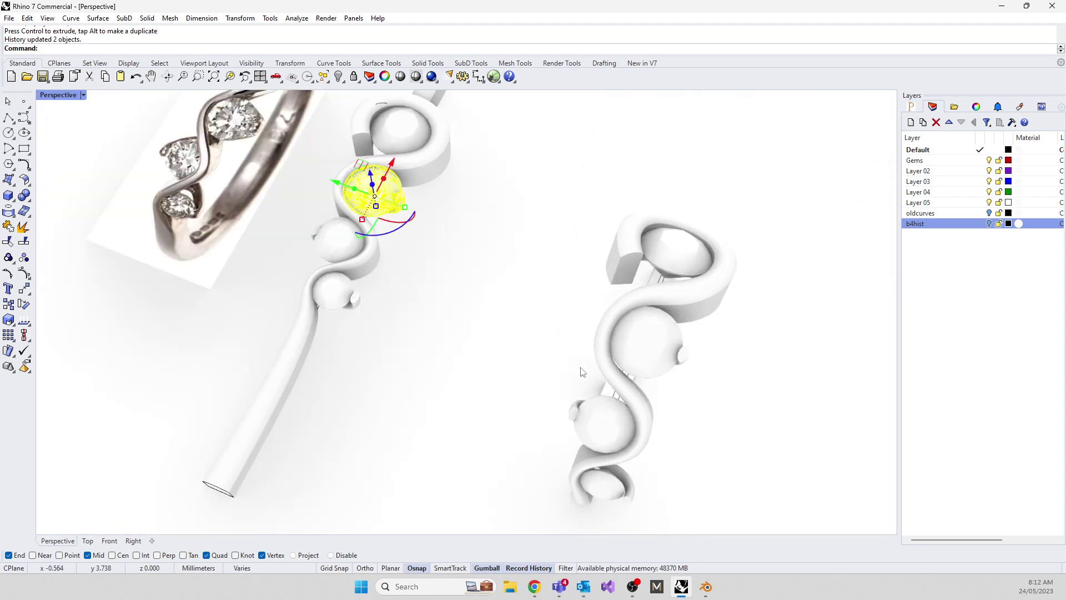
Enlarge the flat layout's largest stone slightly and move it toward the second-largest stone to fill its curled setting
right_click_drag(632, 368, 547, 291)
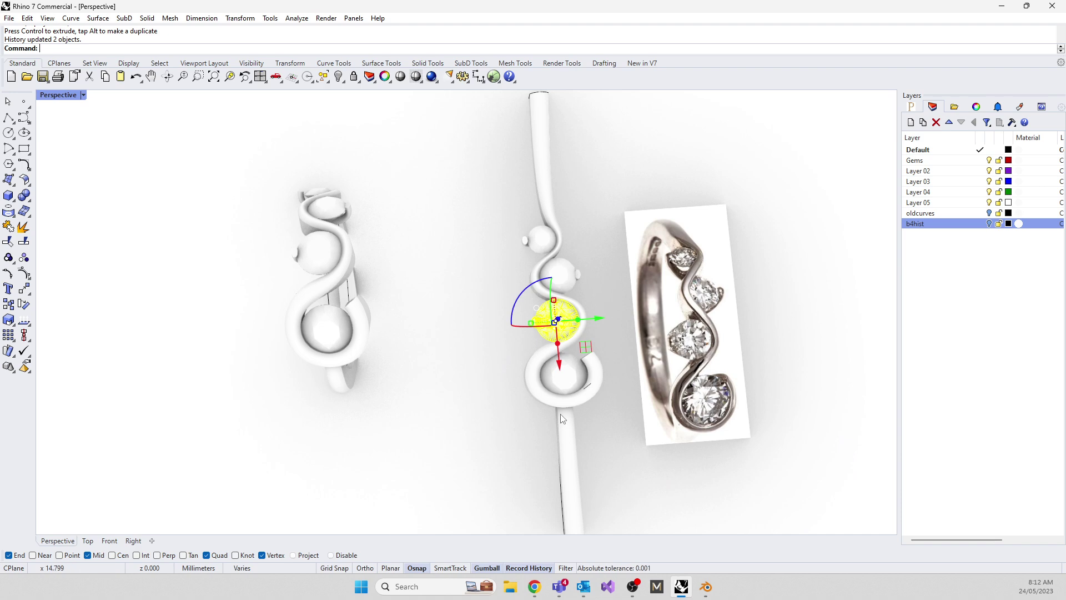
scroll(547, 292, "up", 4)
left_click(564, 362)
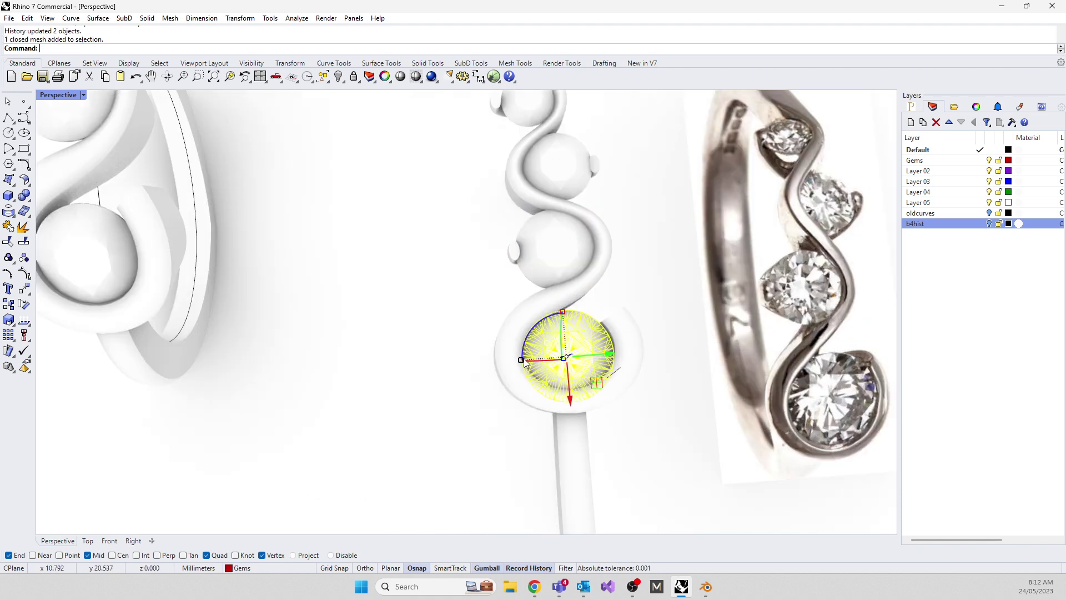
left_click_drag(523, 362, 518, 362)
scroll(166, 309, "down", 4)
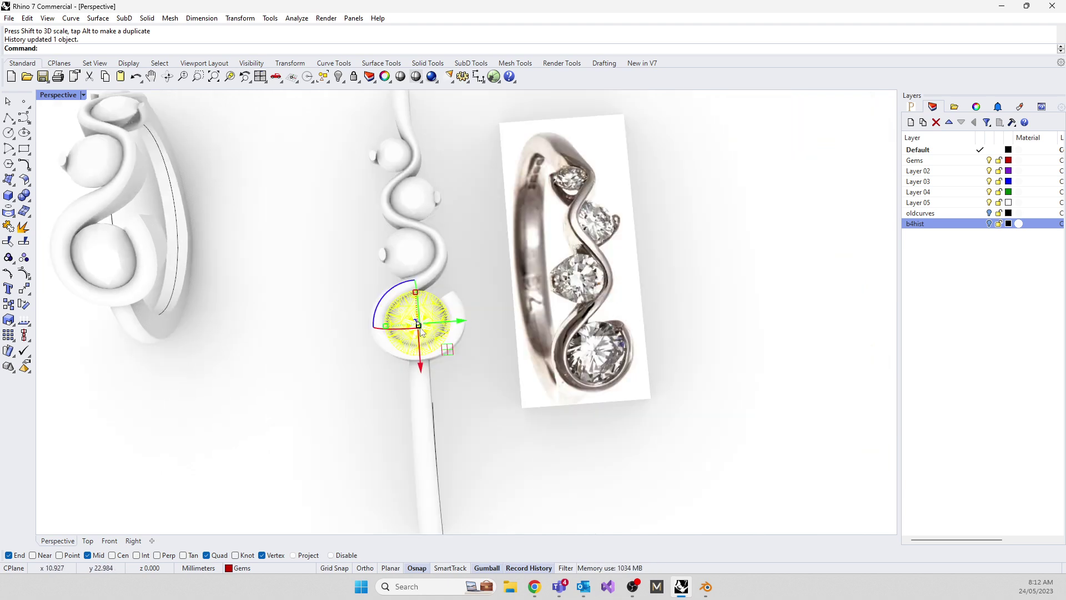
left_click_drag(422, 369, 420, 363)
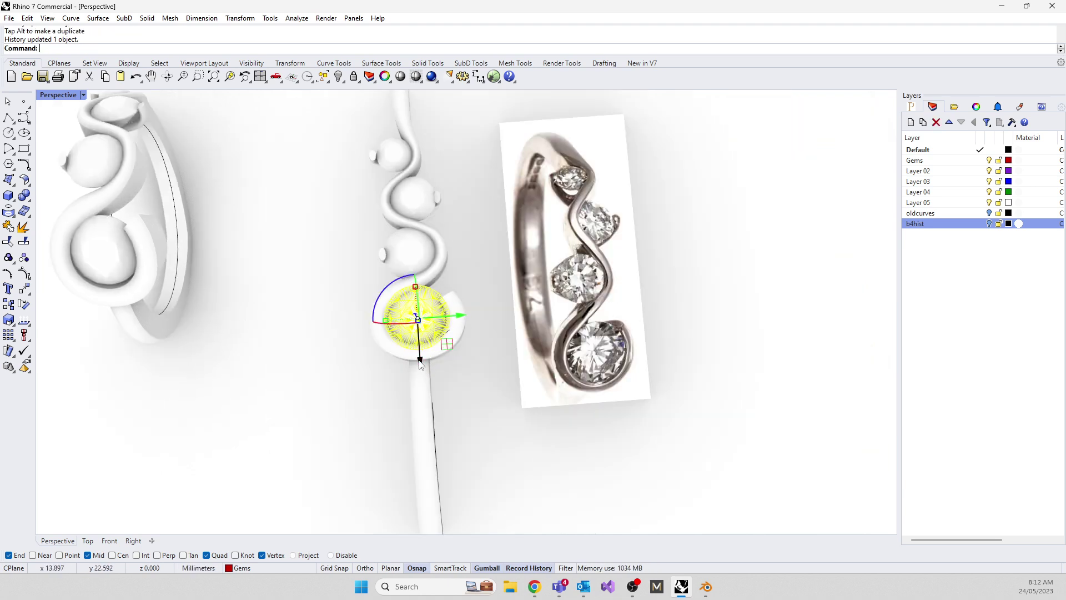
left_click(292, 371)
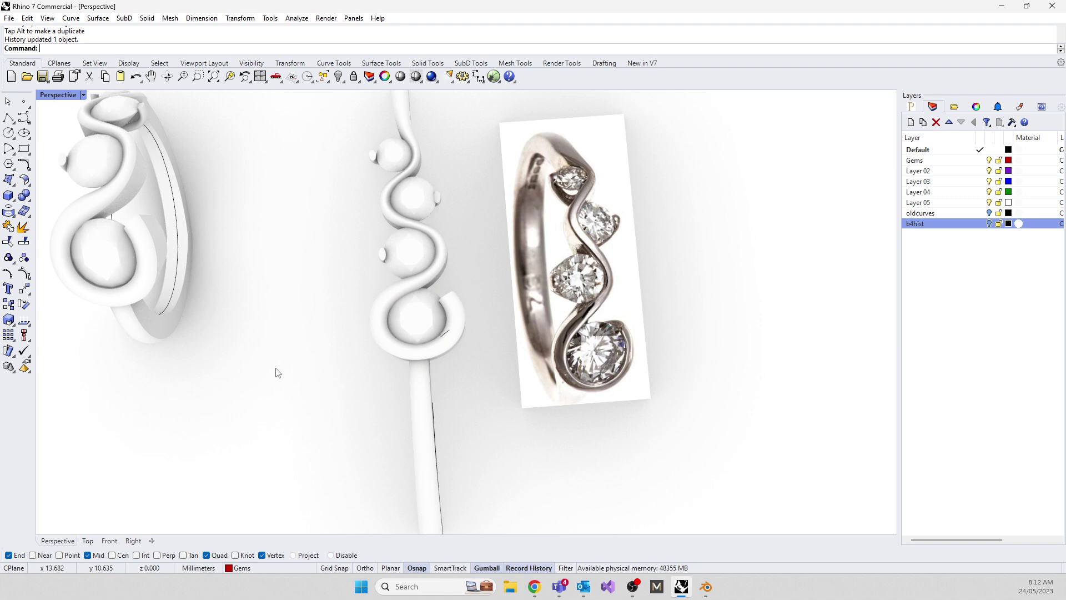
Examine the finished flowed ring beside the flat layout and reference photo, checking stones, prongs, and band from above, close-up, and side-on
scroll(294, 349, "down", 4)
right_click_drag(296, 328, 613, 374)
scroll(613, 375, "up", 6)
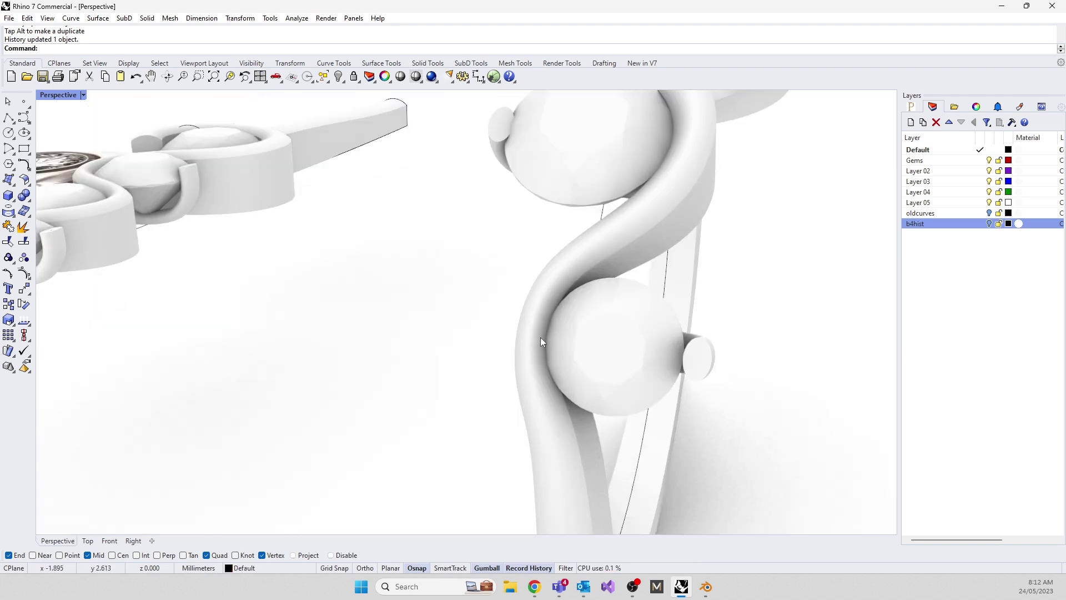
scroll(548, 303, "down", 4)
right_click_drag(366, 299, 442, 468)
scroll(393, 391, "up", 4)
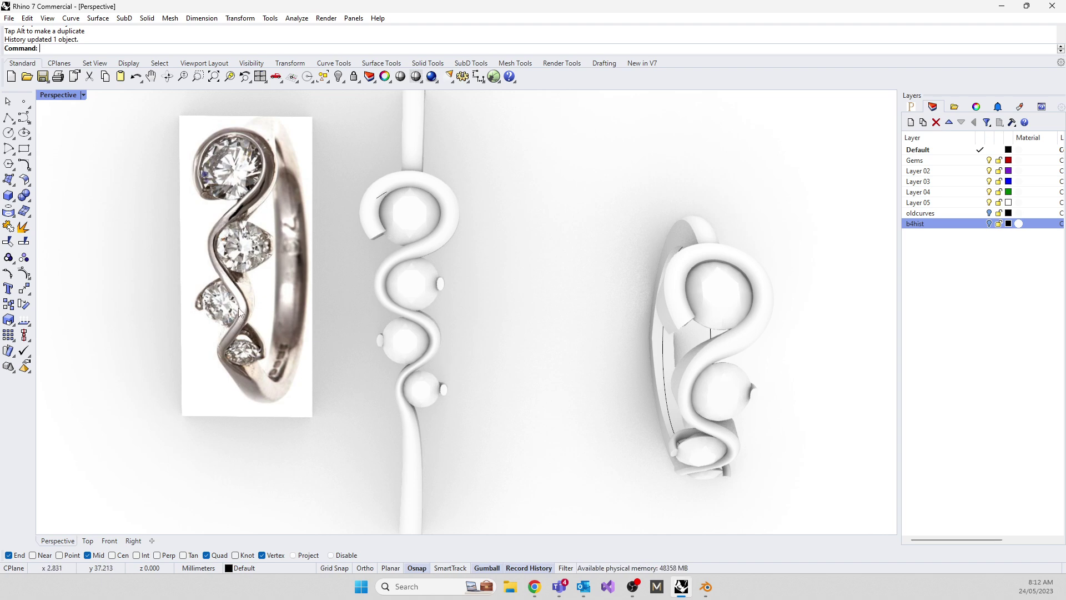
right_click_drag(613, 431, 432, 322)
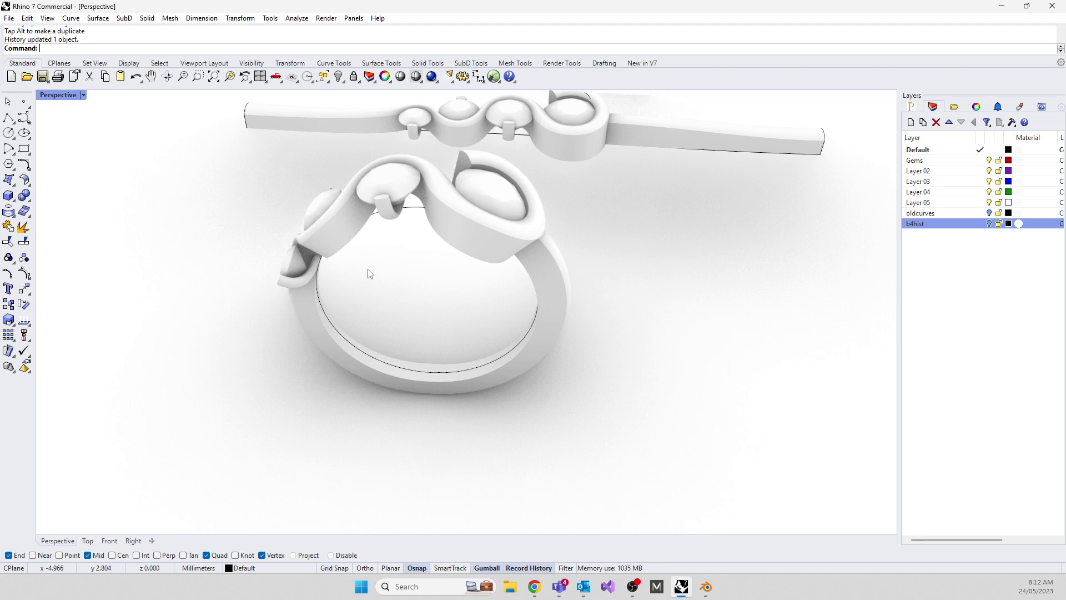
right_click_drag(364, 274, 364, 306)
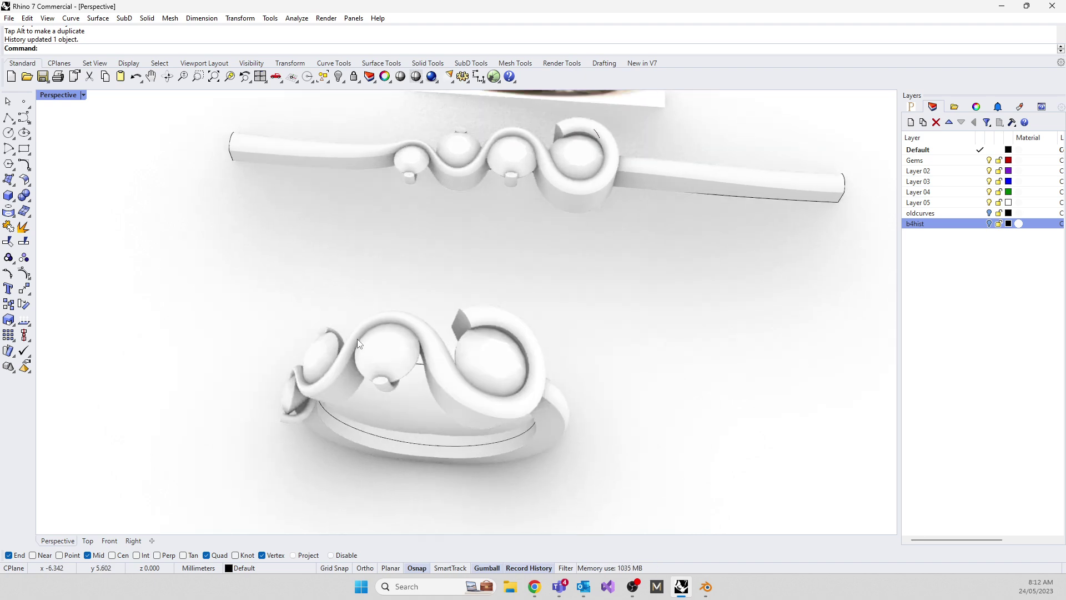
right_click_drag(433, 368, 394, 402)
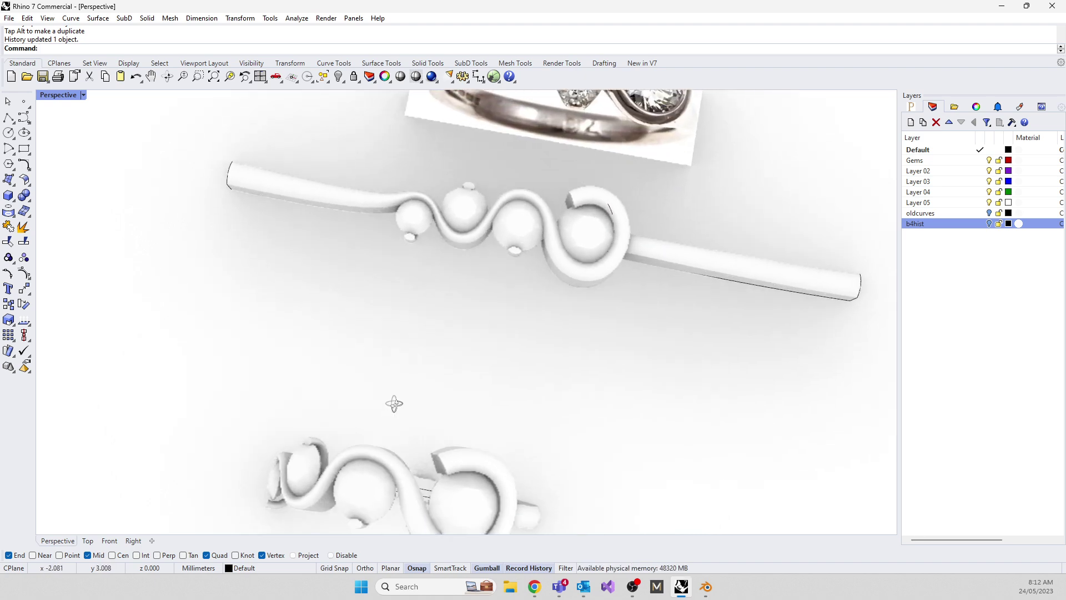
right_click_drag(328, 392, 713, 285)
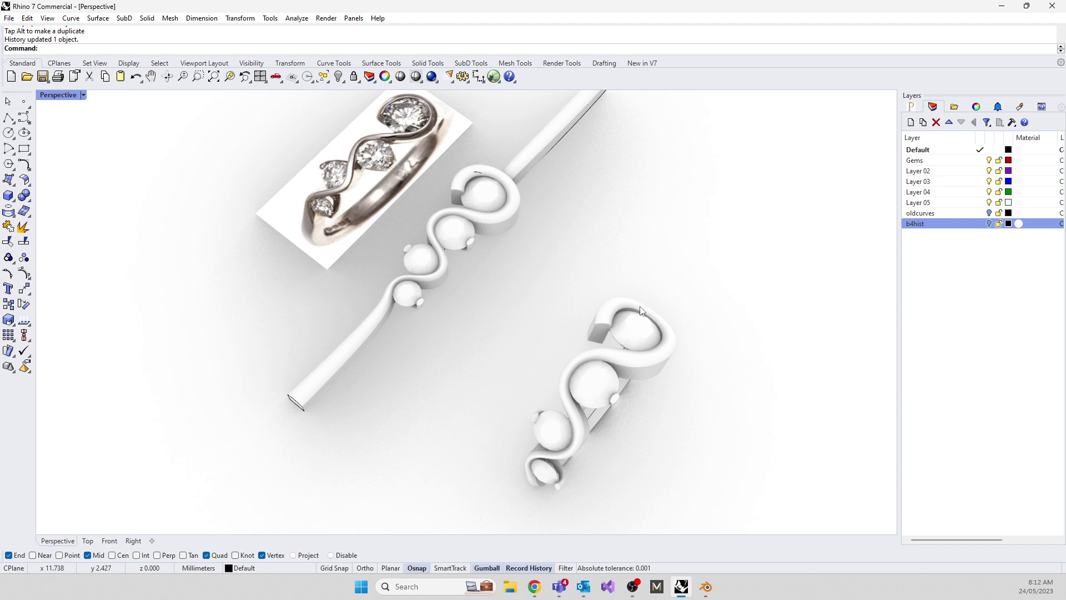
right_click_drag(507, 350, 371, 251)
scroll(372, 251, "up", 4)
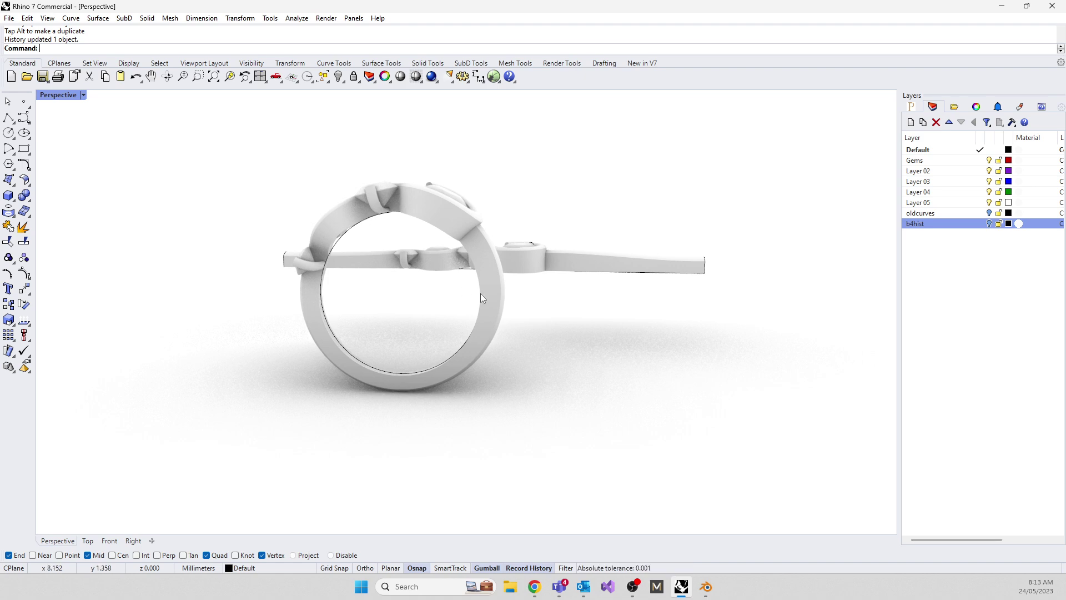
left_click(635, 590)
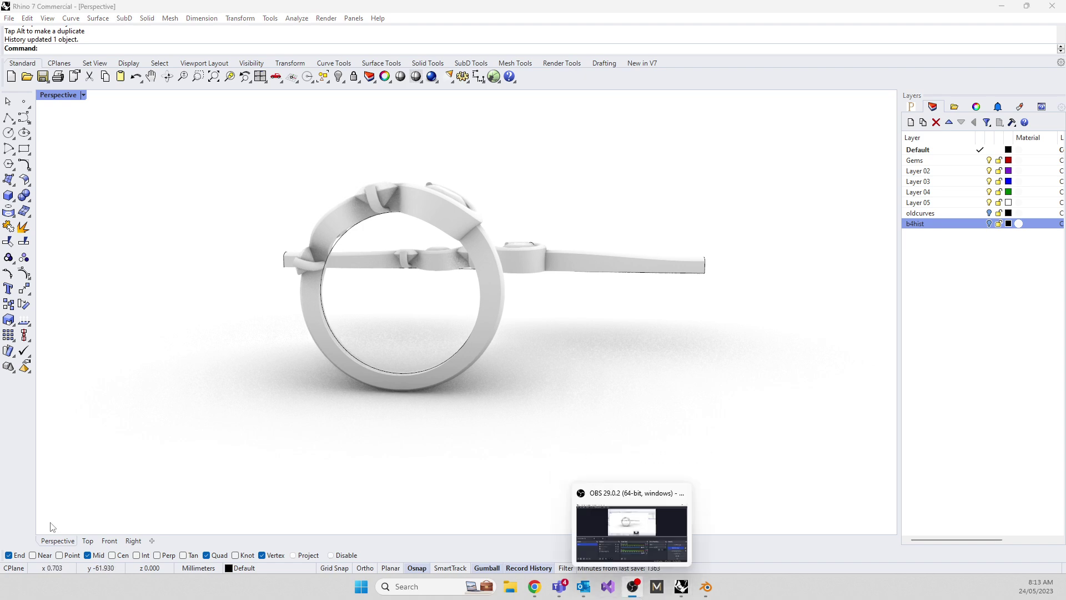